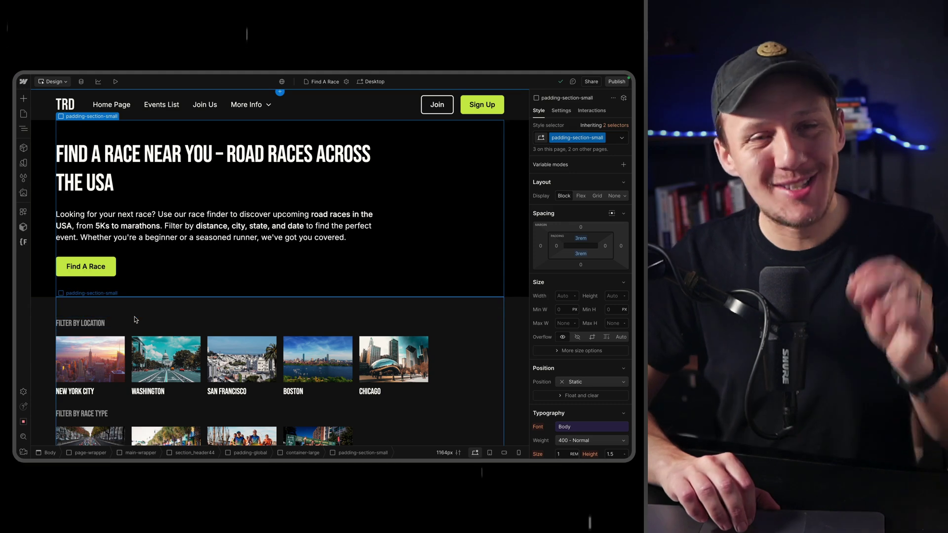
Switch to Airbnb and browse its Cabins, Icons, Lakefront, Amazing views, Rooms and A-frames listing categories
{"action": "mouse_move", "coordinate": [20, 247]}
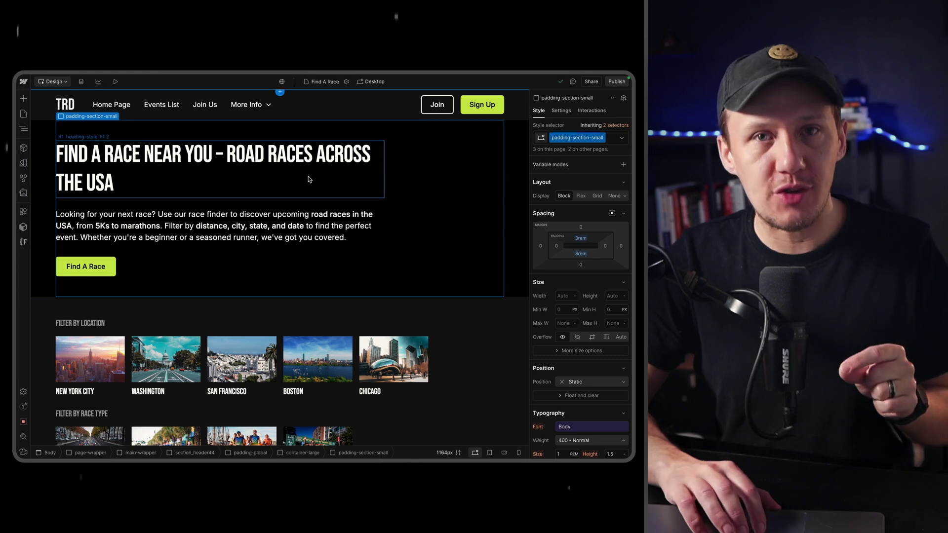
{"action": "mouse_move", "coordinate": [20, 220]}
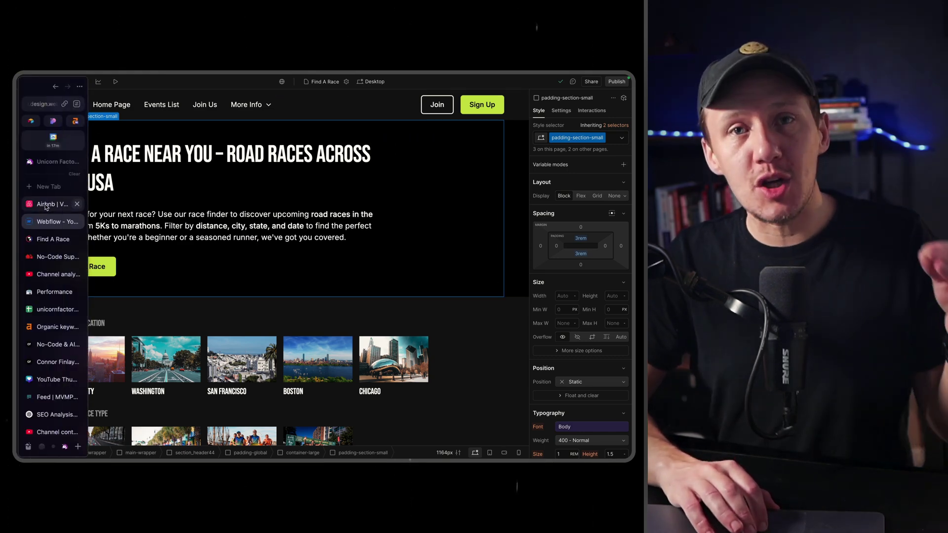
{"action": "left_click", "coordinate": [45, 205]}
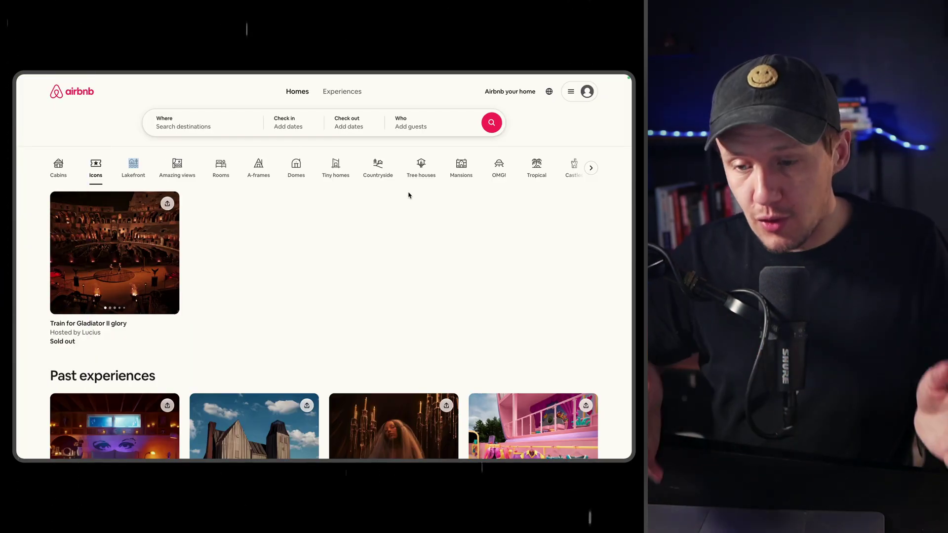
{"action": "left_click", "coordinate": [58, 171]}
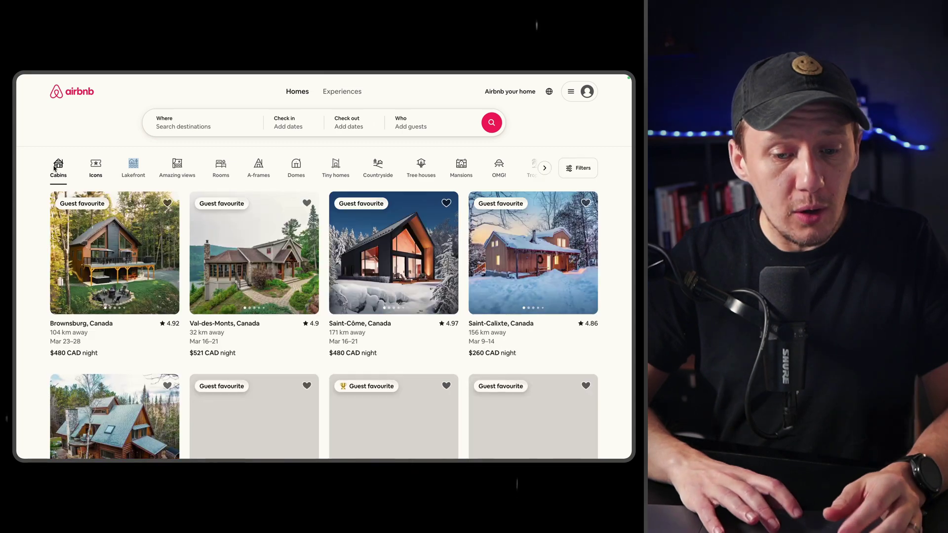
{"action": "left_click", "coordinate": [96, 170]}
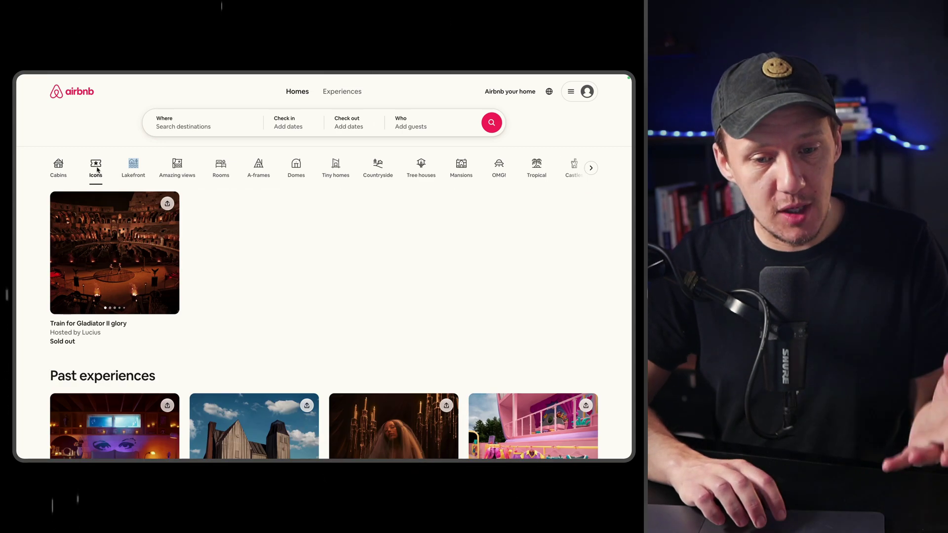
{"action": "left_click", "coordinate": [134, 170]}
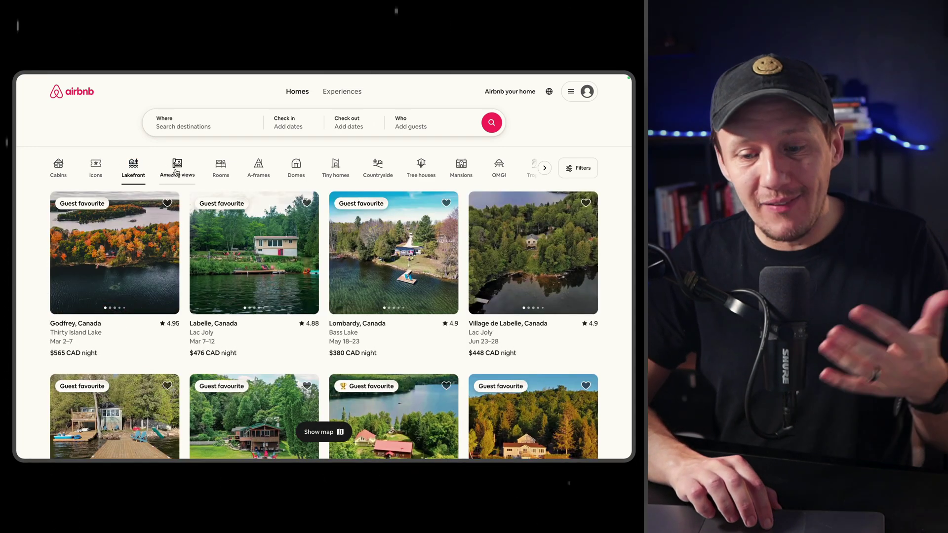
{"action": "left_click", "coordinate": [180, 172]}
{"action": "left_click", "coordinate": [221, 170]}
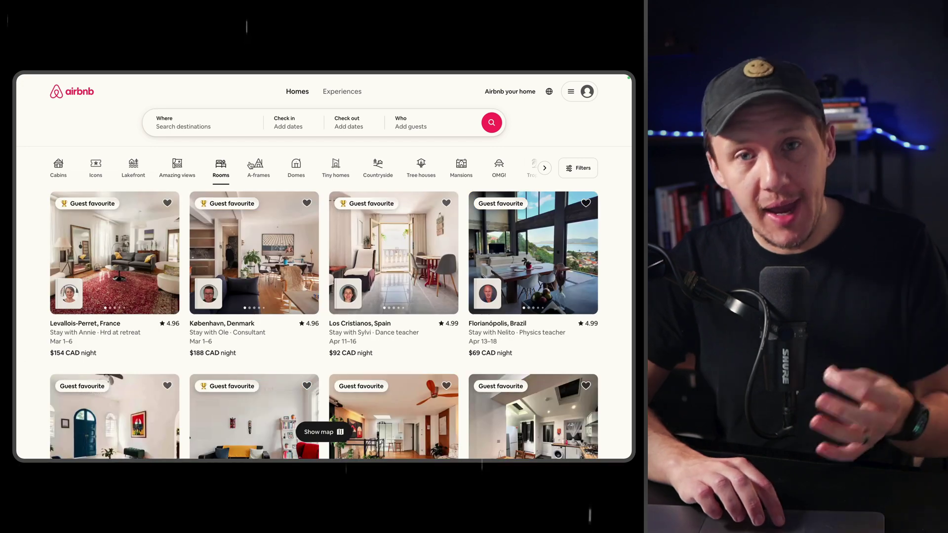
{"action": "left_click", "coordinate": [254, 168]}
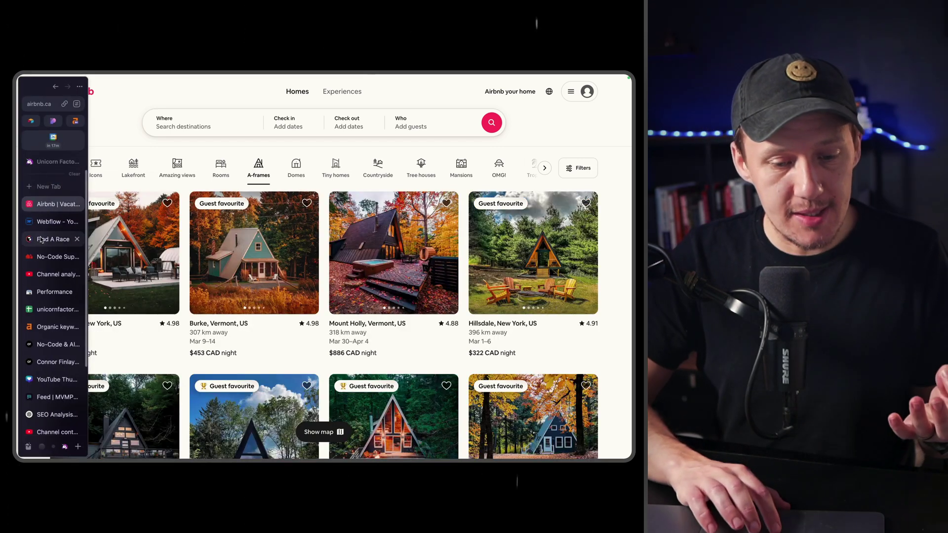
Return to the Find A Race page in Webflow and examine its location, race type and filter sections
{"action": "left_click", "coordinate": [47, 224]}
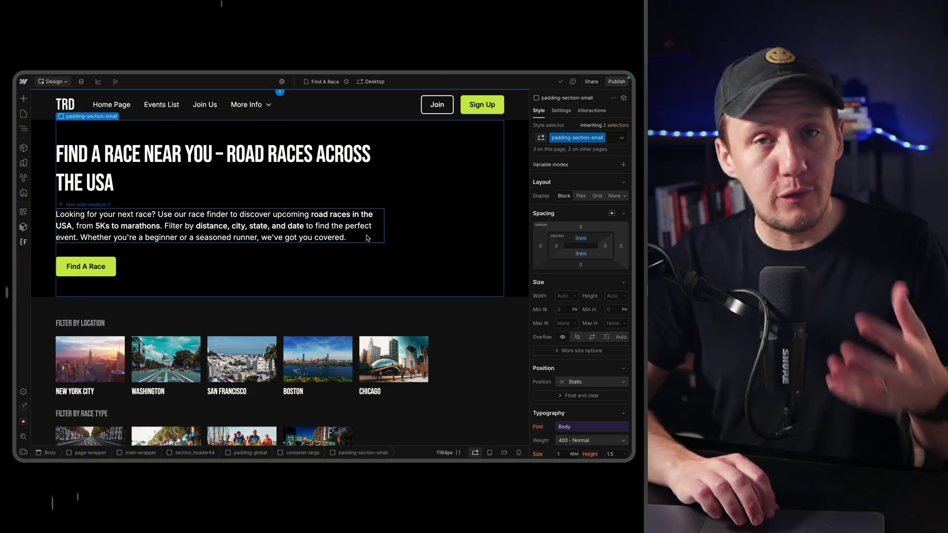
{"action": "scroll", "coordinate": [367, 238], "scroll_direction": "down", "scroll_amount": 5}
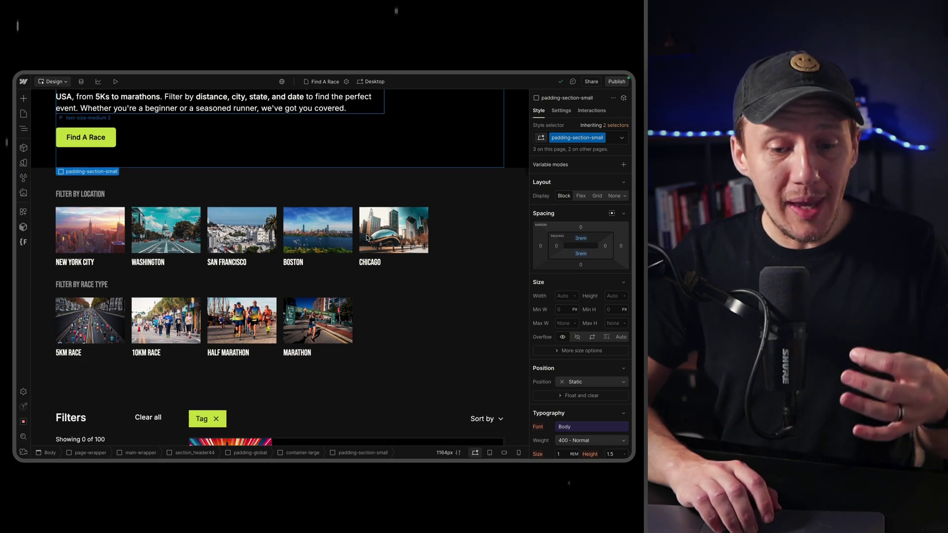
{"action": "scroll", "coordinate": [366, 238], "scroll_direction": "down", "scroll_amount": 8}
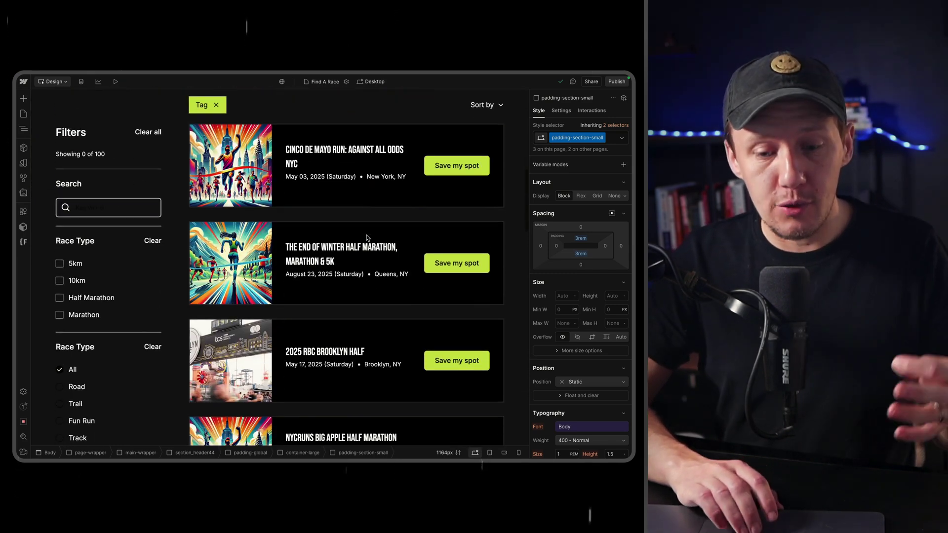
{"action": "left_click", "coordinate": [360, 221]}
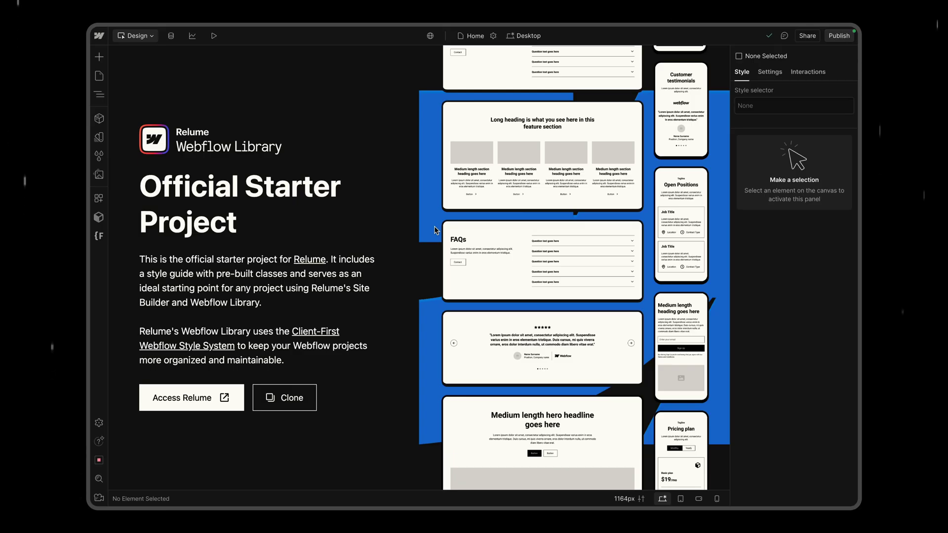
Open the Style Guide page of the Relume starter project and review its HTML heading tags and heading classes
{"action": "left_click", "coordinate": [475, 36]}
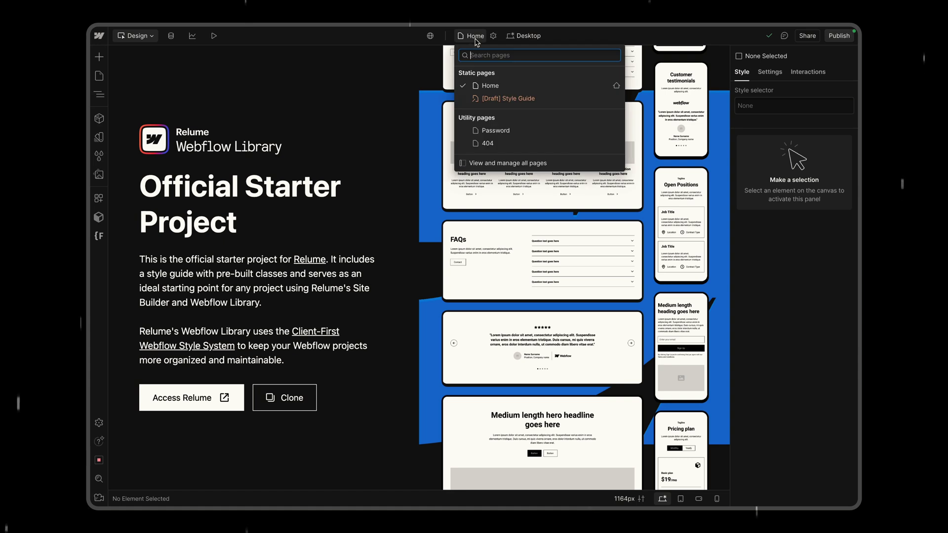
{"action": "left_click", "coordinate": [515, 99]}
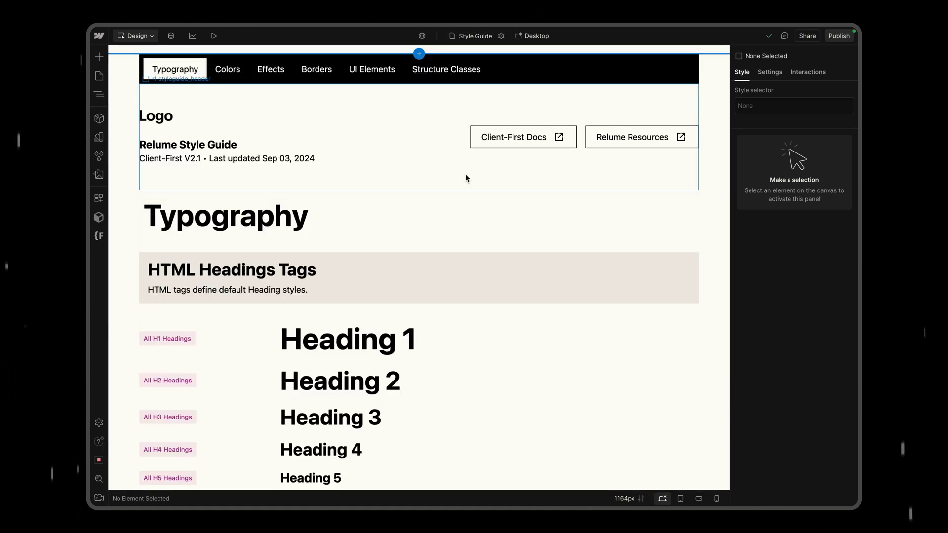
{"action": "scroll", "coordinate": [465, 178], "scroll_direction": "down", "scroll_amount": 4}
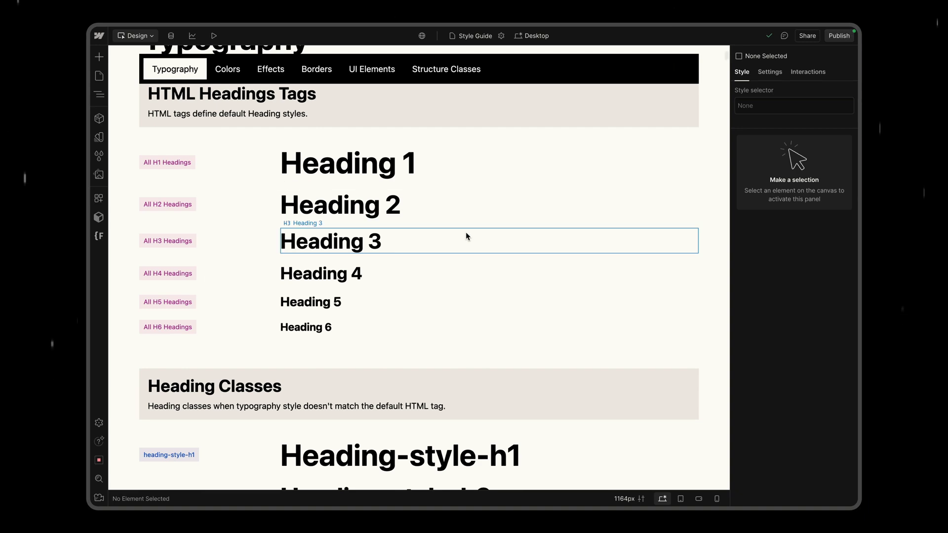
{"action": "scroll", "coordinate": [467, 235], "scroll_direction": "down", "scroll_amount": 3}
{"action": "scroll", "coordinate": [467, 234], "scroll_direction": "down", "scroll_amount": 4}
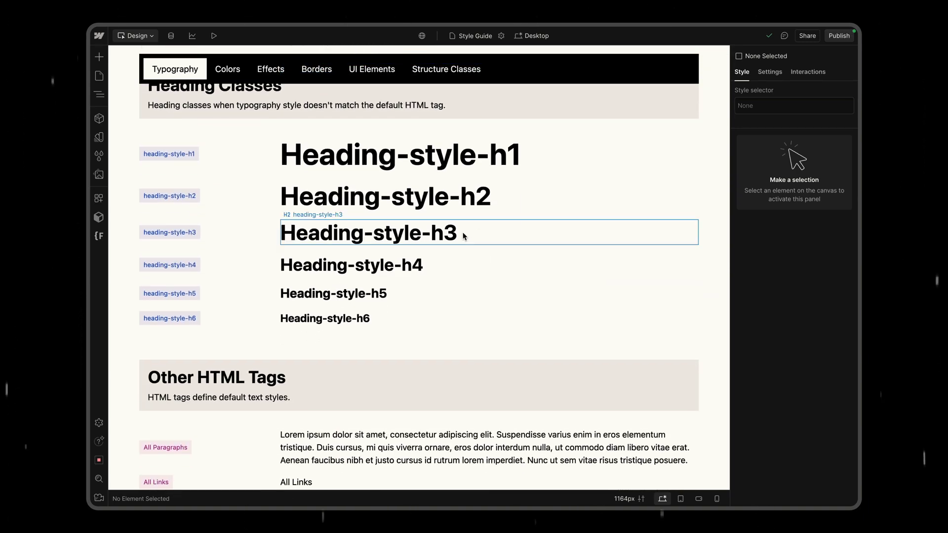
Switch to Relume's Webflow Library and open the Grid Lists category under Application UI
{"action": "key", "text": "ctrl+Tab"}
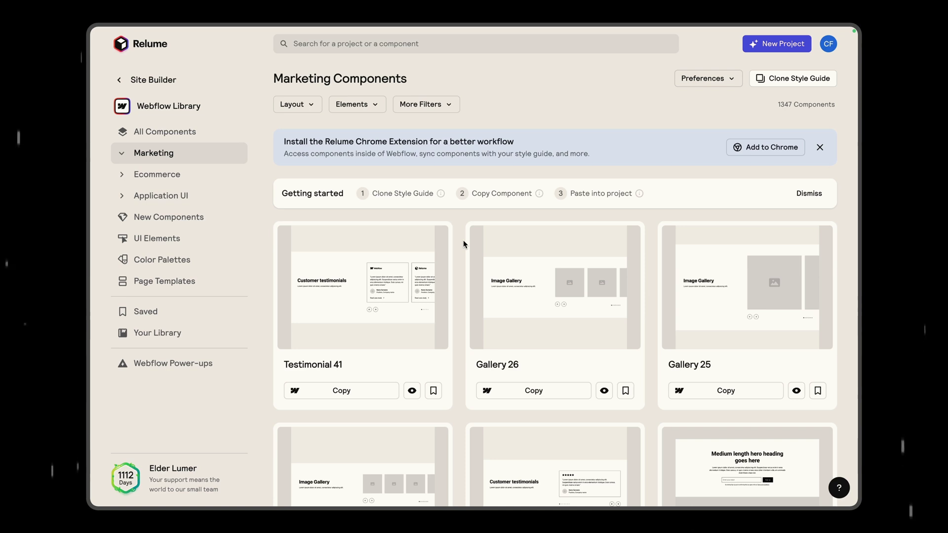
{"action": "left_click", "coordinate": [123, 198]}
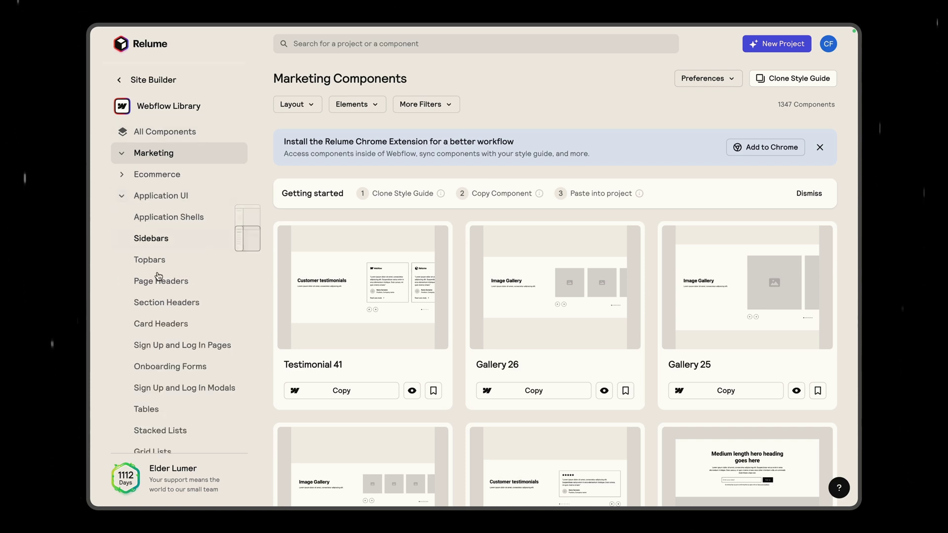
{"action": "scroll", "coordinate": [163, 388], "scroll_direction": "down", "scroll_amount": 2}
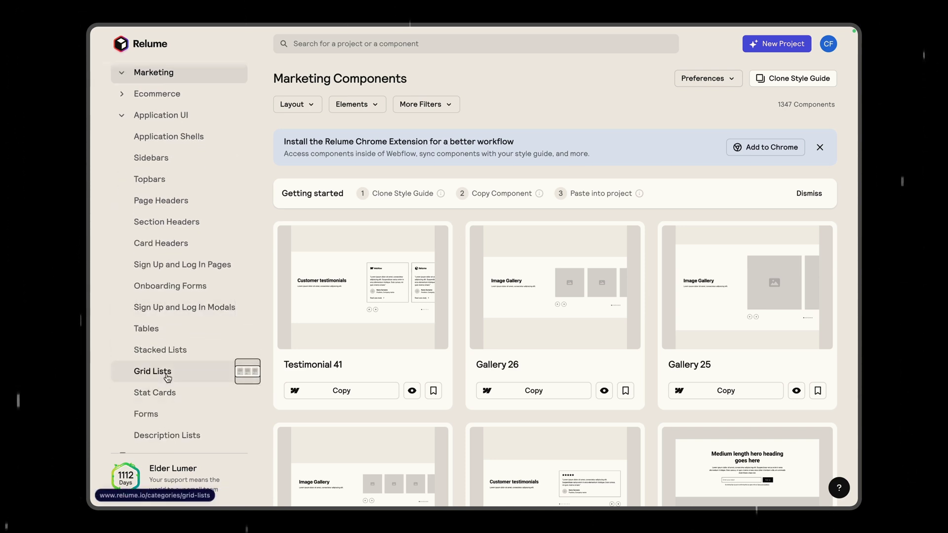
{"action": "left_click", "coordinate": [167, 377]}
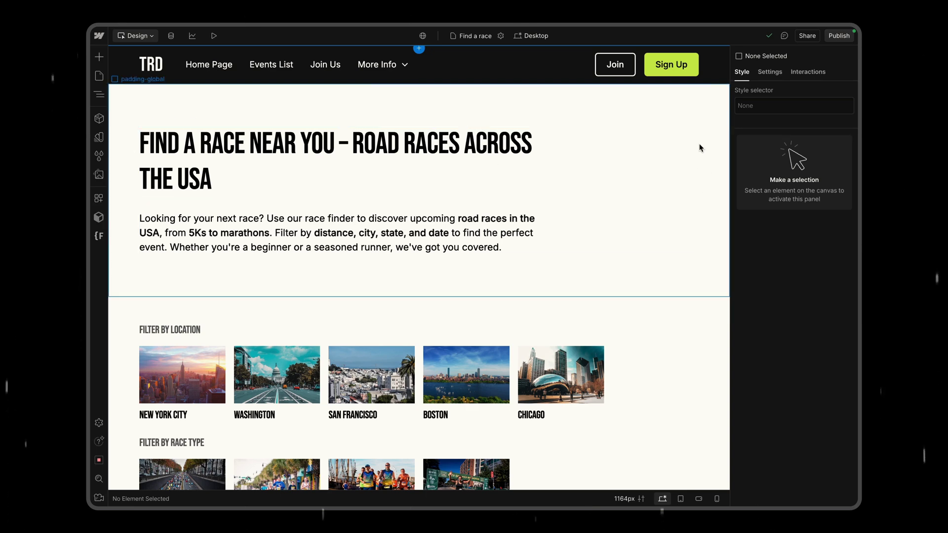
Review the light Find a race page draft in Webflow, from the quick filter images to the race cards
{"action": "scroll", "coordinate": [700, 147], "scroll_direction": "down", "scroll_amount": 3}
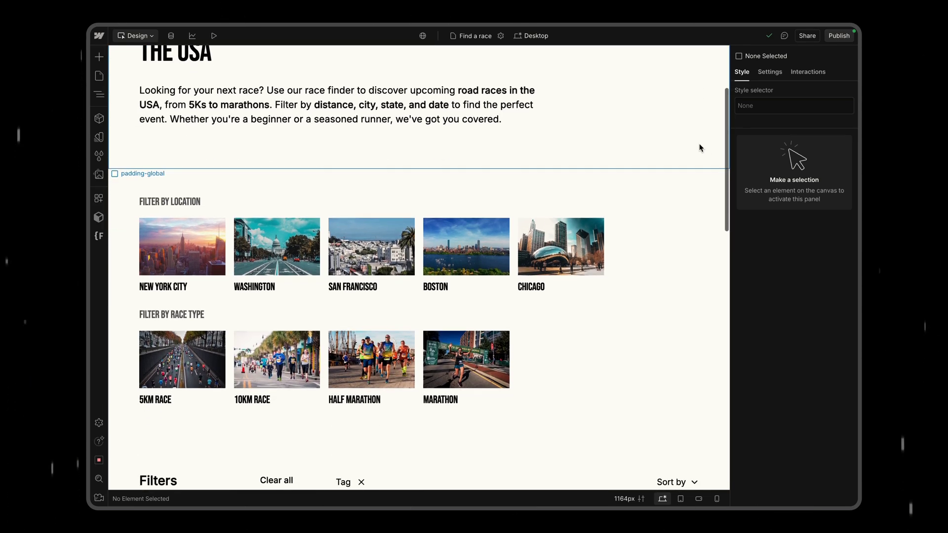
{"action": "scroll", "coordinate": [707, 161], "scroll_direction": "down", "scroll_amount": 5}
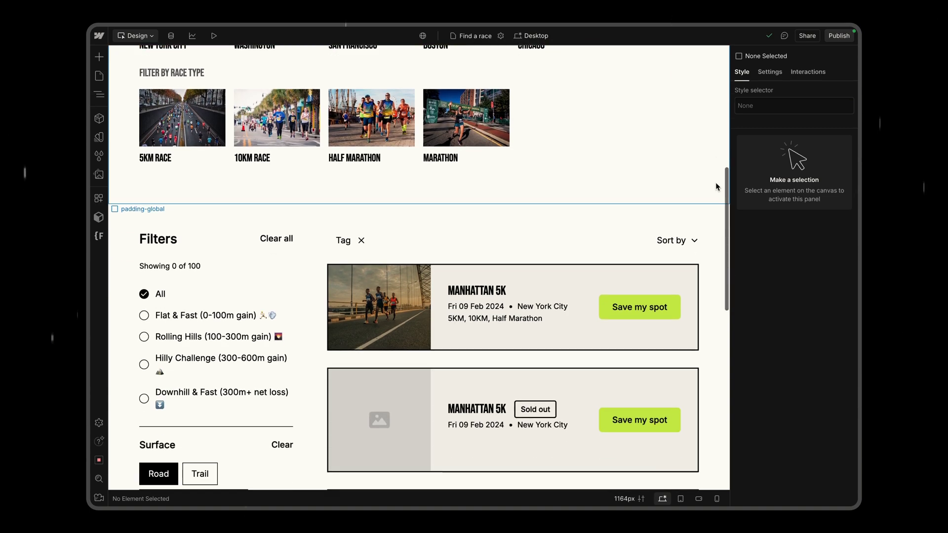
{"action": "scroll", "coordinate": [715, 226], "scroll_direction": "down", "scroll_amount": 2}
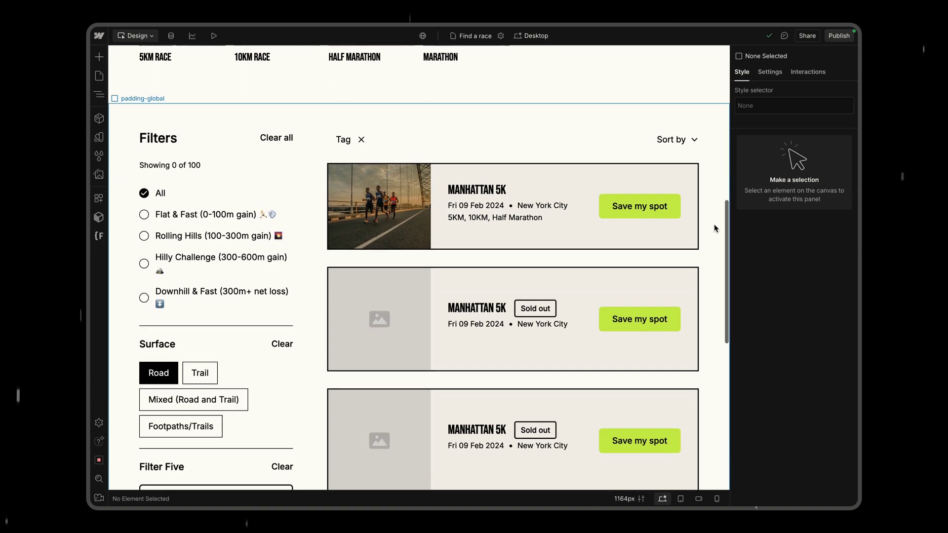
{"action": "scroll", "coordinate": [714, 228], "scroll_direction": "down", "scroll_amount": 3}
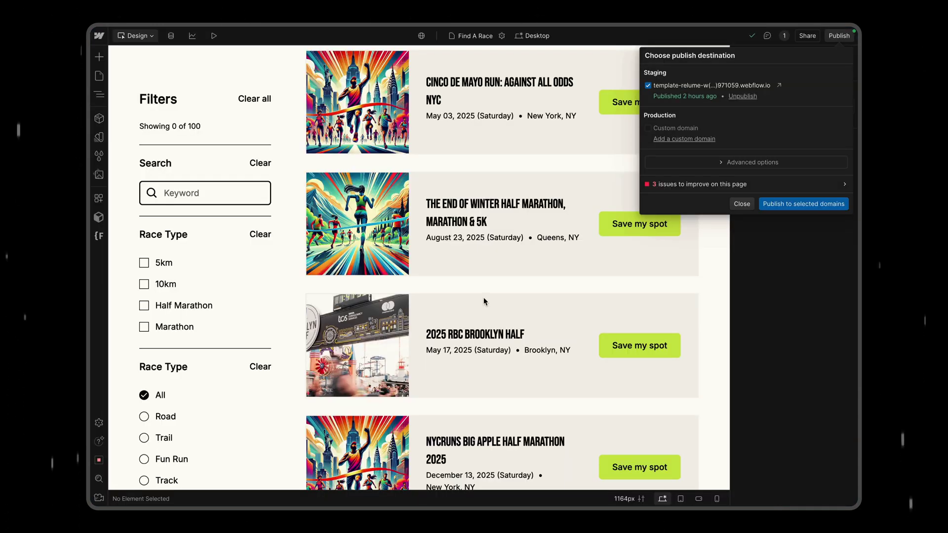
Close the publish options and look through the Find A Race page's hero, filters and race list
{"action": "key", "text": "Escape"}
{"action": "scroll", "coordinate": [484, 302], "scroll_direction": "up", "scroll_amount": 5}
{"action": "scroll", "coordinate": [484, 301], "scroll_direction": "down", "scroll_amount": 2}
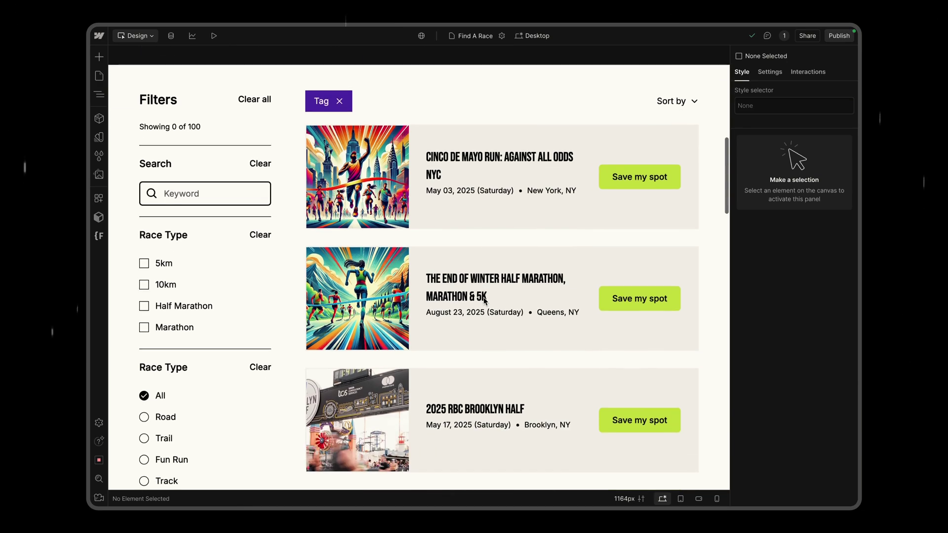
{"action": "scroll", "coordinate": [484, 300], "scroll_direction": "up", "scroll_amount": 10}
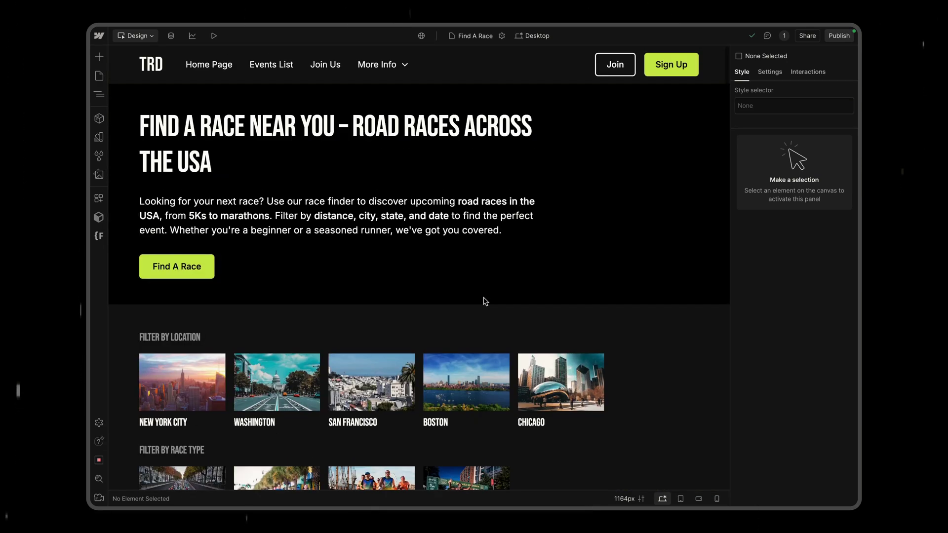
{"action": "scroll", "coordinate": [484, 300], "scroll_direction": "down", "scroll_amount": 10}
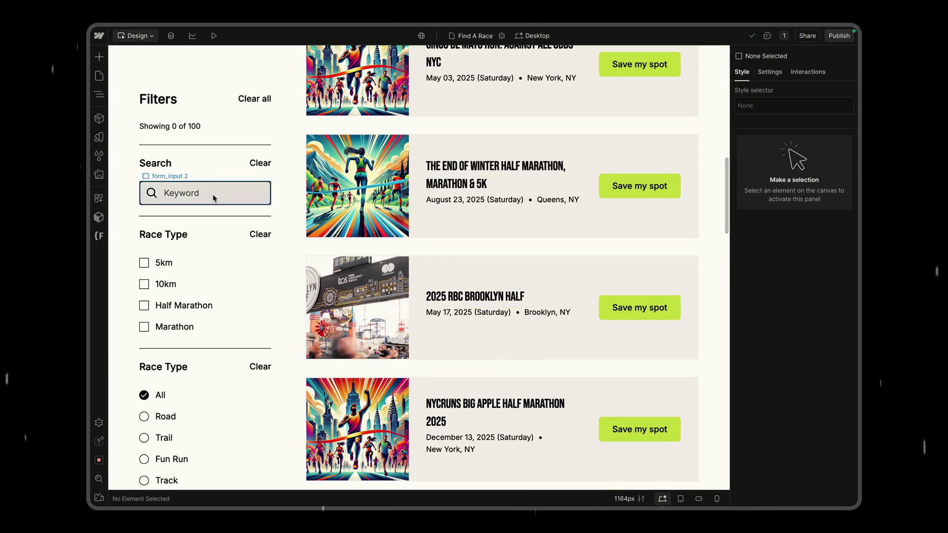
Inspect the keyword search field, view the live race page and search its list for "Cinco"
{"action": "left_click", "coordinate": [214, 198]}
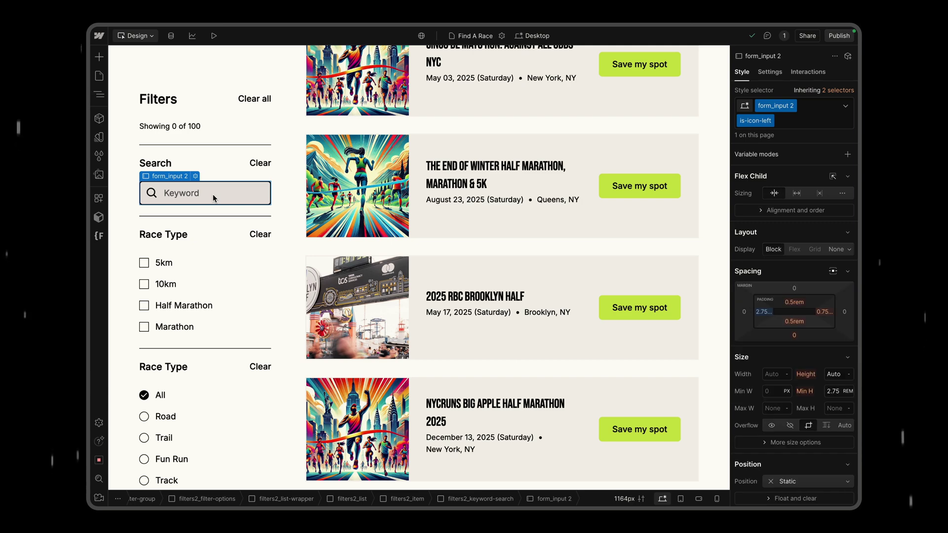
{"action": "key", "text": "ctrl+shift+p"}
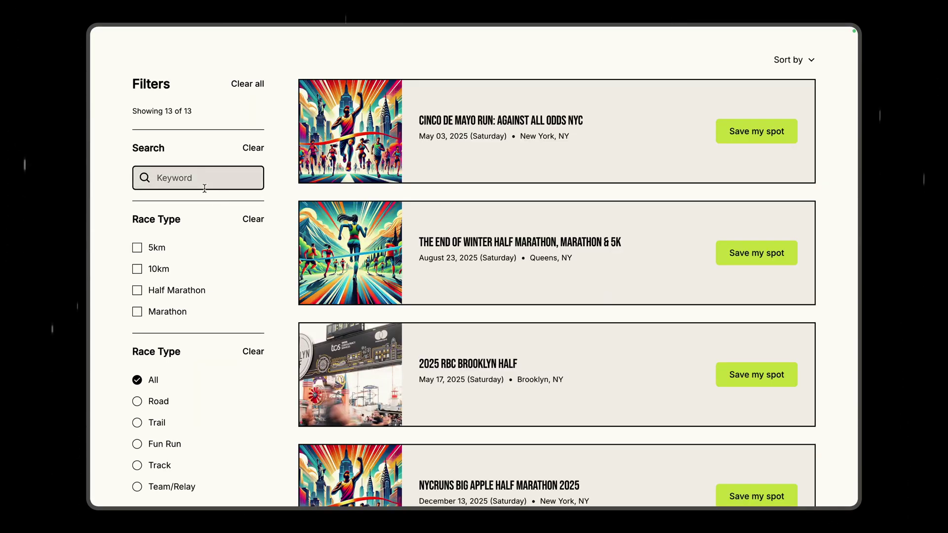
{"action": "type", "text": "Cinco"}
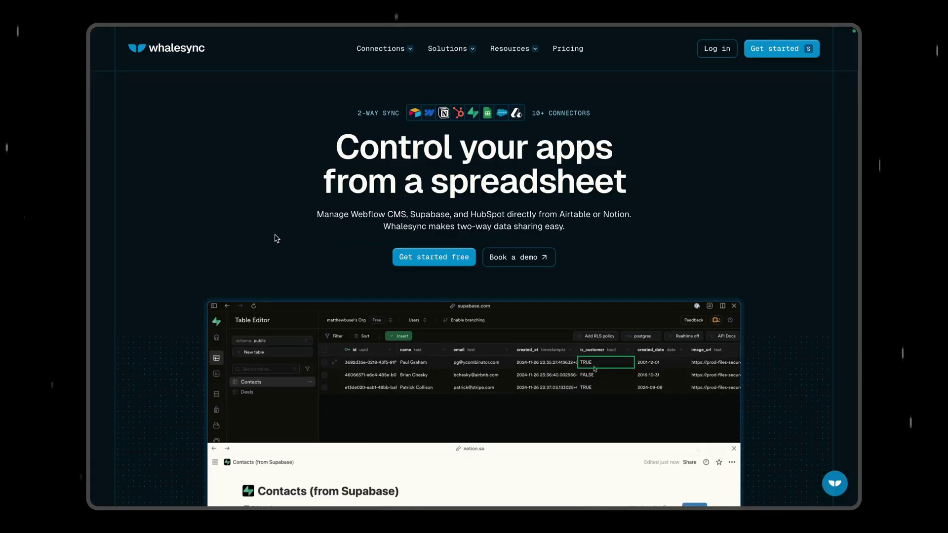
Read through the Whalesync homepage, covering the two-way sync explanation and popular use cases
{"action": "scroll", "coordinate": [275, 235], "scroll_direction": "down", "scroll_amount": 7}
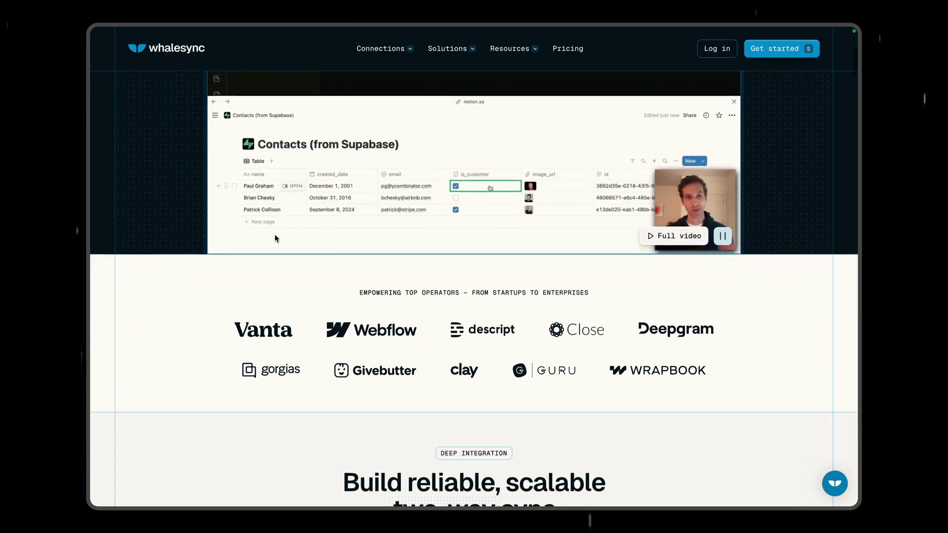
{"action": "scroll", "coordinate": [275, 239], "scroll_direction": "down", "scroll_amount": 5}
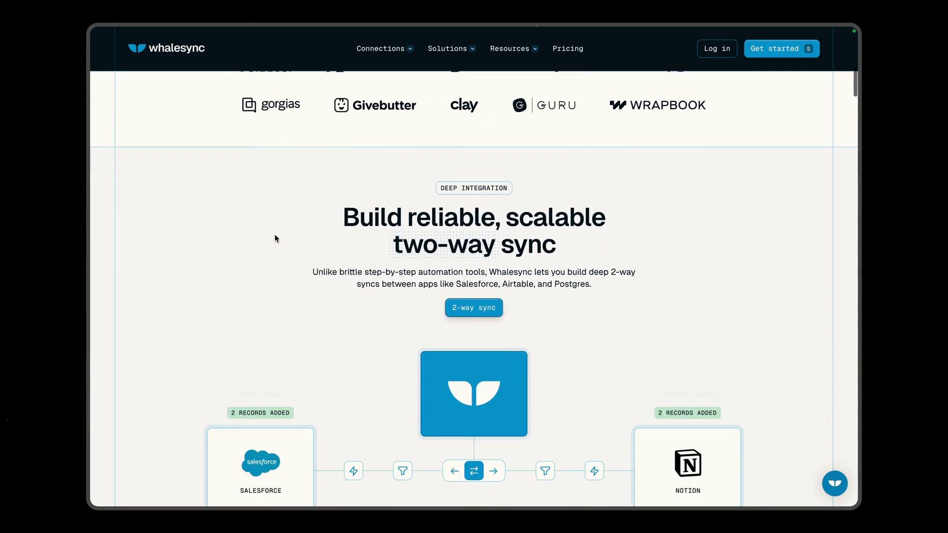
{"action": "scroll", "coordinate": [275, 236], "scroll_direction": "down", "scroll_amount": 4}
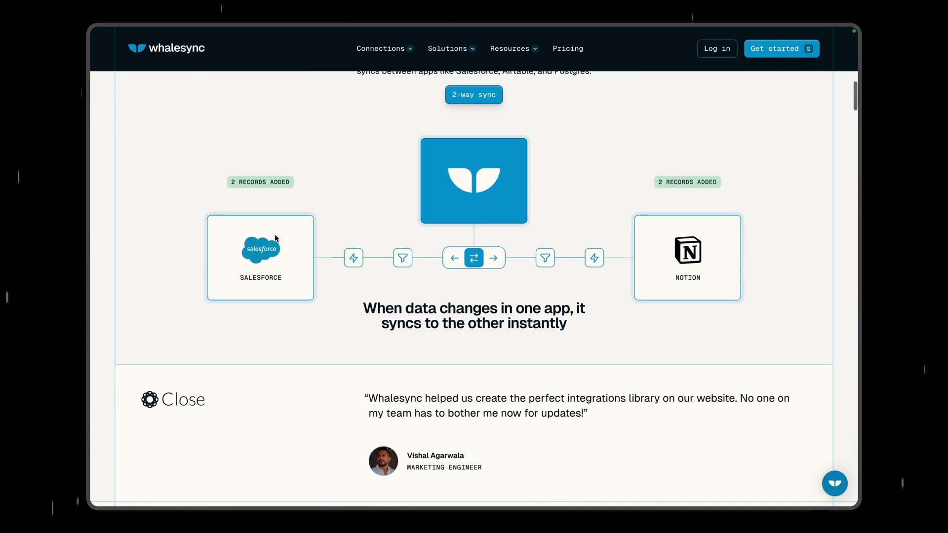
{"action": "scroll", "coordinate": [275, 239], "scroll_direction": "down", "scroll_amount": 4}
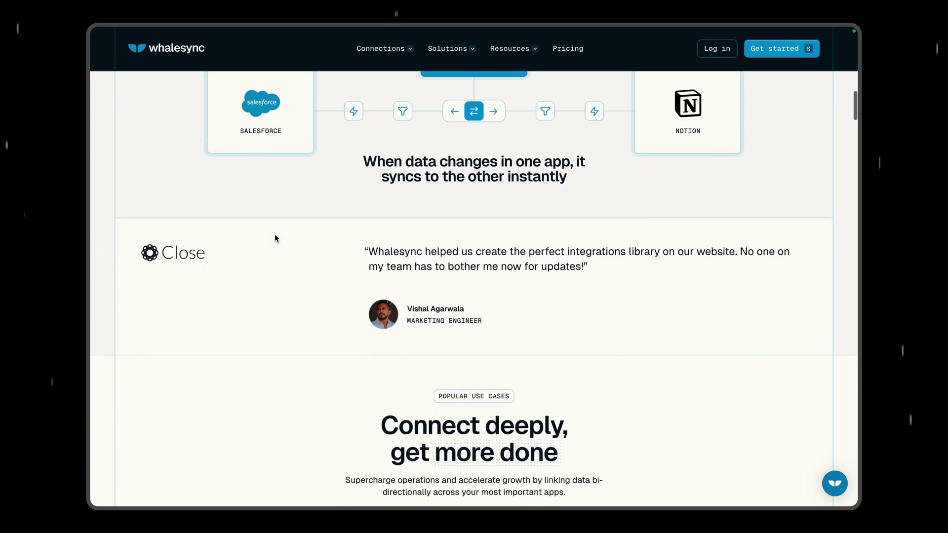
{"action": "scroll", "coordinate": [275, 239], "scroll_direction": "down", "scroll_amount": 4}
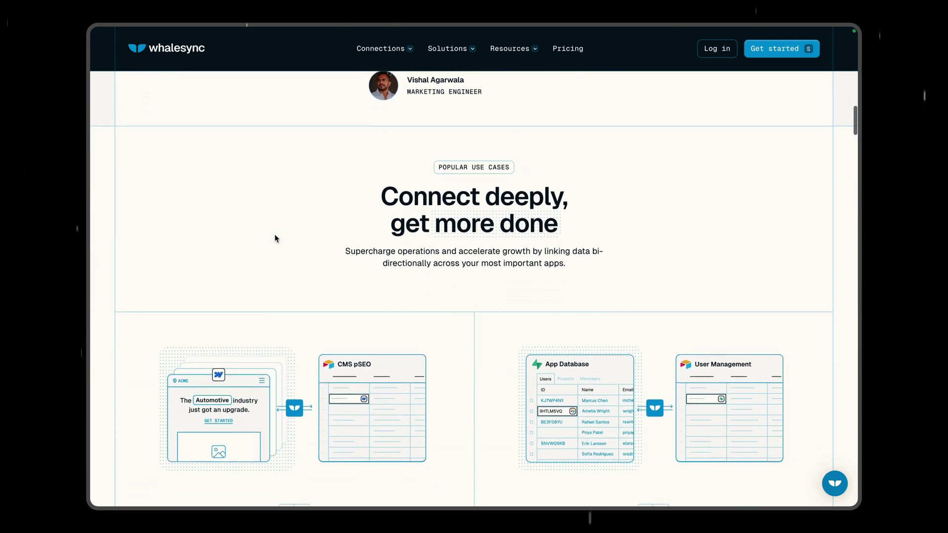
Read through Whalesync's use cases, from CMS and database syncing to the CRM and spreadsheet examples
{"action": "scroll", "coordinate": [275, 237], "scroll_direction": "down", "scroll_amount": 1}
{"action": "scroll", "coordinate": [275, 237], "scroll_direction": "down", "scroll_amount": 1}
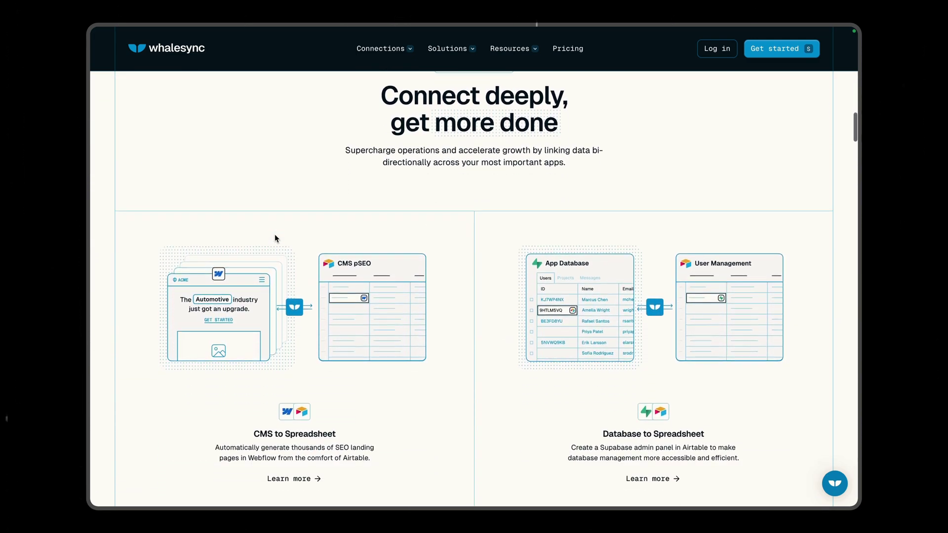
{"action": "scroll", "coordinate": [275, 238], "scroll_direction": "down", "scroll_amount": 4}
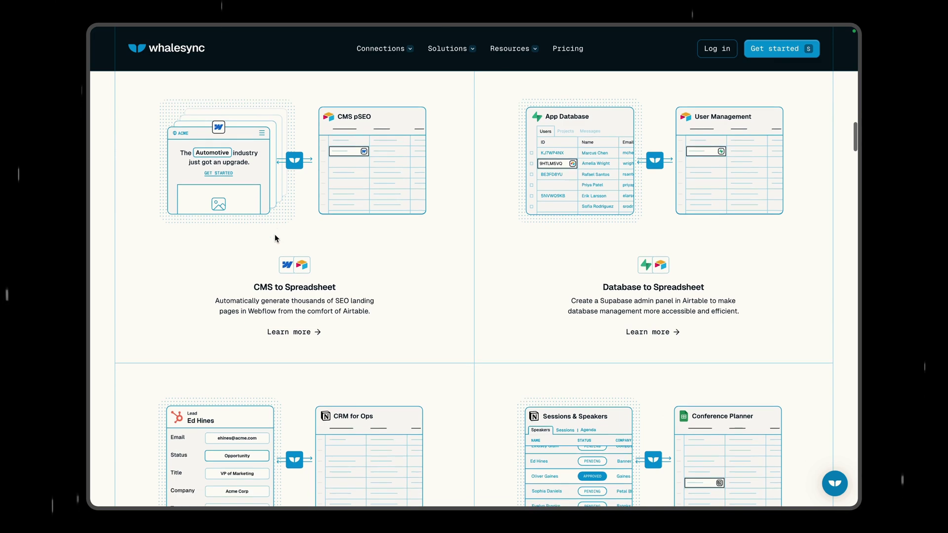
{"action": "scroll", "coordinate": [275, 237], "scroll_direction": "down", "scroll_amount": 5}
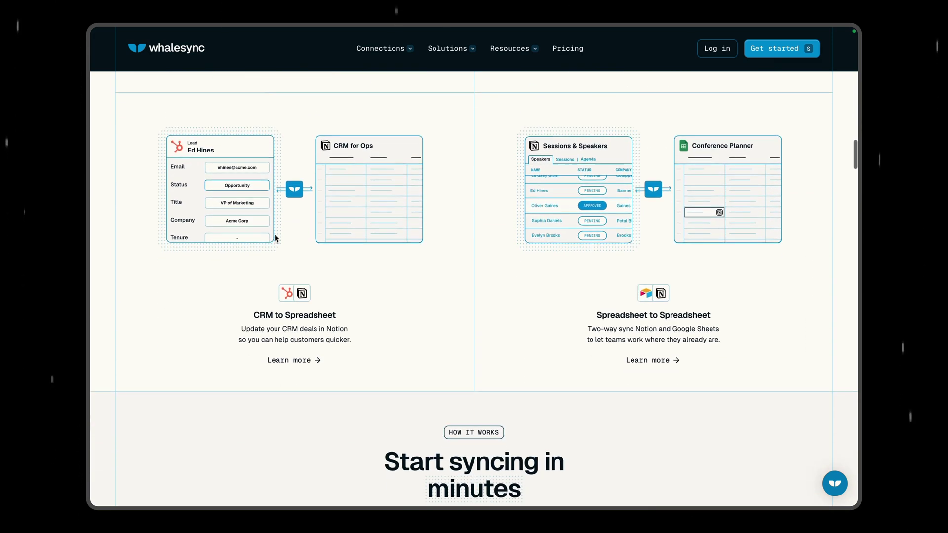
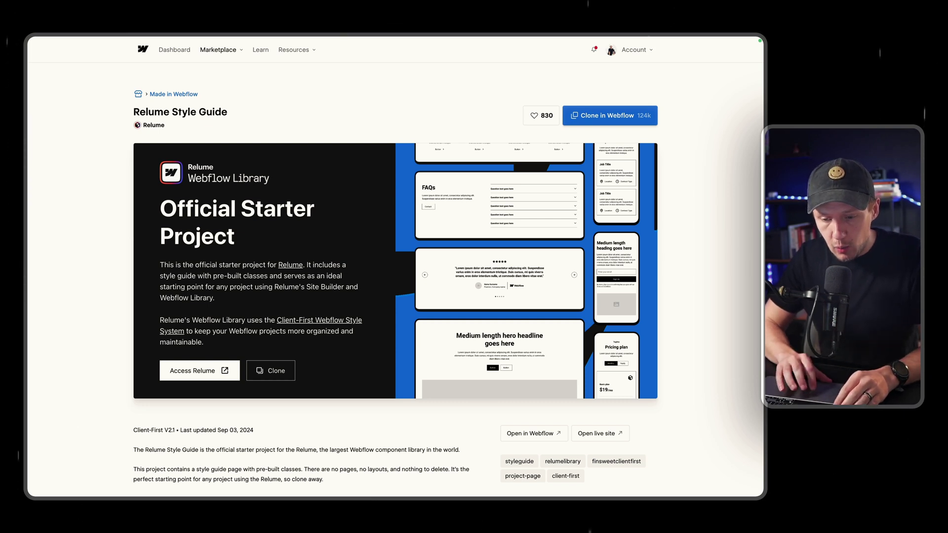
Clone the Relume Style Guide into a new Webflow site under the suggested site name and open it in the Designer
{"action": "left_click", "coordinate": [612, 116]}
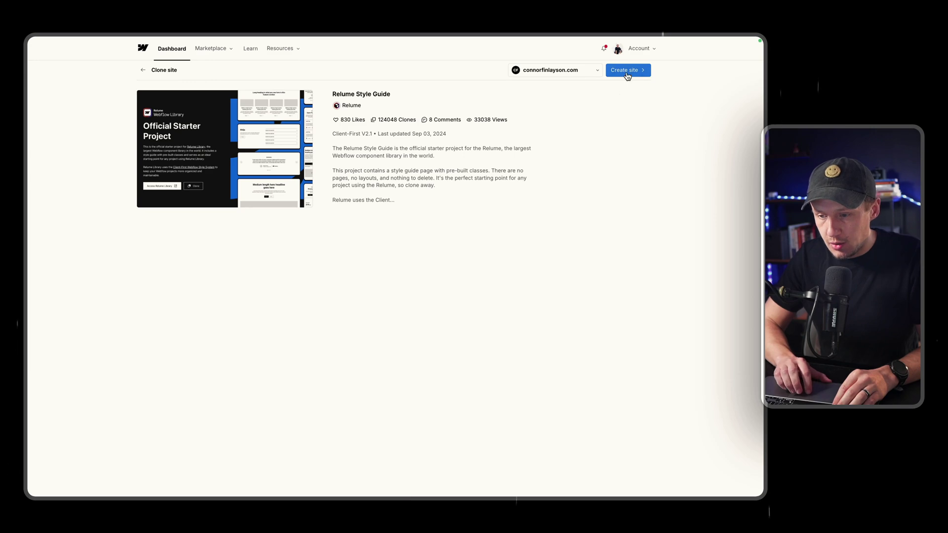
{"action": "left_click", "coordinate": [627, 71]}
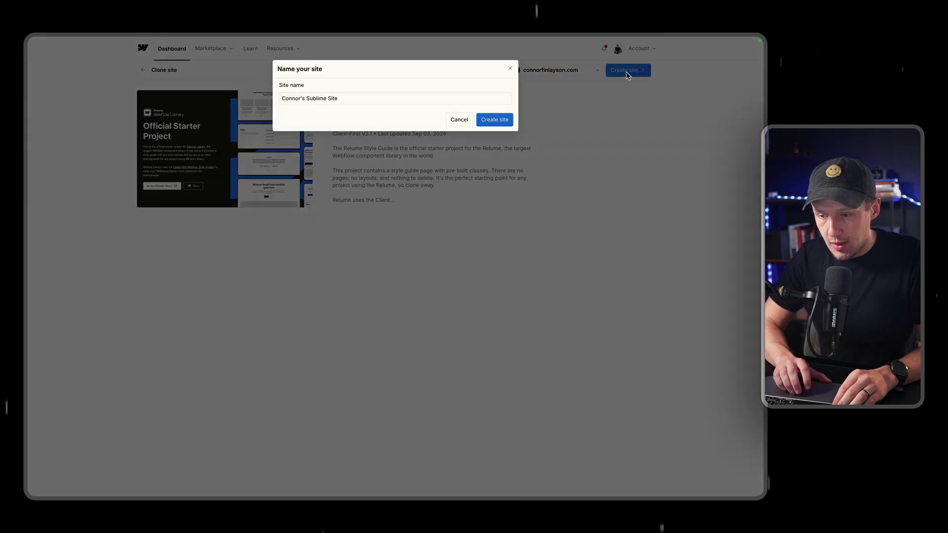
{"action": "left_click", "coordinate": [495, 120]}
{"action": "left_click", "coordinate": [70, 215]}
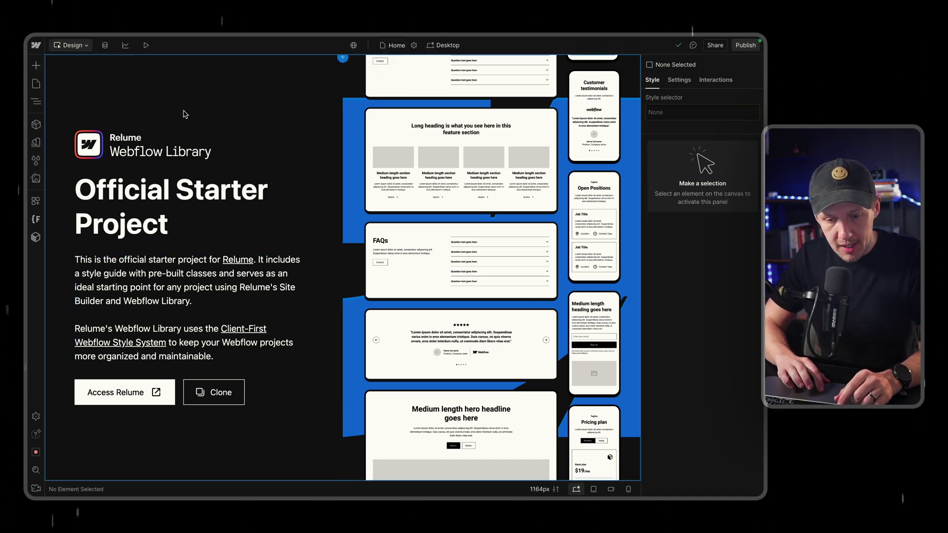
Open the Style Guide page and review its typography section, covering HTML heading tags, heading classes and other HTML tags
{"action": "left_click", "coordinate": [400, 48]}
{"action": "left_click", "coordinate": [431, 111]}
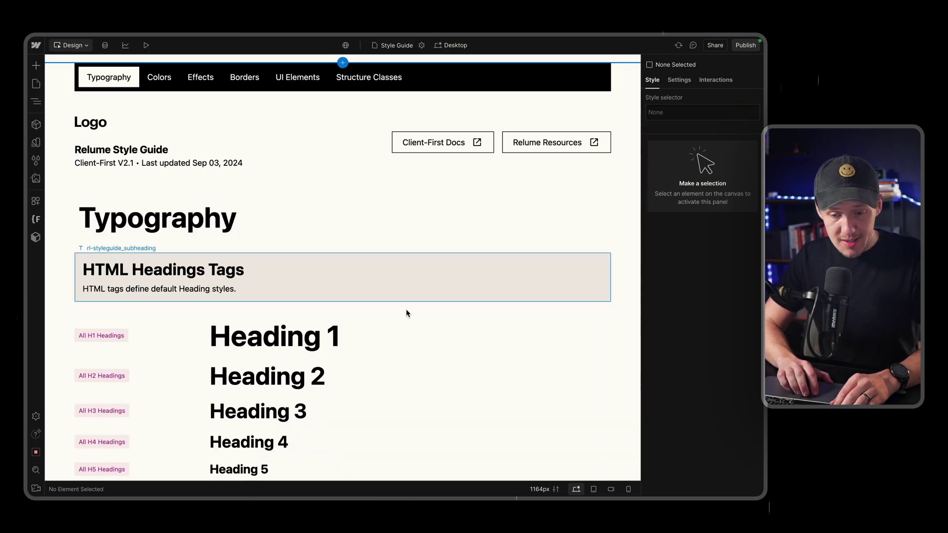
{"action": "scroll", "coordinate": [406, 312], "scroll_direction": "down", "scroll_amount": 2}
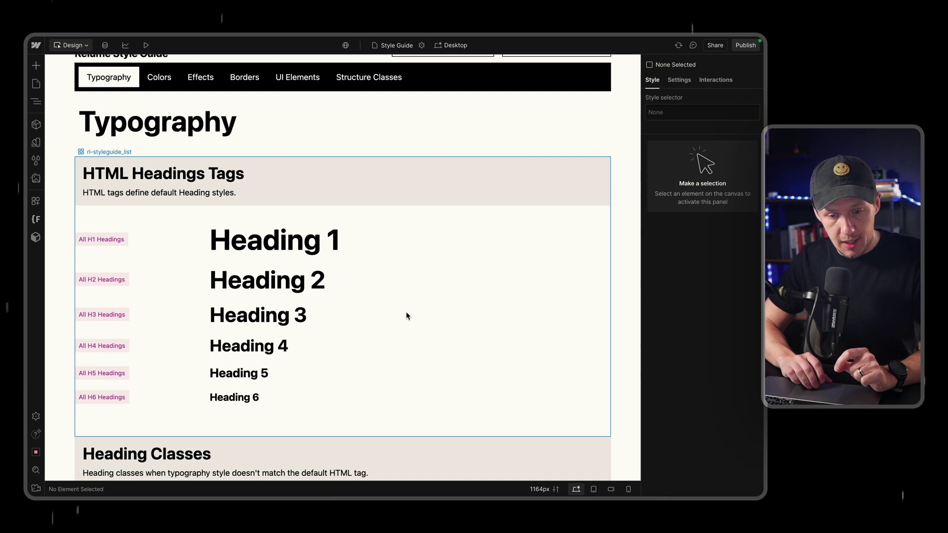
{"action": "scroll", "coordinate": [406, 316], "scroll_direction": "down", "scroll_amount": 2}
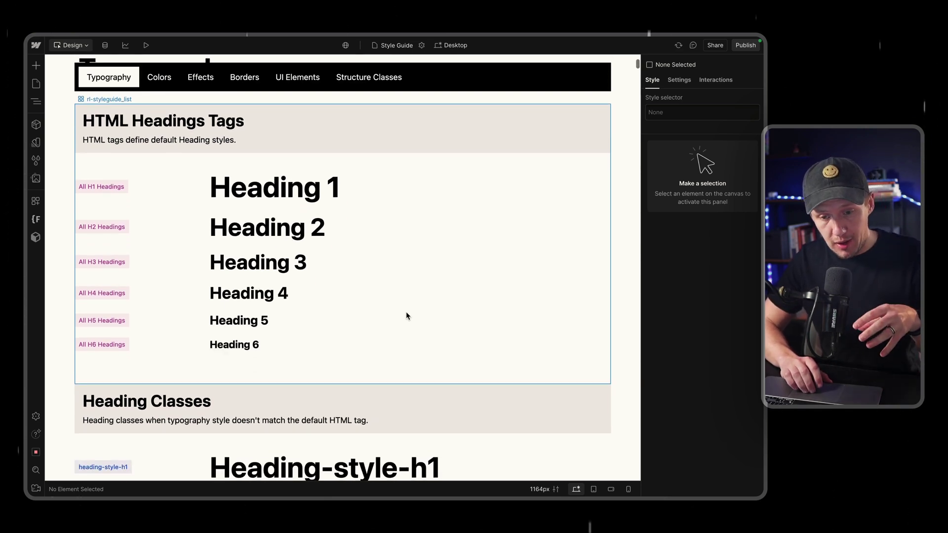
{"action": "scroll", "coordinate": [406, 316], "scroll_direction": "down", "scroll_amount": 2}
{"action": "scroll", "coordinate": [406, 315], "scroll_direction": "down", "scroll_amount": 2}
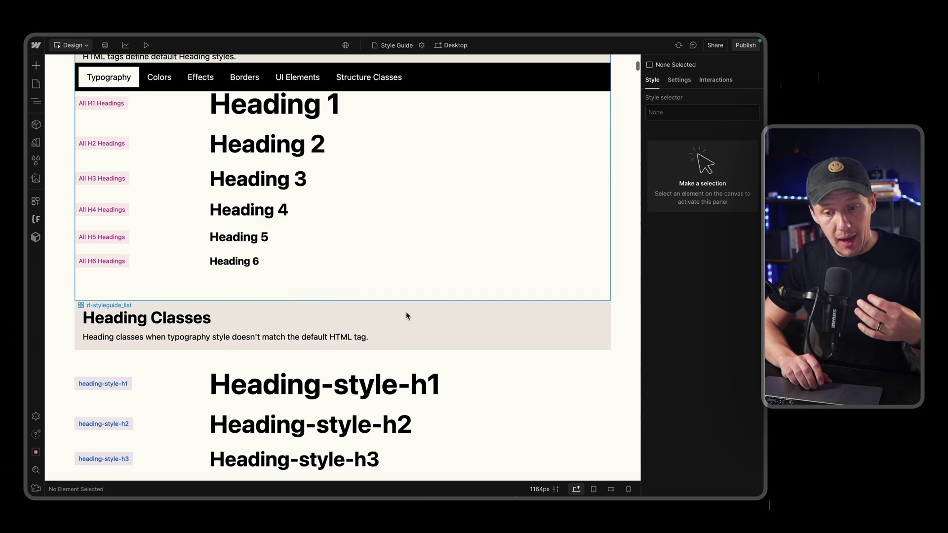
{"action": "scroll", "coordinate": [406, 316], "scroll_direction": "down", "scroll_amount": 7}
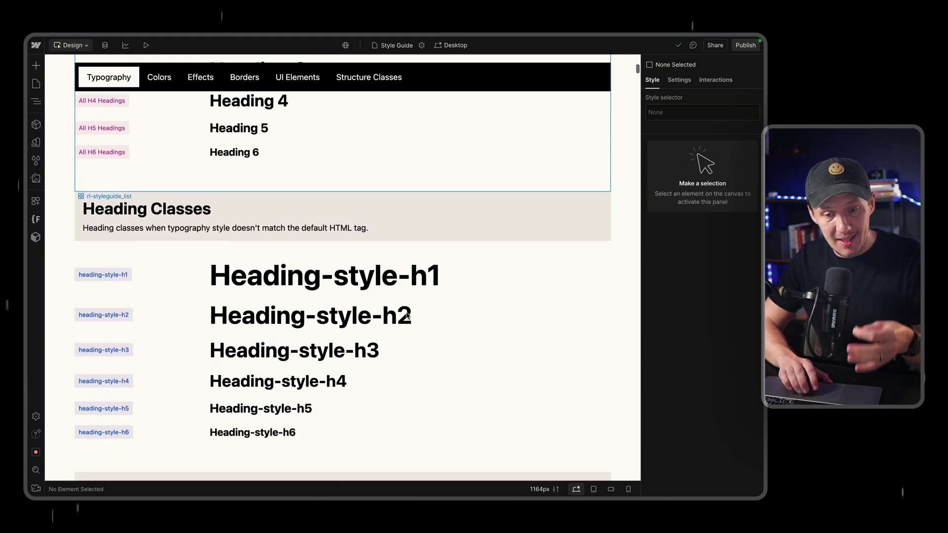
{"action": "scroll", "coordinate": [406, 316], "scroll_direction": "down", "scroll_amount": 4}
{"action": "scroll", "coordinate": [406, 316], "scroll_direction": "down", "scroll_amount": 3}
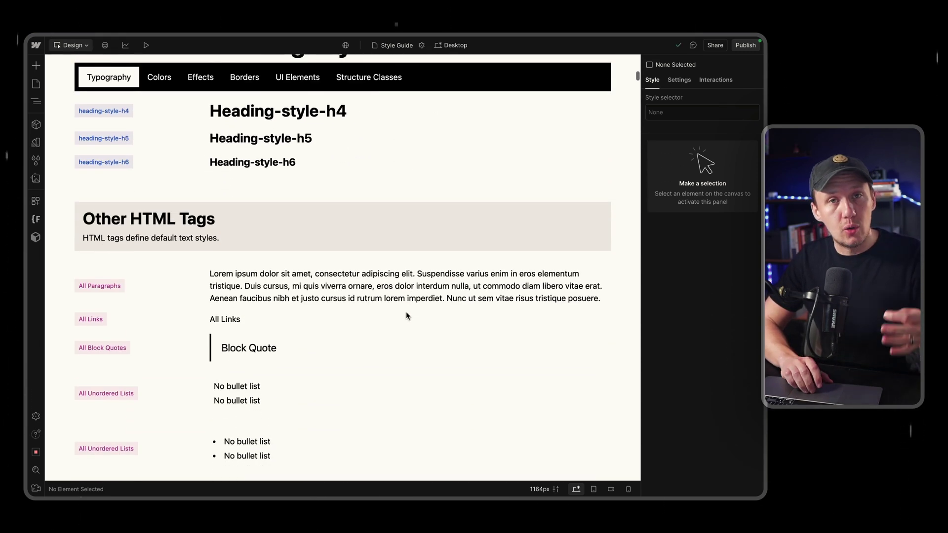
{"action": "scroll", "coordinate": [406, 316], "scroll_direction": "down", "scroll_amount": 2}
{"action": "scroll", "coordinate": [406, 316], "scroll_direction": "up", "scroll_amount": 3}
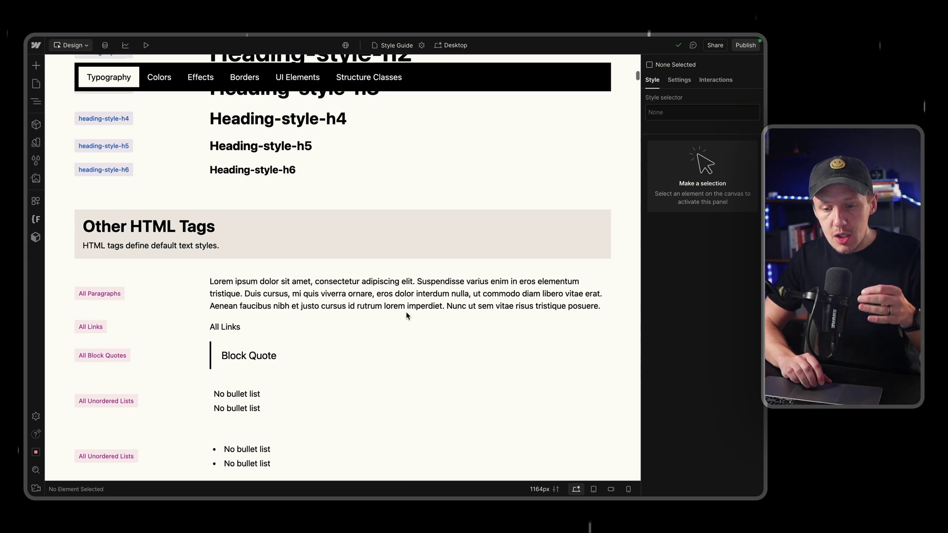
{"action": "scroll", "coordinate": [406, 316], "scroll_direction": "up", "scroll_amount": 10}
{"action": "scroll", "coordinate": [408, 316], "scroll_direction": "up", "scroll_amount": 12}
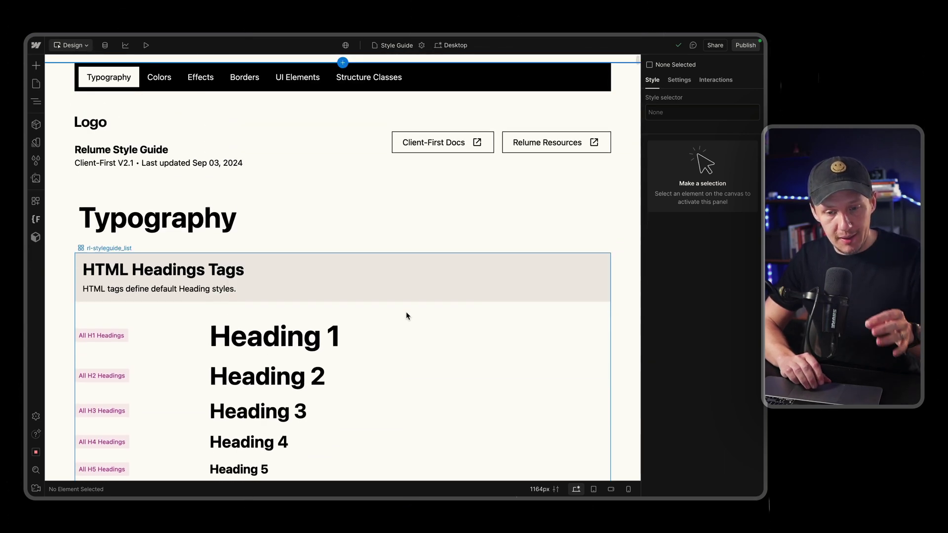
Select the Heading 1 sample and target the All H1 Headings tag for styling
{"action": "left_click", "coordinate": [306, 347]}
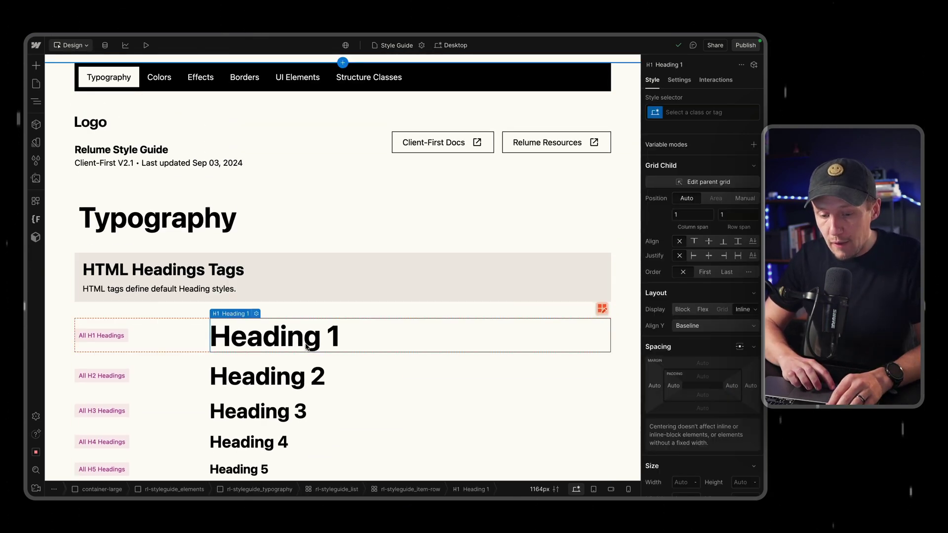
{"action": "left_click", "coordinate": [688, 112]}
{"action": "left_click", "coordinate": [684, 170]}
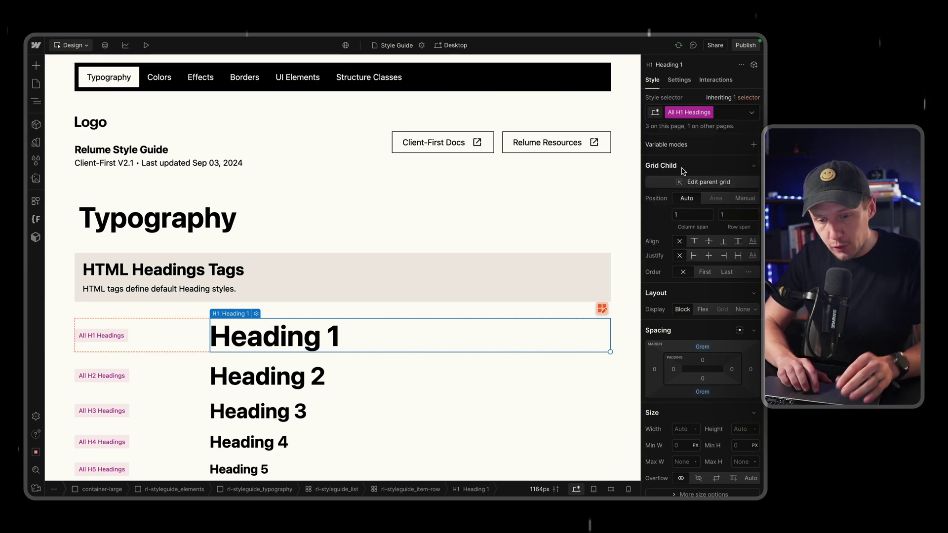
Review the restyled typography in the style guide, from the heading tags through text sizes to text styles
{"action": "scroll", "coordinate": [693, 267], "scroll_direction": "down", "scroll_amount": 5}
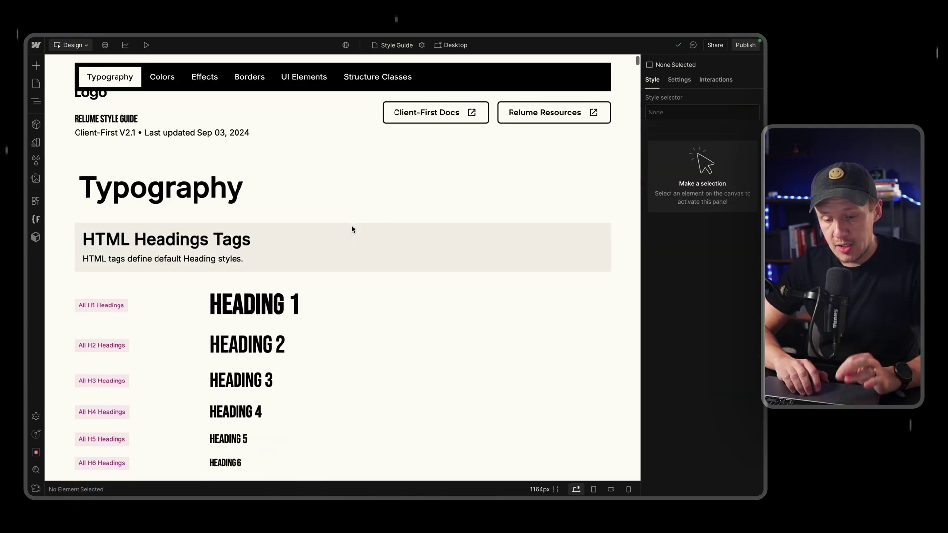
{"action": "scroll", "coordinate": [351, 226], "scroll_direction": "down", "scroll_amount": 10}
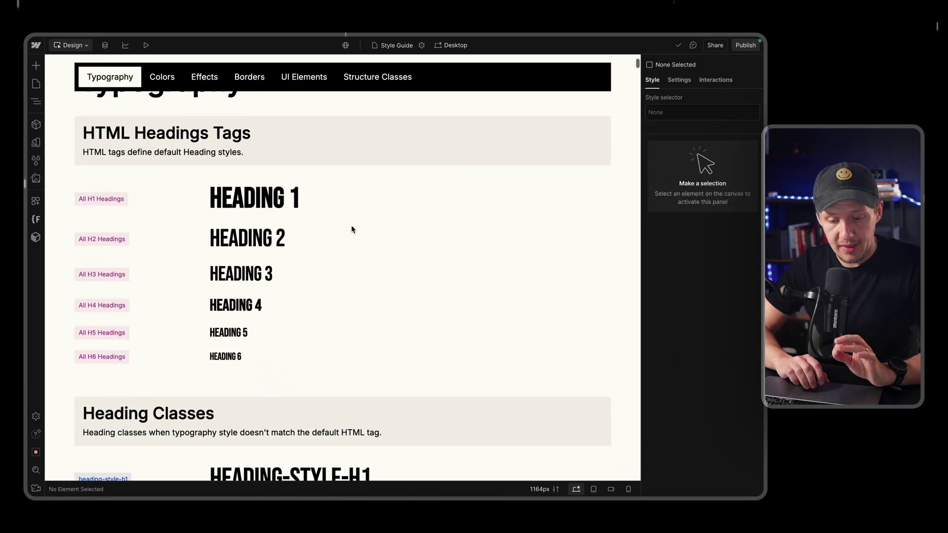
{"action": "scroll", "coordinate": [352, 229], "scroll_direction": "down", "scroll_amount": 15}
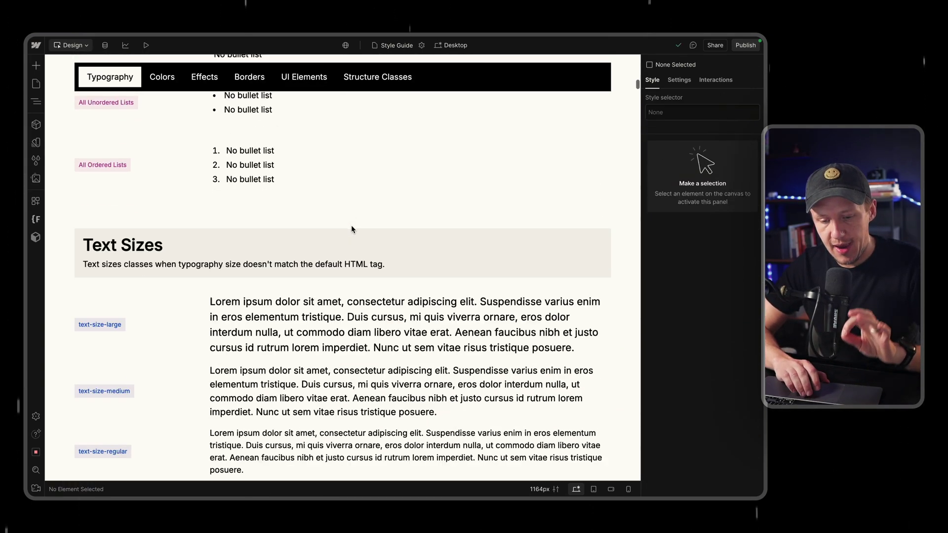
{"action": "scroll", "coordinate": [352, 228], "scroll_direction": "down", "scroll_amount": 5}
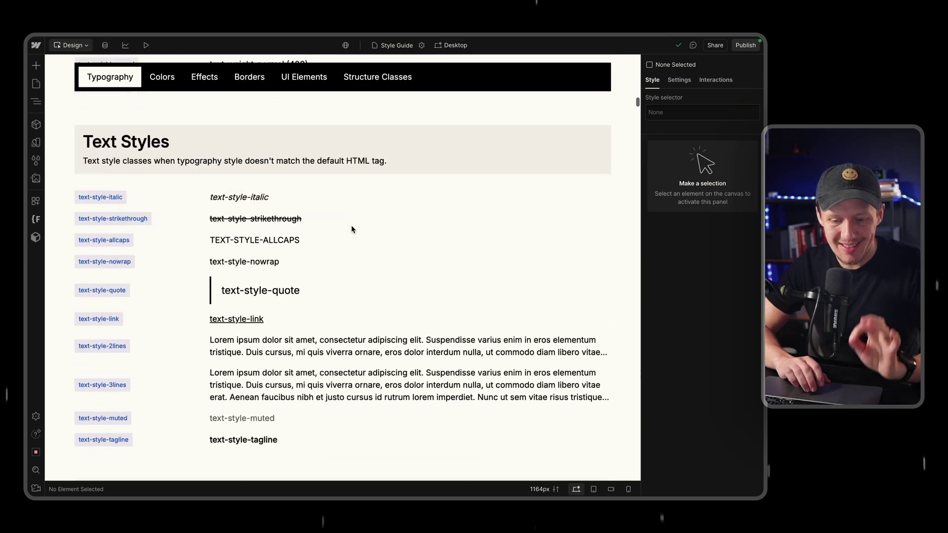
{"action": "scroll", "coordinate": [352, 228], "scroll_direction": "up", "scroll_amount": 10}
{"action": "scroll", "coordinate": [351, 226], "scroll_direction": "up", "scroll_amount": 10}
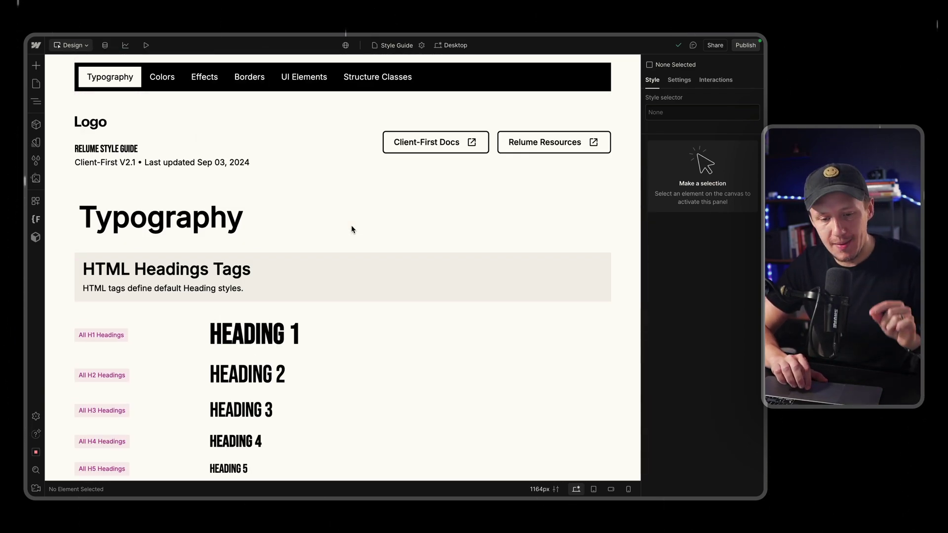
Switch to the Relume Chrome Extension page and read its introduction and Class Sync section
{"action": "mouse_move", "coordinate": [30, 188]}
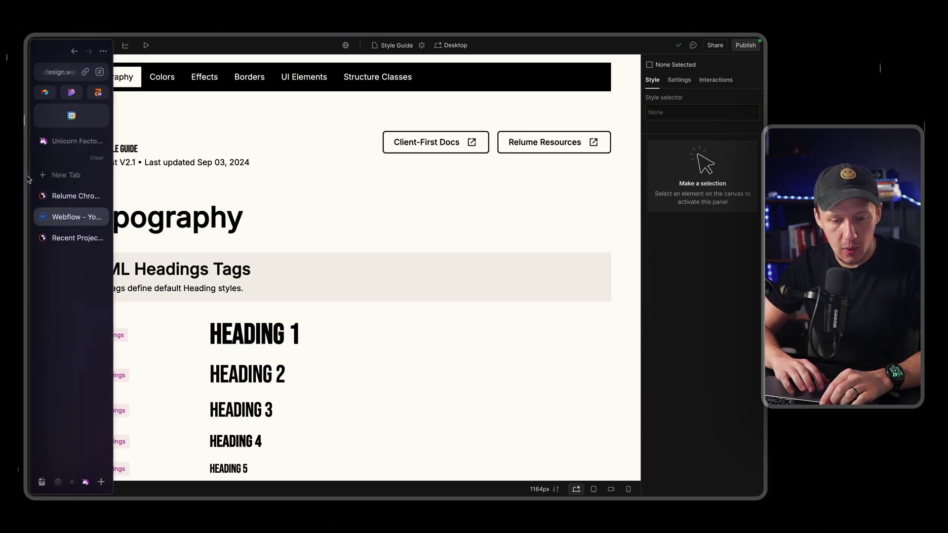
{"action": "left_click", "coordinate": [69, 198]}
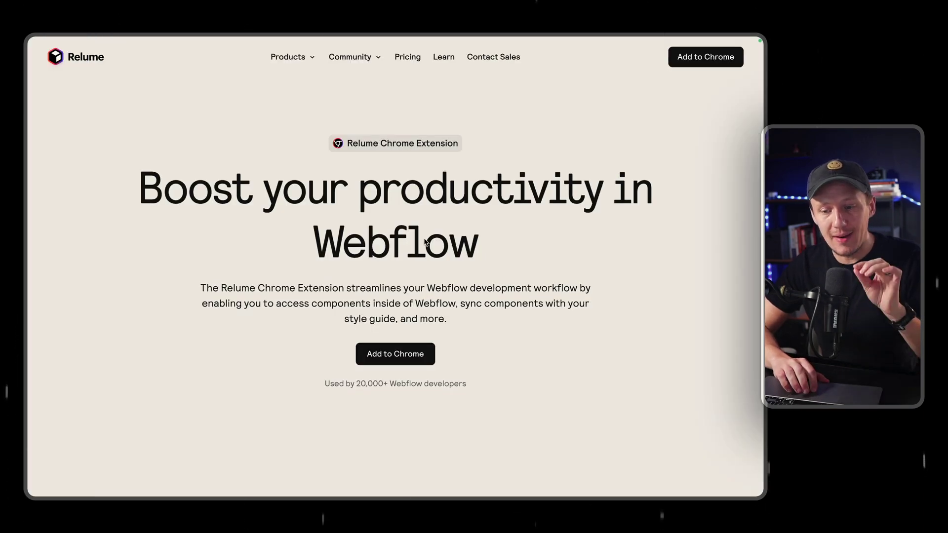
{"action": "scroll", "coordinate": [425, 241], "scroll_direction": "down", "scroll_amount": 5}
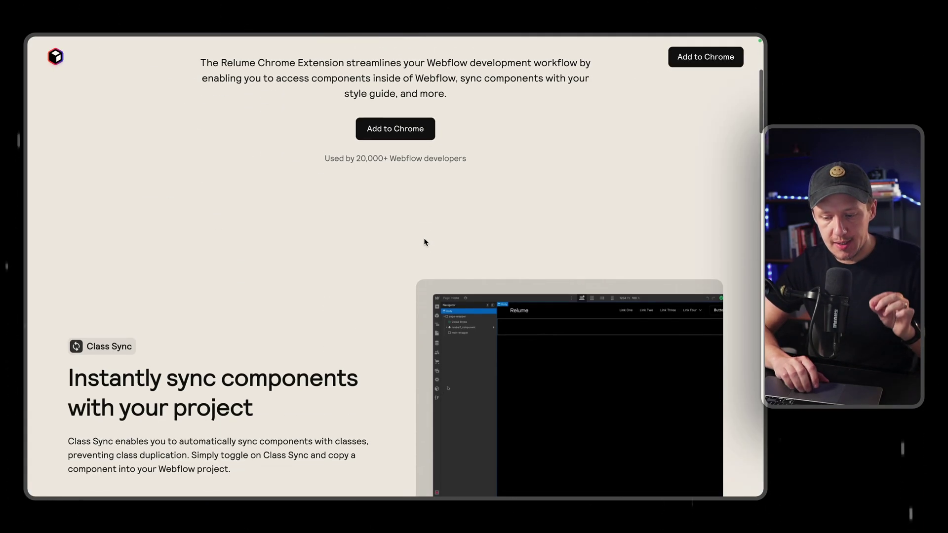
{"action": "scroll", "coordinate": [425, 241], "scroll_direction": "down", "scroll_amount": 2}
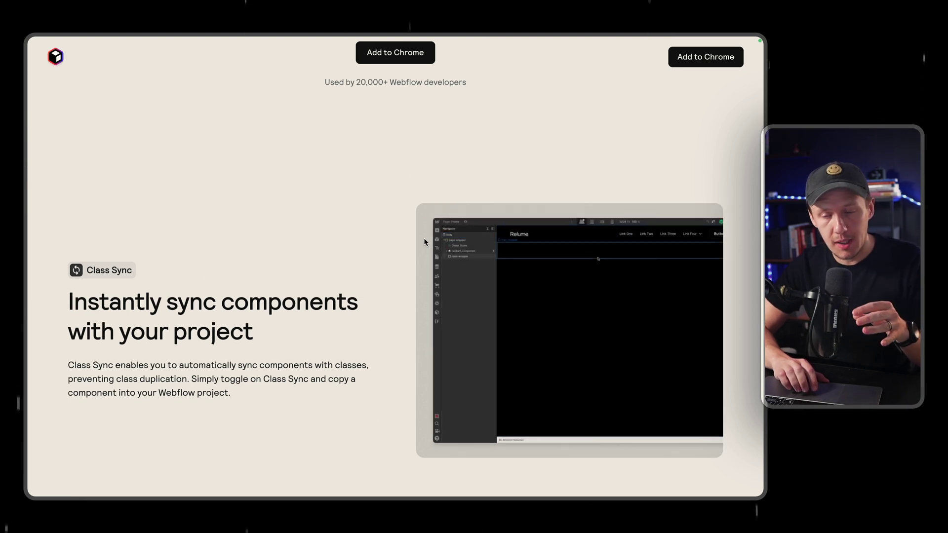
Return to the Webflow style guide and select the heading-style-h1 sample under Heading Classes to inspect its class
{"action": "mouse_move", "coordinate": [30, 254]}
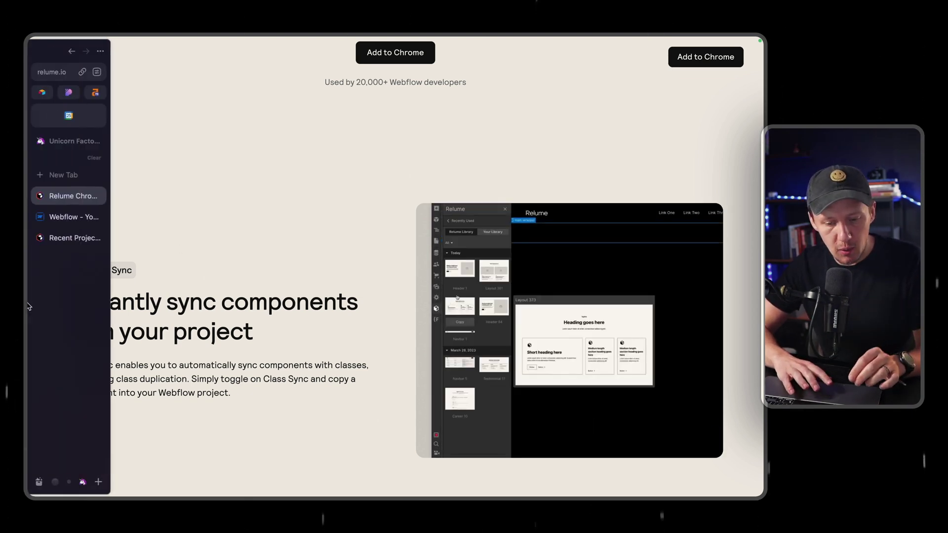
{"action": "left_click", "coordinate": [69, 217]}
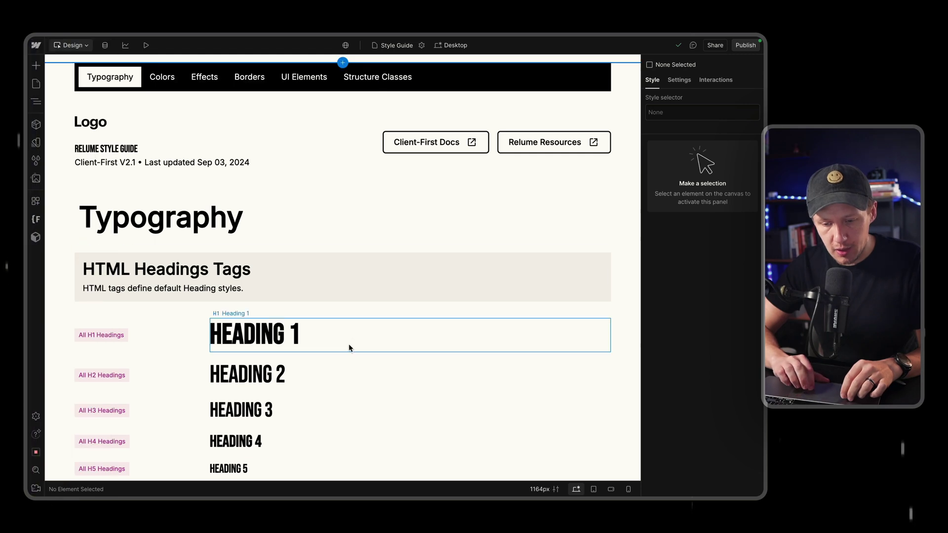
{"action": "scroll", "coordinate": [349, 344], "scroll_direction": "down", "scroll_amount": 7}
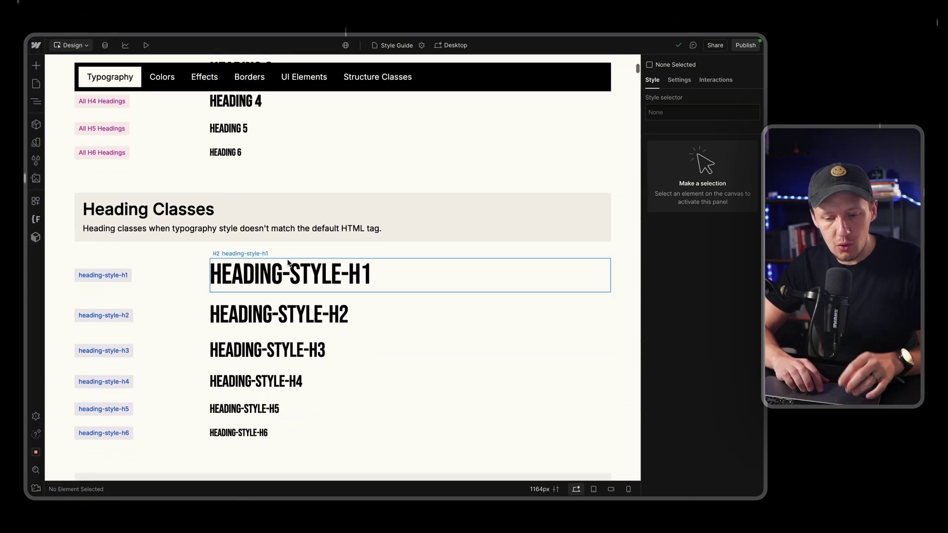
{"action": "left_click", "coordinate": [287, 267]}
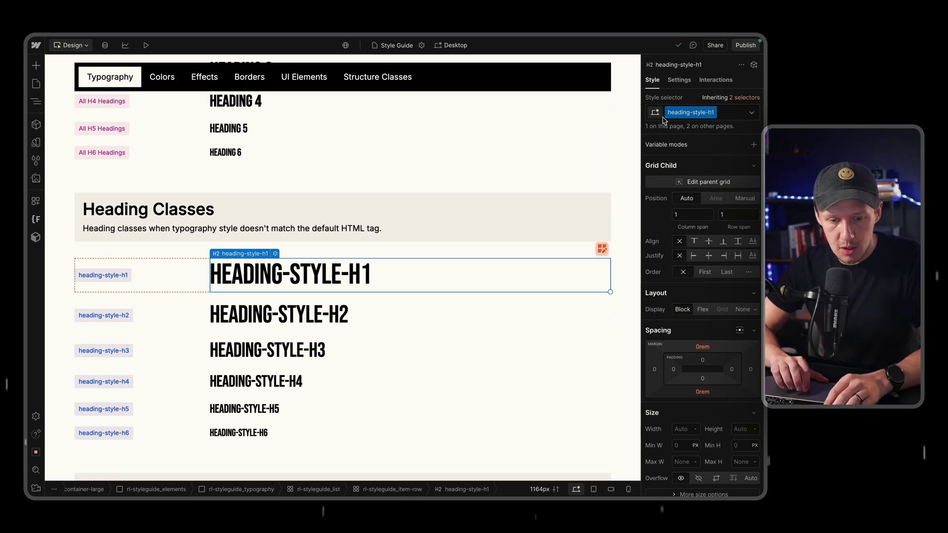
Revisit the Class Sync explanation, and check the Relume extension's Class Sync setting and component library inside Webflow
{"action": "left_click", "coordinate": [57, 205]}
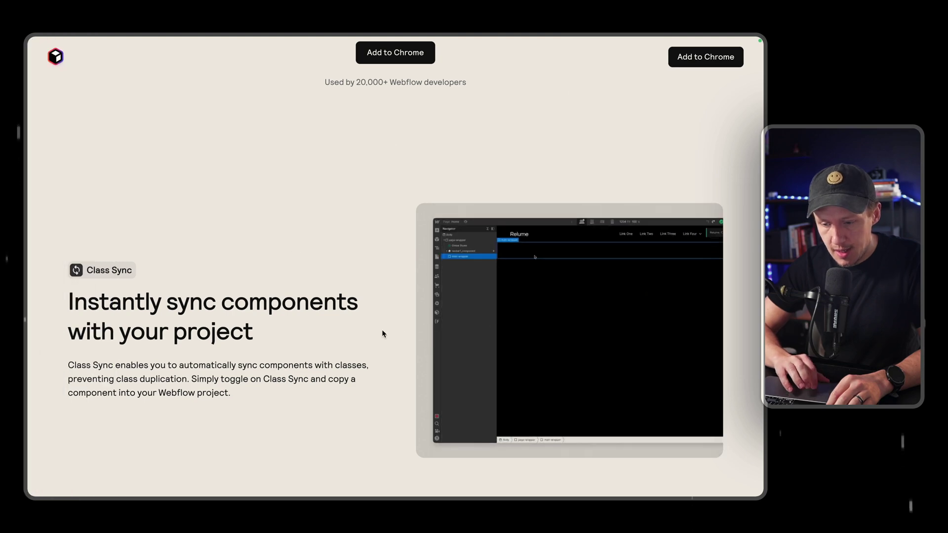
{"action": "left_click", "coordinate": [69, 218]}
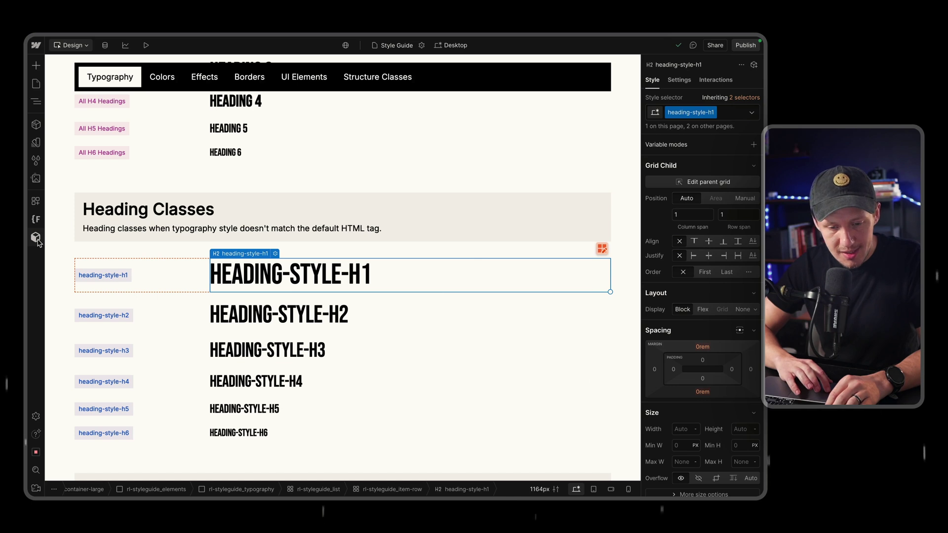
{"action": "left_click", "coordinate": [35, 238]}
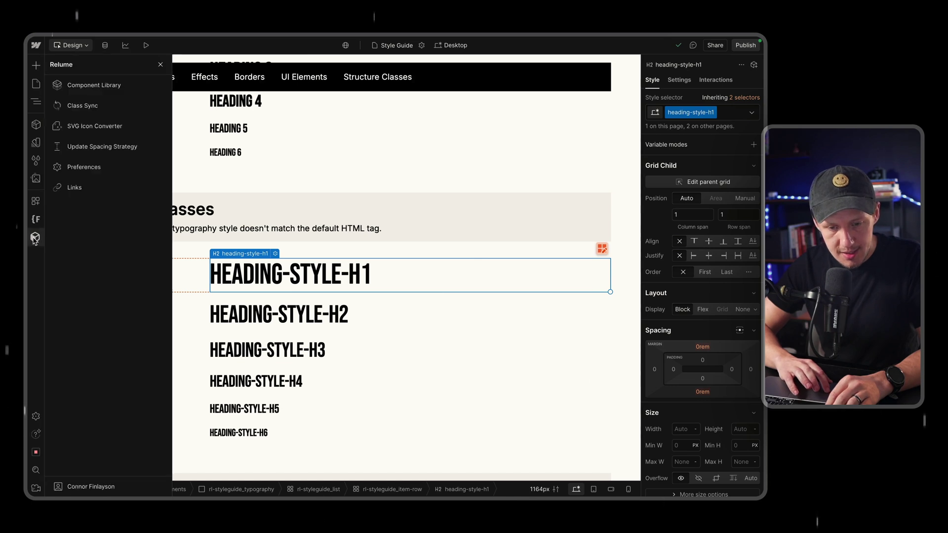
{"action": "left_click", "coordinate": [121, 111]}
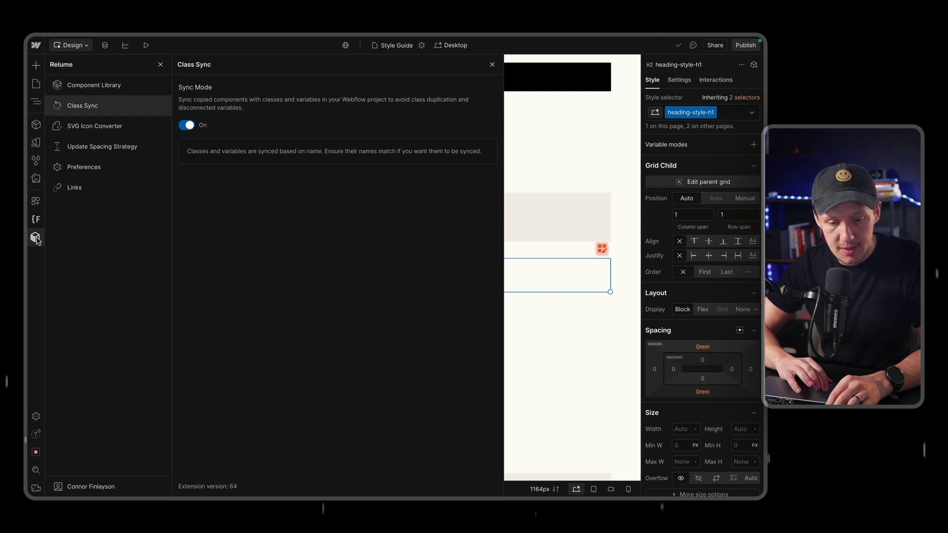
{"action": "left_click", "coordinate": [117, 85]}
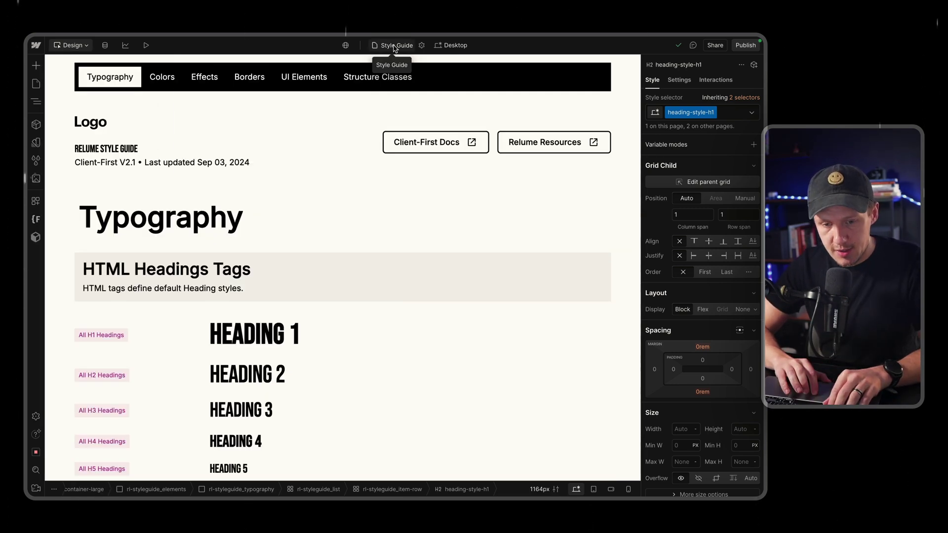
Create a new static page named Find A Race
{"action": "left_click", "coordinate": [395, 46]}
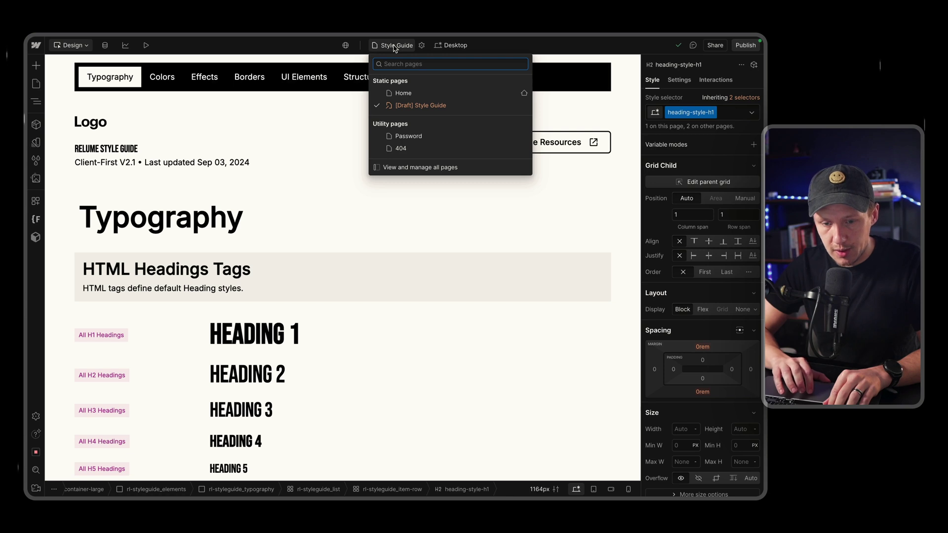
{"action": "left_click", "coordinate": [39, 88]}
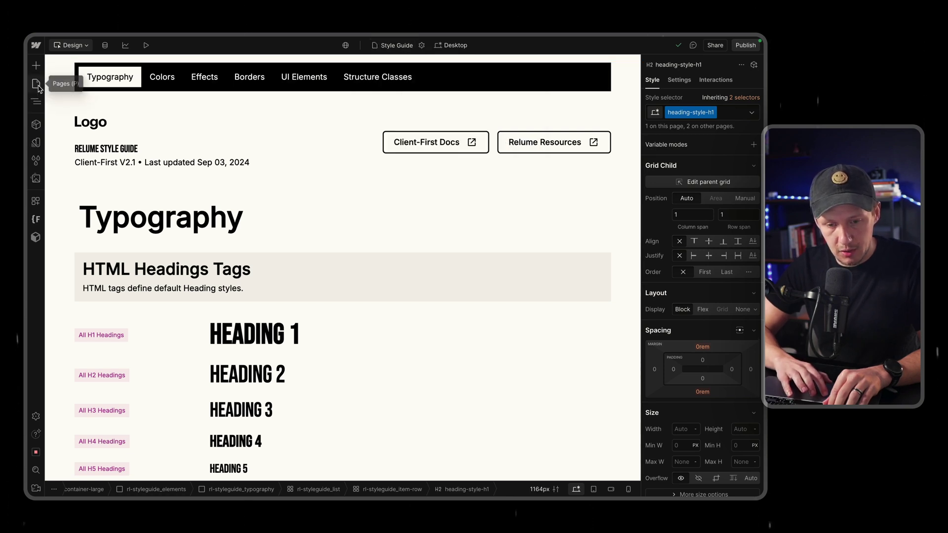
{"action": "left_click", "coordinate": [38, 86]}
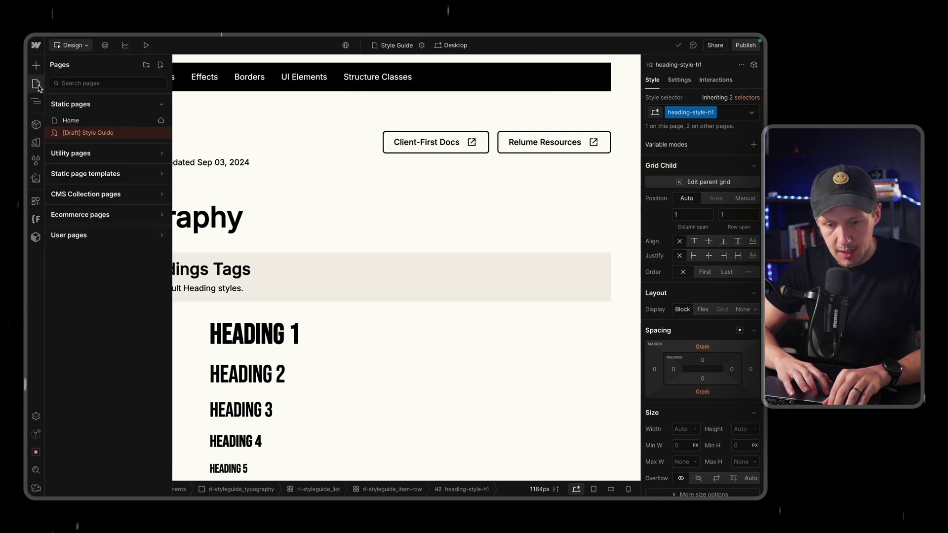
{"action": "left_click", "coordinate": [161, 65]}
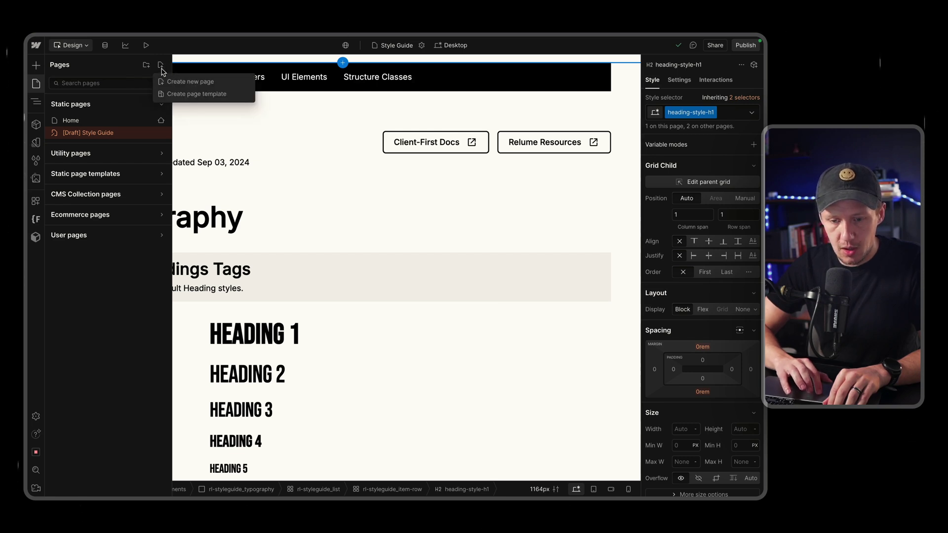
{"action": "left_click", "coordinate": [188, 83]}
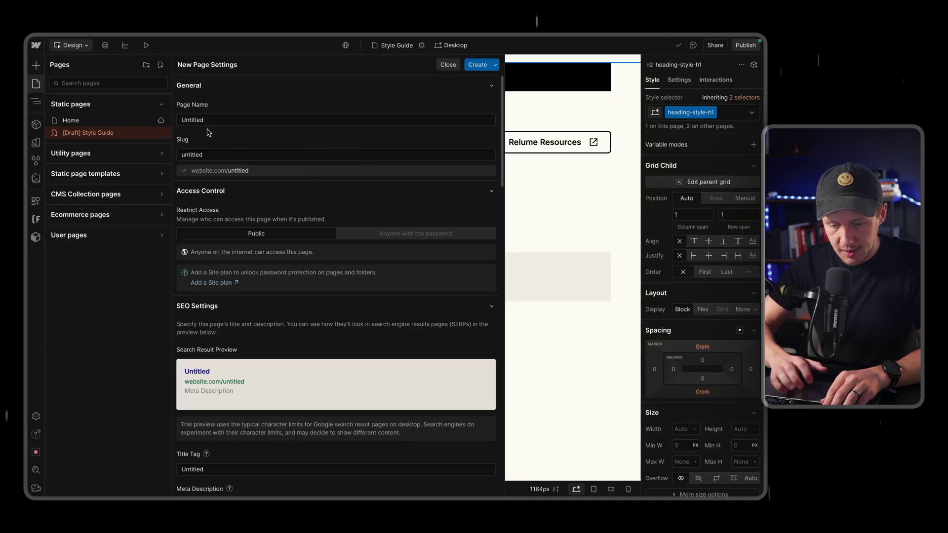
{"action": "left_click", "coordinate": [208, 120]}
{"action": "double_click", "coordinate": [208, 121]}
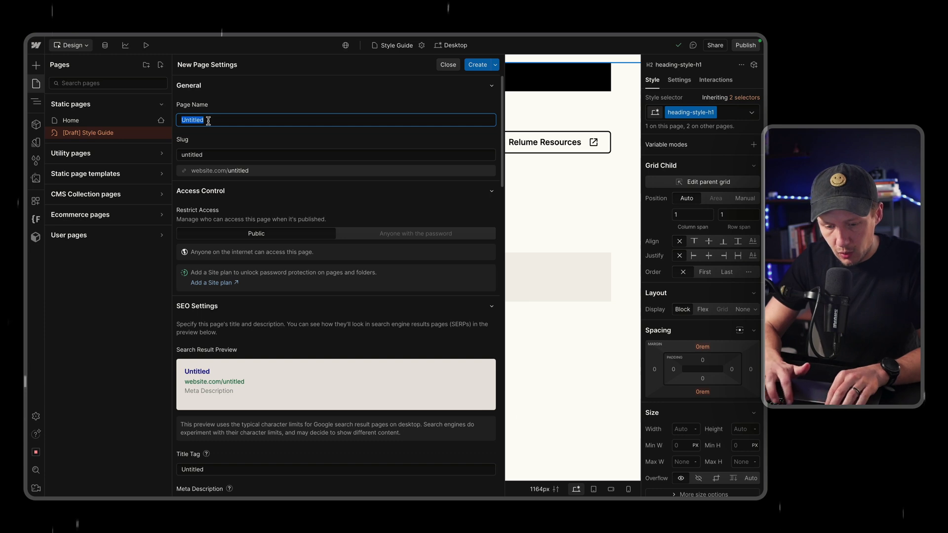
{"action": "type", "text": "Find A Race"}
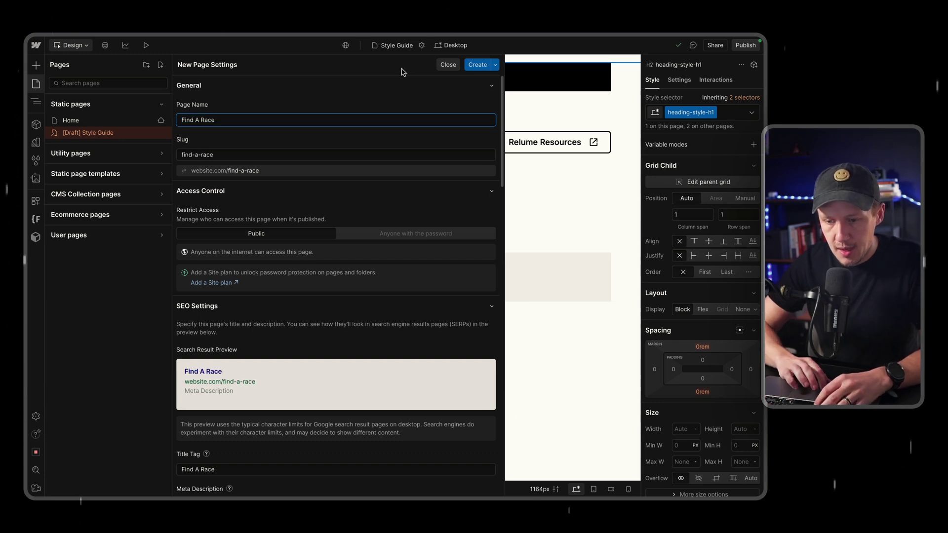
{"action": "left_click", "coordinate": [477, 67]}
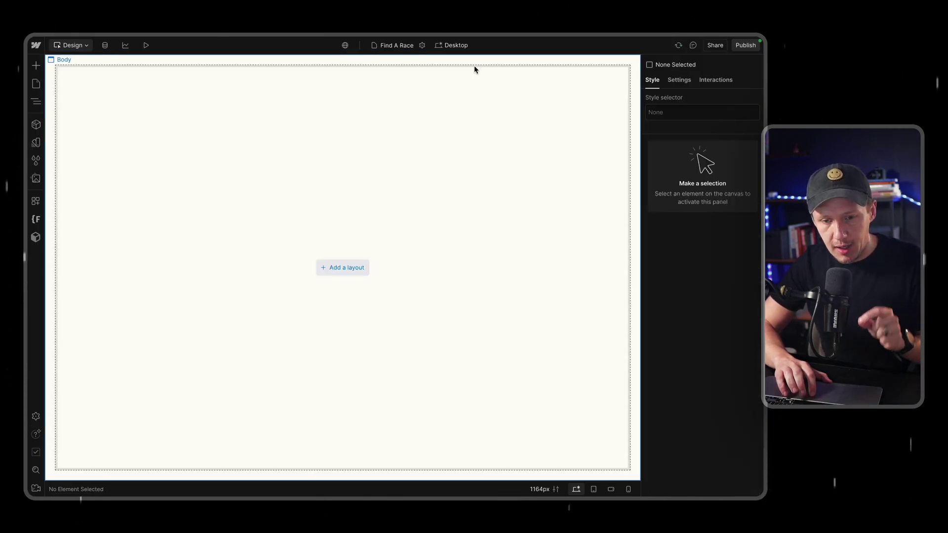
Search the Relume Library for "page structure" and copy the Page Structure element from its UI Elements
{"action": "left_click", "coordinate": [421, 155]}
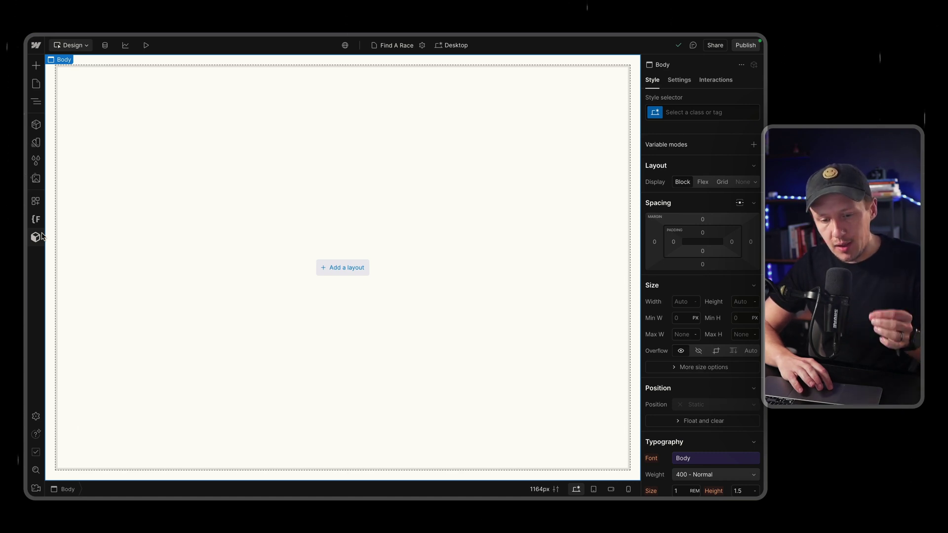
{"action": "left_click", "coordinate": [36, 237]}
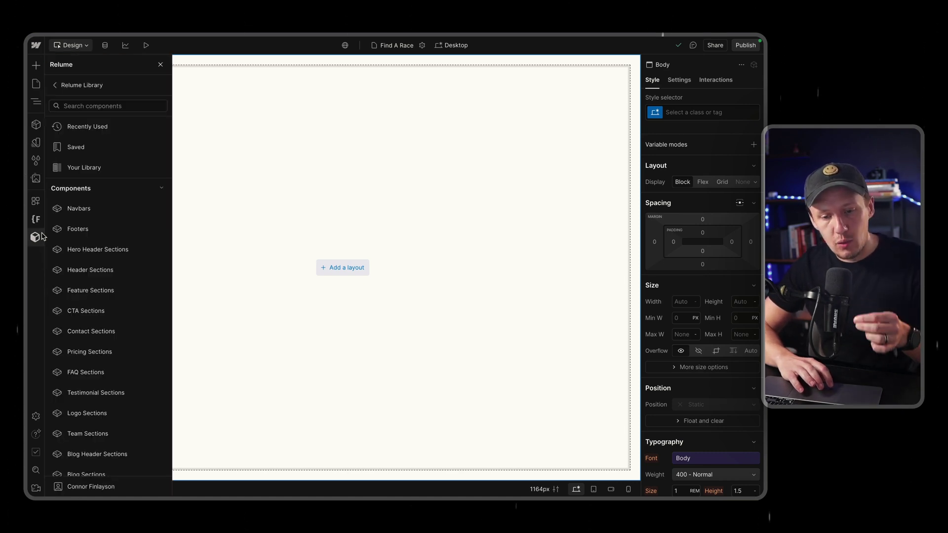
{"action": "left_click", "coordinate": [105, 106]}
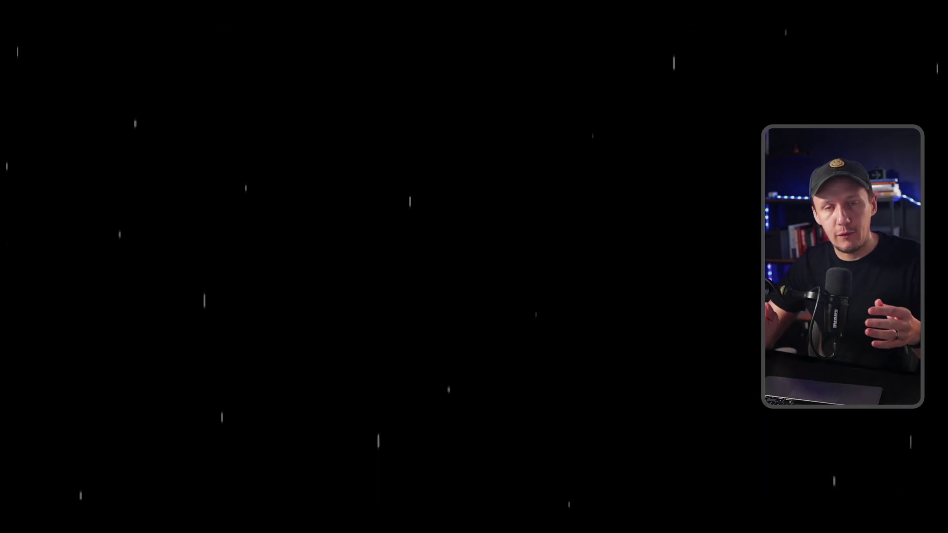
{"action": "type", "text": "page structure"}
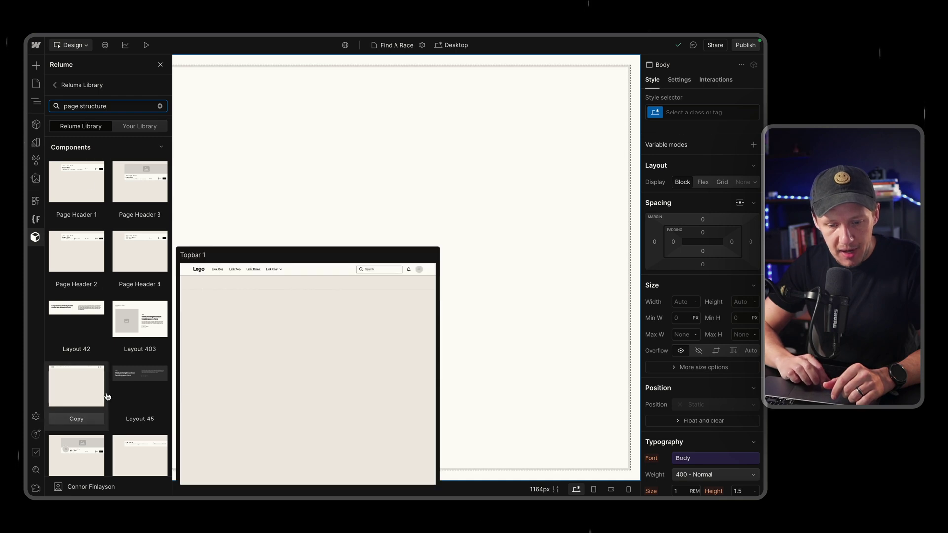
{"action": "scroll", "coordinate": [99, 390], "scroll_direction": "down", "scroll_amount": 10}
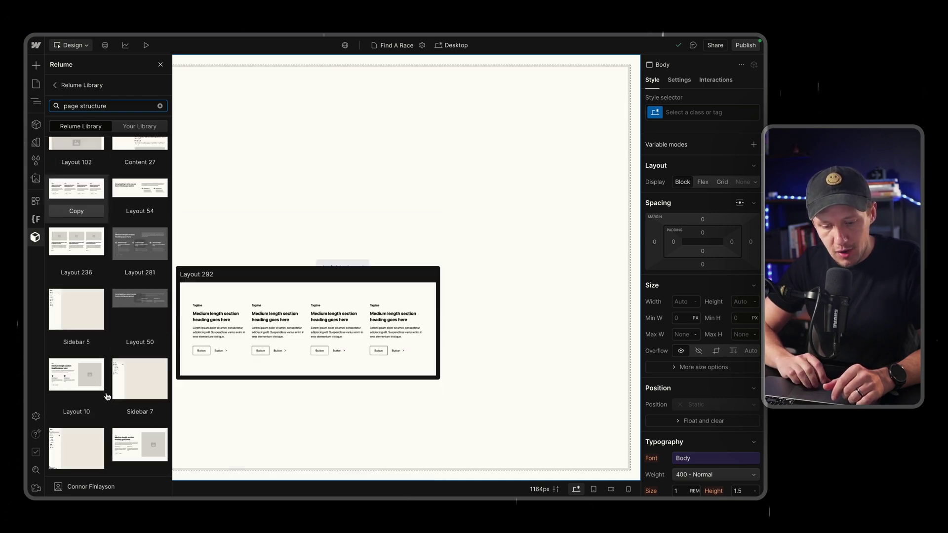
{"action": "scroll", "coordinate": [107, 396], "scroll_direction": "down", "scroll_amount": 8}
{"action": "mouse_move", "coordinate": [88, 448]}
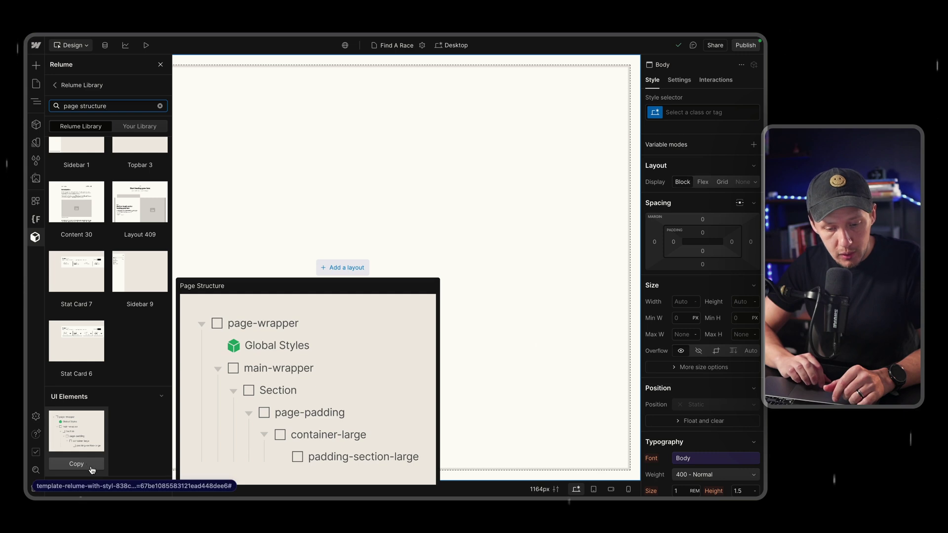
{"action": "mouse_move", "coordinate": [140, 317]}
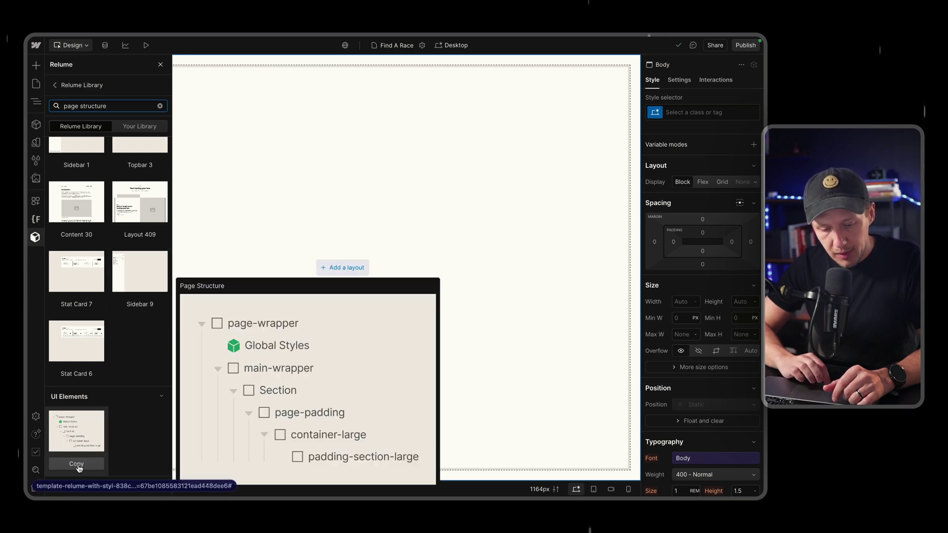
{"action": "left_click", "coordinate": [77, 464]}
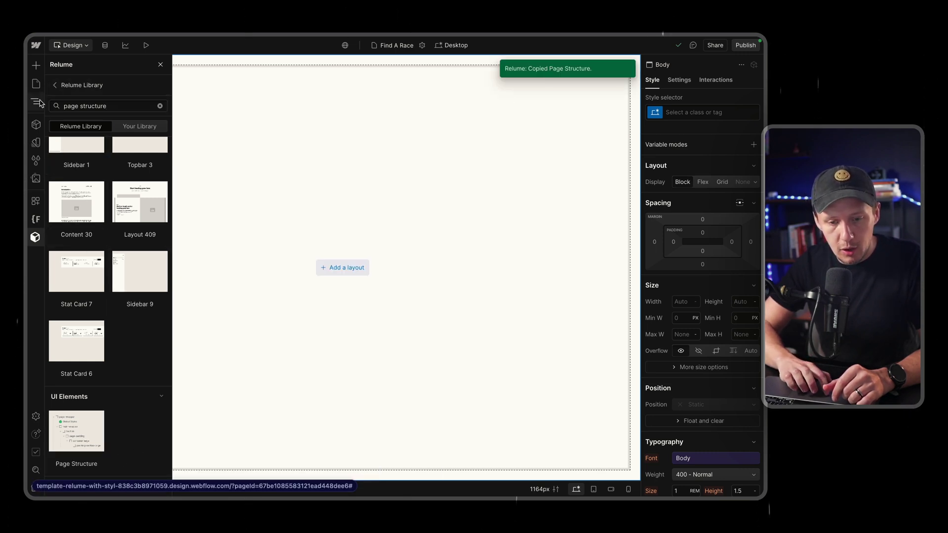
Paste the copied Page Structure into the Body of the Find A Race page
{"action": "left_click", "coordinate": [40, 103]}
{"action": "left_click", "coordinate": [39, 102]}
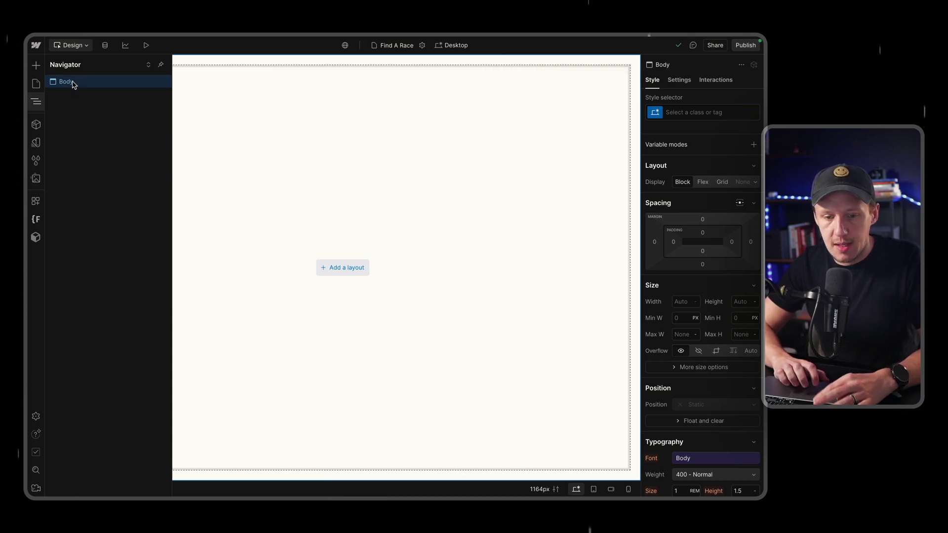
{"action": "key", "text": "ctrl+v"}
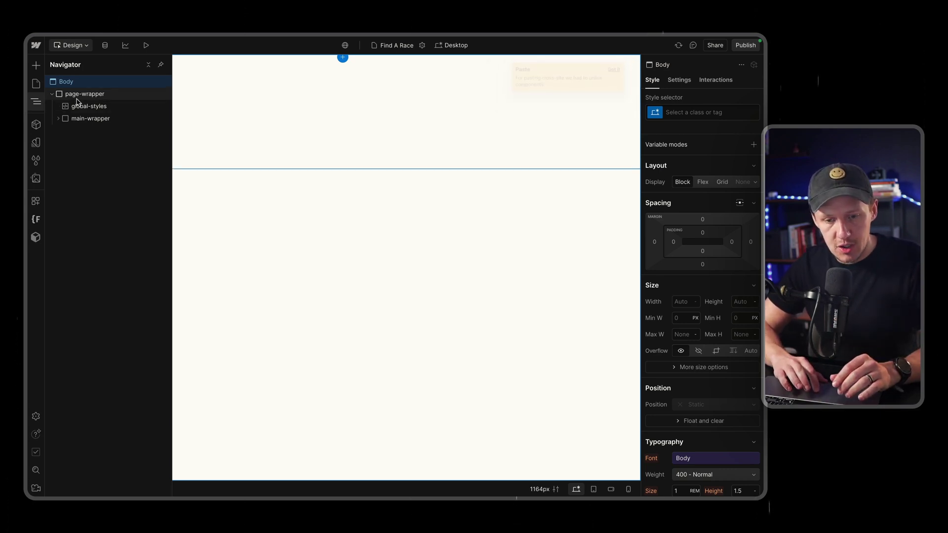
Inspect the page-wrapper and review the custom CSS in the global-styles code embed
{"action": "left_click", "coordinate": [76, 98]}
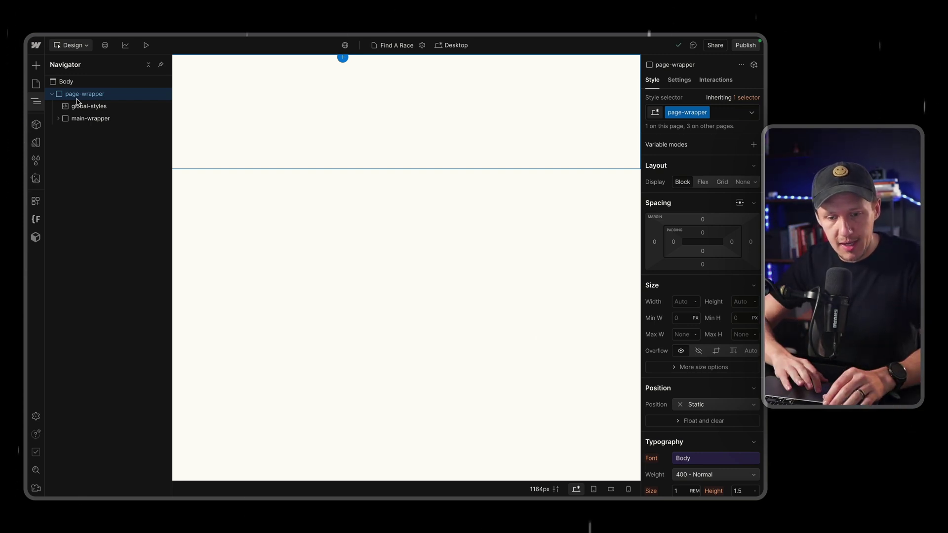
{"action": "left_click", "coordinate": [85, 109]}
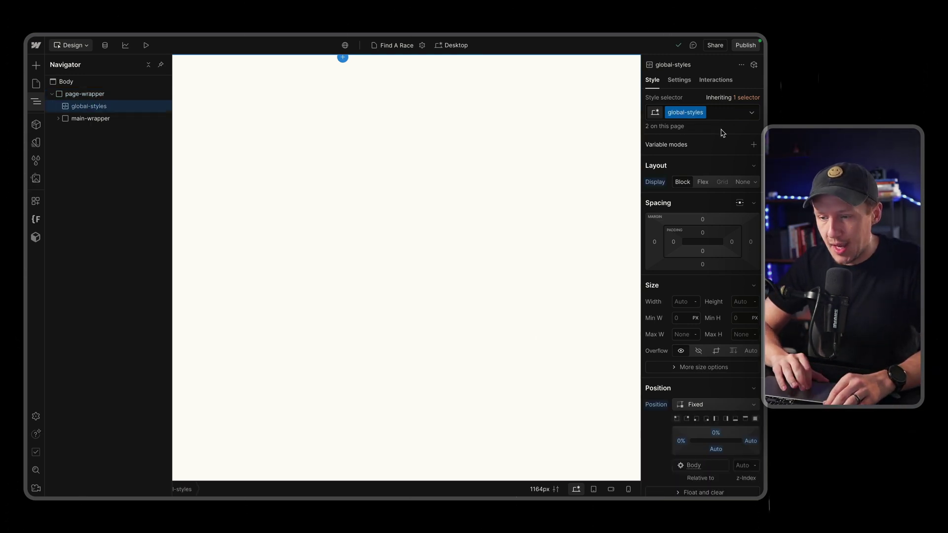
{"action": "left_click", "coordinate": [684, 80]}
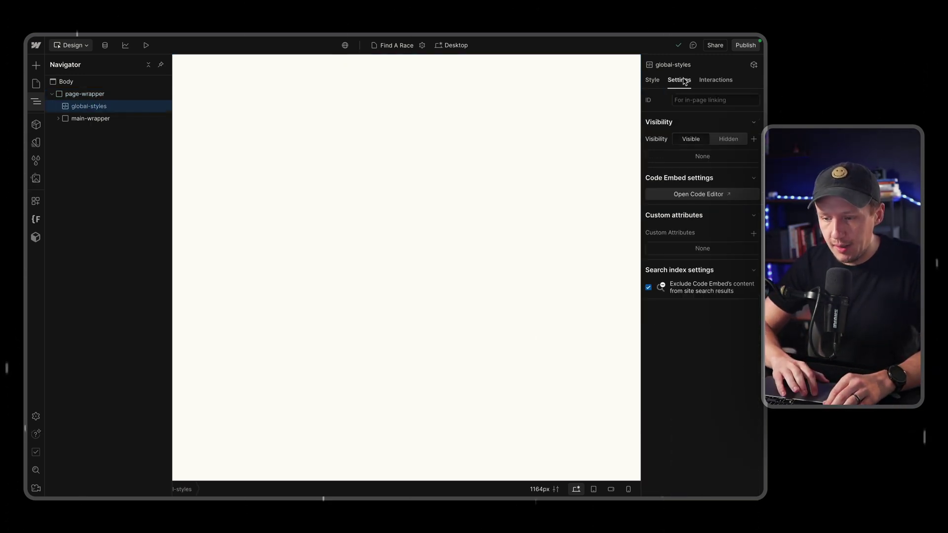
{"action": "left_click", "coordinate": [695, 195]}
{"action": "scroll", "coordinate": [251, 264], "scroll_direction": "down", "scroll_amount": 2}
{"action": "scroll", "coordinate": [250, 267], "scroll_direction": "up", "scroll_amount": 2}
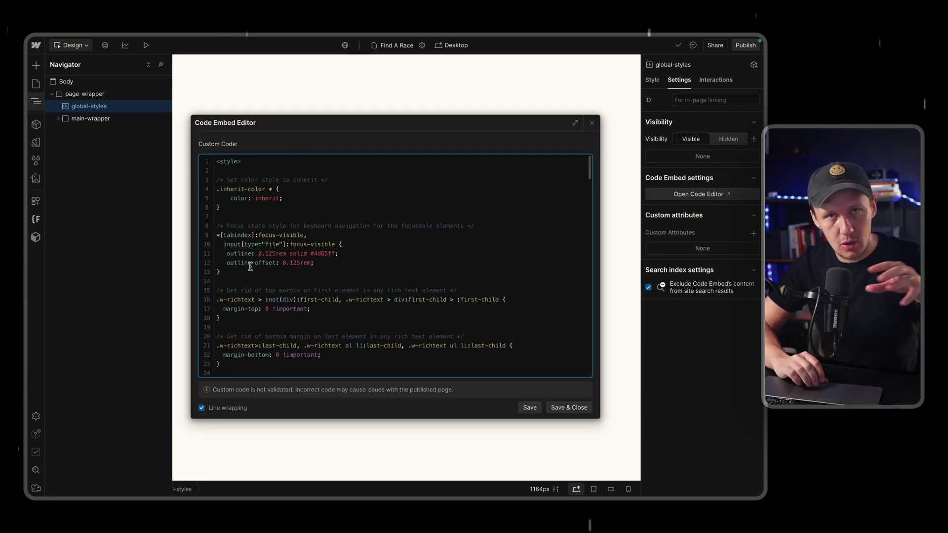
{"action": "left_click", "coordinate": [575, 409]}
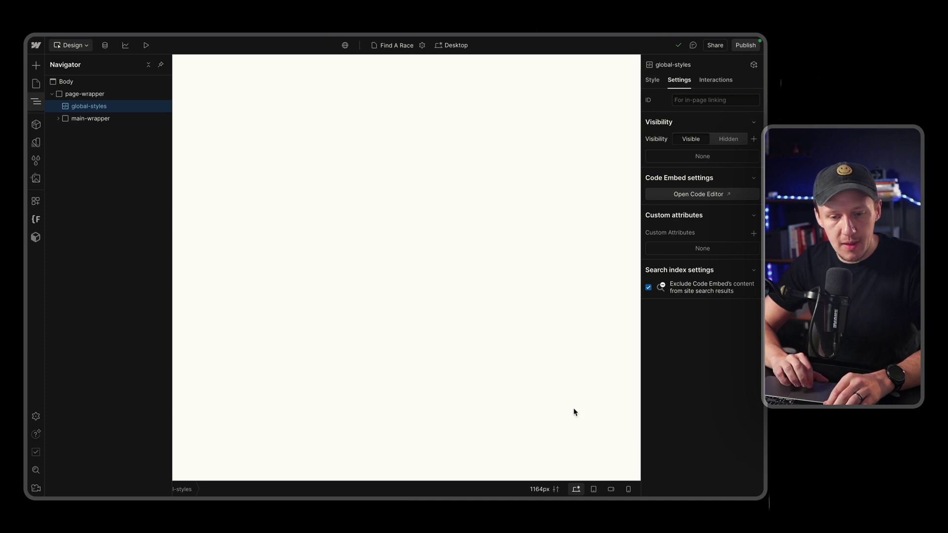
Select main-wrapper and expand it to examine the elements nested inside
{"action": "left_click", "coordinate": [99, 119]}
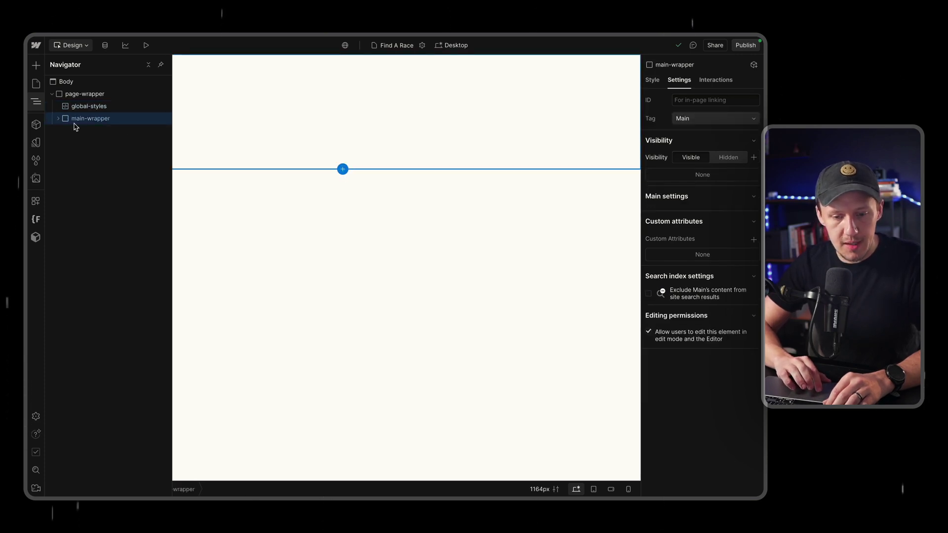
{"action": "left_click", "coordinate": [59, 119]}
{"action": "left_click", "coordinate": [59, 119]}
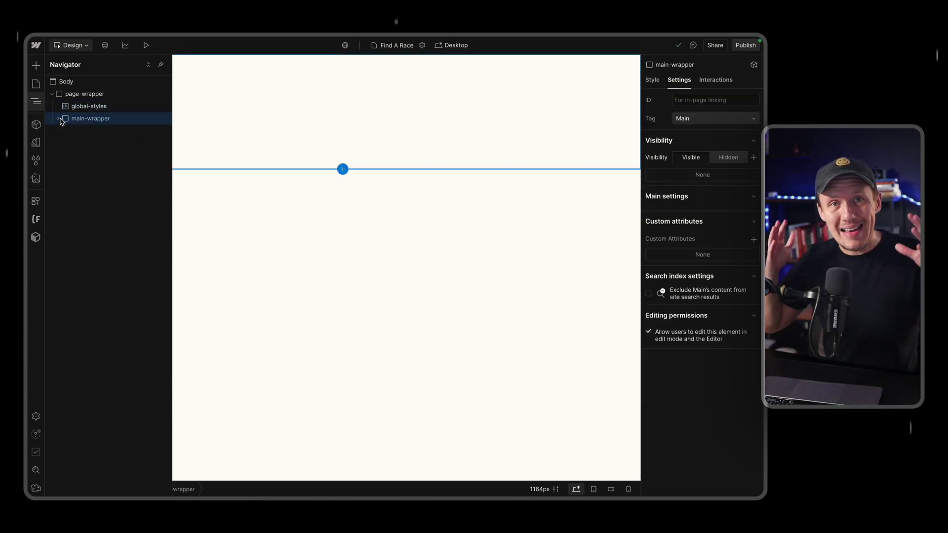
{"action": "left_click", "coordinate": [59, 119]}
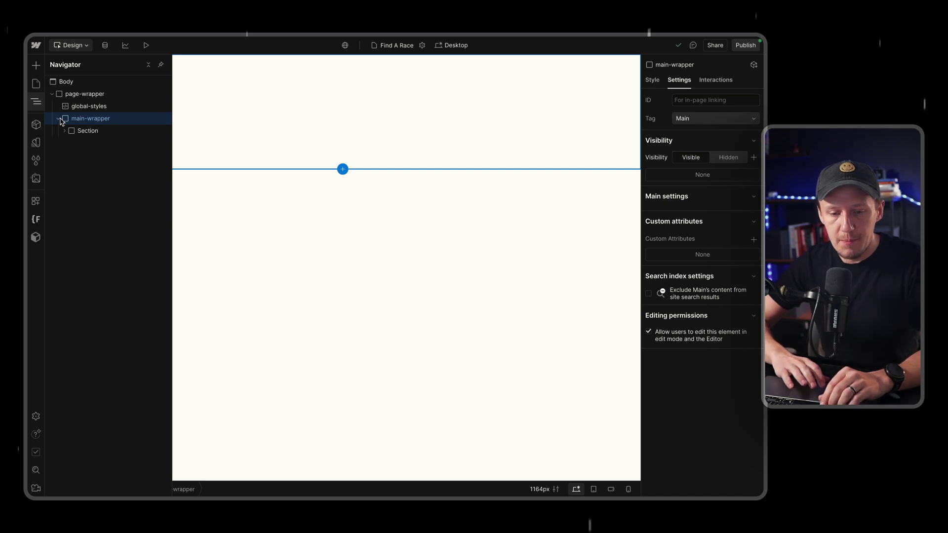
Replace the global-styles code embed in page-wrapper with an instance of the Global Styles component
{"action": "left_click", "coordinate": [100, 108]}
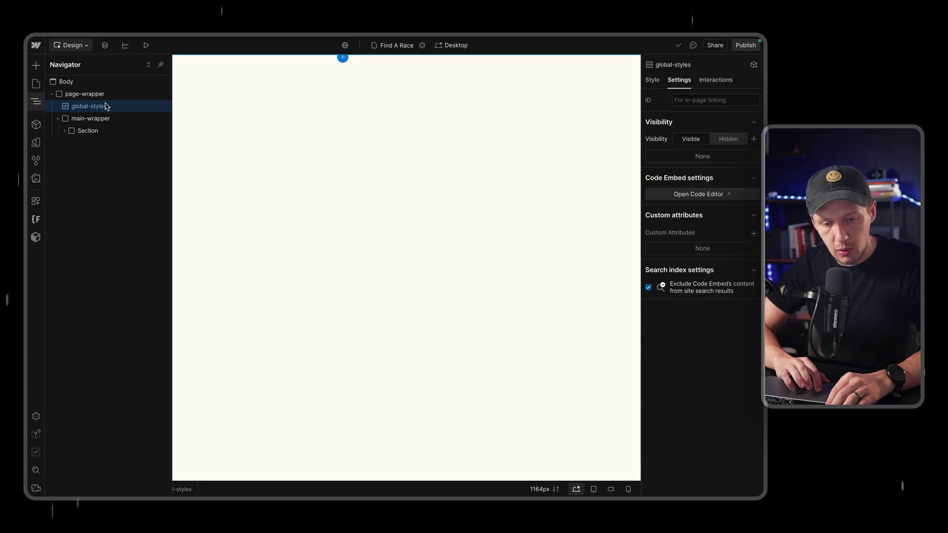
{"action": "left_click", "coordinate": [37, 126]}
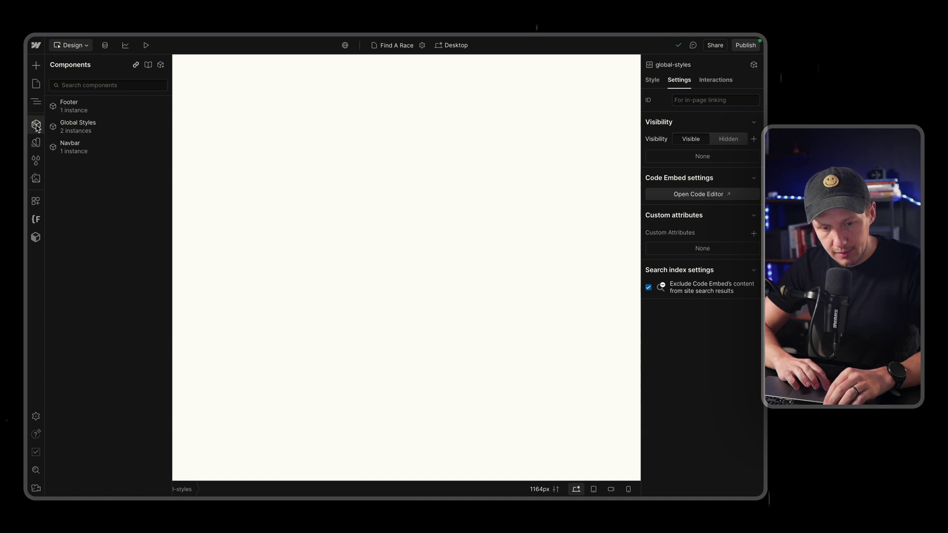
{"action": "left_click_drag", "start_coordinate": [81, 126], "coordinate": [99, 114]}
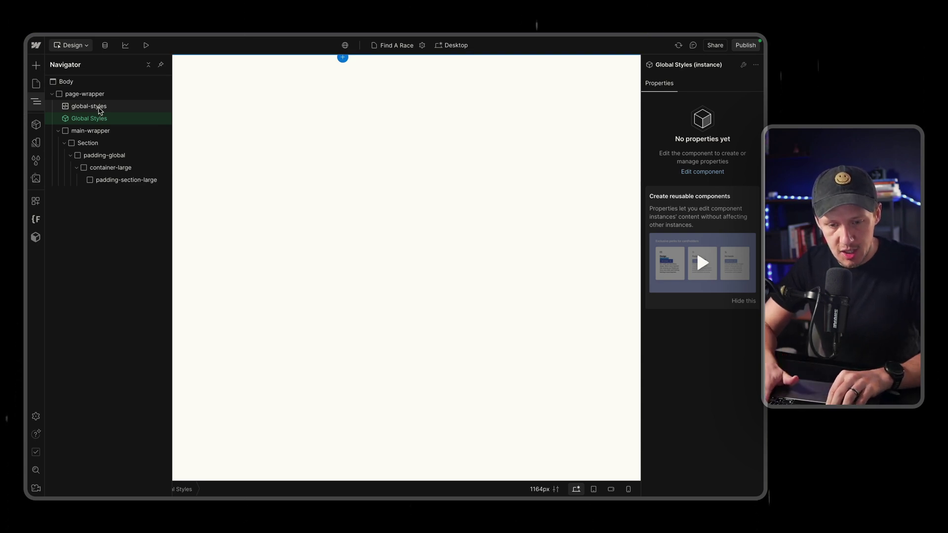
{"action": "left_click", "coordinate": [89, 106]}
{"action": "key", "text": "Delete"}
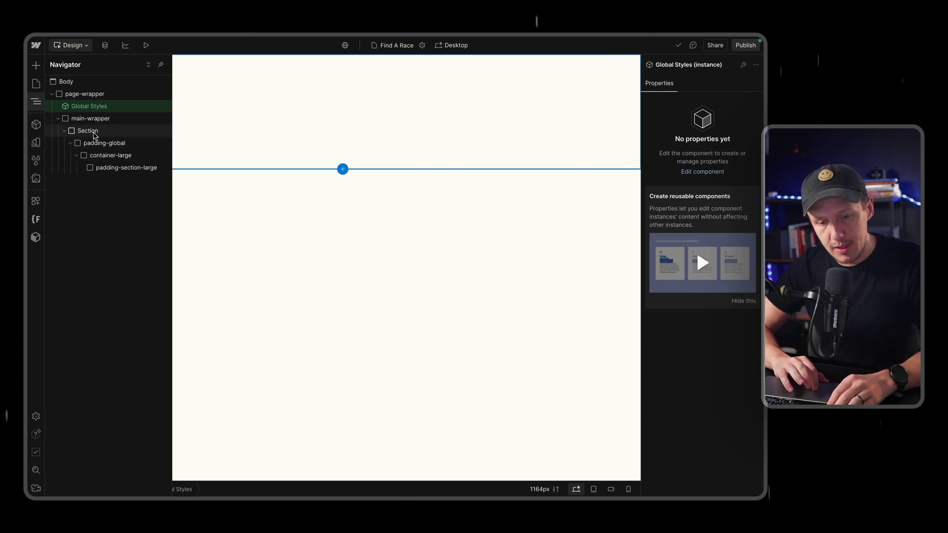
Delete the Section and its nested containers from main-wrapper, then select main-wrapper
{"action": "left_click", "coordinate": [88, 131]}
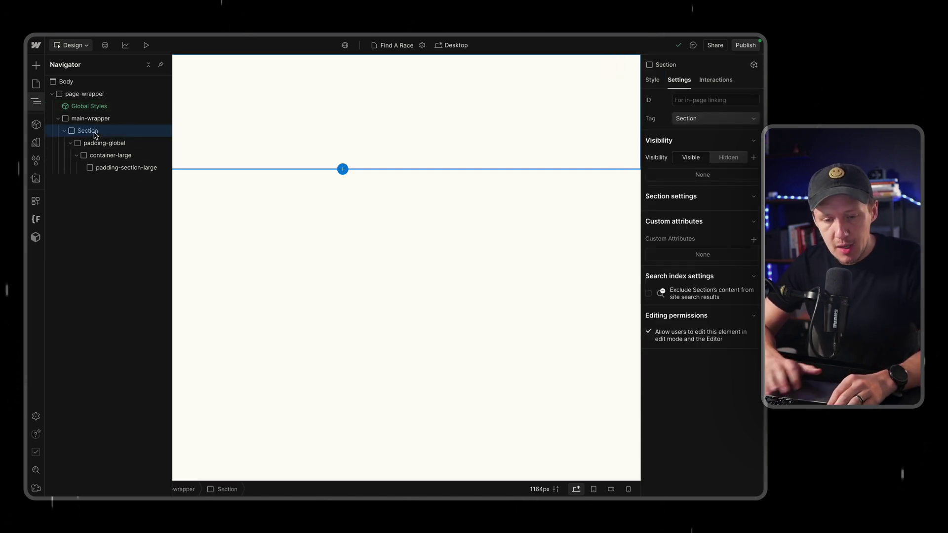
{"action": "key", "text": "Delete"}
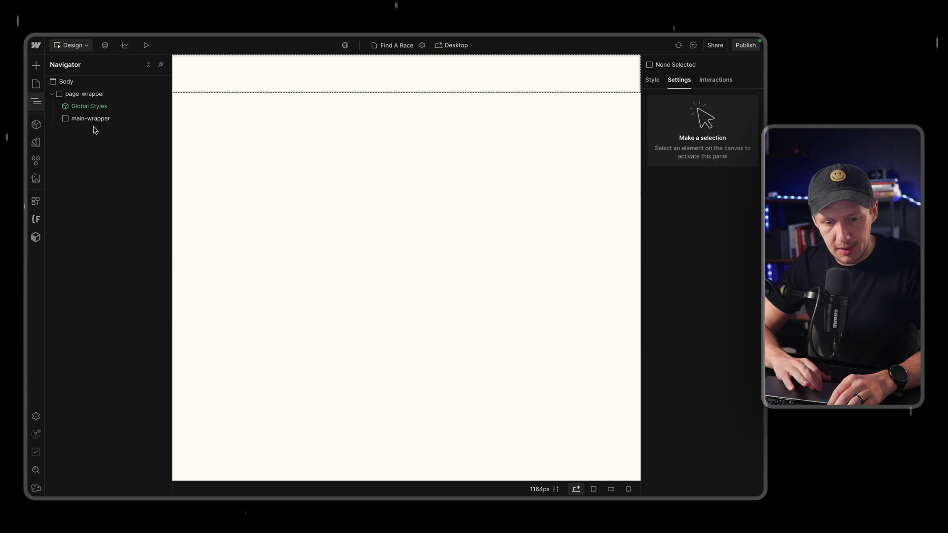
{"action": "left_click", "coordinate": [92, 96]}
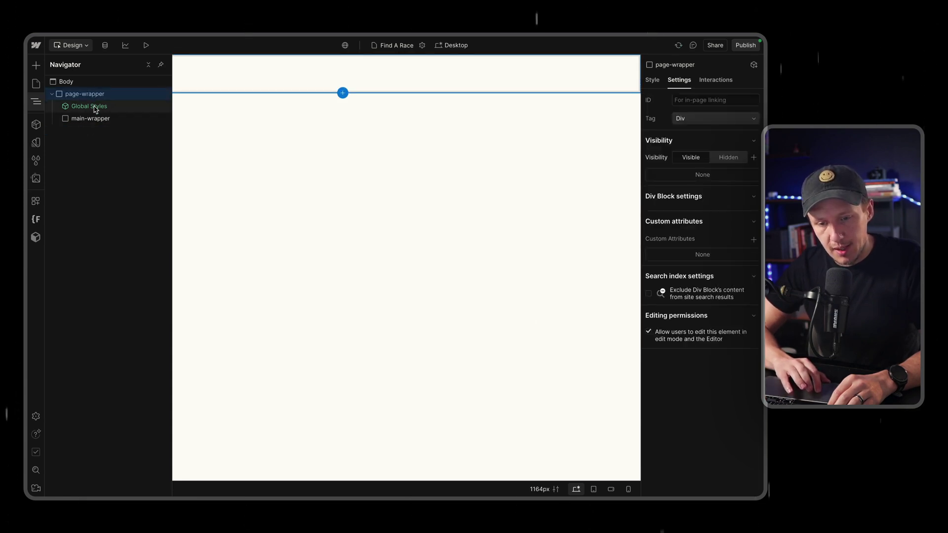
{"action": "left_click", "coordinate": [93, 107]}
{"action": "left_click", "coordinate": [95, 119]}
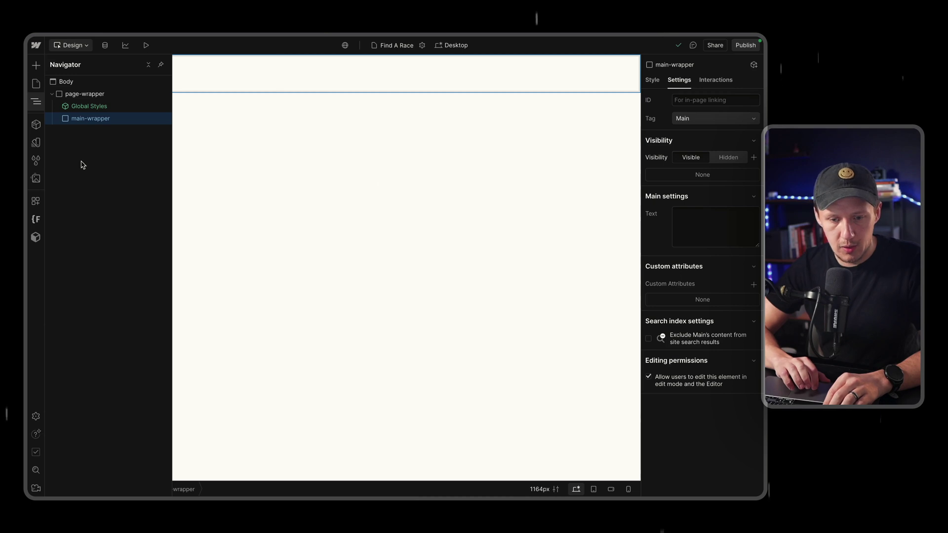
Open library.relume.io in a new browser tab and launch the Relume app
{"action": "mouse_move", "coordinate": [30, 163]}
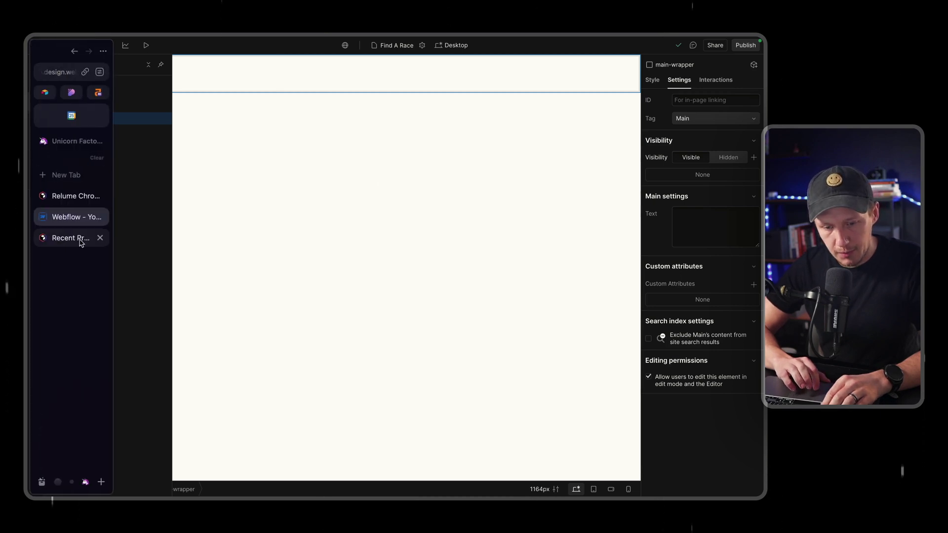
{"action": "left_click", "coordinate": [66, 175]}
{"action": "type", "text": "library.relume.io"}
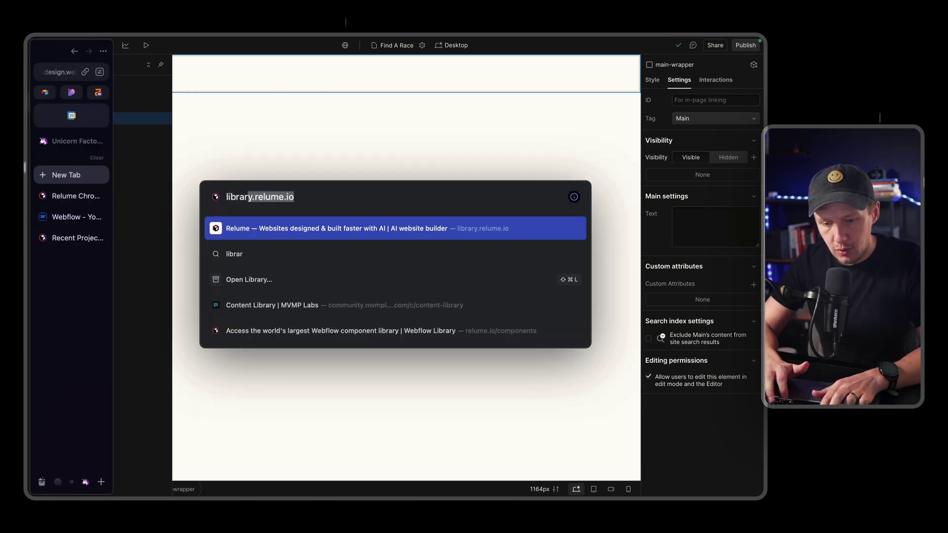
{"action": "key", "text": "Return"}
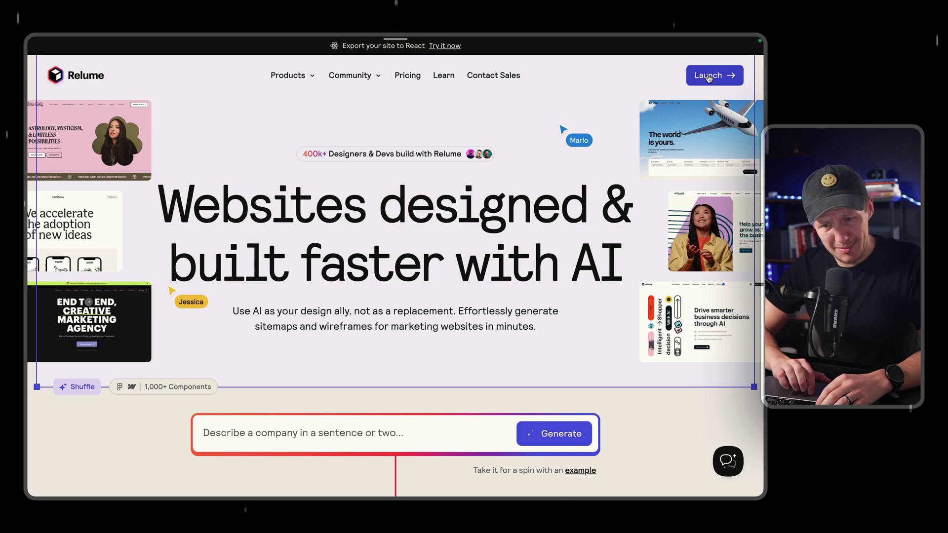
{"action": "left_click", "coordinate": [701, 78]}
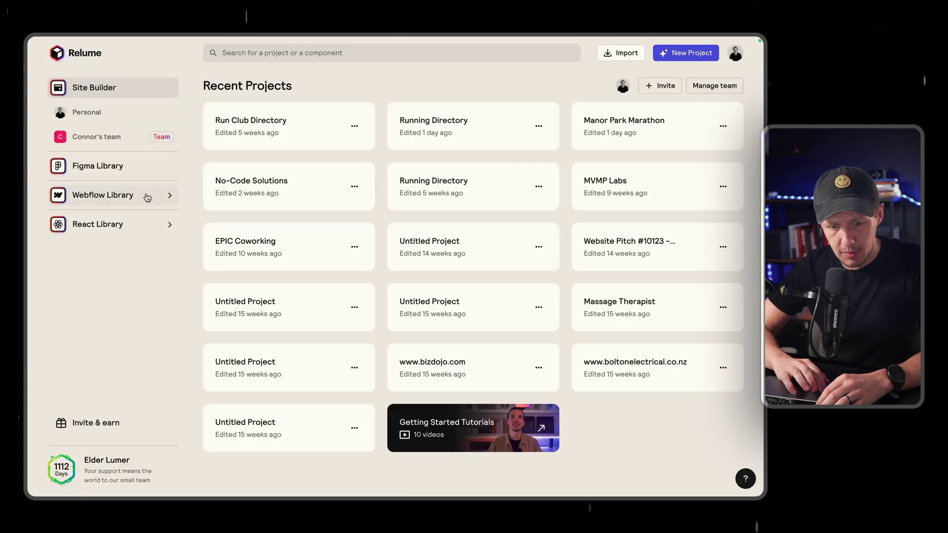
Browse Relume's Webflow Library to the Header Sections category under Marketing
{"action": "left_click", "coordinate": [136, 199]}
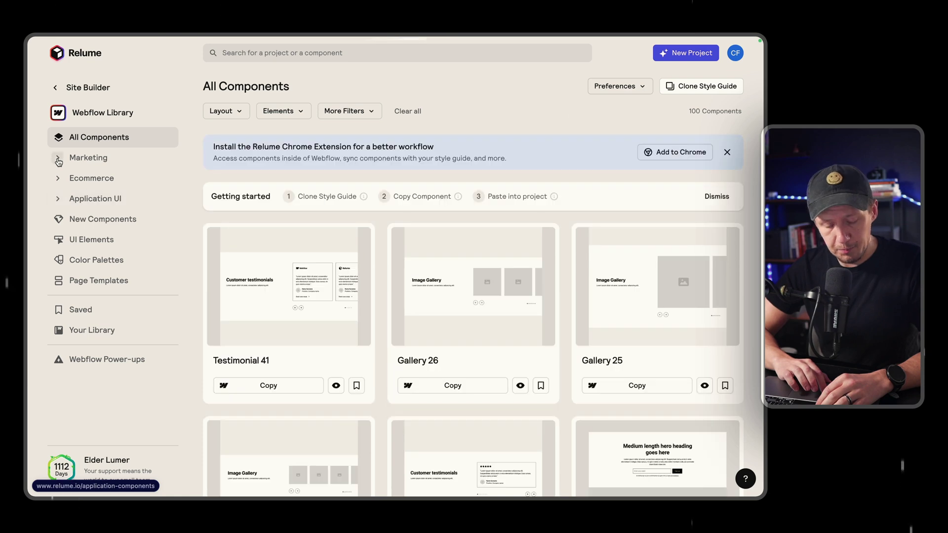
{"action": "left_click", "coordinate": [58, 159]}
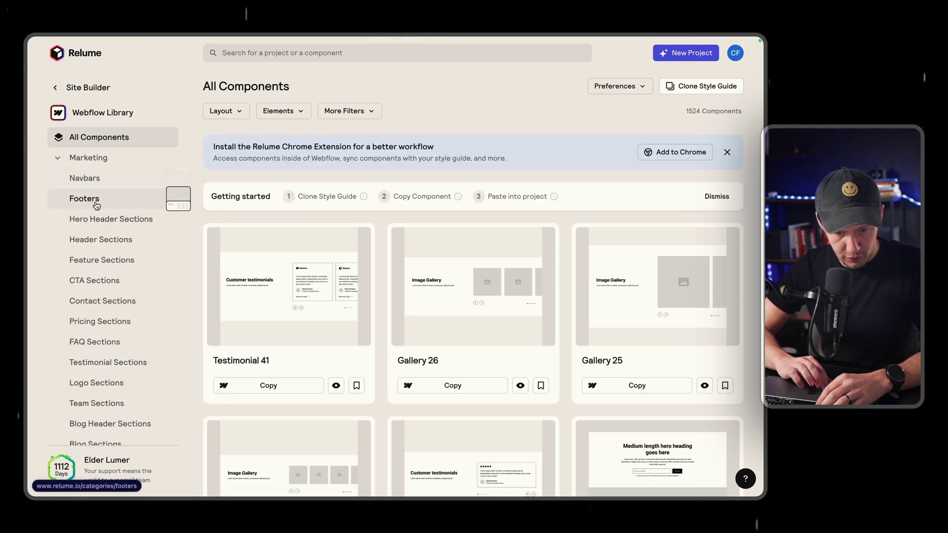
{"action": "left_click", "coordinate": [101, 242]}
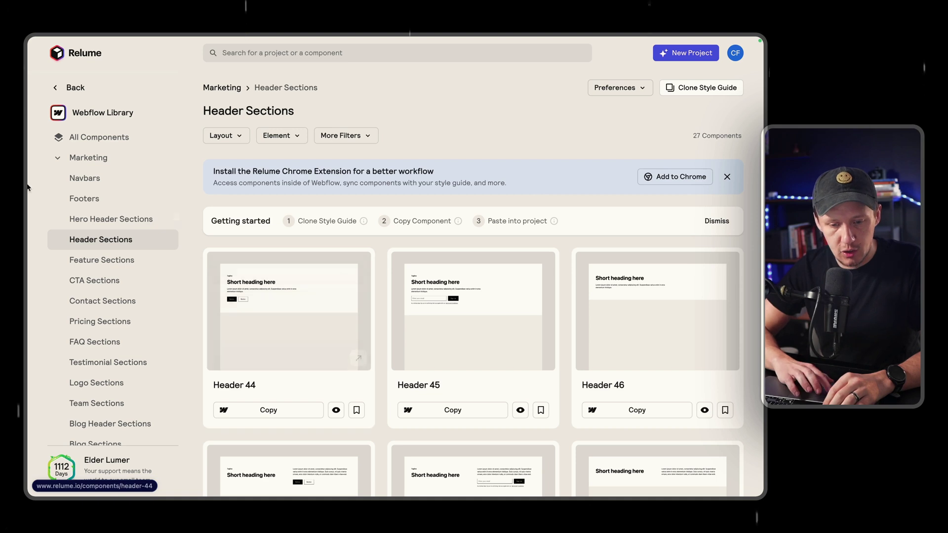
Switch back to the Webflow Designer, search the Relume Library for Header 44 and copy that component
{"action": "mouse_move", "coordinate": [28, 240]}
{"action": "left_click", "coordinate": [68, 239]}
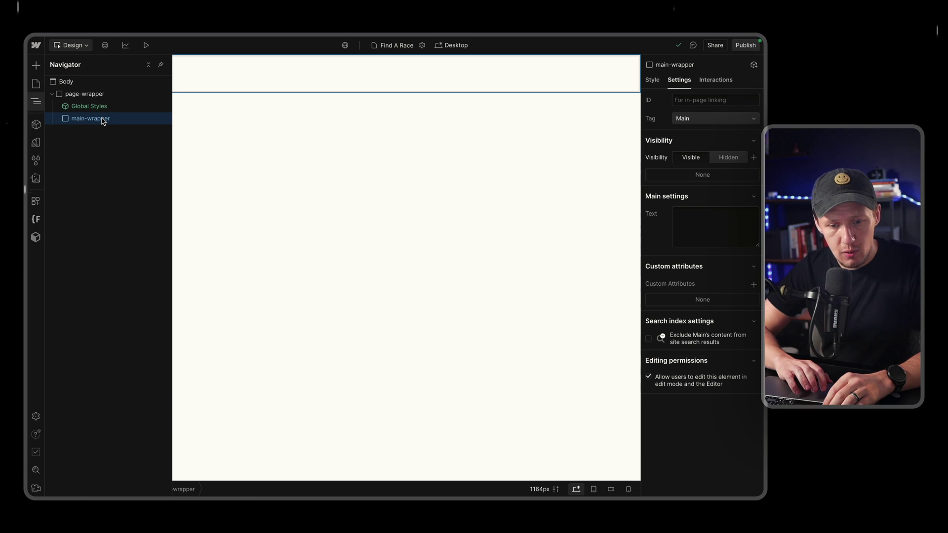
{"action": "left_click", "coordinate": [35, 238]}
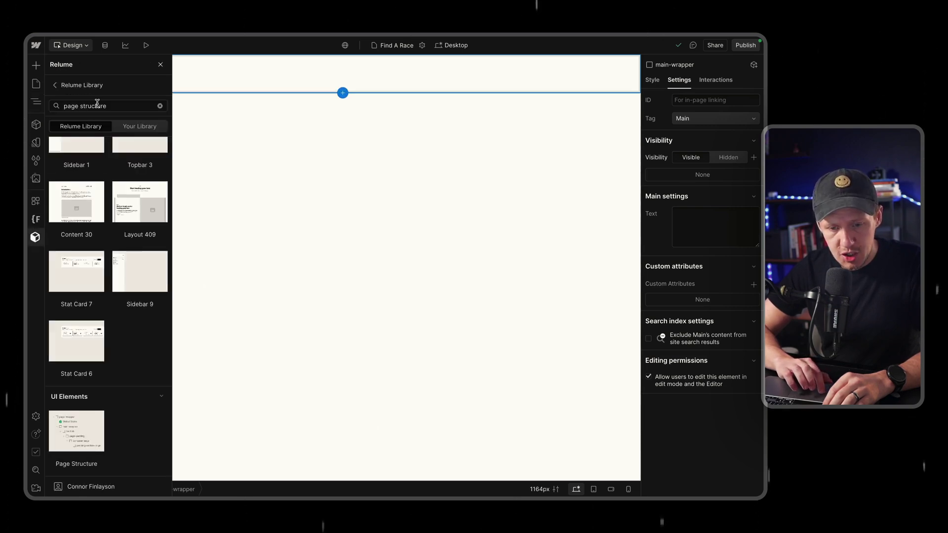
{"action": "left_click", "coordinate": [60, 87]}
{"action": "left_click", "coordinate": [105, 92]}
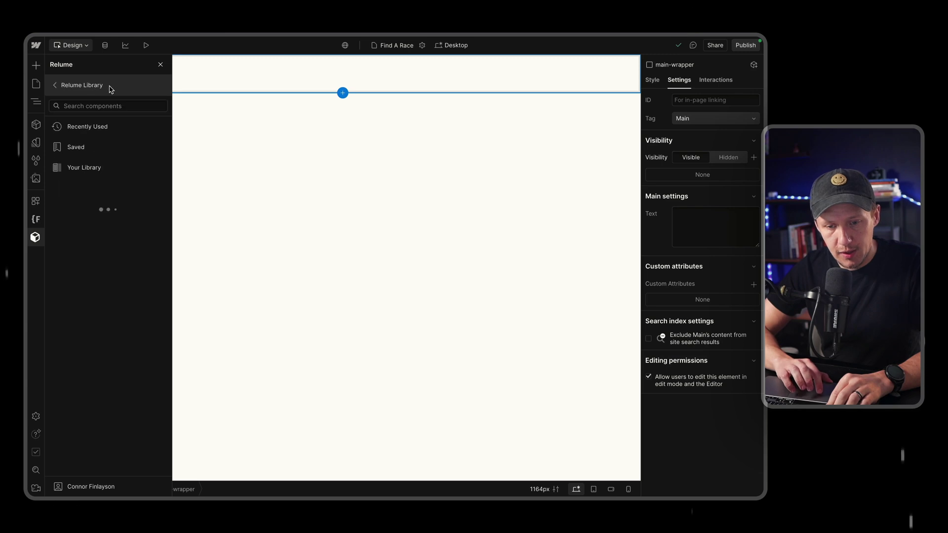
{"action": "left_click", "coordinate": [96, 105]}
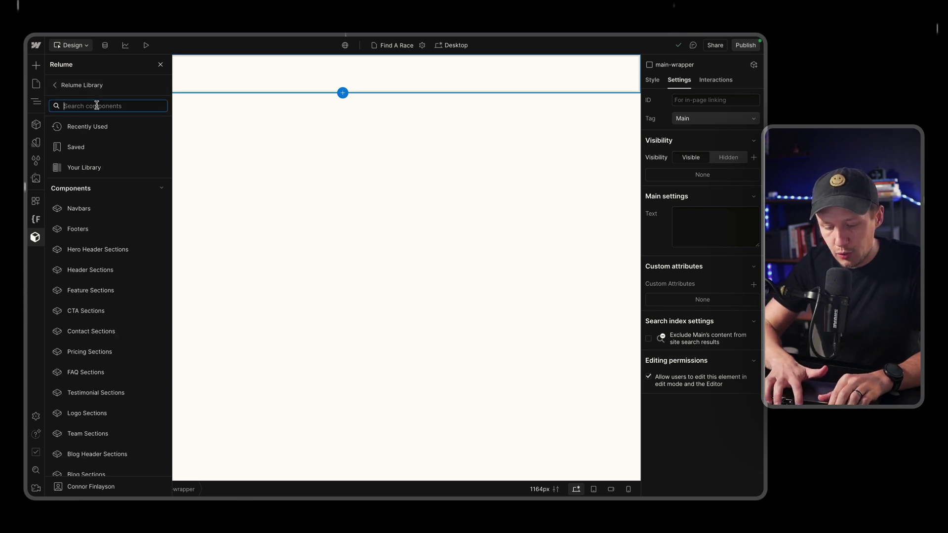
{"action": "type", "text": "Header 44"}
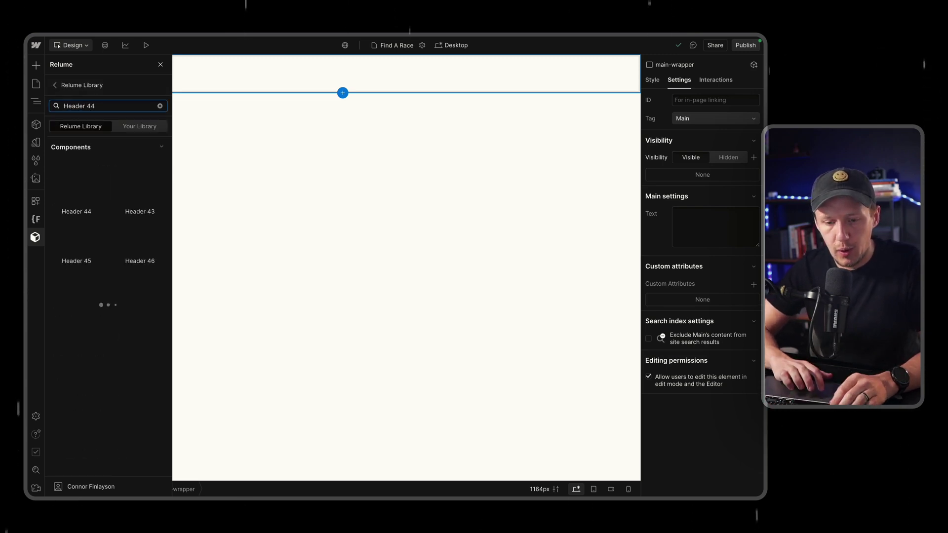
{"action": "mouse_move", "coordinate": [105, 188]}
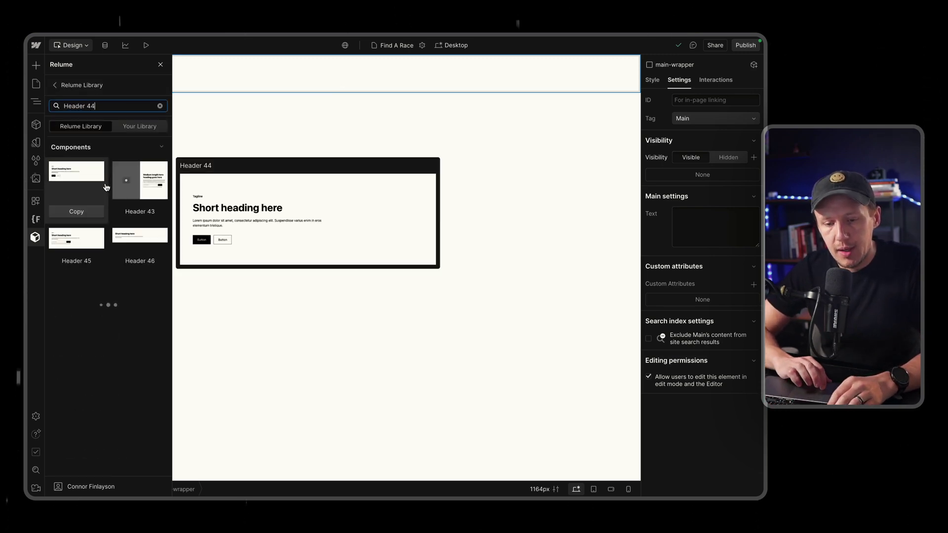
{"action": "left_click", "coordinate": [77, 211]}
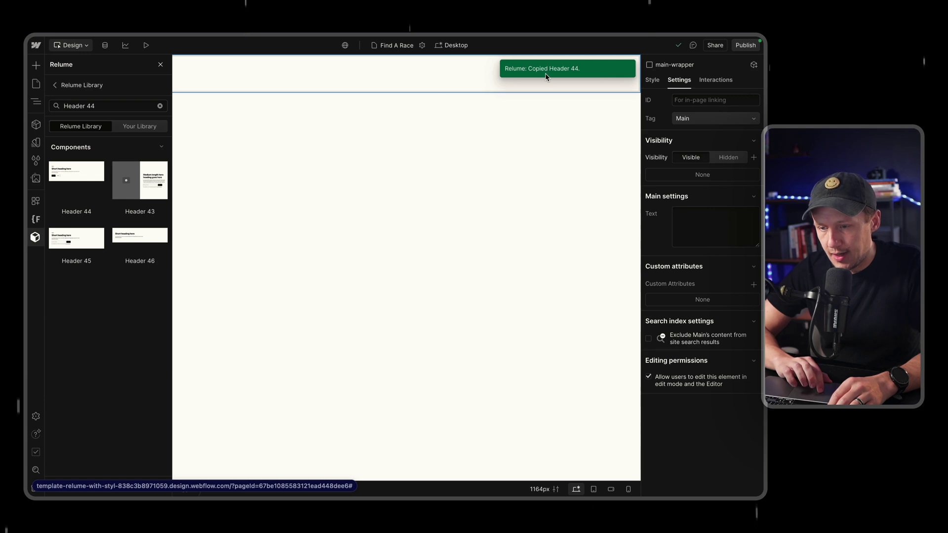
Paste the copied Header 44 section into main-wrapper and close the element tree
{"action": "left_click", "coordinate": [36, 102]}
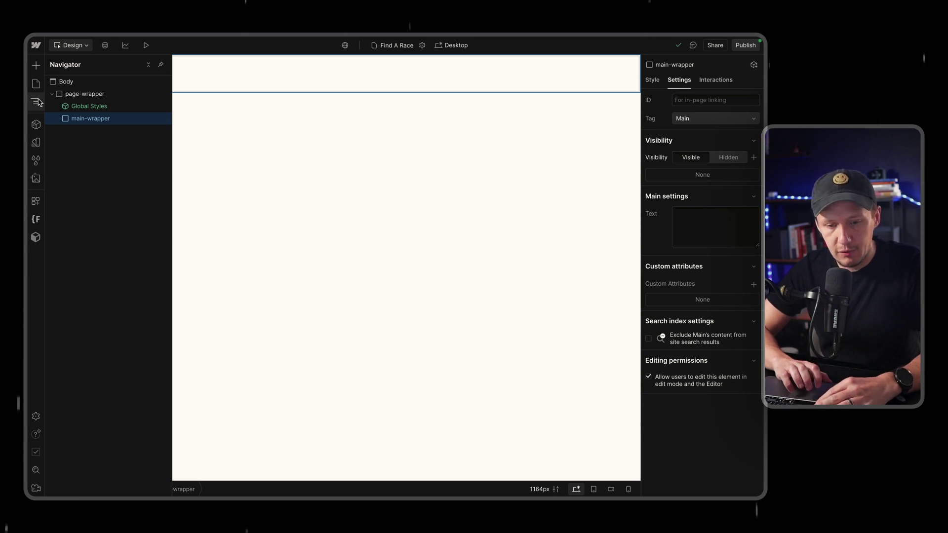
{"action": "key", "text": "ctrl+v"}
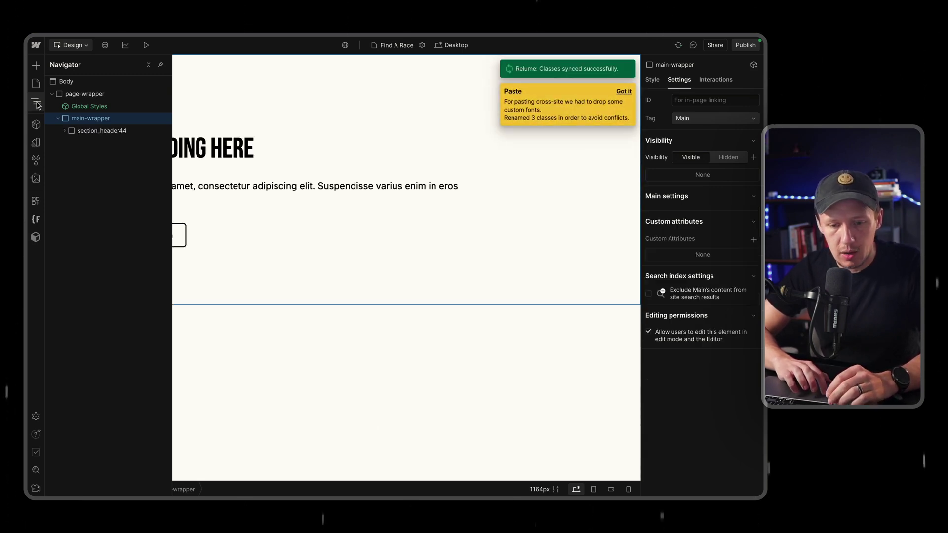
{"action": "left_click", "coordinate": [37, 103]}
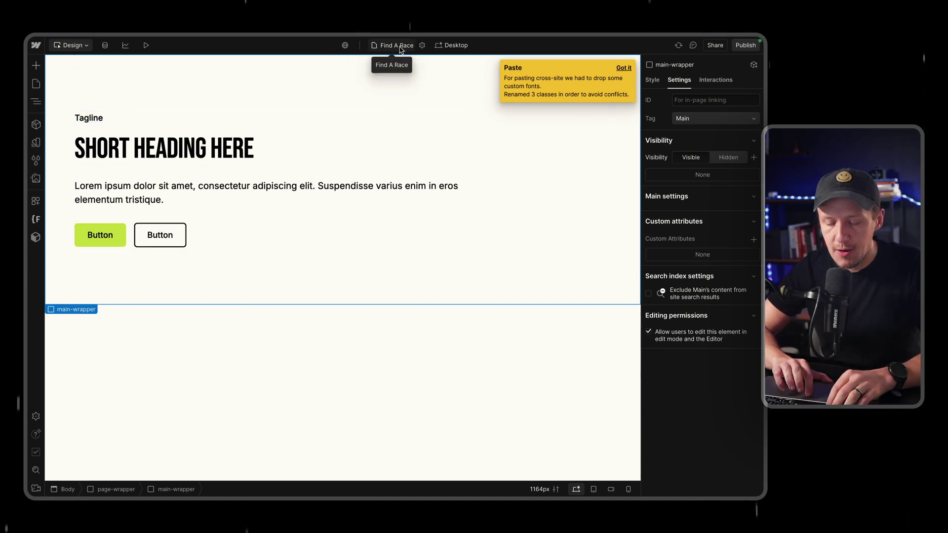
Preview the header section at the Tablet, Mobile (L) and Mobile breakpoints, then return to Desktop
{"action": "left_click", "coordinate": [462, 46]}
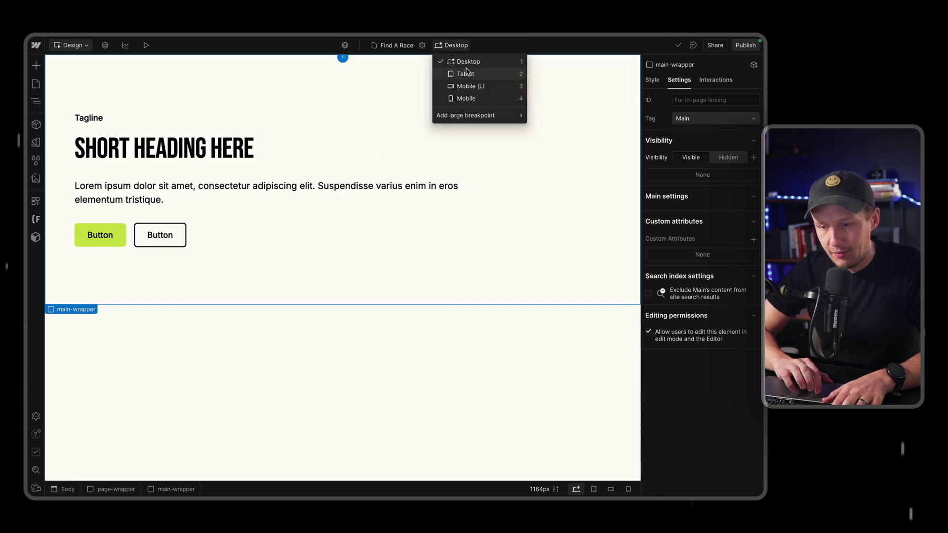
{"action": "left_click", "coordinate": [466, 73]}
{"action": "left_click", "coordinate": [451, 46]}
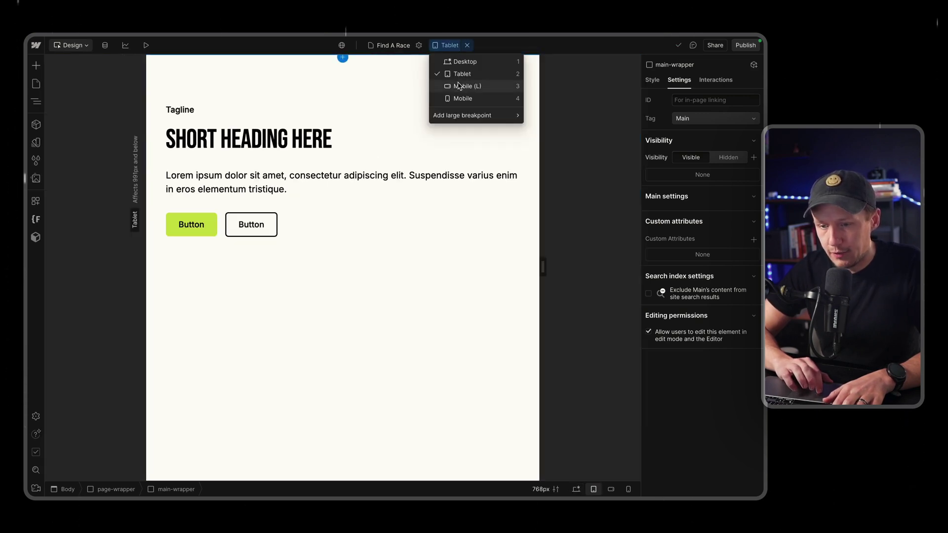
{"action": "left_click", "coordinate": [460, 86]}
{"action": "left_click", "coordinate": [447, 46]}
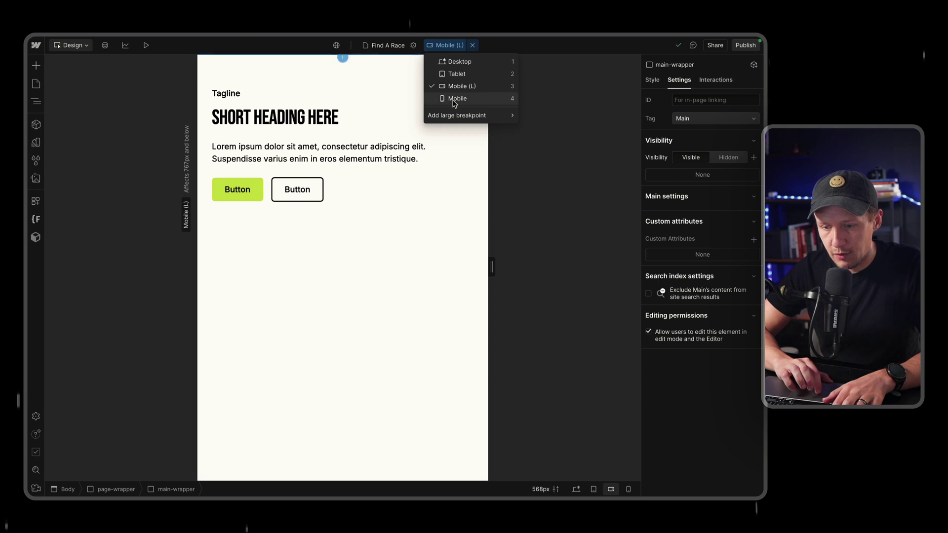
{"action": "left_click", "coordinate": [454, 100]}
{"action": "left_click", "coordinate": [446, 45]}
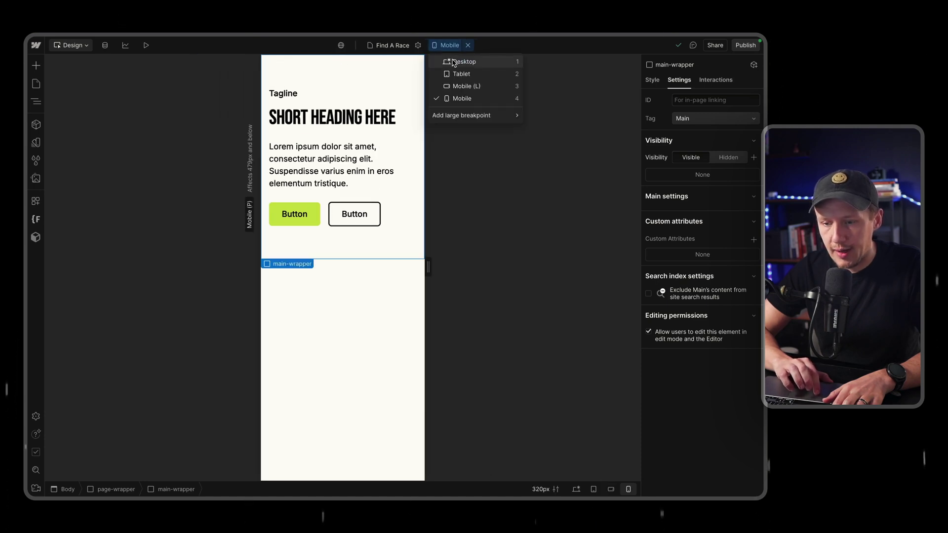
{"action": "left_click", "coordinate": [453, 62]}
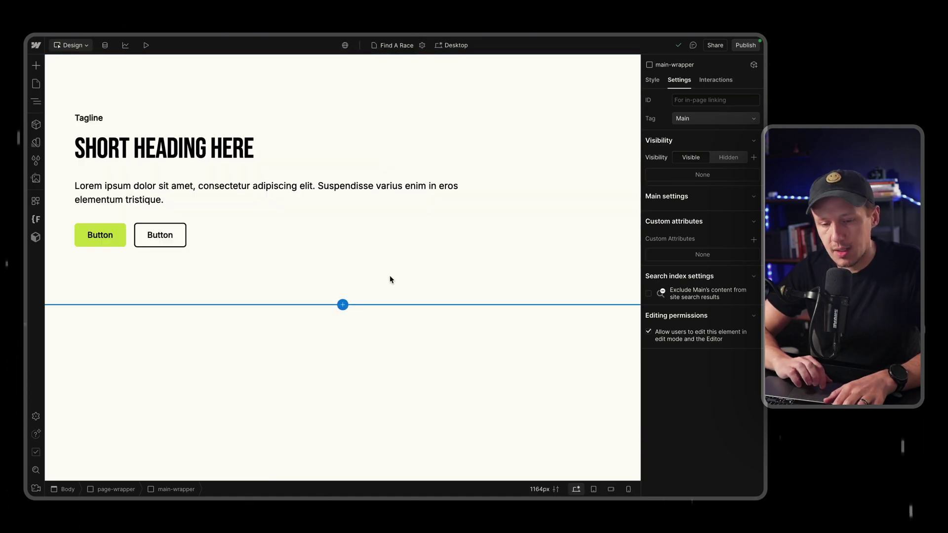
Switch to Relume's Webflow Library and look through the Category Filters components under Ecommerce
{"action": "mouse_move", "coordinate": [28, 135]}
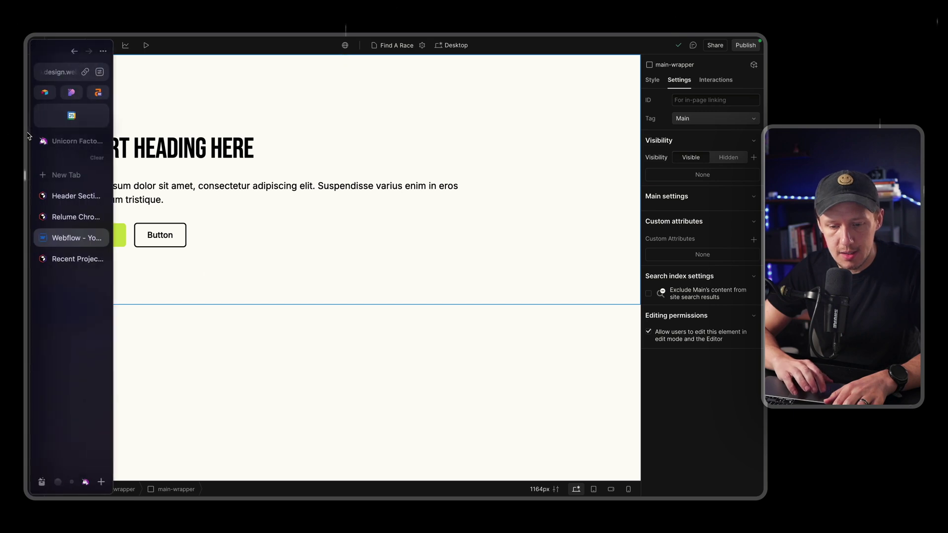
{"action": "left_click", "coordinate": [74, 198]}
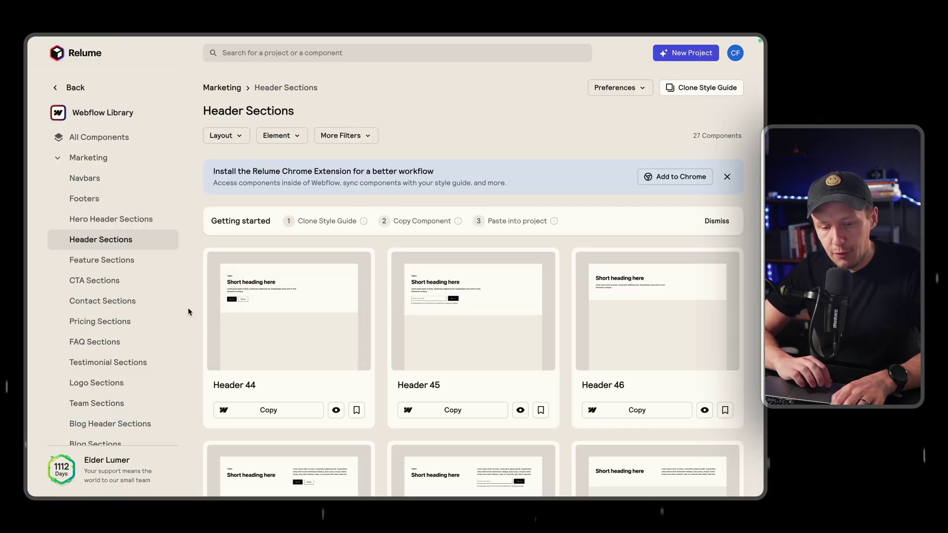
{"action": "scroll", "coordinate": [132, 341], "scroll_direction": "down", "scroll_amount": 5}
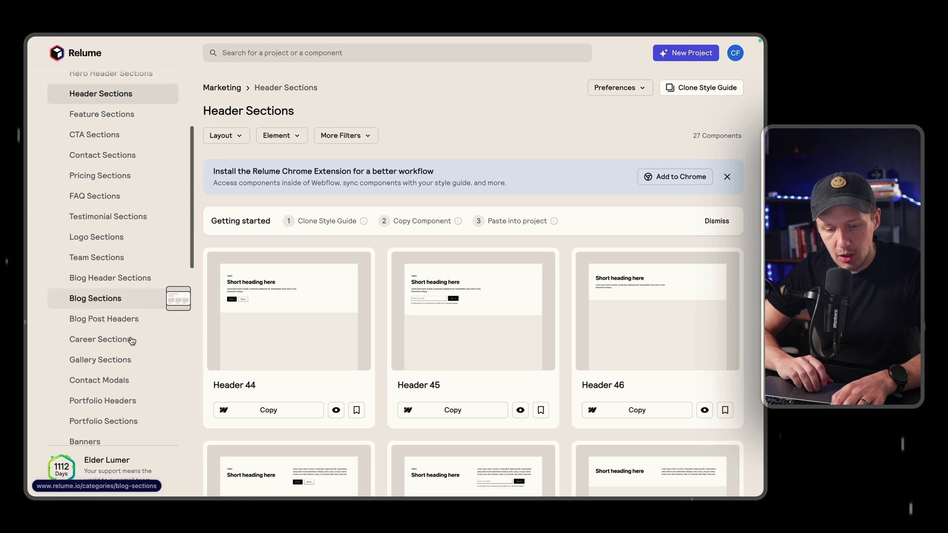
{"action": "scroll", "coordinate": [132, 340], "scroll_direction": "down", "scroll_amount": 10}
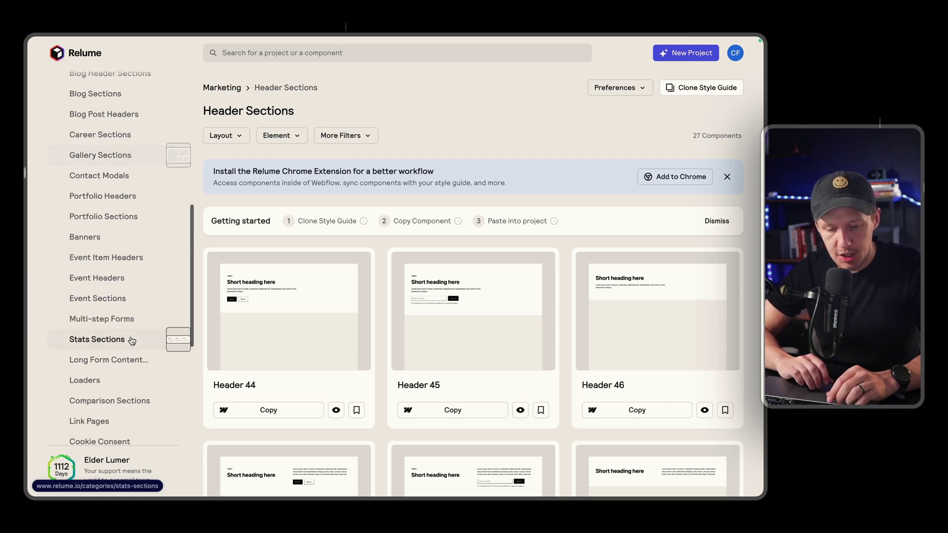
{"action": "scroll", "coordinate": [131, 341], "scroll_direction": "down", "scroll_amount": 2}
{"action": "left_click", "coordinate": [58, 230]}
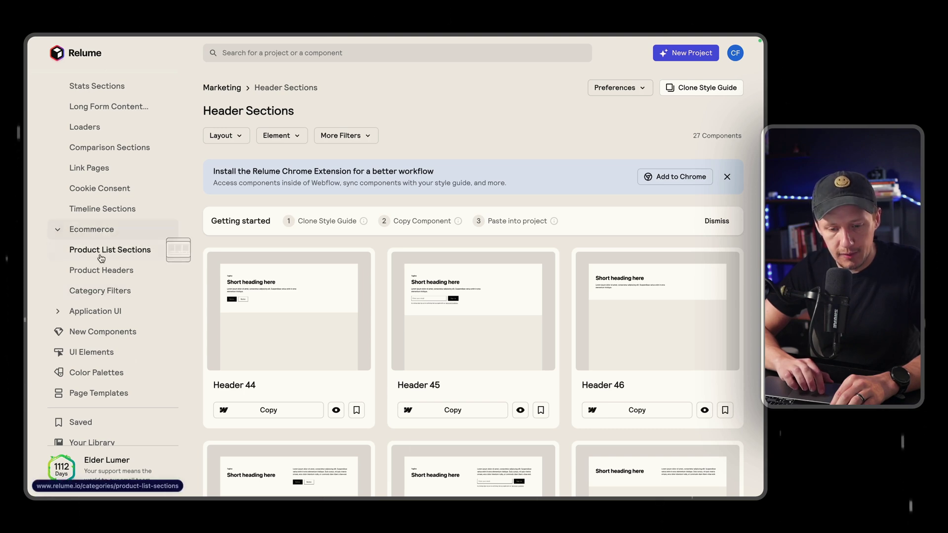
{"action": "left_click", "coordinate": [106, 291]}
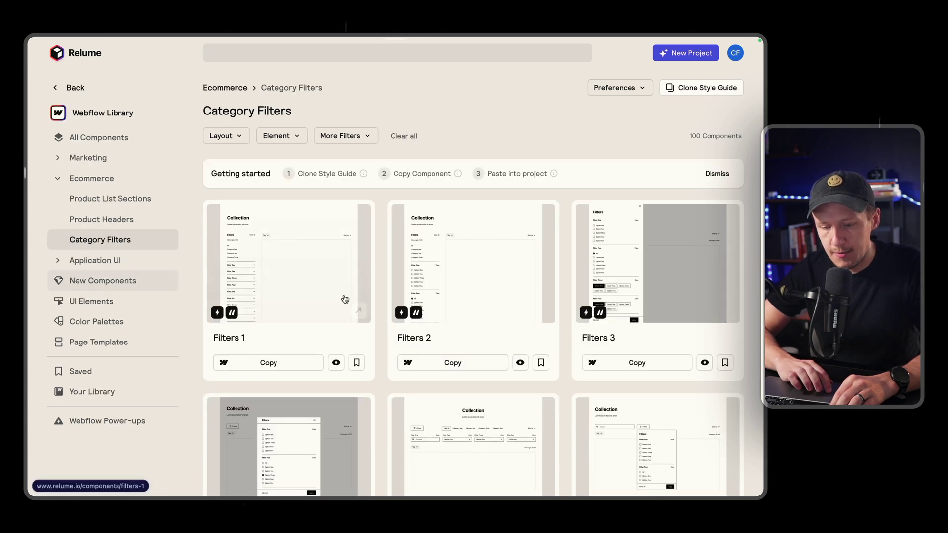
{"action": "scroll", "coordinate": [388, 306], "scroll_direction": "down", "scroll_amount": 3}
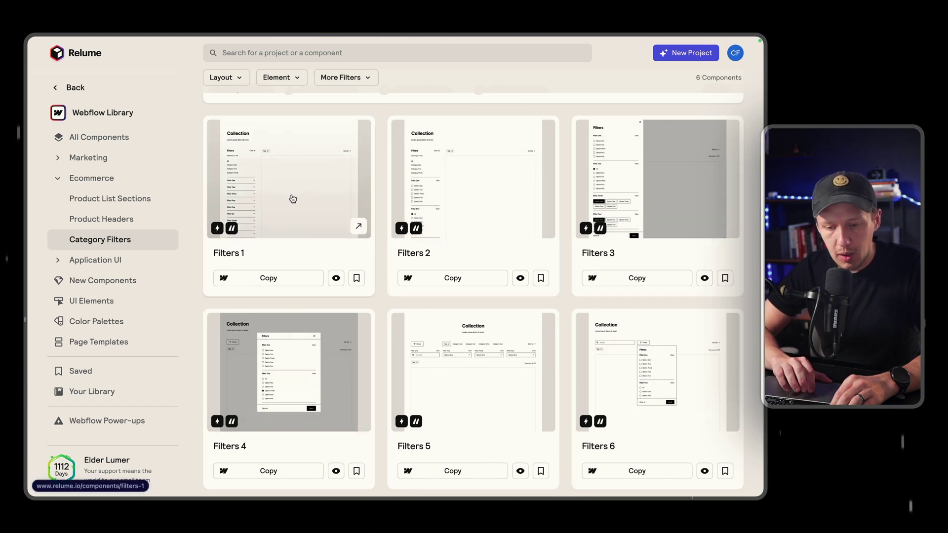
Return to the Webflow Designer, search the Relume Library for Filters and copy the Filters 2 component
{"action": "mouse_move", "coordinate": [30, 197]}
{"action": "left_click", "coordinate": [58, 236]}
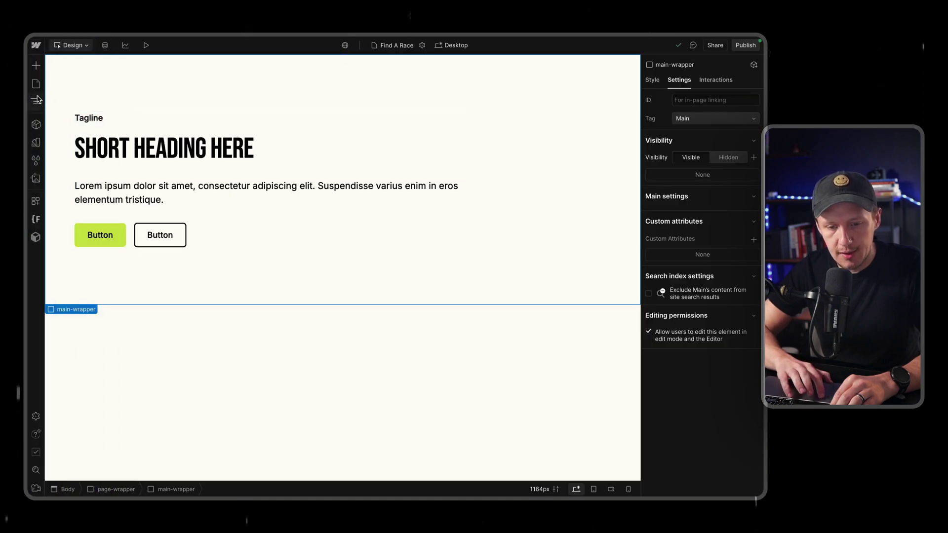
{"action": "left_click", "coordinate": [37, 100]}
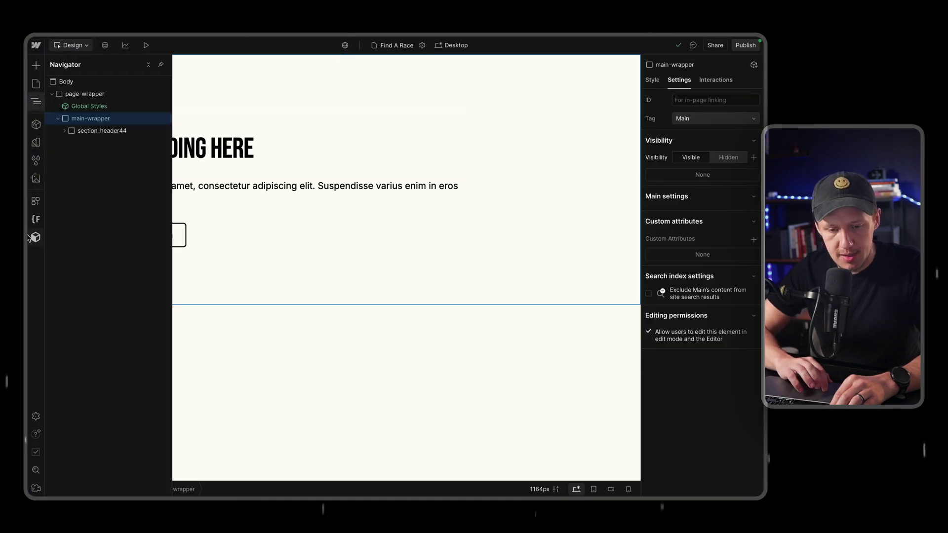
{"action": "mouse_move", "coordinate": [35, 241]}
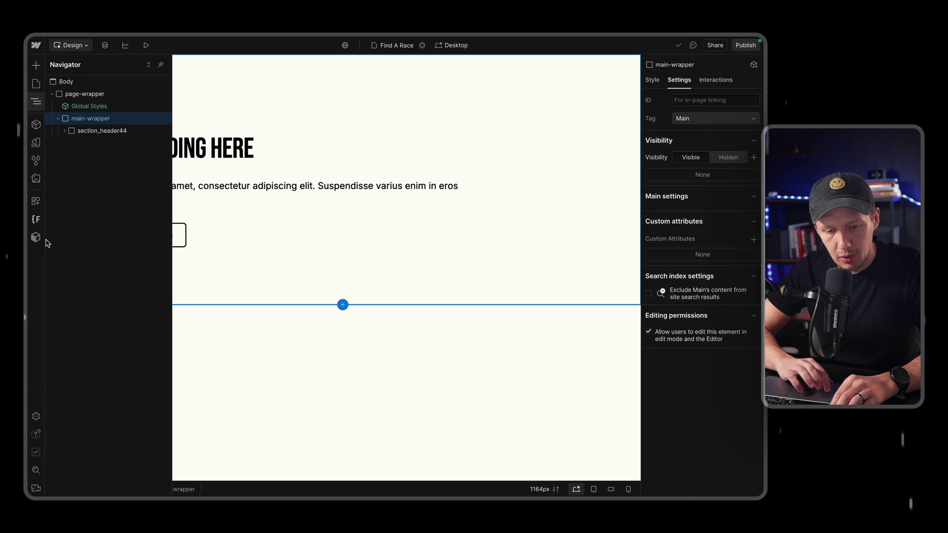
{"action": "left_click", "coordinate": [35, 237]}
{"action": "mouse_move", "coordinate": [91, 158]}
{"action": "left_click", "coordinate": [105, 107]}
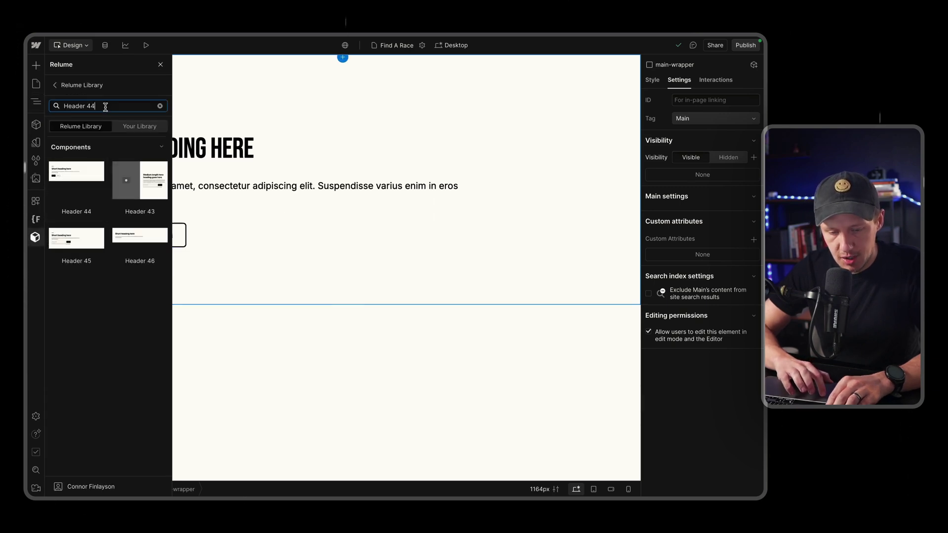
{"action": "type", "text": "Filters"}
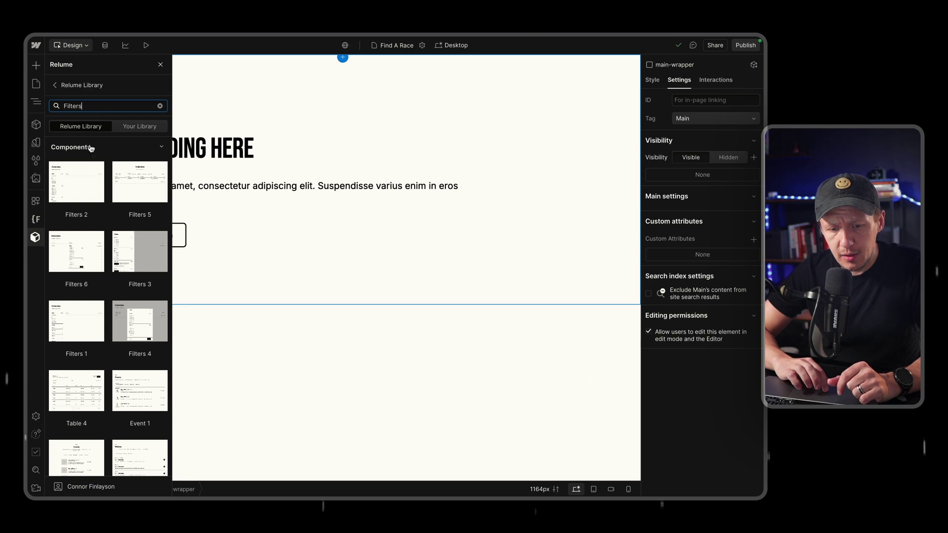
{"action": "mouse_move", "coordinate": [82, 170]}
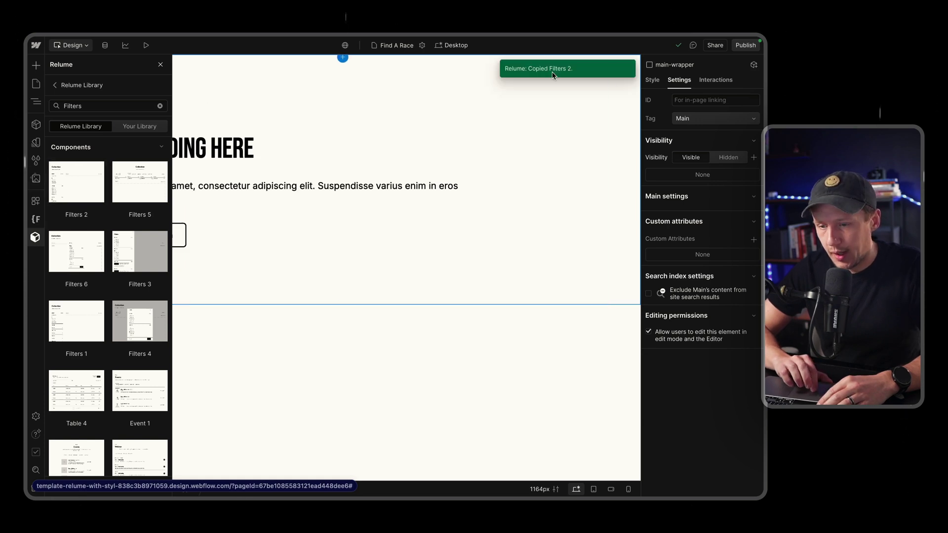
Paste the copied Filters 2 component into main-wrapper below the header section and close the element tree
{"action": "left_click", "coordinate": [36, 237]}
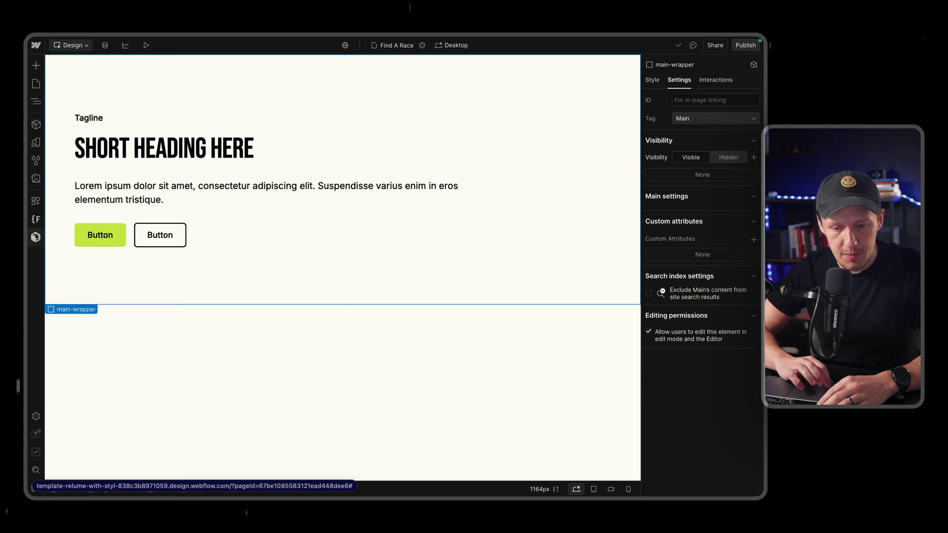
{"action": "left_click", "coordinate": [36, 101]}
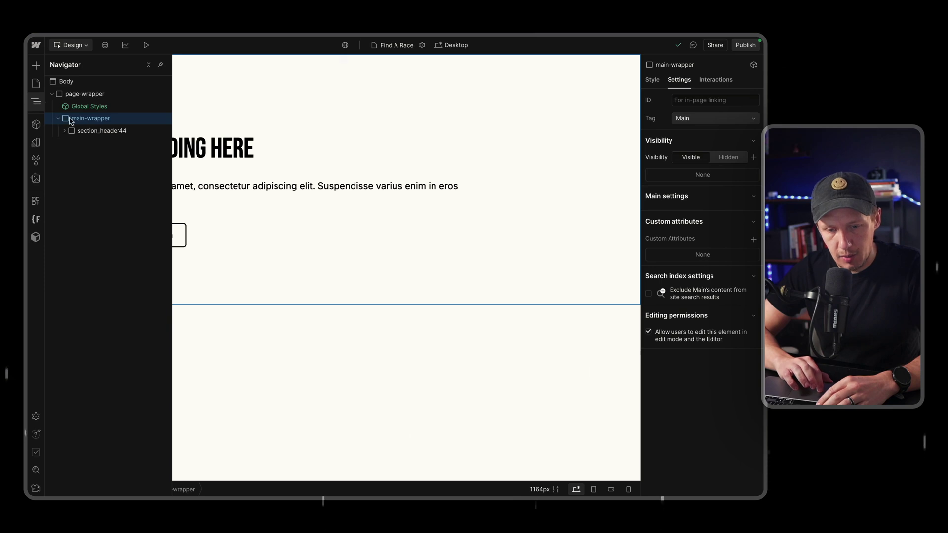
{"action": "key", "text": "ctrl+v"}
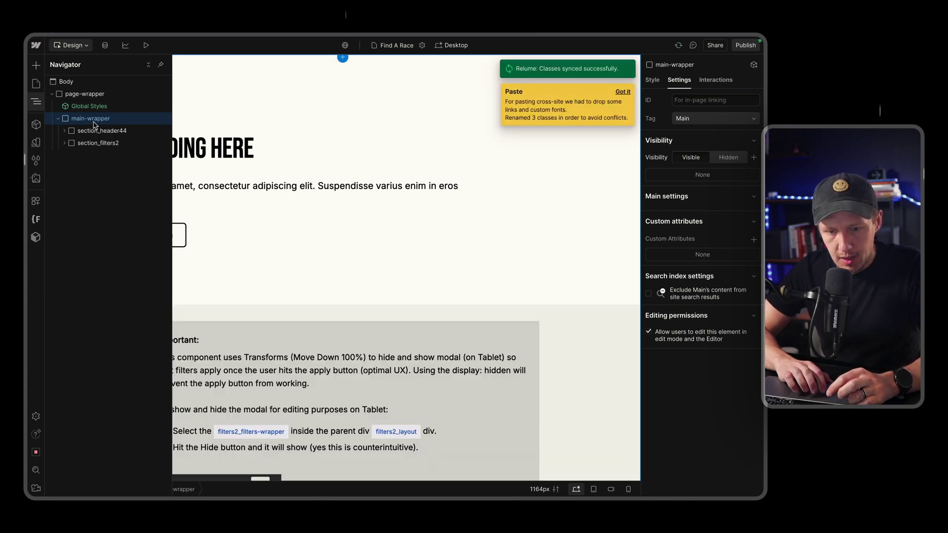
{"action": "left_click", "coordinate": [36, 102]}
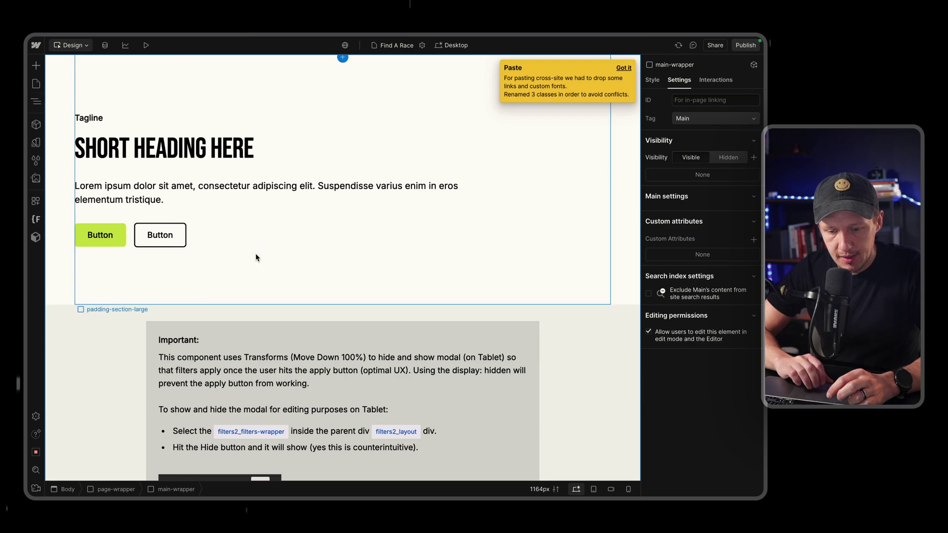
Look over the pasted filters section and delete its Component Instructions block
{"action": "scroll", "coordinate": [256, 255], "scroll_direction": "down", "scroll_amount": 8}
{"action": "scroll", "coordinate": [256, 257], "scroll_direction": "down", "scroll_amount": 3}
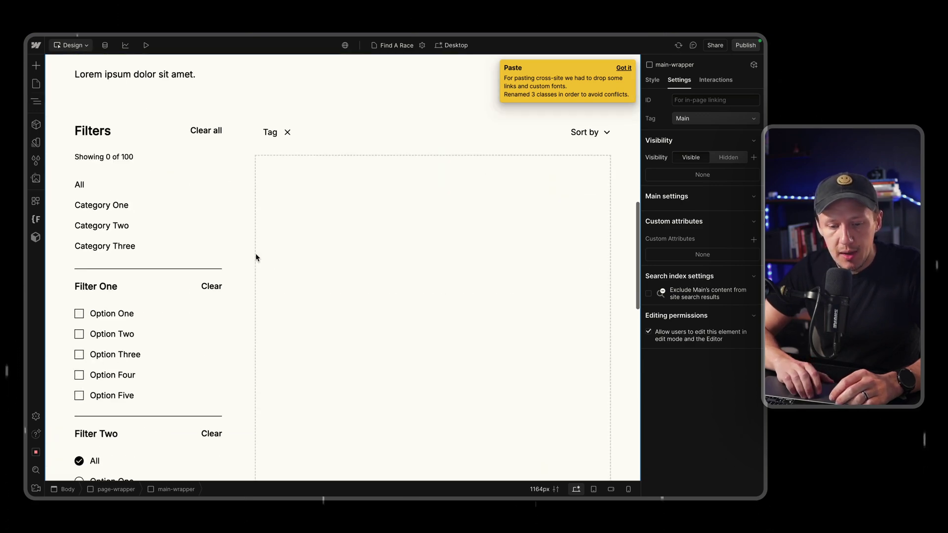
{"action": "scroll", "coordinate": [256, 256], "scroll_direction": "up", "scroll_amount": 9}
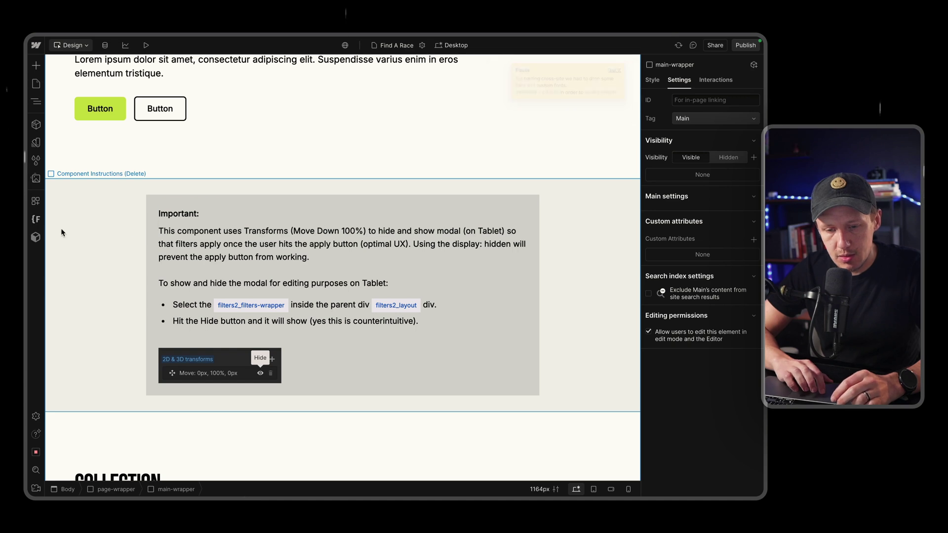
{"action": "left_click", "coordinate": [115, 229]}
{"action": "key", "text": "Delete"}
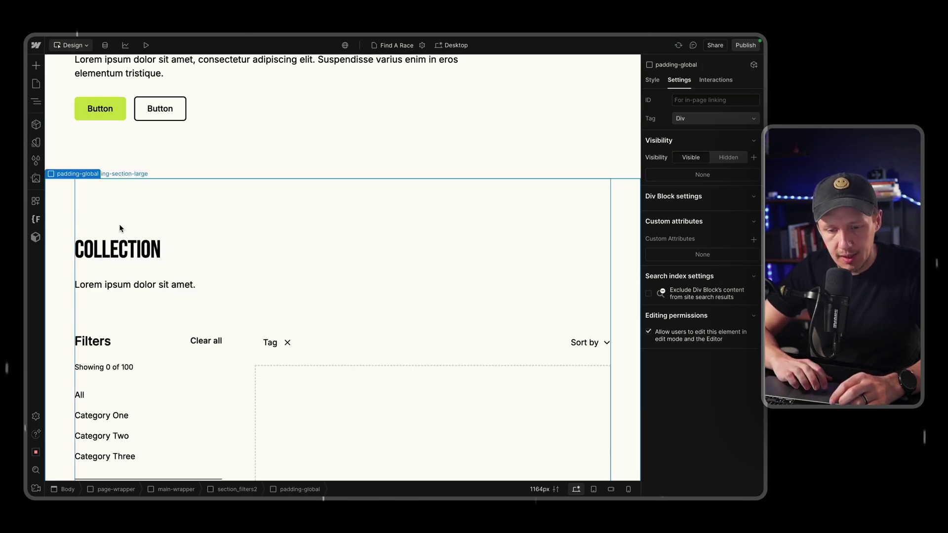
Delete the margin-bottom block holding the Collection heading and its text from the filters section
{"action": "scroll", "coordinate": [189, 240], "scroll_direction": "up", "scroll_amount": 2}
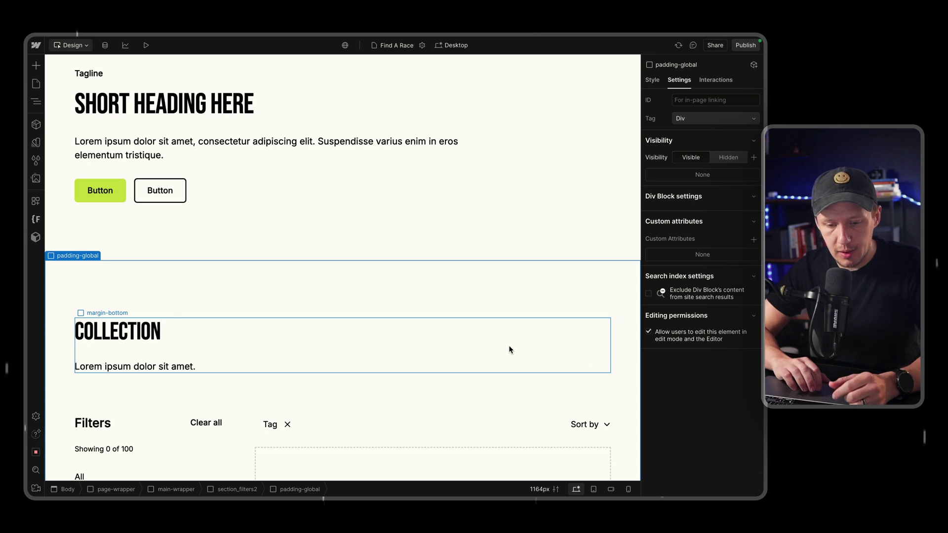
{"action": "left_click", "coordinate": [509, 350]}
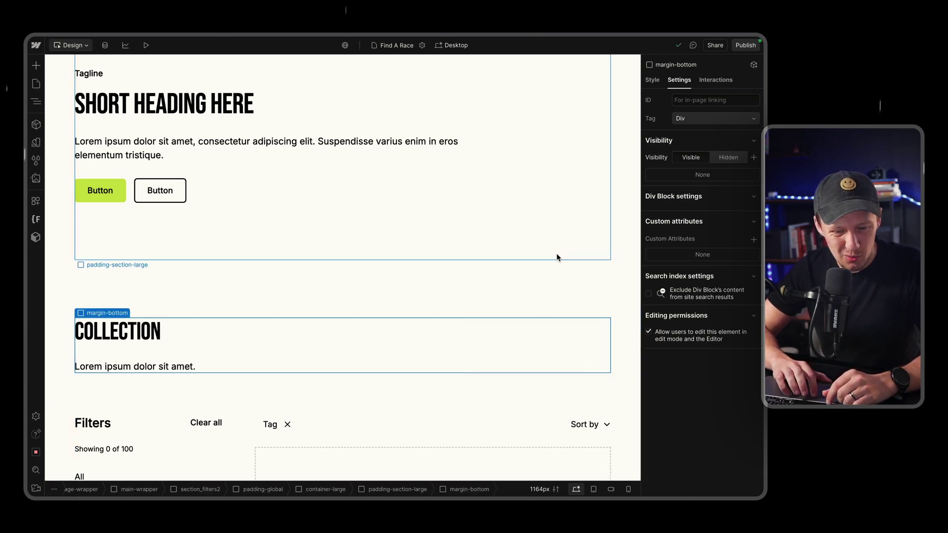
{"action": "scroll", "coordinate": [475, 187], "scroll_direction": "up", "scroll_amount": 2}
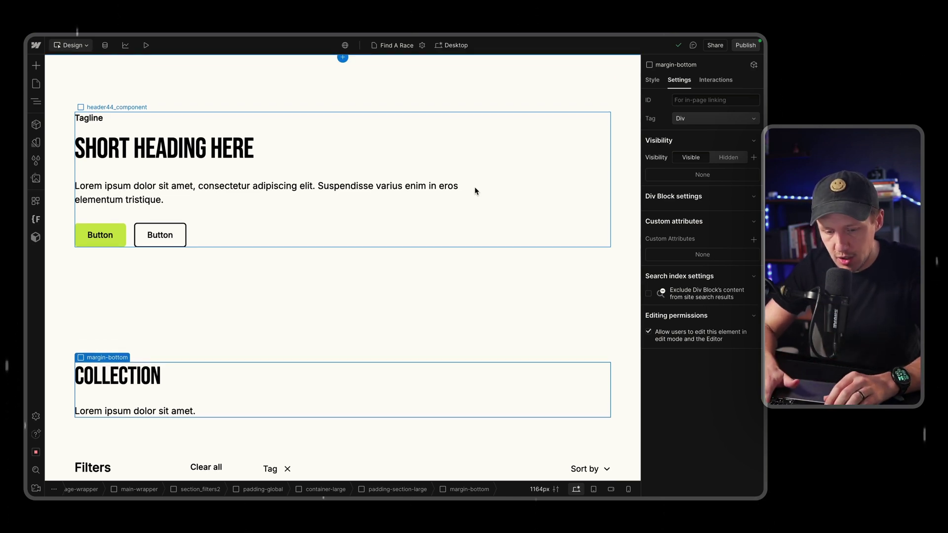
{"action": "left_click", "coordinate": [36, 101]}
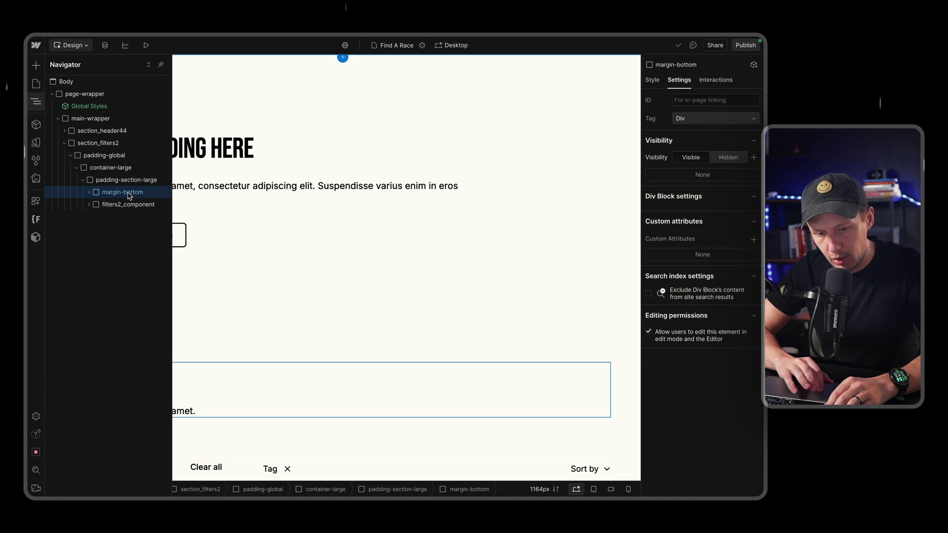
{"action": "left_click", "coordinate": [36, 101]}
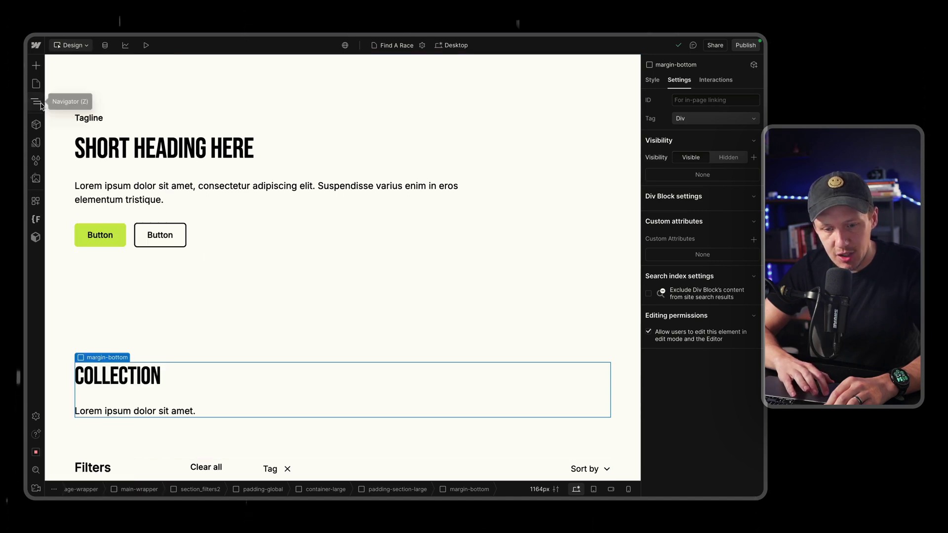
{"action": "key", "text": "Delete"}
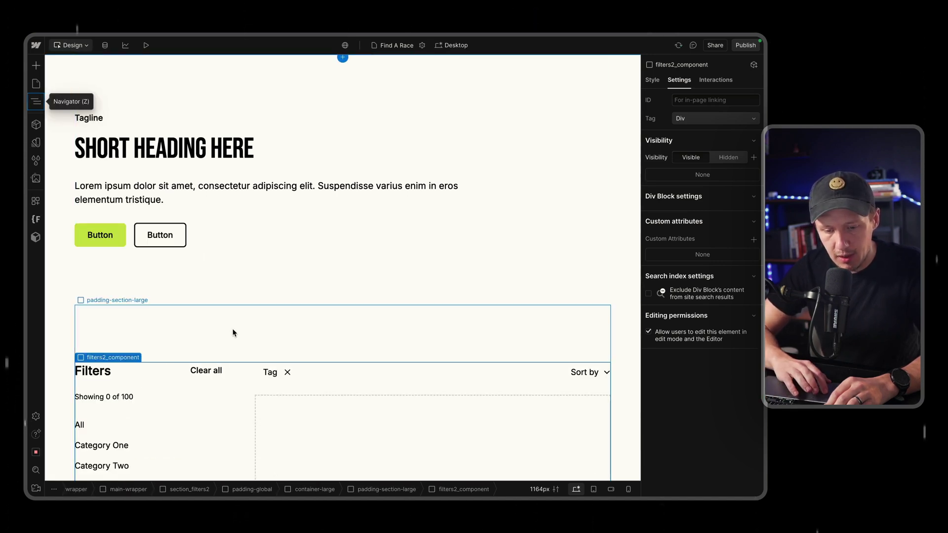
Switch to Relume's Webflow Library and look through the Stacked Lists components under Application UI for a race list layout
{"action": "scroll", "coordinate": [379, 362], "scroll_direction": "down", "scroll_amount": 5}
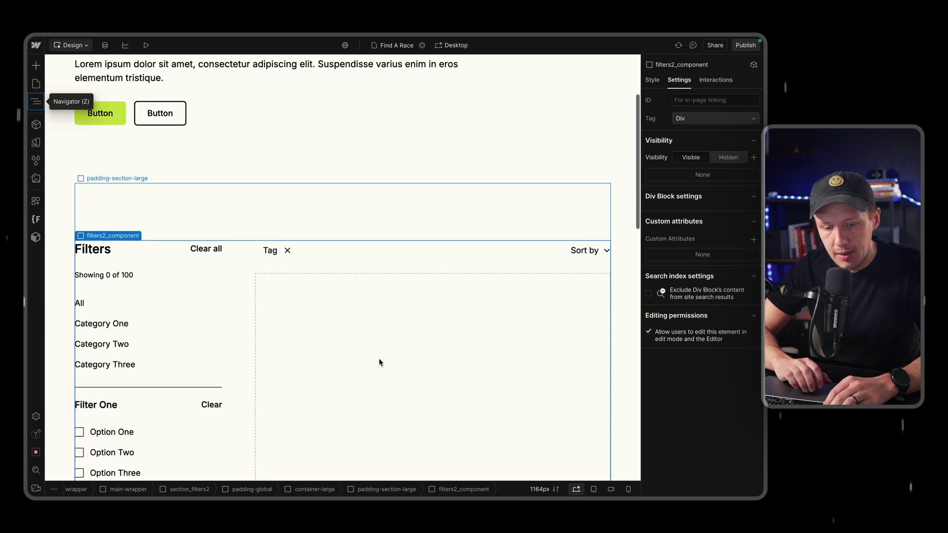
{"action": "scroll", "coordinate": [379, 363], "scroll_direction": "down", "scroll_amount": 5}
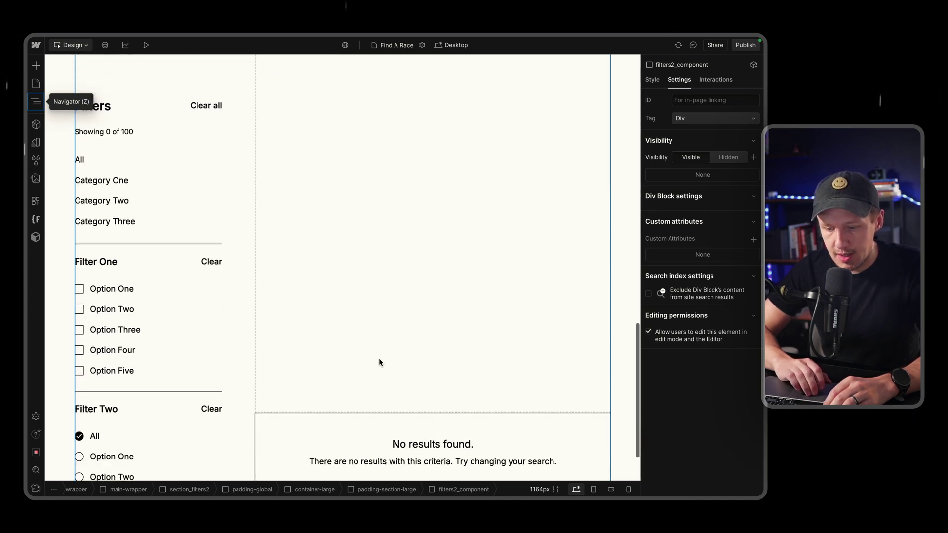
{"action": "scroll", "coordinate": [378, 357], "scroll_direction": "up", "scroll_amount": 8}
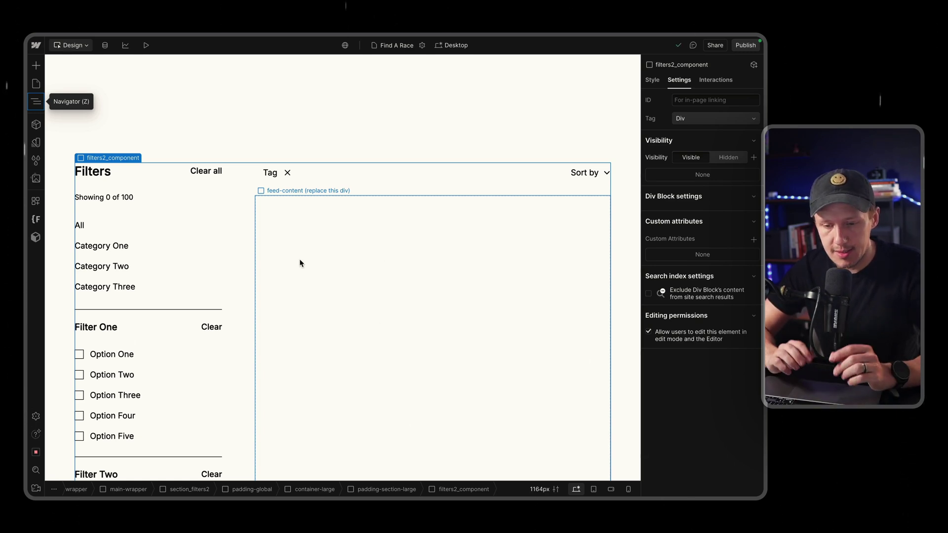
{"action": "mouse_move", "coordinate": [28, 247]}
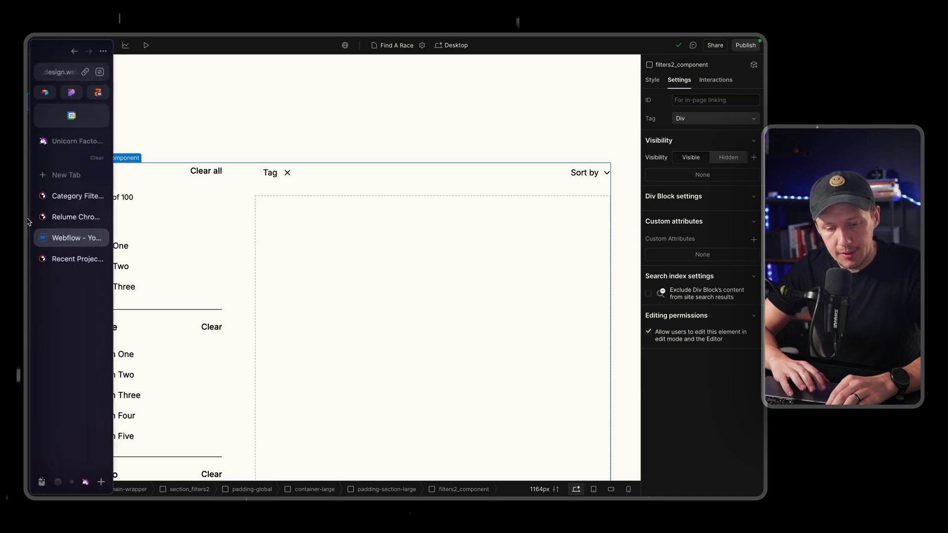
{"action": "left_click", "coordinate": [79, 205]}
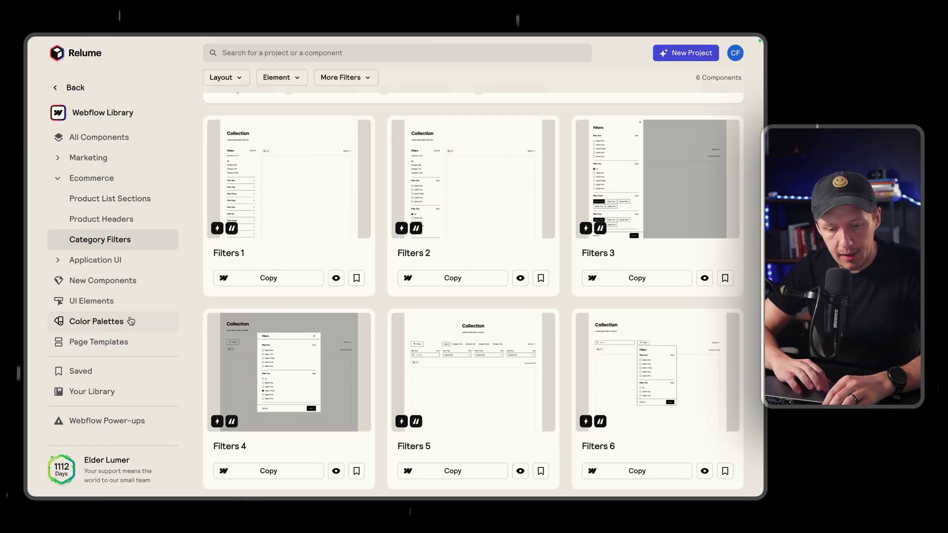
{"action": "left_click", "coordinate": [60, 261]}
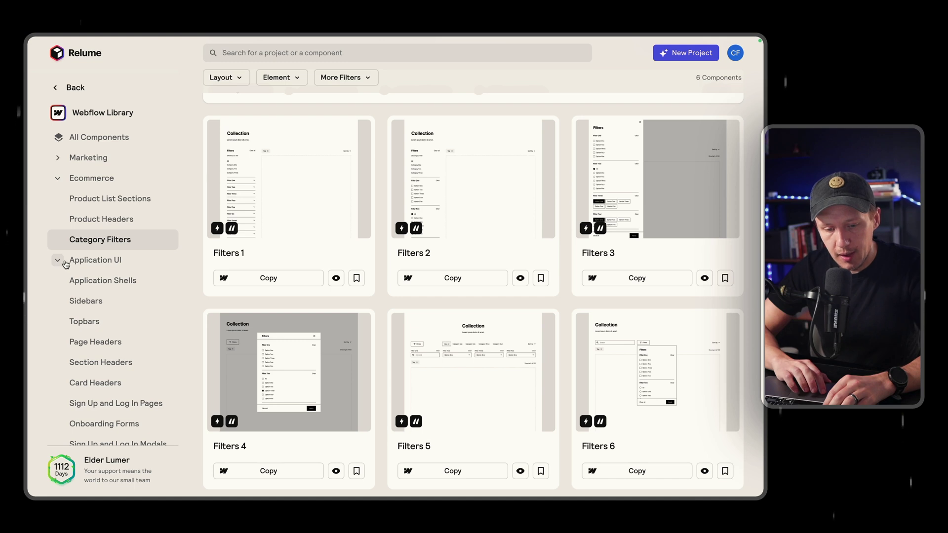
{"action": "scroll", "coordinate": [102, 265], "scroll_direction": "down", "scroll_amount": 3}
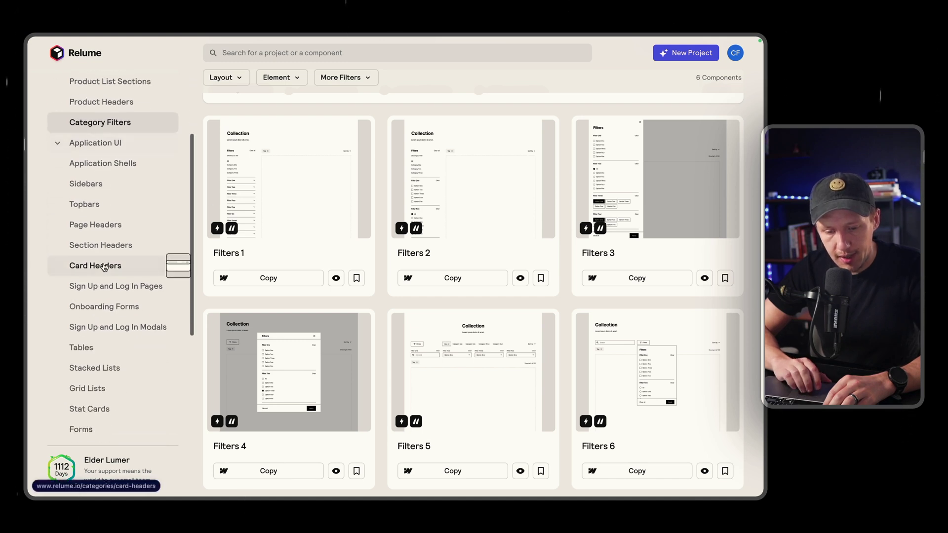
{"action": "scroll", "coordinate": [104, 267], "scroll_direction": "down", "scroll_amount": 2}
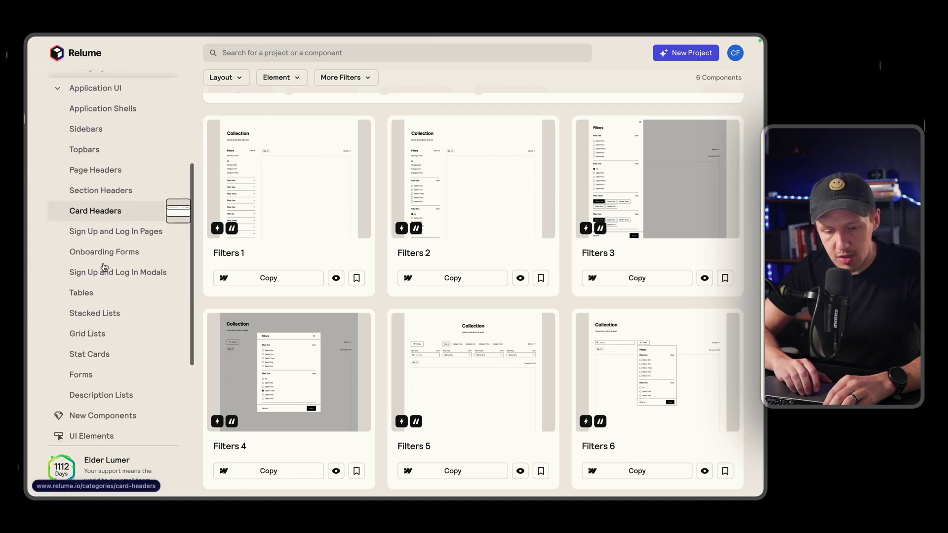
{"action": "left_click", "coordinate": [108, 317]}
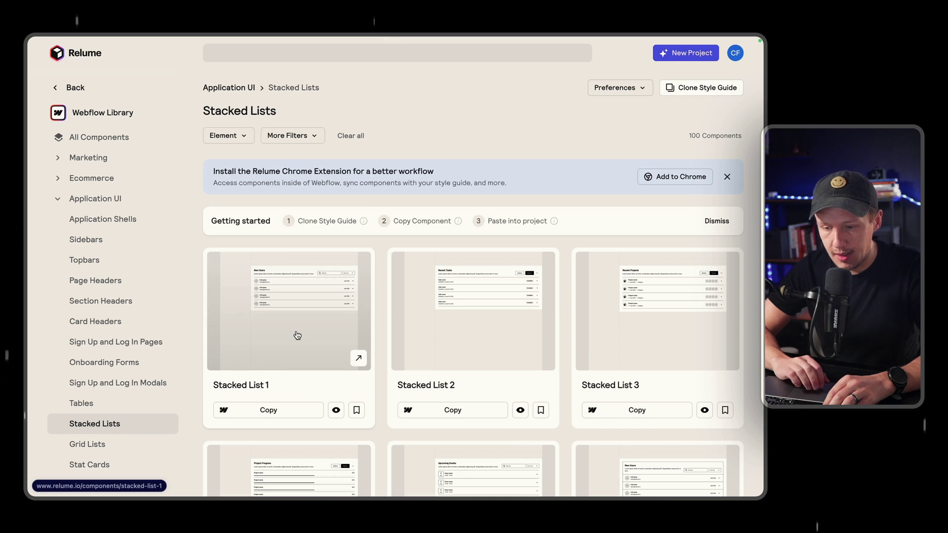
{"action": "scroll", "coordinate": [308, 365], "scroll_direction": "down", "scroll_amount": 1}
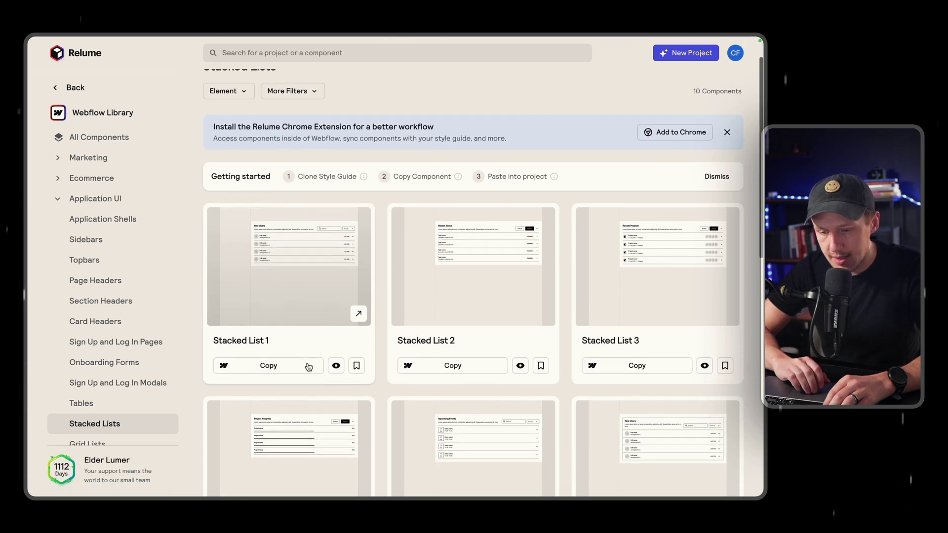
{"action": "scroll", "coordinate": [658, 265], "scroll_direction": "down", "scroll_amount": 3}
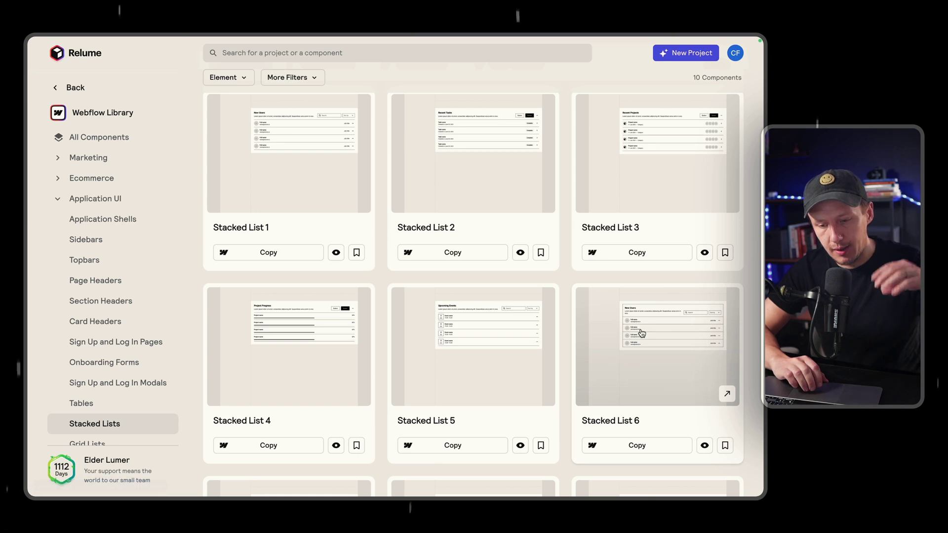
{"action": "scroll", "coordinate": [642, 334], "scroll_direction": "down", "scroll_amount": 2}
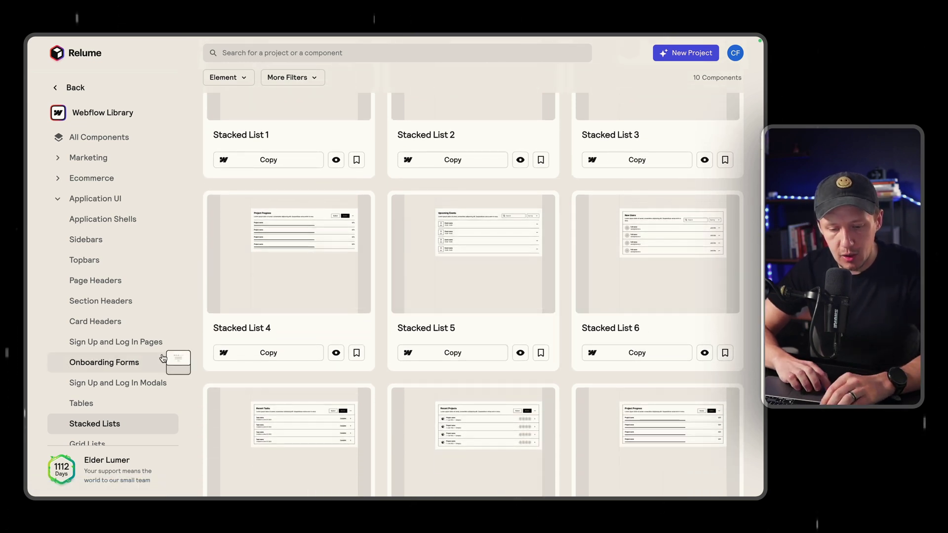
Browse the Grid Lists components, preview Grid List 2 and return to the category
{"action": "scroll", "coordinate": [168, 361], "scroll_direction": "down", "scroll_amount": 2}
{"action": "left_click", "coordinate": [102, 363]}
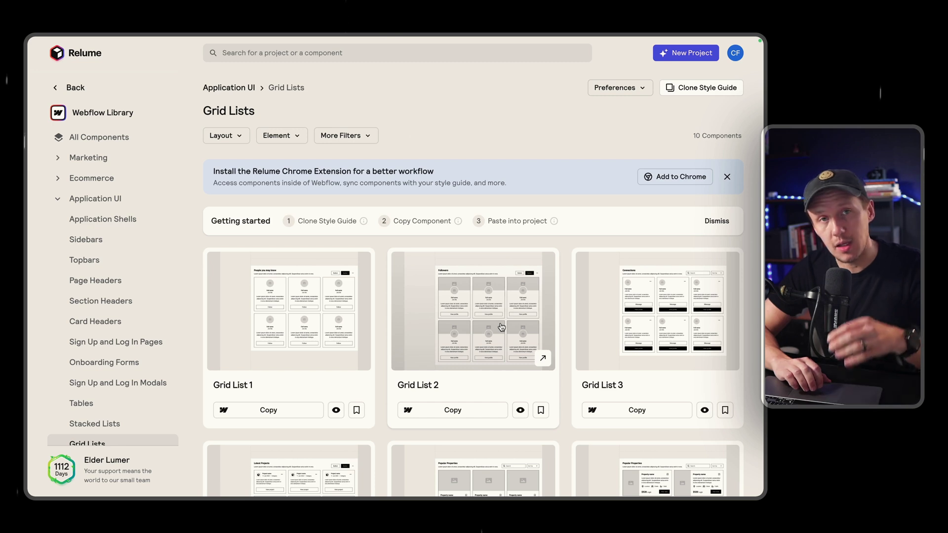
{"action": "scroll", "coordinate": [501, 327], "scroll_direction": "down", "scroll_amount": 1}
{"action": "scroll", "coordinate": [501, 327], "scroll_direction": "down", "scroll_amount": 2}
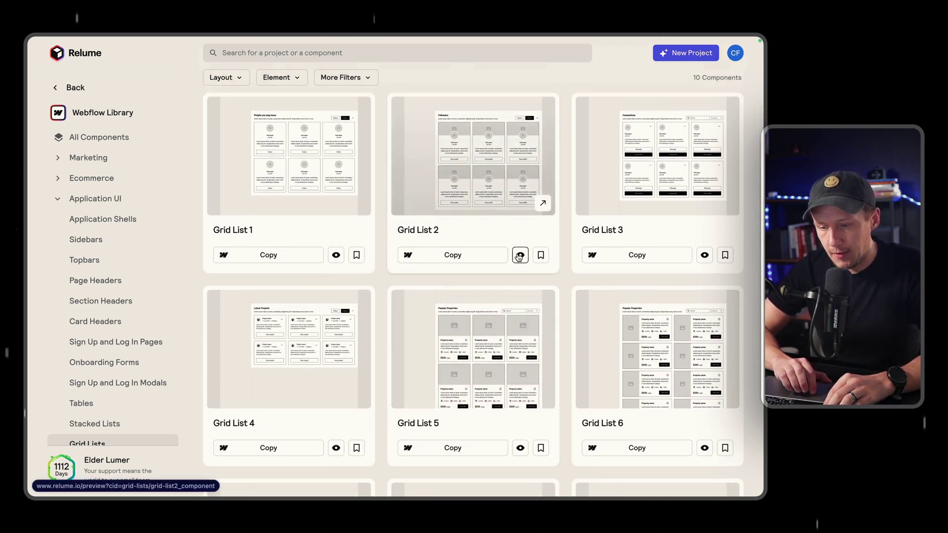
{"action": "left_click", "coordinate": [521, 256]}
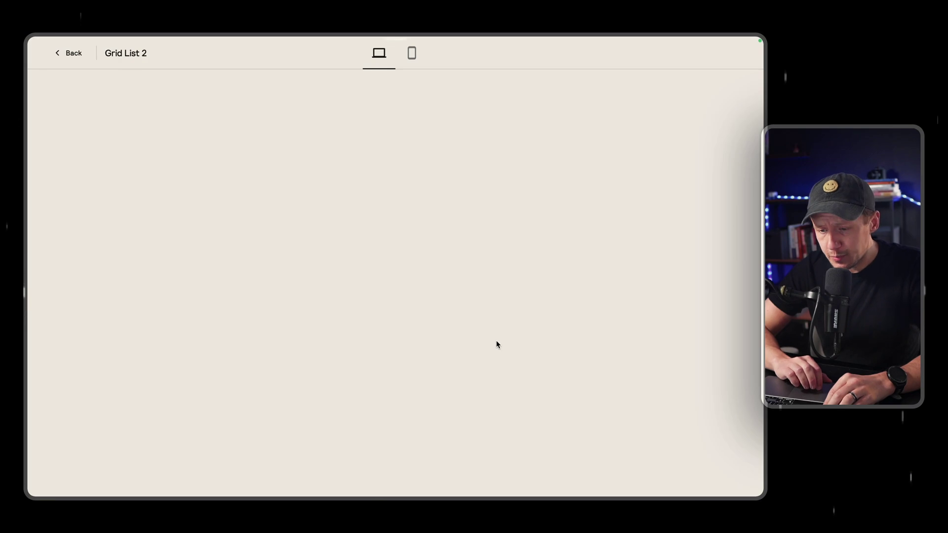
{"action": "scroll", "coordinate": [383, 399], "scroll_direction": "down", "scroll_amount": 4}
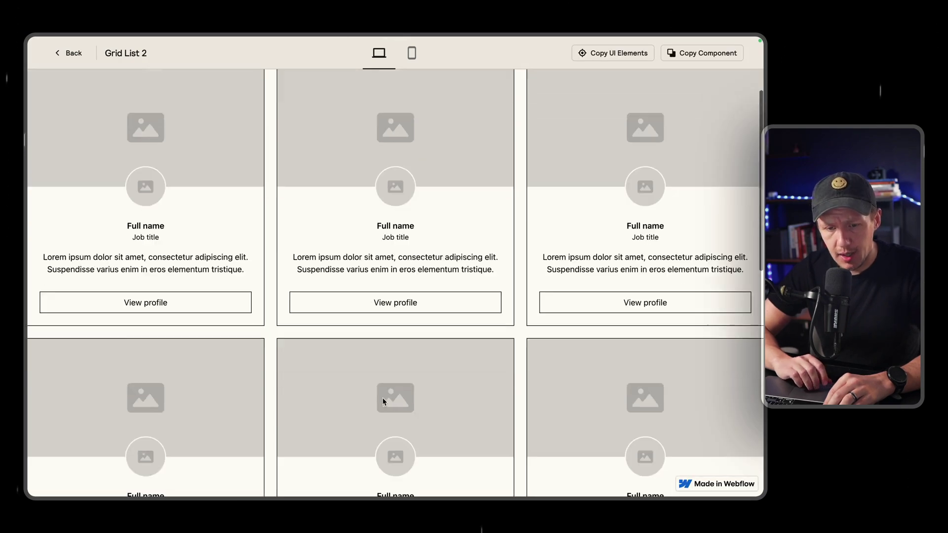
{"action": "scroll", "coordinate": [384, 401], "scroll_direction": "up", "scroll_amount": 4}
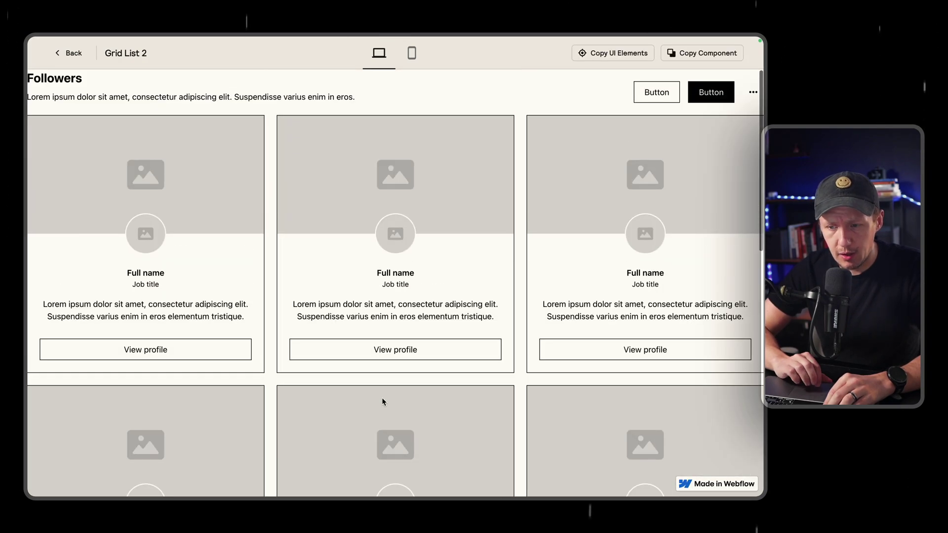
{"action": "left_click", "coordinate": [73, 54]}
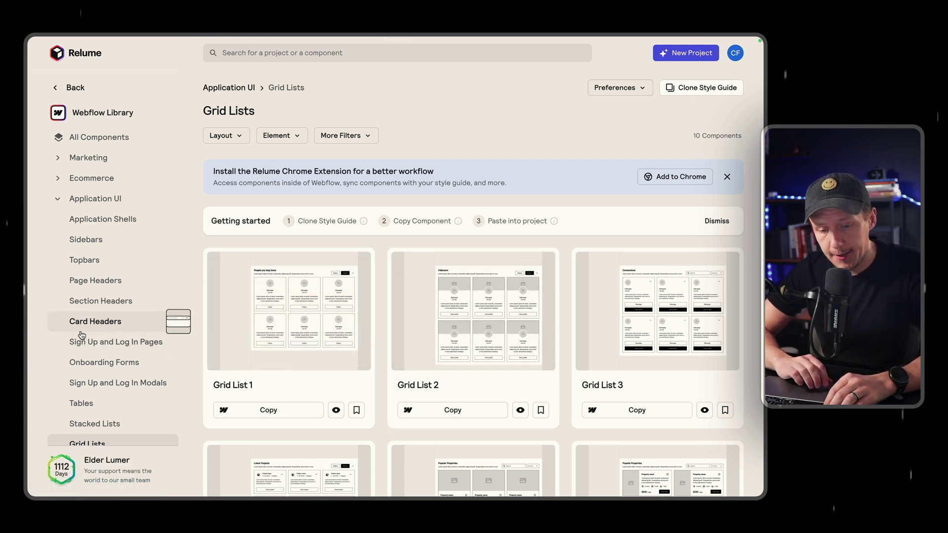
Find the Event Sections category among the library's Marketing components and open it
{"action": "scroll", "coordinate": [82, 336], "scroll_direction": "down", "scroll_amount": 3}
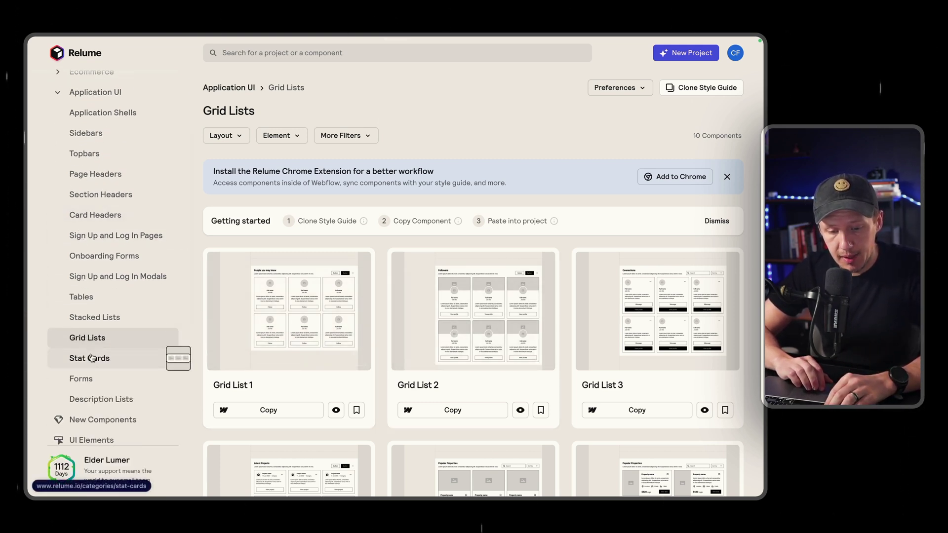
{"action": "scroll", "coordinate": [112, 252], "scroll_direction": "up", "scroll_amount": 3}
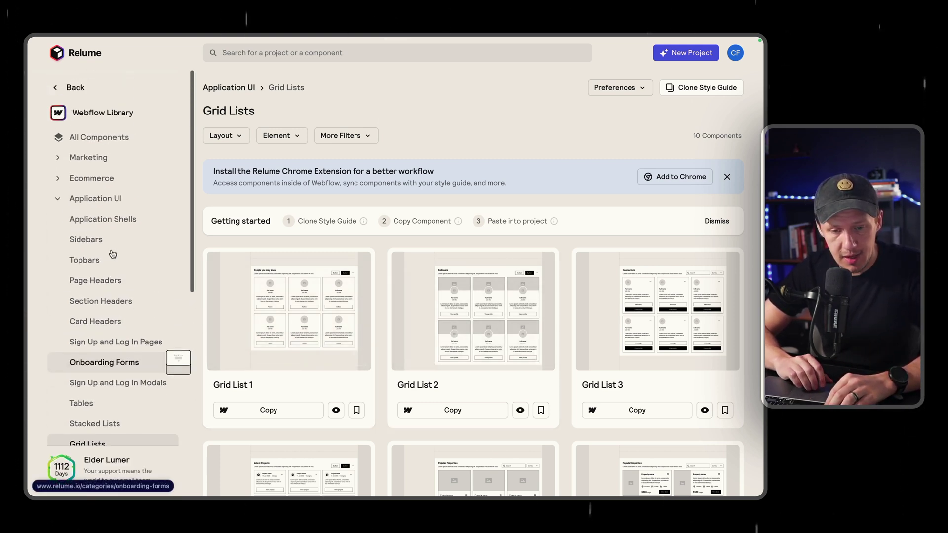
{"action": "left_click", "coordinate": [58, 165]}
{"action": "scroll", "coordinate": [114, 345], "scroll_direction": "down", "scroll_amount": 3}
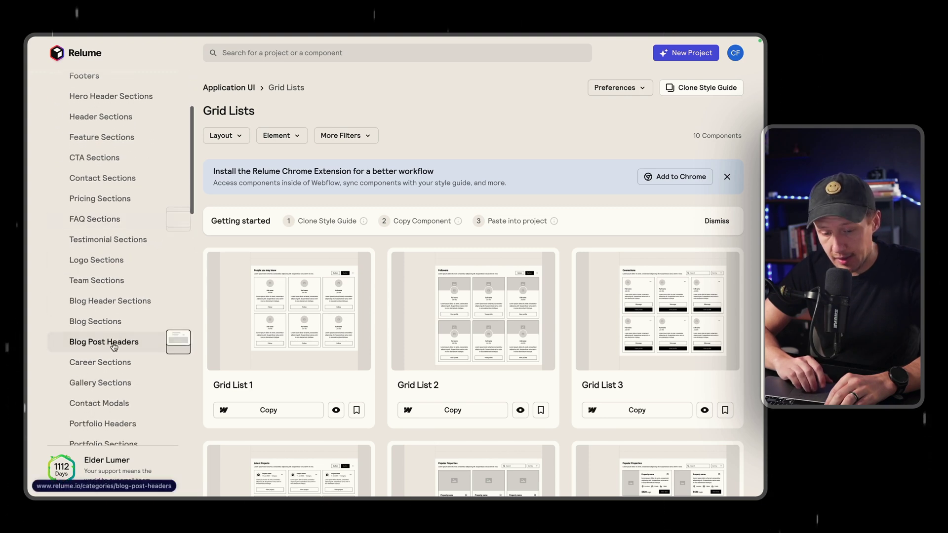
{"action": "scroll", "coordinate": [114, 345], "scroll_direction": "down", "scroll_amount": 5}
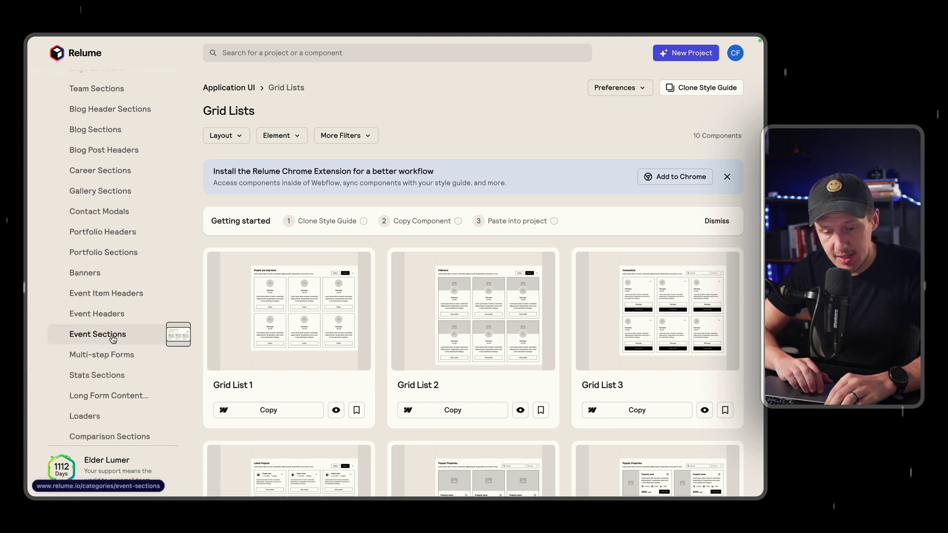
{"action": "left_click", "coordinate": [112, 337]}
Look through the Event Sections components and preview Event 4, examining its stacked event cards
{"action": "scroll", "coordinate": [375, 321], "scroll_direction": "down", "scroll_amount": 2}
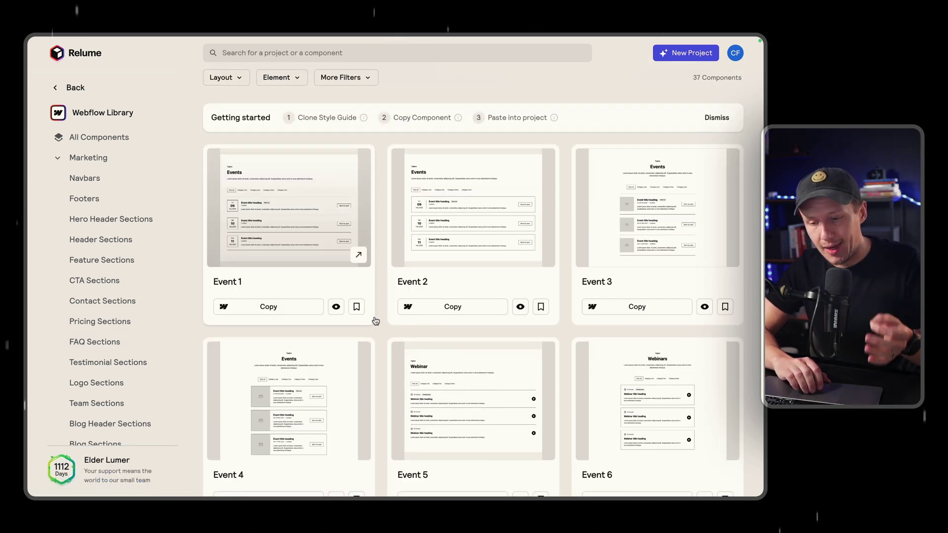
{"action": "scroll", "coordinate": [376, 321], "scroll_direction": "down", "scroll_amount": 1}
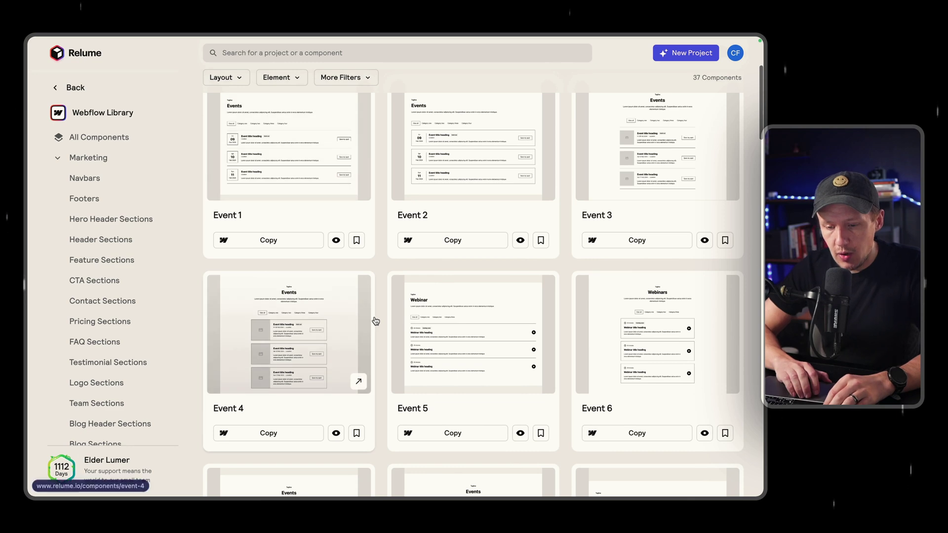
{"action": "left_click", "coordinate": [337, 433]}
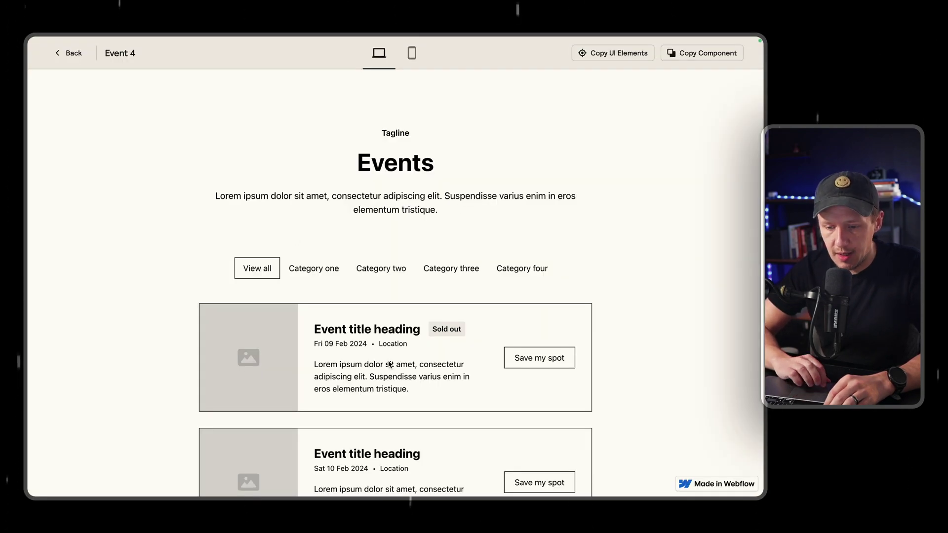
{"action": "scroll", "coordinate": [352, 386], "scroll_direction": "down", "scroll_amount": 3}
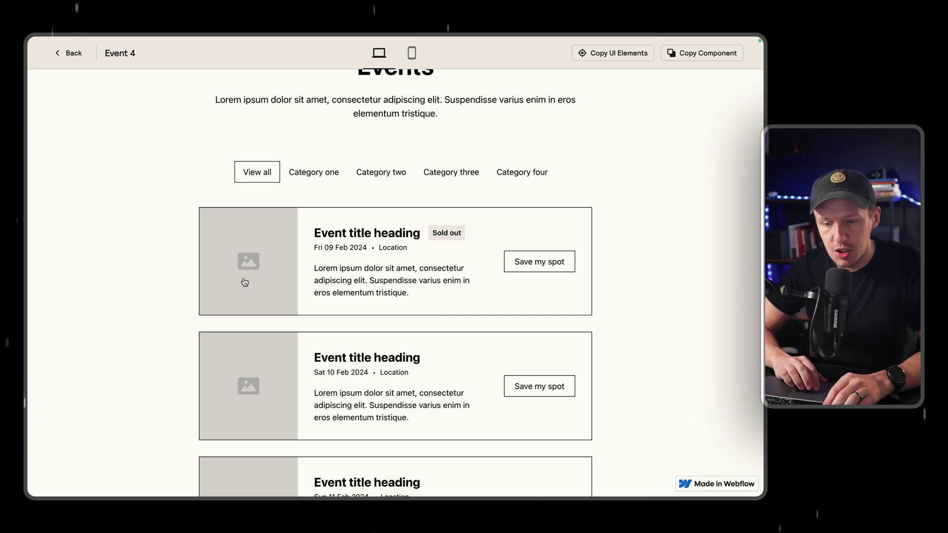
{"action": "scroll", "coordinate": [248, 309], "scroll_direction": "up", "scroll_amount": 1}
{"action": "scroll", "coordinate": [264, 318], "scroll_direction": "down", "scroll_amount": 2}
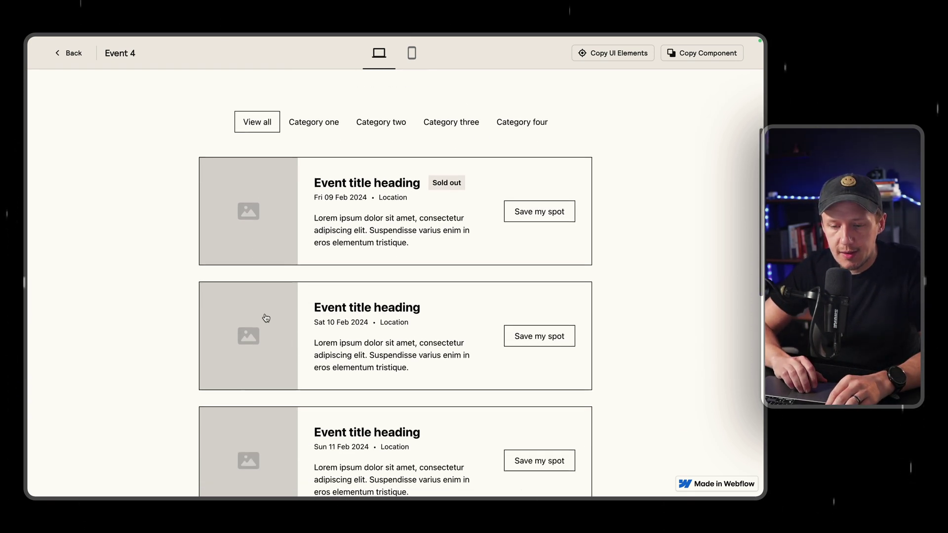
Switch to Webflow to check the empty feed area, return to Relume's Event 4 preview and review its layout
{"action": "mouse_move", "coordinate": [29, 267]}
{"action": "left_click", "coordinate": [69, 279]}
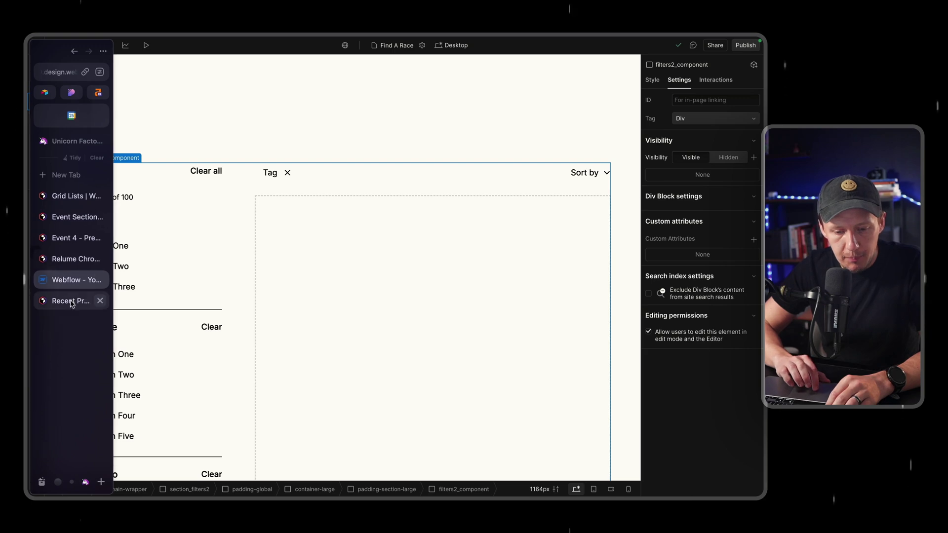
{"action": "left_click", "coordinate": [73, 239]}
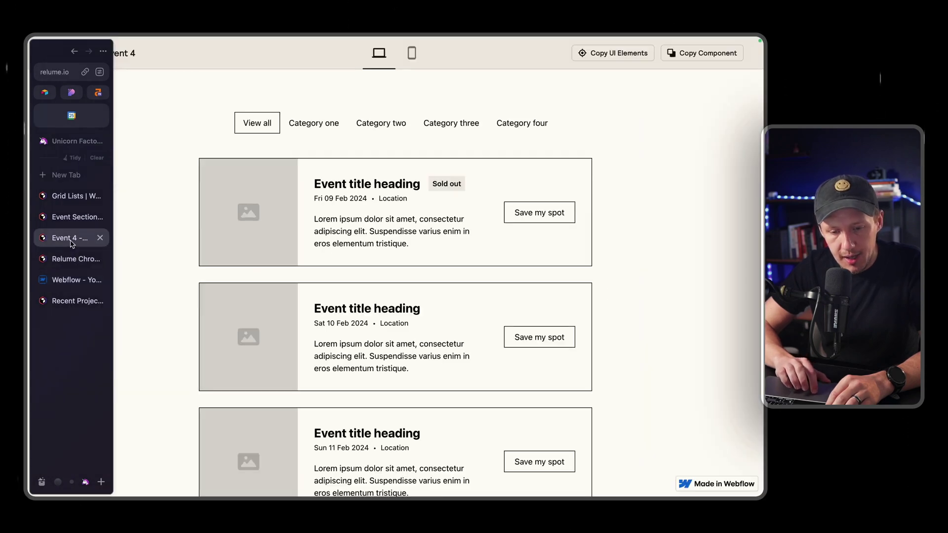
{"action": "scroll", "coordinate": [411, 144], "scroll_direction": "up", "scroll_amount": 3}
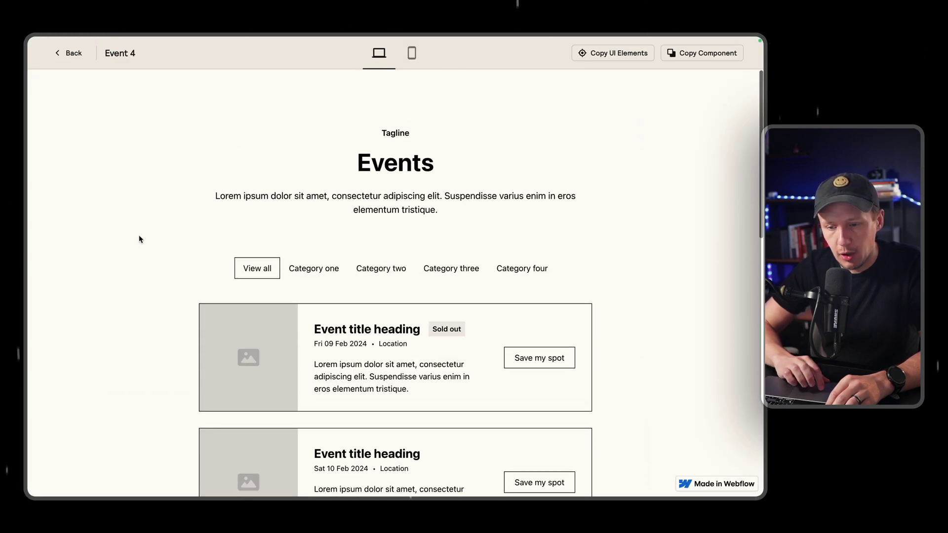
{"action": "scroll", "coordinate": [220, 390], "scroll_direction": "down", "scroll_amount": 4}
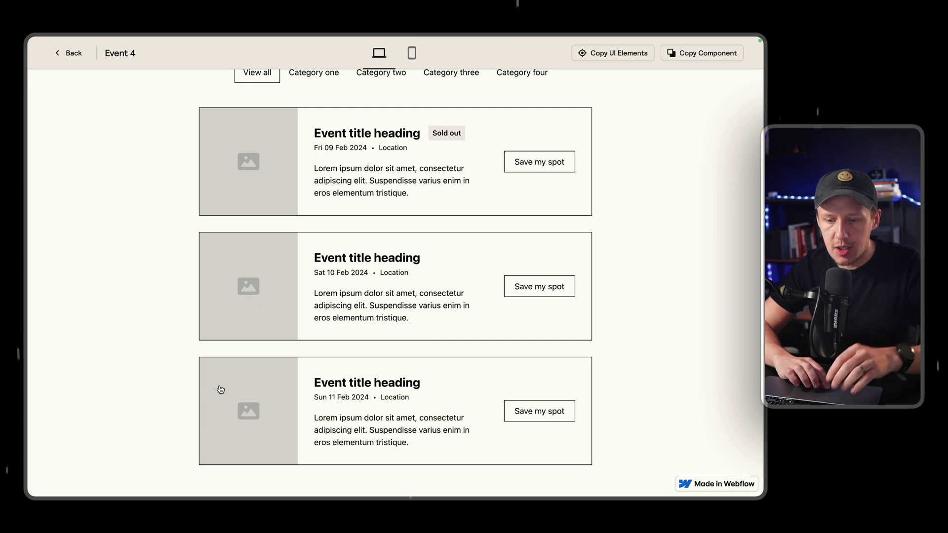
Copy the event4_list-wrapper element from Event 4, switch to Webflow and paste it into filters2_feed on the Find A Race page
{"action": "left_click", "coordinate": [606, 53]}
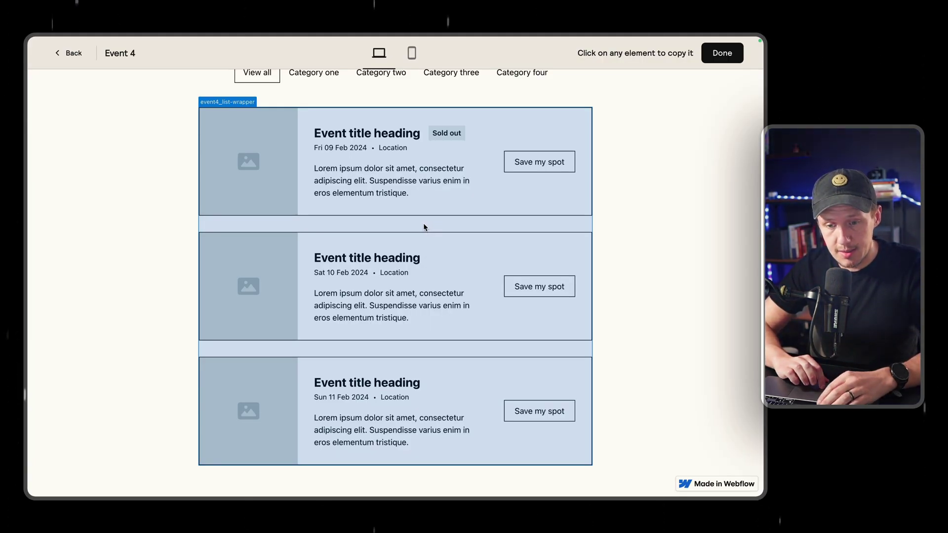
{"action": "left_click", "coordinate": [424, 227]}
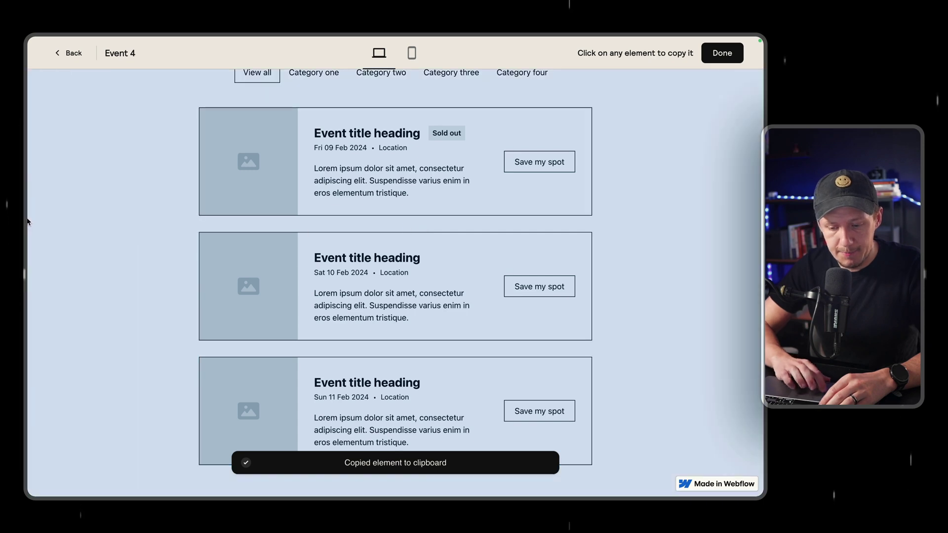
{"action": "mouse_move", "coordinate": [28, 222]}
{"action": "left_click", "coordinate": [70, 280]}
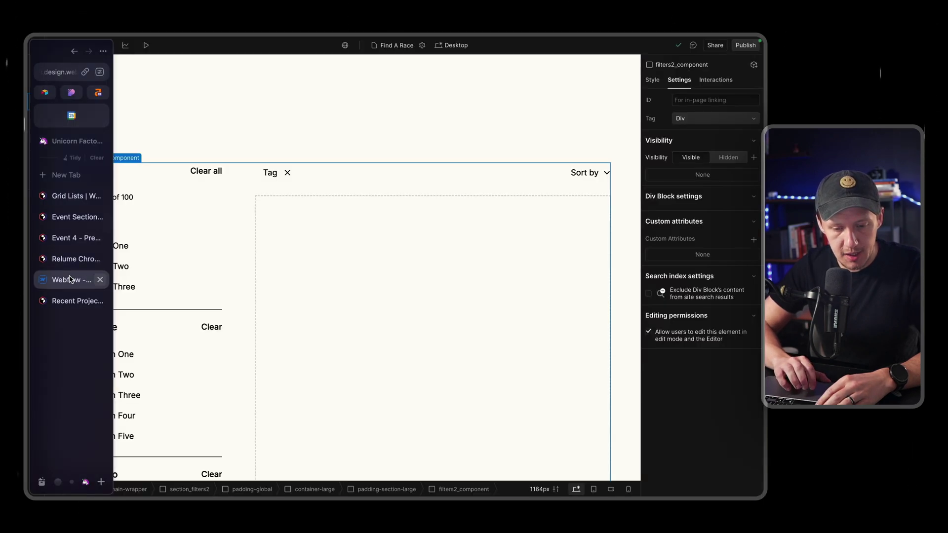
{"action": "left_click", "coordinate": [330, 266]}
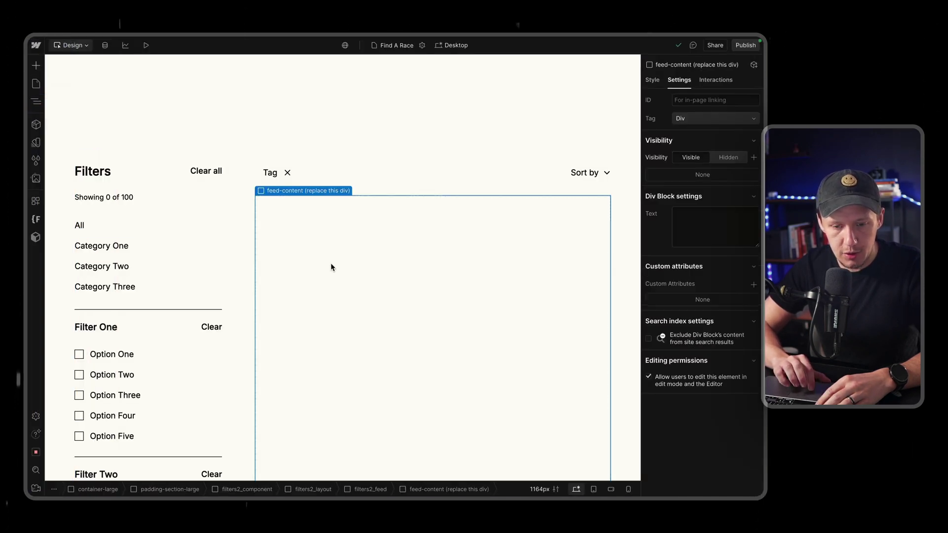
{"action": "left_click", "coordinate": [37, 102]}
{"action": "left_click", "coordinate": [128, 241]}
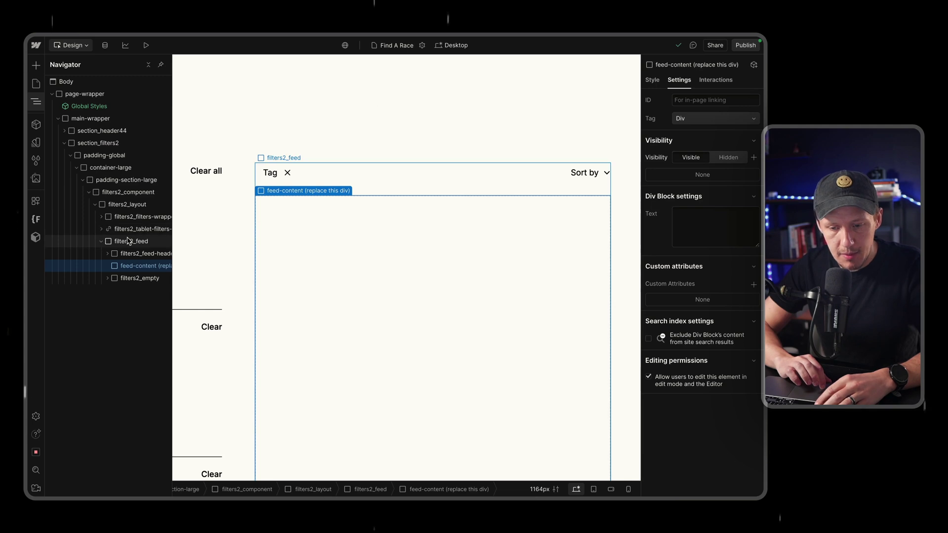
{"action": "key", "text": "super+v"}
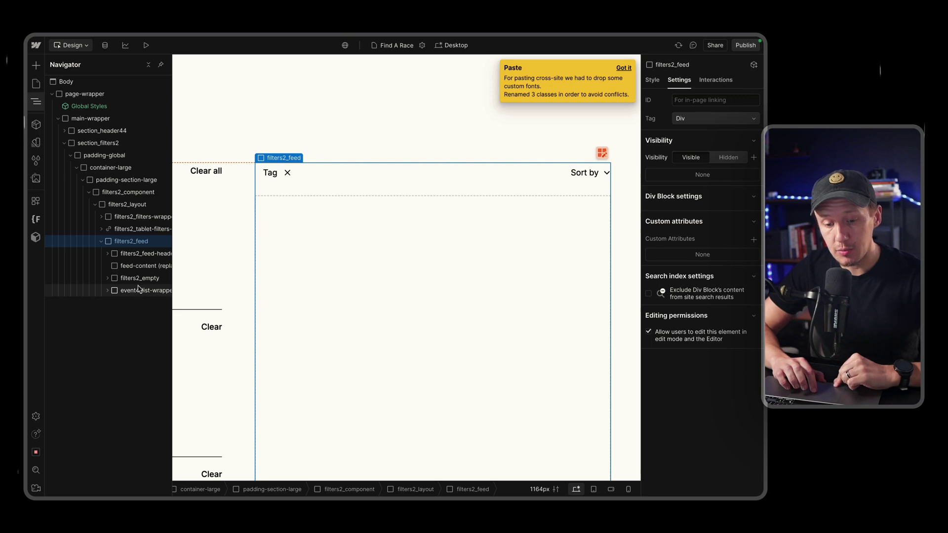
Move event4_list-wrapper directly below the feed header and delete the feed-content (replace this div) placeholder
{"action": "left_click_drag", "start_coordinate": [139, 289], "coordinate": [135, 265]}
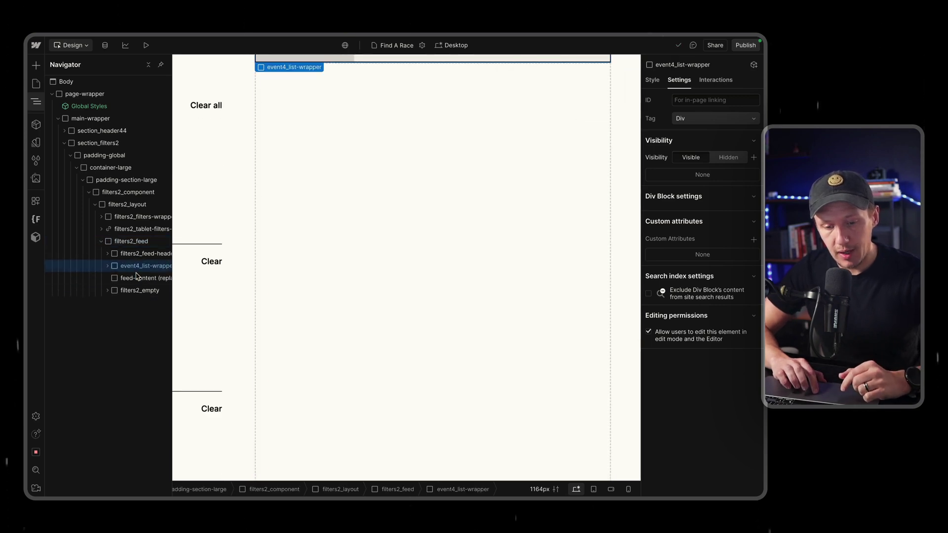
{"action": "left_click", "coordinate": [138, 278]}
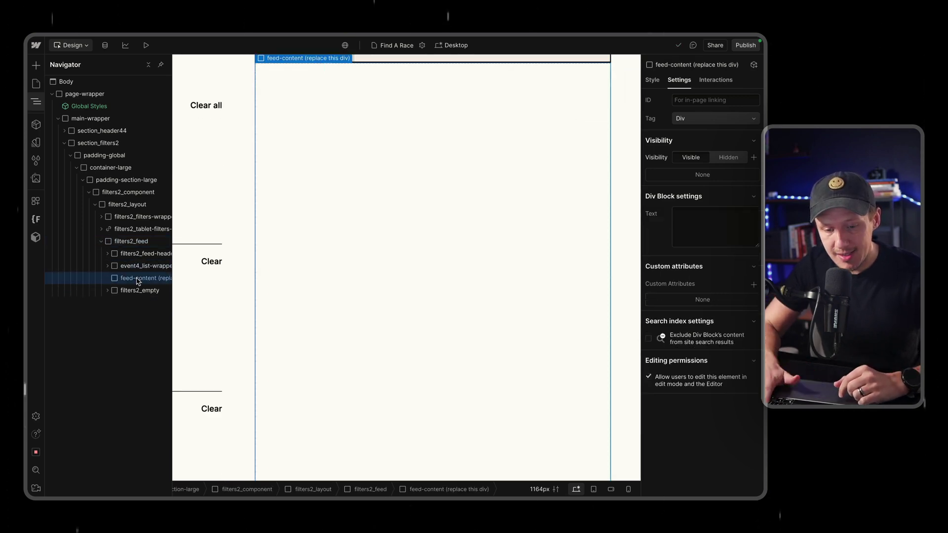
{"action": "key", "text": "Delete"}
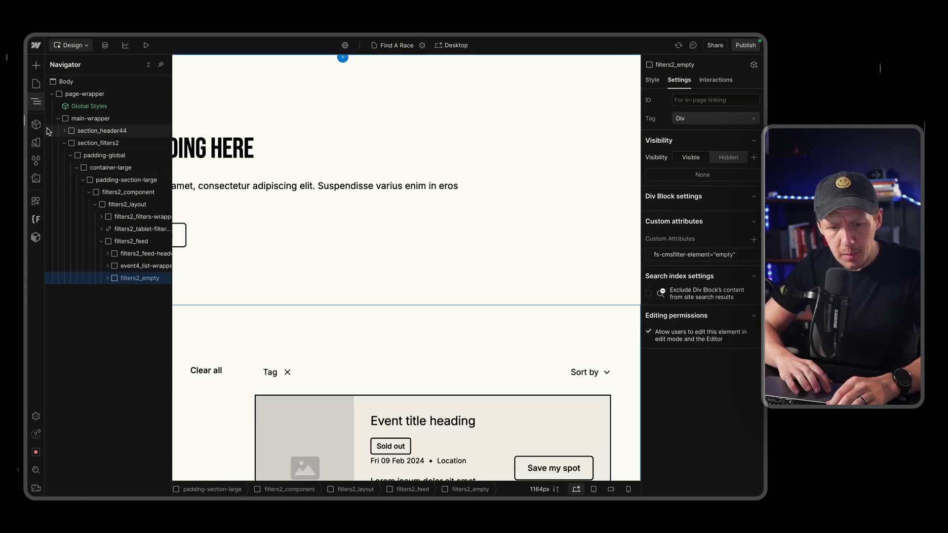
Preview the Find A Race page, examine the header, filters and event list together, and return to design mode
{"action": "key", "text": "z"}
{"action": "scroll", "coordinate": [306, 321], "scroll_direction": "down", "scroll_amount": 3}
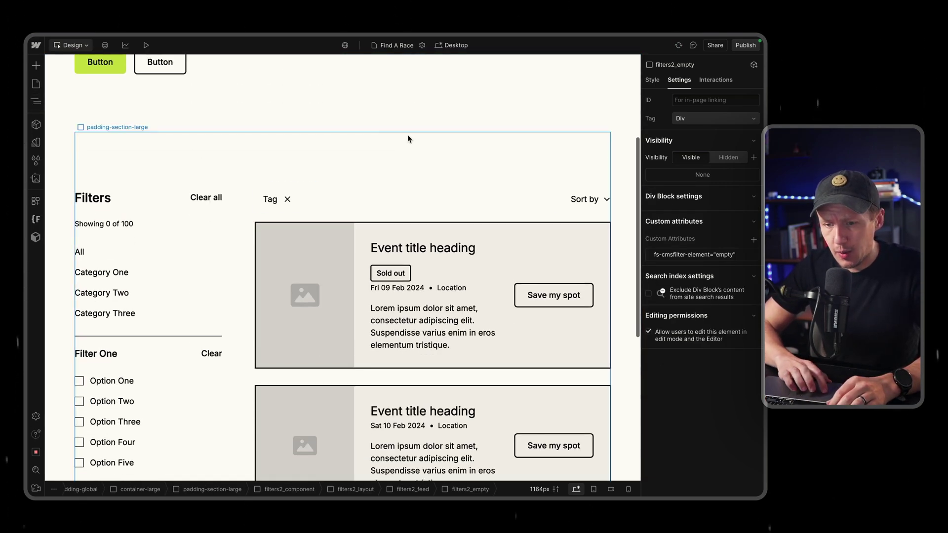
{"action": "left_click", "coordinate": [146, 45]}
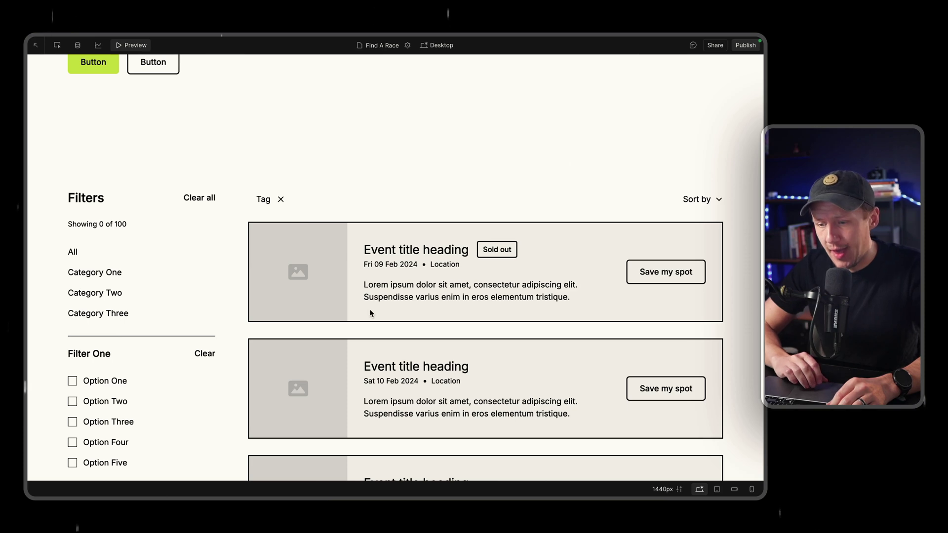
{"action": "scroll", "coordinate": [371, 314], "scroll_direction": "up", "scroll_amount": 4}
{"action": "scroll", "coordinate": [371, 313], "scroll_direction": "down", "scroll_amount": 4}
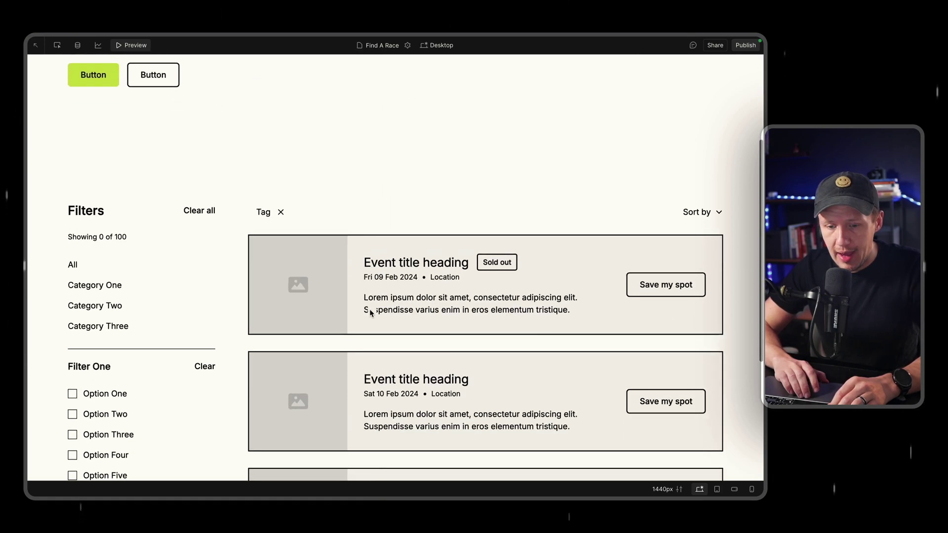
{"action": "scroll", "coordinate": [371, 313], "scroll_direction": "down", "scroll_amount": 5}
{"action": "scroll", "coordinate": [371, 321], "scroll_direction": "up", "scroll_amount": 5}
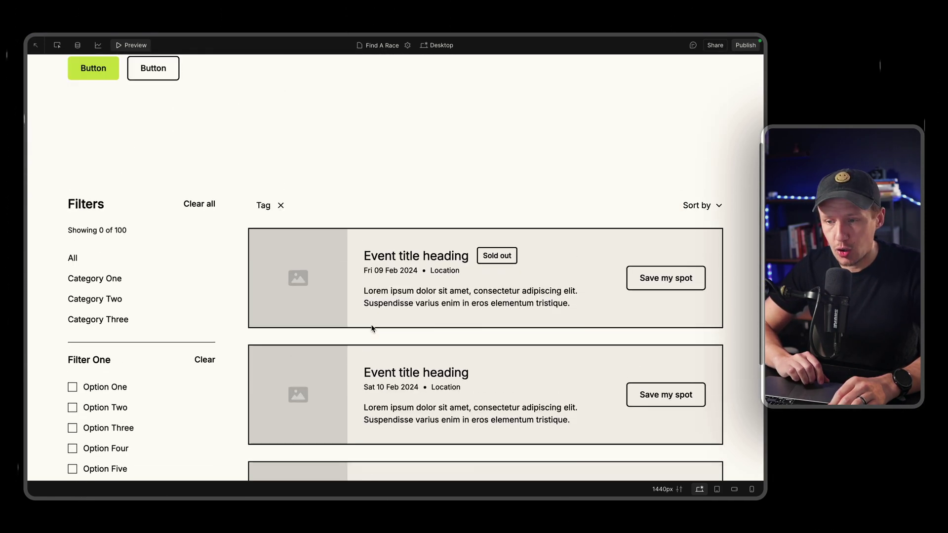
{"action": "scroll", "coordinate": [372, 328], "scroll_direction": "up", "scroll_amount": 4}
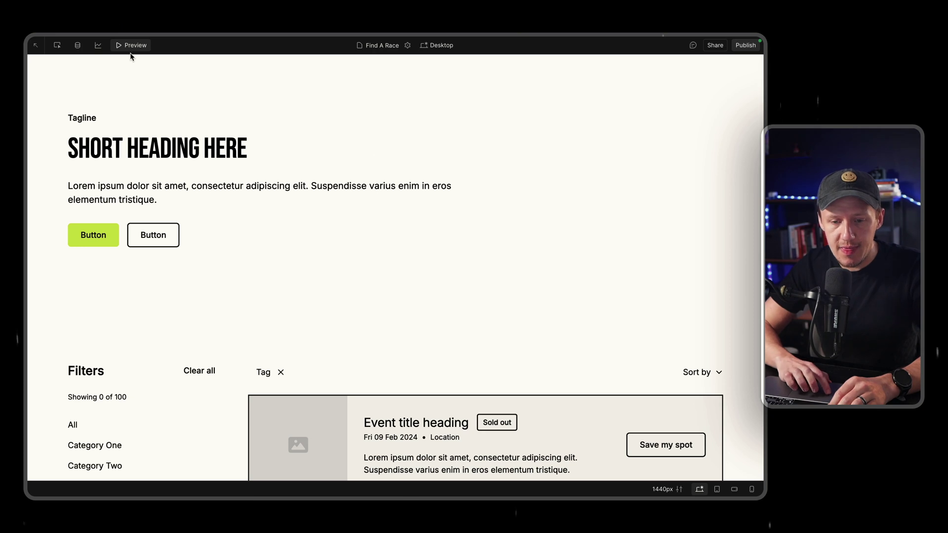
{"action": "left_click", "coordinate": [130, 46]}
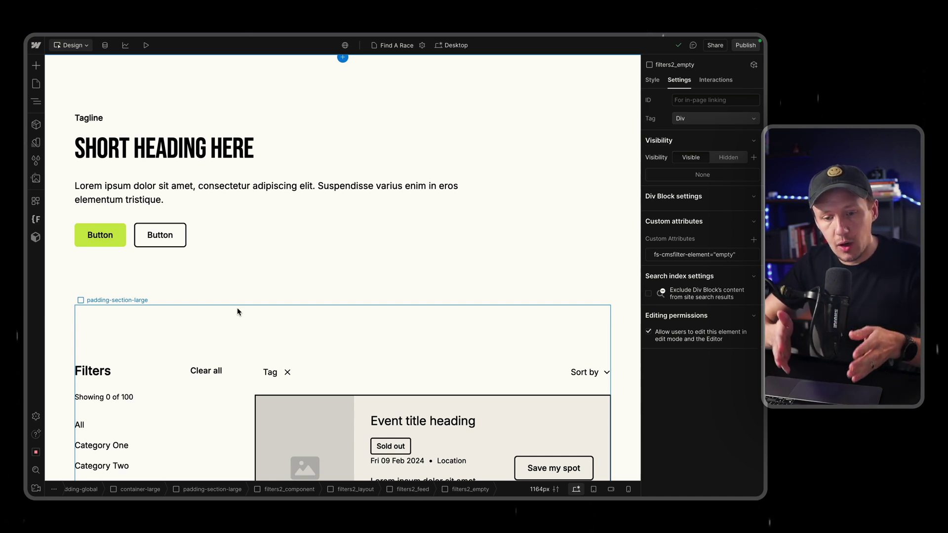
Look over the styled Find A Race page from the header and location and race type filters down to the footer
{"action": "left_click", "coordinate": [236, 305]}
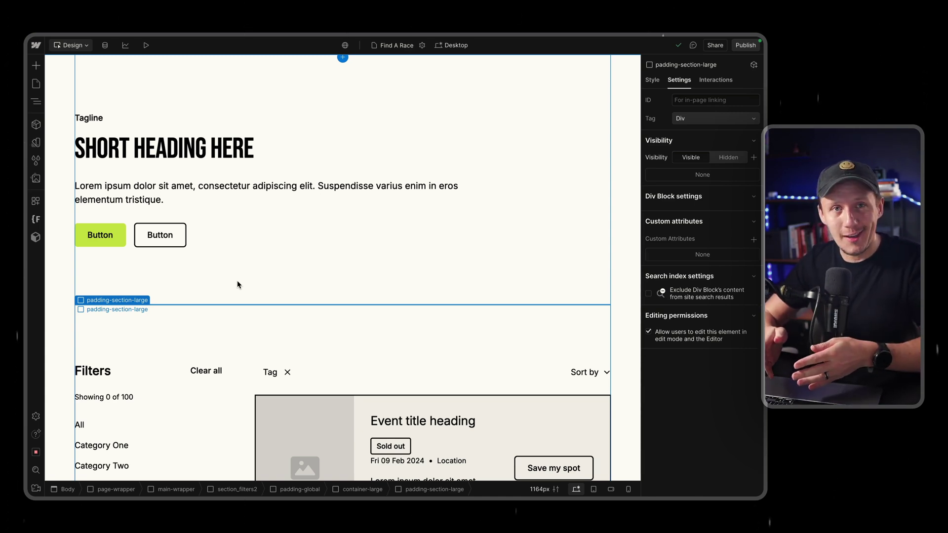
{"action": "key", "text": "ctrl+z"}
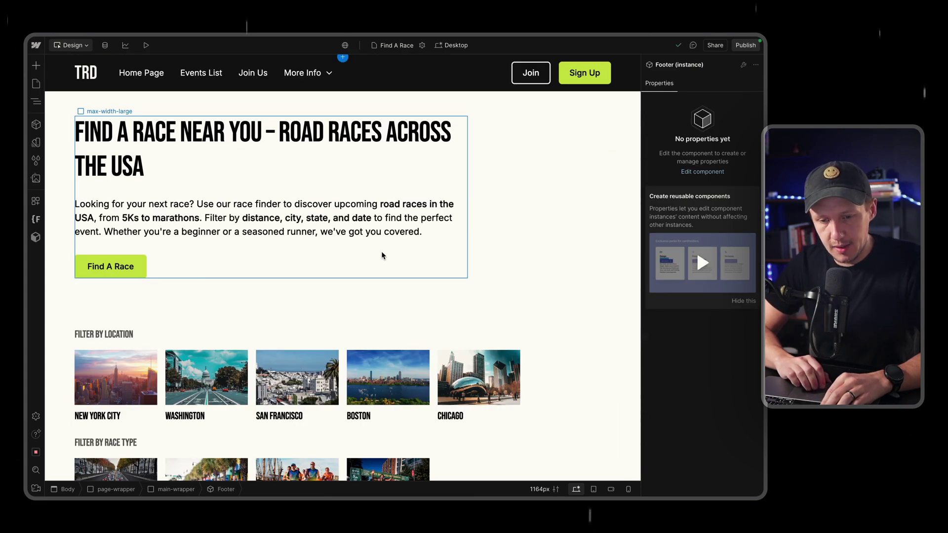
{"action": "scroll", "coordinate": [341, 285], "scroll_direction": "down", "scroll_amount": 15}
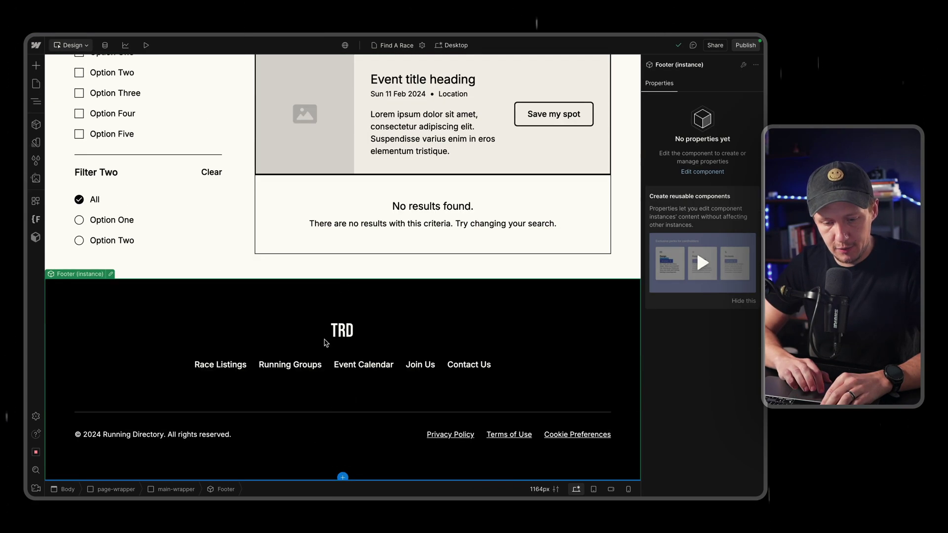
{"action": "scroll", "coordinate": [328, 338], "scroll_direction": "up", "scroll_amount": 15}
{"action": "scroll", "coordinate": [333, 332], "scroll_direction": "down", "scroll_amount": 2}
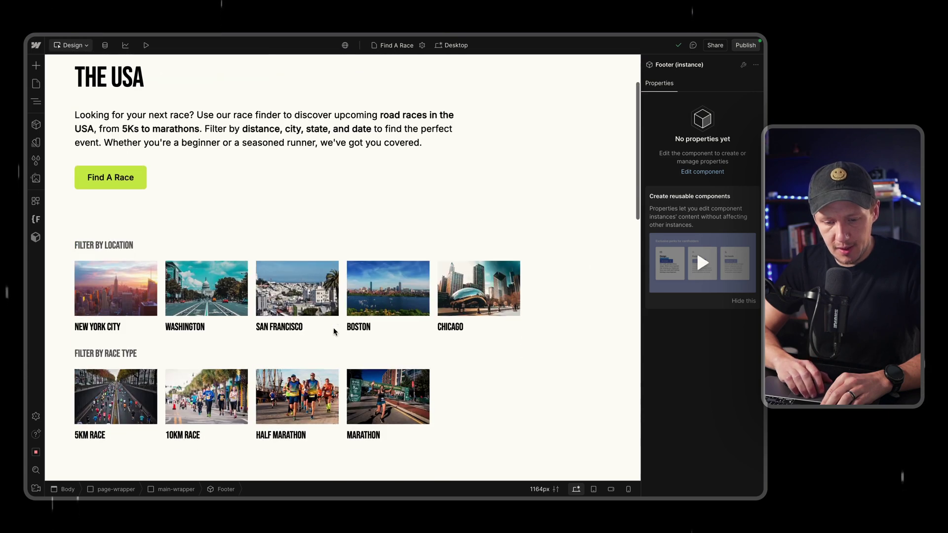
{"action": "scroll", "coordinate": [333, 331], "scroll_direction": "down", "scroll_amount": 2}
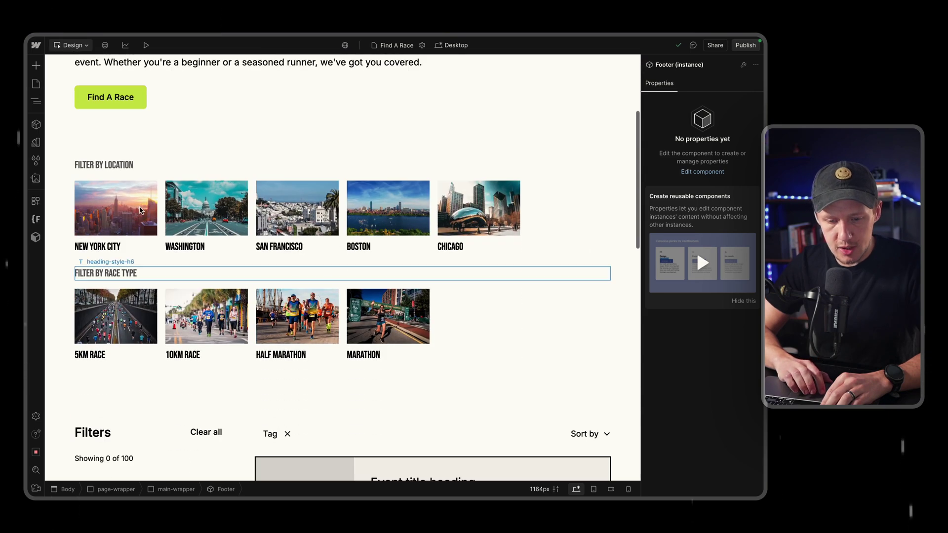
Select the section_listings-navigation section in the page structure and collapse its nested elements
{"action": "left_click", "coordinate": [67, 158]}
{"action": "key", "text": "z"}
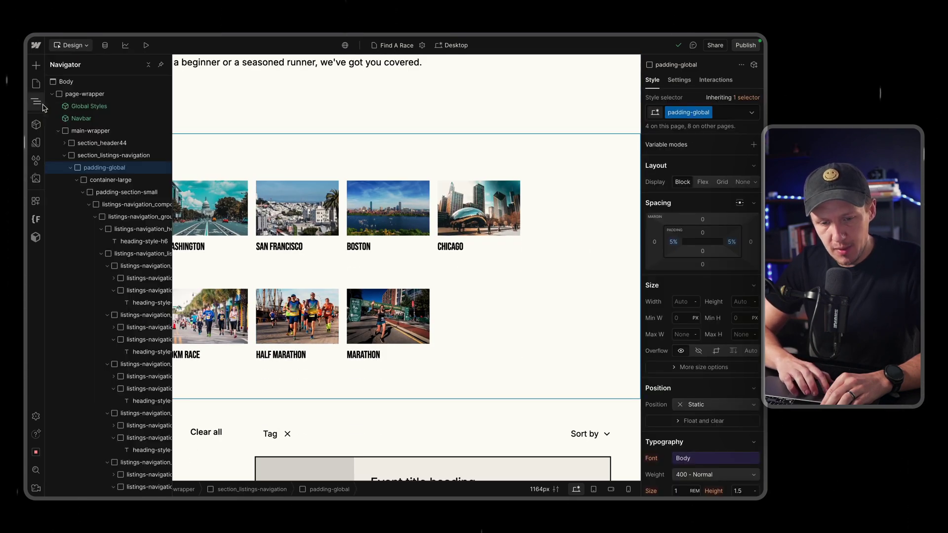
{"action": "left_click", "coordinate": [65, 156]}
{"action": "left_click", "coordinate": [104, 156]}
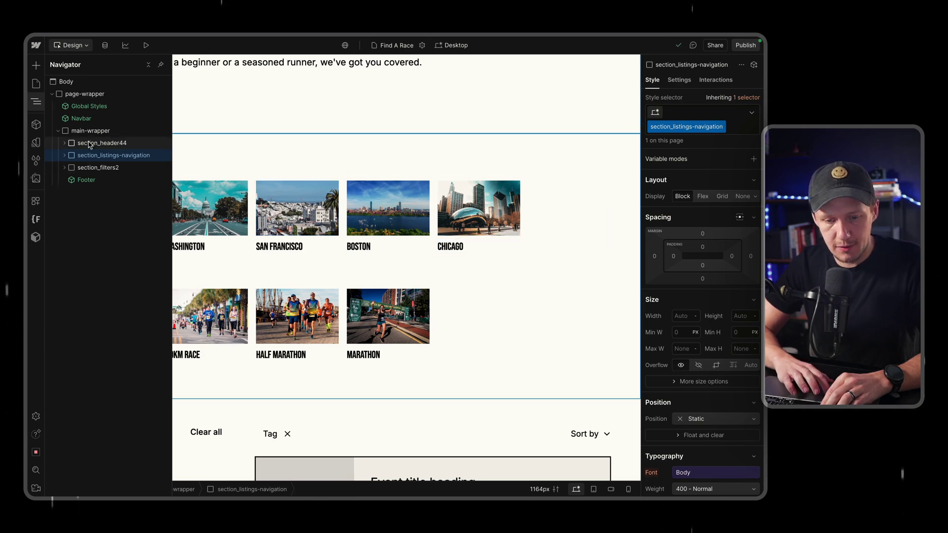
Look over the filter sidebar, tag and sort row, and event list below the race type images on the Find A Race page
{"action": "key", "text": "z"}
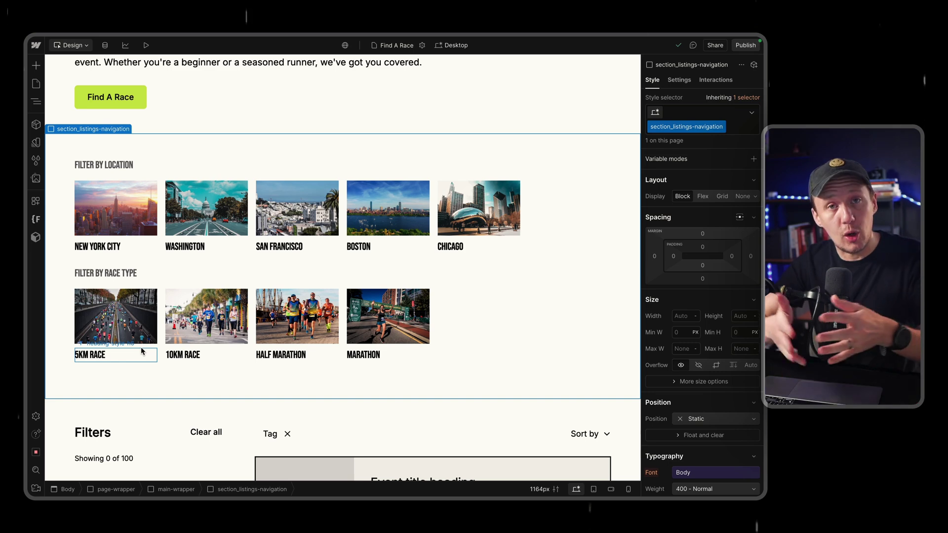
{"action": "scroll", "coordinate": [217, 298], "scroll_direction": "down", "scroll_amount": 5}
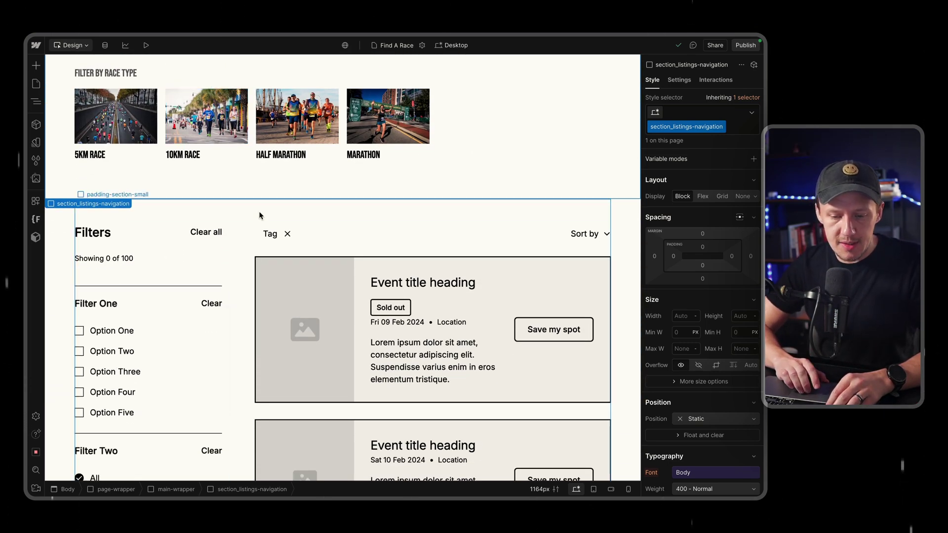
{"action": "scroll", "coordinate": [260, 214], "scroll_direction": "down", "scroll_amount": 3}
{"action": "scroll", "coordinate": [260, 215], "scroll_direction": "down", "scroll_amount": 2}
{"action": "scroll", "coordinate": [259, 215], "scroll_direction": "up", "scroll_amount": 2}
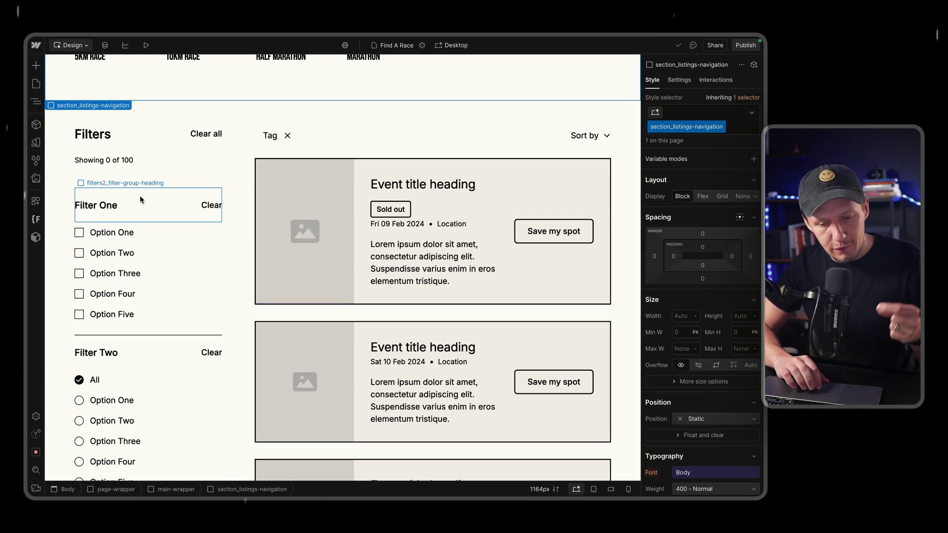
{"action": "scroll", "coordinate": [142, 197], "scroll_direction": "up", "scroll_amount": 5}
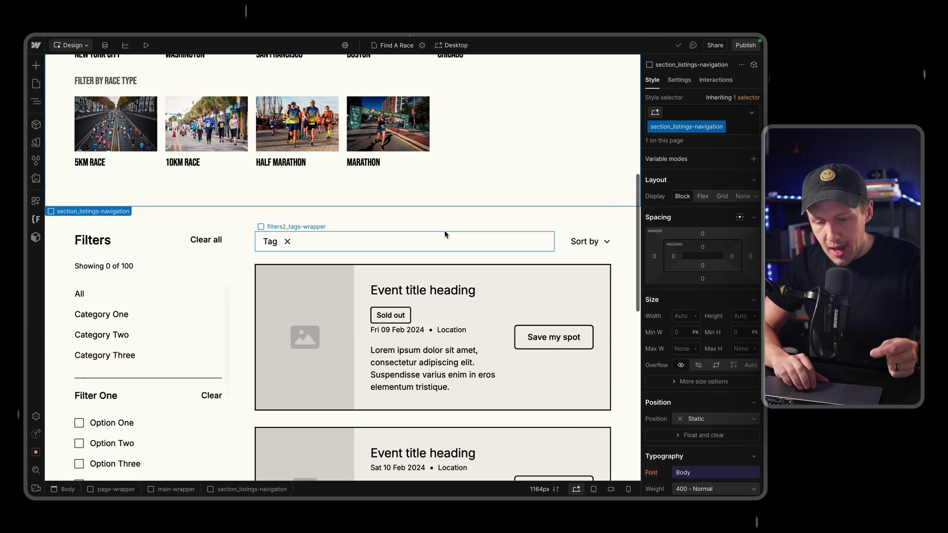
{"action": "scroll", "coordinate": [445, 235], "scroll_direction": "down", "scroll_amount": 5}
{"action": "scroll", "coordinate": [445, 235], "scroll_direction": "up", "scroll_amount": 2}
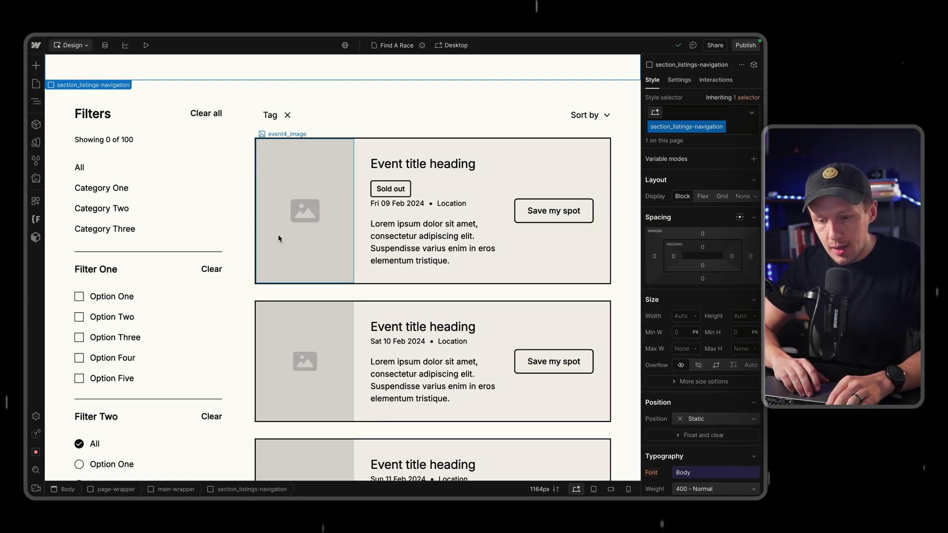
{"action": "scroll", "coordinate": [277, 234], "scroll_direction": "up", "scroll_amount": 1}
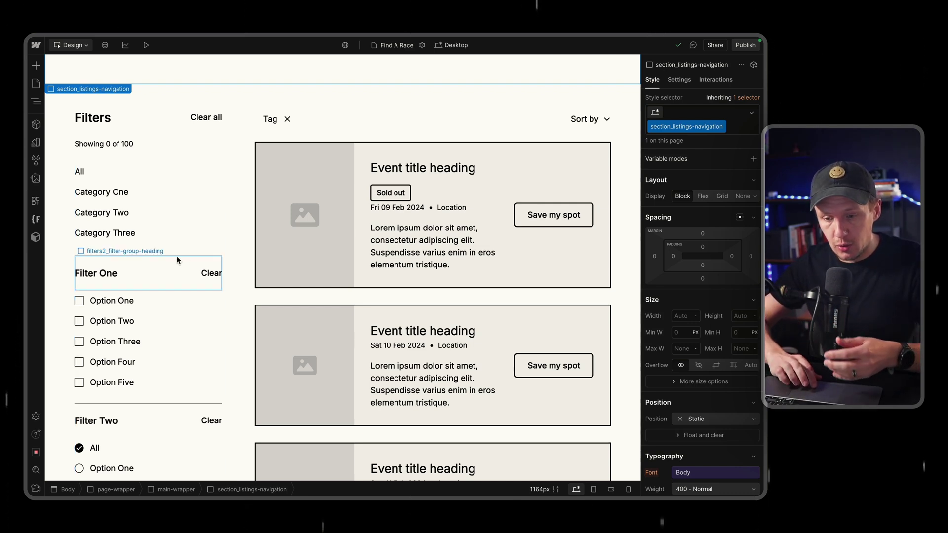
{"action": "scroll", "coordinate": [158, 354], "scroll_direction": "down", "scroll_amount": 1}
{"action": "scroll", "coordinate": [158, 354], "scroll_direction": "down", "scroll_amount": 3}
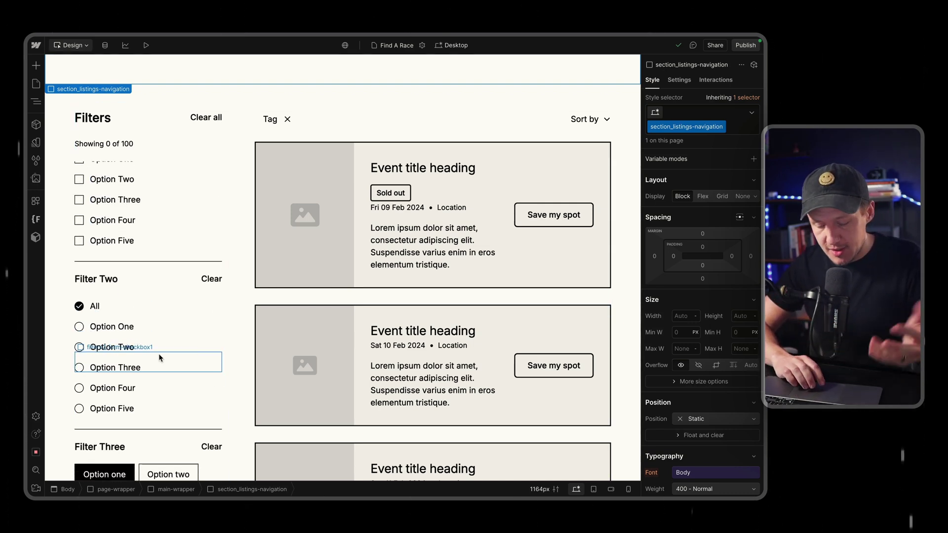
{"action": "scroll", "coordinate": [468, 229], "scroll_direction": "up", "scroll_amount": 1}
{"action": "scroll", "coordinate": [468, 229], "scroll_direction": "up", "scroll_amount": 1}
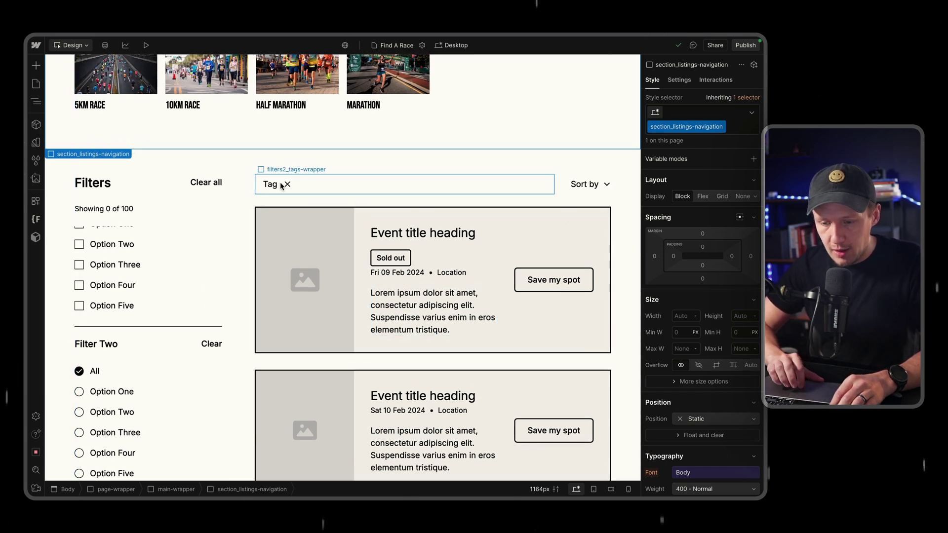
Replace the placeholder image in the first event card with the marathon runners photo rN78O6UgdkE.jpg
{"action": "left_click", "coordinate": [301, 244]}
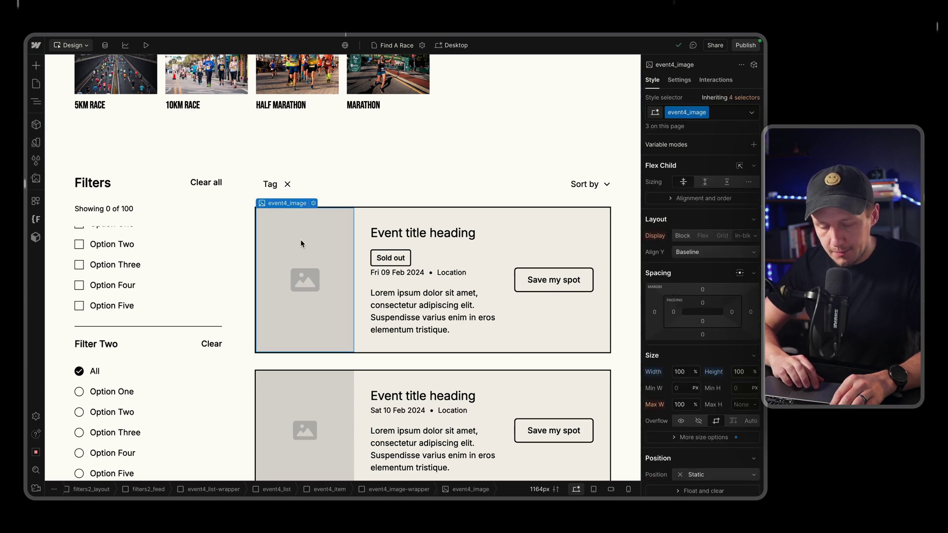
{"action": "left_click", "coordinate": [314, 203]}
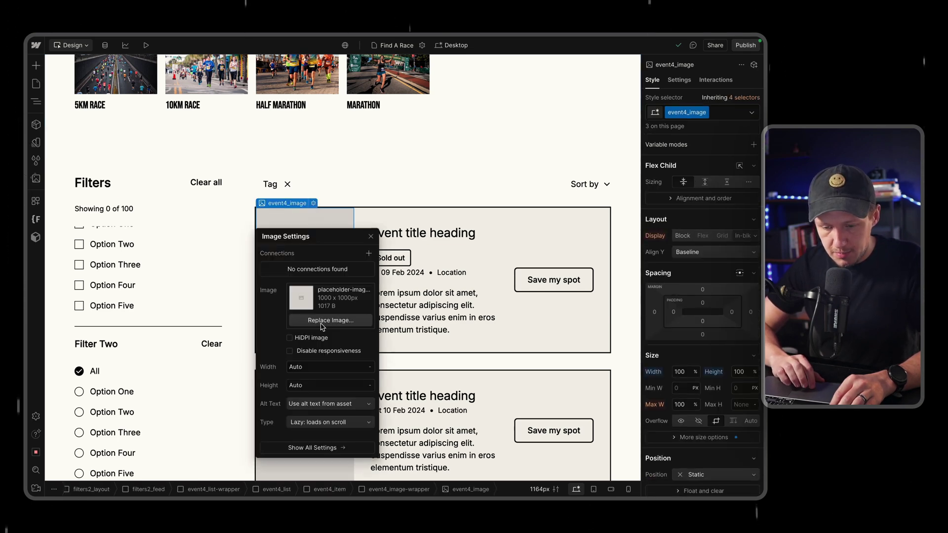
{"action": "left_click", "coordinate": [325, 321]}
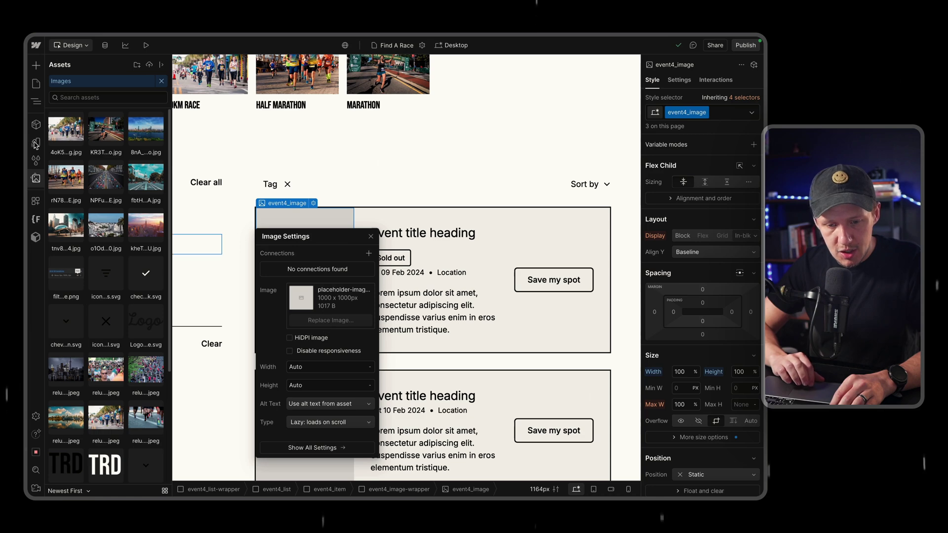
{"action": "left_click", "coordinate": [70, 183]}
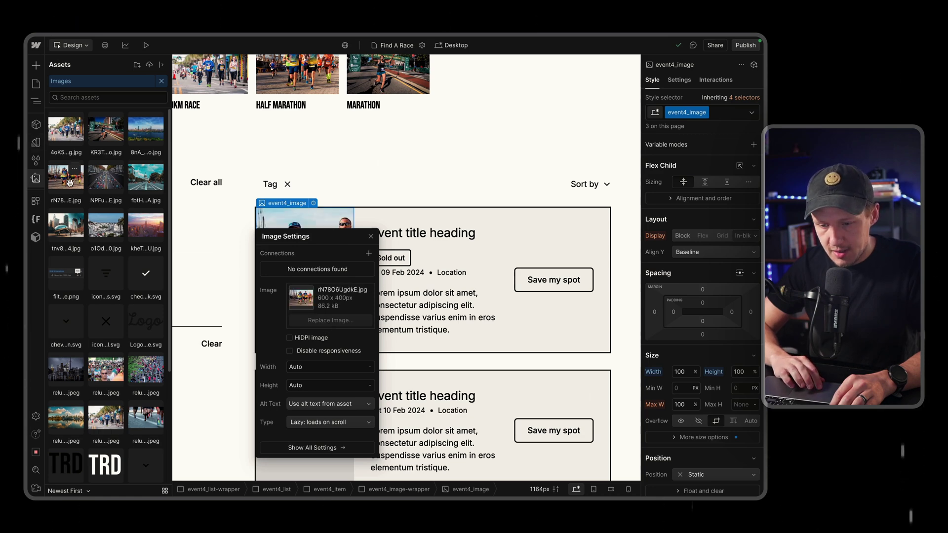
{"action": "left_click", "coordinate": [371, 237]}
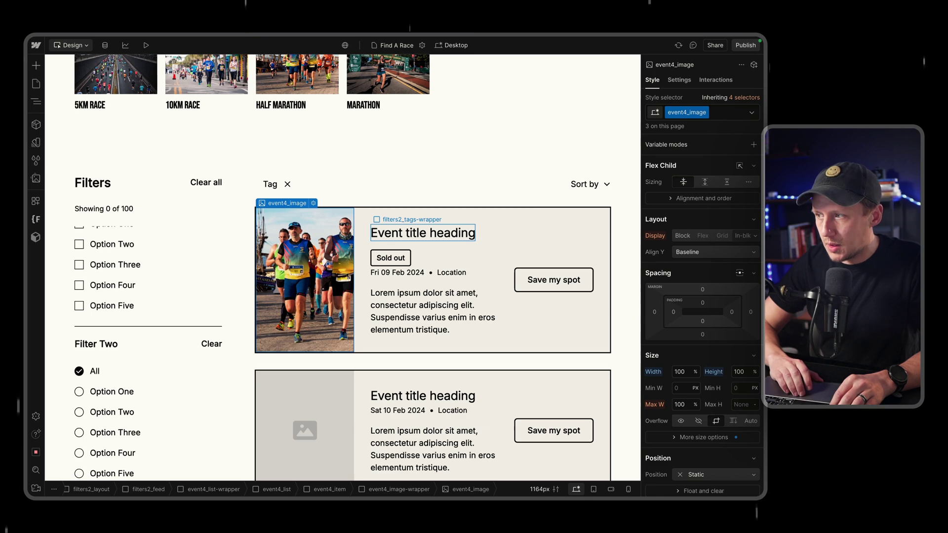
Change the first event card's title to "Manhattan 5k Running Race"
{"action": "left_click", "coordinate": [440, 236]}
{"action": "double_click", "coordinate": [439, 234]}
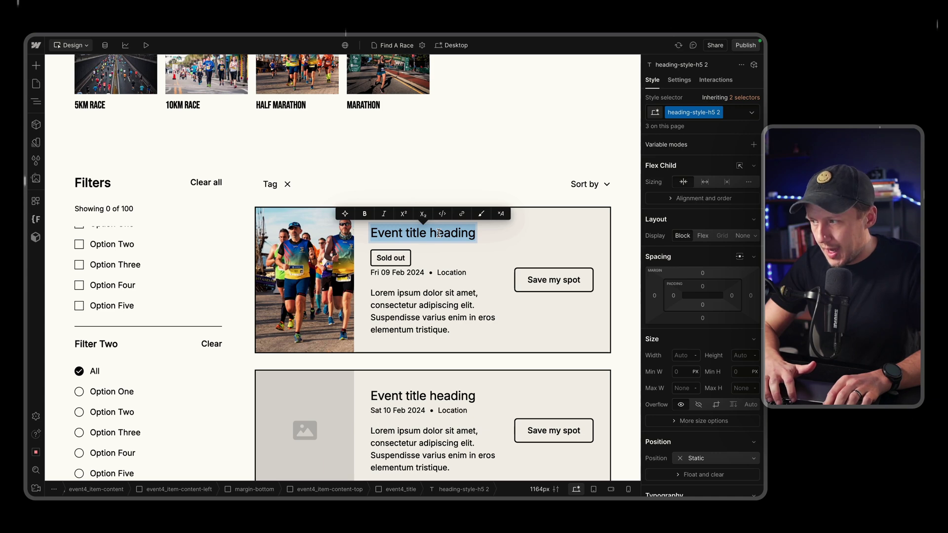
{"action": "type", "text": "M"}
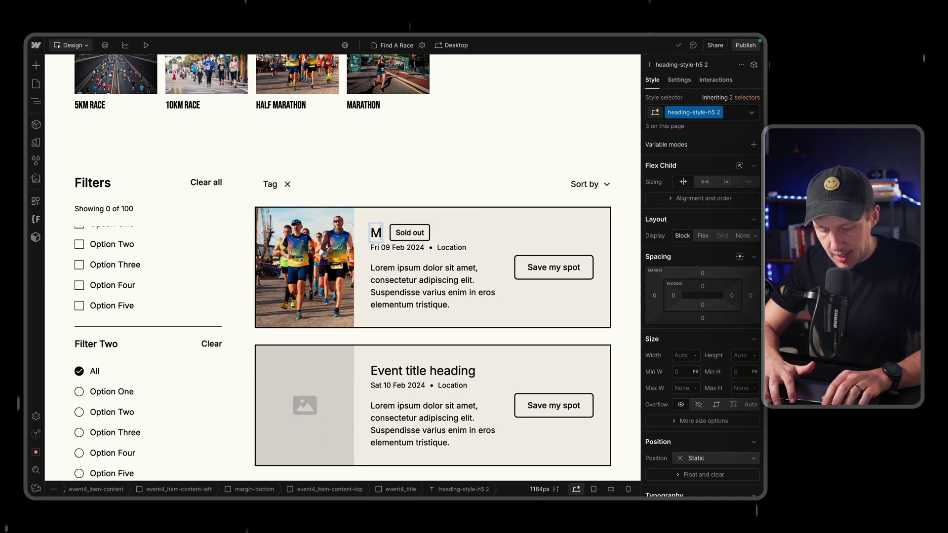
{"action": "type", "text": "antattan"}
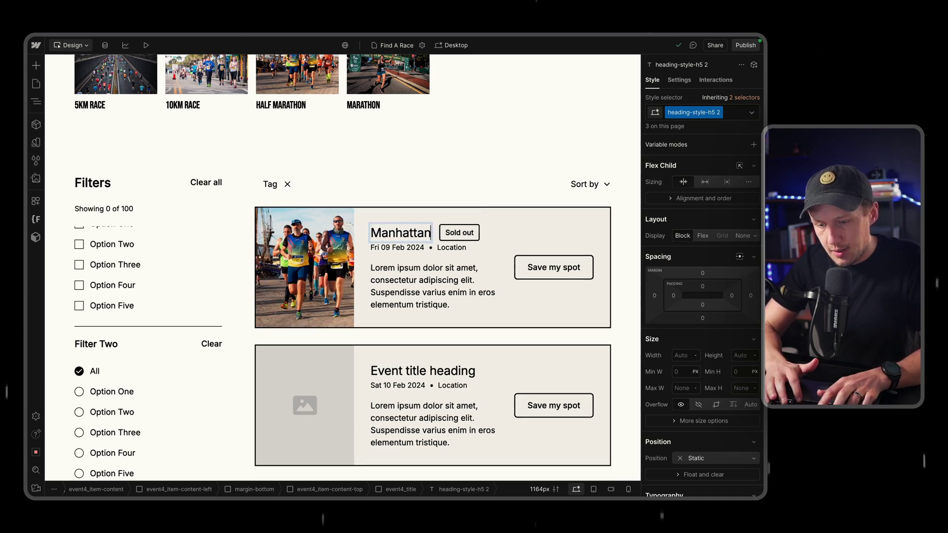
{"action": "type", "text": " 5k Ra"}
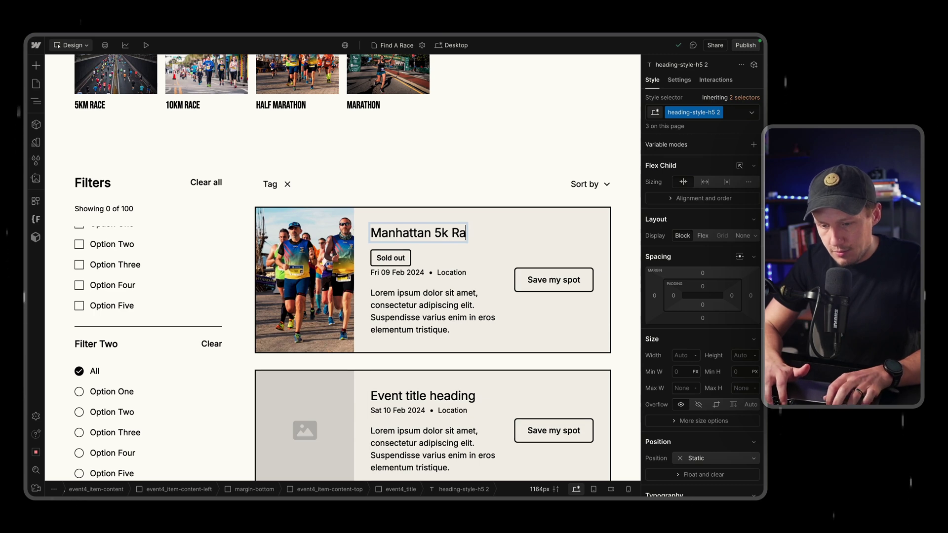
{"action": "key", "text": "BackSpace"}
{"action": "type", "text": "unning Race"}
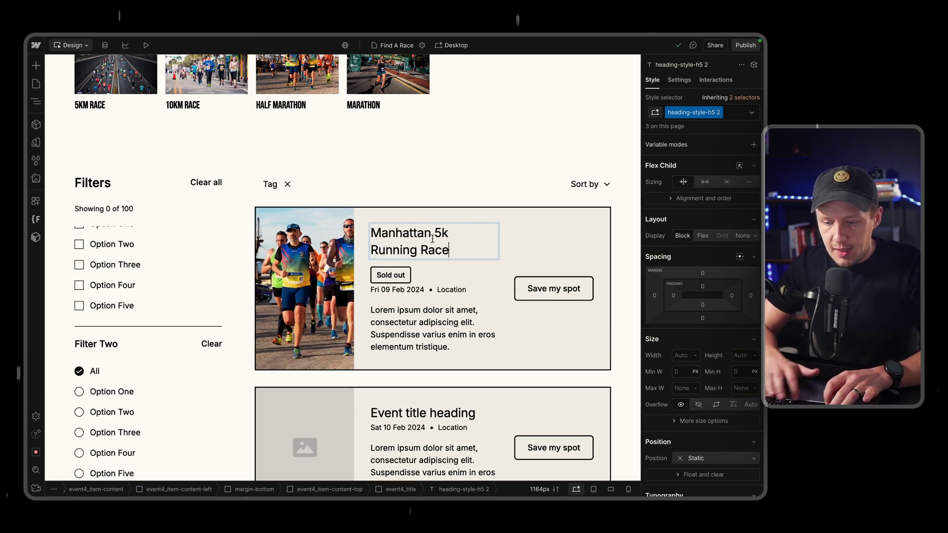
{"action": "key", "text": "Escape"}
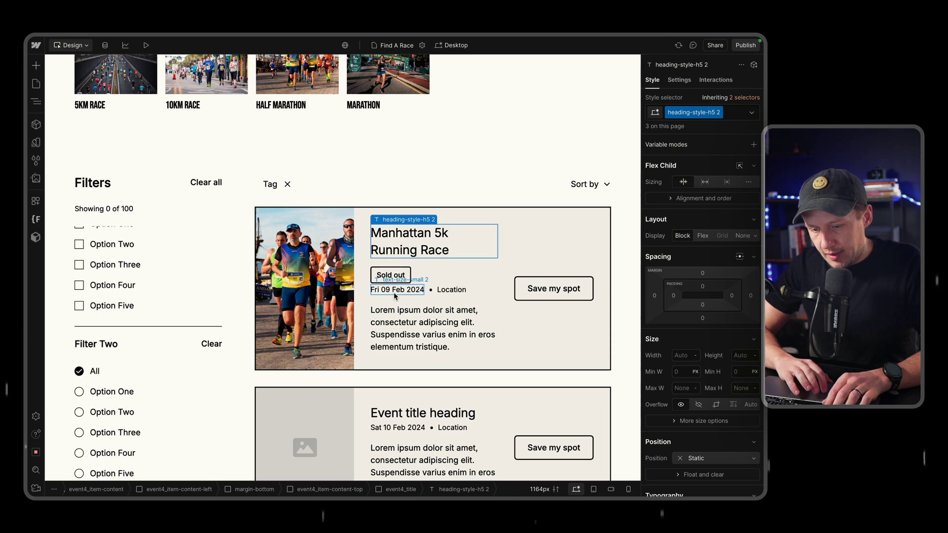
Set the first event card's location text to "Central Park, New York City" and make its event4_date-wrapper flex layout wrap
{"action": "left_click", "coordinate": [462, 293]}
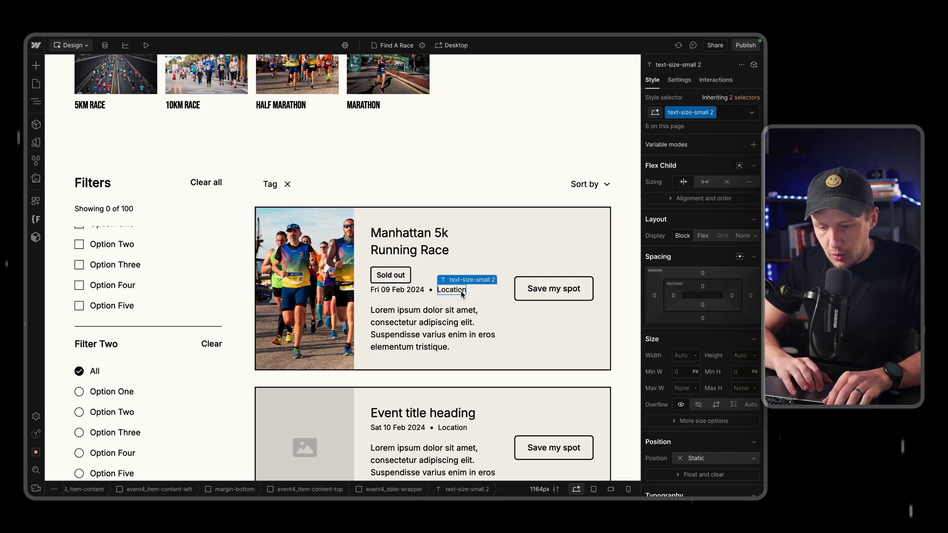
{"action": "double_click", "coordinate": [455, 289]}
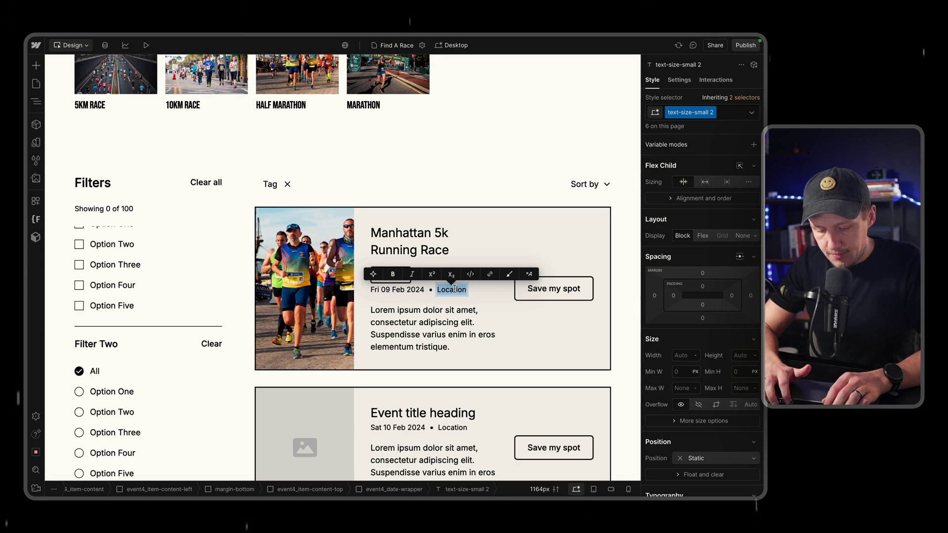
{"action": "type", "text": "Central Pra"}
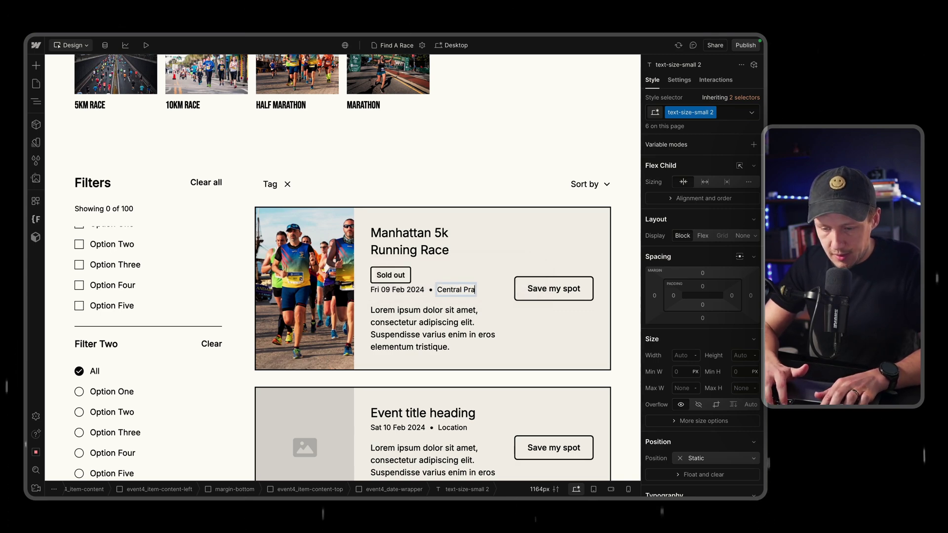
{"action": "type", "text": "rk, New Yourk"}
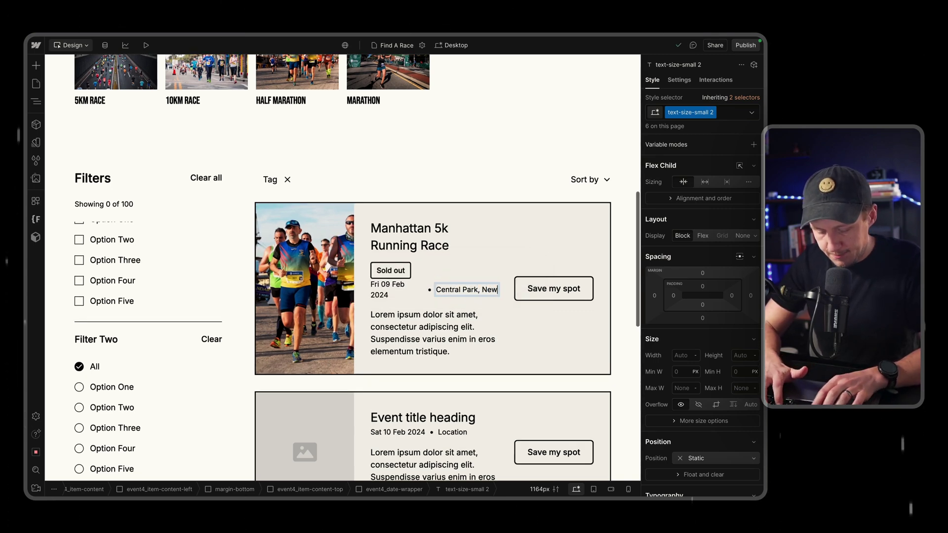
{"action": "key", "text": "BackSpace"}
{"action": "key", "text": "BackSpace"}
{"action": "key", "text": "BackSpace"}
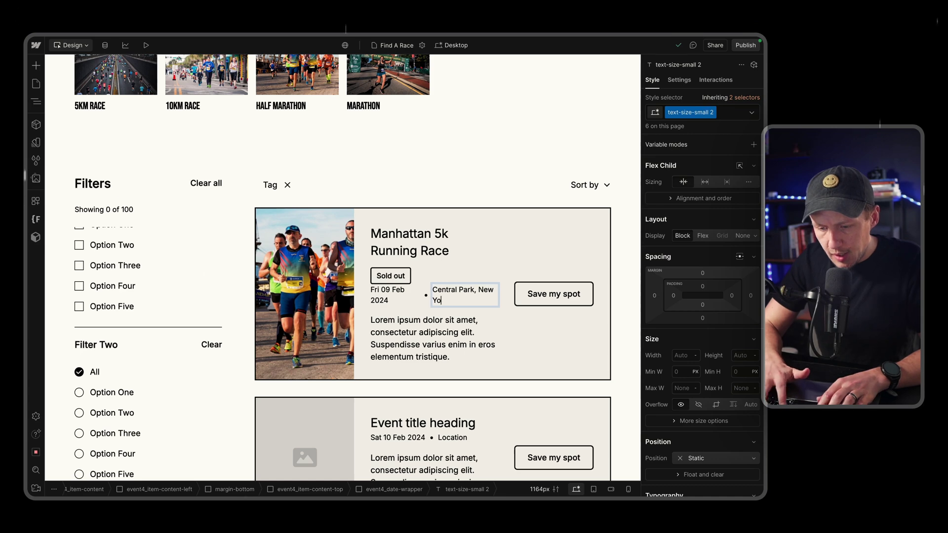
{"action": "type", "text": "rk City"}
{"action": "key", "text": "Escape"}
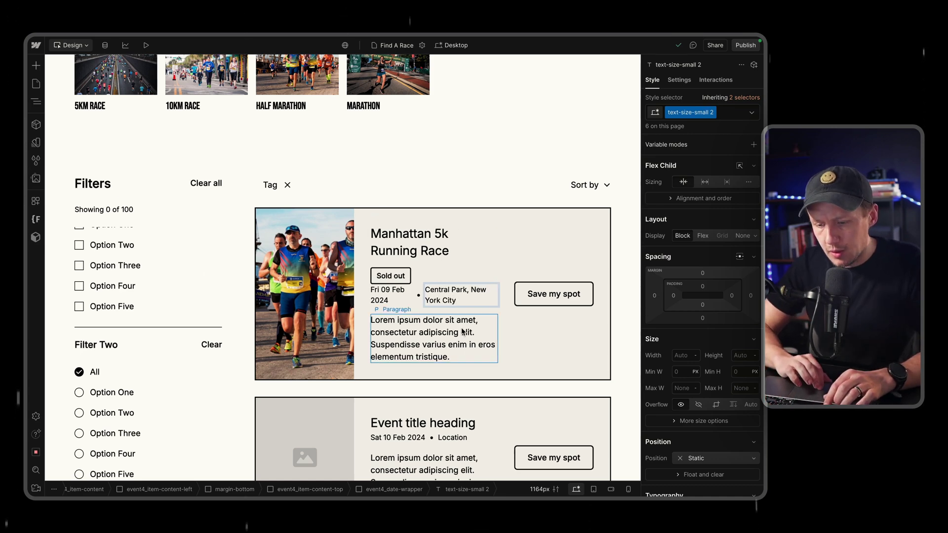
{"action": "left_click", "coordinate": [415, 304]}
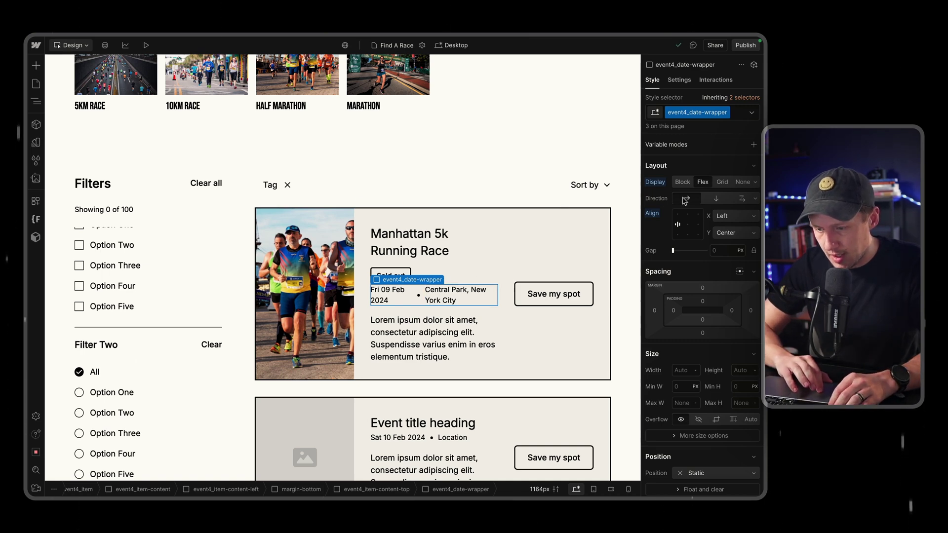
{"action": "left_click", "coordinate": [741, 200]}
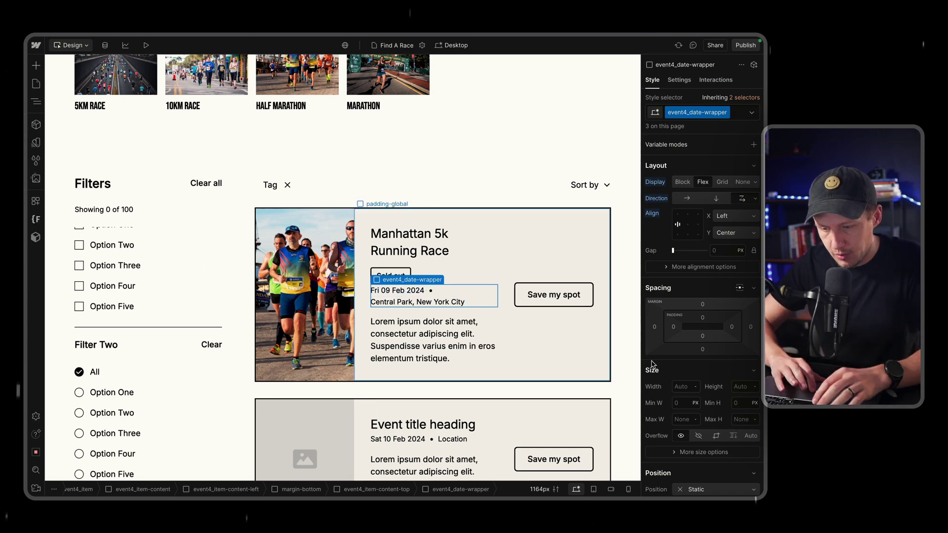
Delete the lorem ipsum paragraph and the Sold out tag from the first event card
{"action": "left_click", "coordinate": [455, 336]}
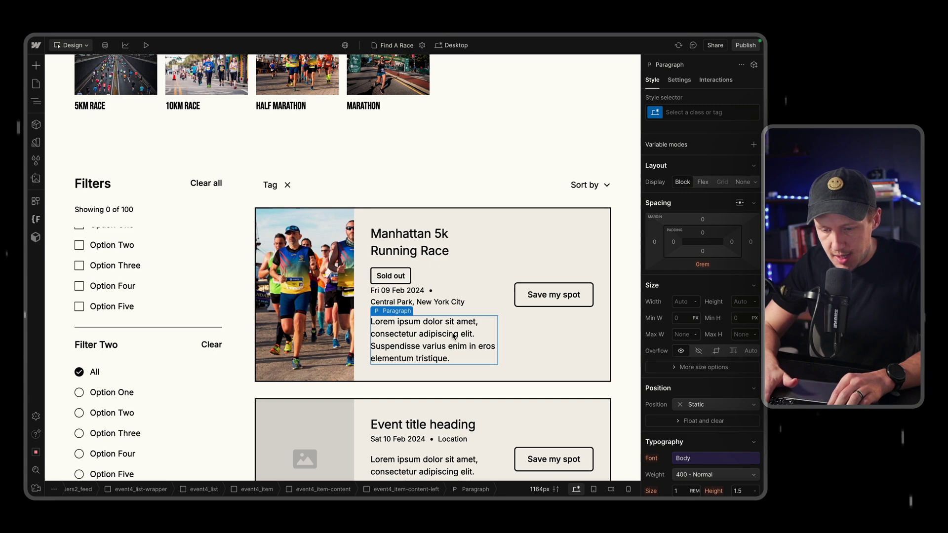
{"action": "key", "text": "Delete"}
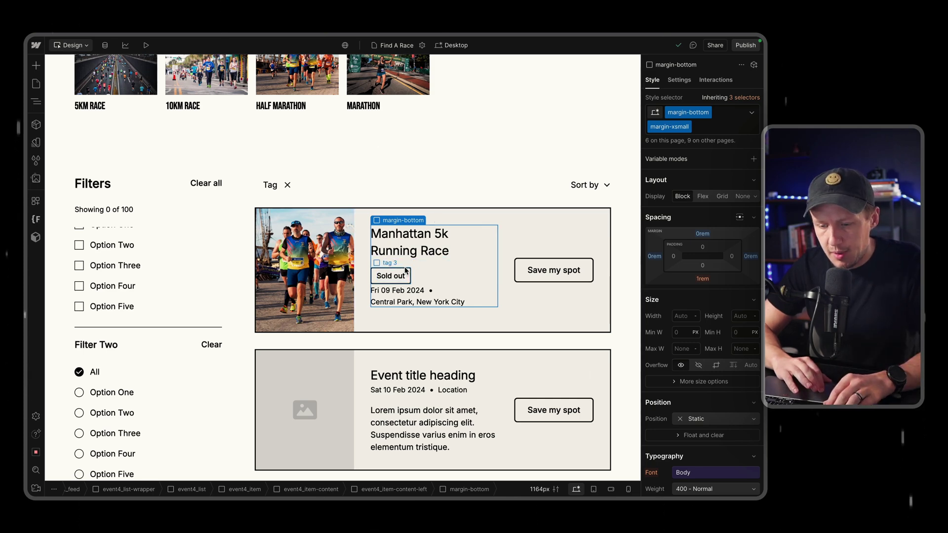
{"action": "left_click", "coordinate": [406, 271]}
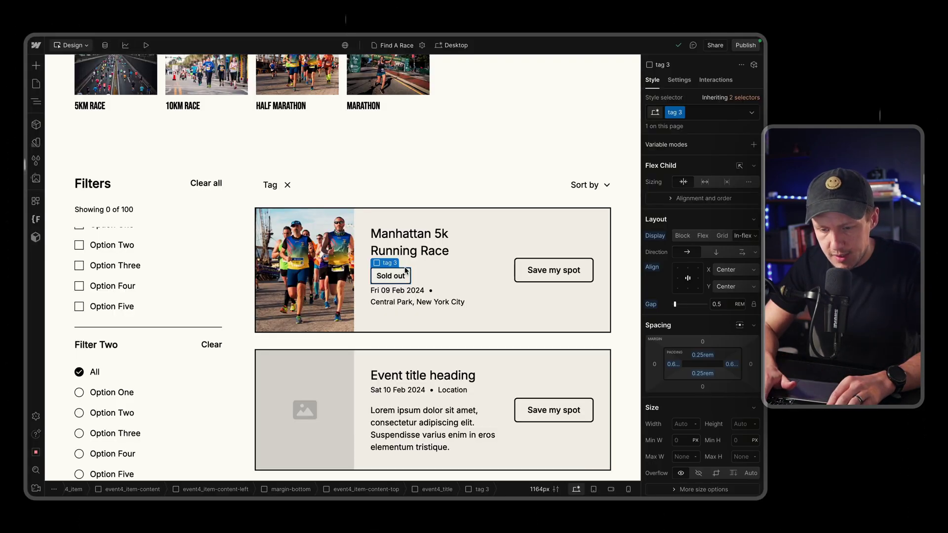
{"action": "key", "text": "Delete"}
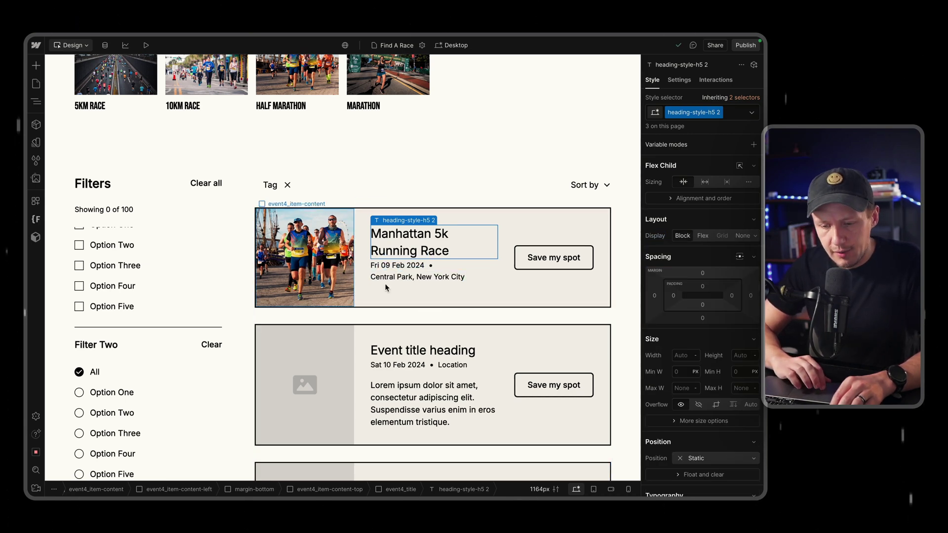
Replace the heading-style-h5 2 class on the first event card's title with heading-style-h6
{"action": "left_click", "coordinate": [732, 115]}
{"action": "key", "text": "BackSpace"}
{"action": "type", "text": "heaadin"}
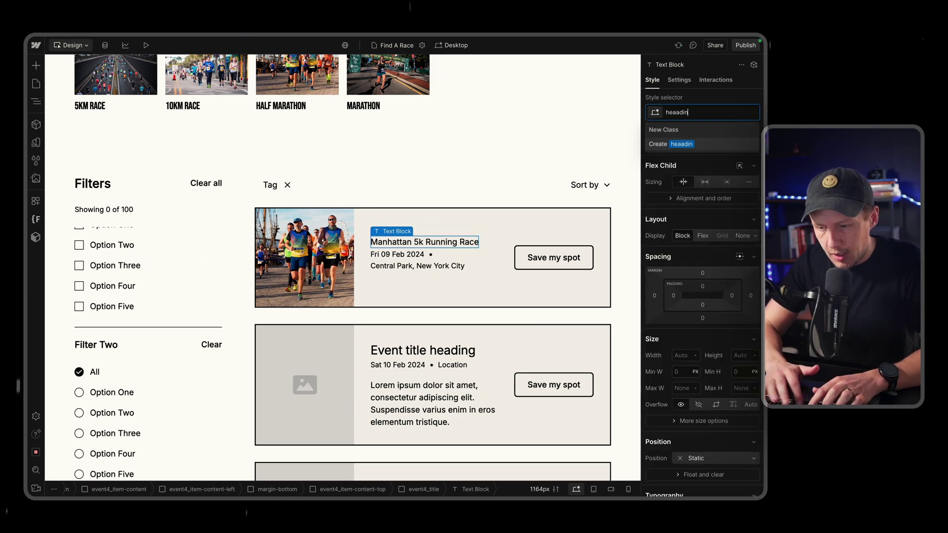
{"action": "key", "text": "BackSpace"}
{"action": "key", "text": "BackSpace"}
{"action": "key", "text": "BackSpace"}
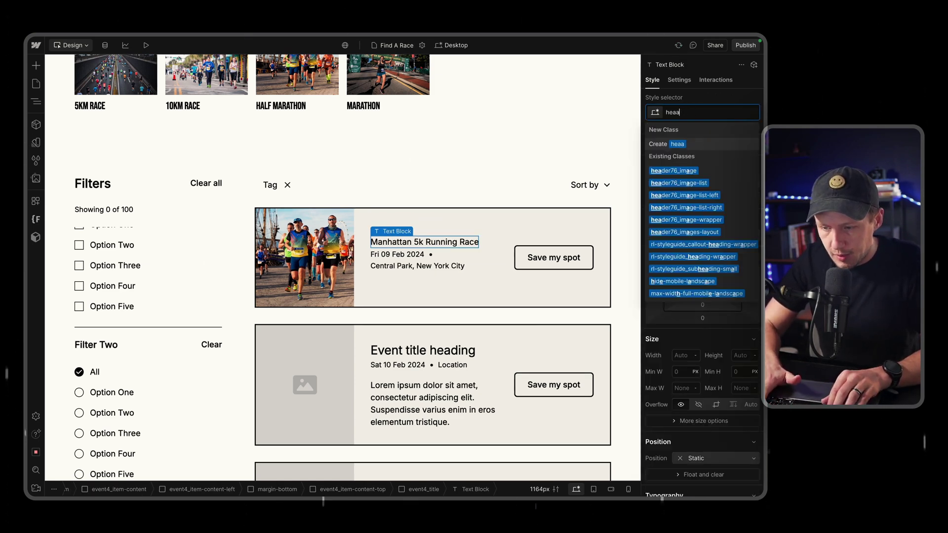
{"action": "type", "text": "ding-style-h6"}
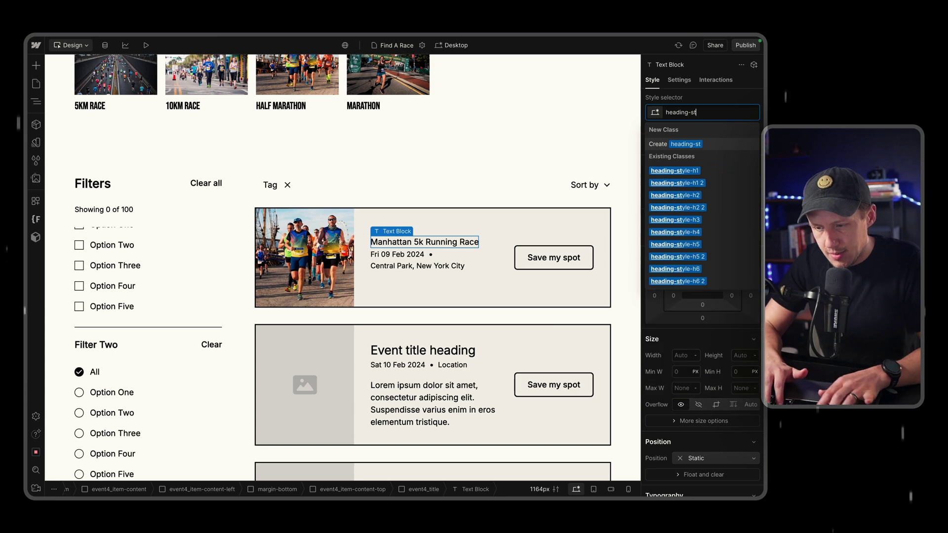
{"action": "key", "text": "Down"}
{"action": "key", "text": "Return"}
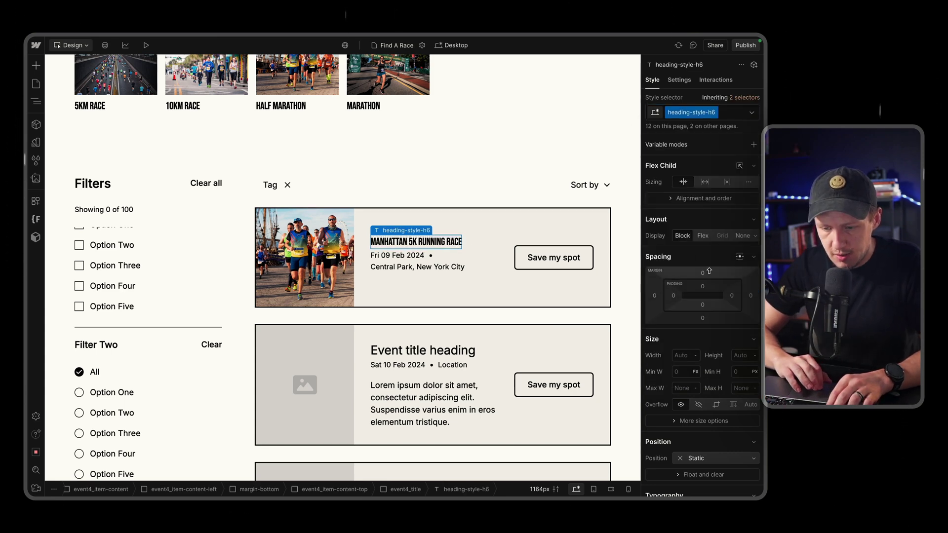
Replace the heading-style-h6 class on the first event card's title with heading-style-h5
{"action": "left_click", "coordinate": [727, 107]}
{"action": "key", "text": "BackSpace"}
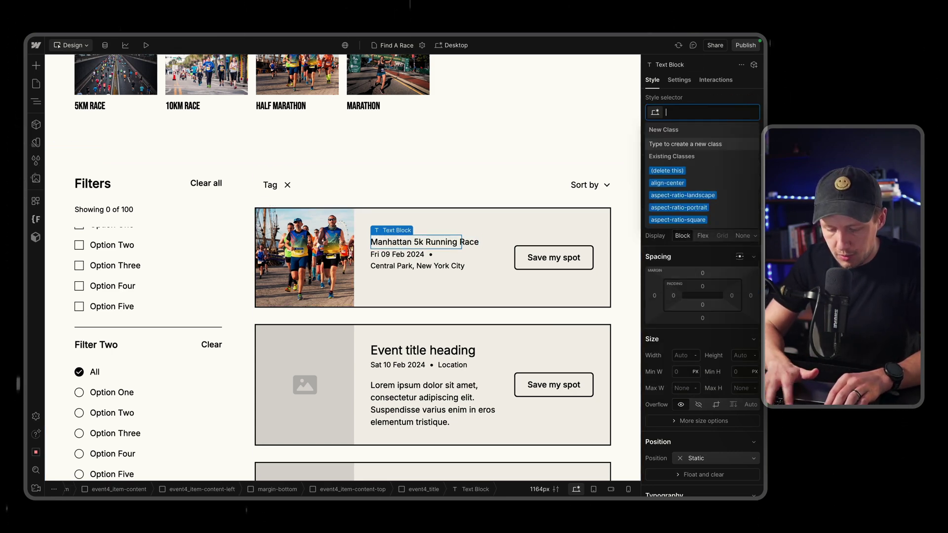
{"action": "type", "text": "h5"}
{"action": "left_click", "coordinate": [725, 171]}
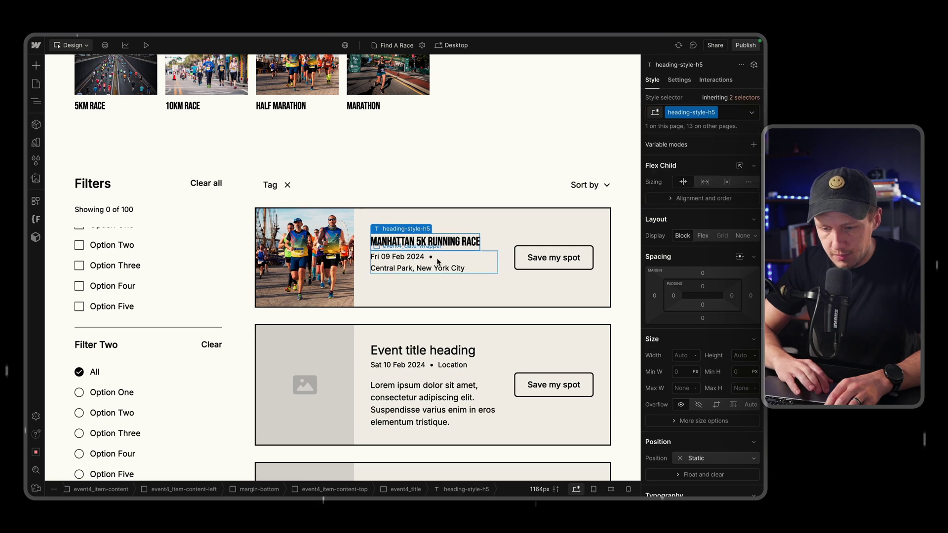
{"action": "left_click", "coordinate": [489, 302]}
Replace the button 2, is-secondary and is-small classes on the first event card's "Save my spot" button with the button class
{"action": "left_click", "coordinate": [545, 268]}
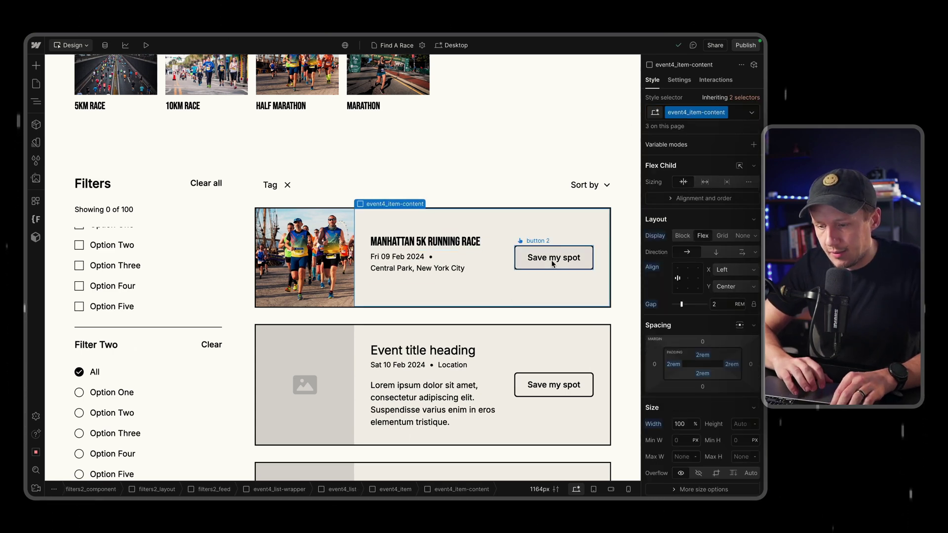
{"action": "left_click", "coordinate": [709, 123]}
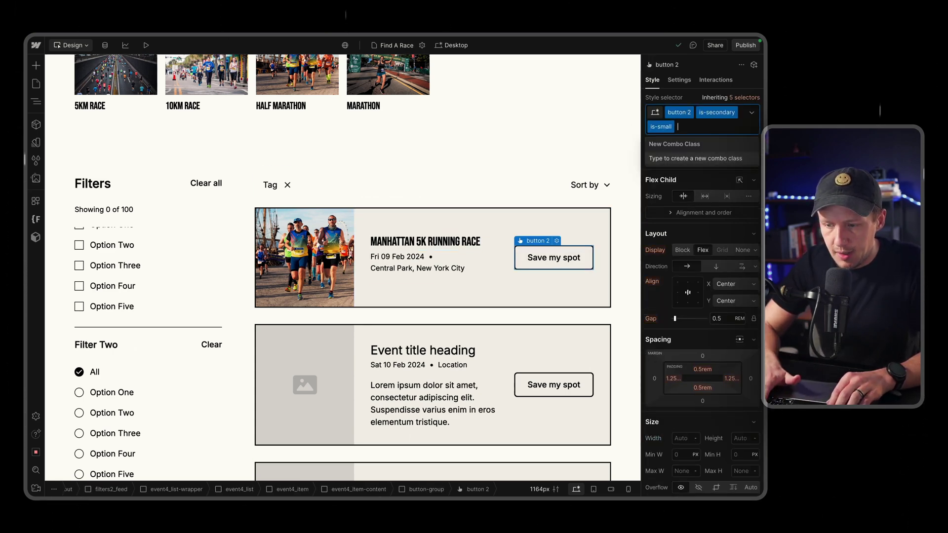
{"action": "key", "text": "BackSpace"}
{"action": "key", "text": "BackSpace"}
{"action": "key", "text": "BackSpace"}
{"action": "type", "text": "button"}
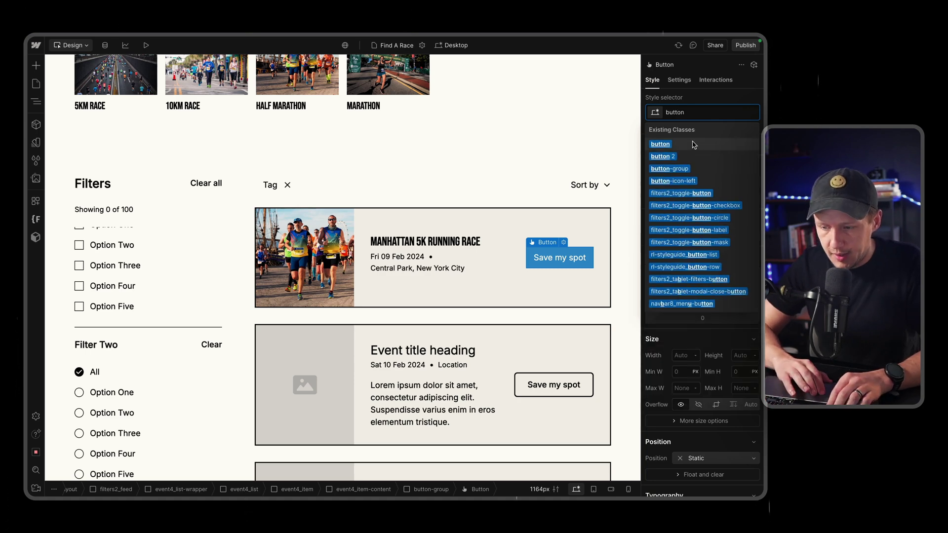
{"action": "key", "text": "Return"}
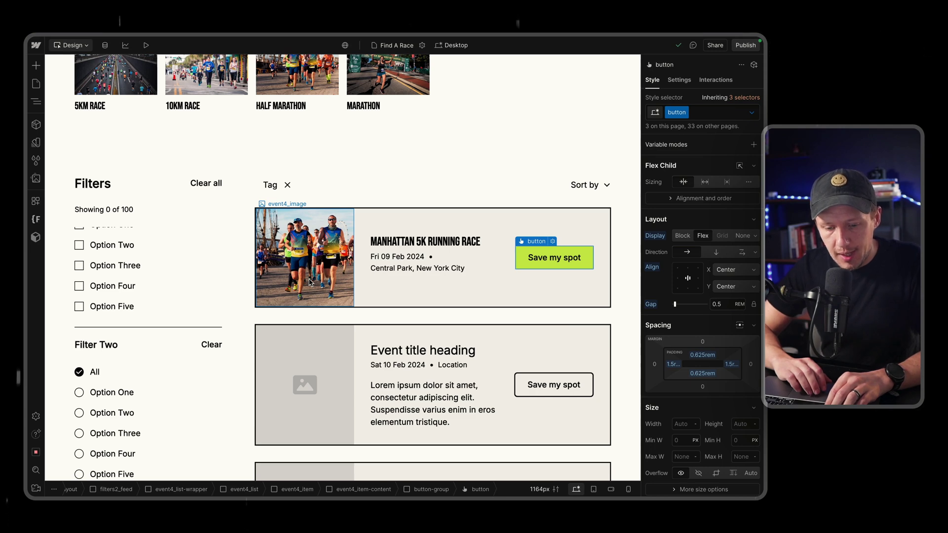
Create a CMS collection named "Race Detail" and save it
{"action": "scroll", "coordinate": [143, 333], "scroll_direction": "up", "scroll_amount": 5}
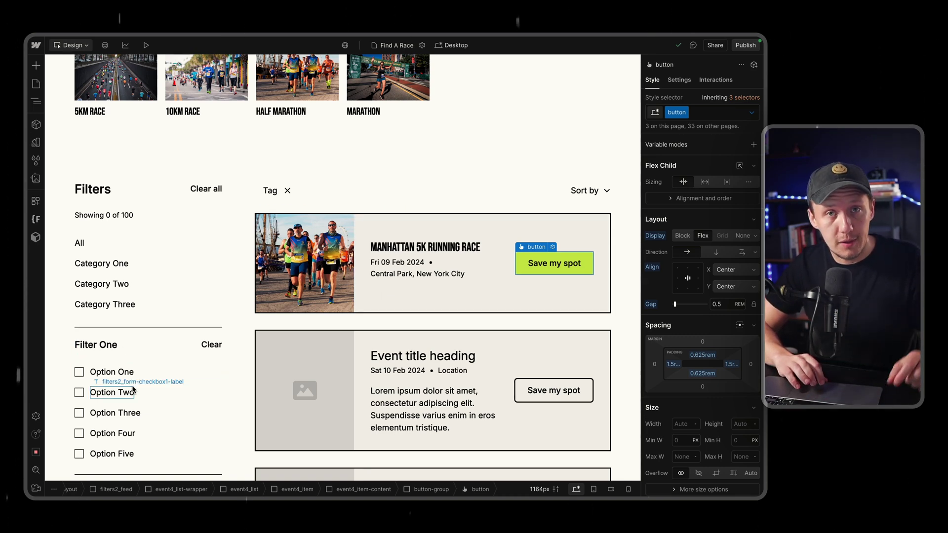
{"action": "left_click", "coordinate": [105, 45]}
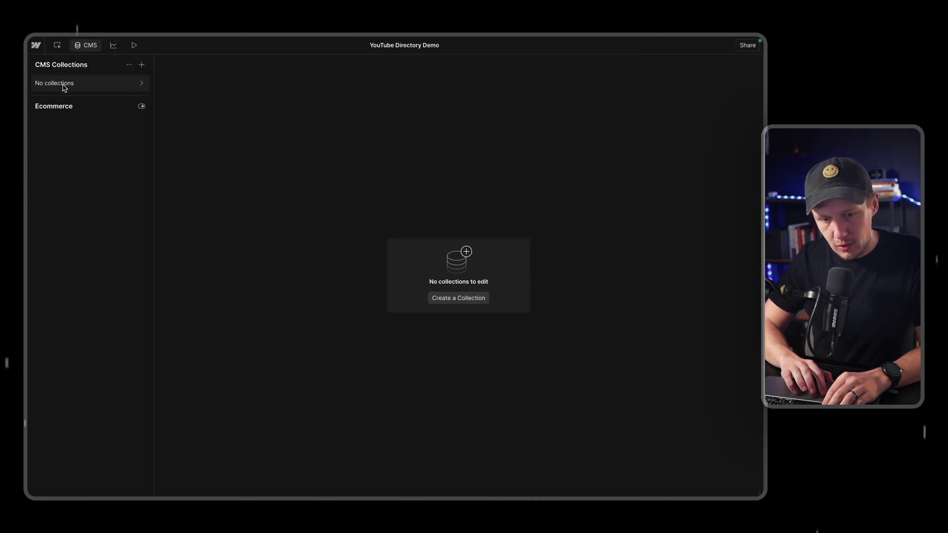
{"action": "left_click", "coordinate": [141, 65]}
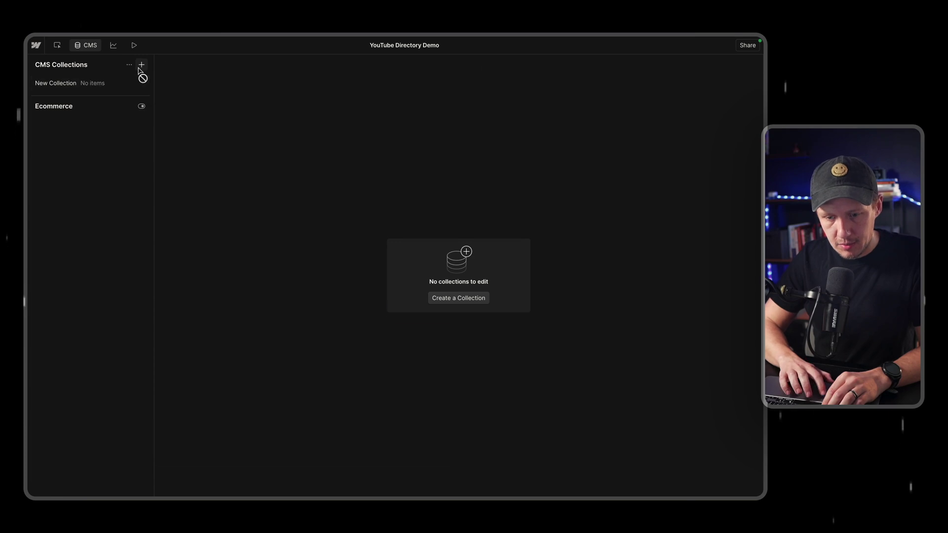
{"action": "left_click", "coordinate": [188, 182]}
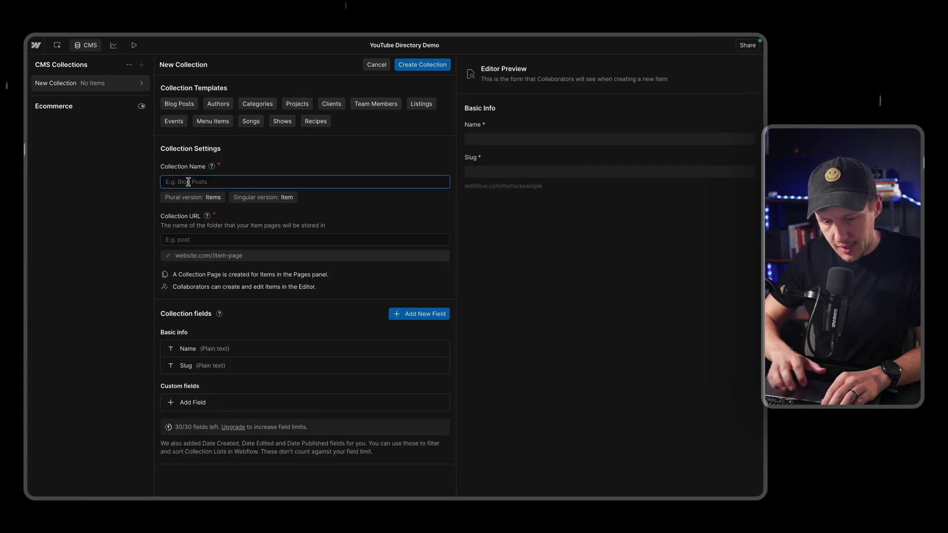
{"action": "type", "text": "Race D"}
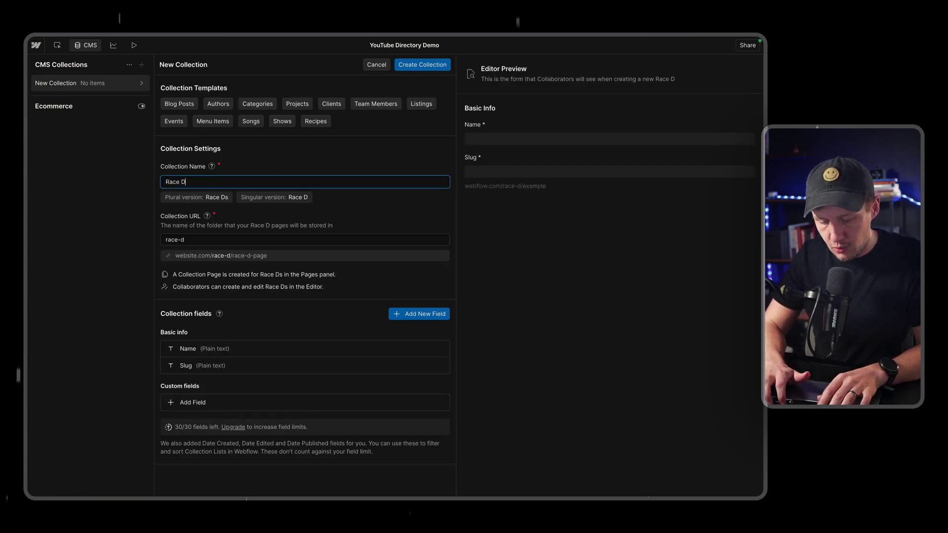
{"action": "type", "text": "etail"}
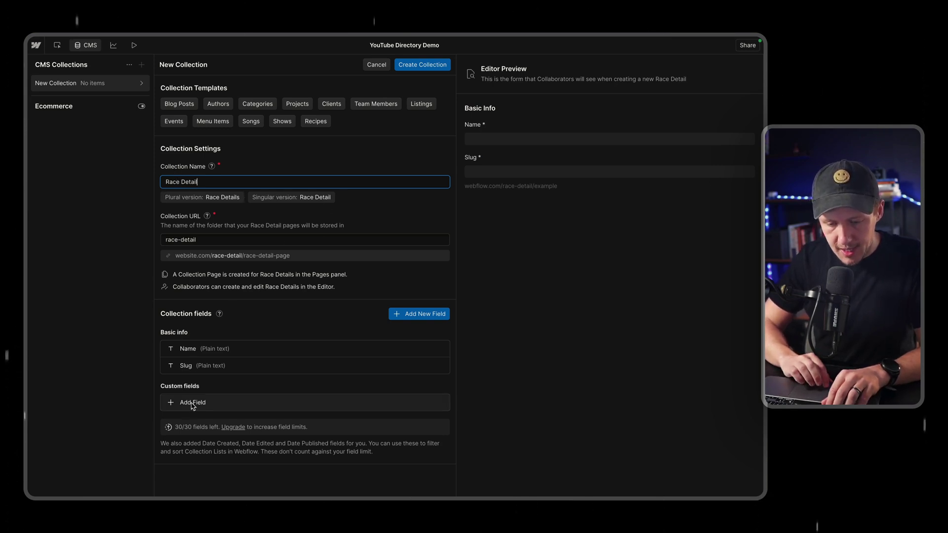
{"action": "left_click", "coordinate": [422, 64]}
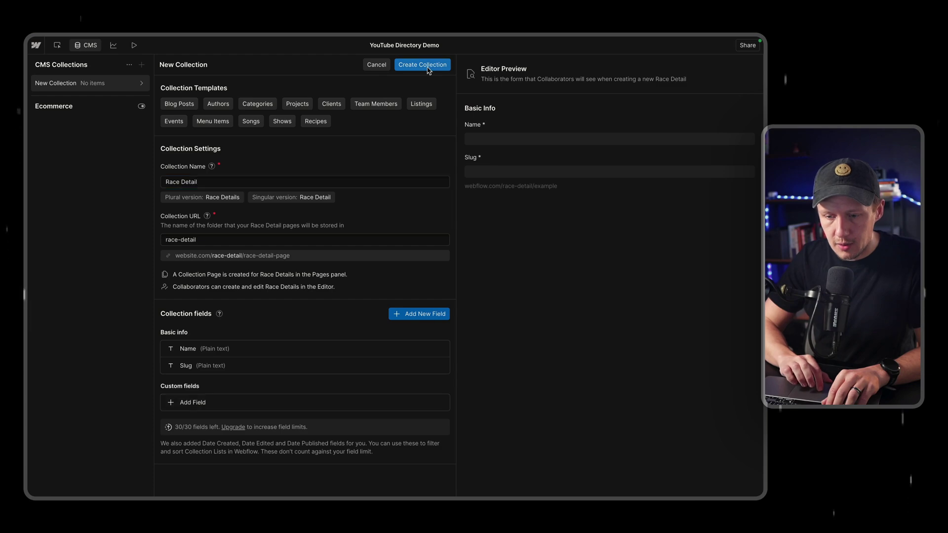
{"action": "left_click", "coordinate": [146, 84]}
{"action": "left_click", "coordinate": [486, 293]}
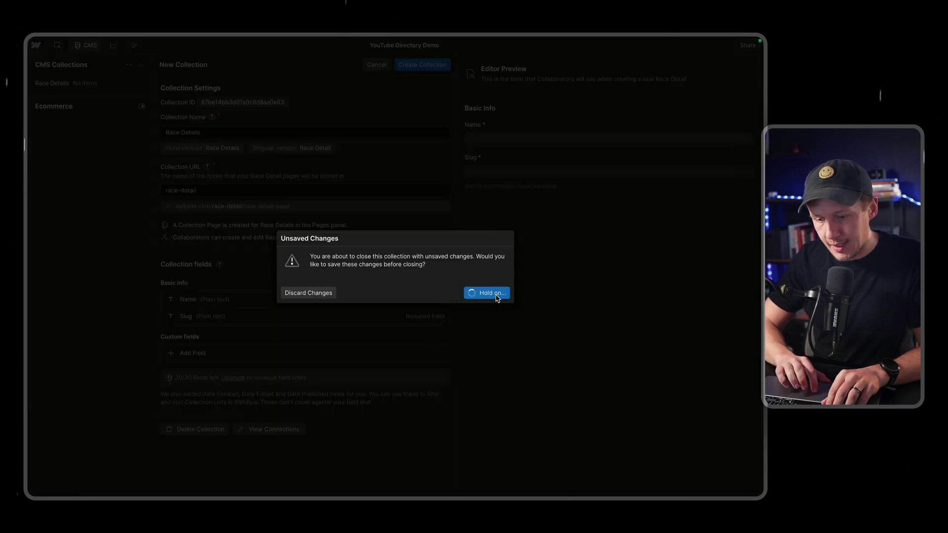
Preview the Find A Race page and examine which content the first event card needs: title, date and location
{"action": "left_click", "coordinate": [135, 45]}
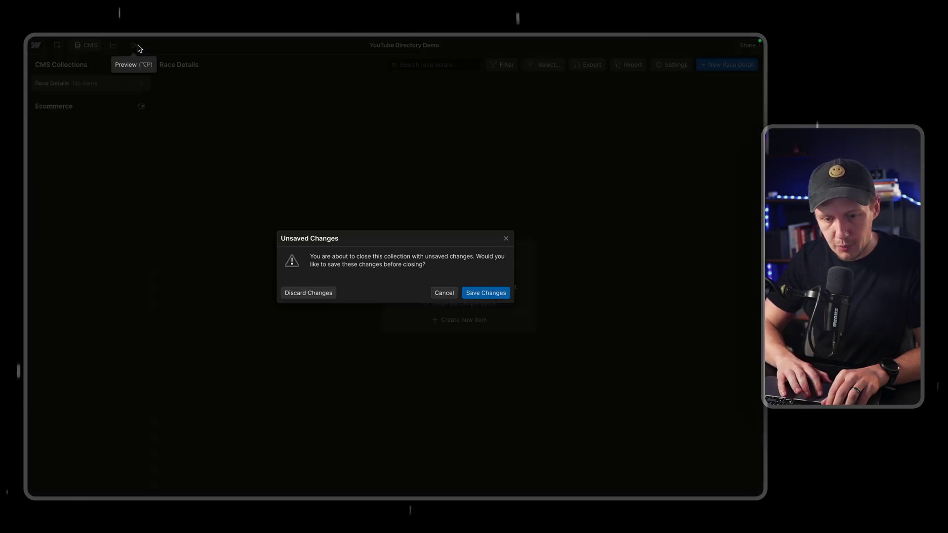
{"action": "left_click", "coordinate": [500, 294]}
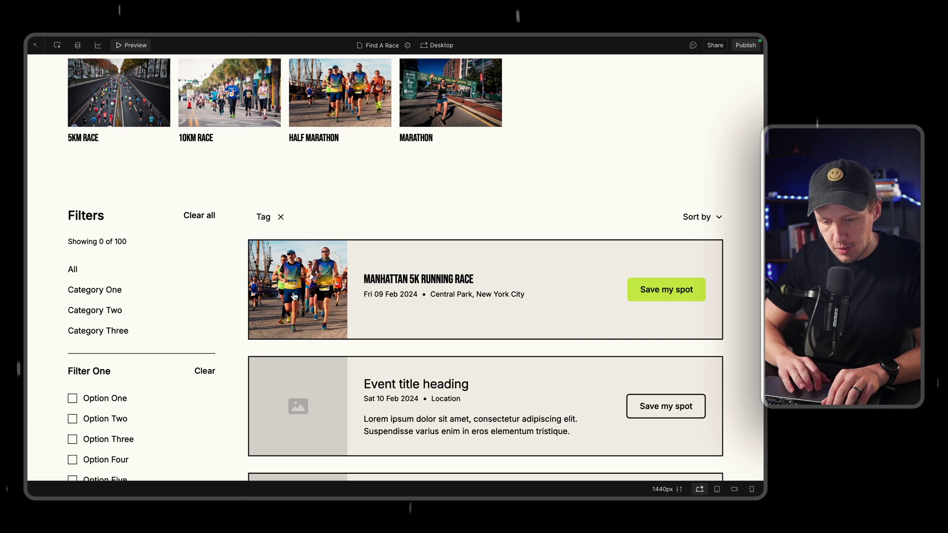
{"action": "triple_click", "coordinate": [408, 280]}
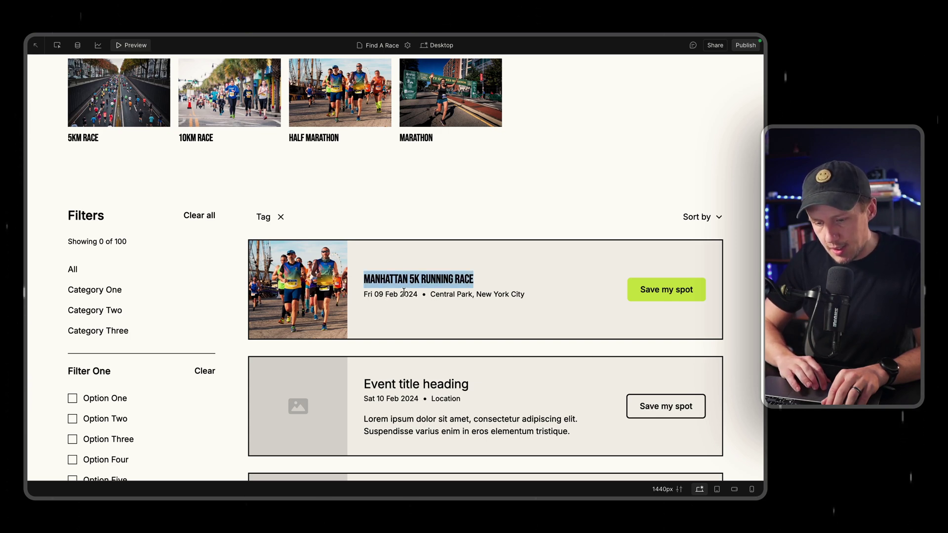
{"action": "left_click_drag", "start_coordinate": [418, 294], "coordinate": [362, 294]}
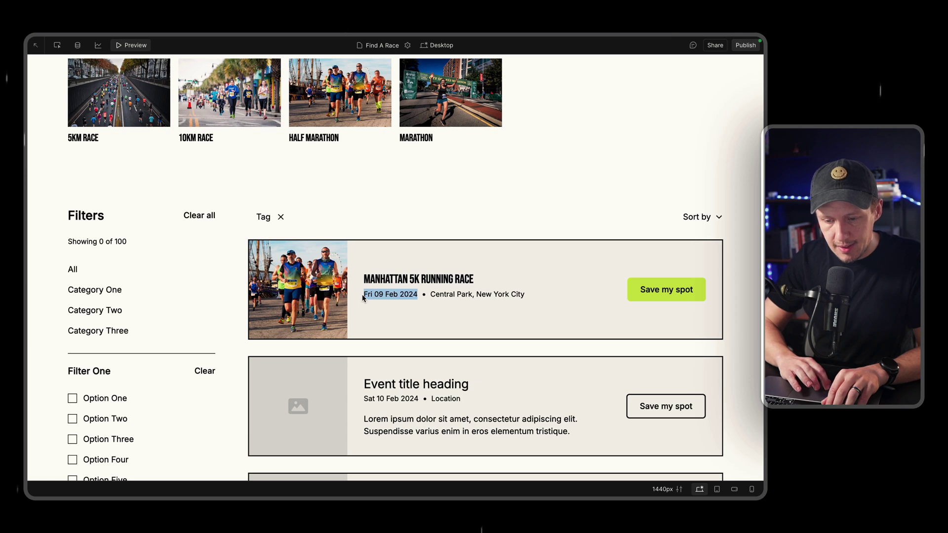
{"action": "left_click_drag", "start_coordinate": [543, 294], "coordinate": [434, 295]}
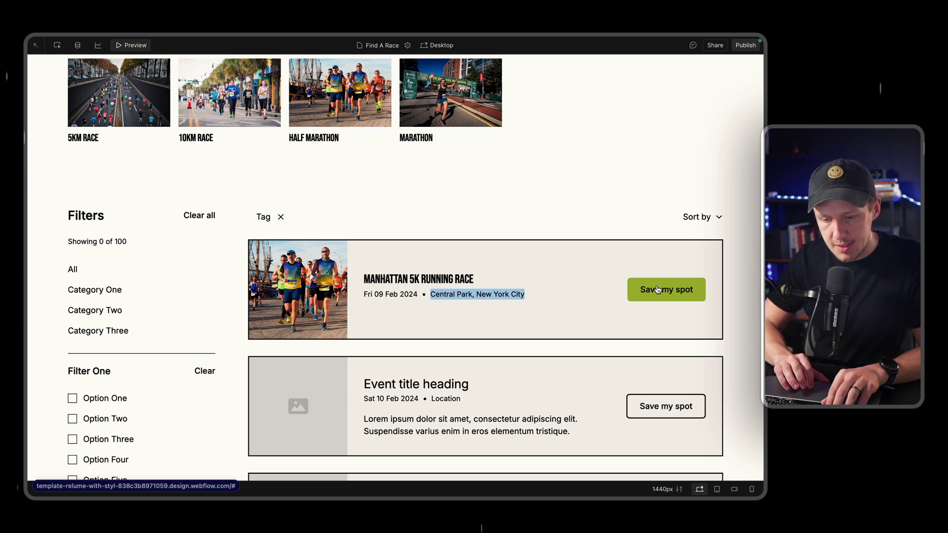
Start a plain text custom field labelled "Card Title" in the Race Details collection's settings
{"action": "left_click", "coordinate": [81, 47]}
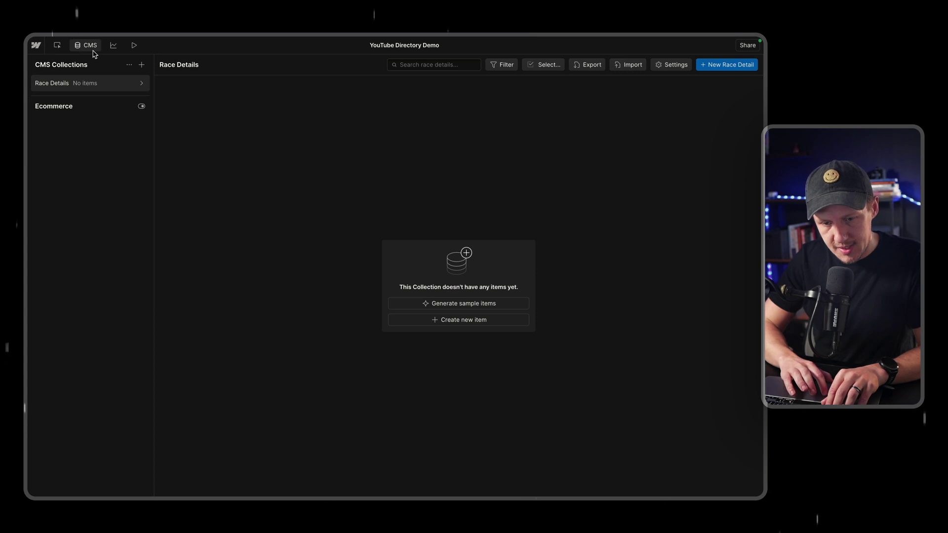
{"action": "left_click", "coordinate": [140, 83]}
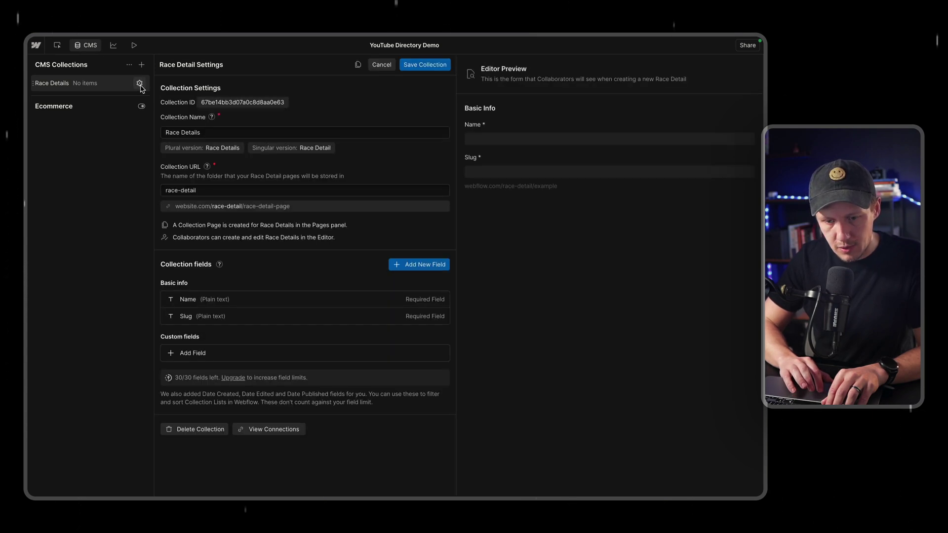
{"action": "left_click", "coordinate": [197, 353]}
{"action": "scroll", "coordinate": [201, 360], "scroll_direction": "down", "scroll_amount": 3}
{"action": "left_click", "coordinate": [196, 232]}
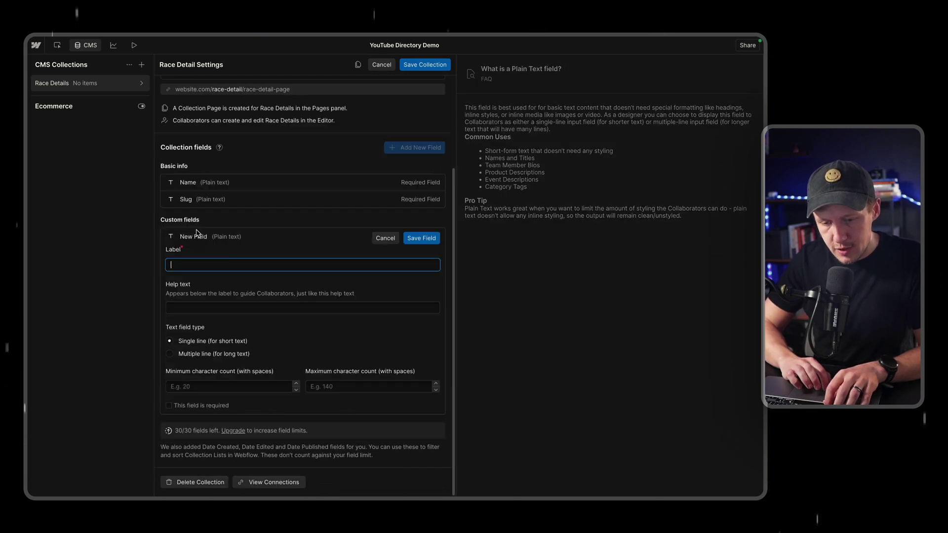
{"action": "type", "text": "Card Title"}
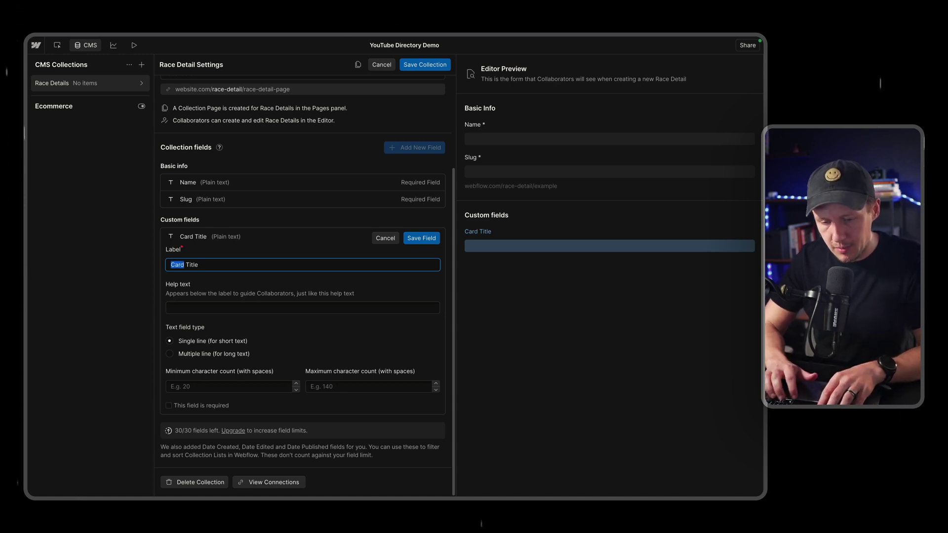
Try "Event Title" as the new field's label and restore the label "Card Title"
{"action": "type", "text": "Event"}
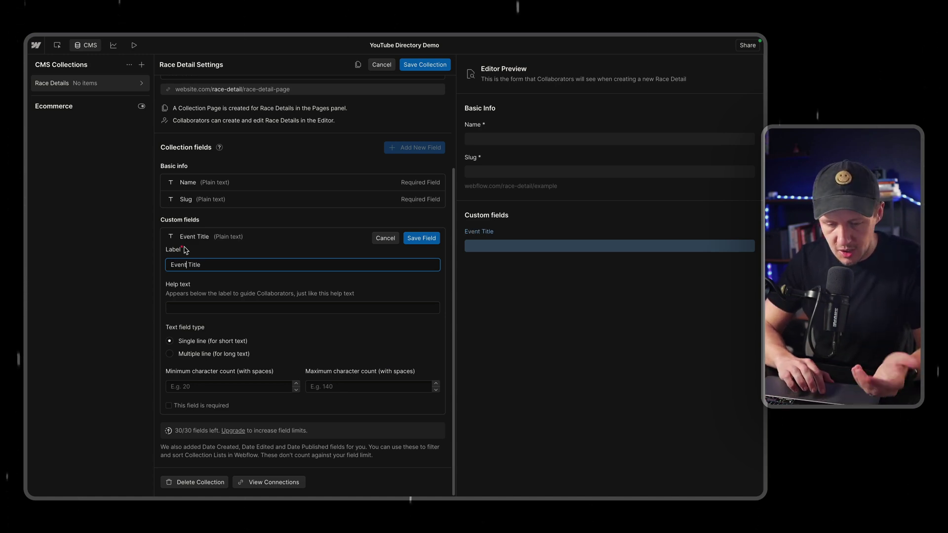
{"action": "key", "text": "BackSpace"}
{"action": "key", "text": "BackSpace"}
{"action": "key", "text": "BackSpace"}
{"action": "key", "text": "BackSpace"}
{"action": "key", "text": "BackSpace"}
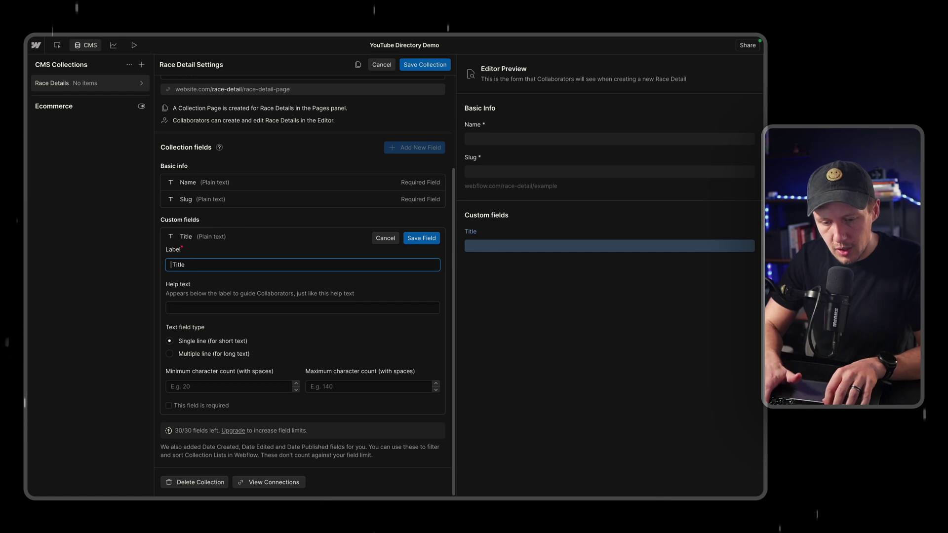
{"action": "type", "text": "Card"}
Save the Card Title field and add a plain text custom field labelled "Card Date"
{"action": "left_click", "coordinate": [421, 238]}
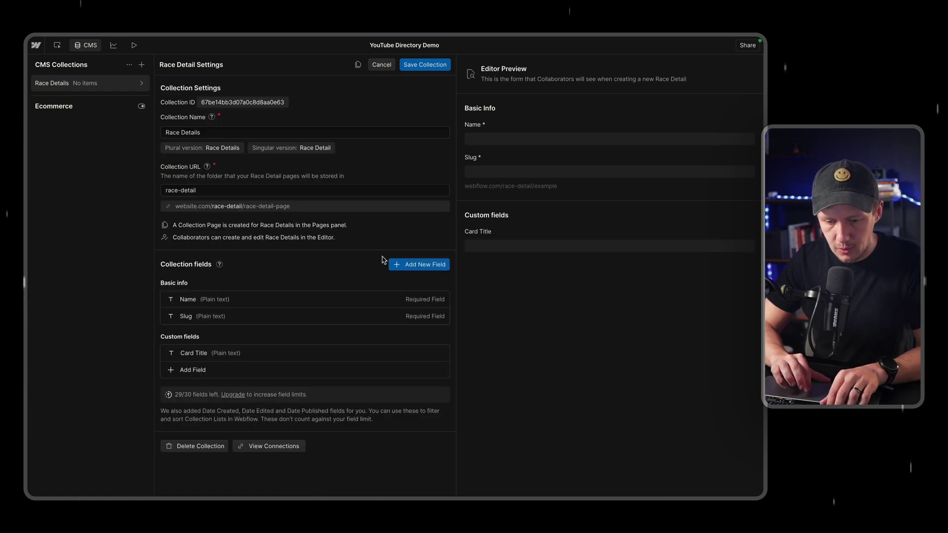
{"action": "left_click", "coordinate": [198, 370]}
{"action": "scroll", "coordinate": [207, 296], "scroll_direction": "down", "scroll_amount": 3}
{"action": "left_click", "coordinate": [198, 232]}
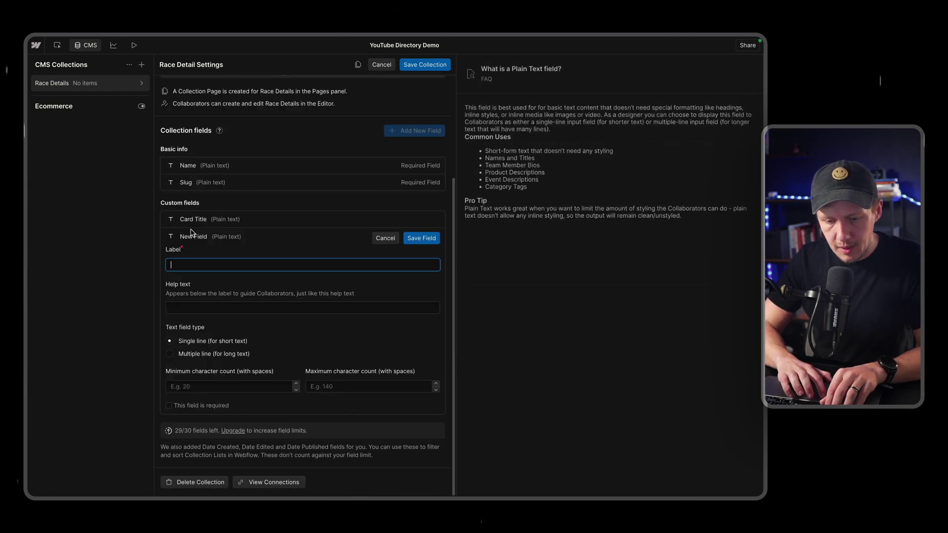
{"action": "type", "text": "Card "}
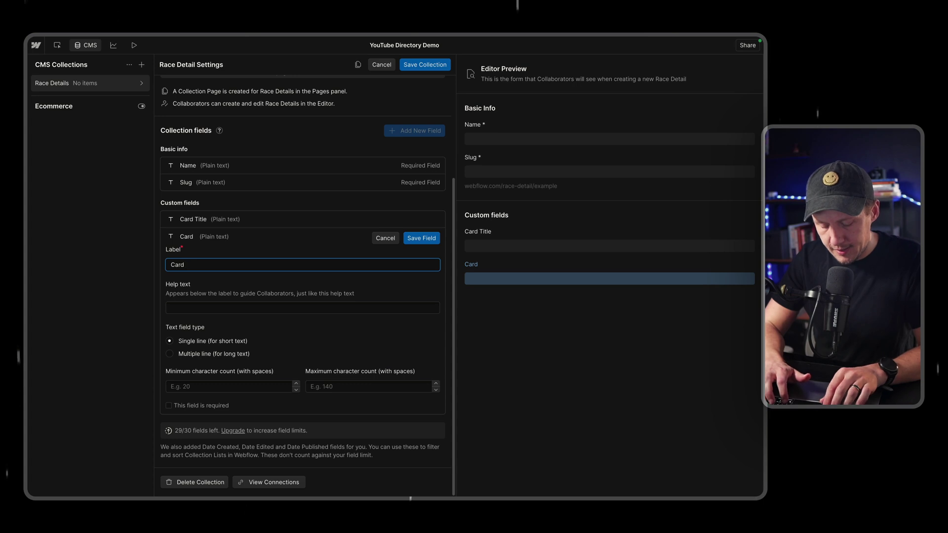
{"action": "type", "text": "Date"}
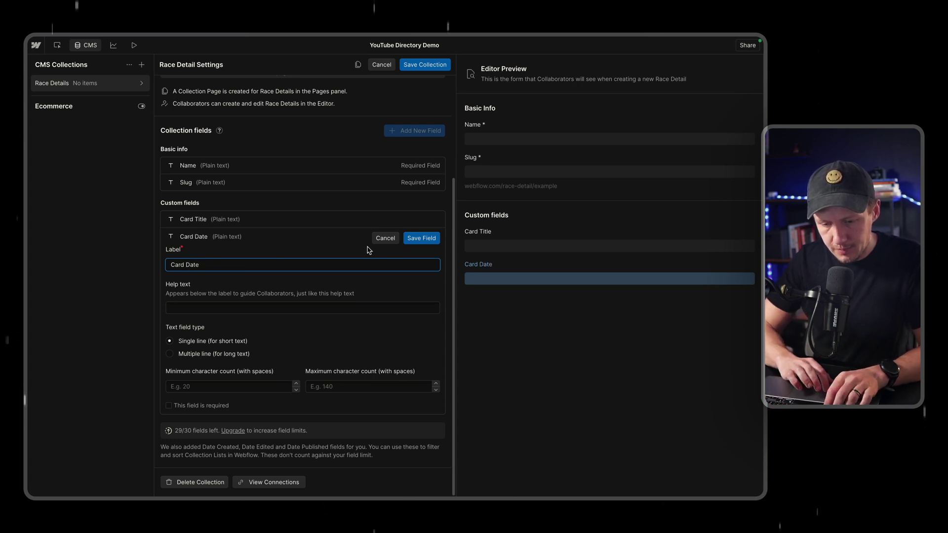
{"action": "left_click", "coordinate": [421, 239]}
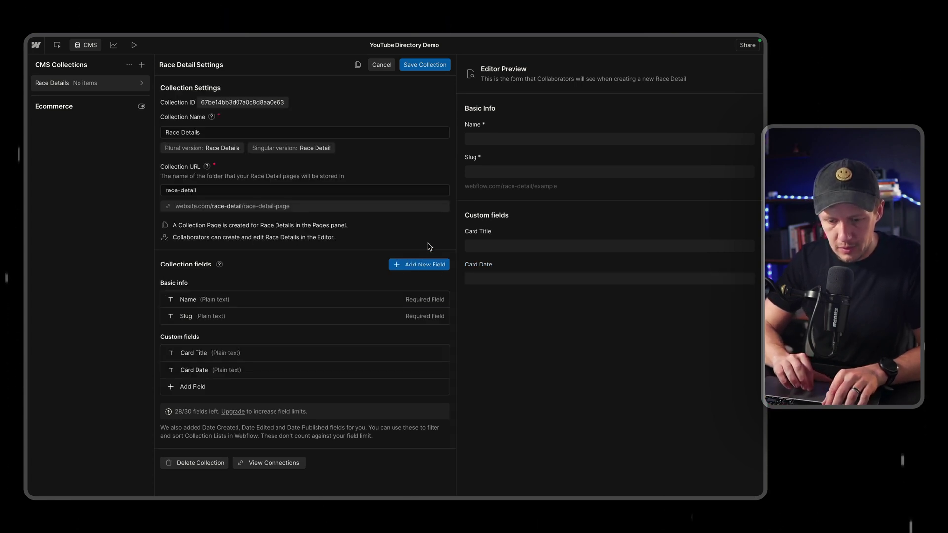
Add a plain text custom field labelled "Card Location" to the Race Details collection
{"action": "left_click", "coordinate": [203, 386]}
{"action": "left_click", "coordinate": [192, 228]}
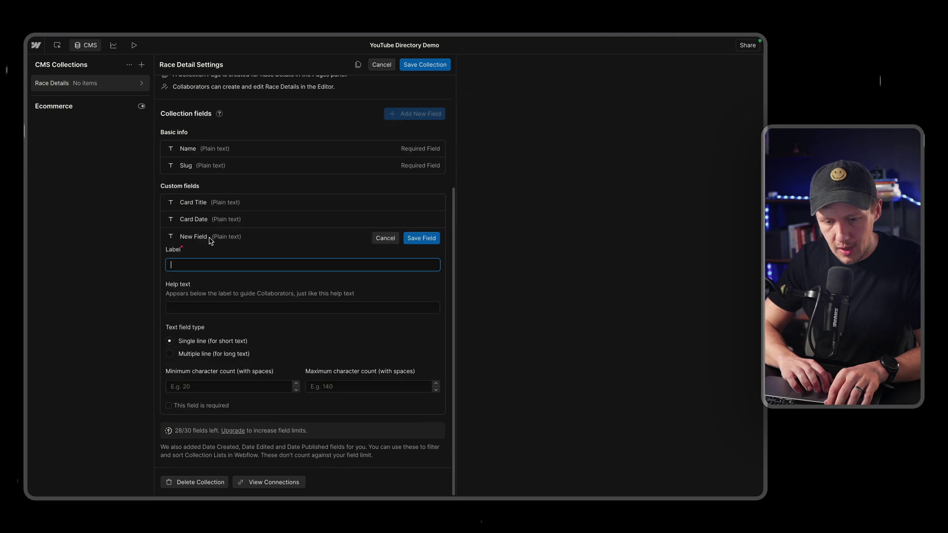
{"action": "type", "text": "Card Locatio"}
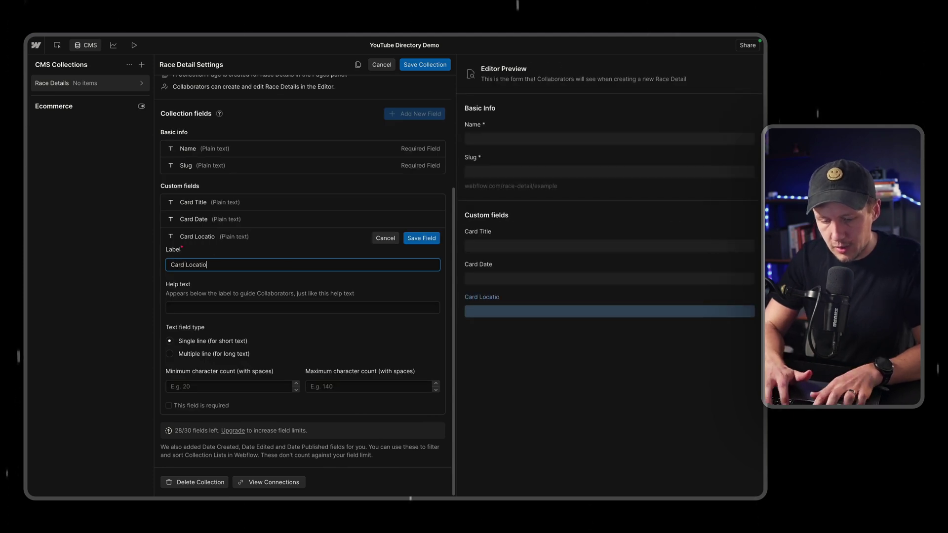
{"action": "type", "text": "n"}
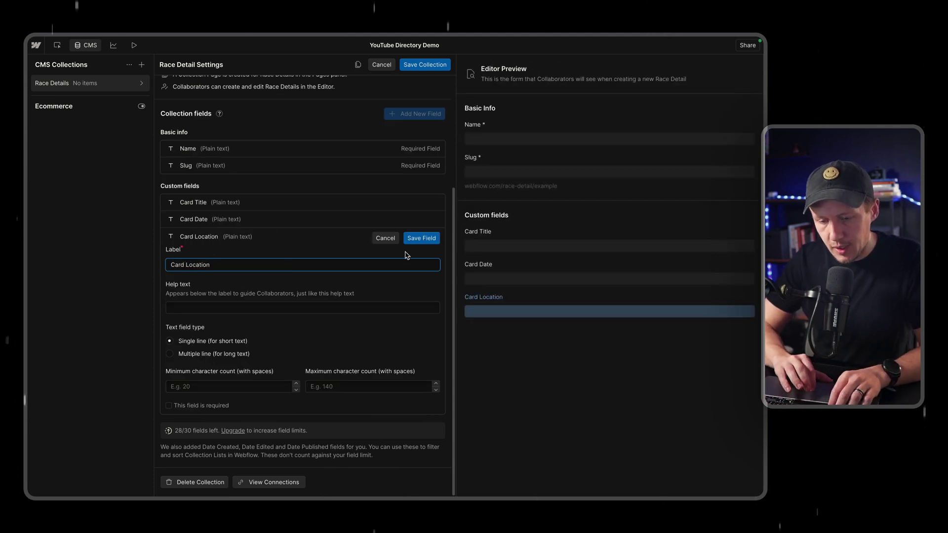
{"action": "left_click", "coordinate": [417, 239]}
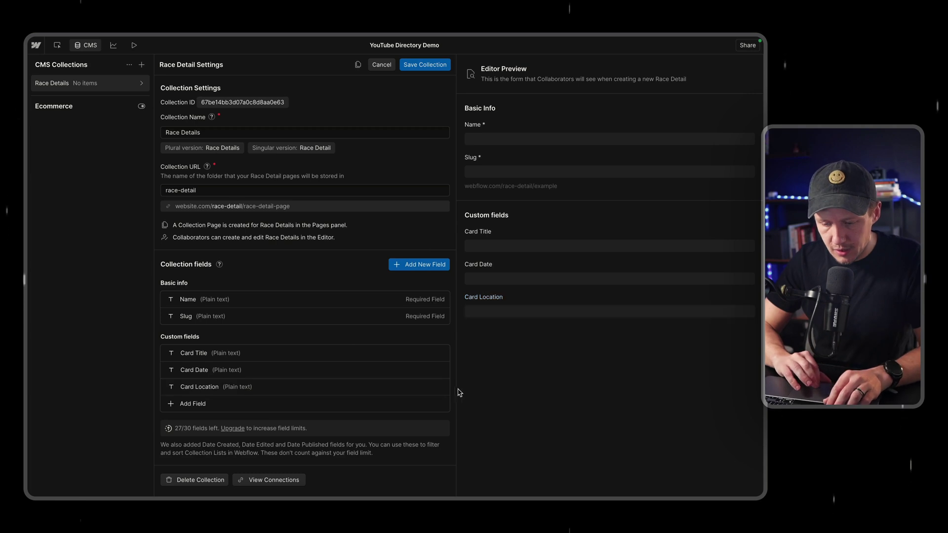
Rename the Card Location field to "Location" and add an image custom field labelled "Card Thumbnail"
{"action": "left_click", "coordinate": [441, 388]}
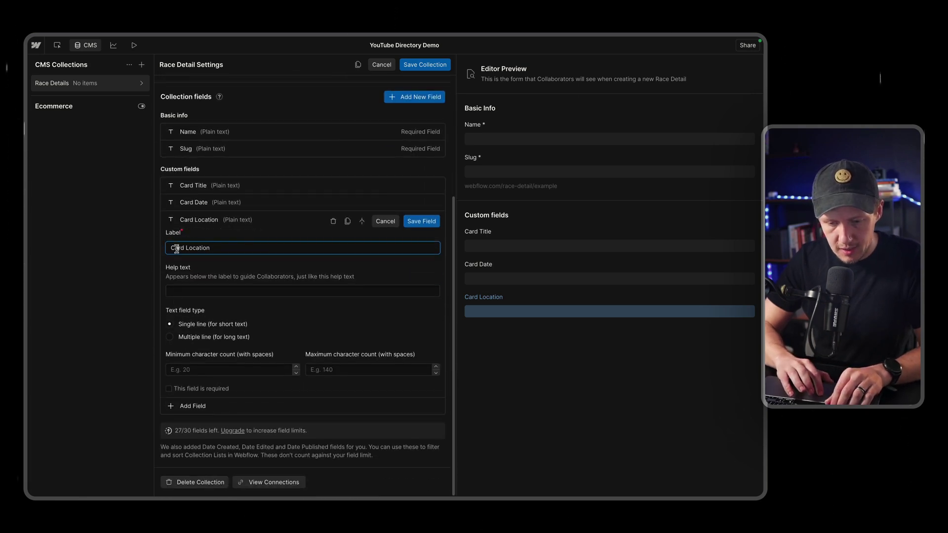
{"action": "key", "text": "Return"}
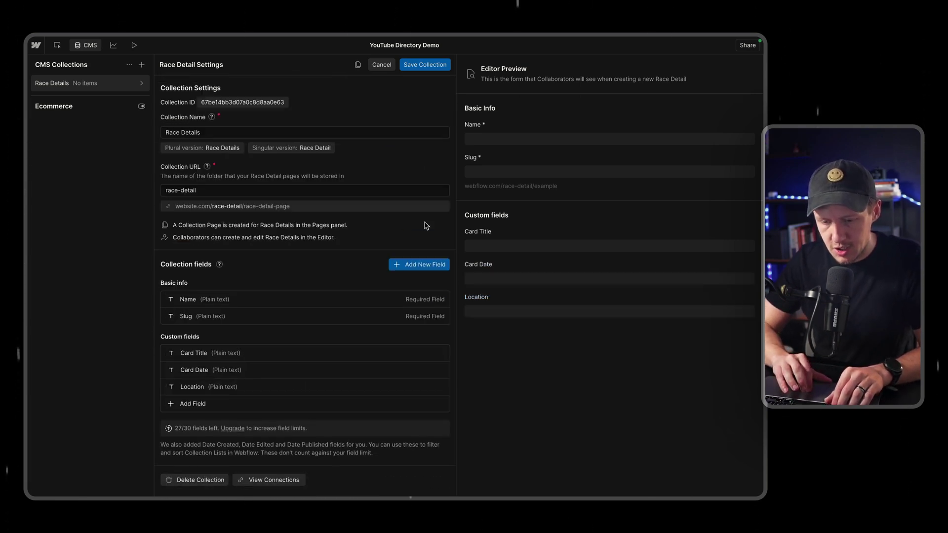
{"action": "left_click", "coordinate": [193, 405]}
{"action": "scroll", "coordinate": [296, 306], "scroll_direction": "down", "scroll_amount": 5}
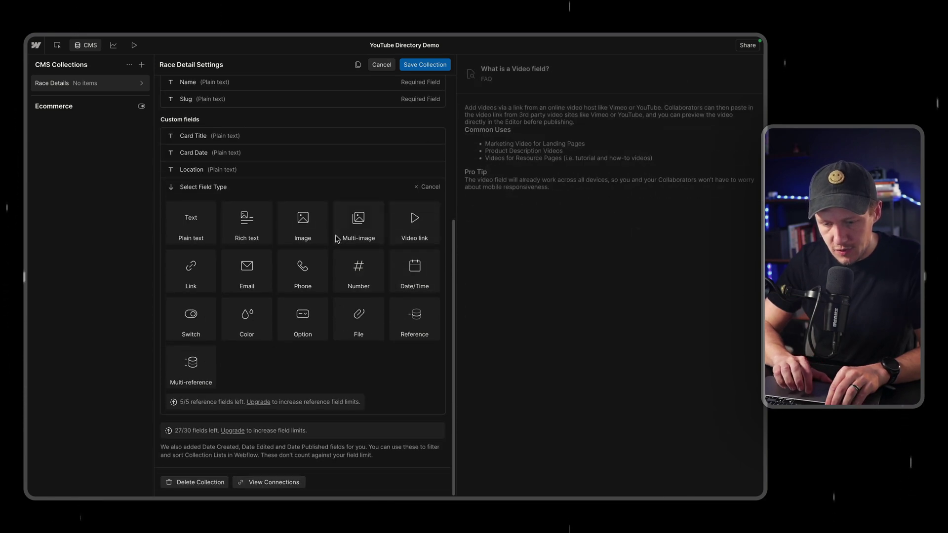
{"action": "left_click", "coordinate": [306, 234]}
{"action": "type", "text": "C"}
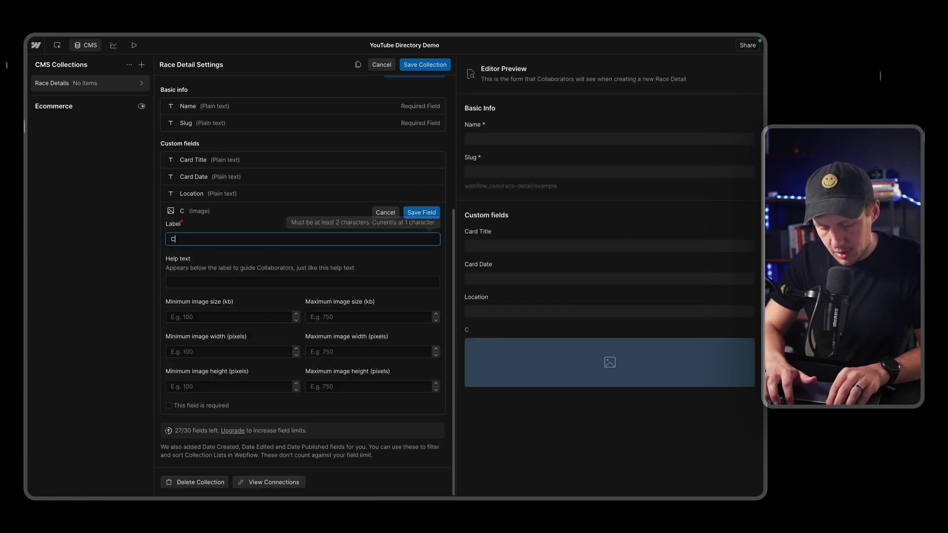
{"action": "type", "text": "ard Thumbnail"}
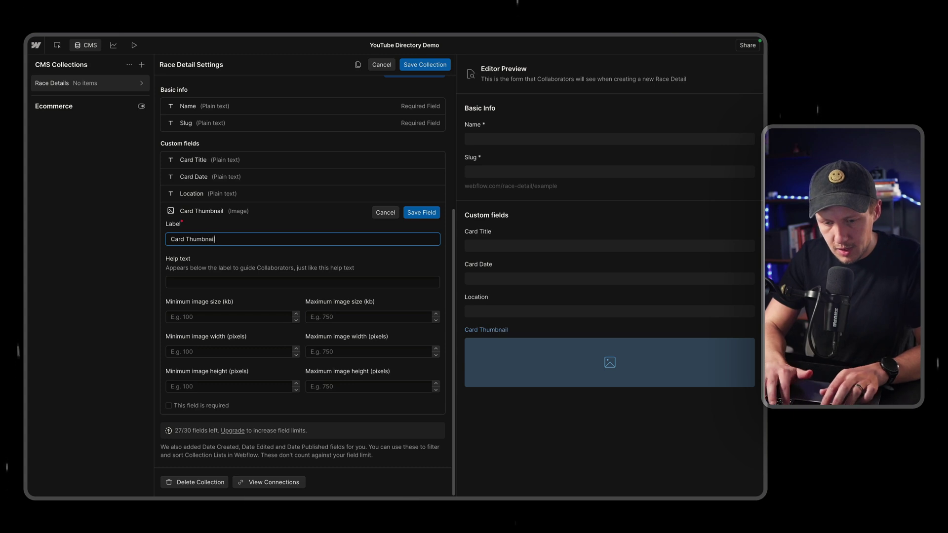
{"action": "left_click", "coordinate": [421, 212]}
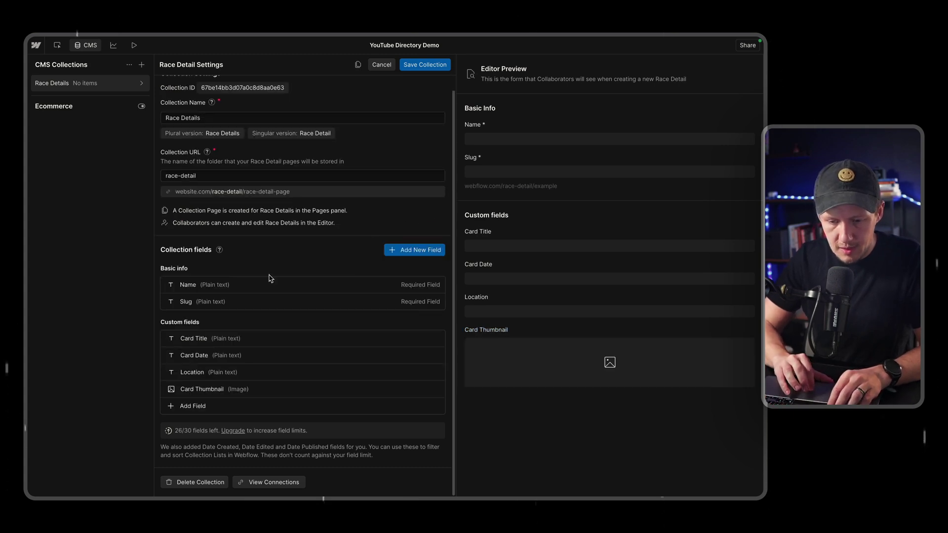
Add a link custom field labelled "Signup URL" and save the Race Details collection
{"action": "left_click", "coordinate": [192, 410]}
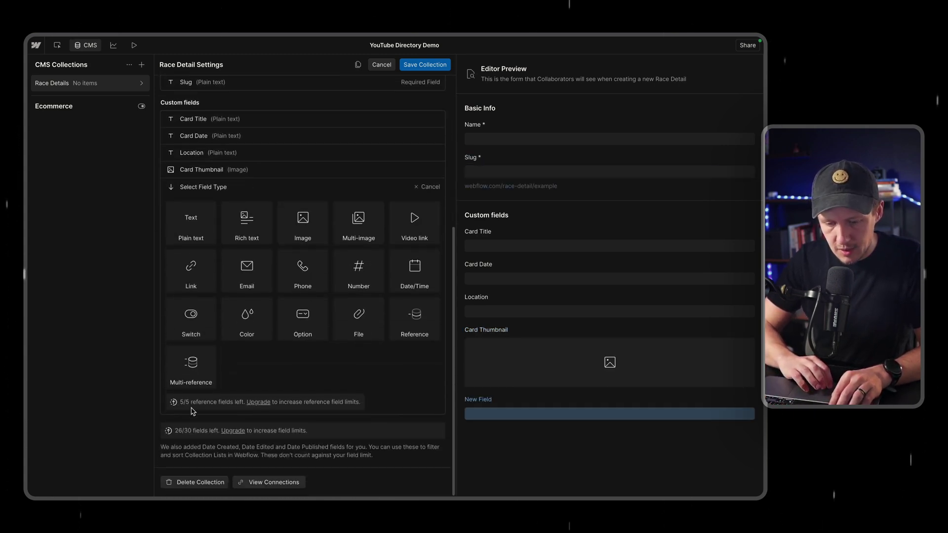
{"action": "left_click", "coordinate": [191, 274]}
{"action": "type", "text": "UR"}
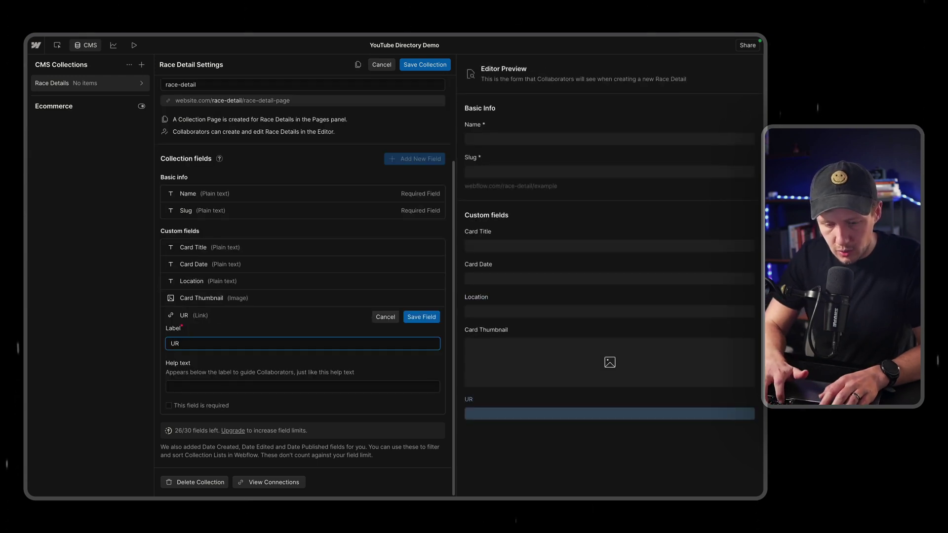
{"action": "type", "text": "L"}
{"action": "key", "text": "ctrl+a"}
{"action": "type", "text": "Signup URL"}
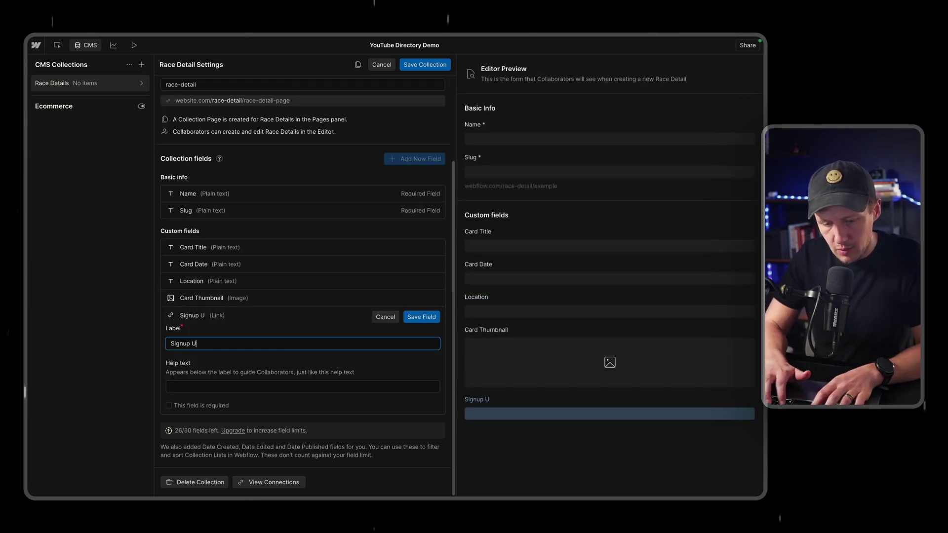
{"action": "left_click", "coordinate": [433, 324]}
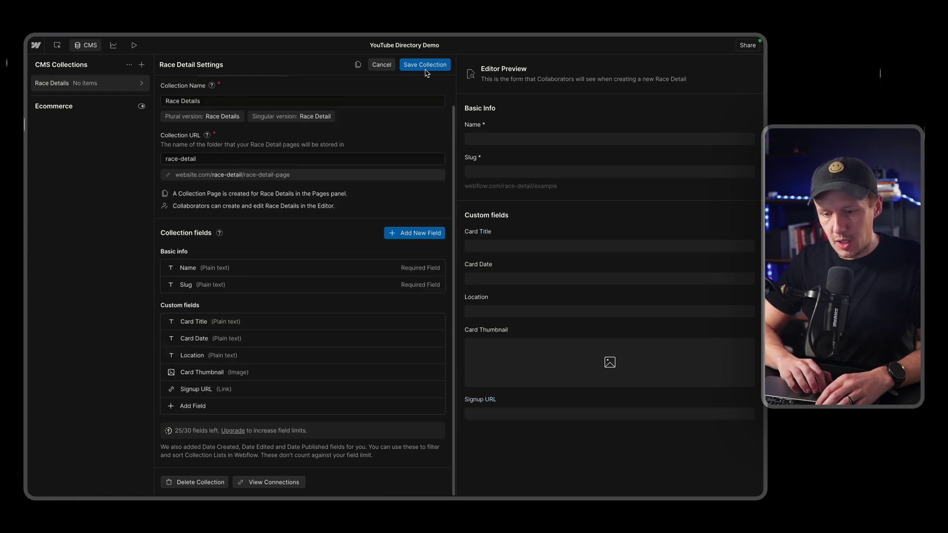
{"action": "left_click", "coordinate": [426, 70]}
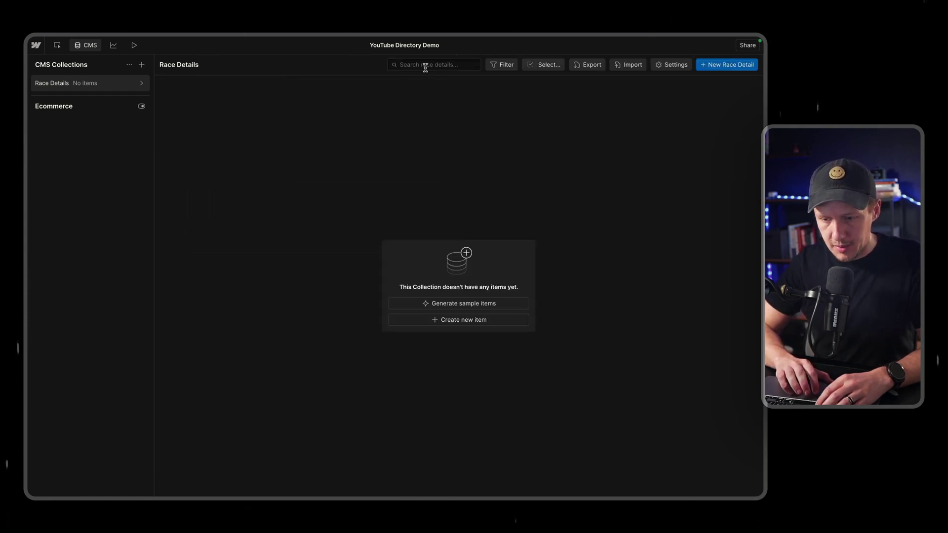
Start a new Race Detail item with Card Title "TCS New York City Marathon" and Card Date "November 1st 2025"
{"action": "left_click", "coordinate": [725, 67]}
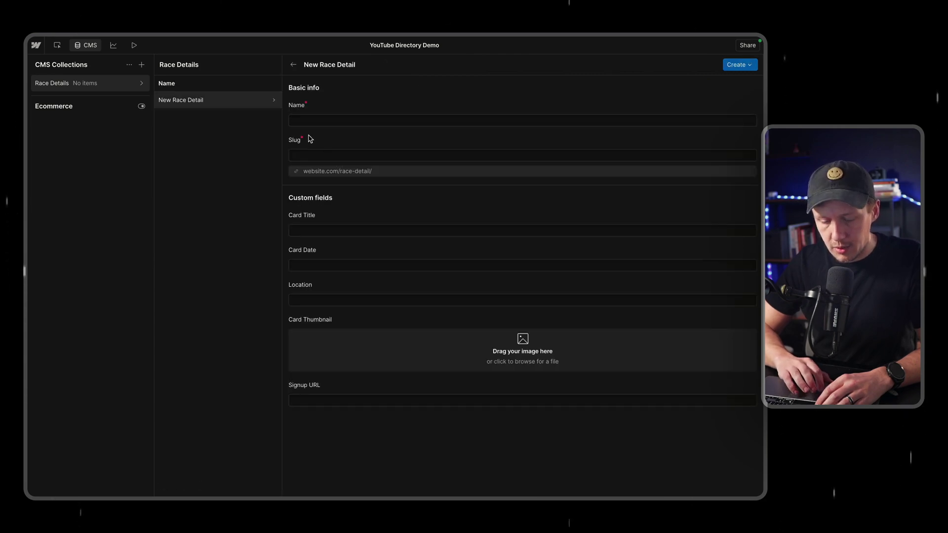
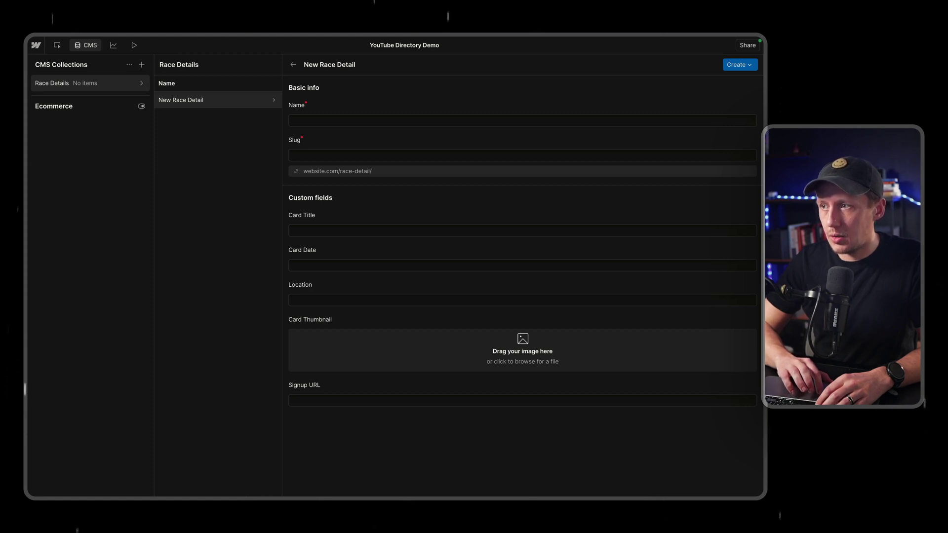
{"action": "left_click", "coordinate": [349, 230]}
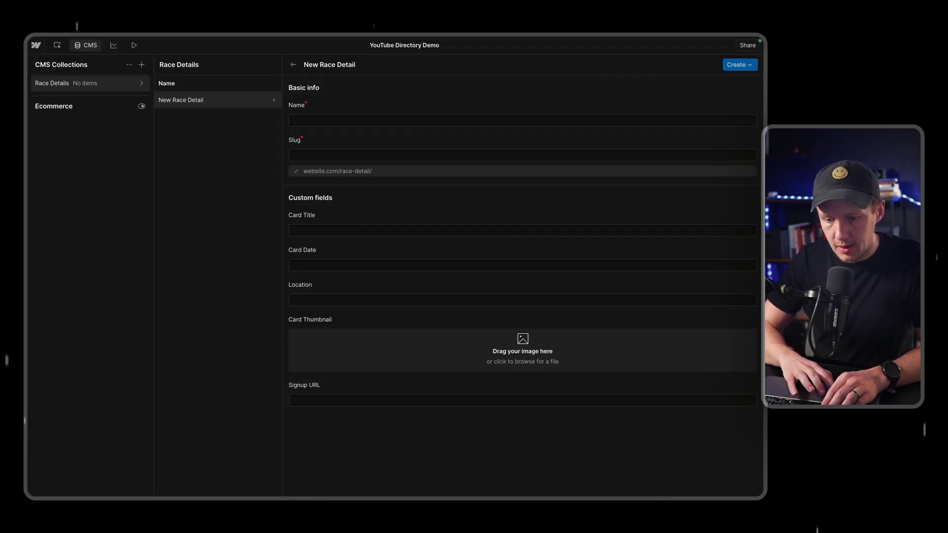
{"action": "left_click", "coordinate": [330, 231]}
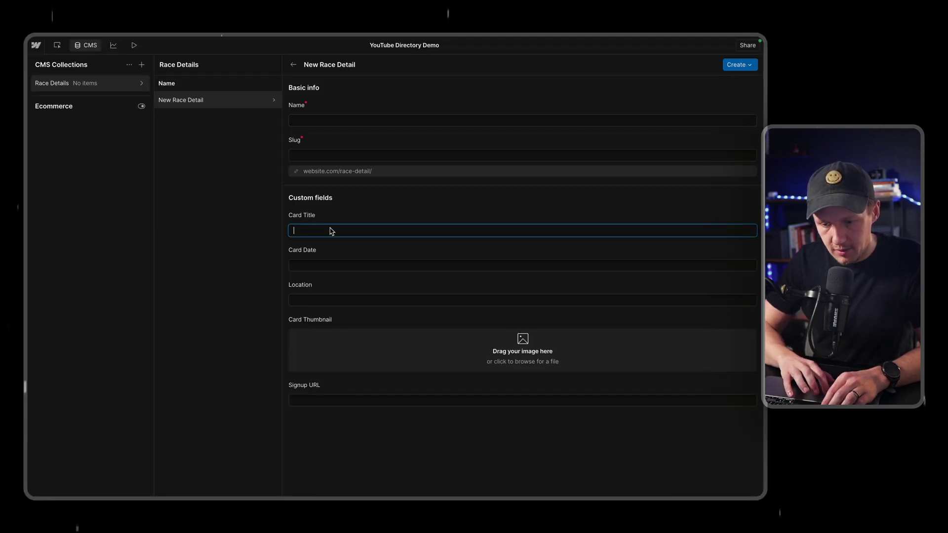
{"action": "type", "text": "TCS New York City Marathon"}
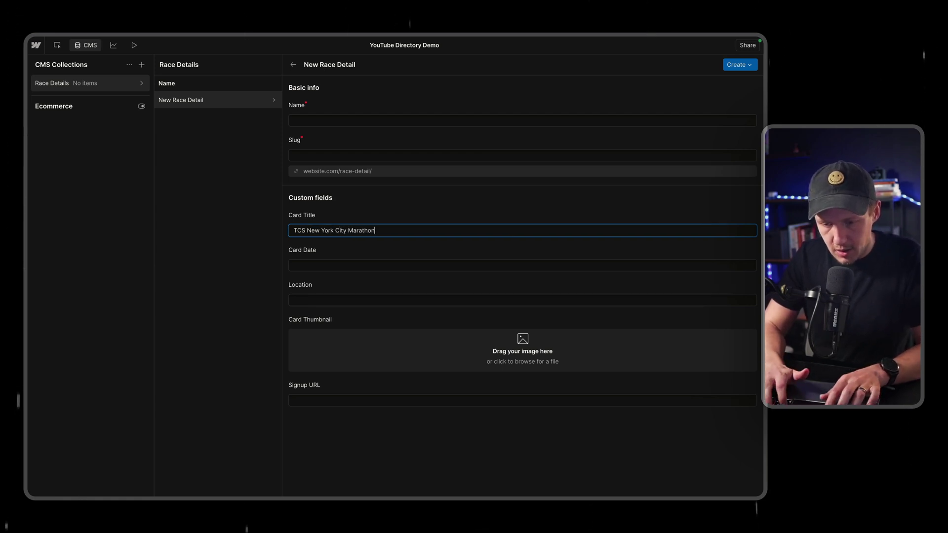
{"action": "left_click", "coordinate": [296, 265]}
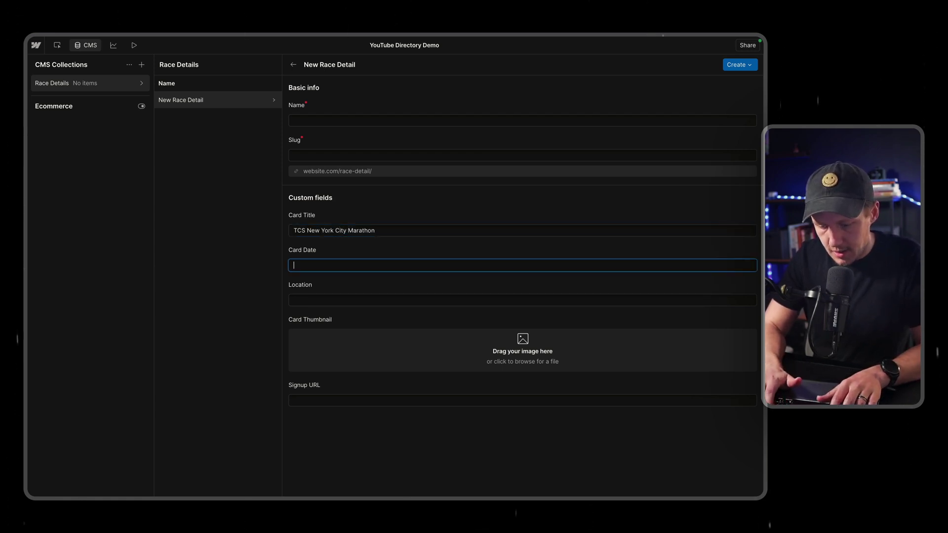
{"action": "type", "text": "01/"}
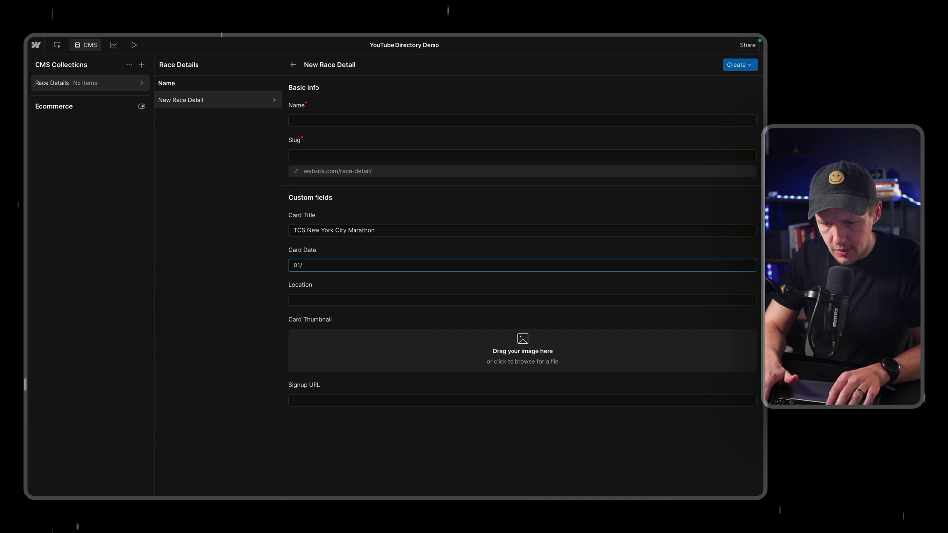
{"action": "type", "text": "November 1st 2025"}
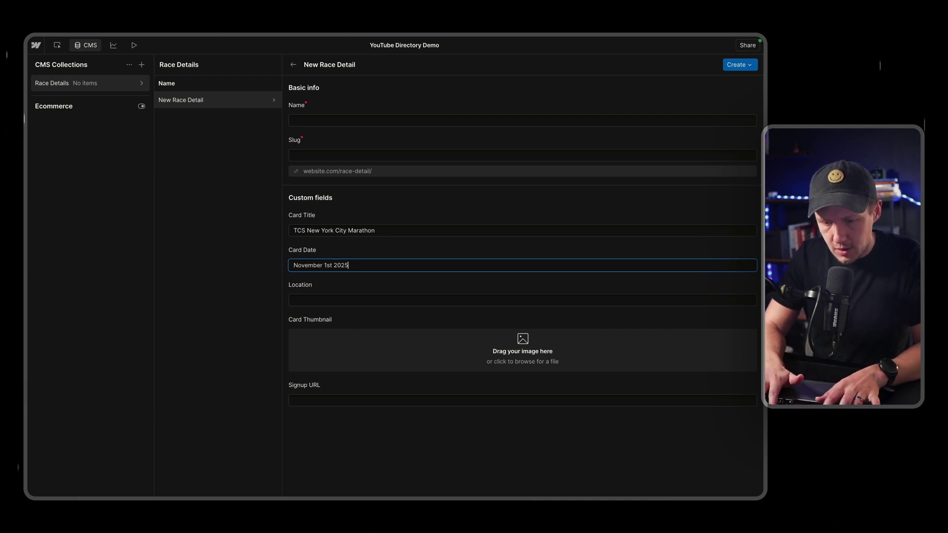
Set the item's Location to "Brooklyn, New Zealand" and enter the personal website address as its Signup URL
{"action": "left_click", "coordinate": [296, 300]}
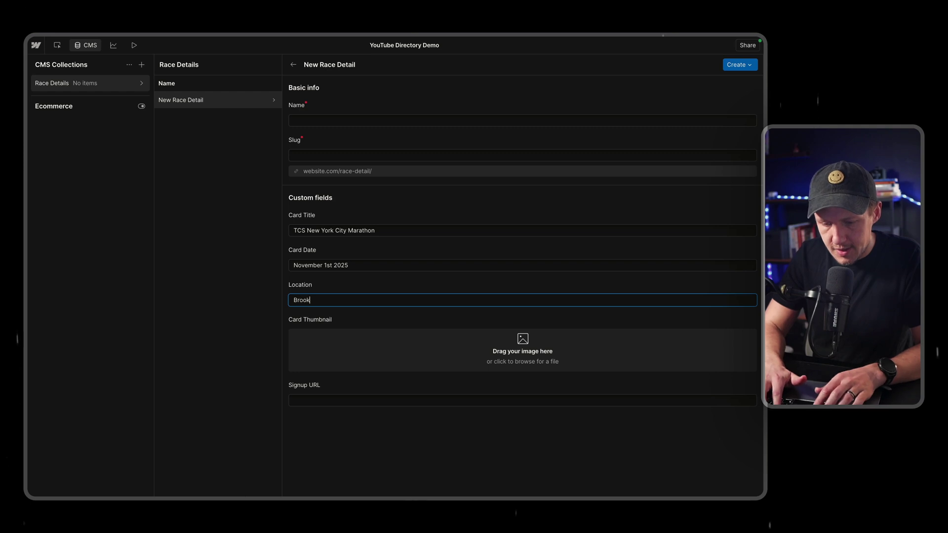
{"action": "type", "text": "Brooklyn, New Zealan"}
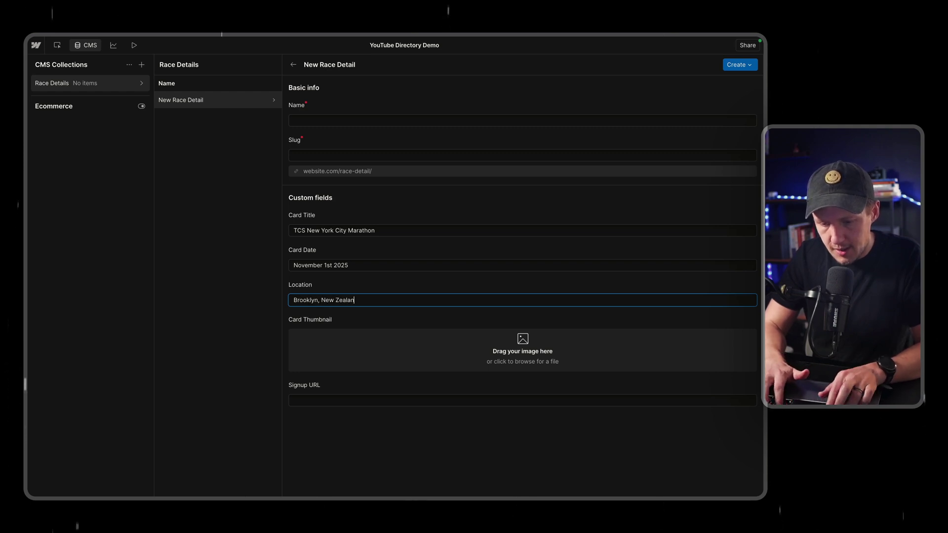
{"action": "type", "text": "d"}
{"action": "key", "text": "Tab"}
{"action": "key", "text": "Tab"}
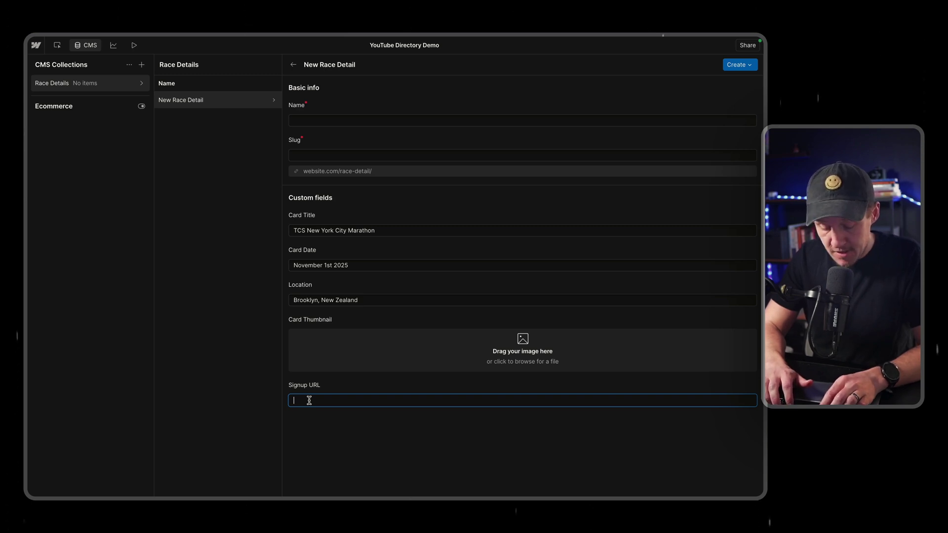
{"action": "type", "text": "https:/"}
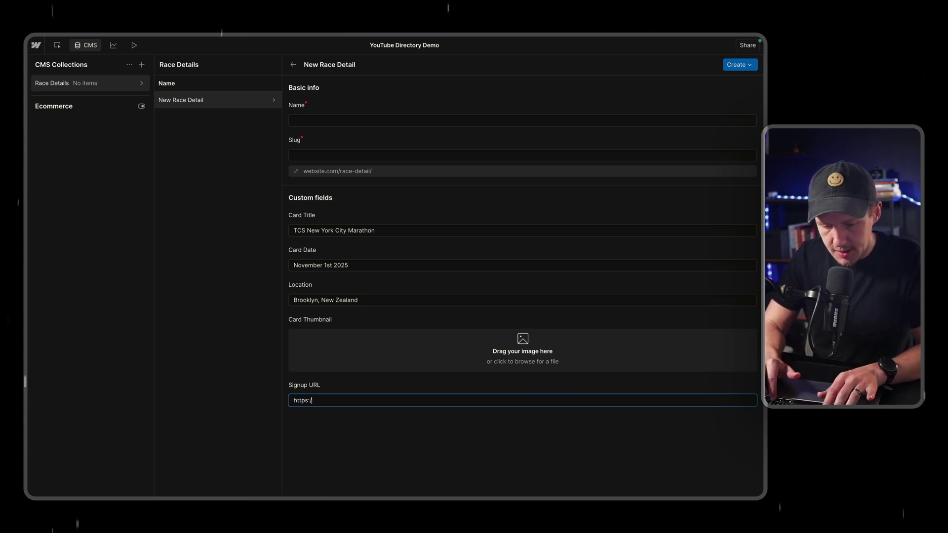
{"action": "type", "text": "/www.connorfin"}
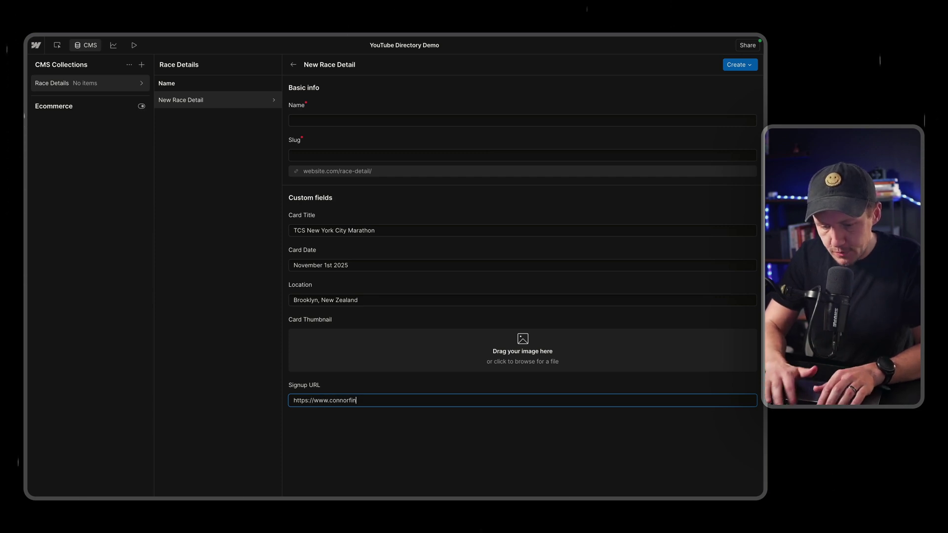
{"action": "type", "text": "layson.com"}
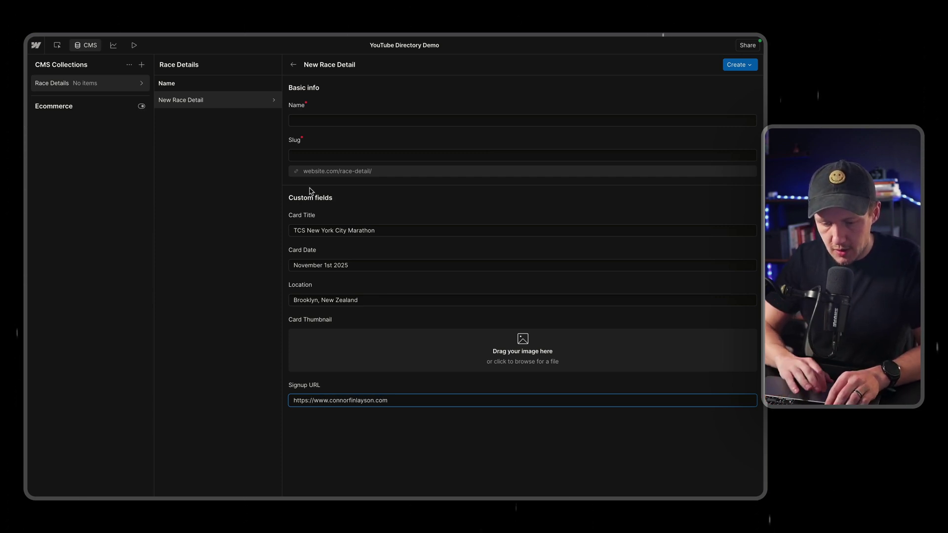
Copy the Card Title text "TCS New York City Marathon" into the item's Name field
{"action": "triple_click", "coordinate": [333, 231]}
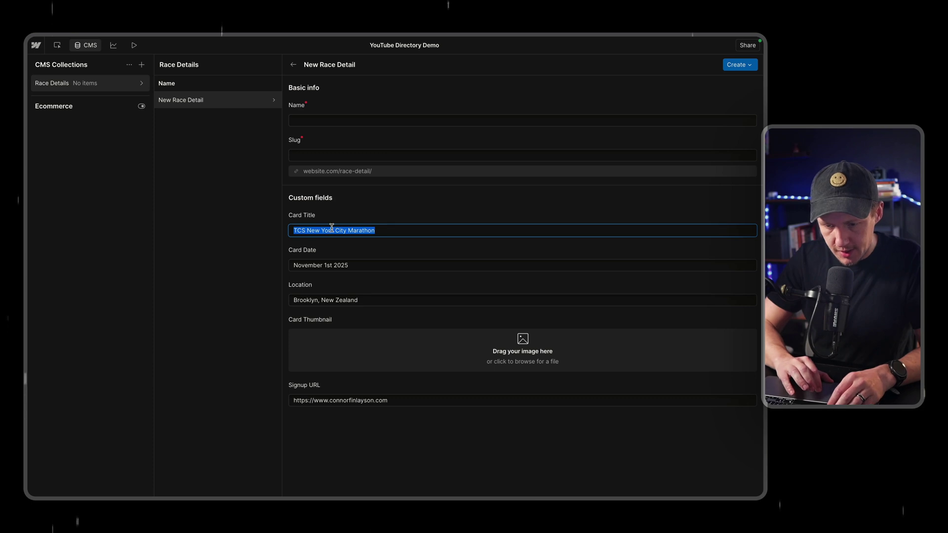
{"action": "key", "text": "ctrl+c"}
{"action": "left_click", "coordinate": [318, 123]}
{"action": "key", "text": "ctrl+v"}
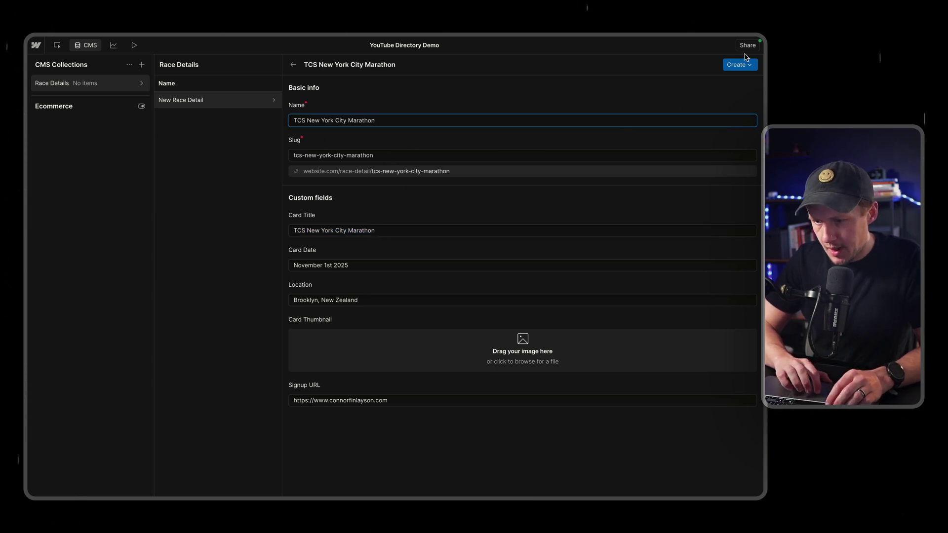
{"action": "left_click", "coordinate": [736, 66]}
{"action": "key", "text": "Escape"}
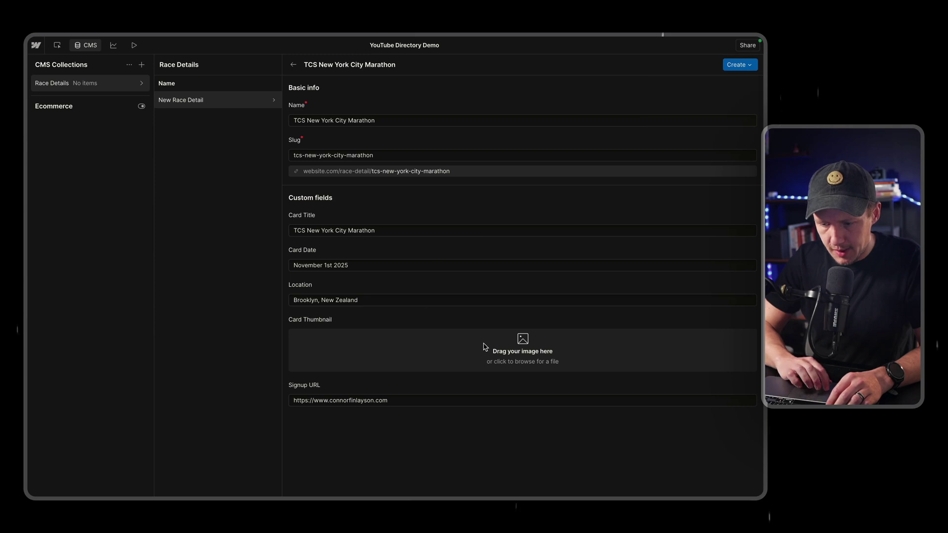
Upload "Runners Unsplash (1).jpg" from Downloads as the Card Thumbnail and queue the new item to publish
{"action": "left_click", "coordinate": [524, 352]}
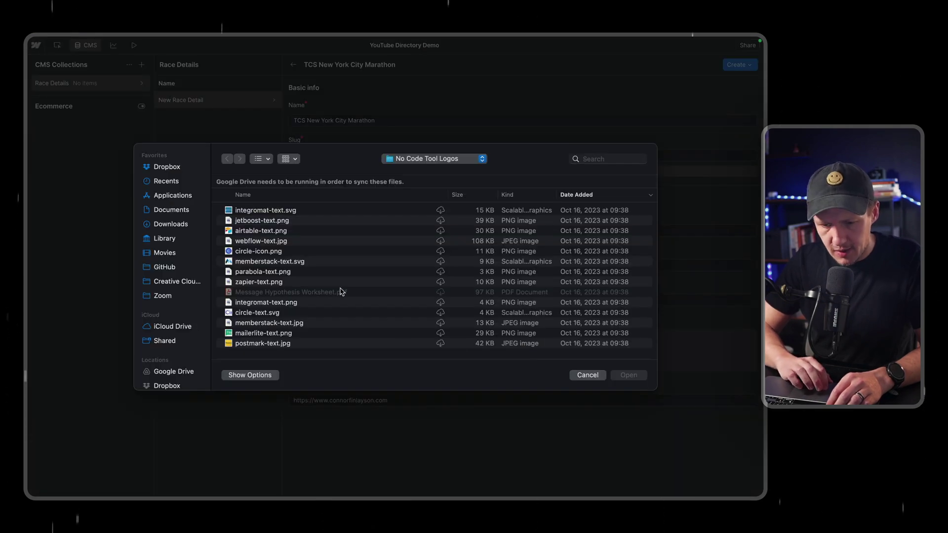
{"action": "left_click", "coordinate": [169, 225]}
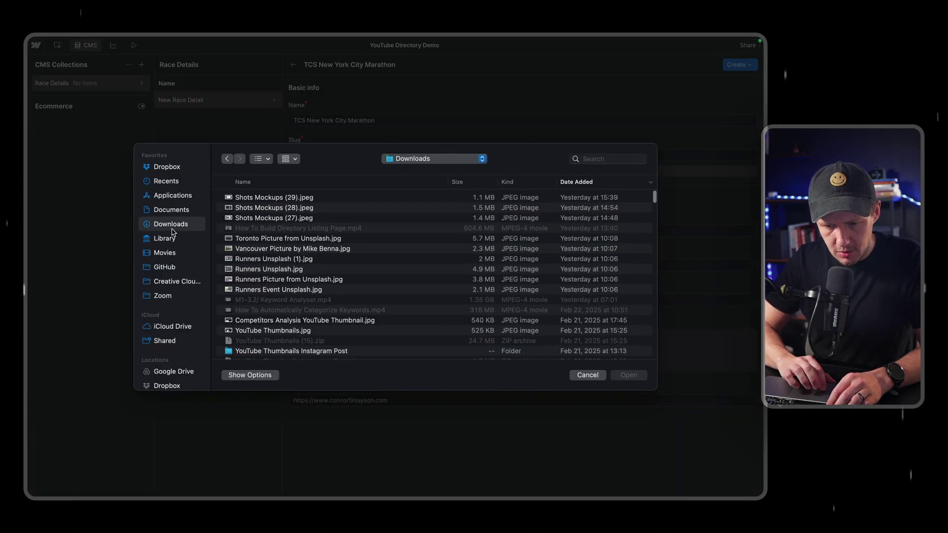
{"action": "double_click", "coordinate": [261, 259]}
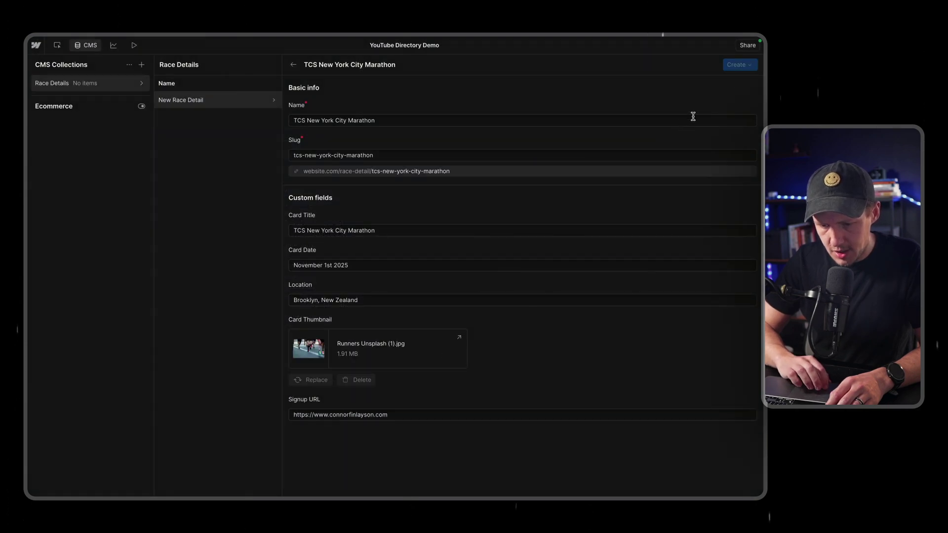
{"action": "left_click", "coordinate": [736, 67]}
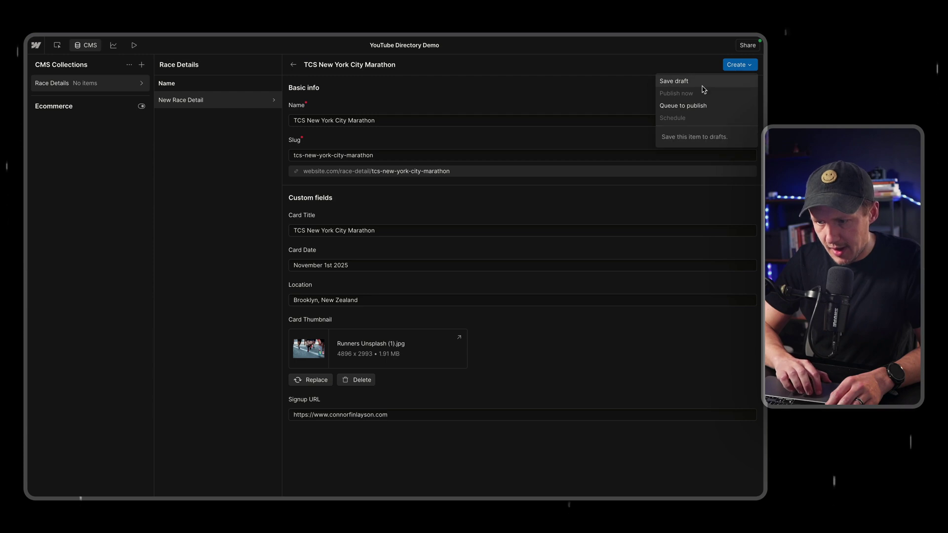
{"action": "left_click", "coordinate": [698, 105]}
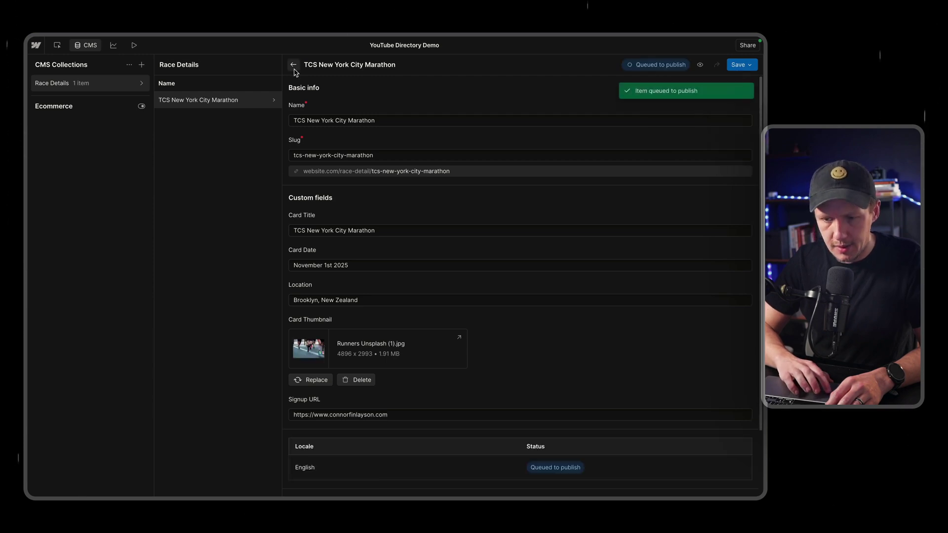
Return to the Find A Race page design and select the event4_list element that holds the race cards
{"action": "left_click", "coordinate": [92, 46]}
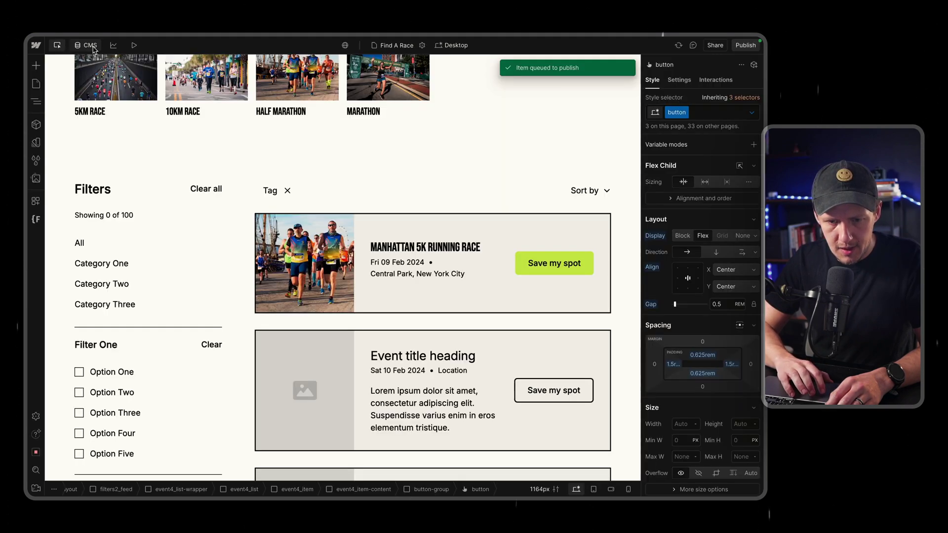
{"action": "left_click", "coordinate": [439, 325]}
{"action": "scroll", "coordinate": [440, 326], "scroll_direction": "down", "scroll_amount": 5}
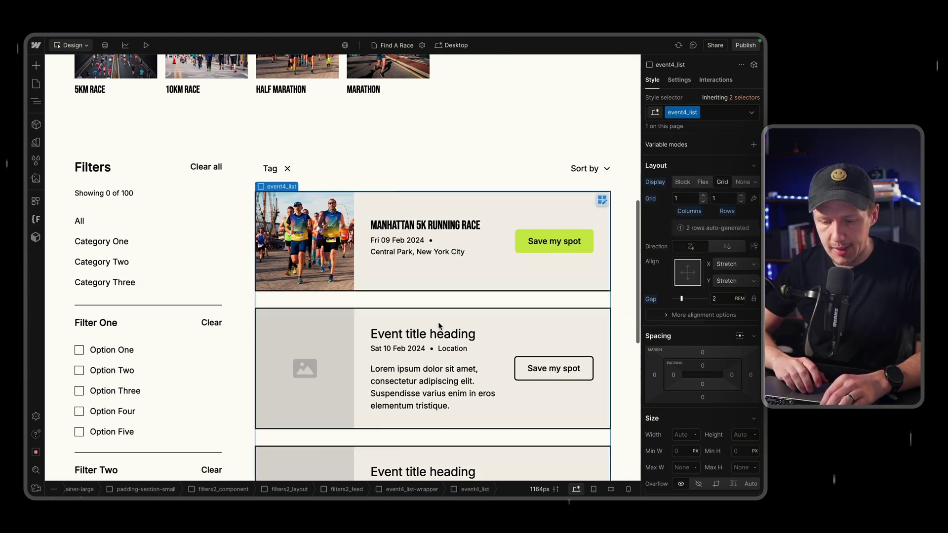
Add a CMS Collection List inside the event4_list element
{"action": "scroll", "coordinate": [440, 326], "scroll_direction": "up", "scroll_amount": 3}
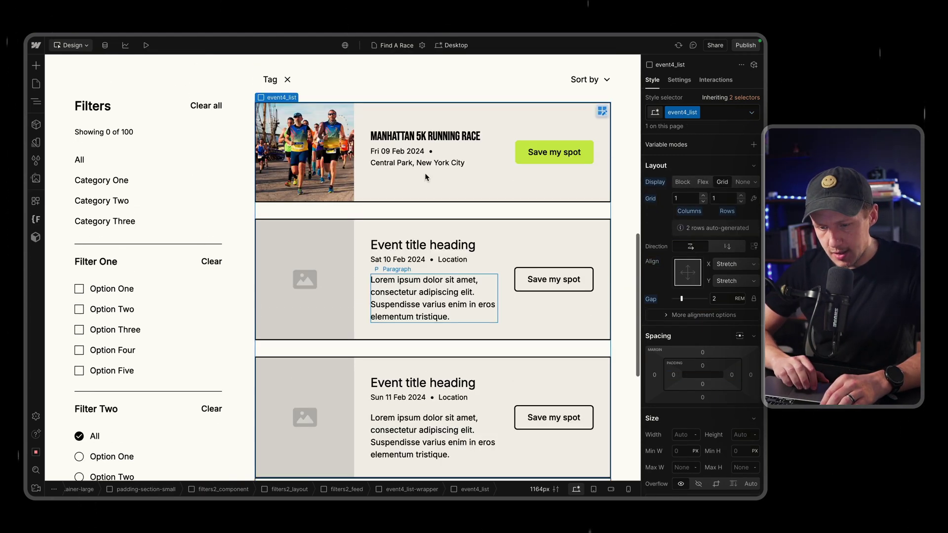
{"action": "scroll", "coordinate": [405, 191], "scroll_direction": "up", "scroll_amount": 3}
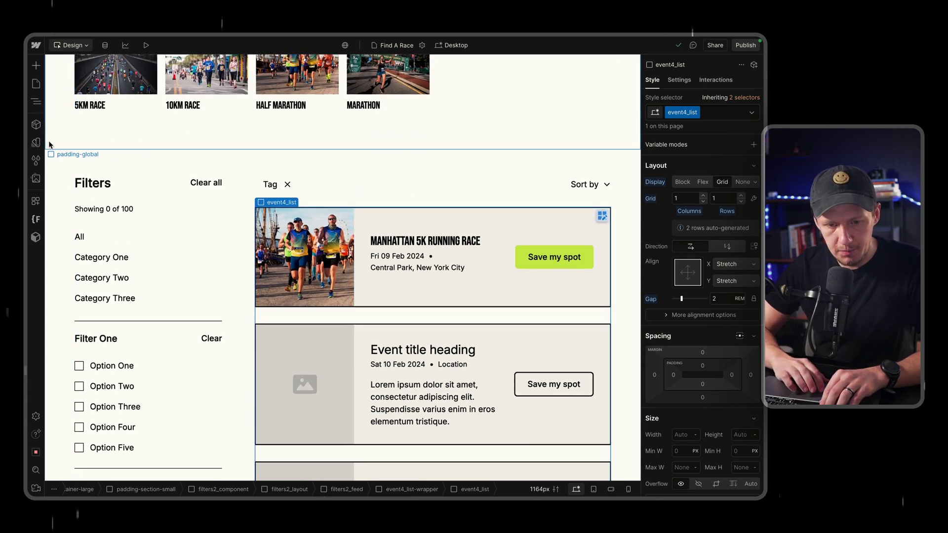
{"action": "left_click", "coordinate": [39, 67]}
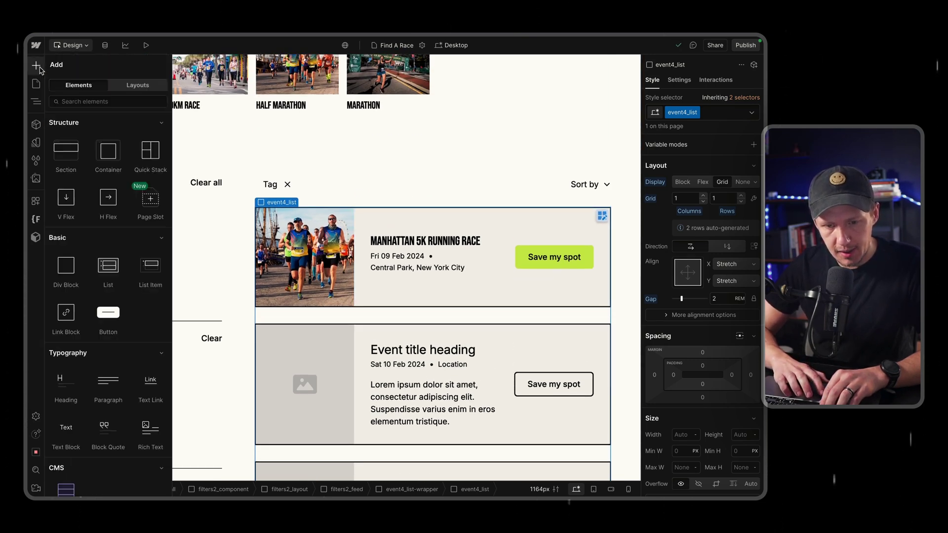
{"action": "scroll", "coordinate": [108, 316], "scroll_direction": "down", "scroll_amount": 4}
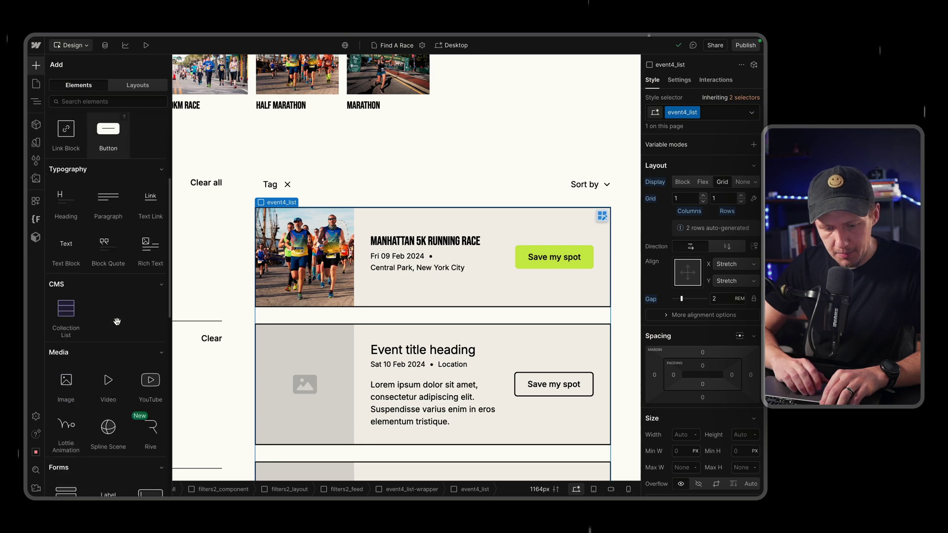
{"action": "left_click", "coordinate": [64, 312]}
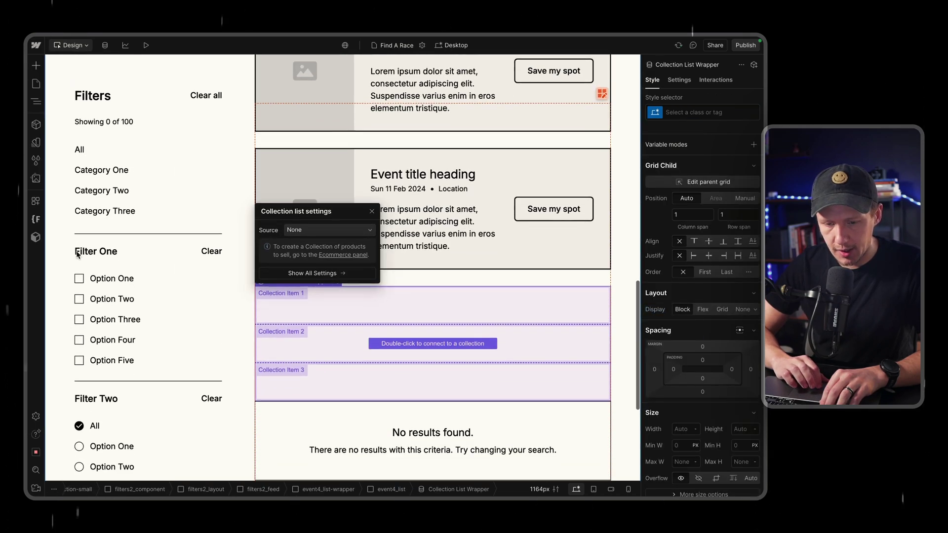
Move the Collection List Wrapper out of event4_list into filters2_feed, directly above event4_list-wrapper
{"action": "key", "text": "z"}
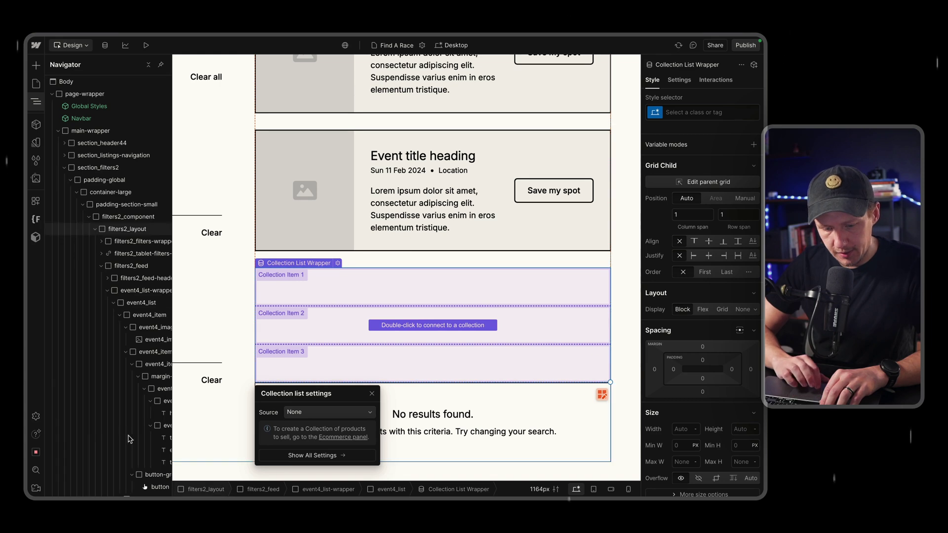
{"action": "scroll", "coordinate": [123, 433], "scroll_direction": "down", "scroll_amount": 2}
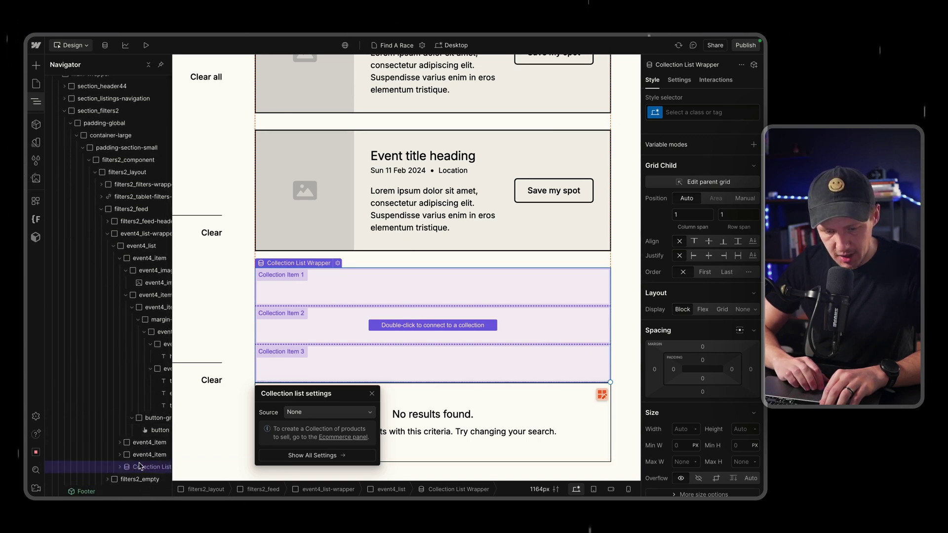
{"action": "left_click", "coordinate": [101, 210]}
{"action": "left_click", "coordinate": [101, 210]}
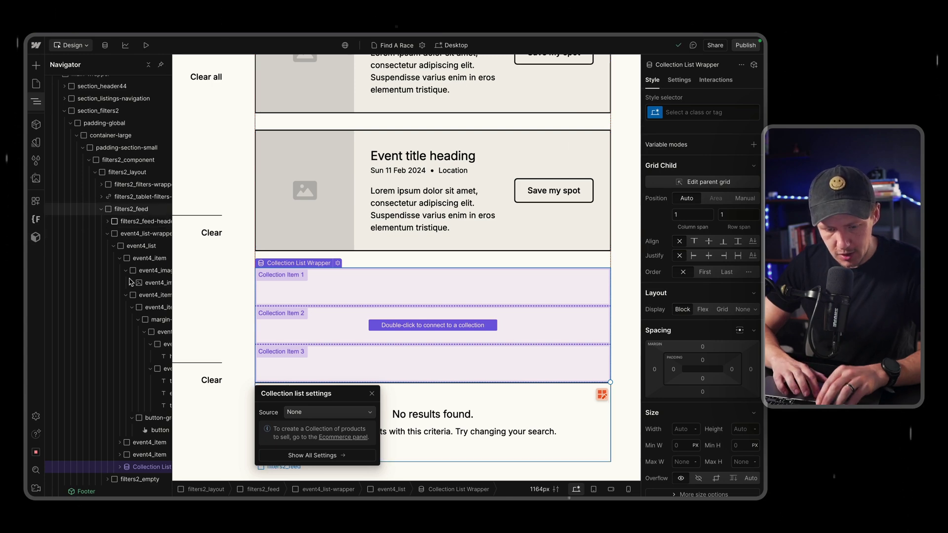
{"action": "left_click_drag", "start_coordinate": [141, 469], "coordinate": [138, 236]}
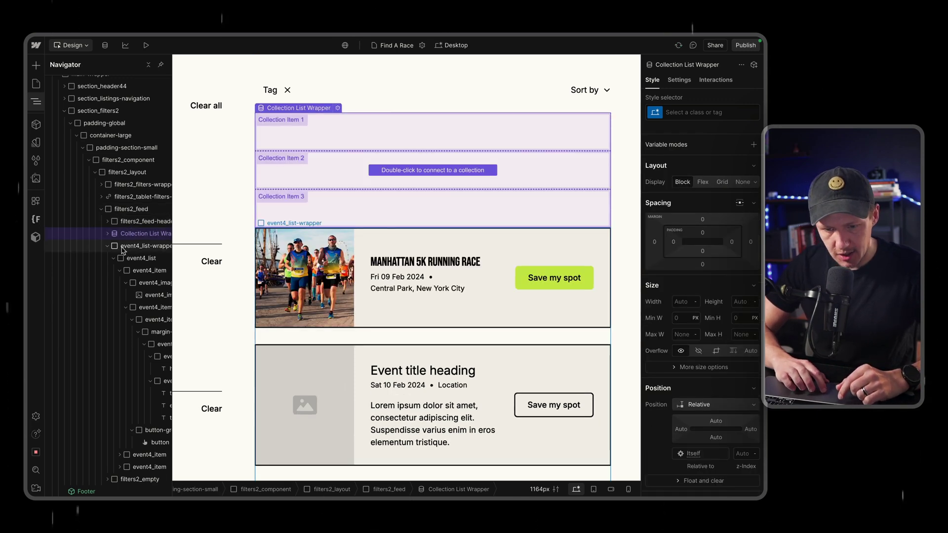
{"action": "left_click", "coordinate": [107, 247]}
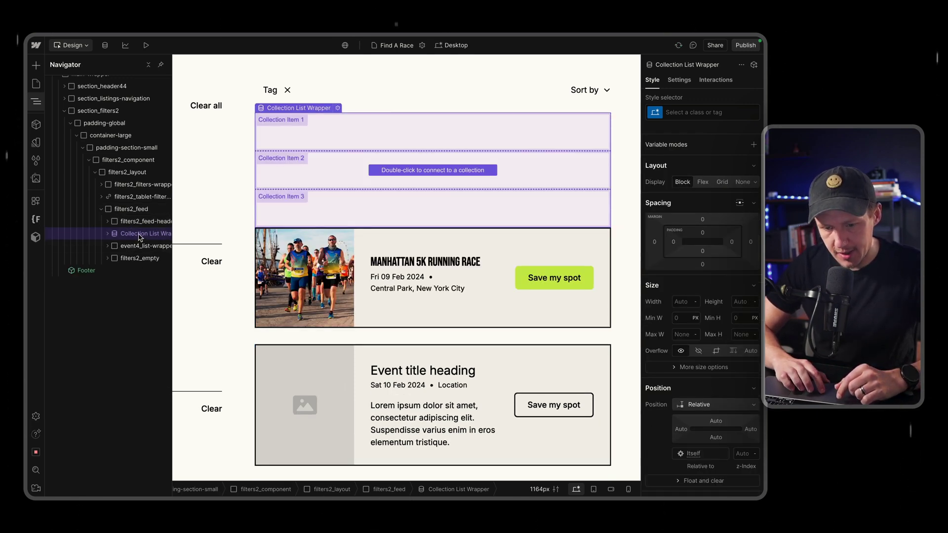
Connect the Collection List's source to the Race Details collection
{"action": "scroll", "coordinate": [501, 295], "scroll_direction": "up", "scroll_amount": 3}
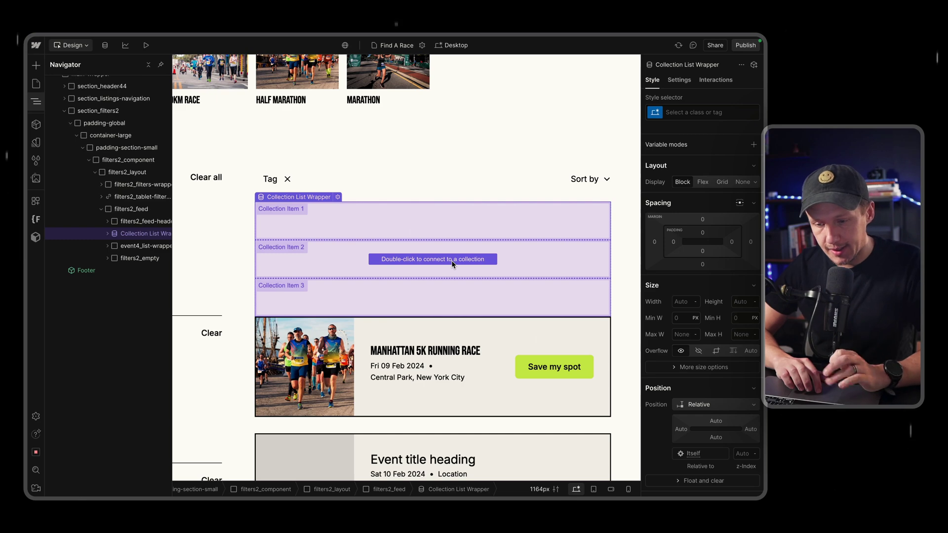
{"action": "key", "text": "z"}
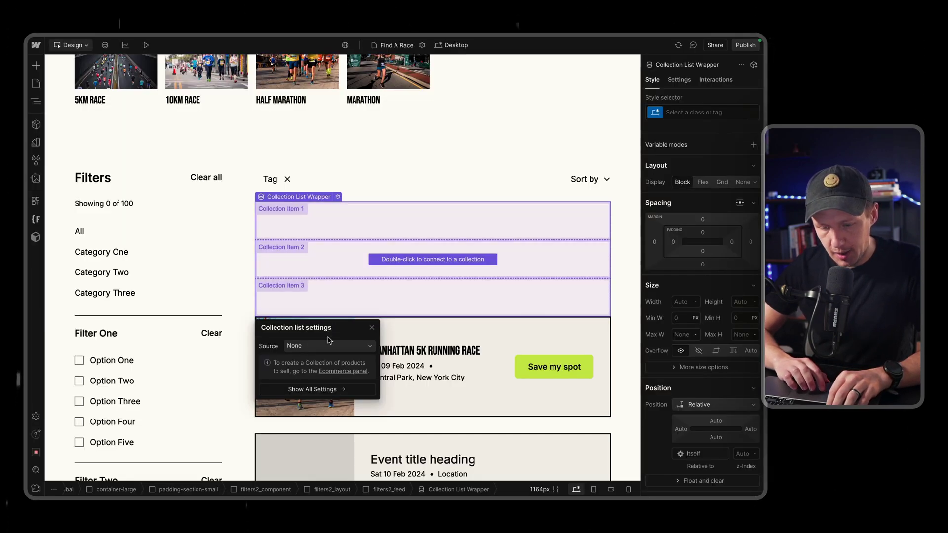
{"action": "left_click", "coordinate": [326, 346]}
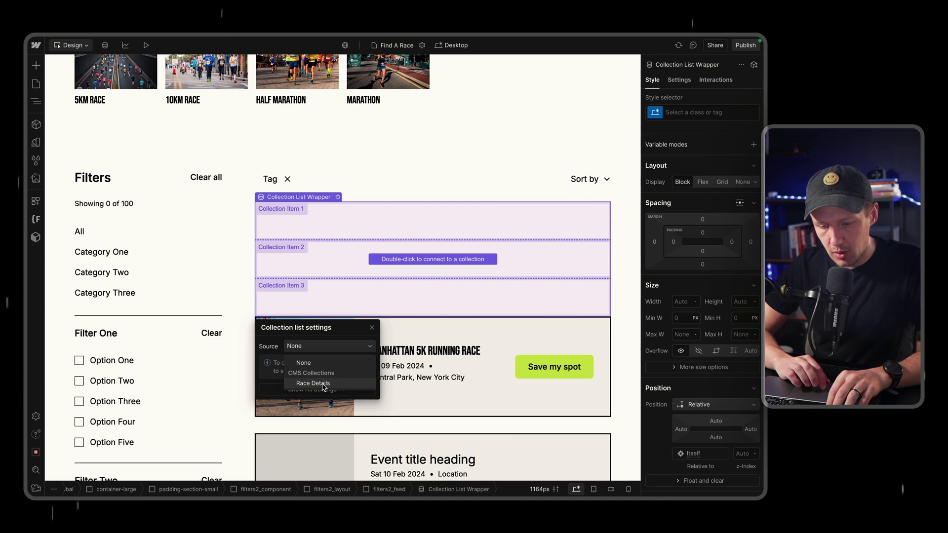
{"action": "left_click", "coordinate": [323, 385]}
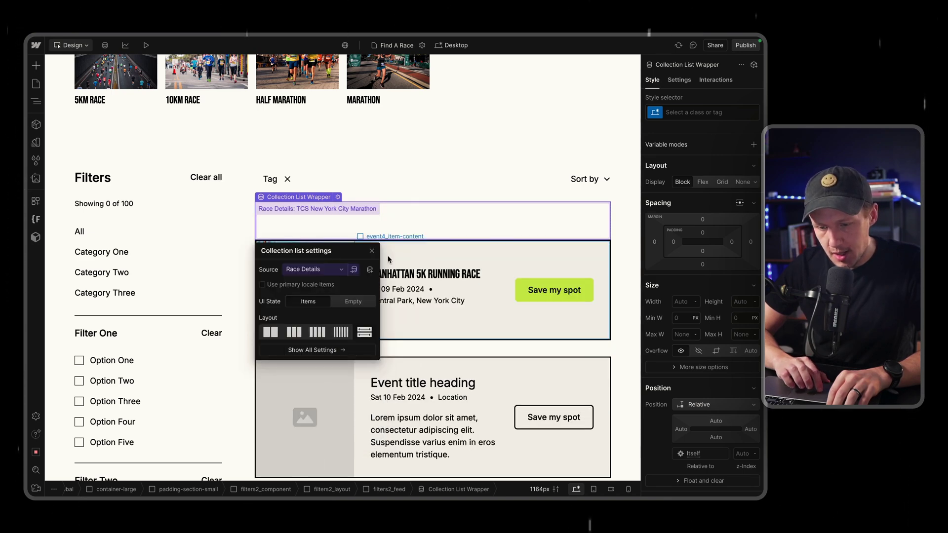
{"action": "left_click", "coordinate": [373, 251]}
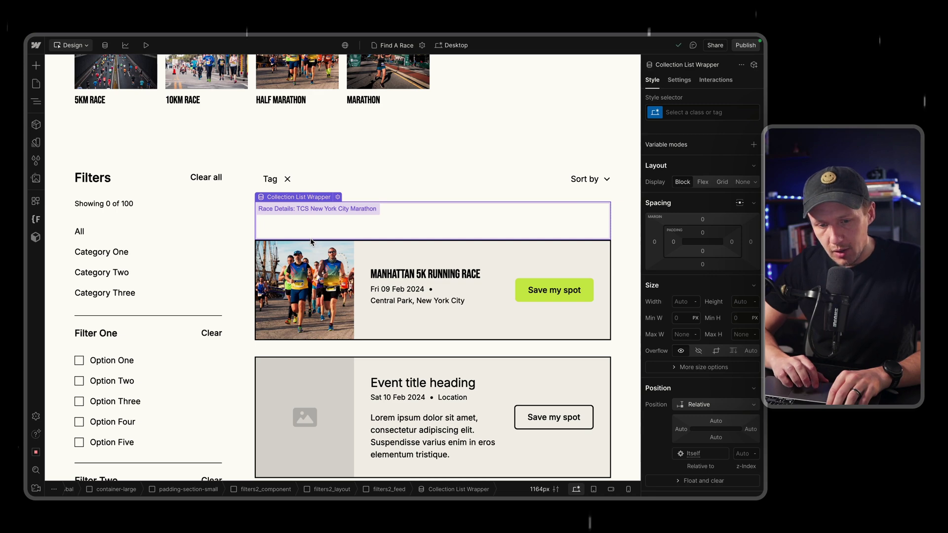
Move the first event4_item, the Manhattan 5K Running Race card, into the Collection Item of the Race Details list
{"action": "left_click", "coordinate": [400, 220]}
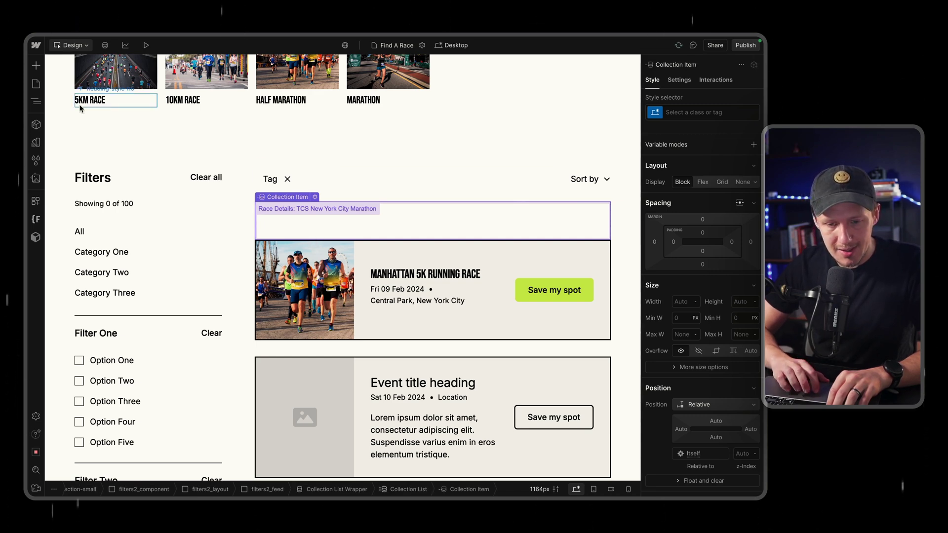
{"action": "left_click", "coordinate": [42, 106]}
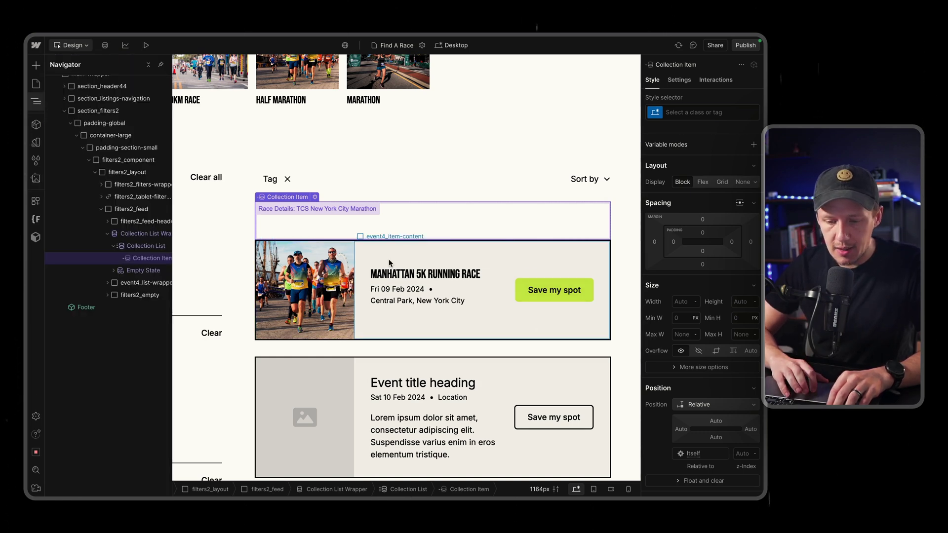
{"action": "left_click", "coordinate": [310, 275]}
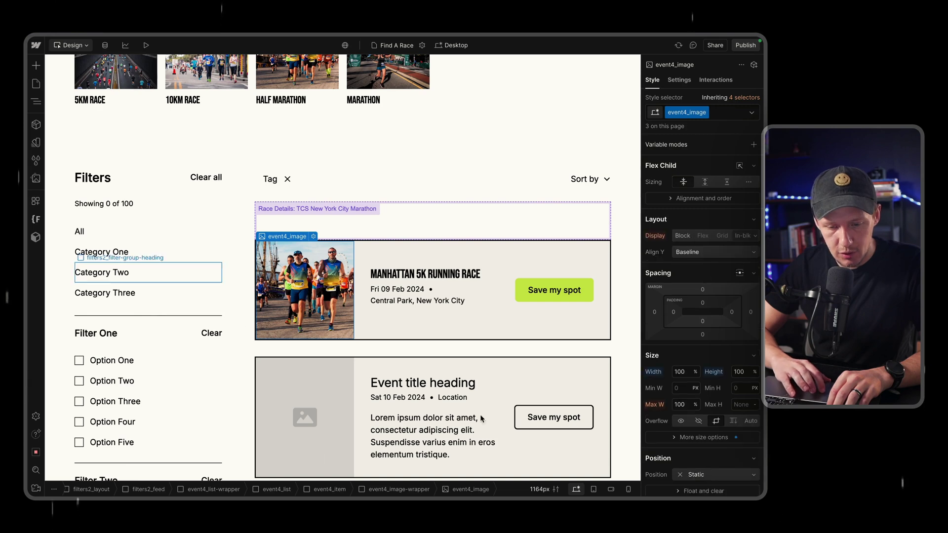
{"action": "left_click", "coordinate": [330, 489]}
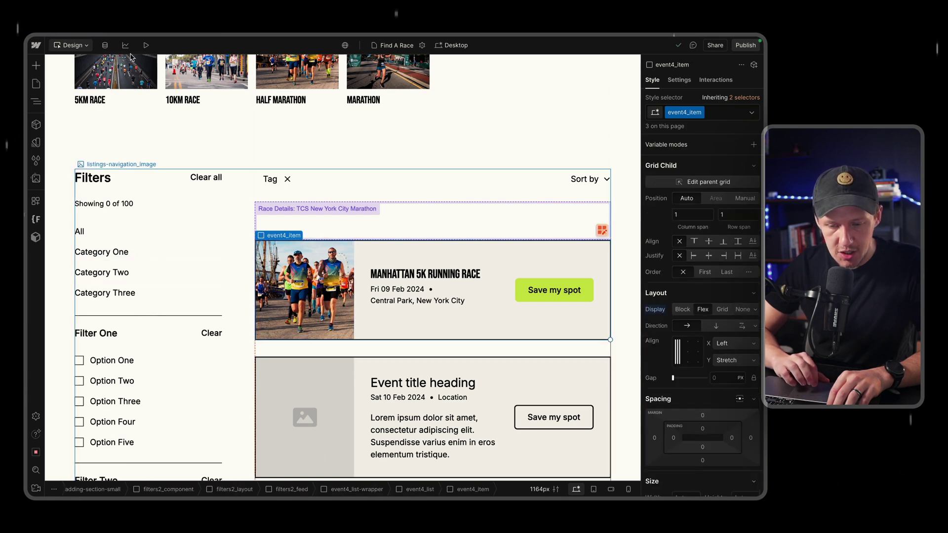
{"action": "left_click", "coordinate": [34, 104]}
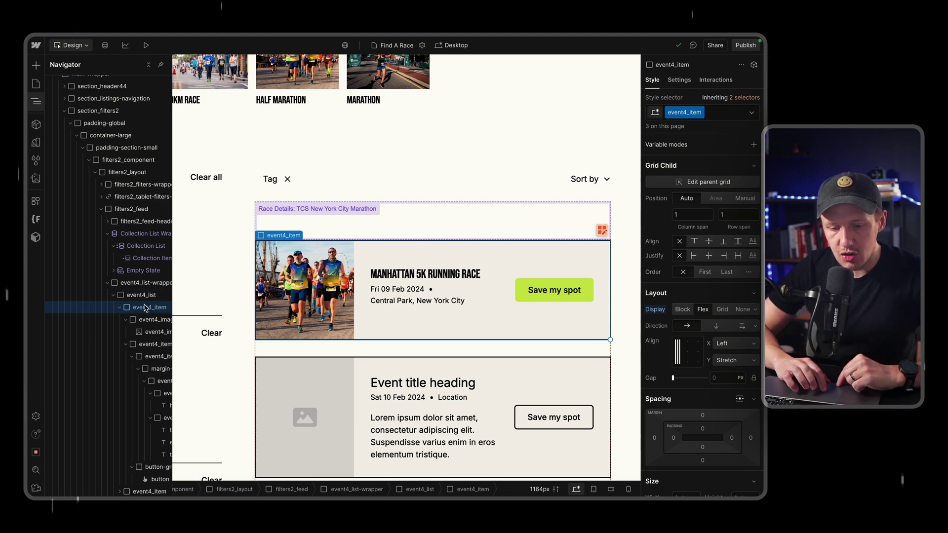
{"action": "left_click_drag", "start_coordinate": [145, 274], "coordinate": [146, 262]}
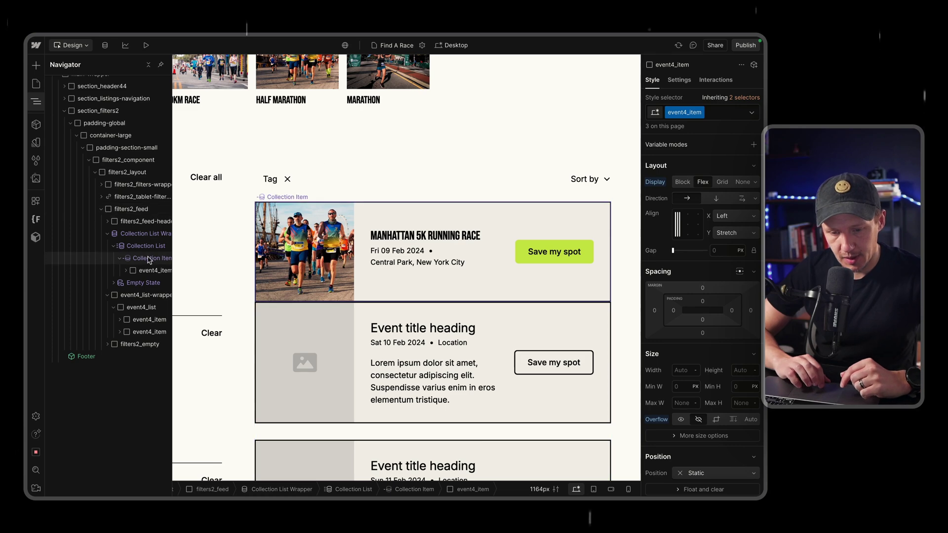
{"action": "key", "text": "z"}
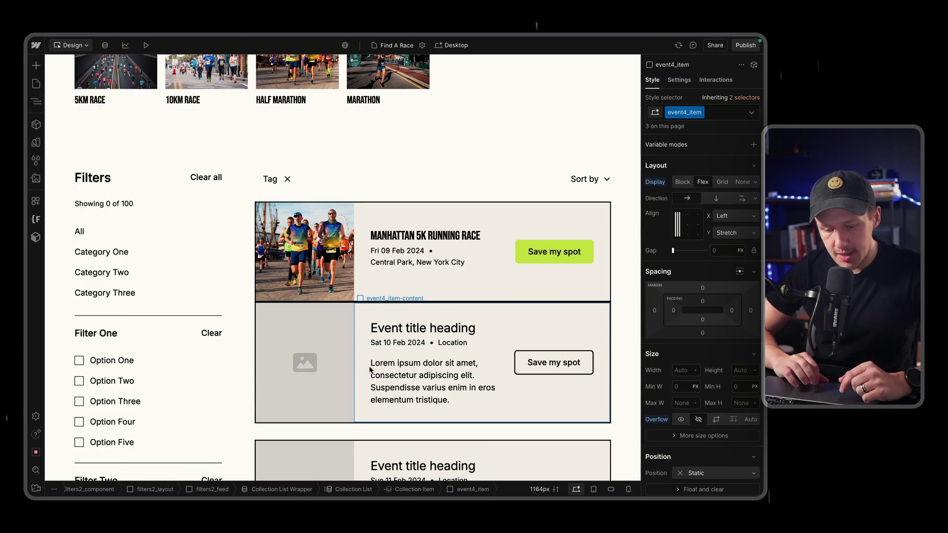
Bind the card's event4_image to the Card Thumbnail field of Race Details
{"action": "left_click", "coordinate": [310, 214]}
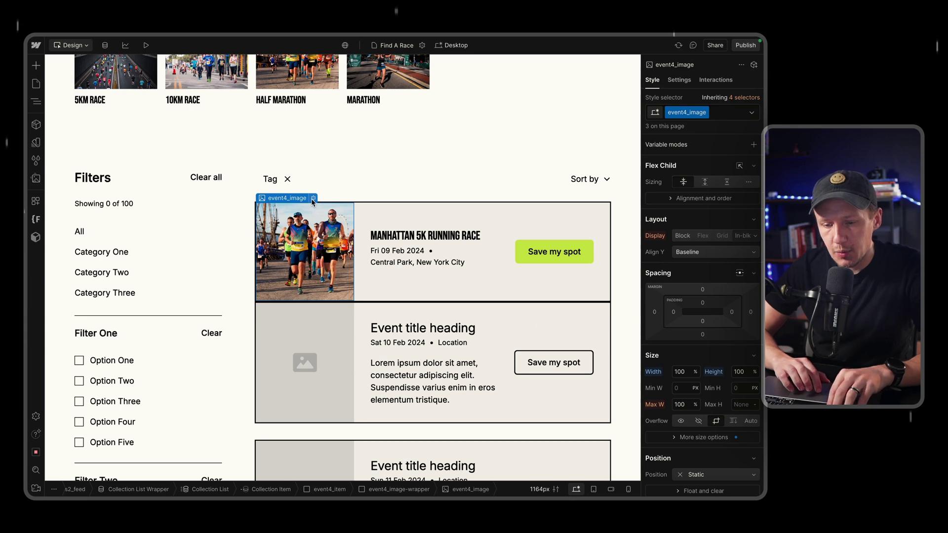
{"action": "left_click", "coordinate": [313, 199]}
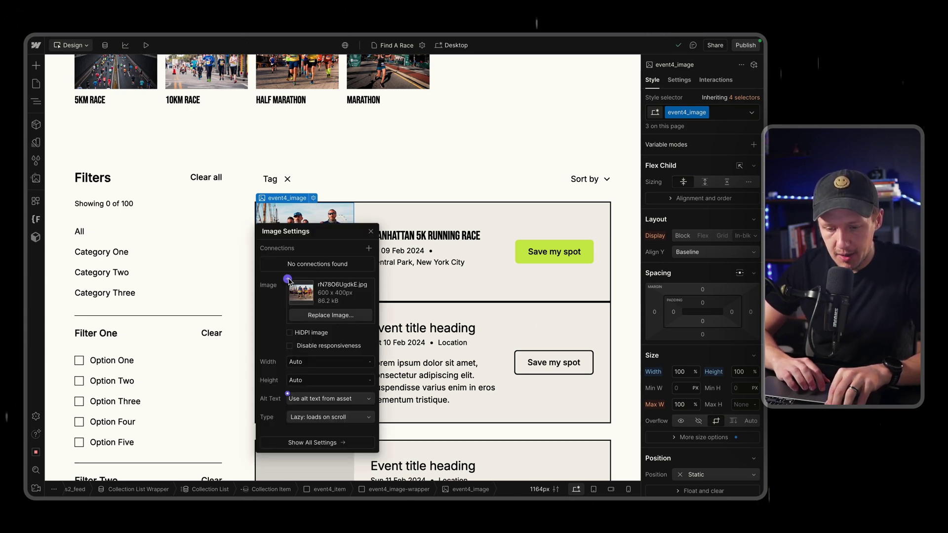
{"action": "left_click", "coordinate": [289, 280]}
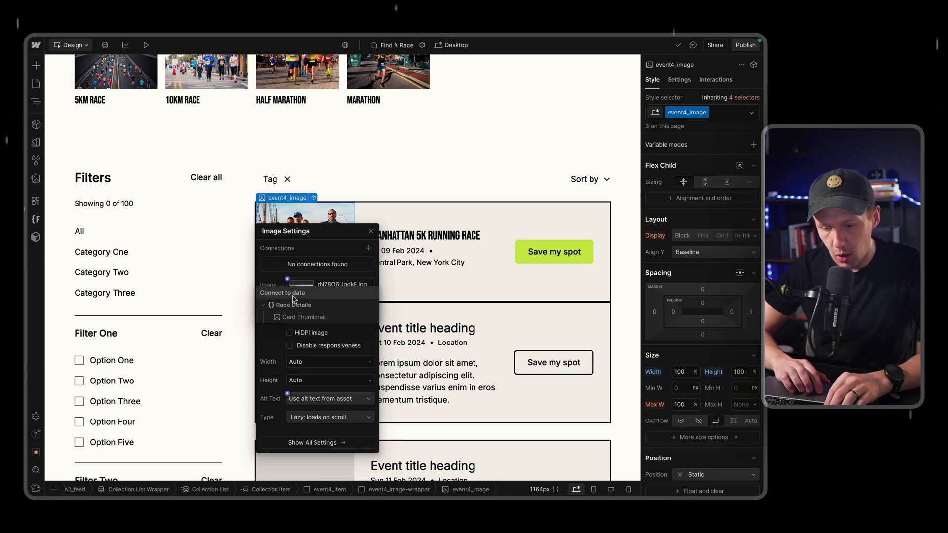
{"action": "left_click", "coordinate": [295, 318]}
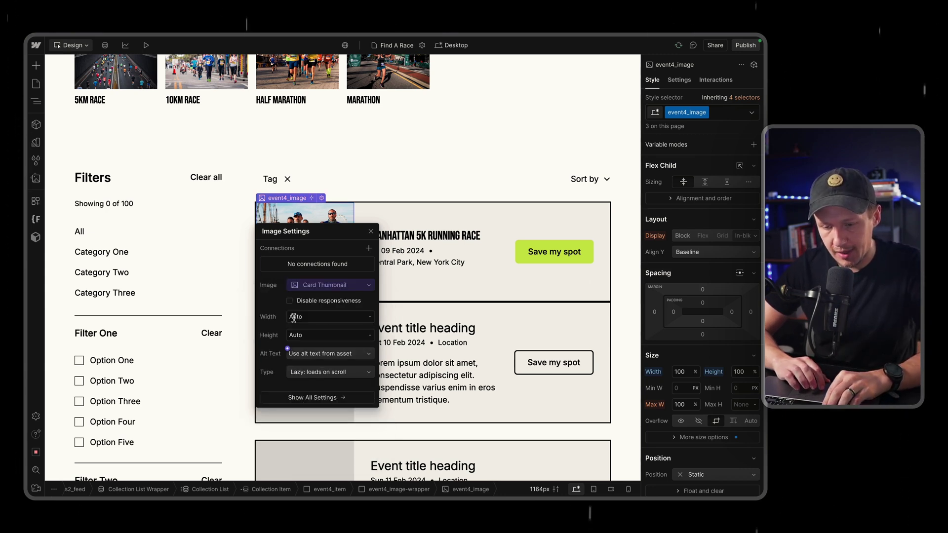
{"action": "left_click", "coordinate": [371, 232]}
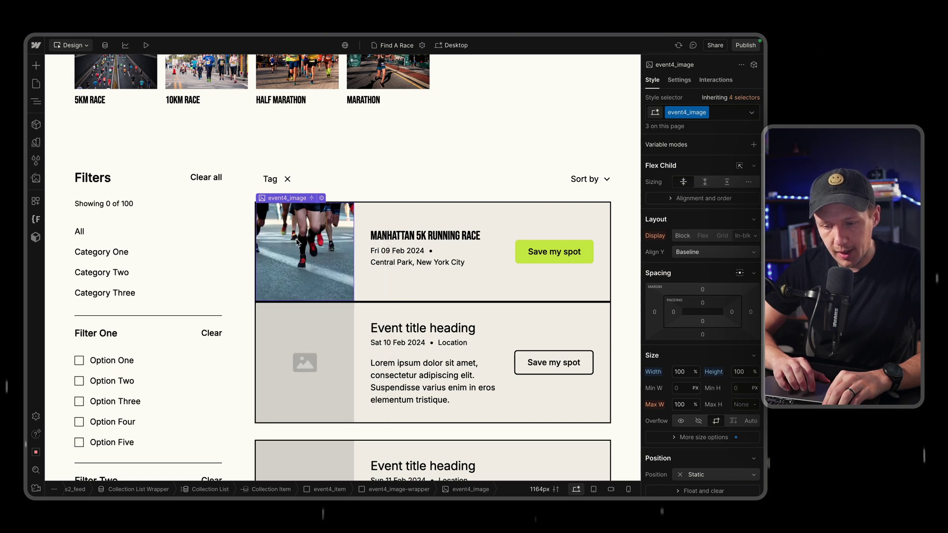
Bind the card's heading text to the Card Title field of Race Details
{"action": "left_click", "coordinate": [407, 239]}
{"action": "left_click", "coordinate": [437, 224]}
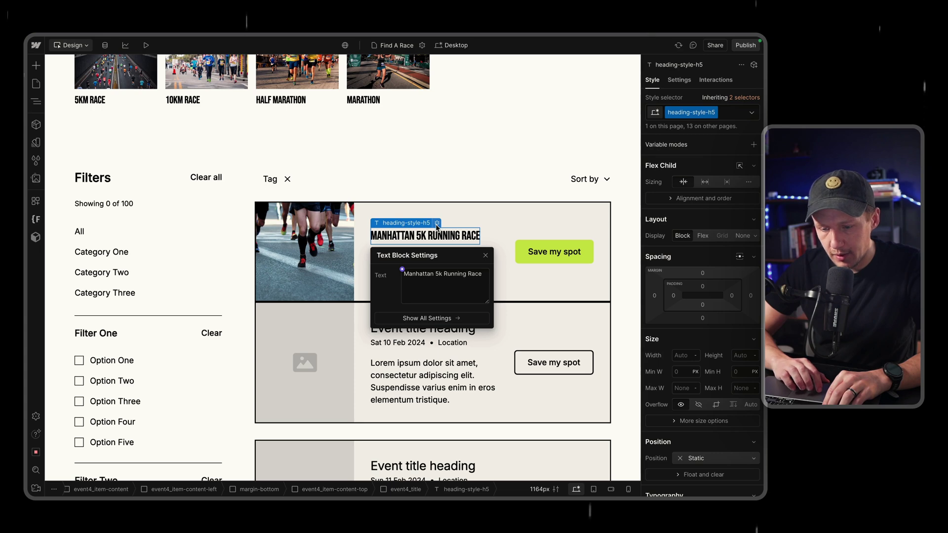
{"action": "left_click", "coordinate": [402, 269]}
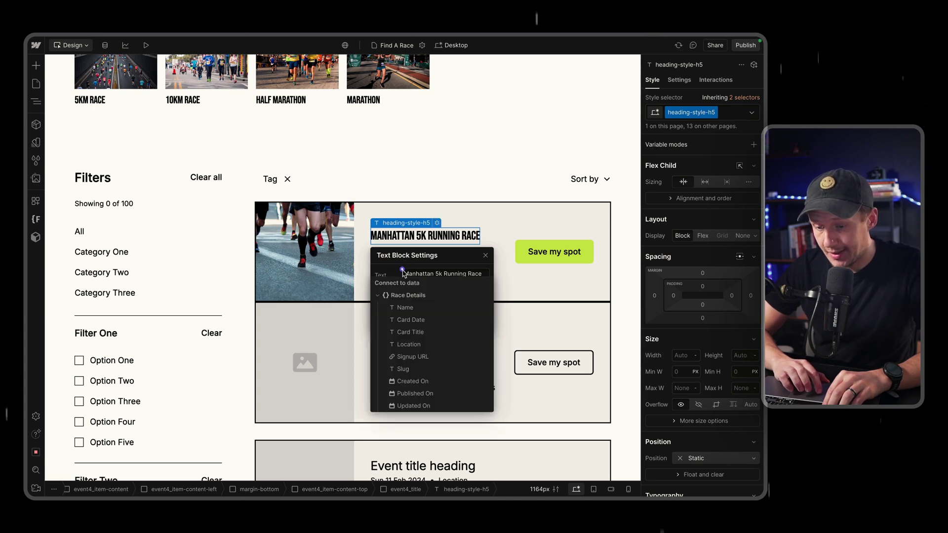
{"action": "left_click", "coordinate": [409, 331]}
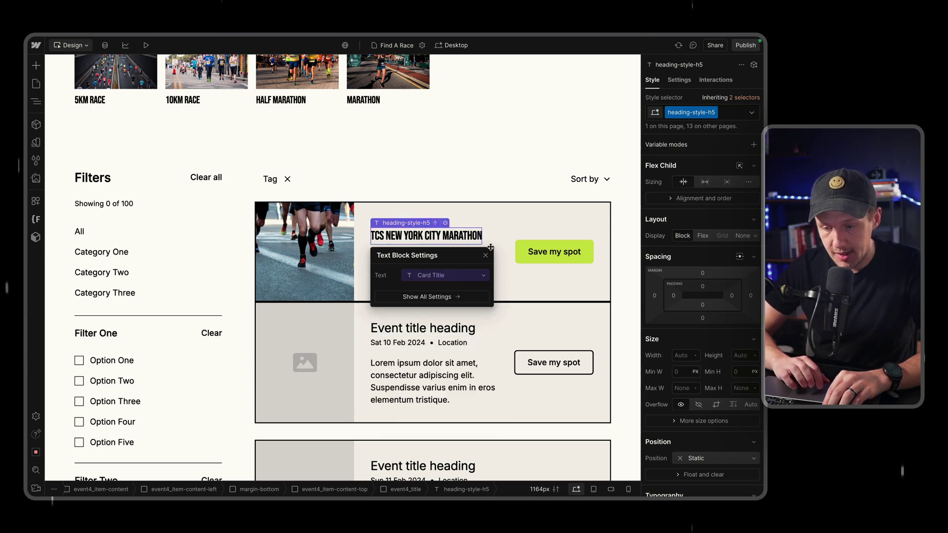
{"action": "left_click", "coordinate": [487, 256]}
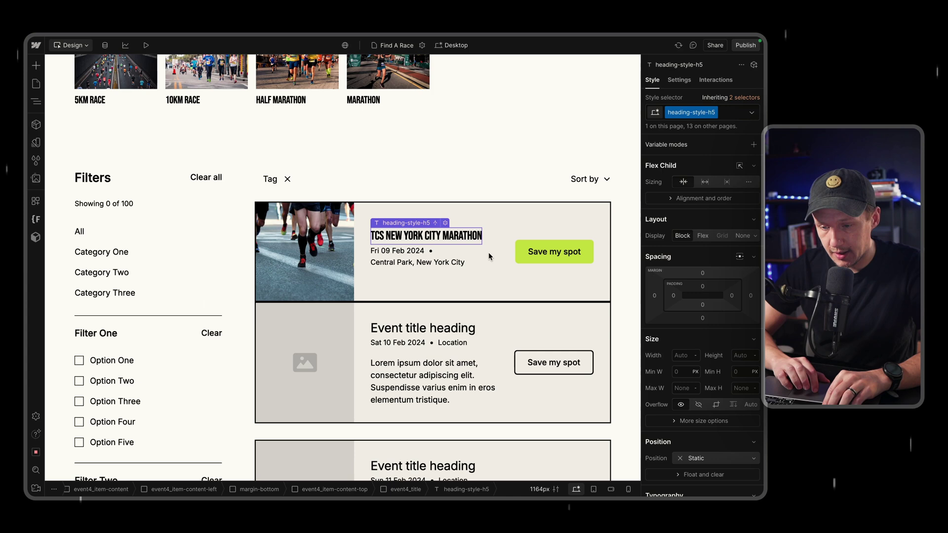
Bind the card's date text to the Card Date field of Race Details
{"action": "left_click", "coordinate": [418, 251]}
{"action": "left_click", "coordinate": [436, 242]}
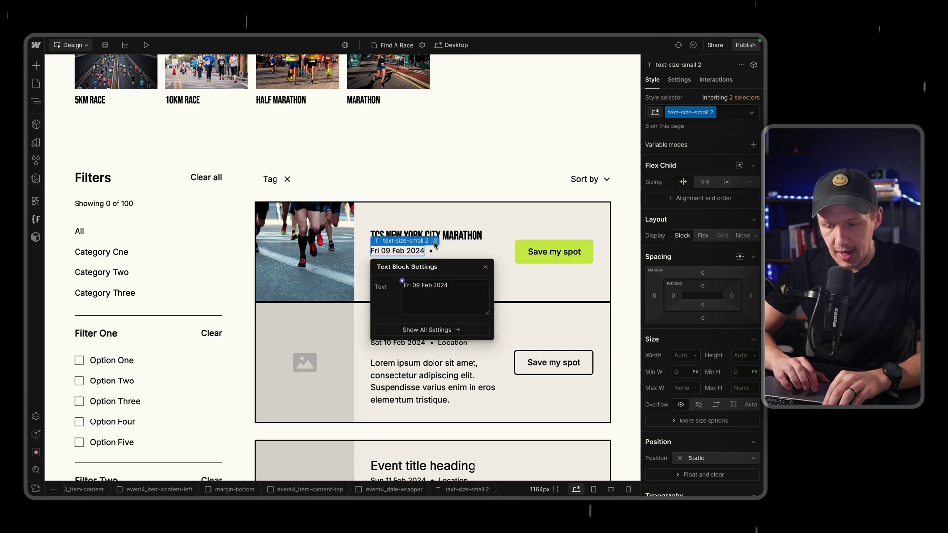
{"action": "left_click", "coordinate": [402, 281]}
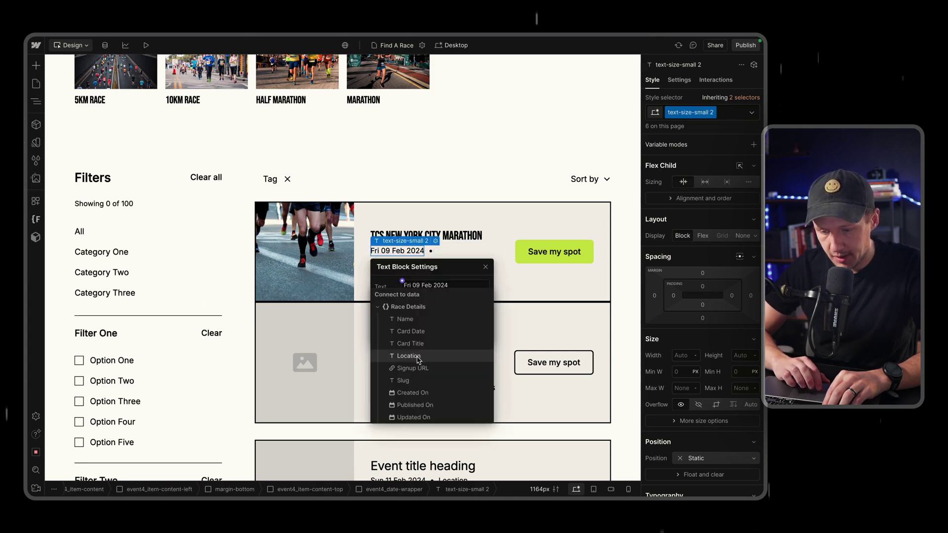
{"action": "left_click", "coordinate": [422, 331]}
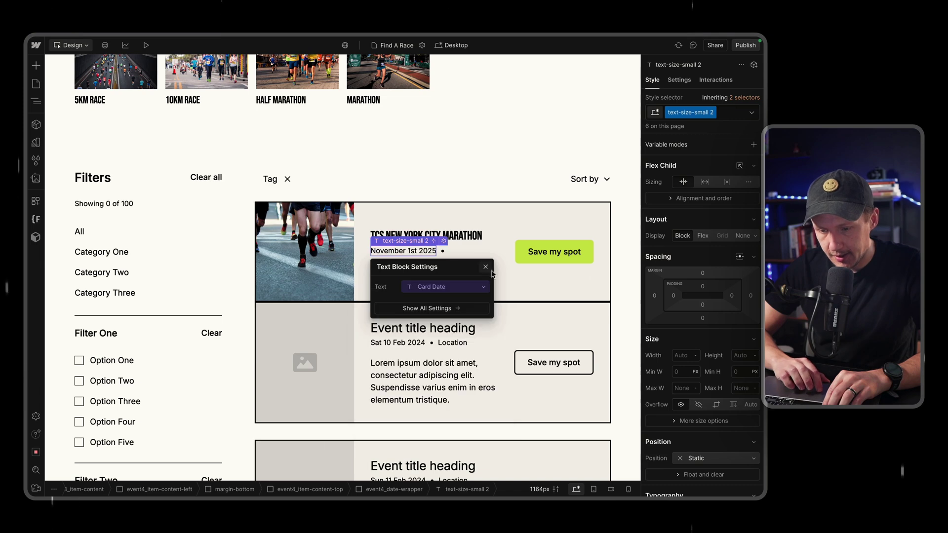
{"action": "left_click", "coordinate": [484, 268]}
Bind the card's location text to the Location field of Race Details
{"action": "left_click", "coordinate": [404, 263]}
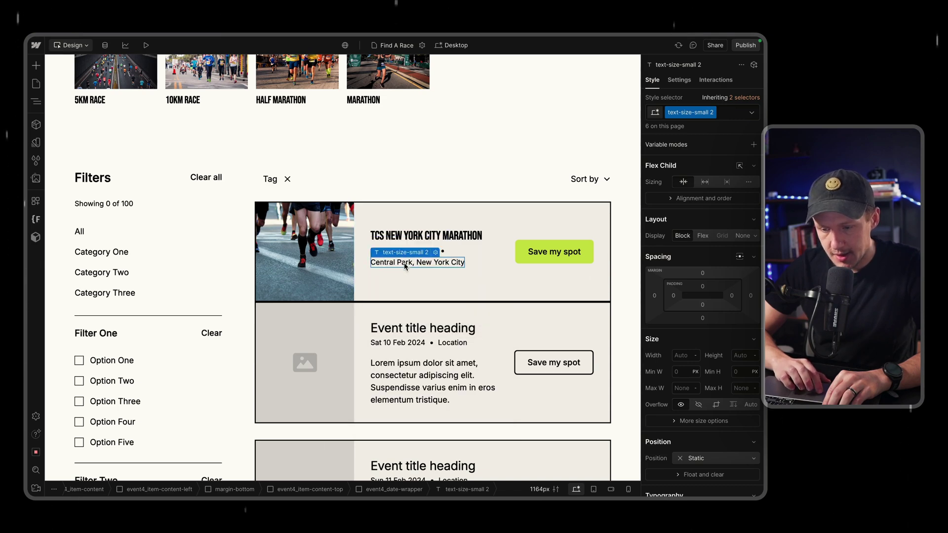
{"action": "left_click", "coordinate": [436, 253]}
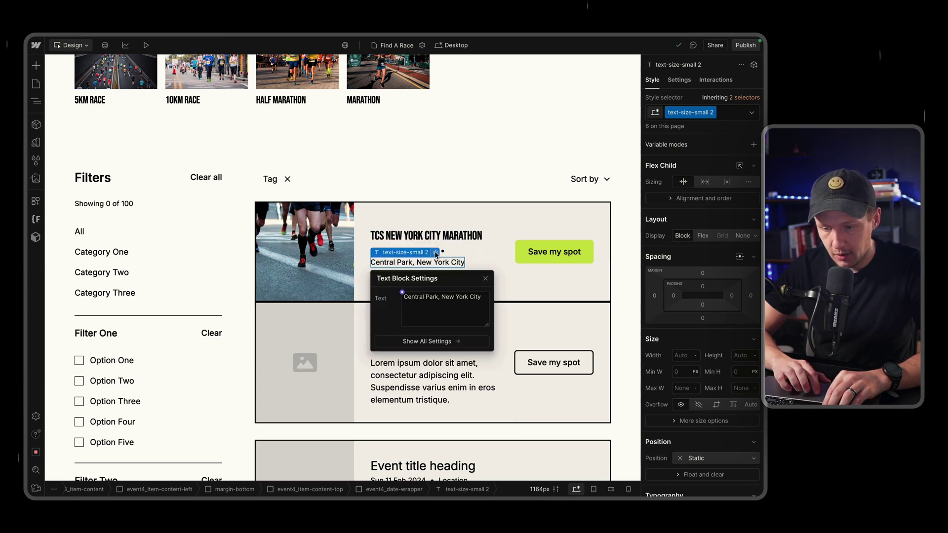
{"action": "left_click", "coordinate": [402, 292]}
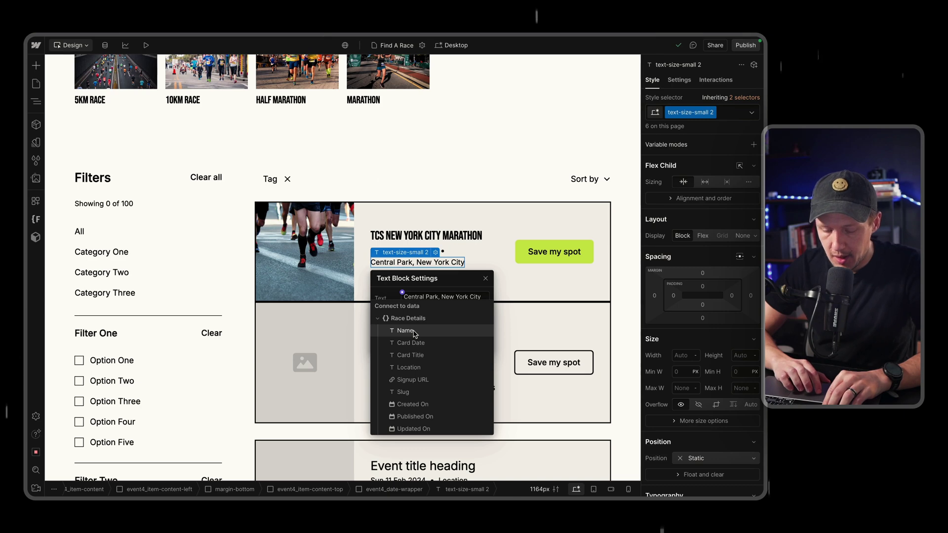
{"action": "left_click", "coordinate": [416, 368]}
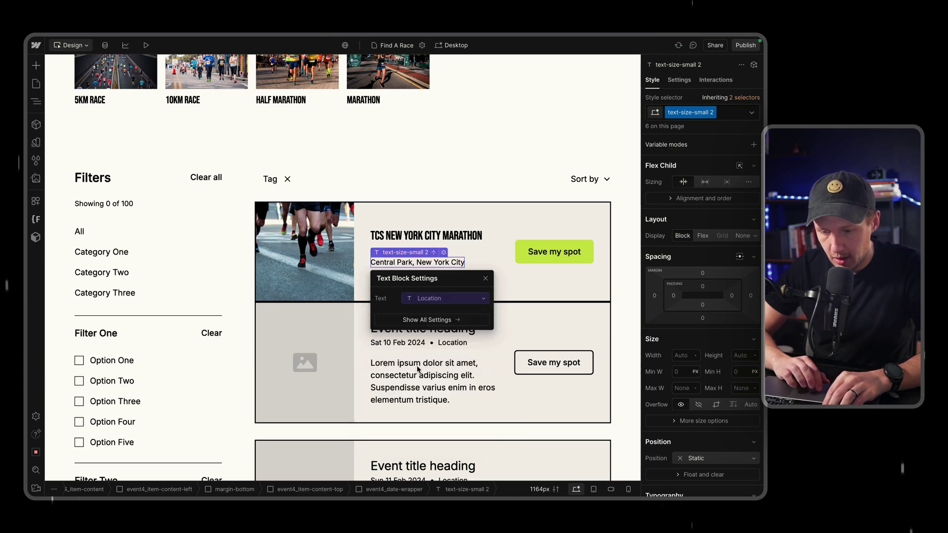
{"action": "left_click", "coordinate": [486, 280]}
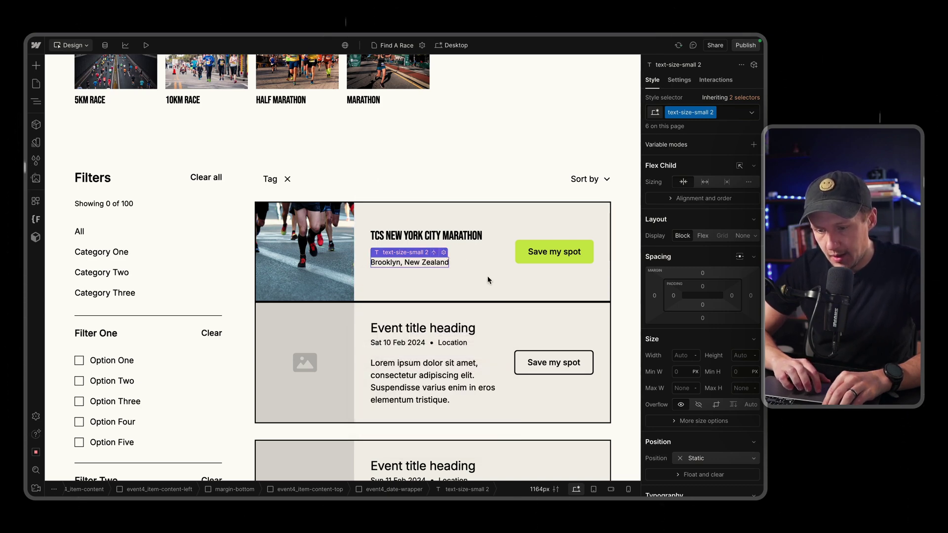
Link the card's Save my spot button to the Signup URL field of Race Details
{"action": "left_click", "coordinate": [554, 265]}
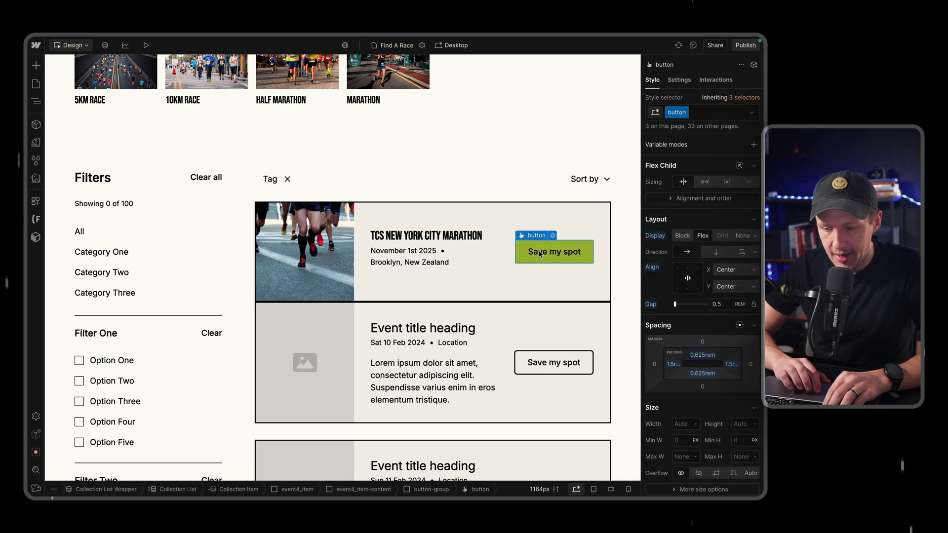
{"action": "left_click", "coordinate": [553, 236]}
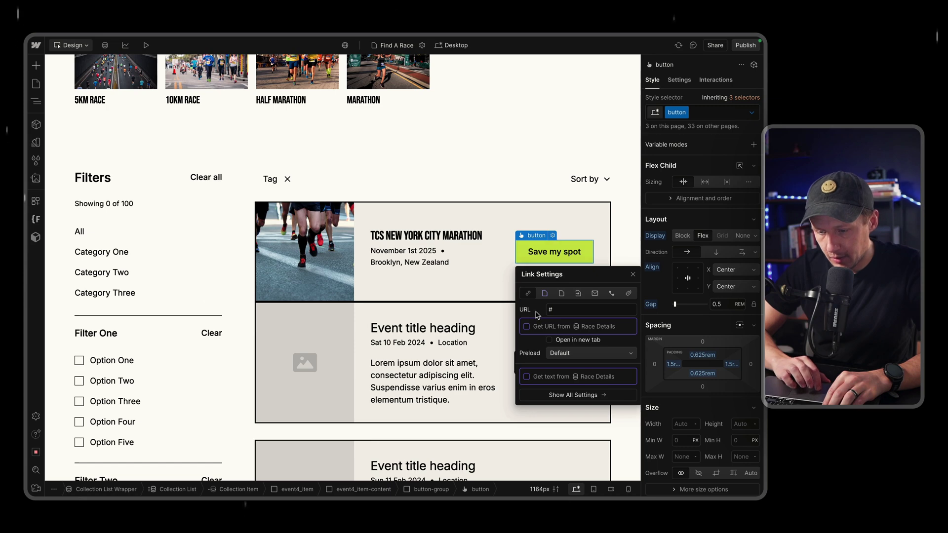
{"action": "left_click", "coordinate": [527, 327]}
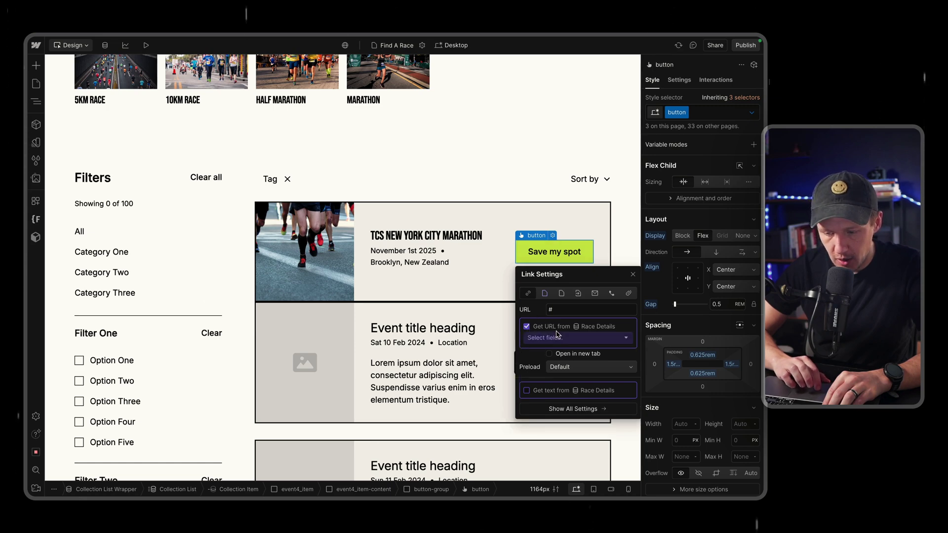
{"action": "left_click", "coordinate": [564, 339]}
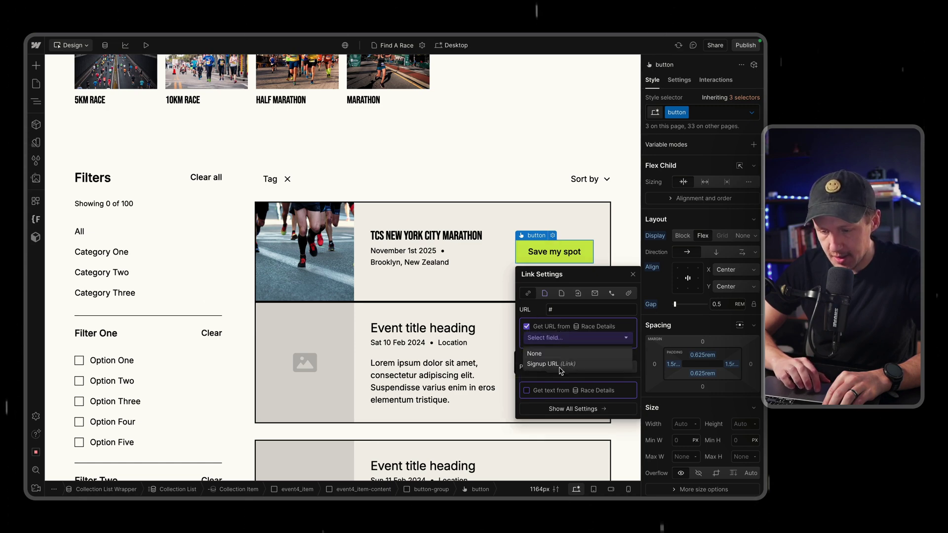
{"action": "left_click", "coordinate": [557, 366]}
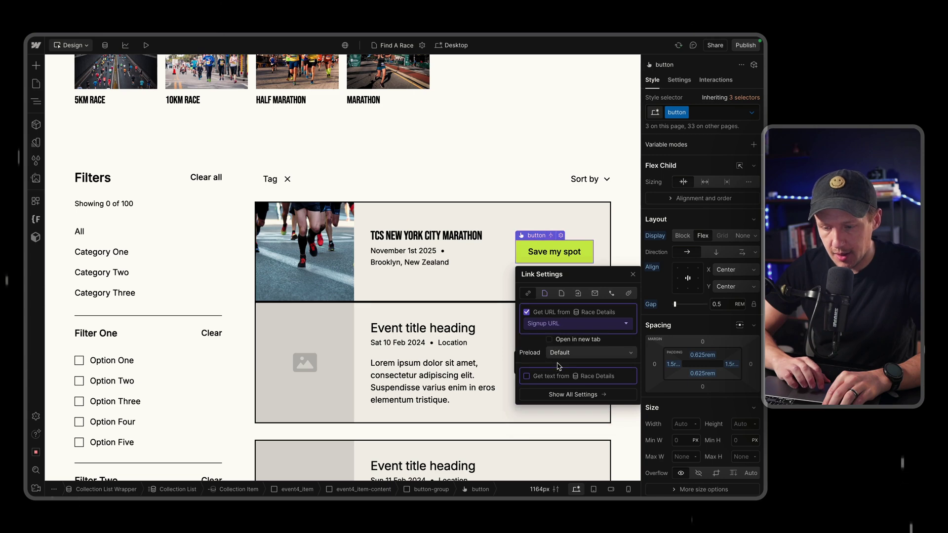
{"action": "left_click", "coordinate": [633, 274]}
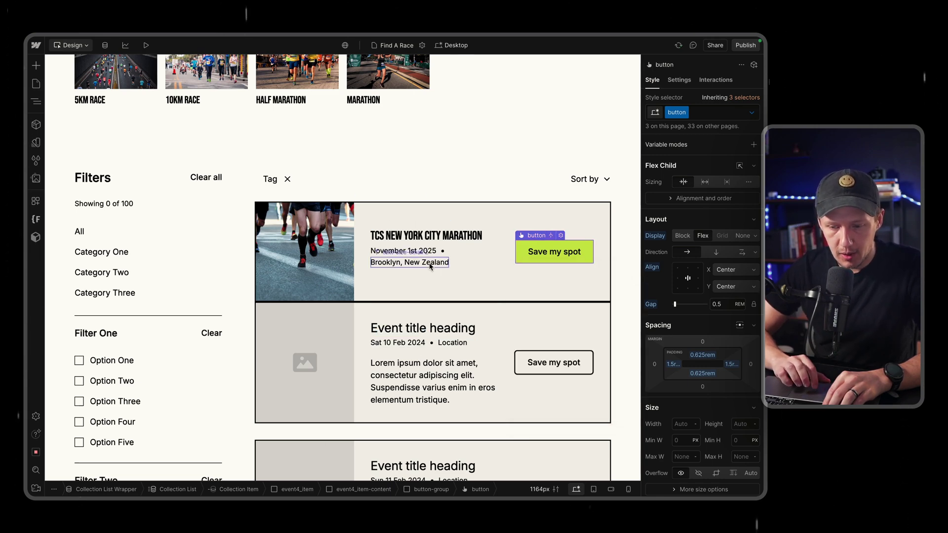
Set the TCS New York City Marathon item's Location to Brooklyn, New York City in the CMS, save it and return to the page design
{"action": "left_click", "coordinate": [105, 45]}
{"action": "left_click", "coordinate": [198, 101]}
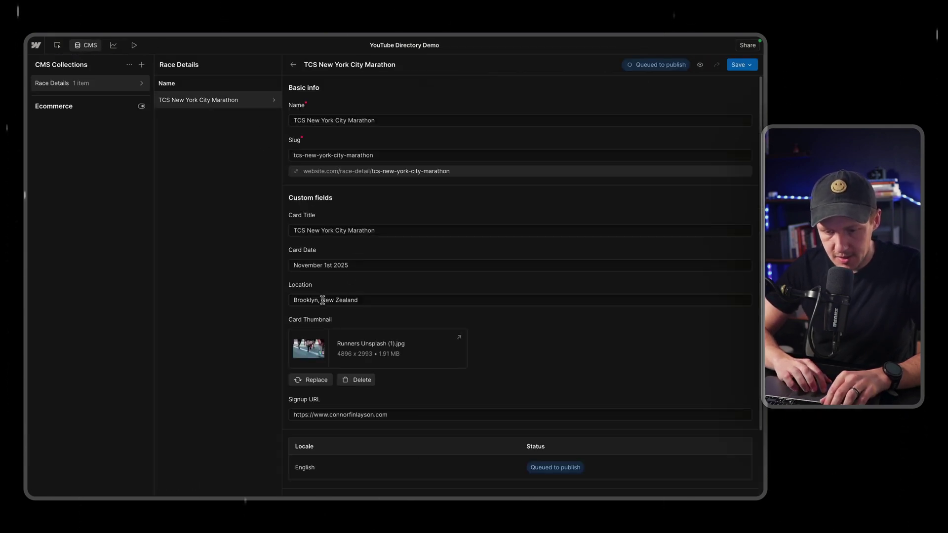
{"action": "left_click_drag", "start_coordinate": [322, 301], "coordinate": [399, 299]}
{"action": "type", "text": "New "}
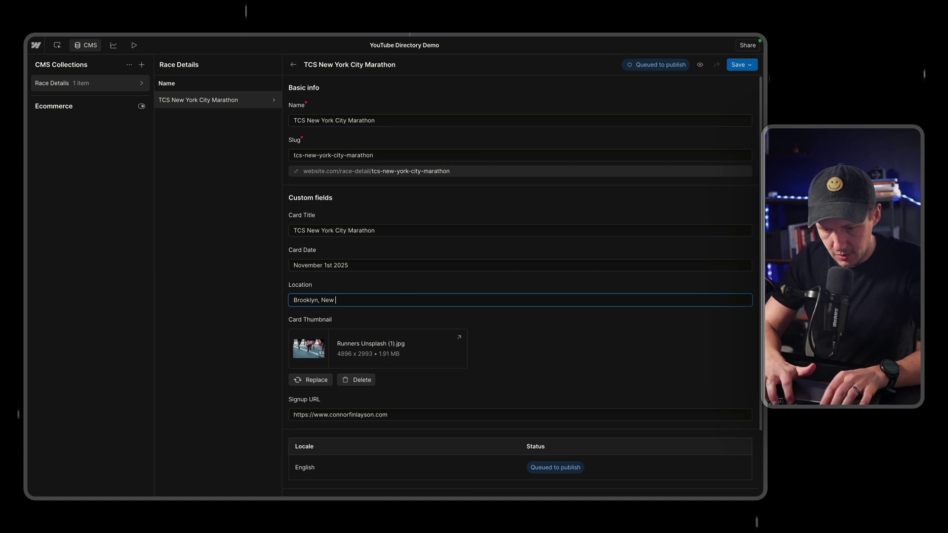
{"action": "type", "text": "UYo"}
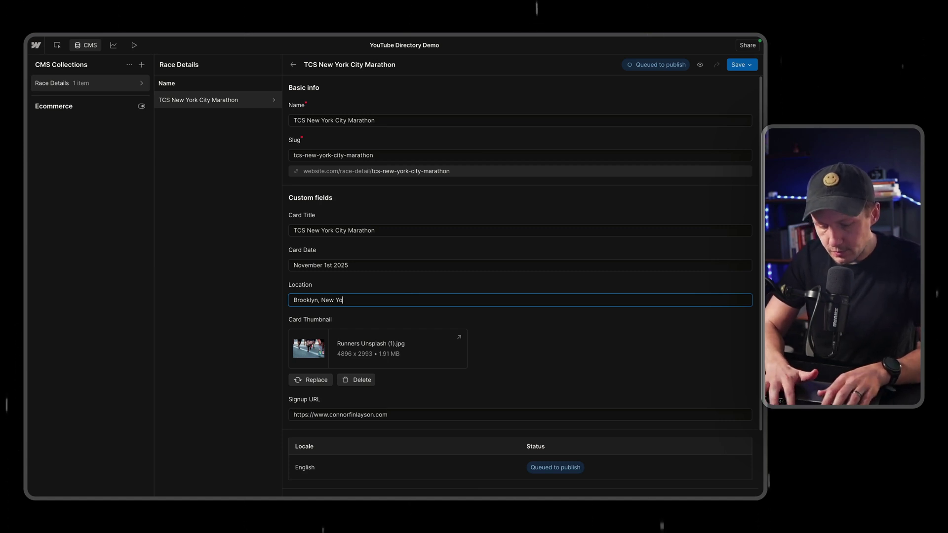
{"action": "type", "text": "rk City"}
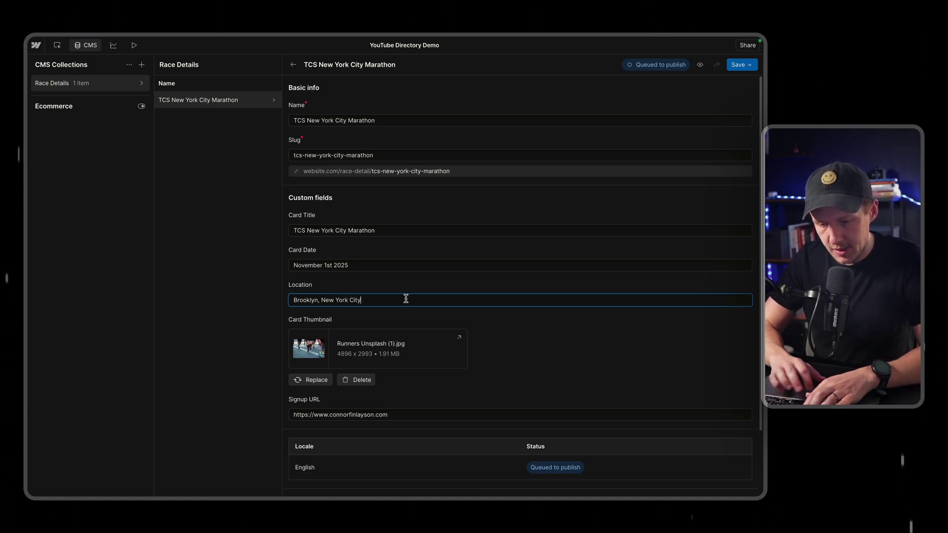
{"action": "left_click", "coordinate": [742, 64]}
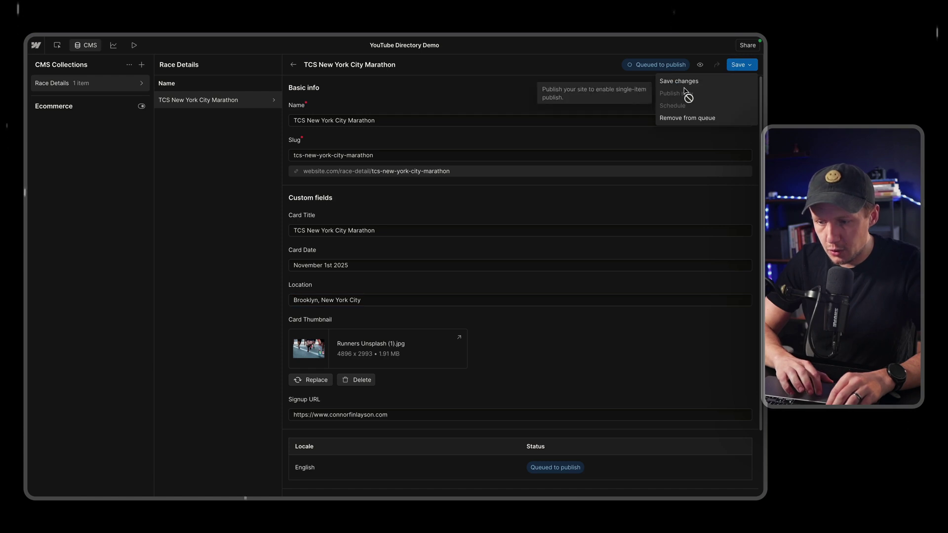
{"action": "left_click", "coordinate": [685, 88]}
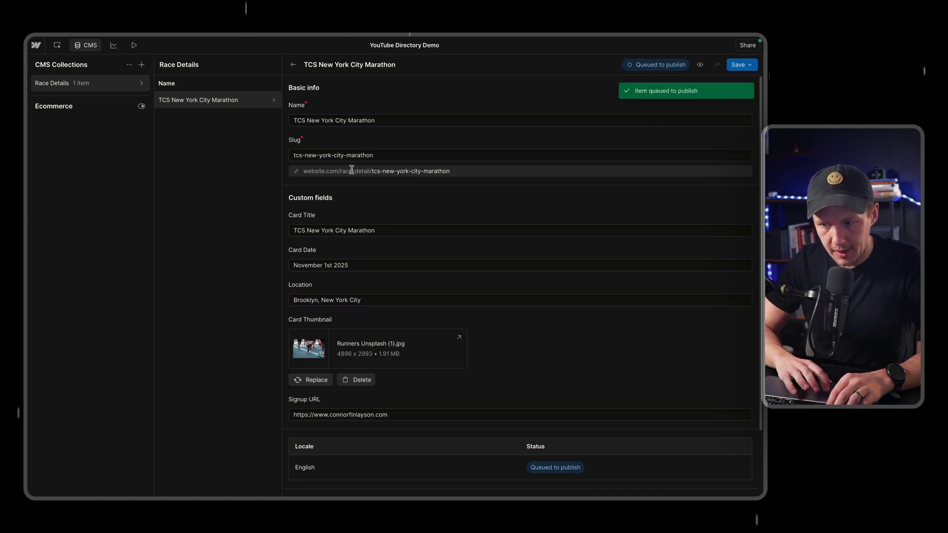
{"action": "left_click", "coordinate": [291, 68]}
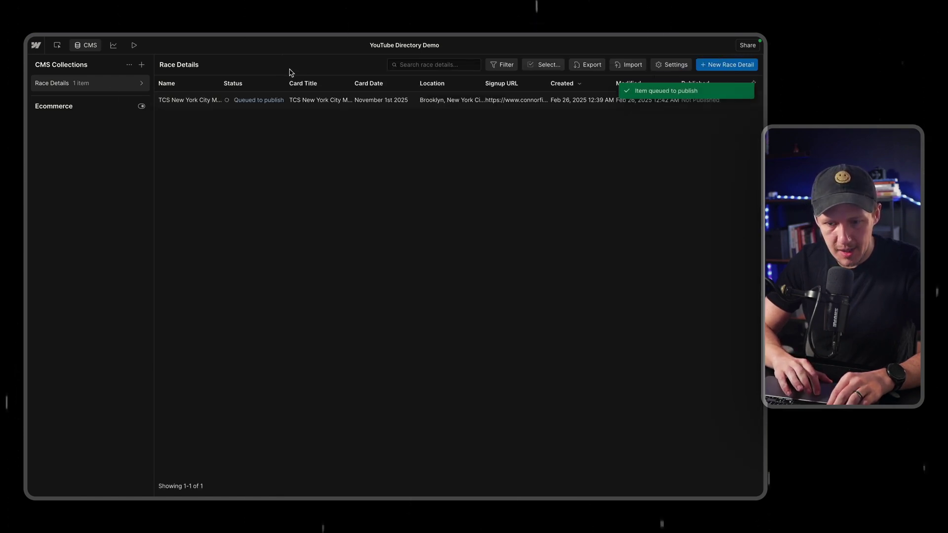
{"action": "left_click", "coordinate": [91, 46]}
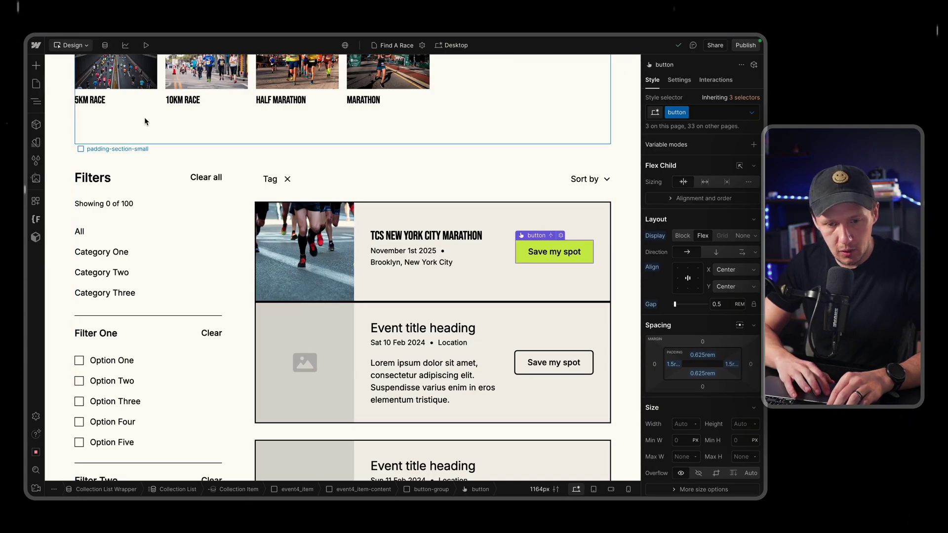
Examine the race cards' spacing and compare the Collection List's structure and layout settings with the static event4_list
{"action": "left_click", "coordinate": [106, 45]}
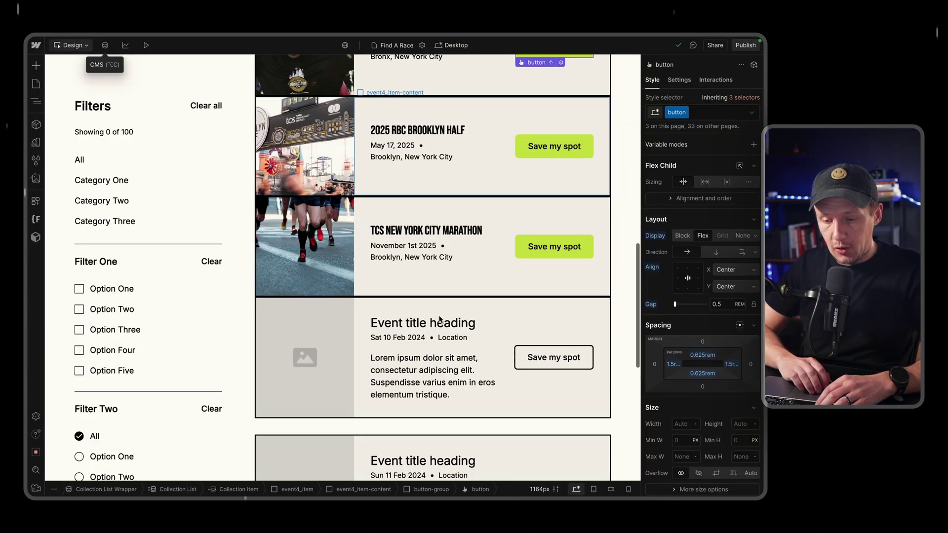
{"action": "scroll", "coordinate": [439, 315], "scroll_direction": "up", "scroll_amount": 3}
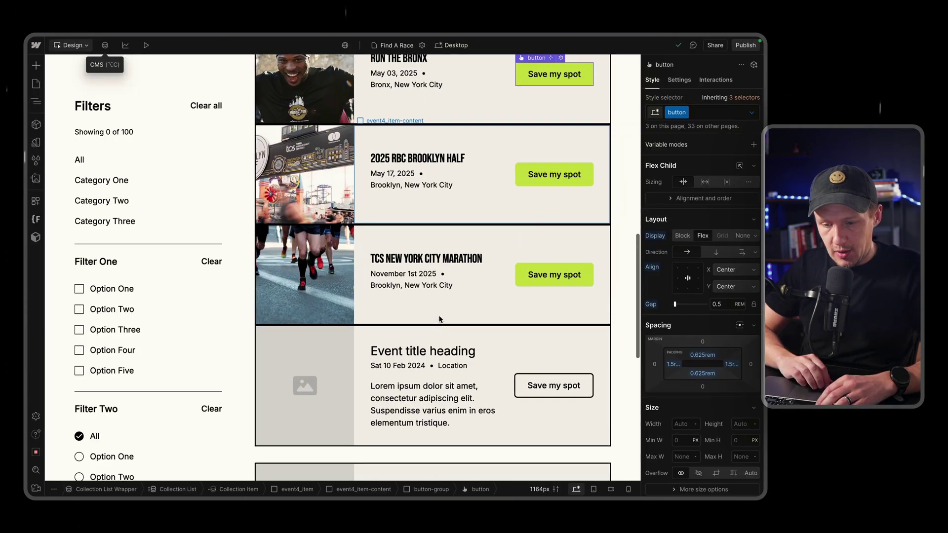
{"action": "scroll", "coordinate": [439, 317], "scroll_direction": "up", "scroll_amount": 3}
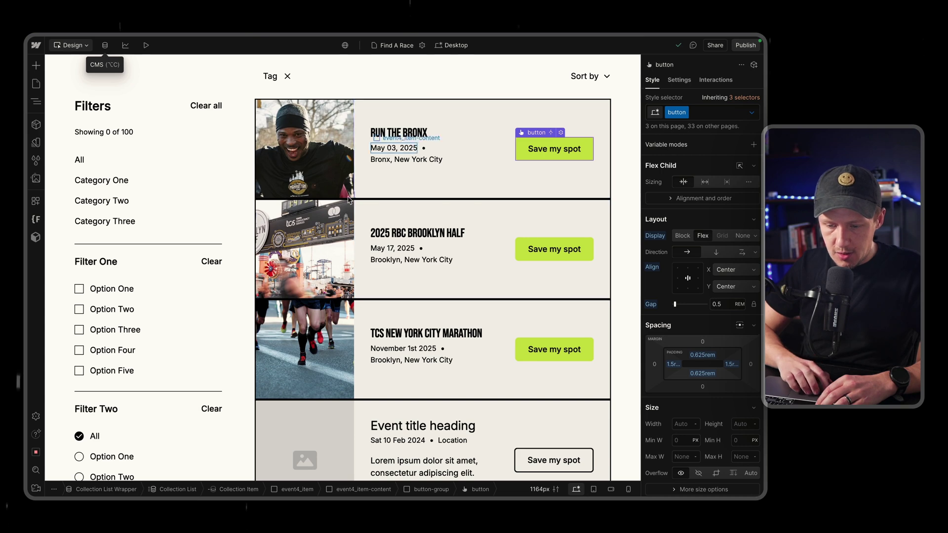
{"action": "left_click", "coordinate": [456, 190]}
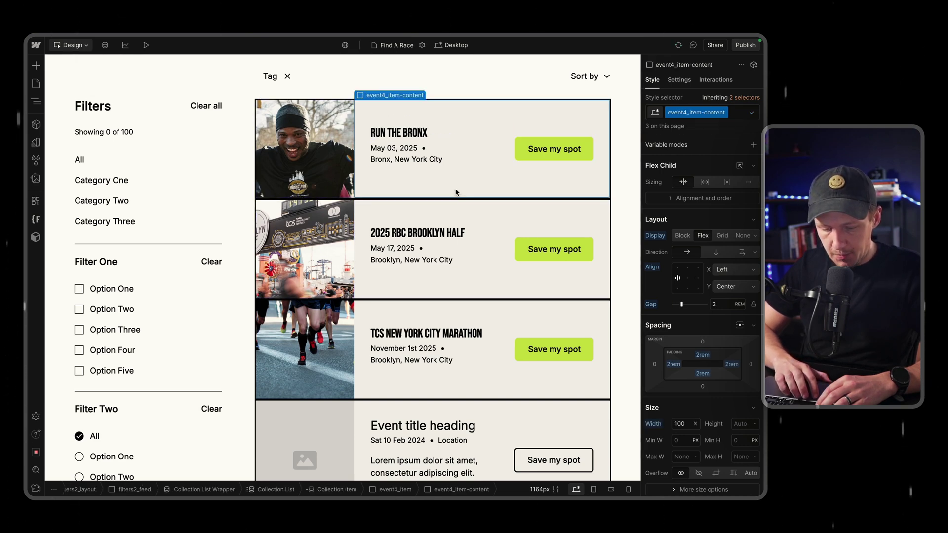
{"action": "left_click", "coordinate": [276, 490]}
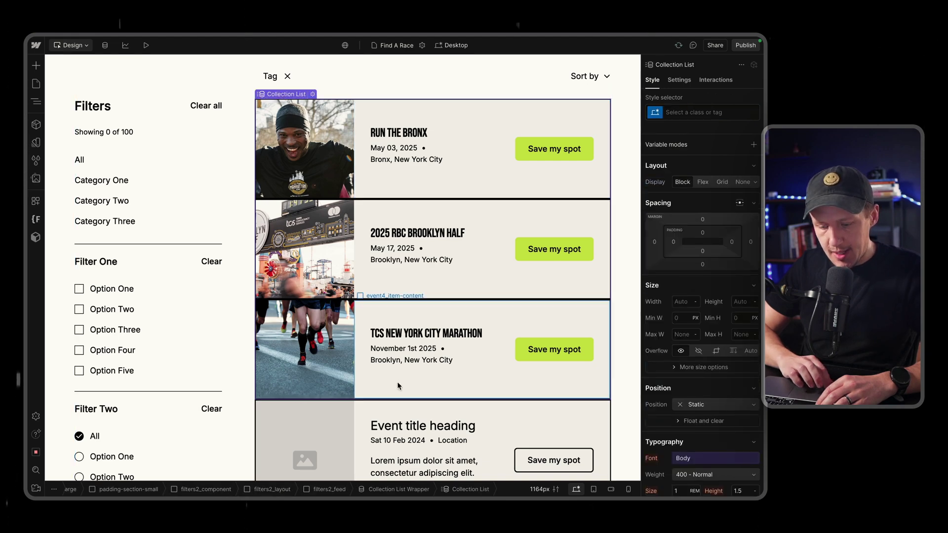
{"action": "left_click", "coordinate": [35, 102]}
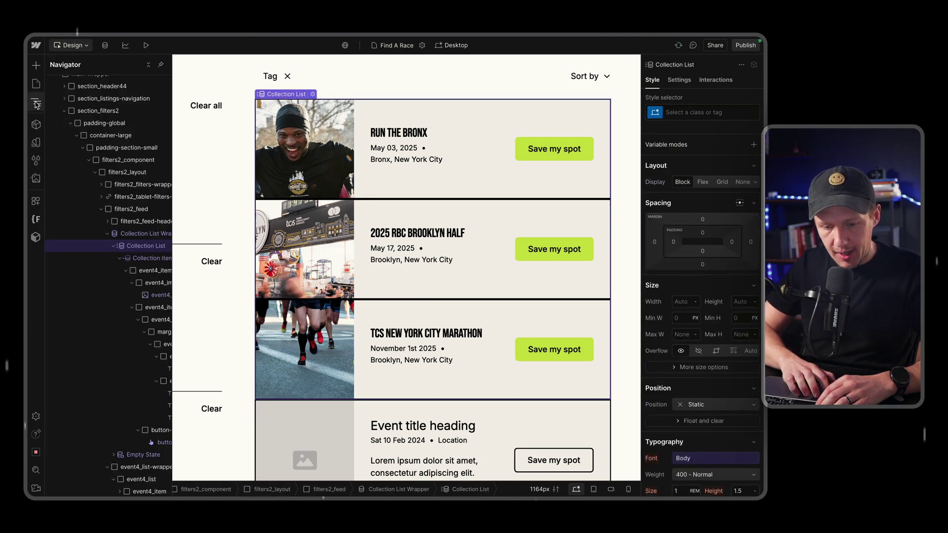
{"action": "scroll", "coordinate": [104, 321], "scroll_direction": "right", "scroll_amount": 2}
{"action": "scroll", "coordinate": [104, 321], "scroll_direction": "down", "scroll_amount": 1}
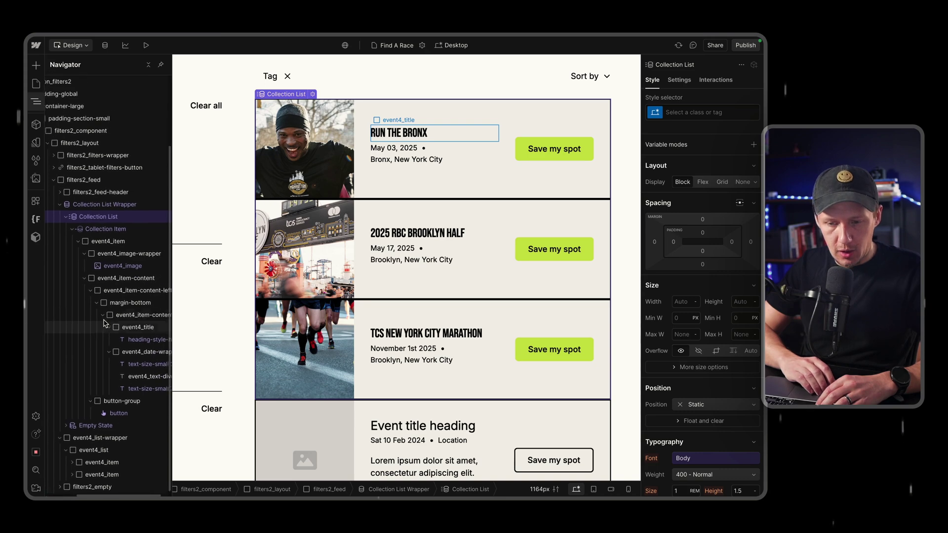
{"action": "scroll", "coordinate": [104, 323], "scroll_direction": "right", "scroll_amount": 1}
{"action": "scroll", "coordinate": [105, 323], "scroll_direction": "up", "scroll_amount": 1}
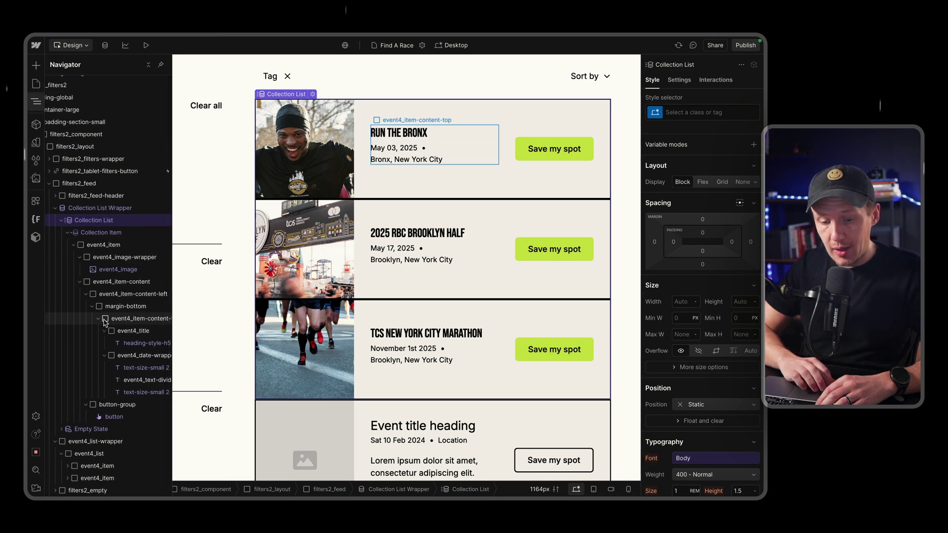
{"action": "scroll", "coordinate": [422, 304], "scroll_direction": "down", "scroll_amount": 5}
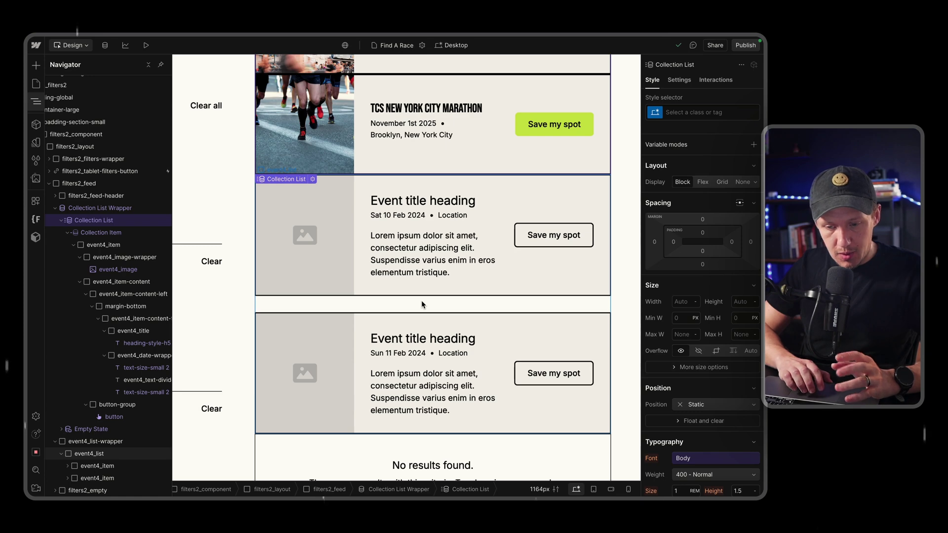
{"action": "left_click", "coordinate": [422, 300]}
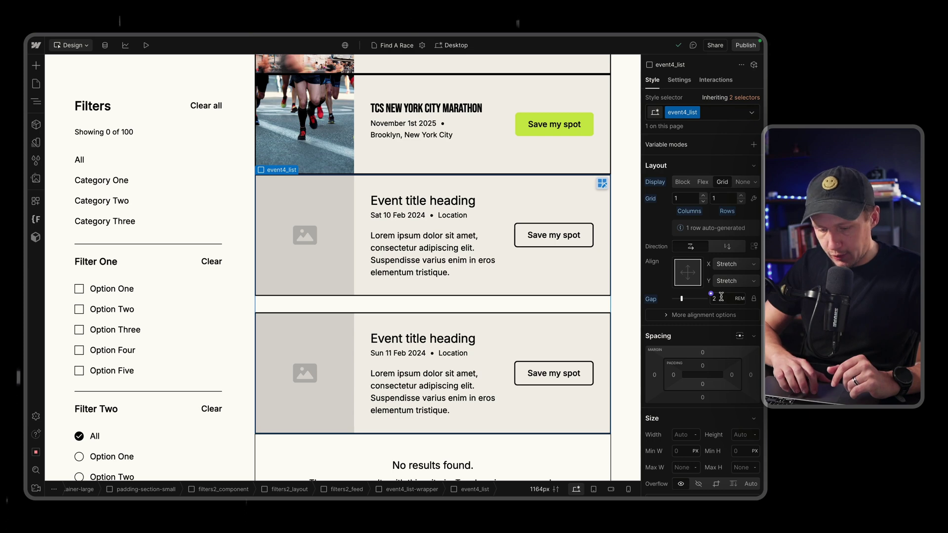
Apply the existing event4_list class to the Collection List holding the race cards and check the card spacing
{"action": "left_click", "coordinate": [395, 161]}
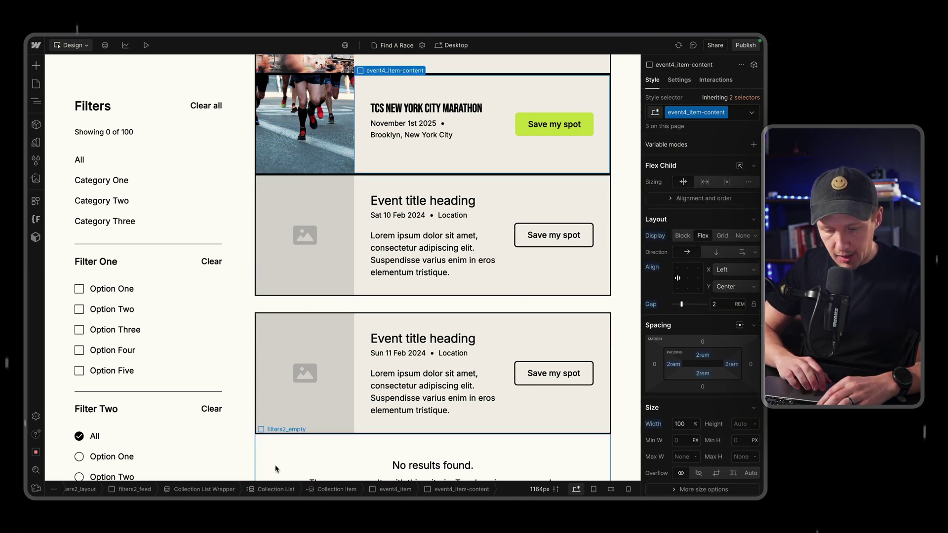
{"action": "left_click", "coordinate": [269, 490]}
{"action": "left_click", "coordinate": [677, 113]}
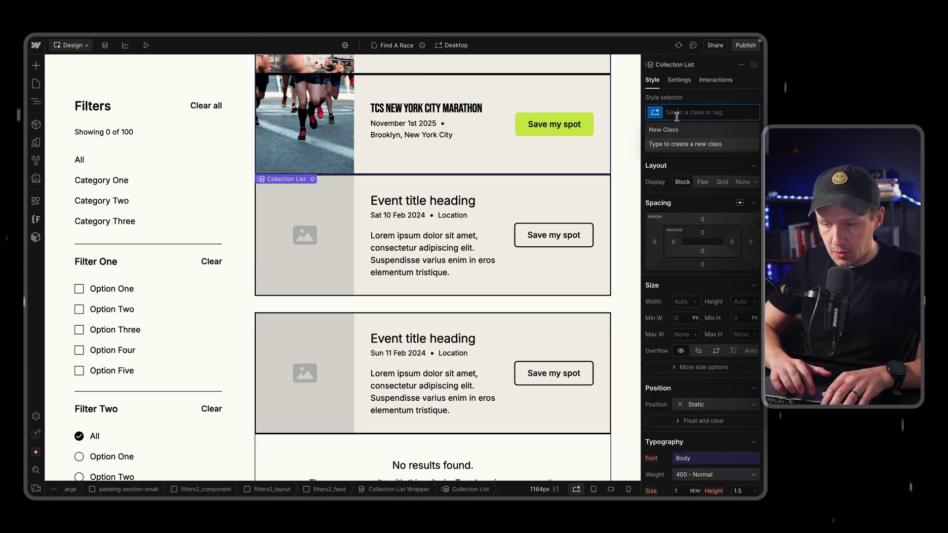
{"action": "type", "text": "events"}
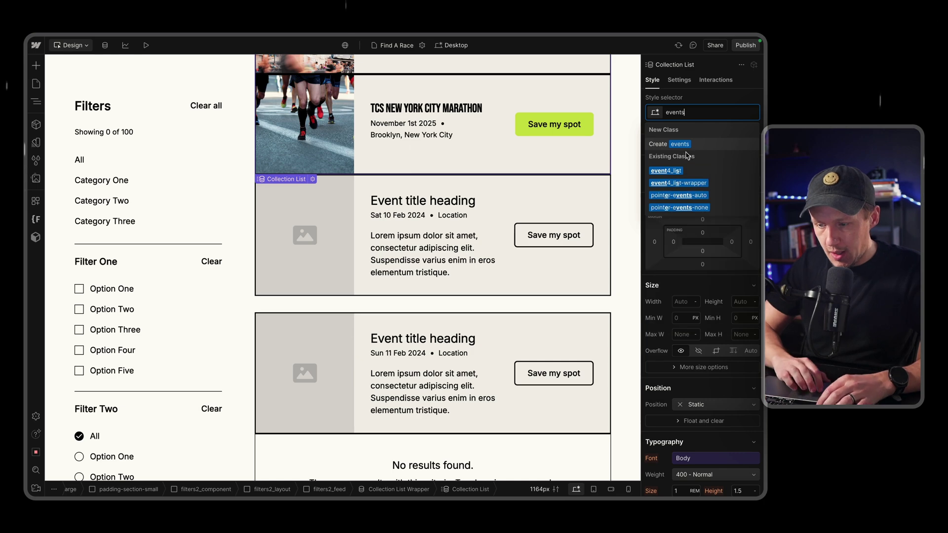
{"action": "left_click", "coordinate": [666, 171]}
{"action": "scroll", "coordinate": [472, 262], "scroll_direction": "up", "scroll_amount": 6}
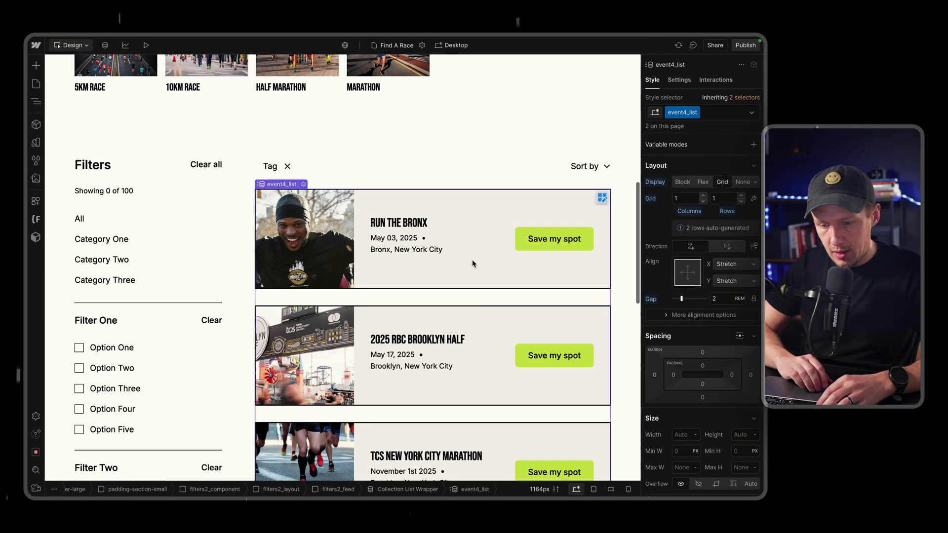
{"action": "scroll", "coordinate": [510, 298], "scroll_direction": "down", "scroll_amount": 1}
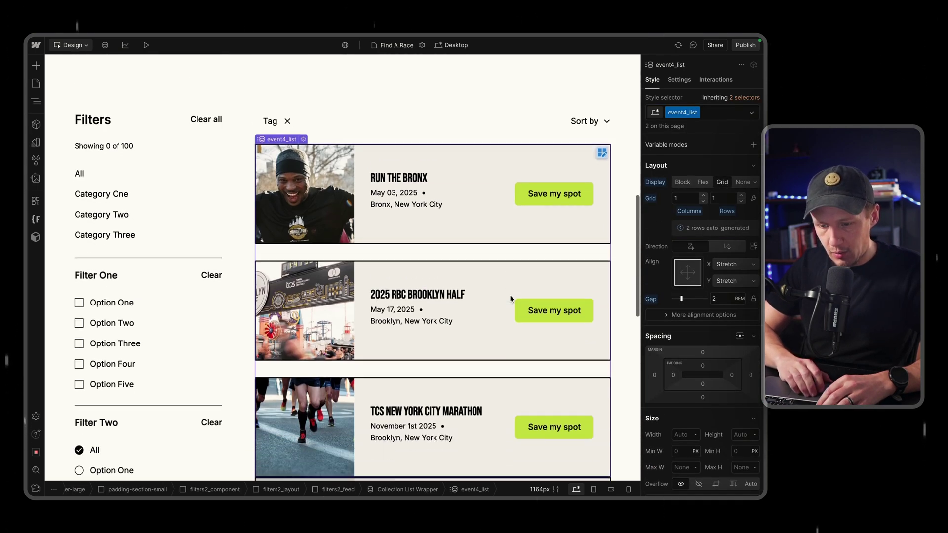
{"action": "scroll", "coordinate": [511, 298], "scroll_direction": "down", "scroll_amount": 5}
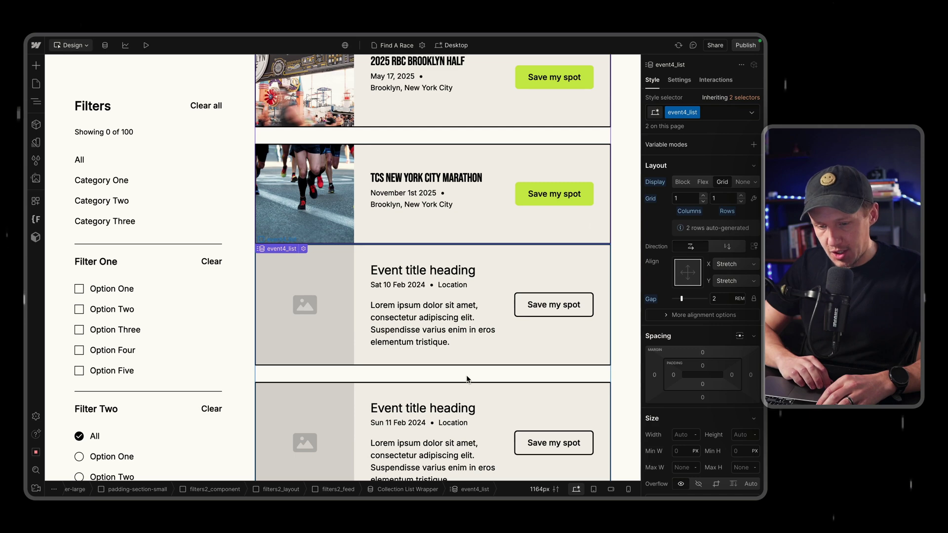
Delete the static event4_list of placeholder events below the dynamic race listings
{"action": "left_click", "coordinate": [467, 380]}
{"action": "scroll", "coordinate": [468, 378], "scroll_direction": "up", "scroll_amount": 1}
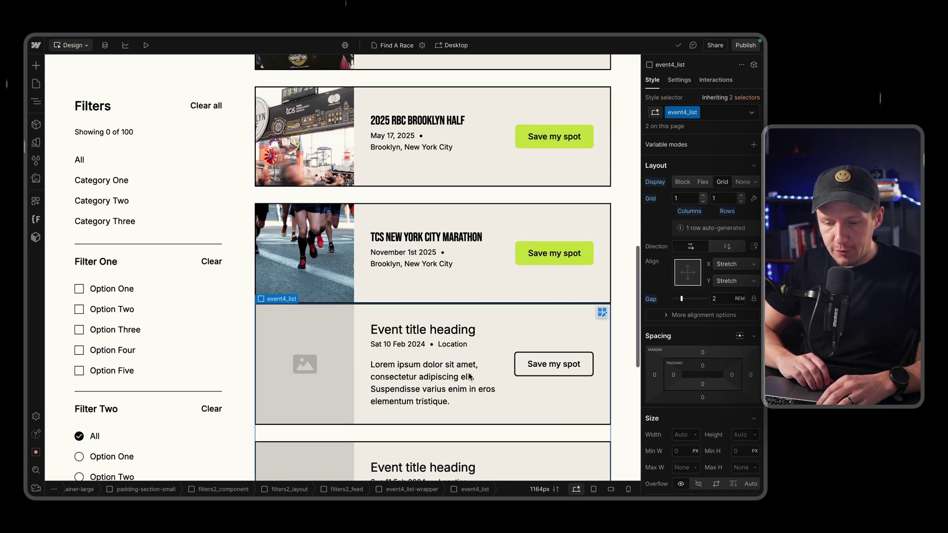
{"action": "scroll", "coordinate": [468, 378], "scroll_direction": "down", "scroll_amount": 1}
{"action": "scroll", "coordinate": [469, 377], "scroll_direction": "left", "scroll_amount": 2}
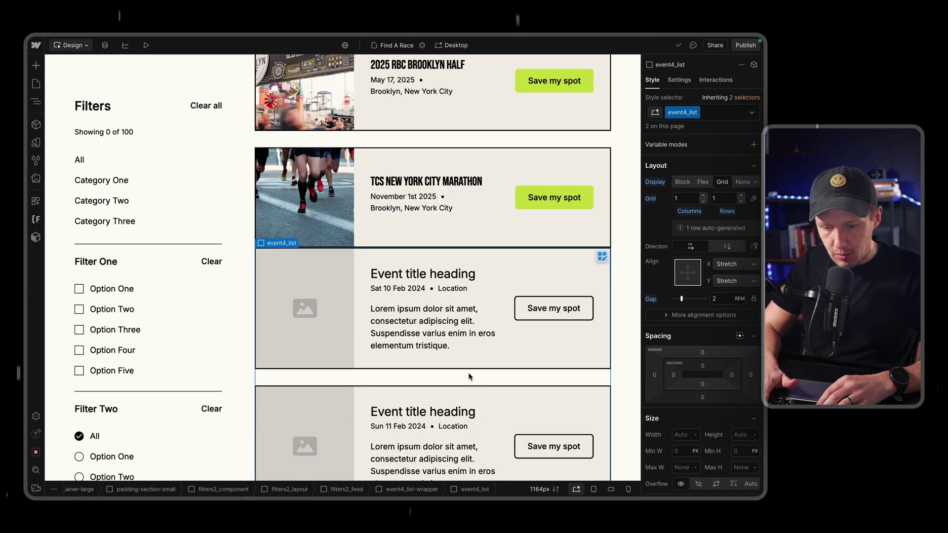
{"action": "key", "text": "Delete"}
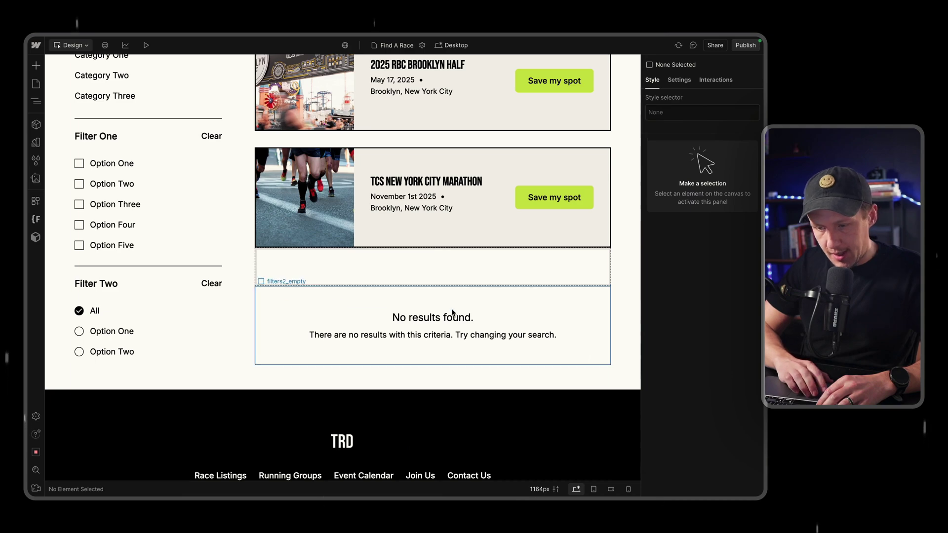
Preview the Find A Race page to check the race listings beside the filters, and return to the design view
{"action": "scroll", "coordinate": [453, 313], "scroll_direction": "up", "scroll_amount": 5}
{"action": "scroll", "coordinate": [452, 313], "scroll_direction": "down", "scroll_amount": 1}
{"action": "scroll", "coordinate": [453, 313], "scroll_direction": "down", "scroll_amount": 1}
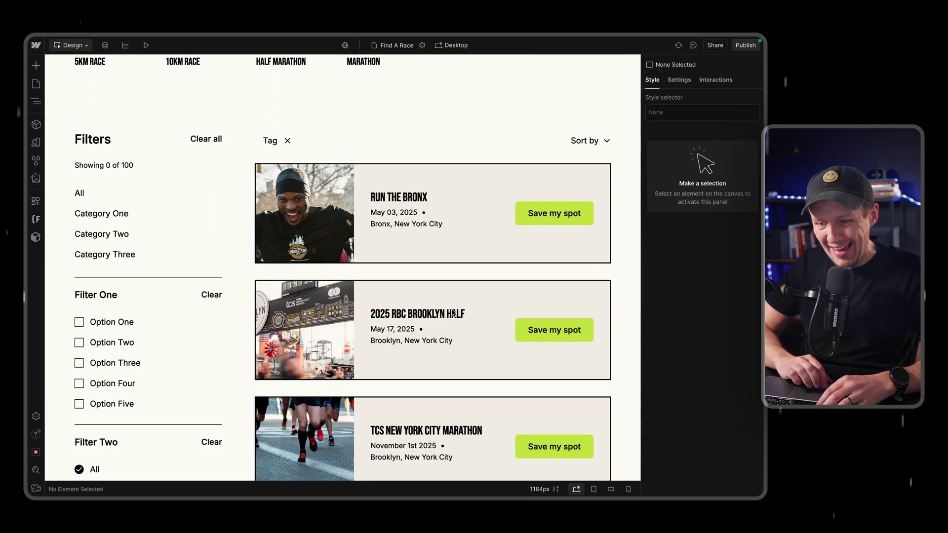
{"action": "left_click", "coordinate": [146, 45]}
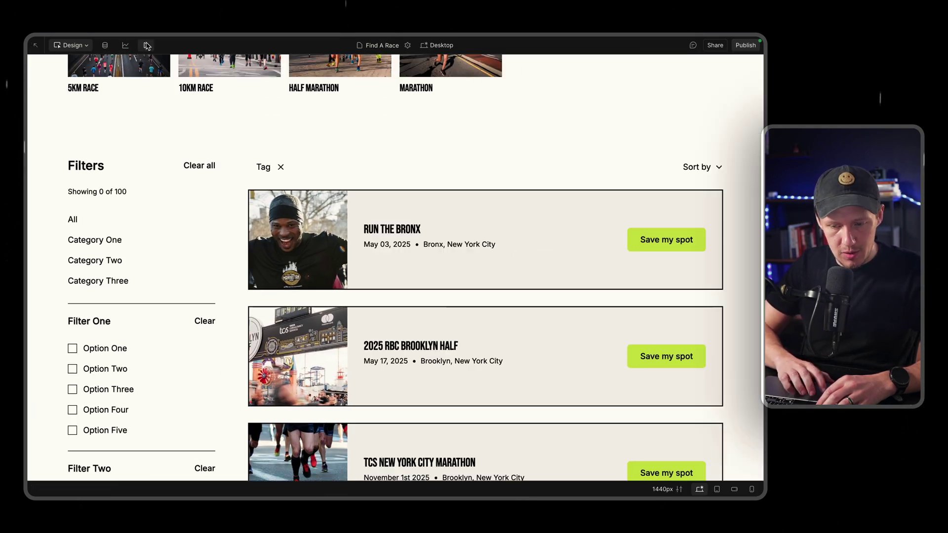
{"action": "scroll", "coordinate": [359, 196], "scroll_direction": "up", "scroll_amount": 5}
{"action": "scroll", "coordinate": [360, 196], "scroll_direction": "down", "scroll_amount": 7}
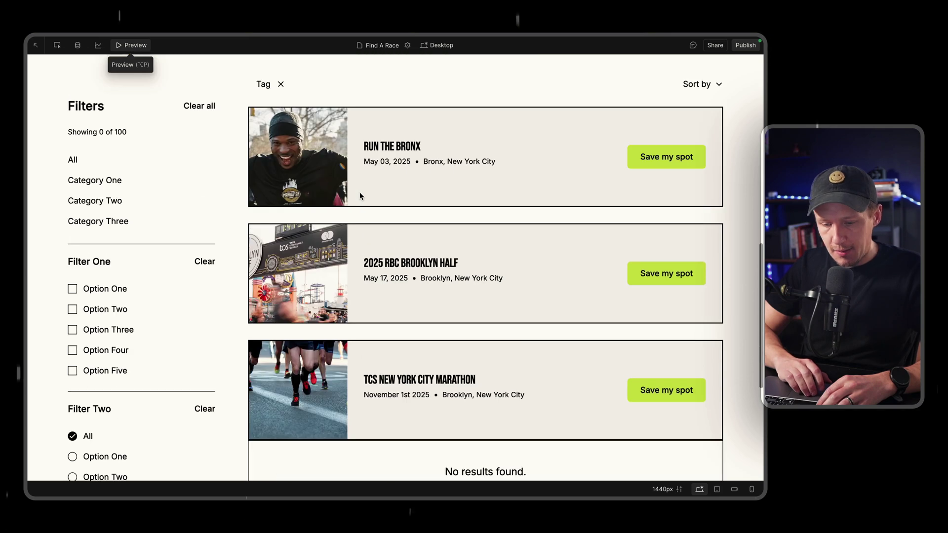
{"action": "scroll", "coordinate": [359, 196], "scroll_direction": "up", "scroll_amount": 2}
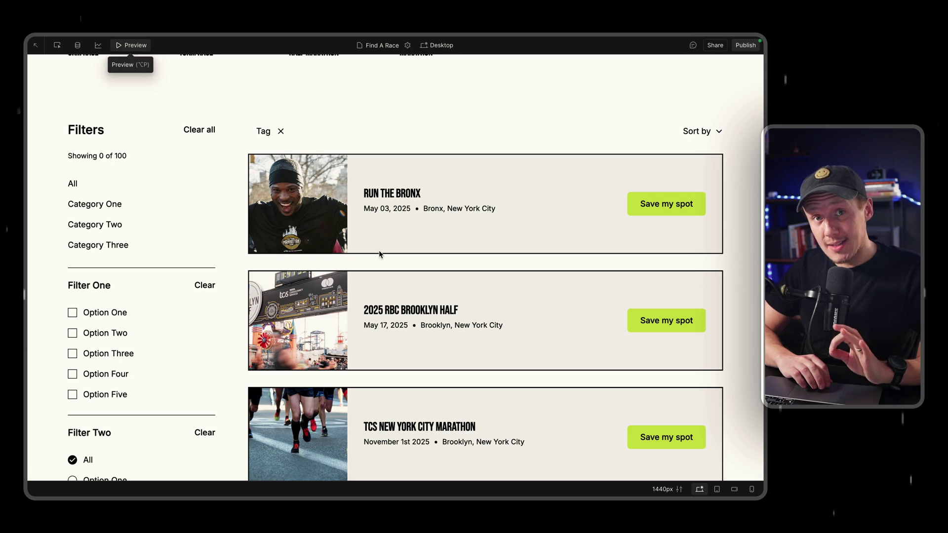
{"action": "left_click", "coordinate": [132, 45]}
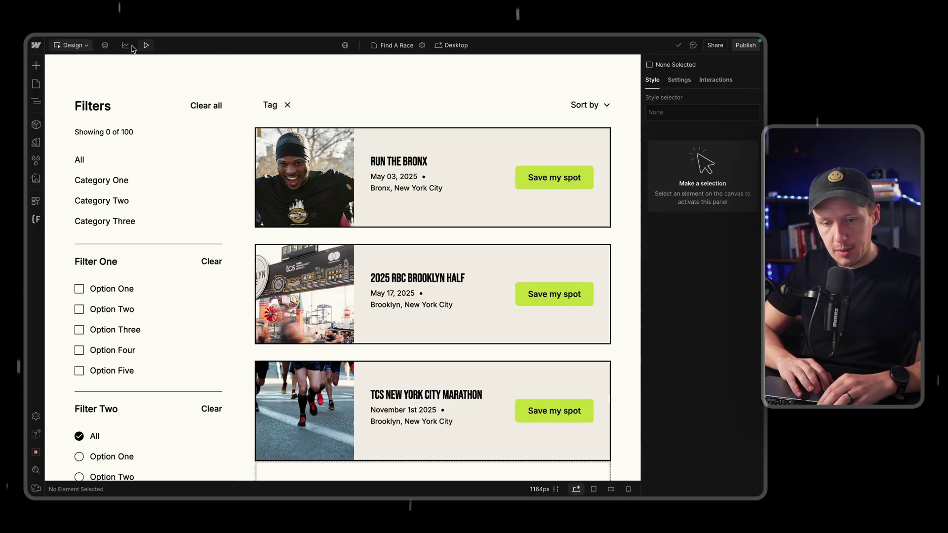
Examine how the filter sidebar is built, from filters2_scroll-wrapper and filters2_form down to filters2_category-list
{"action": "left_click", "coordinate": [155, 241]}
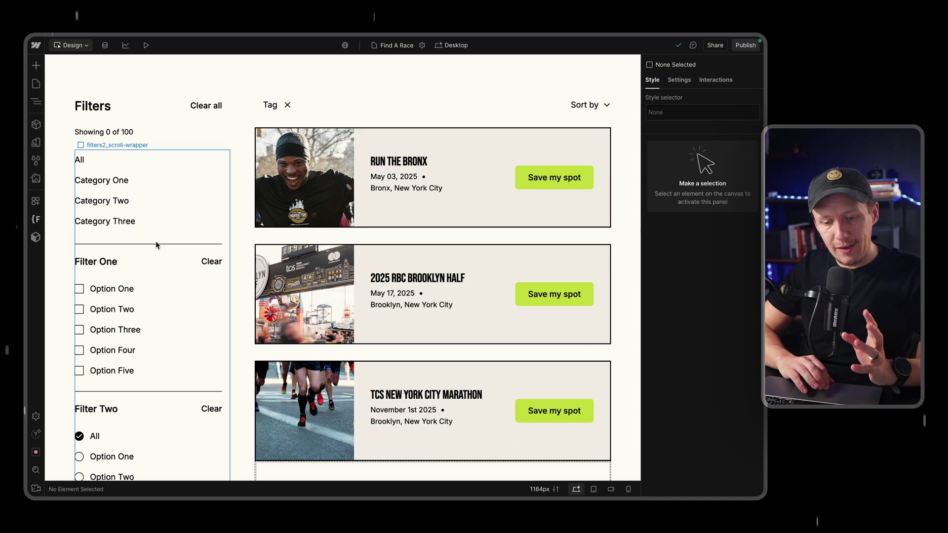
{"action": "scroll", "coordinate": [156, 241], "scroll_direction": "down", "scroll_amount": 3}
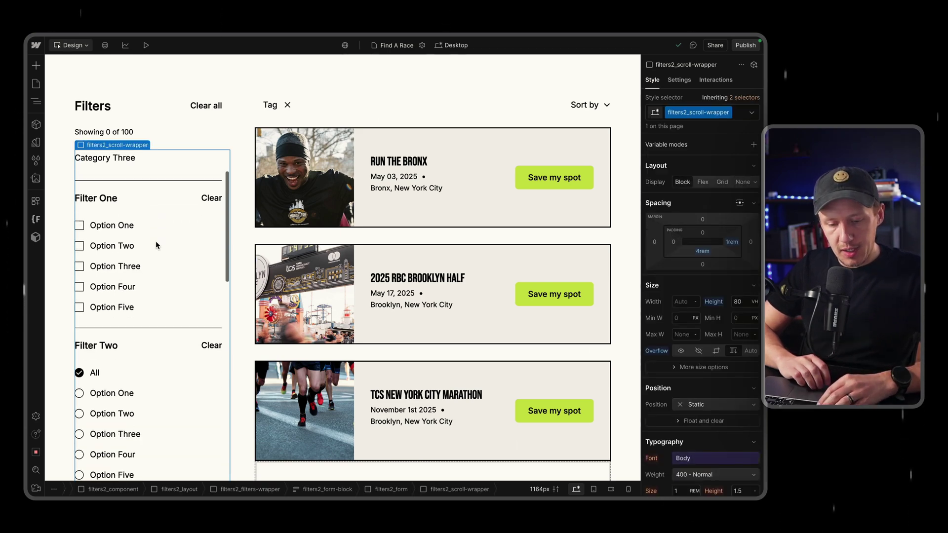
{"action": "scroll", "coordinate": [156, 241], "scroll_direction": "up", "scroll_amount": 5}
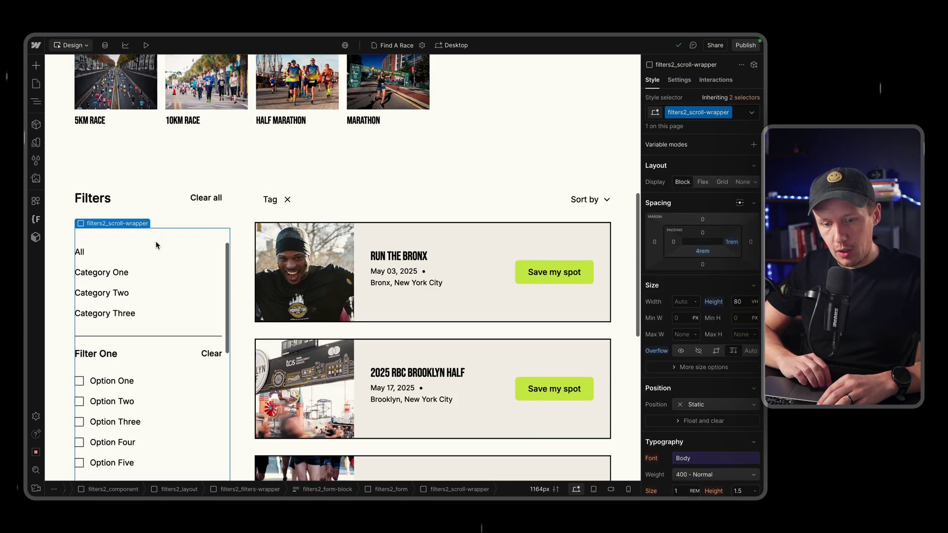
{"action": "scroll", "coordinate": [182, 180], "scroll_direction": "down", "scroll_amount": 2}
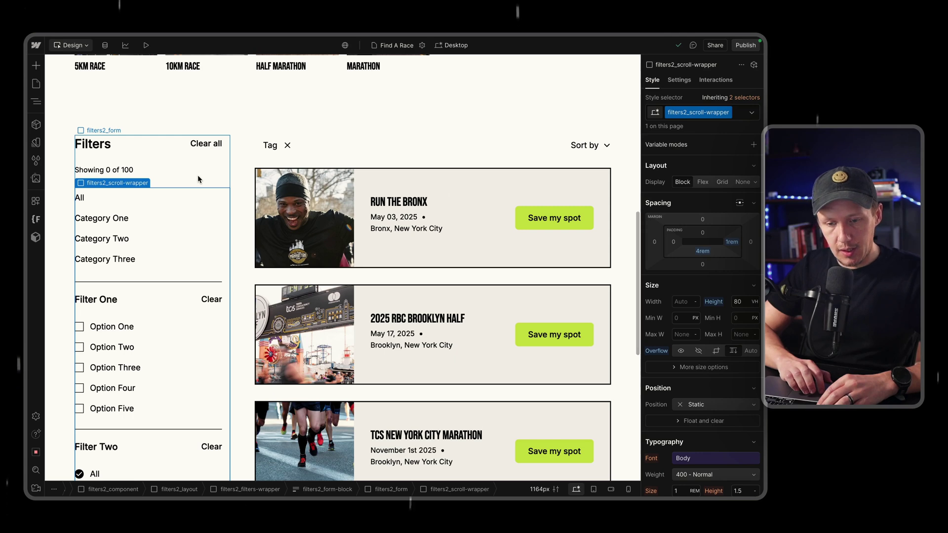
{"action": "left_click", "coordinate": [198, 175]}
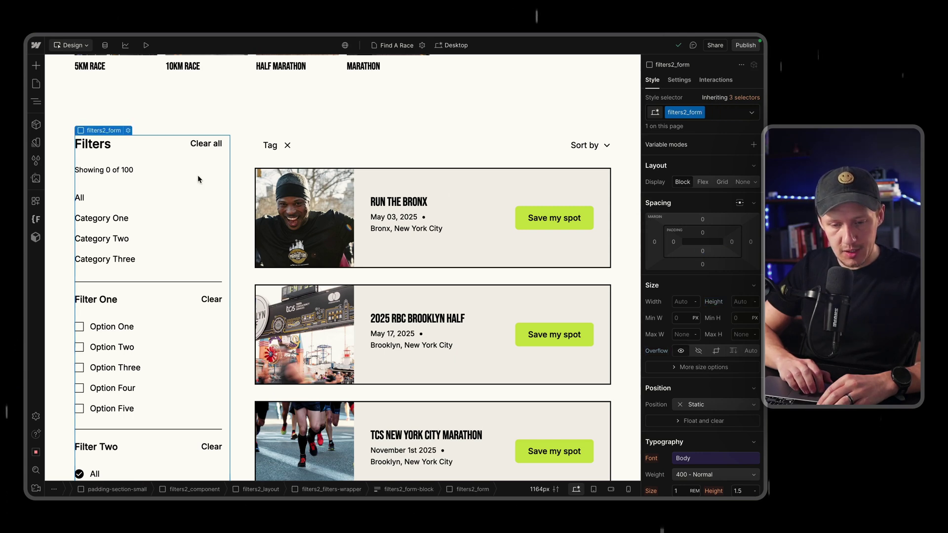
{"action": "left_click", "coordinate": [36, 102]}
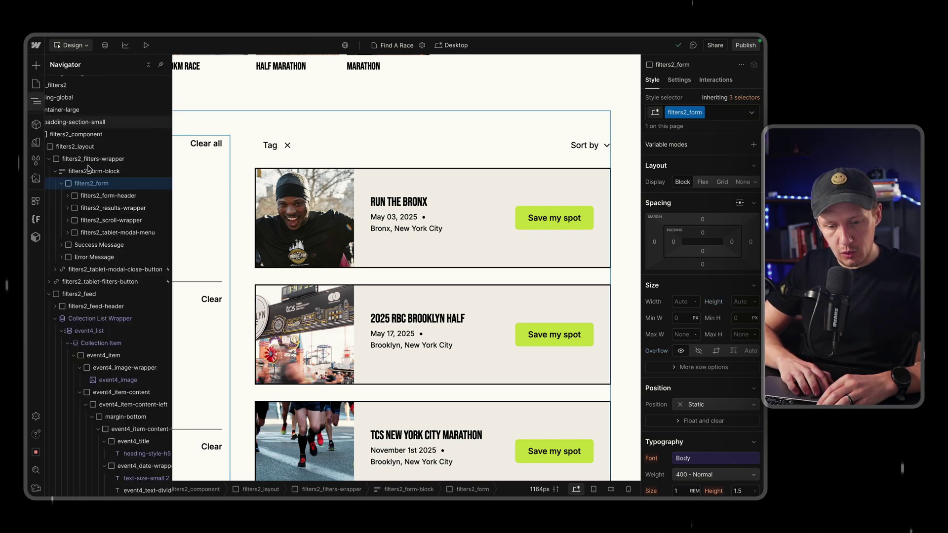
{"action": "left_click", "coordinate": [214, 217]}
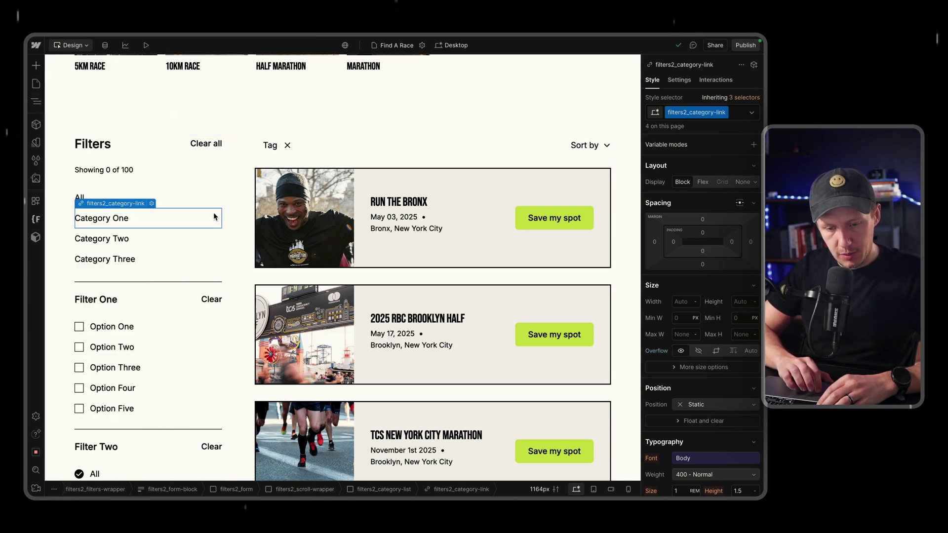
{"action": "left_click", "coordinate": [36, 101]}
{"action": "left_click", "coordinate": [74, 232]}
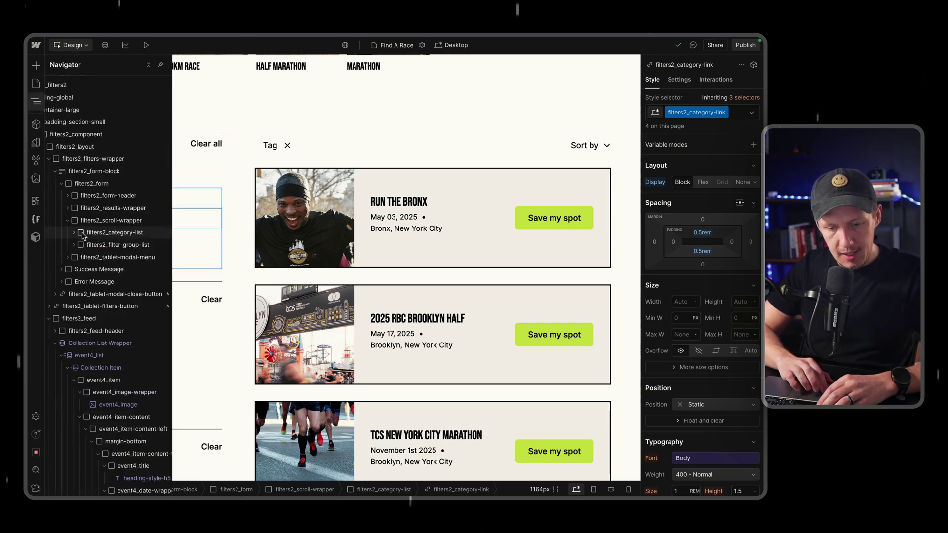
{"action": "left_click", "coordinate": [114, 233]}
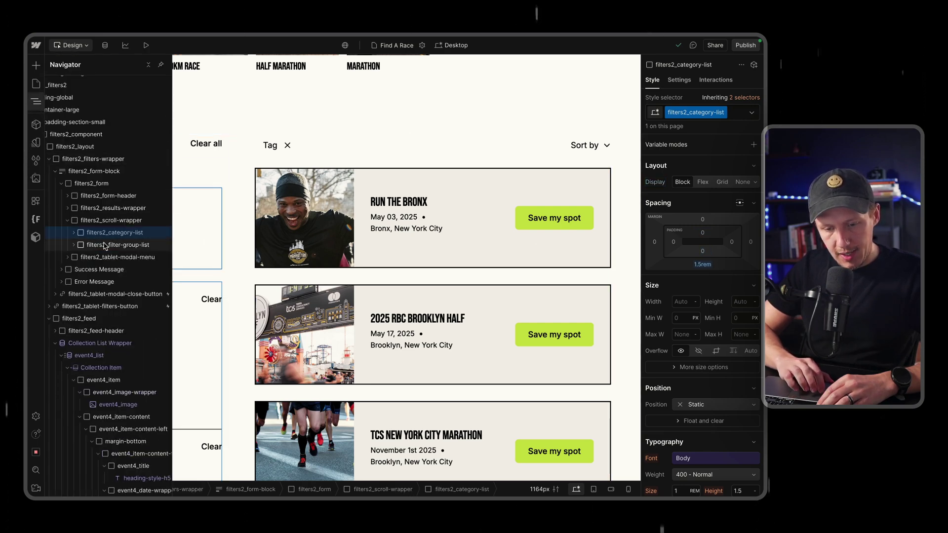
{"action": "left_click", "coordinate": [37, 100]}
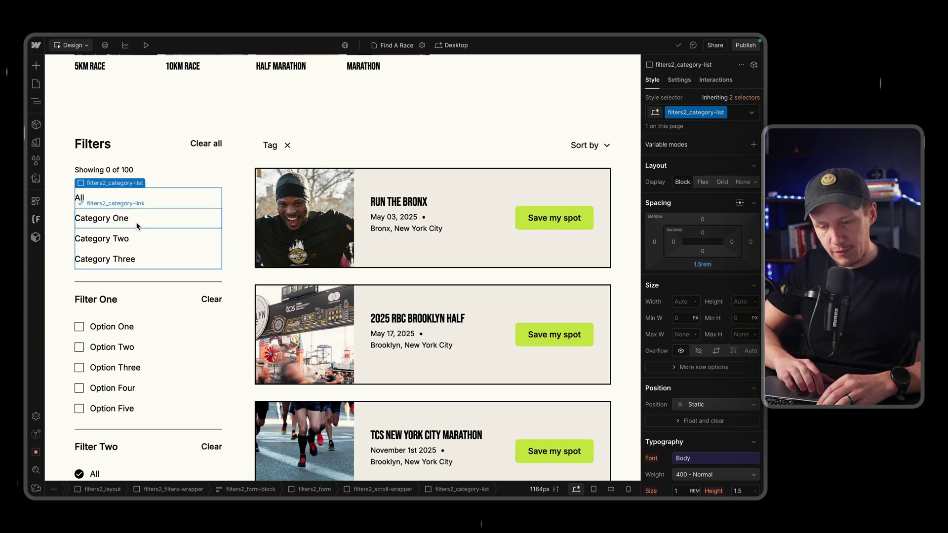
Select filters2_filter-group-list in the element tree and expand it to inspect its filter groups
{"action": "key", "text": "z"}
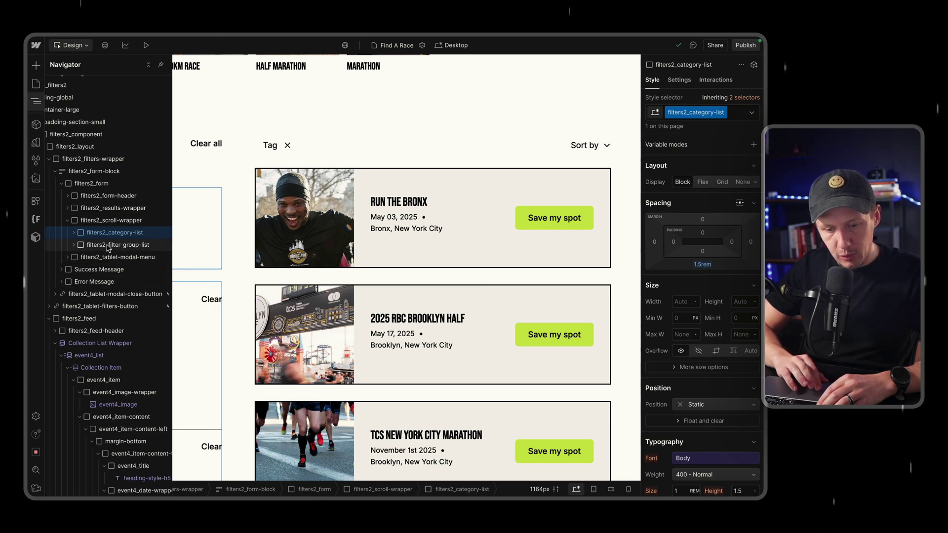
{"action": "left_click", "coordinate": [108, 245]}
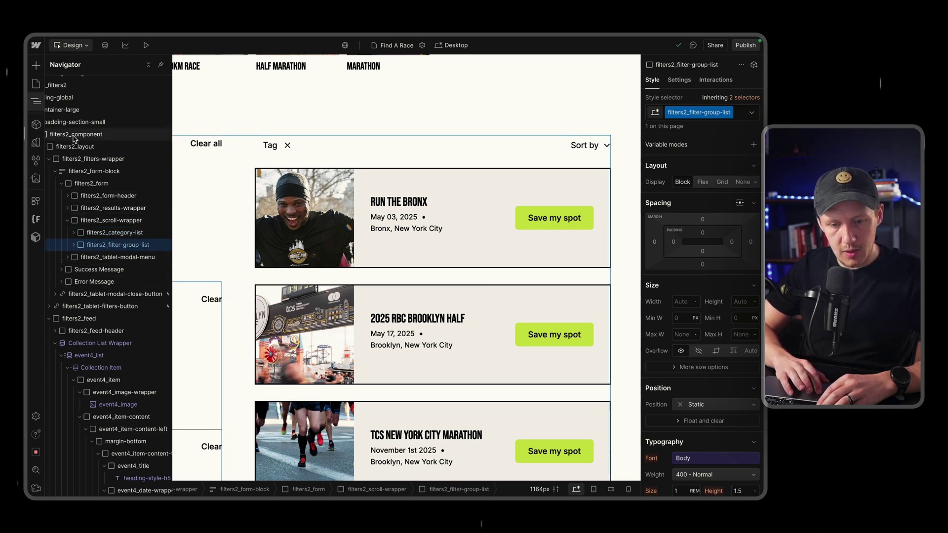
{"action": "left_click", "coordinate": [74, 245]}
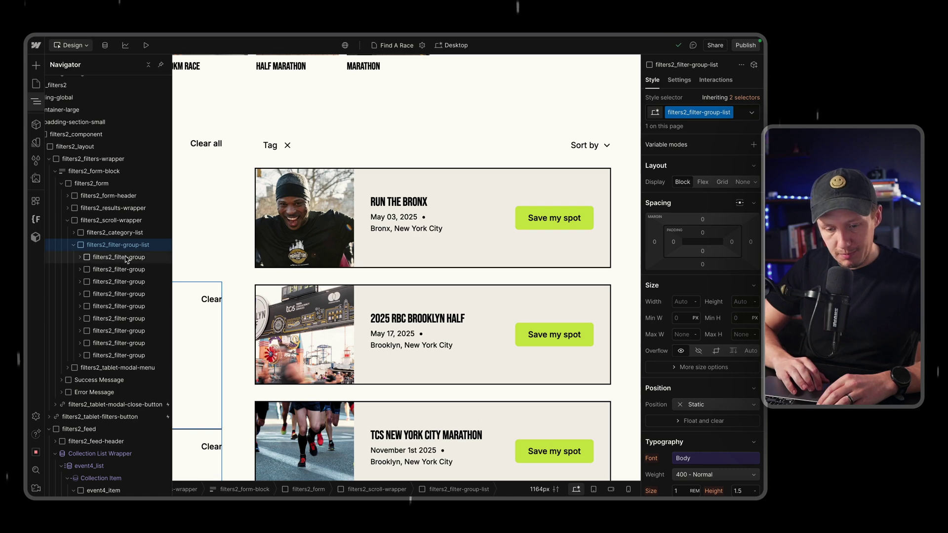
{"action": "key", "text": "z"}
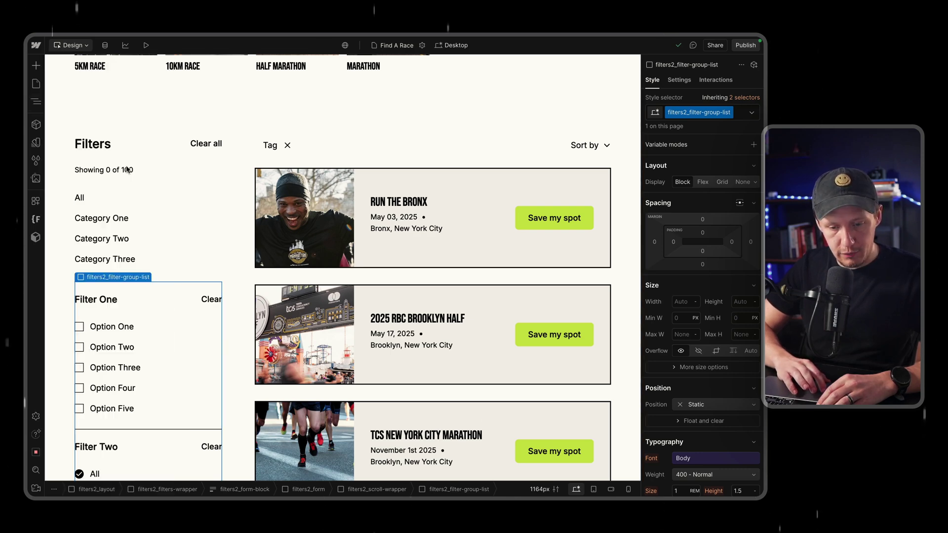
Look through the sidebar's filter groups from Filter One to Filter Nine to review the available input types
{"action": "scroll", "coordinate": [212, 294], "scroll_direction": "down", "scroll_amount": 3}
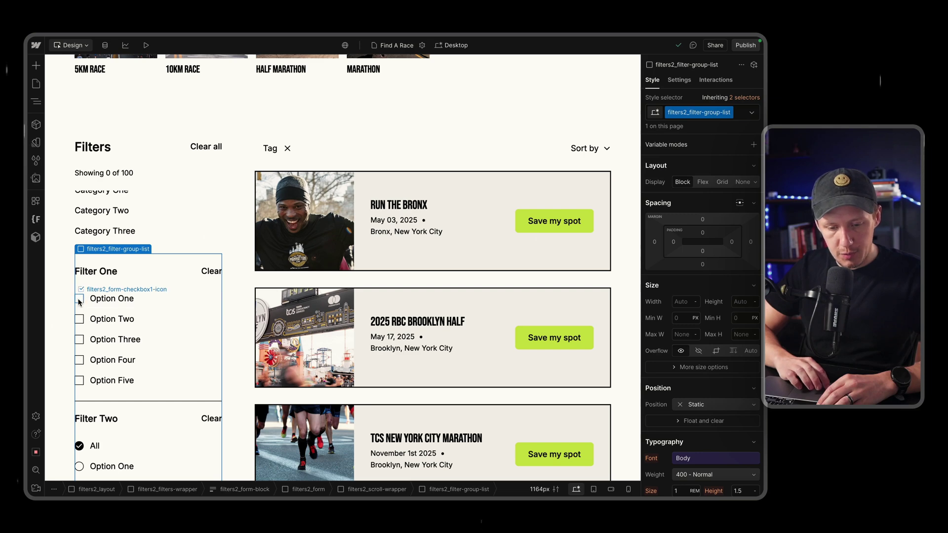
{"action": "scroll", "coordinate": [129, 402], "scroll_direction": "down", "scroll_amount": 3}
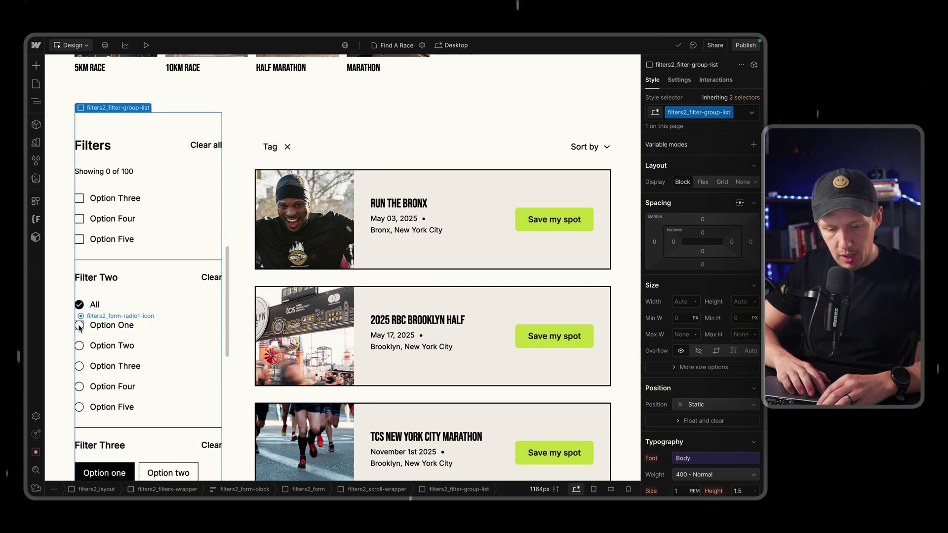
{"action": "scroll", "coordinate": [89, 329], "scroll_direction": "down", "scroll_amount": 3}
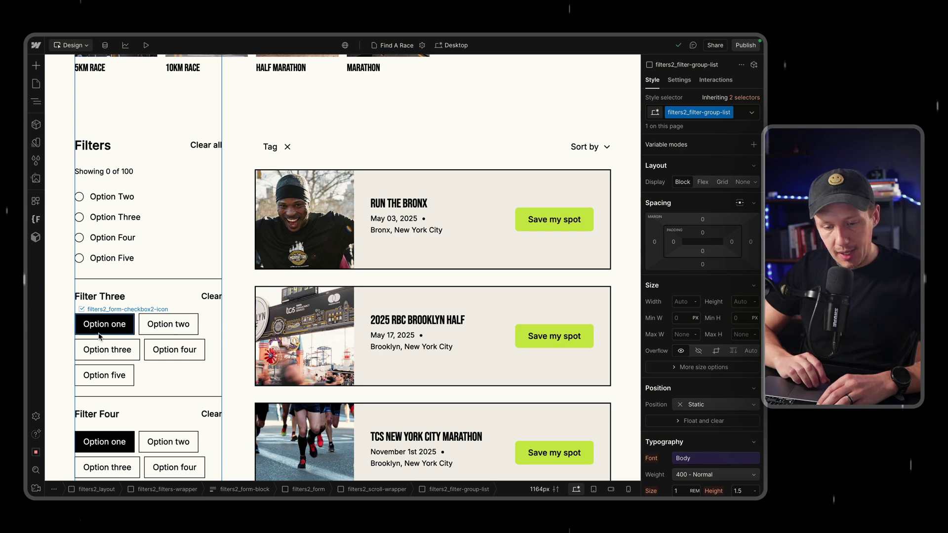
{"action": "scroll", "coordinate": [98, 335], "scroll_direction": "down", "scroll_amount": 3}
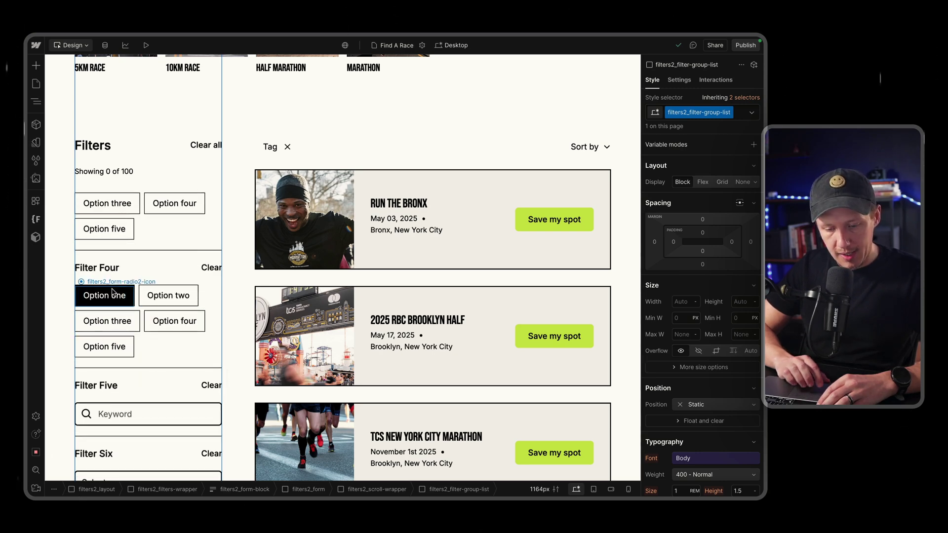
{"action": "scroll", "coordinate": [113, 292], "scroll_direction": "down", "scroll_amount": 2}
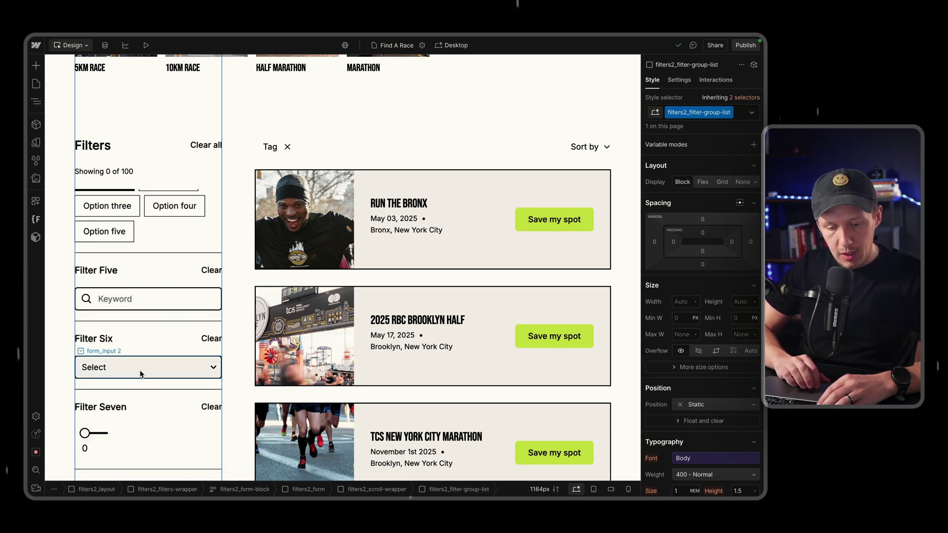
{"action": "scroll", "coordinate": [143, 363], "scroll_direction": "down", "scroll_amount": 2}
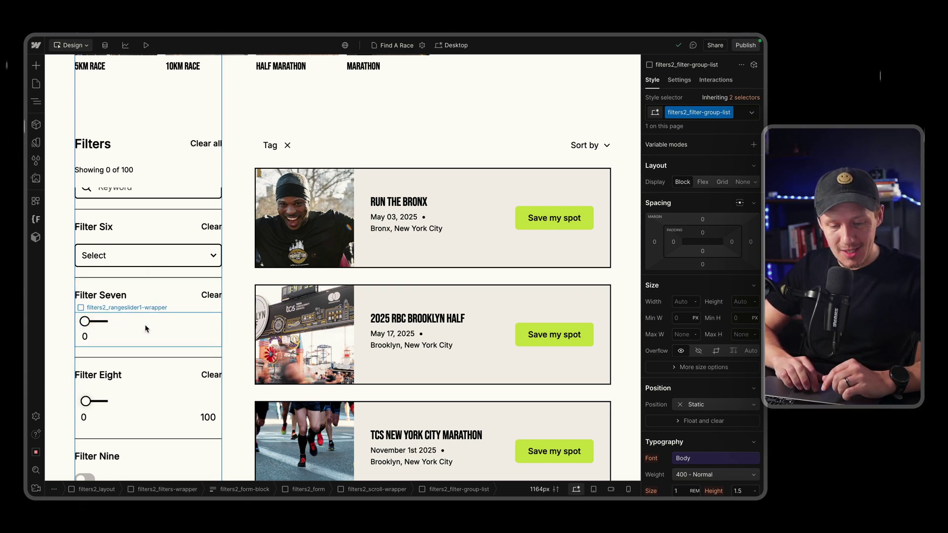
{"action": "scroll", "coordinate": [144, 330], "scroll_direction": "down", "scroll_amount": 1}
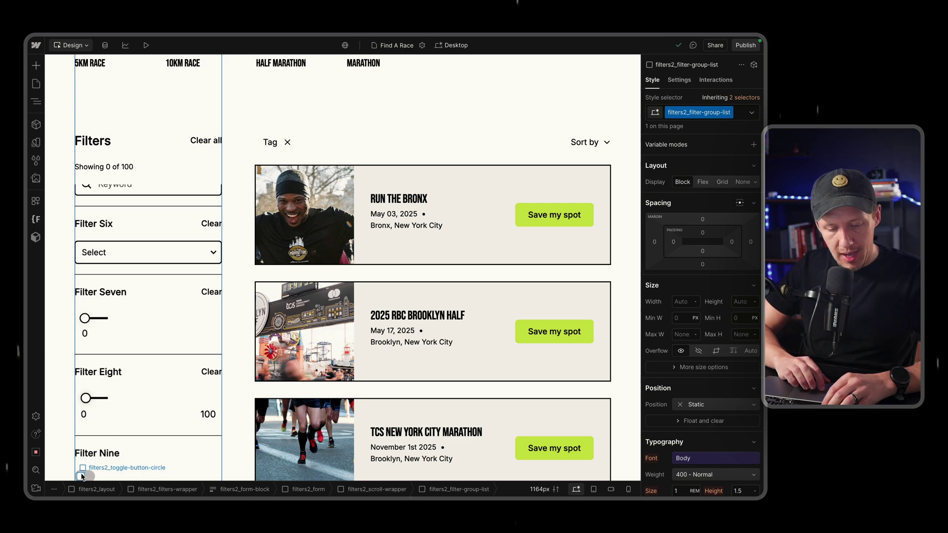
{"action": "scroll", "coordinate": [149, 345], "scroll_direction": "up", "scroll_amount": 10}
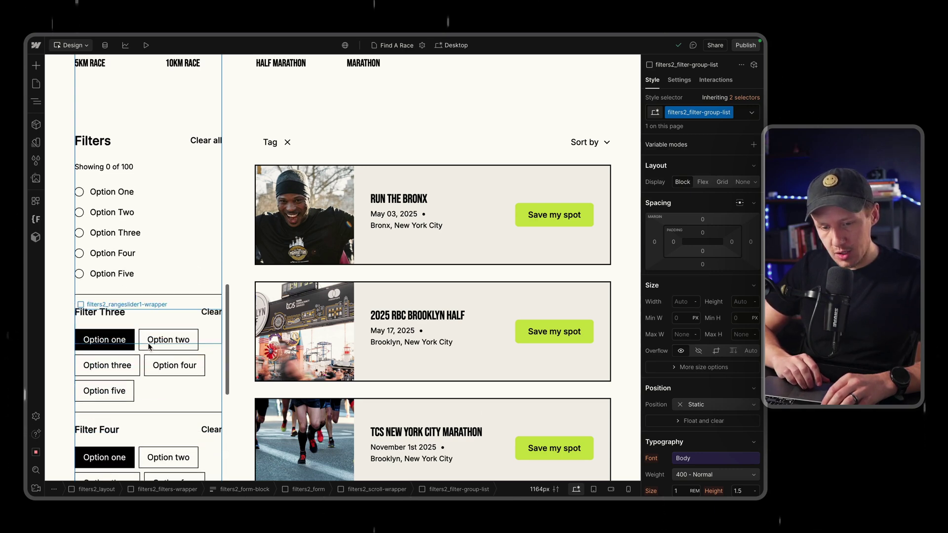
{"action": "scroll", "coordinate": [148, 346], "scroll_direction": "up", "scroll_amount": 5}
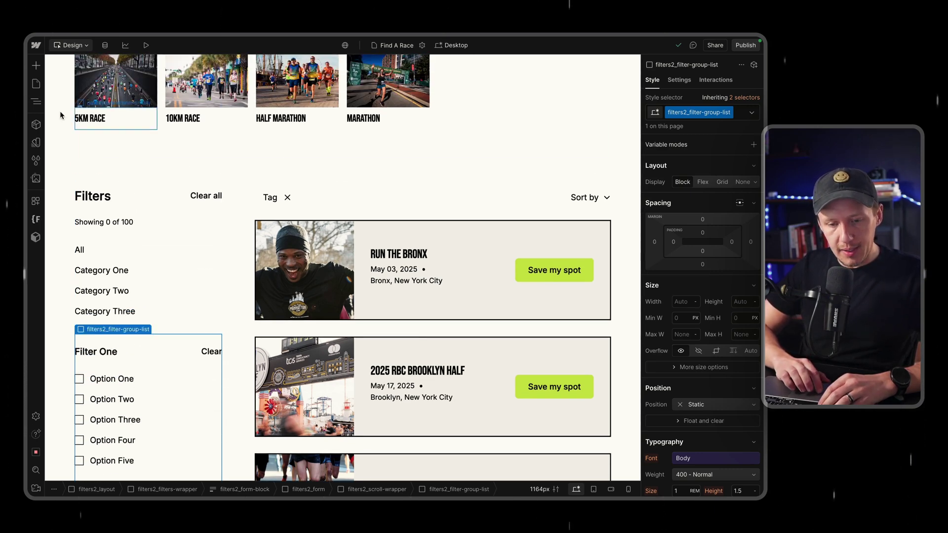
Collapse filters2_filter-group-list in the element tree and return to the page canvas
{"action": "left_click", "coordinate": [36, 101]}
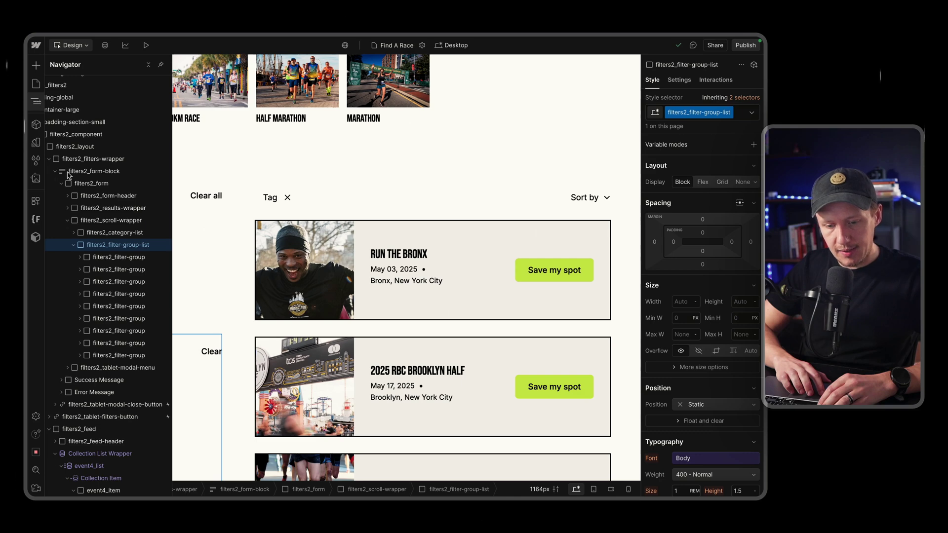
{"action": "left_click", "coordinate": [73, 246]}
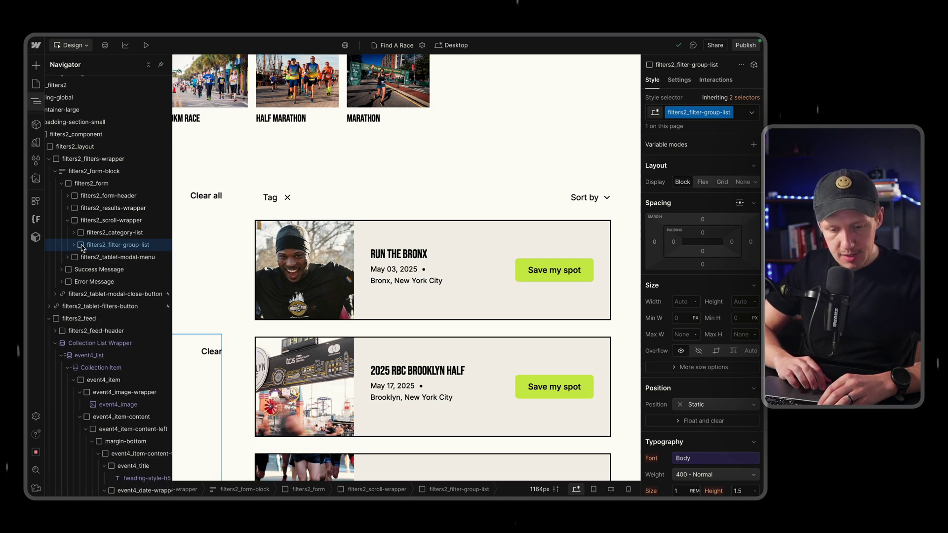
{"action": "mouse_move", "coordinate": [27, 93]}
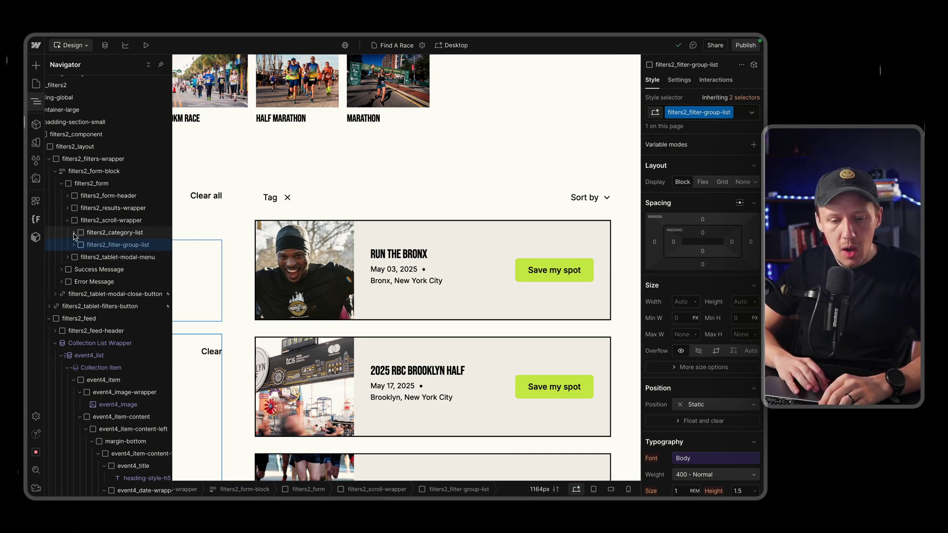
{"action": "left_click", "coordinate": [35, 101]}
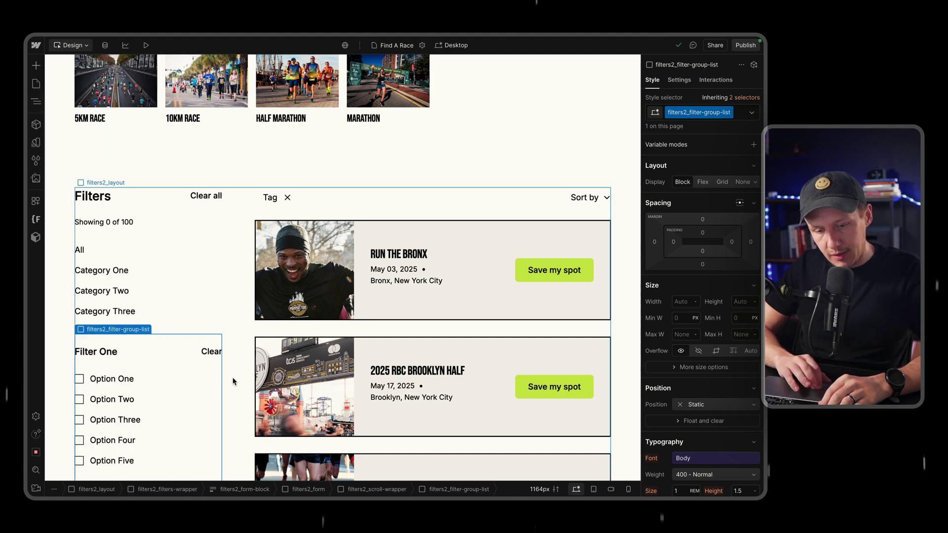
Delete filters2_category-list from filters2_scroll-wrapper in the filter sidebar
{"action": "left_click", "coordinate": [36, 101]}
{"action": "left_click", "coordinate": [128, 234]}
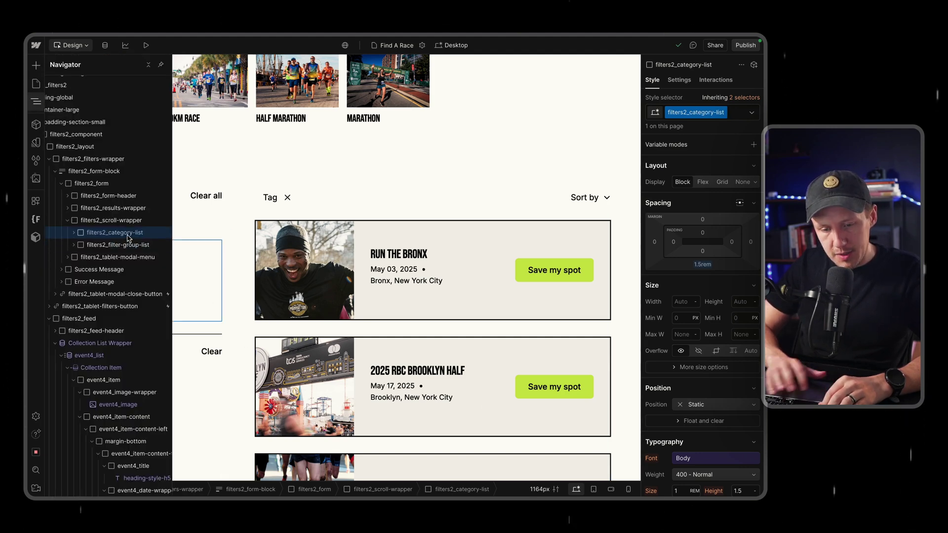
{"action": "left_click", "coordinate": [118, 244]}
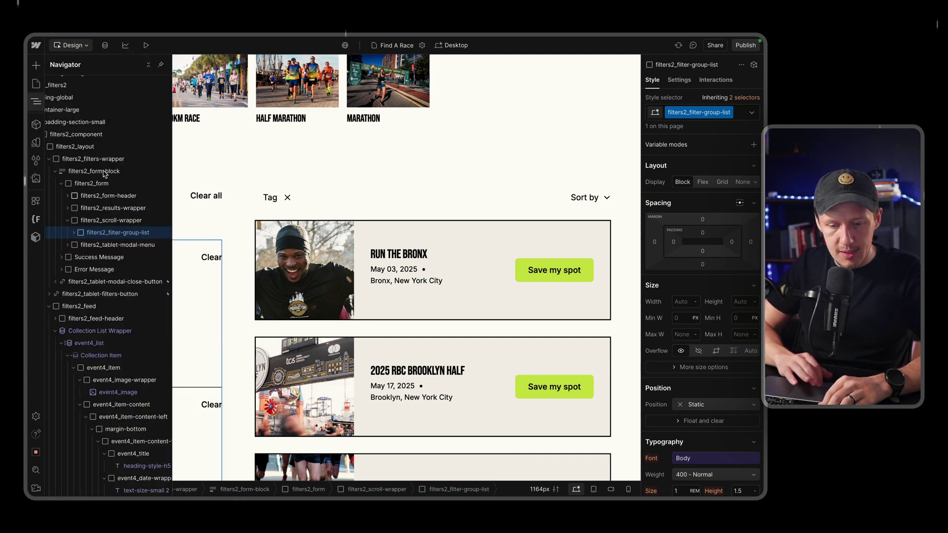
{"action": "left_click", "coordinate": [36, 102]}
Review the location and race type navigation, the sidebar's filter groups and the contents of filters2_filter-group-list
{"action": "scroll", "coordinate": [322, 163], "scroll_direction": "up", "scroll_amount": 3}
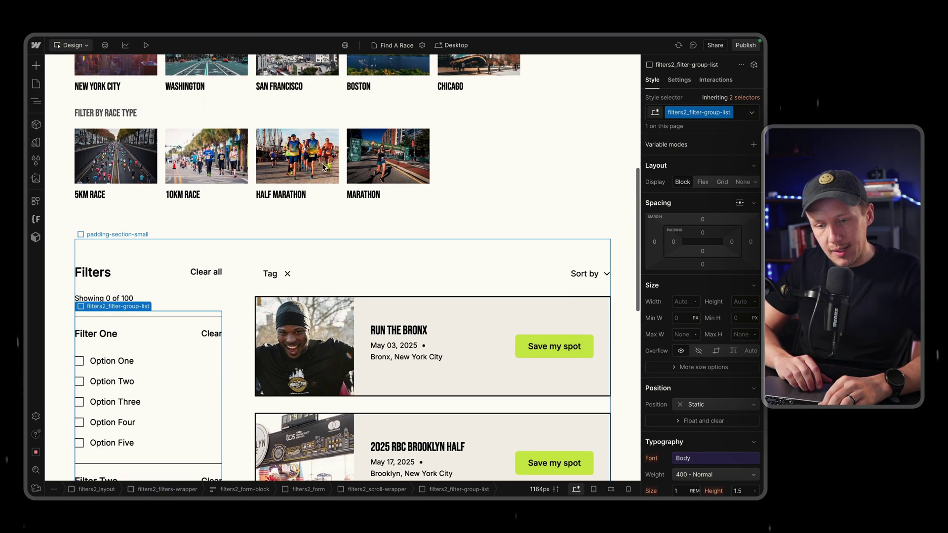
{"action": "scroll", "coordinate": [322, 167], "scroll_direction": "up", "scroll_amount": 1}
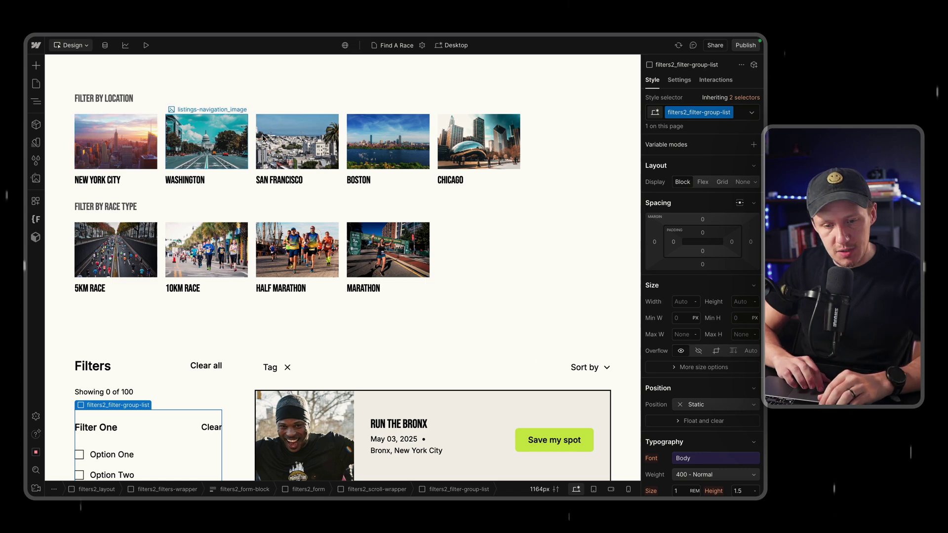
{"action": "scroll", "coordinate": [505, 161], "scroll_direction": "down", "scroll_amount": 5}
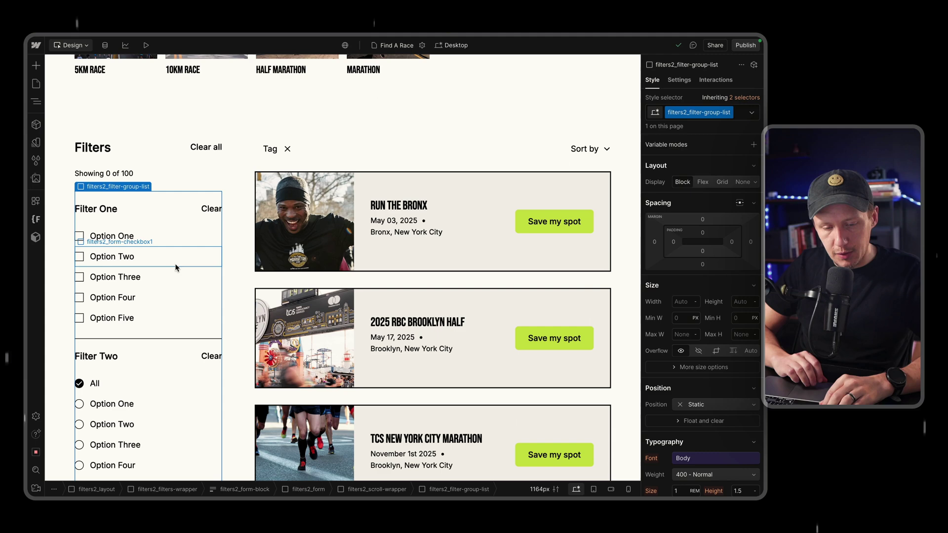
{"action": "left_click", "coordinate": [36, 102]}
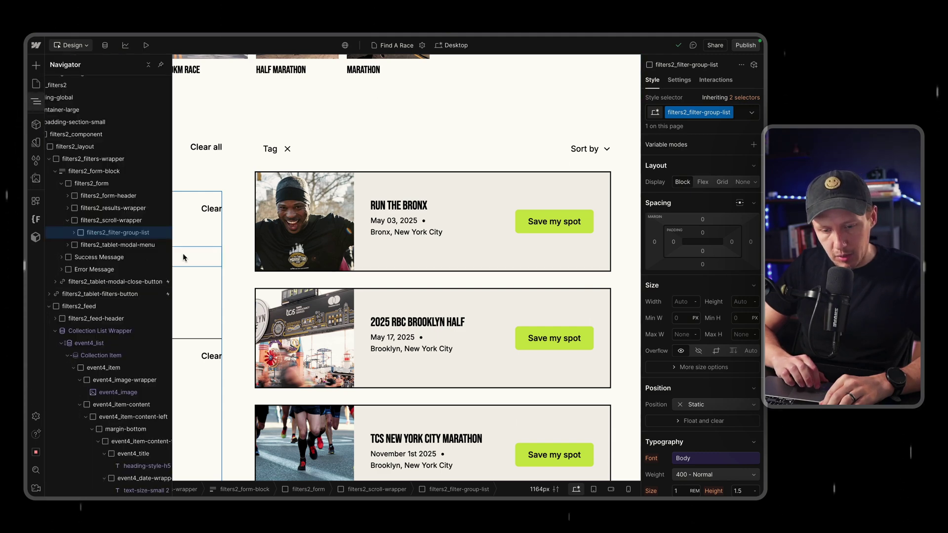
{"action": "left_click", "coordinate": [73, 232]}
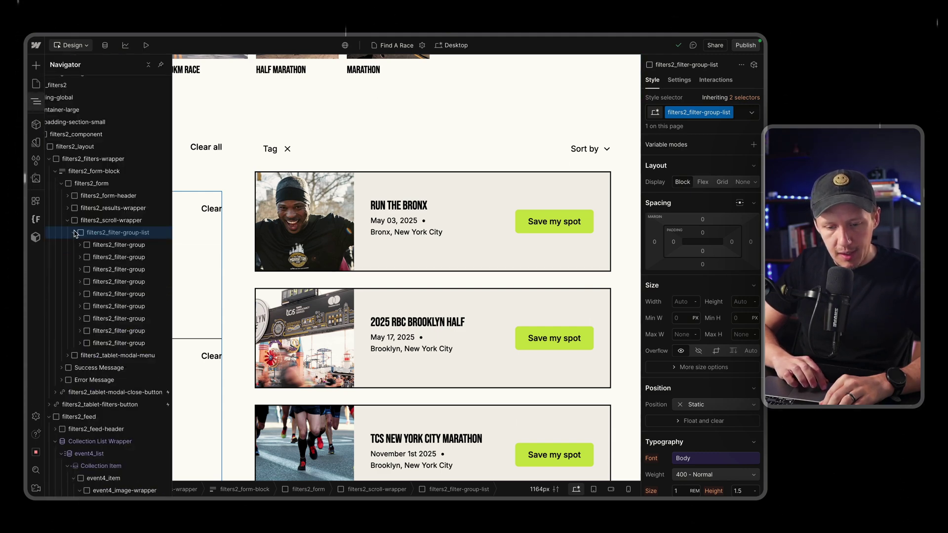
{"action": "left_click", "coordinate": [35, 101]}
{"action": "scroll", "coordinate": [291, 324], "scroll_direction": "down", "scroll_amount": 7}
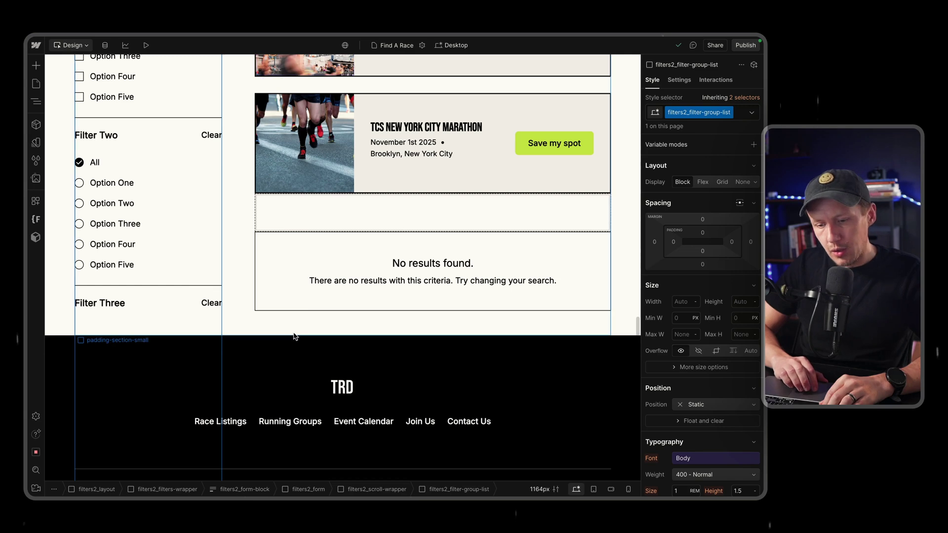
{"action": "scroll", "coordinate": [291, 325], "scroll_direction": "up", "scroll_amount": 3}
{"action": "scroll", "coordinate": [81, 307], "scroll_direction": "down", "scroll_amount": 8}
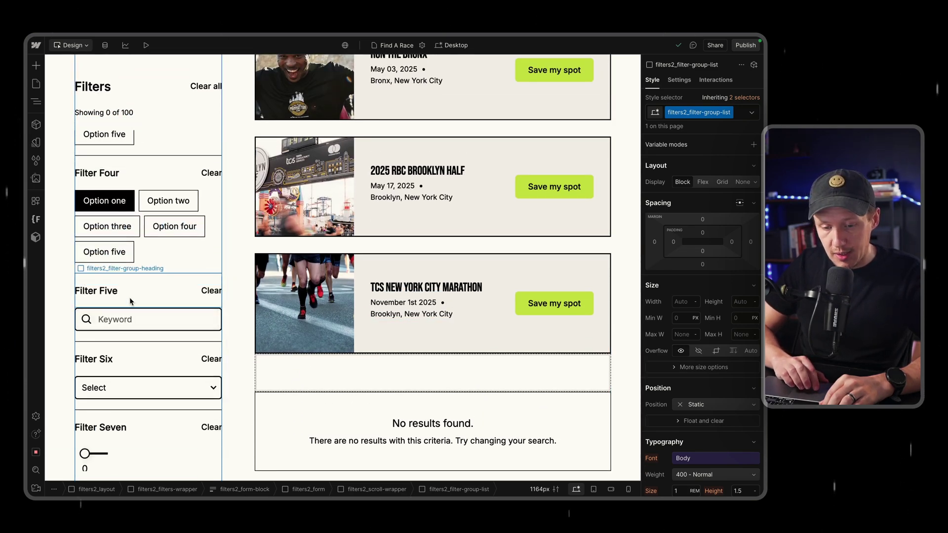
Move the Filter Five keyword search group to the start of filters2_filter-group-list, above Filter One
{"action": "left_click", "coordinate": [130, 297]}
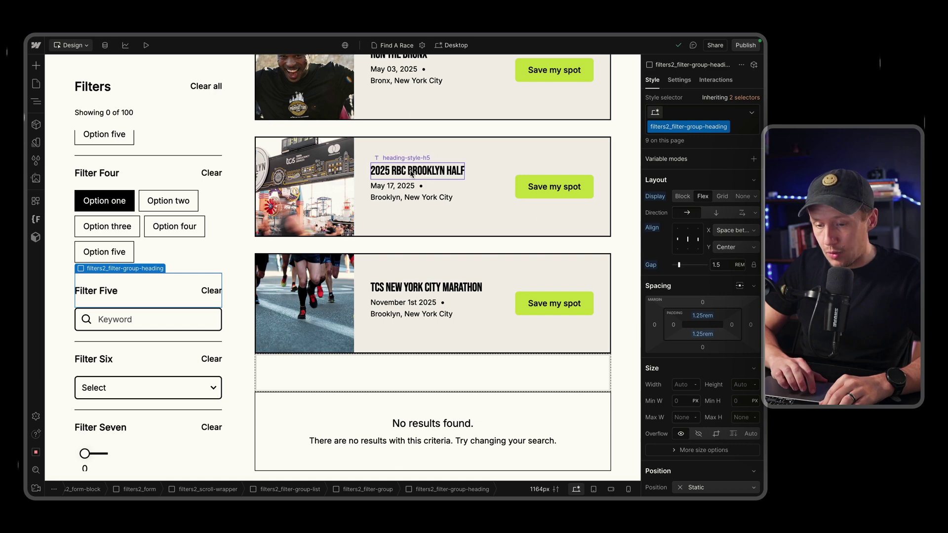
{"action": "scroll", "coordinate": [361, 222], "scroll_direction": "up", "scroll_amount": 3}
{"action": "scroll", "coordinate": [361, 222], "scroll_direction": "up", "scroll_amount": 2}
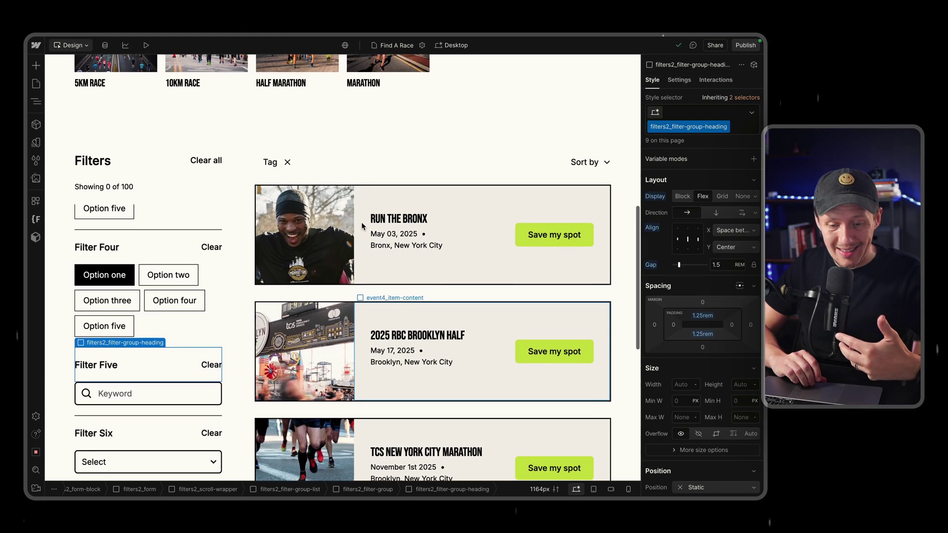
{"action": "scroll", "coordinate": [362, 222], "scroll_direction": "down", "scroll_amount": 2}
{"action": "left_click", "coordinate": [35, 103]}
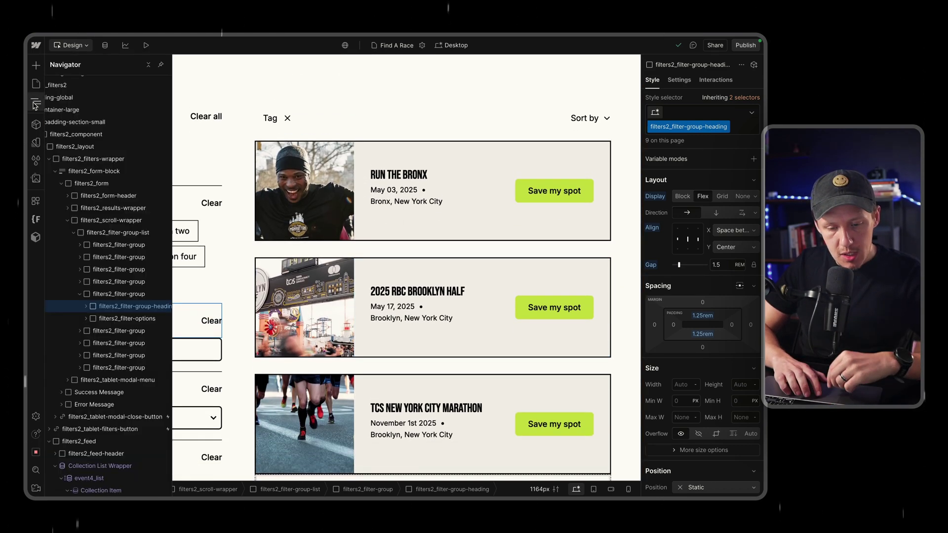
{"action": "left_click", "coordinate": [79, 294]}
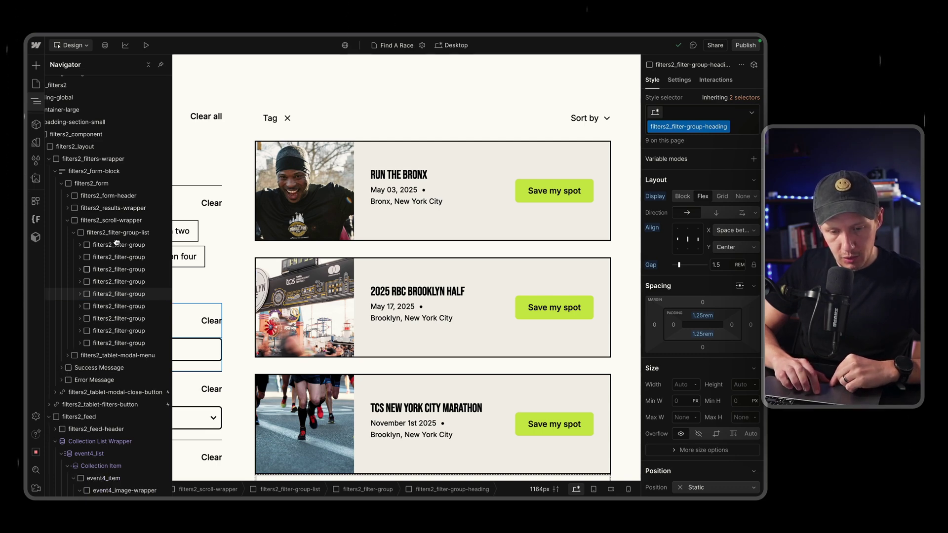
{"action": "left_click", "coordinate": [118, 282]}
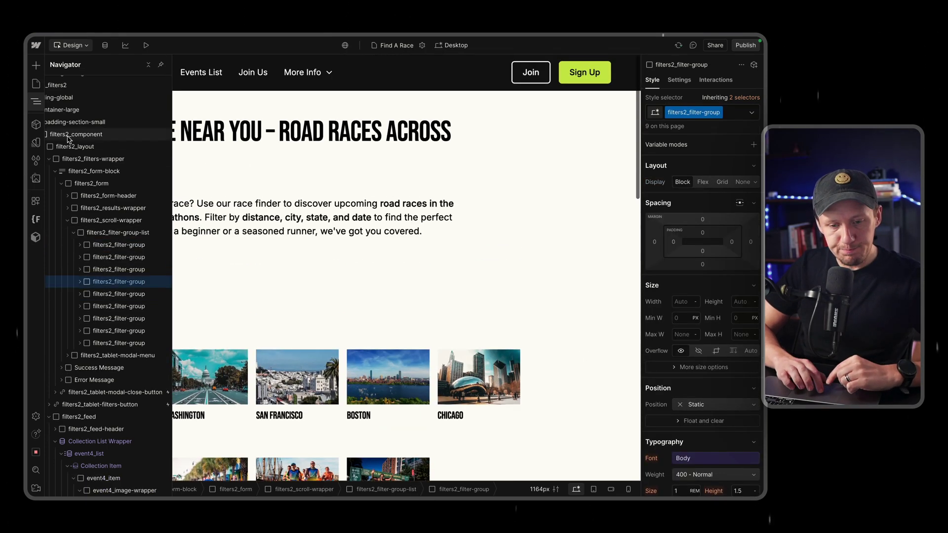
{"action": "scroll", "coordinate": [268, 250], "scroll_direction": "down", "scroll_amount": 15}
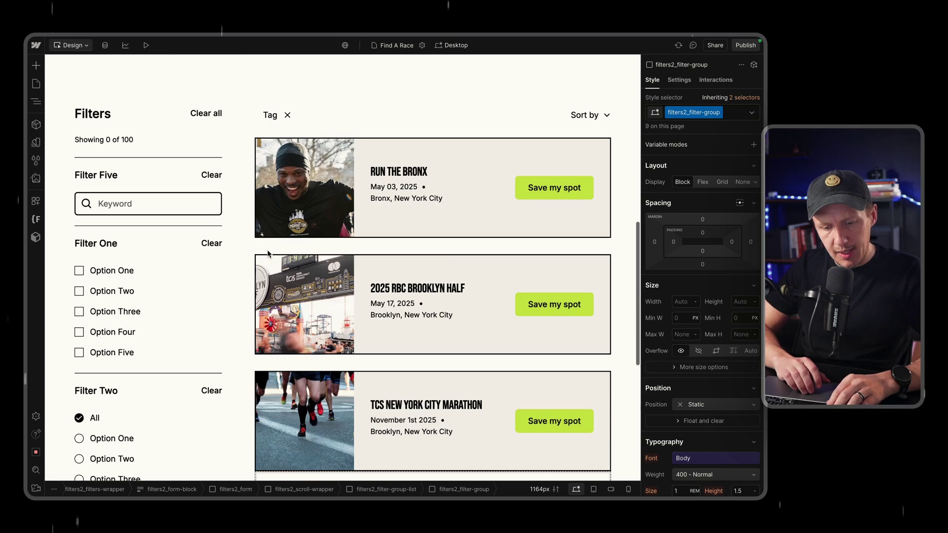
Change the heading of the keyword filter group to "Search"
{"action": "scroll", "coordinate": [268, 254], "scroll_direction": "up", "scroll_amount": 3}
{"action": "left_click", "coordinate": [101, 267]}
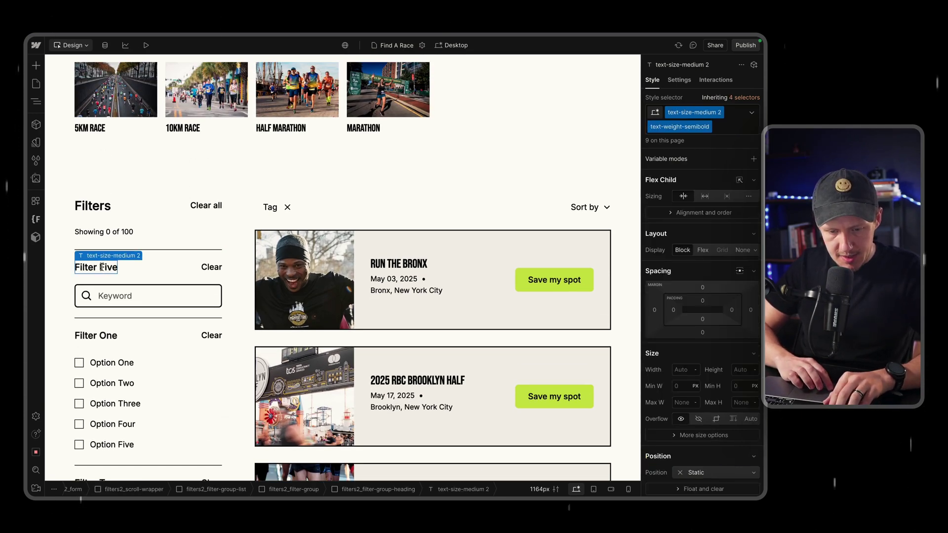
{"action": "double_click", "coordinate": [102, 267]}
{"action": "type", "text": "Search"}
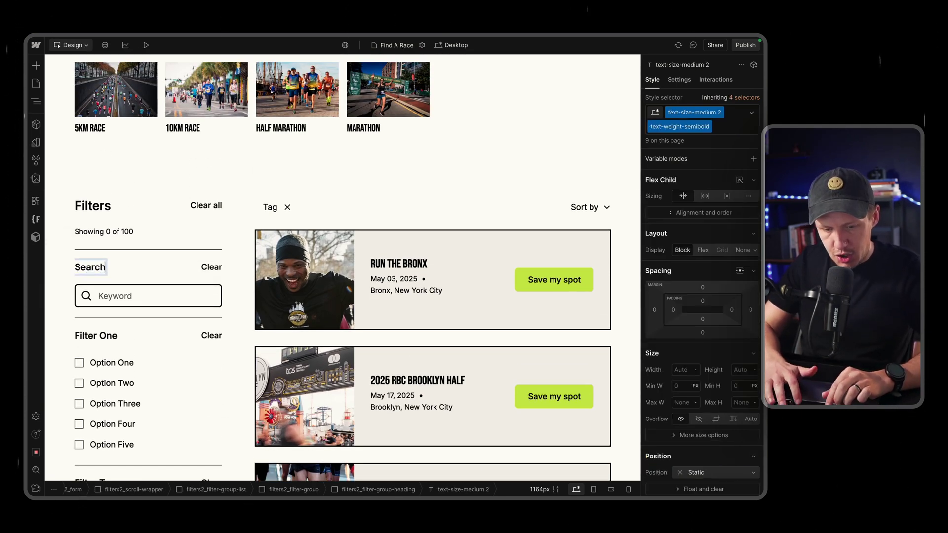
Change the Filter One heading above the checkbox options to "Race Type"
{"action": "left_click", "coordinate": [105, 340]}
{"action": "double_click", "coordinate": [105, 339]}
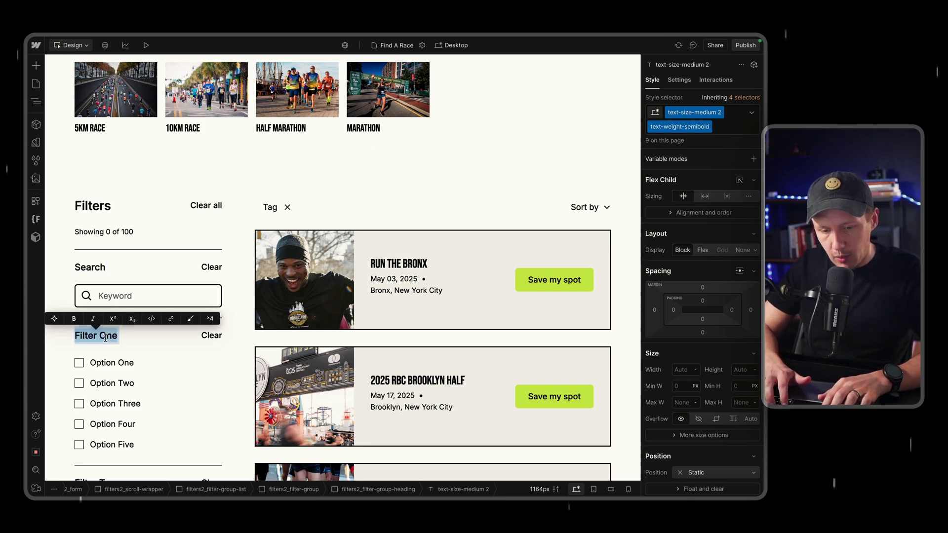
{"action": "type", "text": "Race Type"}
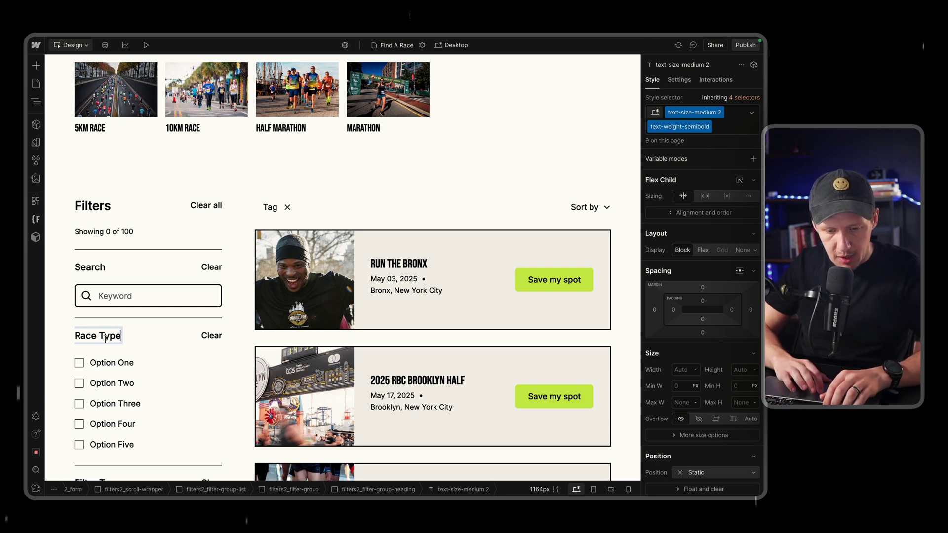
{"action": "key", "text": "Escape"}
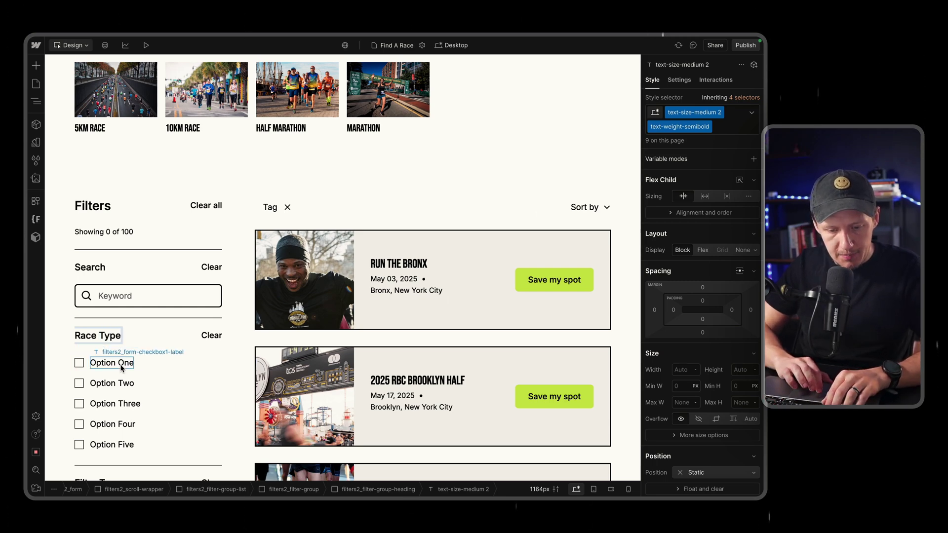
Label the first four checkboxes in the Race Type group 5km, 10km, Half Marathon and Marathon
{"action": "left_click", "coordinate": [122, 366]}
{"action": "double_click", "coordinate": [112, 362]}
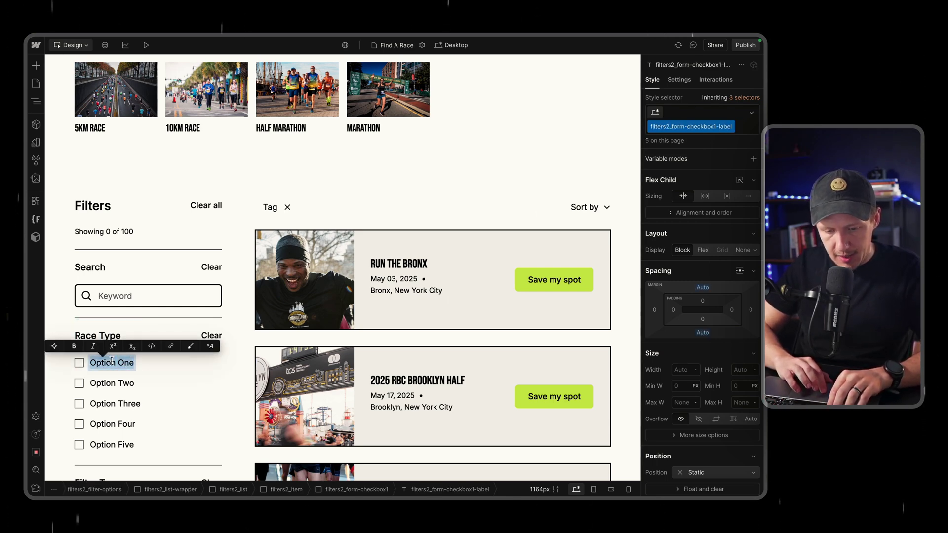
{"action": "type", "text": "5km"}
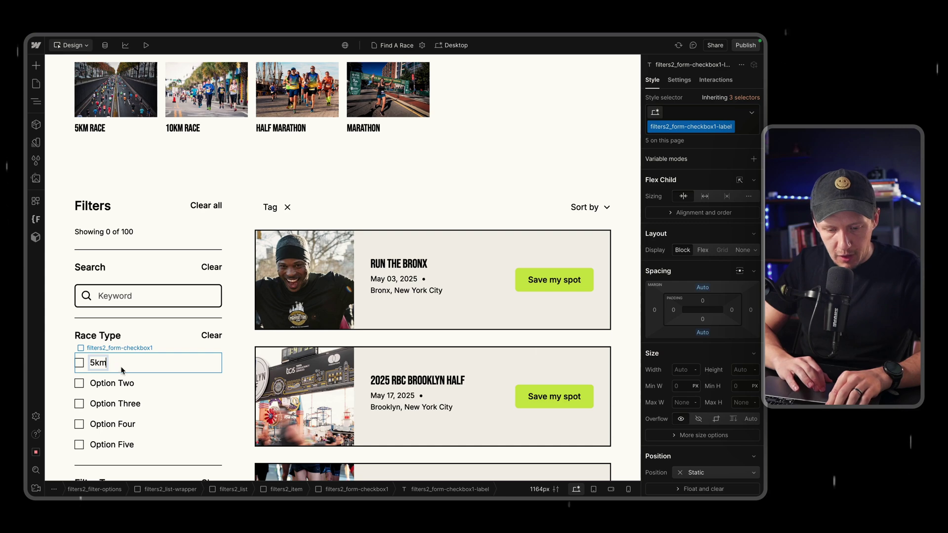
{"action": "double_click", "coordinate": [111, 383]}
{"action": "type", "text": "10k"}
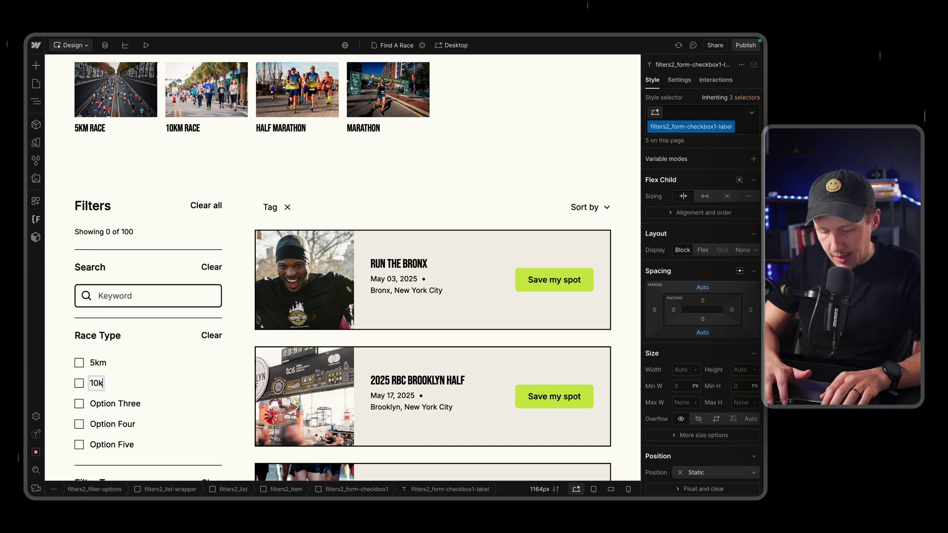
{"action": "type", "text": "m"}
{"action": "double_click", "coordinate": [116, 404]}
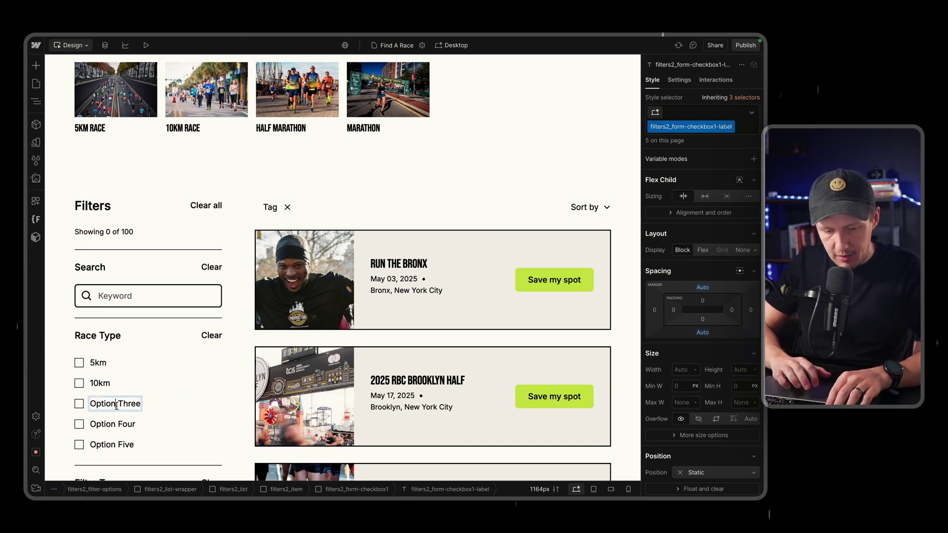
{"action": "type", "text": "Half Marathon"}
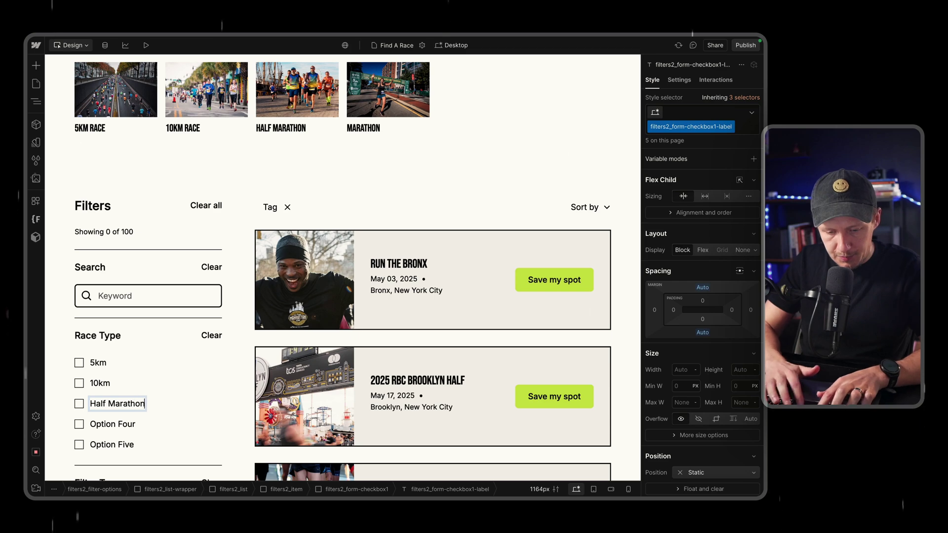
{"action": "double_click", "coordinate": [112, 424]}
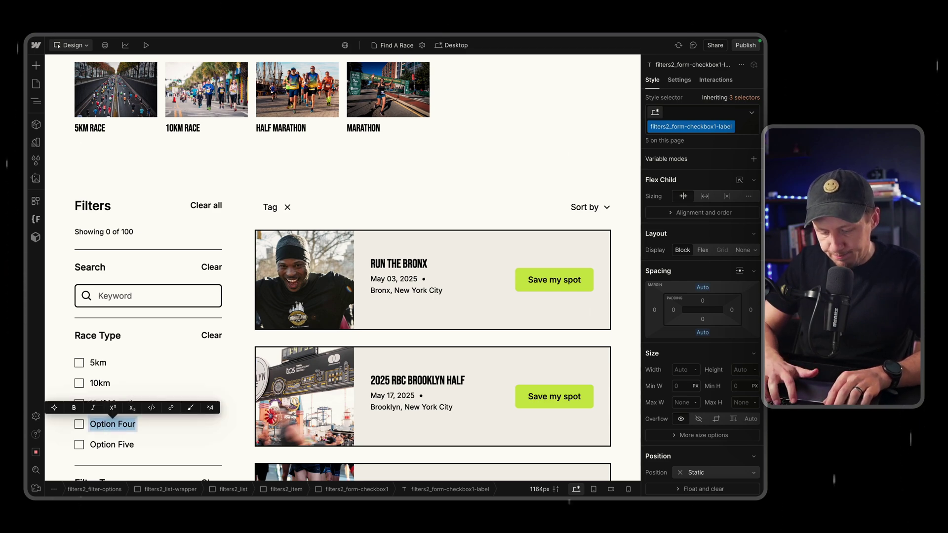
{"action": "type", "text": "Marathon"}
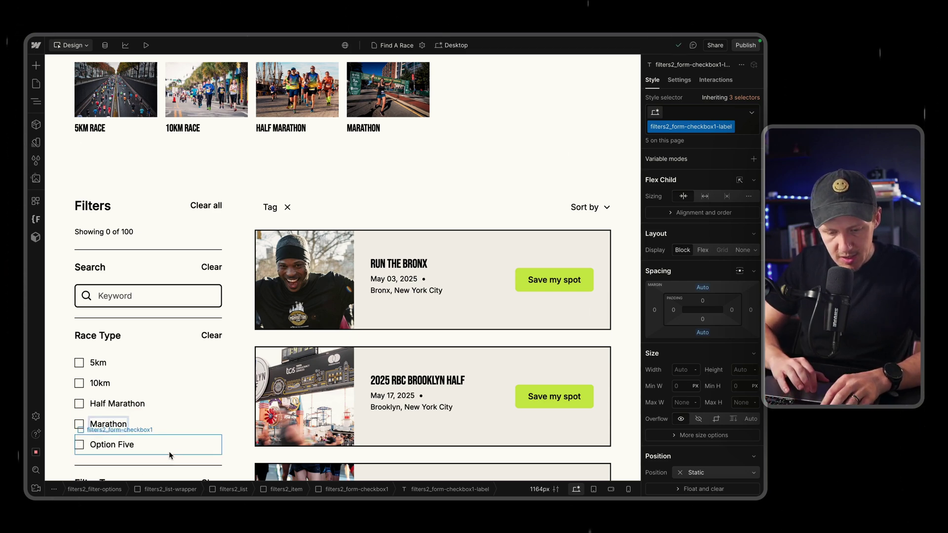
Delete the Option Five checkbox from the Race Type group along with its empty filters2_item wrapper
{"action": "left_click", "coordinate": [178, 454]}
{"action": "key", "text": "Delete"}
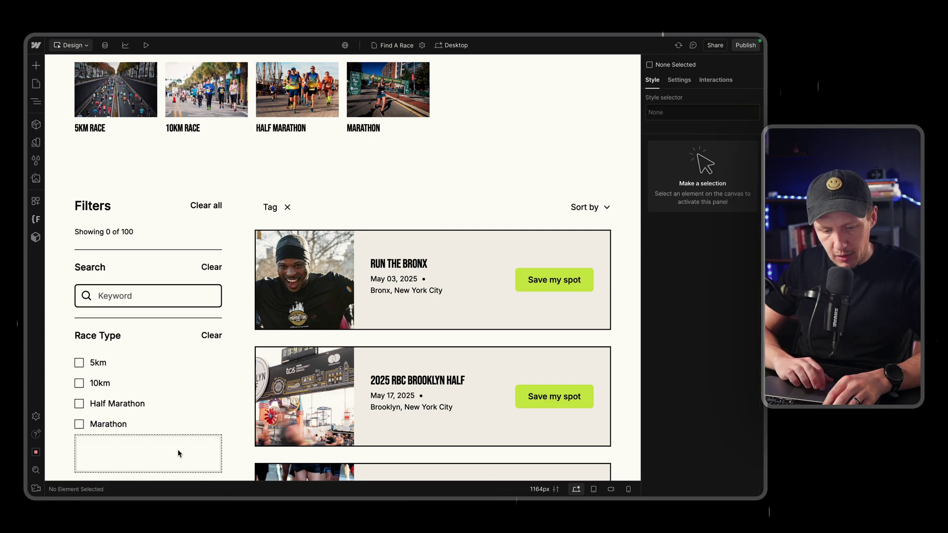
{"action": "left_click", "coordinate": [171, 453]}
{"action": "key", "text": "Delete"}
{"action": "scroll", "coordinate": [171, 385], "scroll_direction": "down", "scroll_amount": 3}
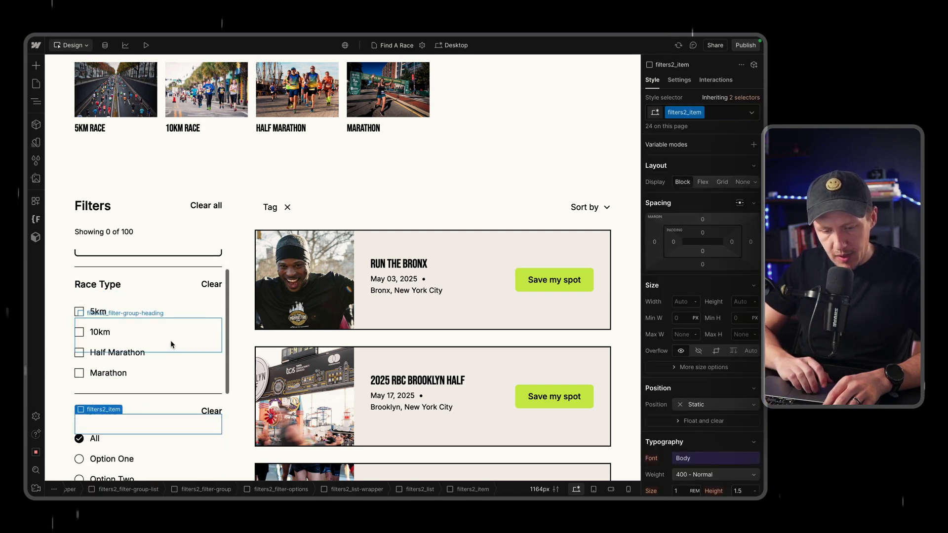
{"action": "scroll", "coordinate": [147, 417], "scroll_direction": "up", "scroll_amount": 1}
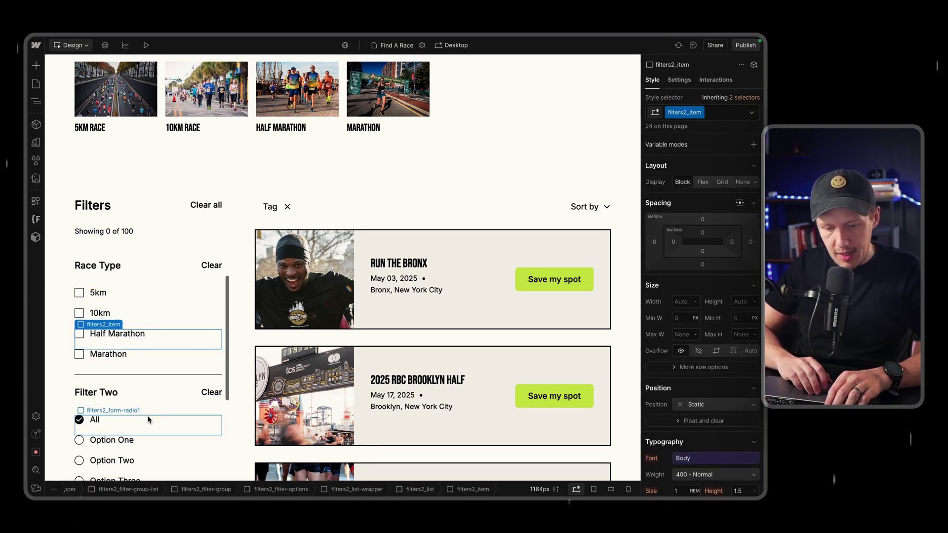
Change the Filter Two heading above the radio options to "Race Type"
{"action": "left_click", "coordinate": [102, 398]}
{"action": "double_click", "coordinate": [102, 395]}
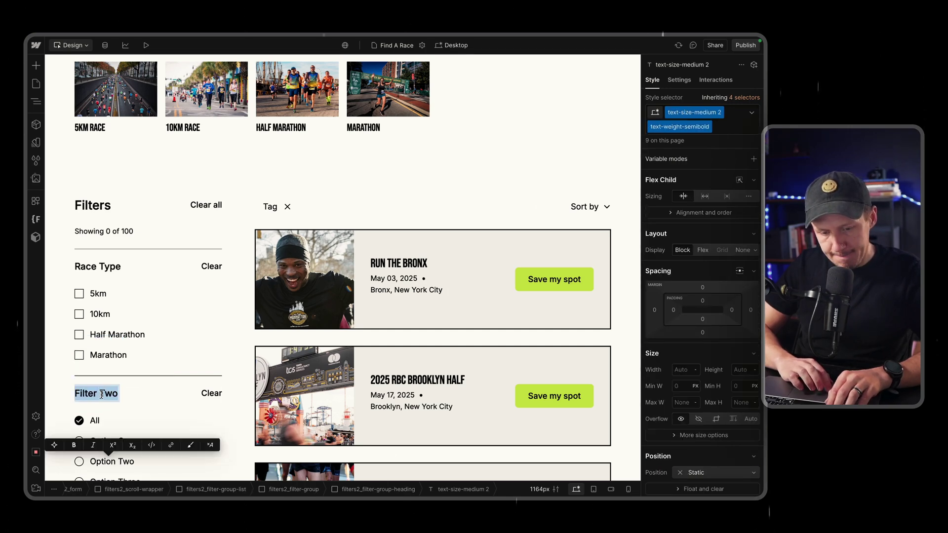
{"action": "type", "text": "Raf"}
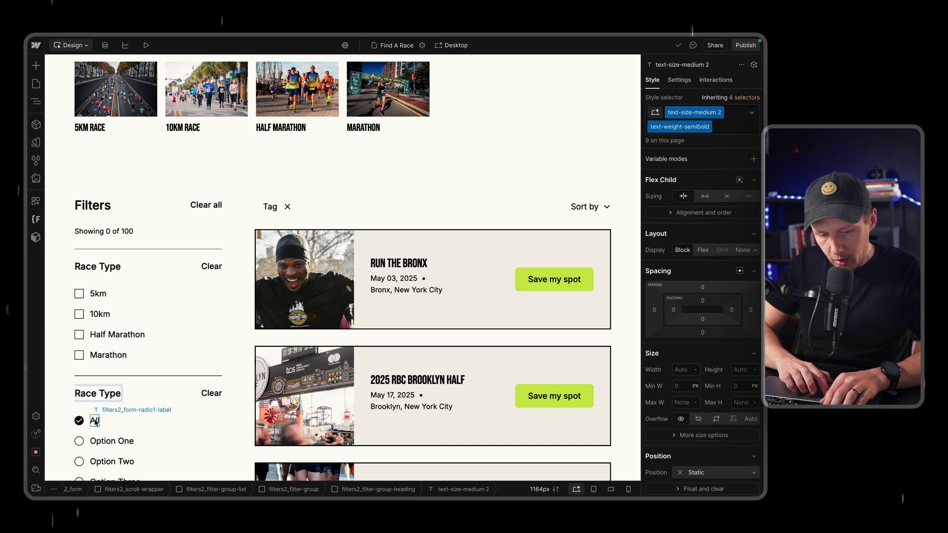
Relabel the Option One radio button below All as "Road"
{"action": "left_click", "coordinate": [110, 441]}
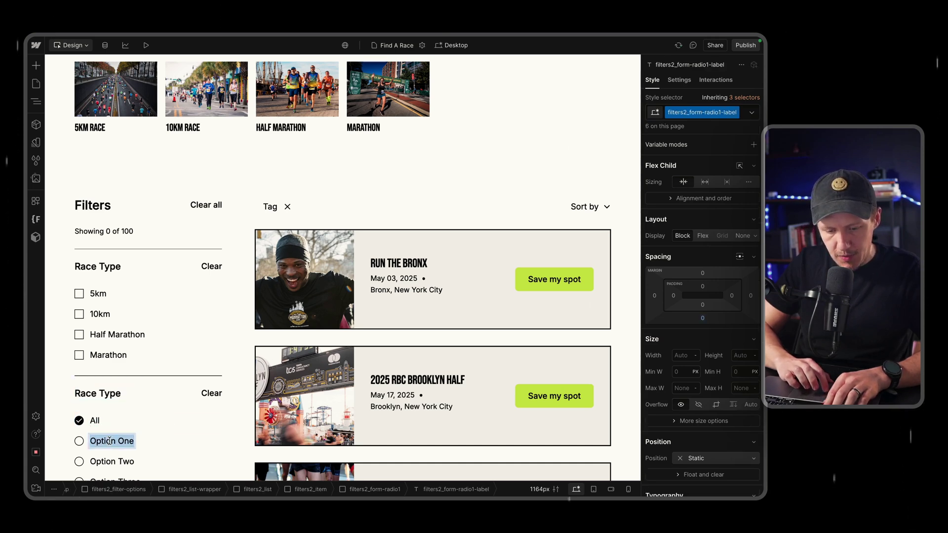
{"action": "type", "text": "Road"}
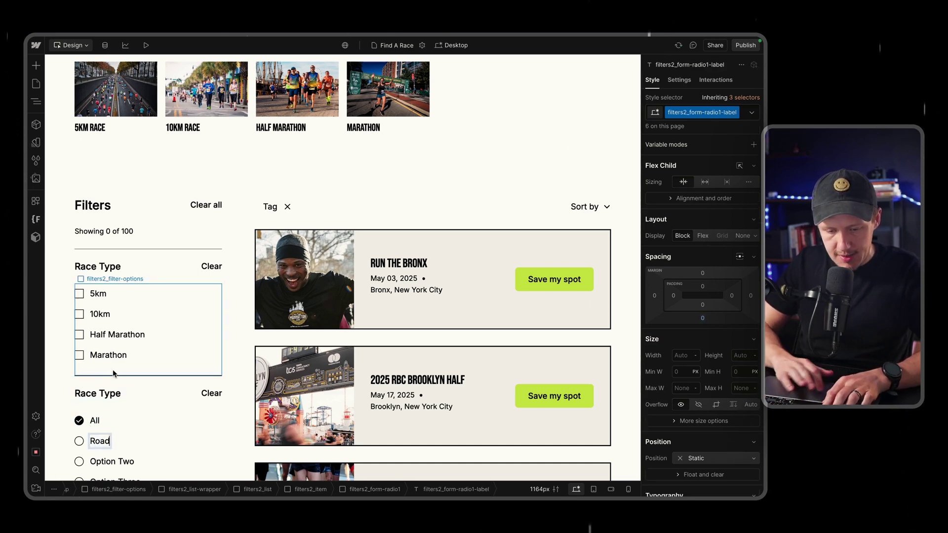
{"action": "scroll", "coordinate": [113, 365], "scroll_direction": "down", "scroll_amount": 6}
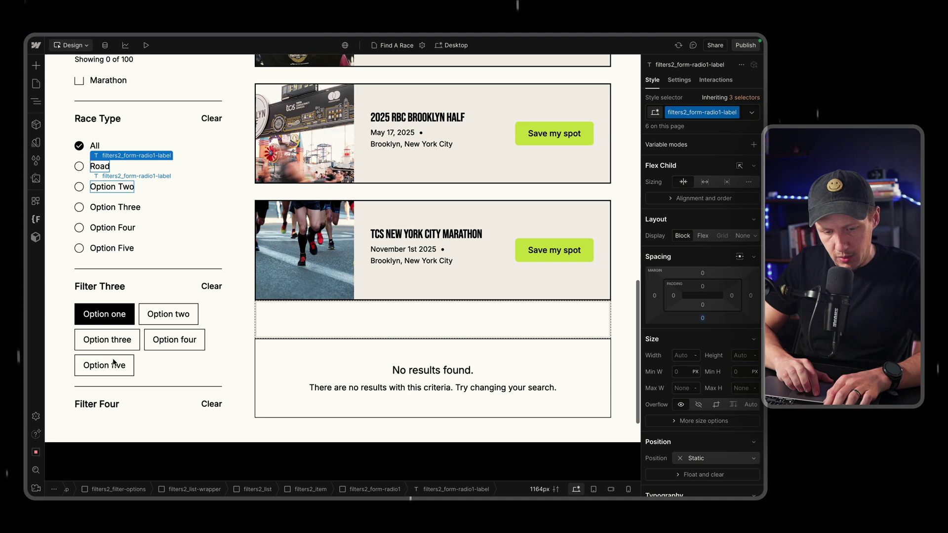
Relabel the Option Two and Option Three radio buttons in the Race Type group as "Trail" and "Fun Run"
{"action": "left_click", "coordinate": [113, 364]}
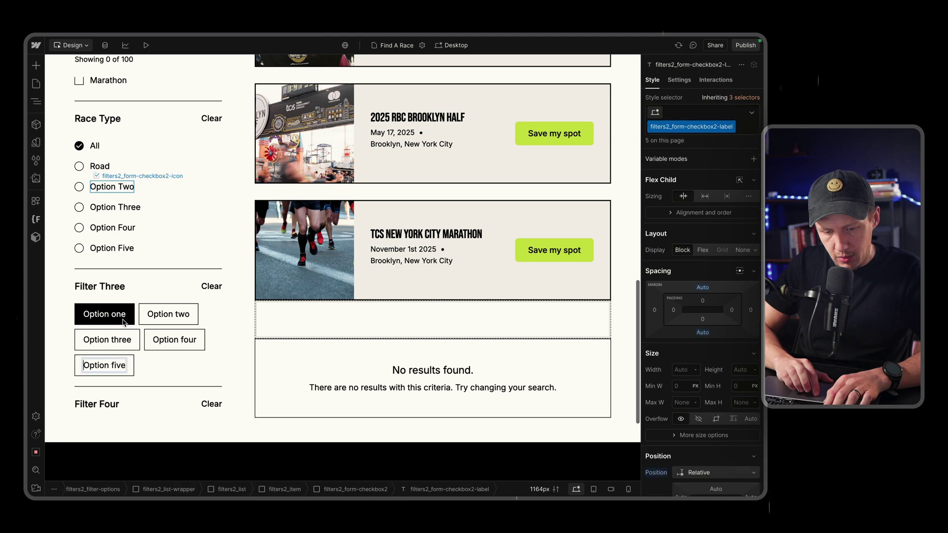
{"action": "left_click", "coordinate": [113, 188]}
{"action": "double_click", "coordinate": [113, 187]}
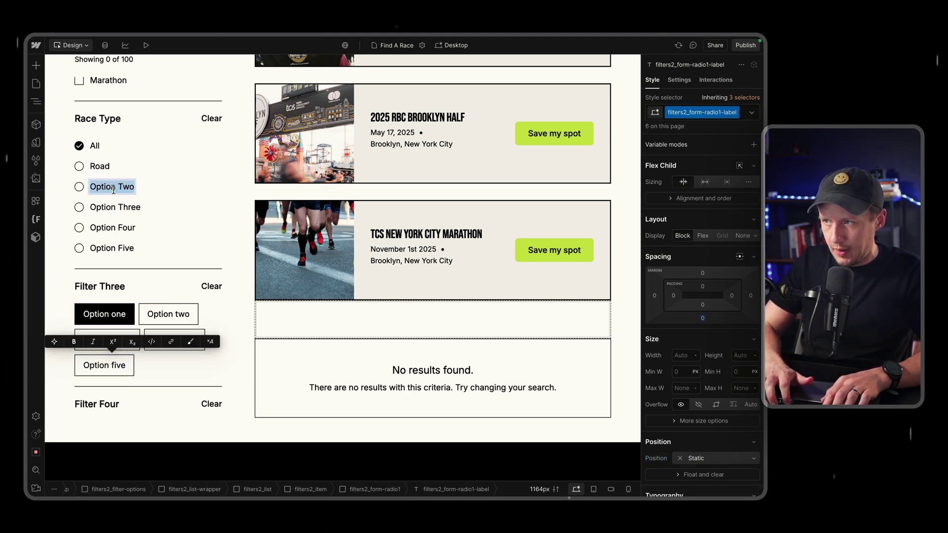
{"action": "type", "text": "Trail"}
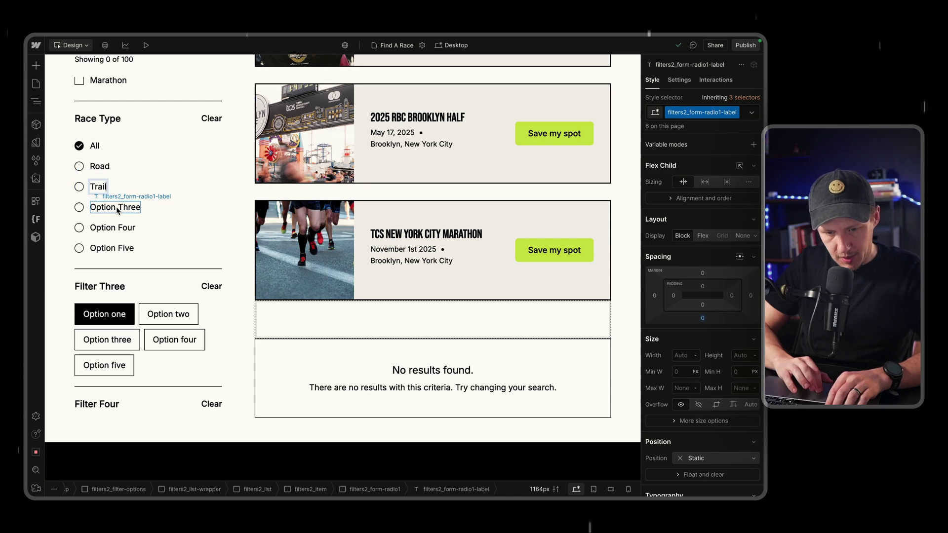
{"action": "left_click", "coordinate": [117, 209]}
{"action": "double_click", "coordinate": [116, 207]}
{"action": "type", "text": "U"}
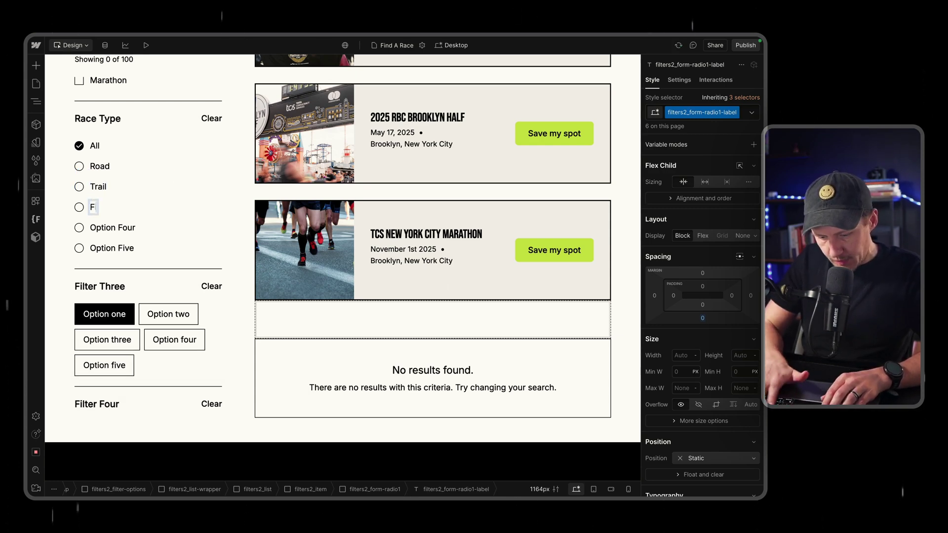
Relabel the Option Four radio button in the Race Type group as "Tracks"
{"action": "left_click", "coordinate": [117, 229]}
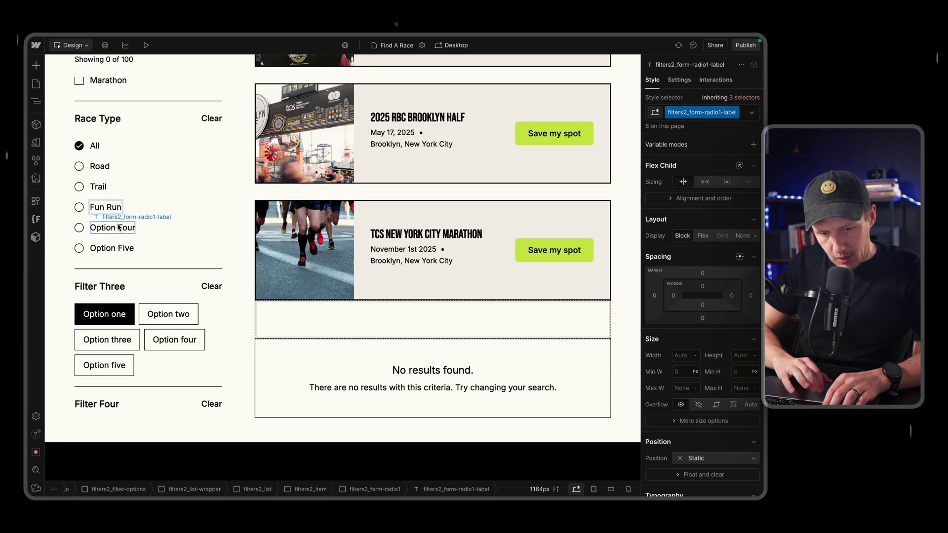
{"action": "double_click", "coordinate": [117, 228]}
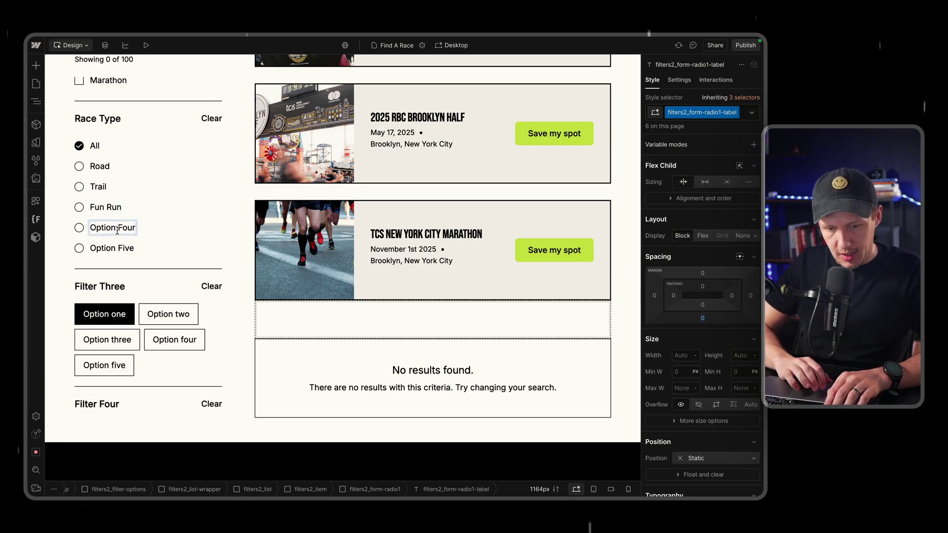
{"action": "type", "text": "Track"}
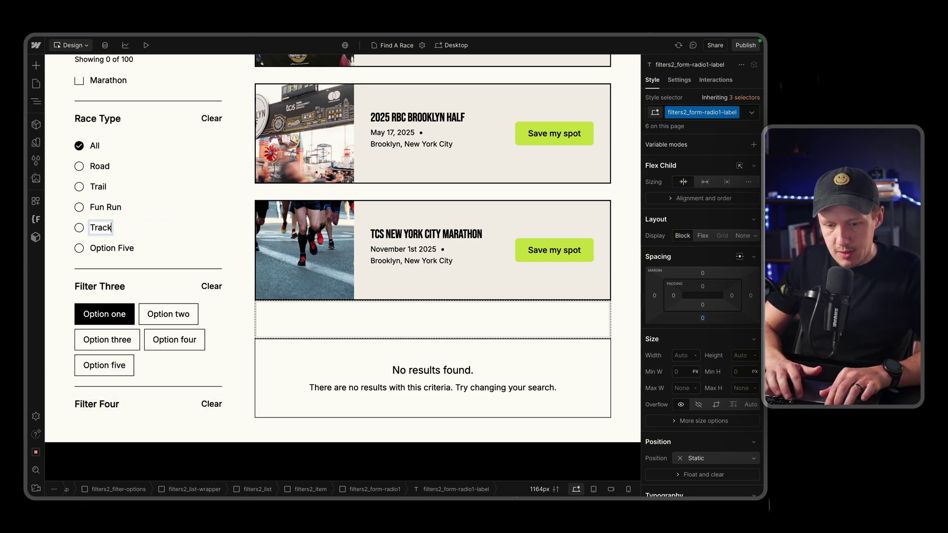
{"action": "type", "text": "s"}
Relabel the Option Five radio button as "Team/Relay" and correct the Tracks label above it to "Track"
{"action": "left_click", "coordinate": [121, 249]}
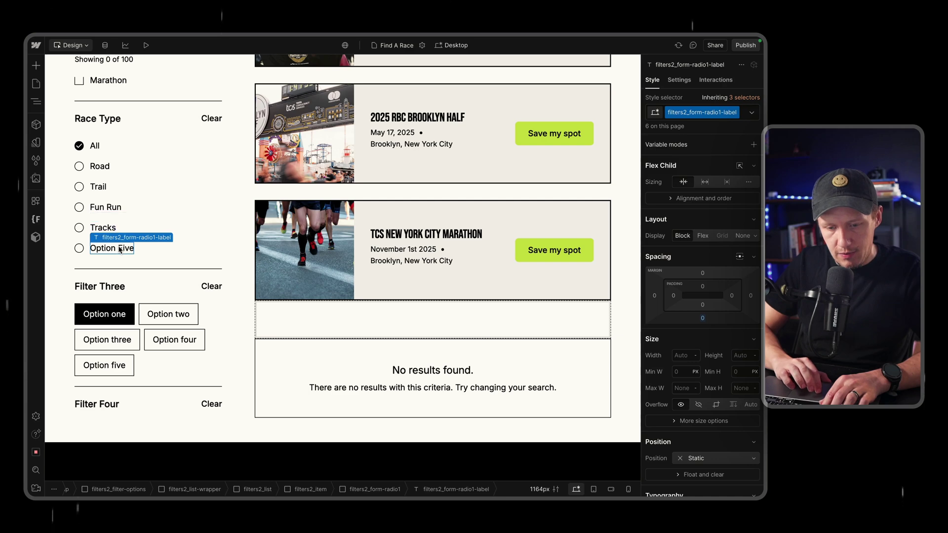
{"action": "key", "text": "ctrl+a"}
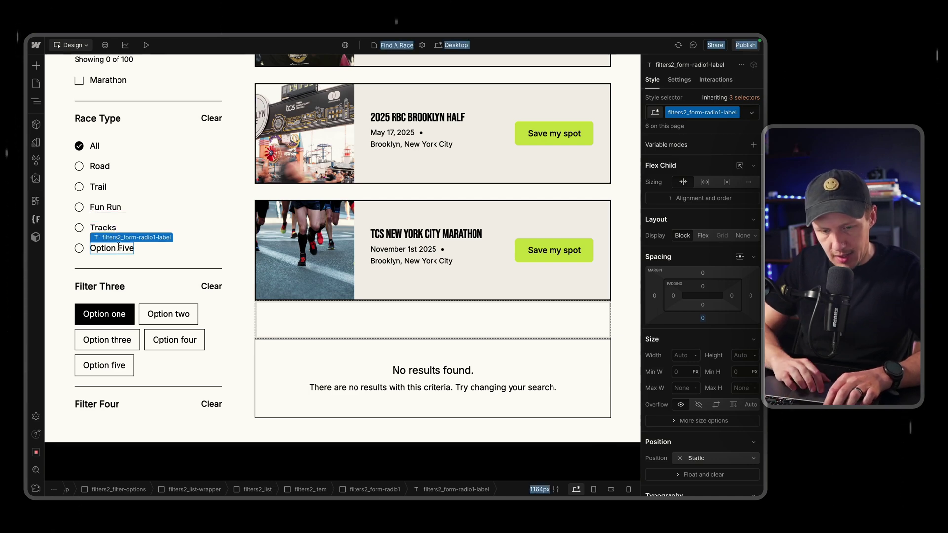
{"action": "double_click", "coordinate": [120, 249]}
{"action": "key", "text": "ctrl+a"}
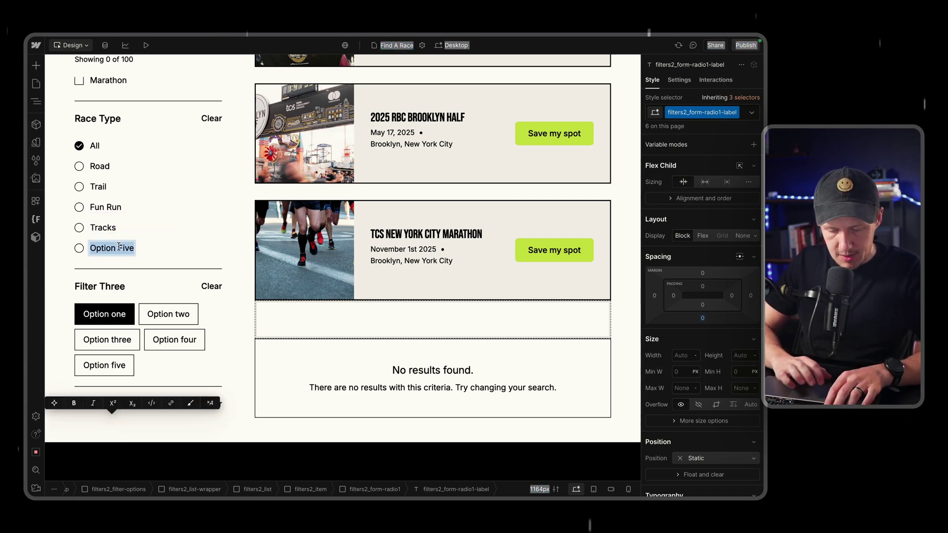
{"action": "type", "text": "Team/Relay"}
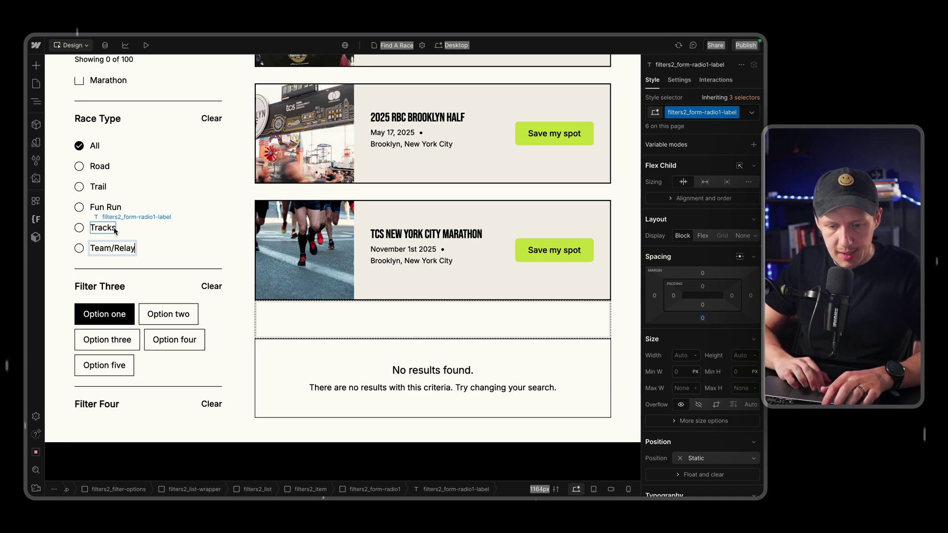
{"action": "key", "text": "Escape"}
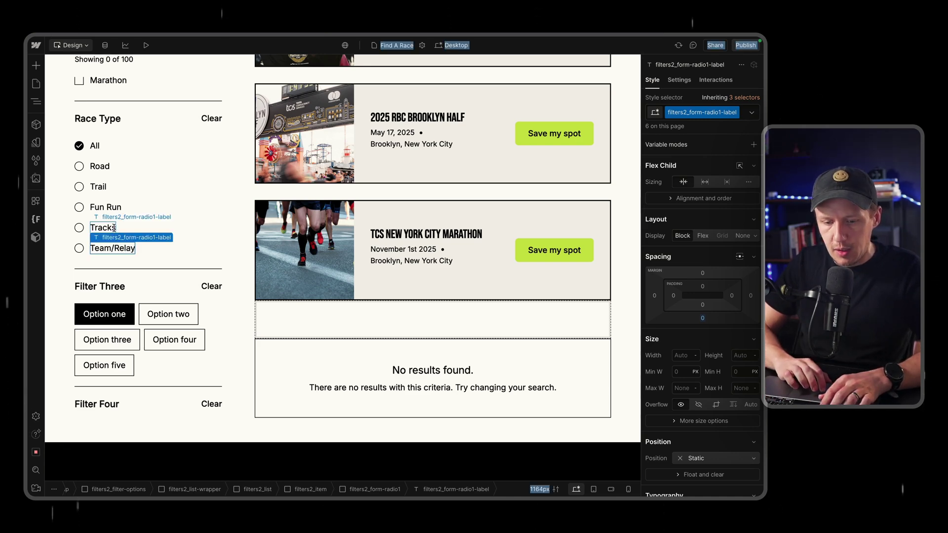
{"action": "left_click", "coordinate": [114, 227]}
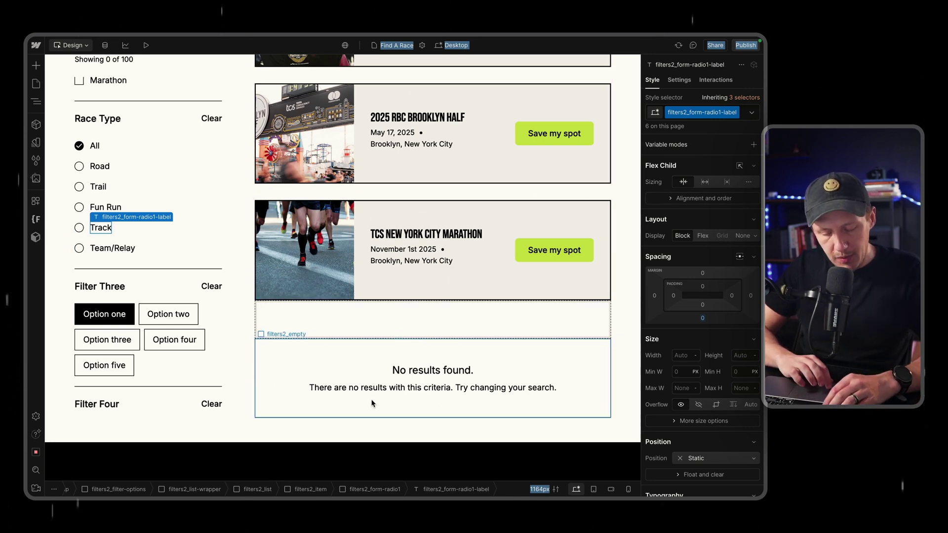
Delete the Filter Three, Filter Four and Filter Five groups below Race Type from the filter sidebar
{"action": "left_click", "coordinate": [157, 300]}
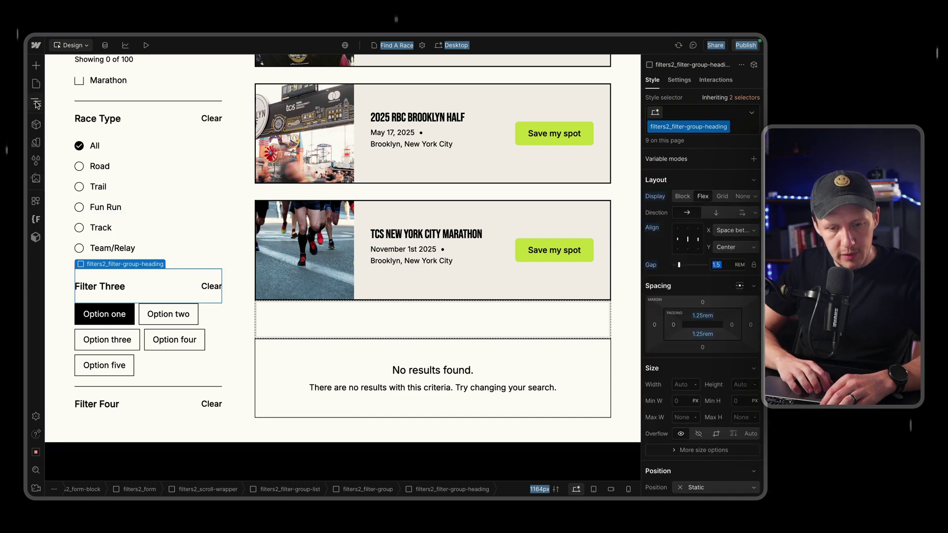
{"action": "left_click", "coordinate": [36, 102]}
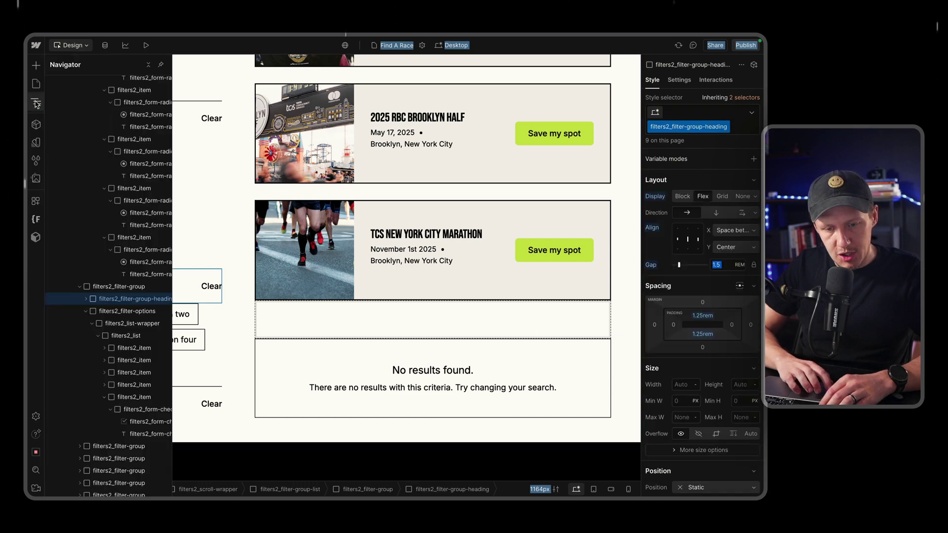
{"action": "left_click", "coordinate": [120, 288]}
{"action": "key", "text": "Delete"}
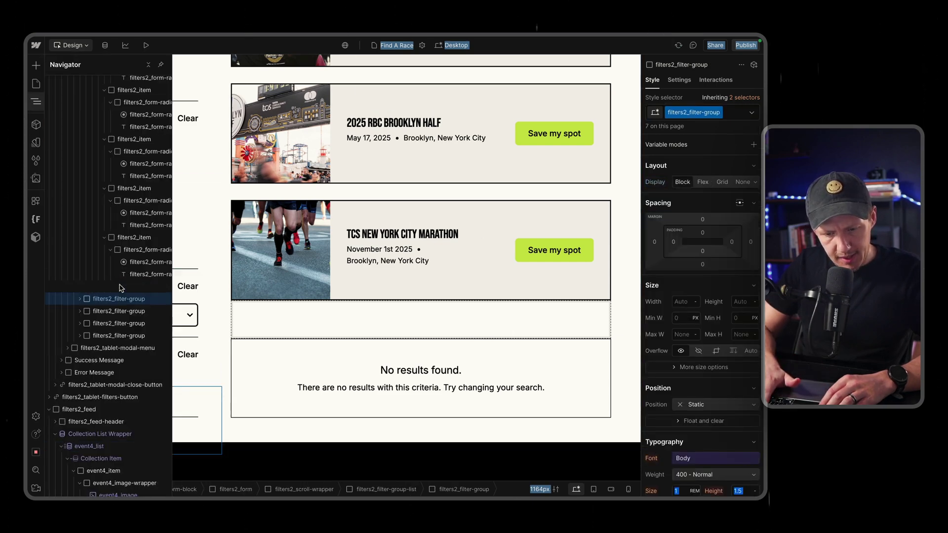
{"action": "key", "text": "z"}
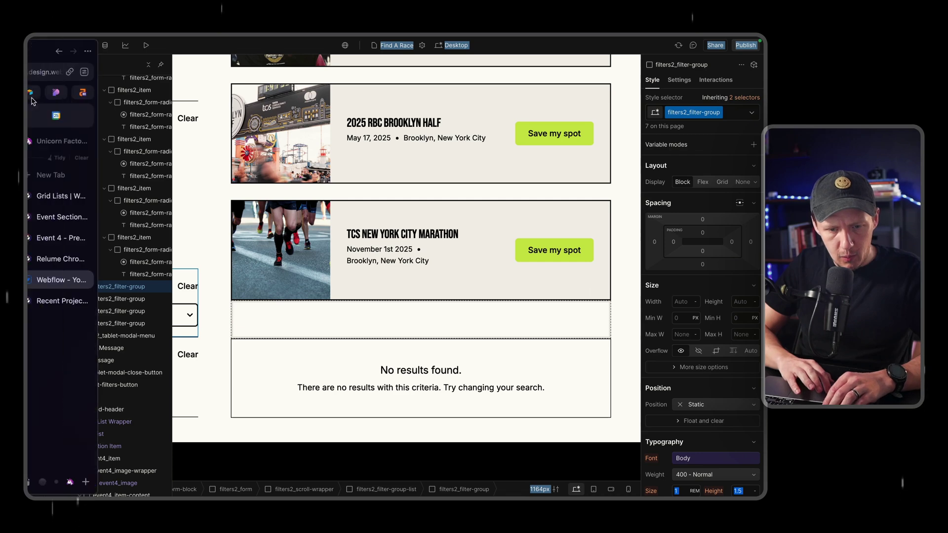
Change the Filter Six heading above the select field to "Season"
{"action": "left_click", "coordinate": [91, 286]}
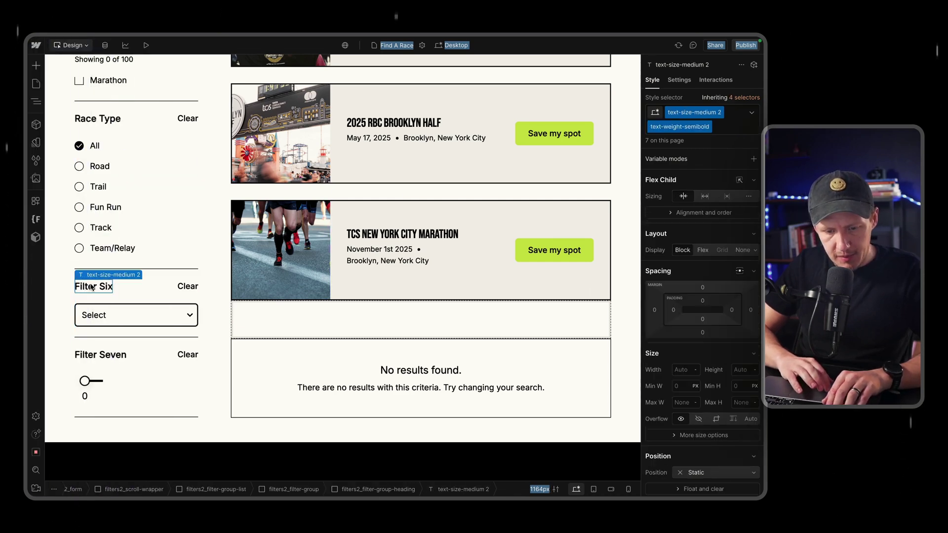
{"action": "double_click", "coordinate": [90, 285]}
{"action": "type", "text": "on"}
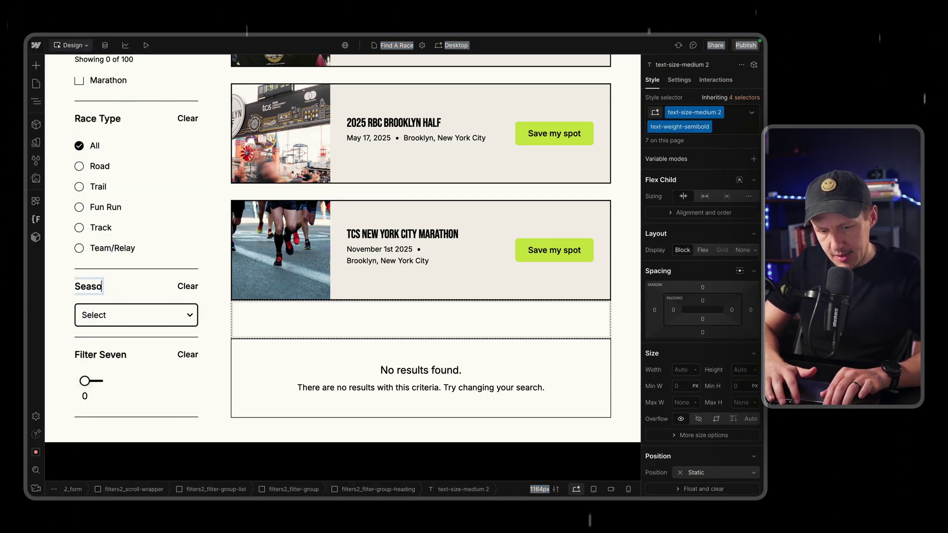
{"action": "left_click", "coordinate": [117, 328]}
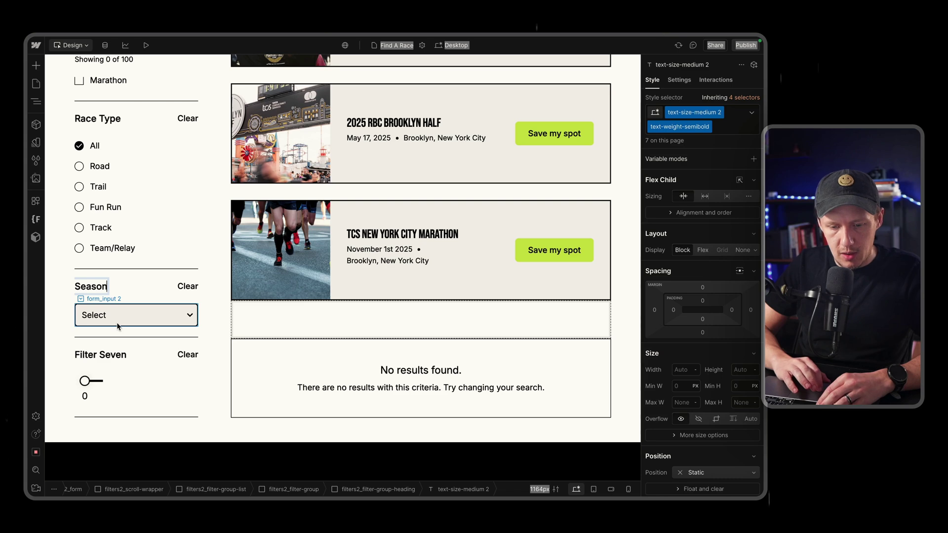
{"action": "key", "text": "Escape"}
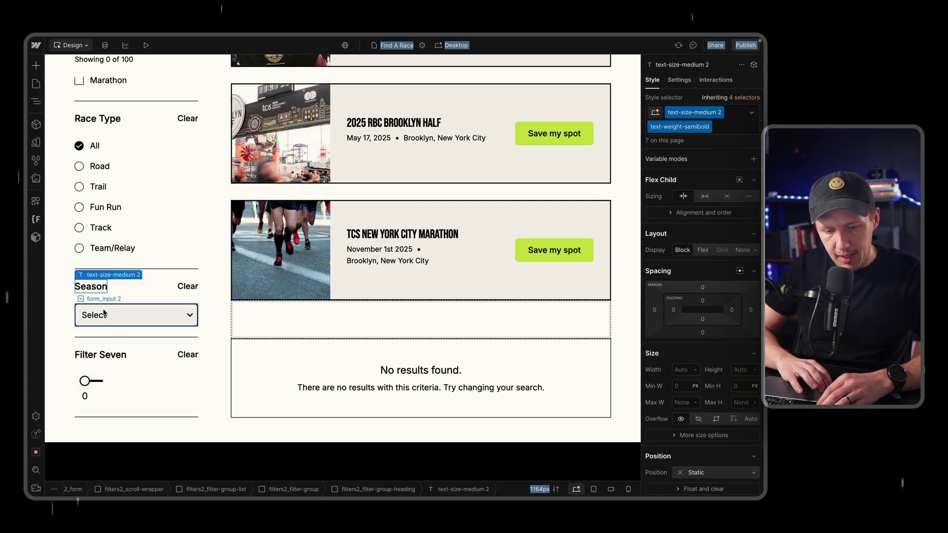
Open the settings of the select field under the Season heading and name the field "Season"
{"action": "left_click", "coordinate": [105, 313]}
{"action": "left_click", "coordinate": [130, 302]}
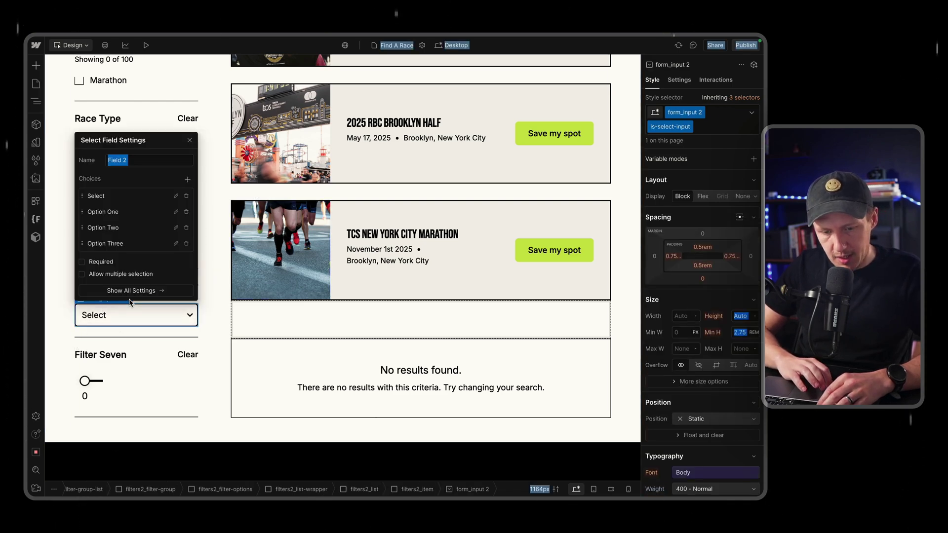
{"action": "double_click", "coordinate": [128, 160]}
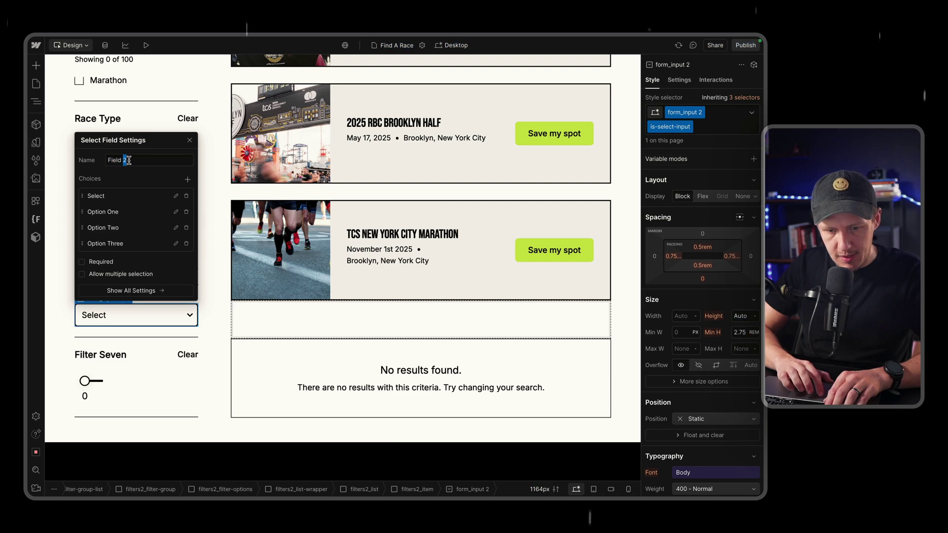
{"action": "type", "text": "Season"}
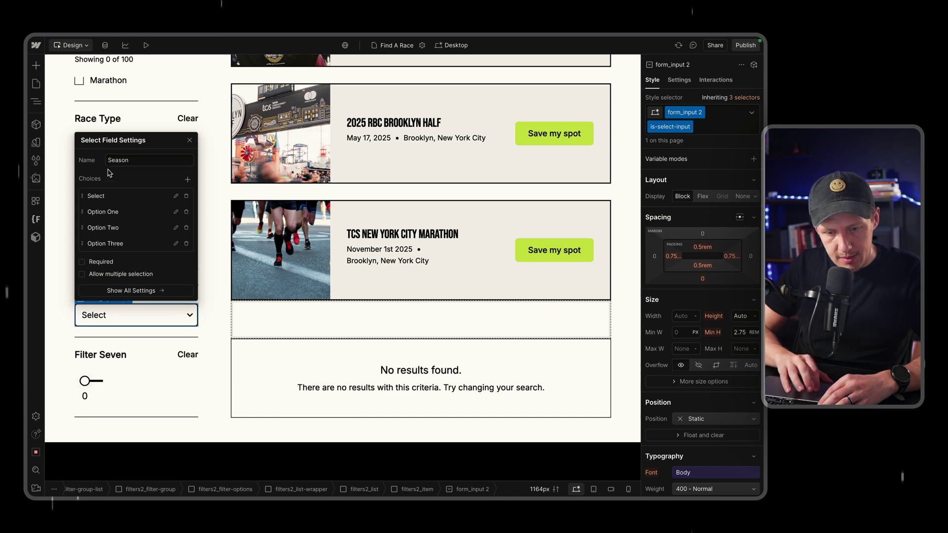
Change the Option One choice of the Season select field to "Winter (December-February)" for both text and value
{"action": "left_click", "coordinate": [176, 212]}
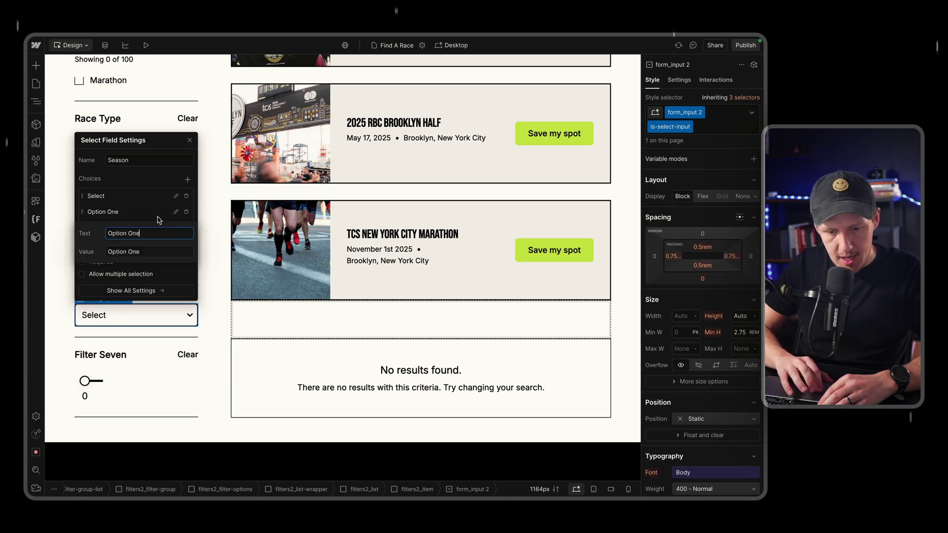
{"action": "triple_click", "coordinate": [140, 228]}
{"action": "type", "text": "Winter (December-February)"}
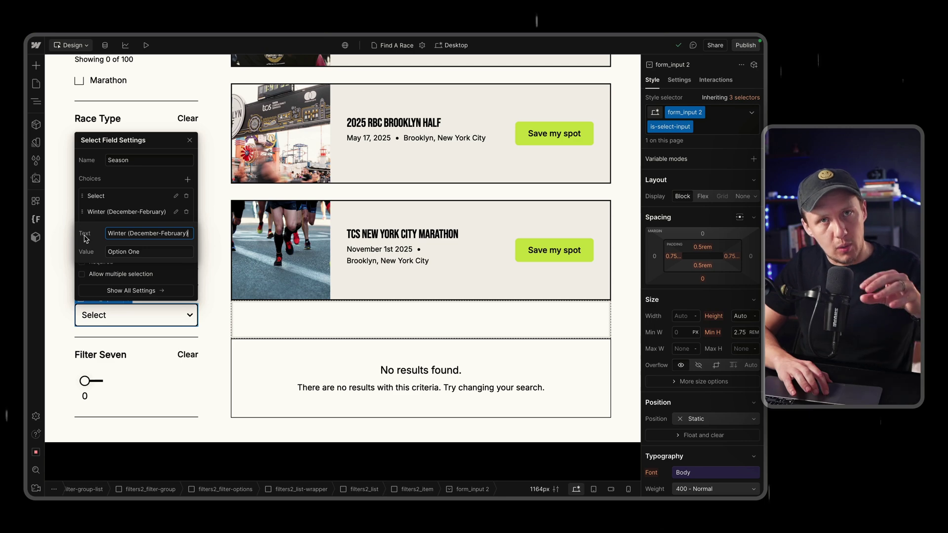
{"action": "triple_click", "coordinate": [129, 252]}
{"action": "type", "text": "Winter (December-February)"}
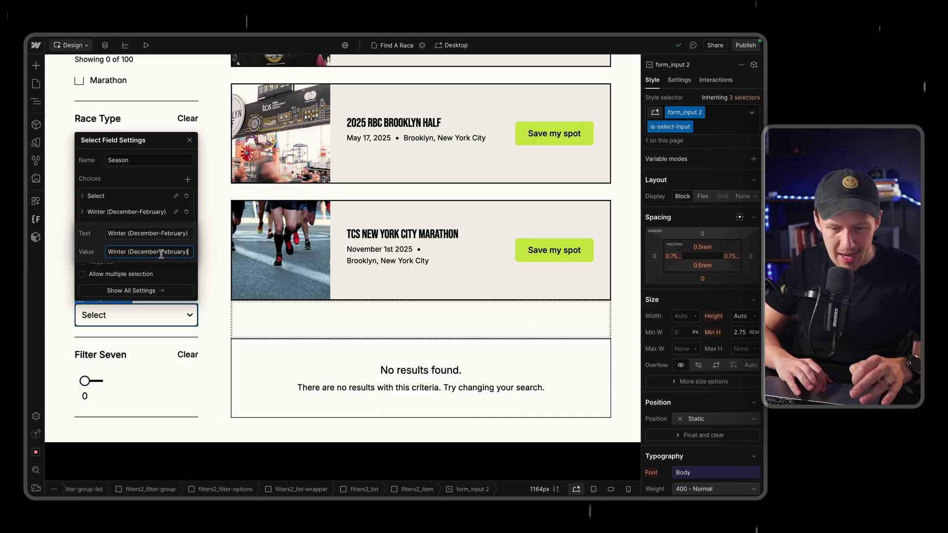
{"action": "key", "text": "Return"}
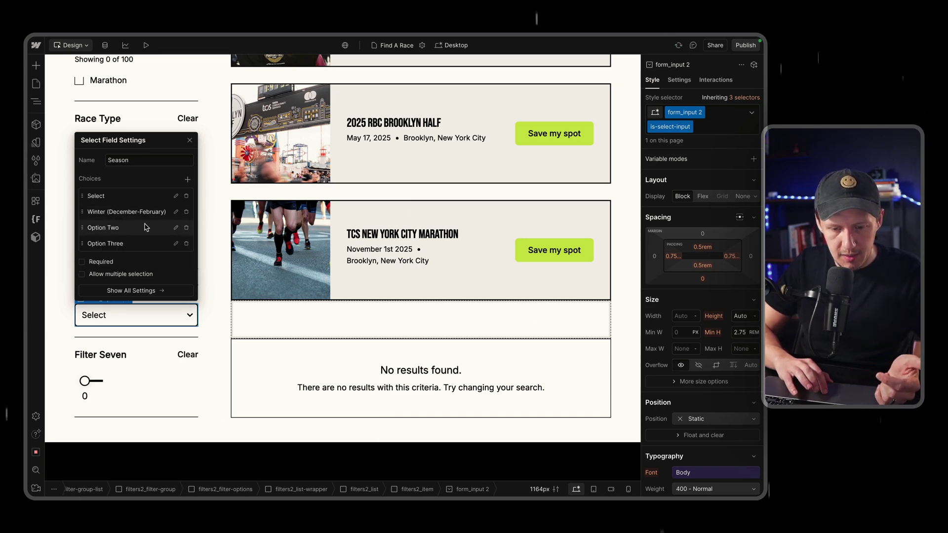
Change the Option Two choice of the Season select field to "Spring (March-May)" for both text and value
{"action": "left_click", "coordinate": [176, 228]}
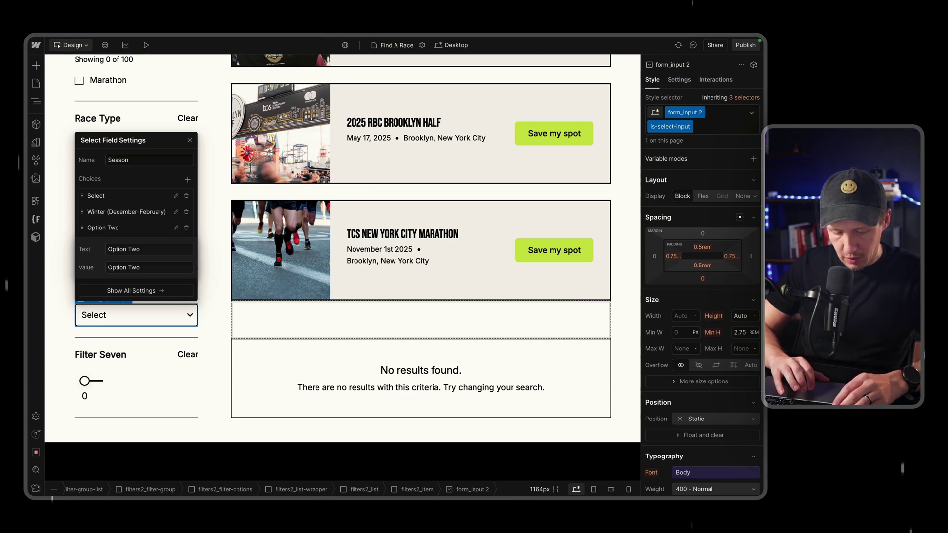
{"action": "left_click", "coordinate": [148, 248]}
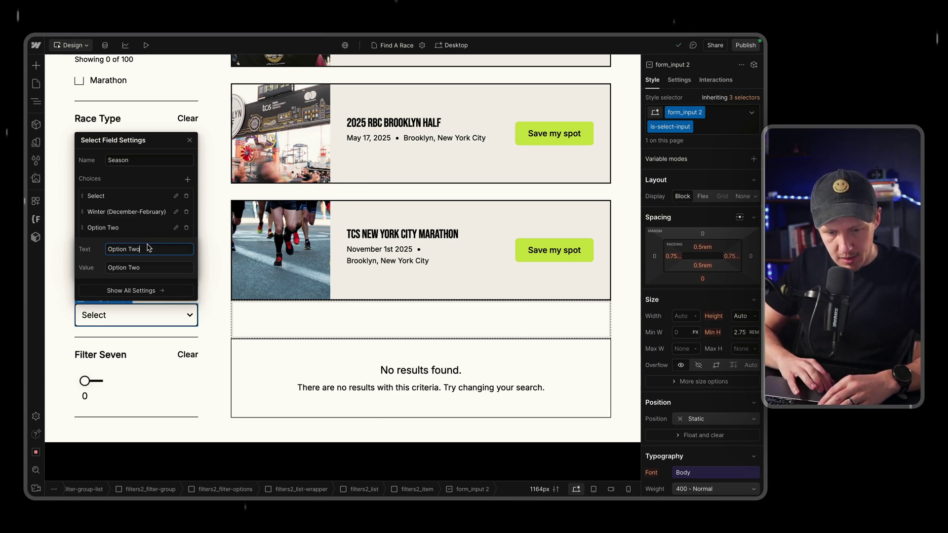
{"action": "triple_click", "coordinate": [149, 248]}
{"action": "type", "text": "Spring (March-May)"}
{"action": "triple_click", "coordinate": [132, 269]}
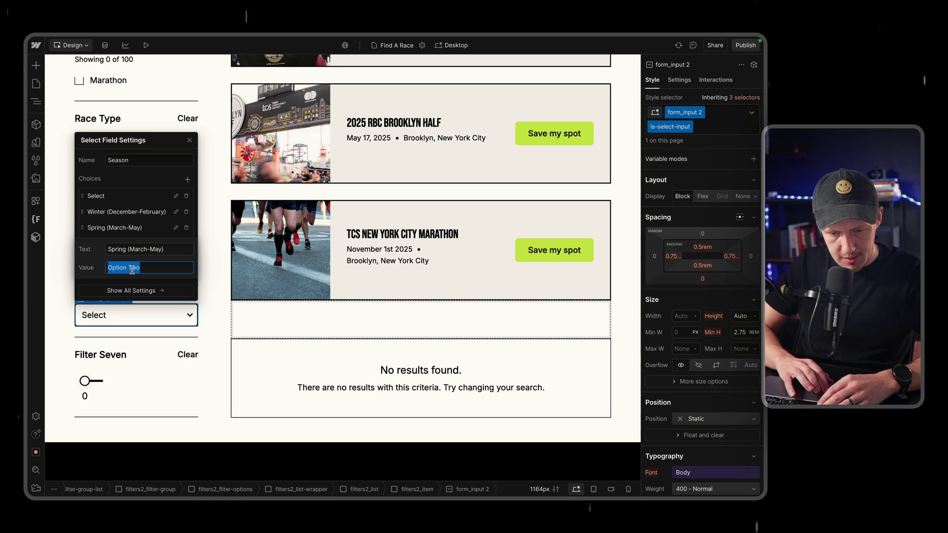
{"action": "type", "text": "Spring (March-May)"}
{"action": "key", "text": "Return"}
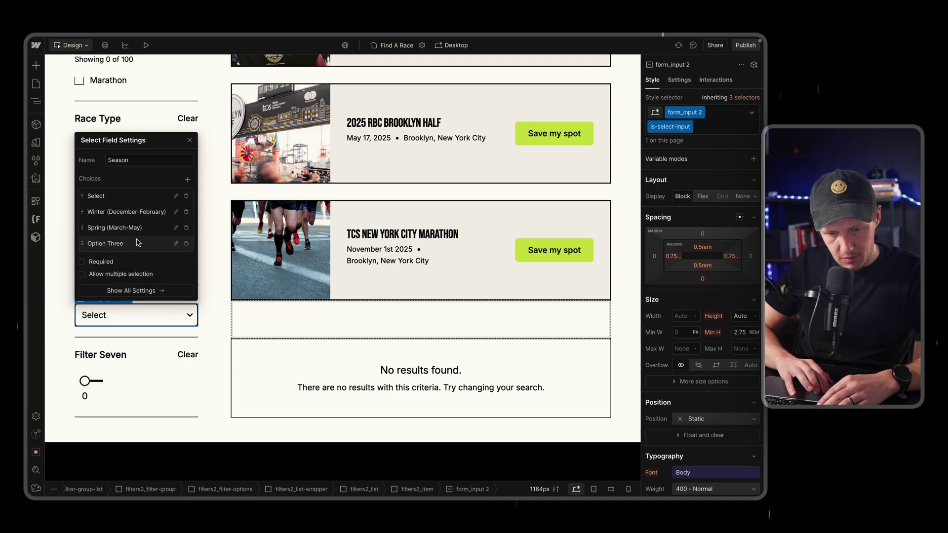
Change the Option Three choice of the Season select field to "Summer (June-August)" for both text and value
{"action": "left_click", "coordinate": [175, 244]}
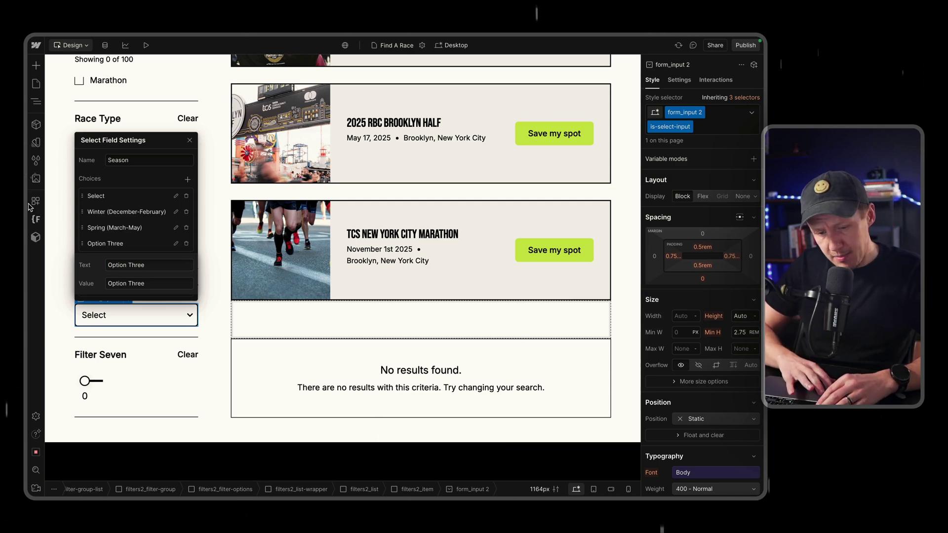
{"action": "triple_click", "coordinate": [138, 265]}
{"action": "type", "text": "Summer (June-August)"}
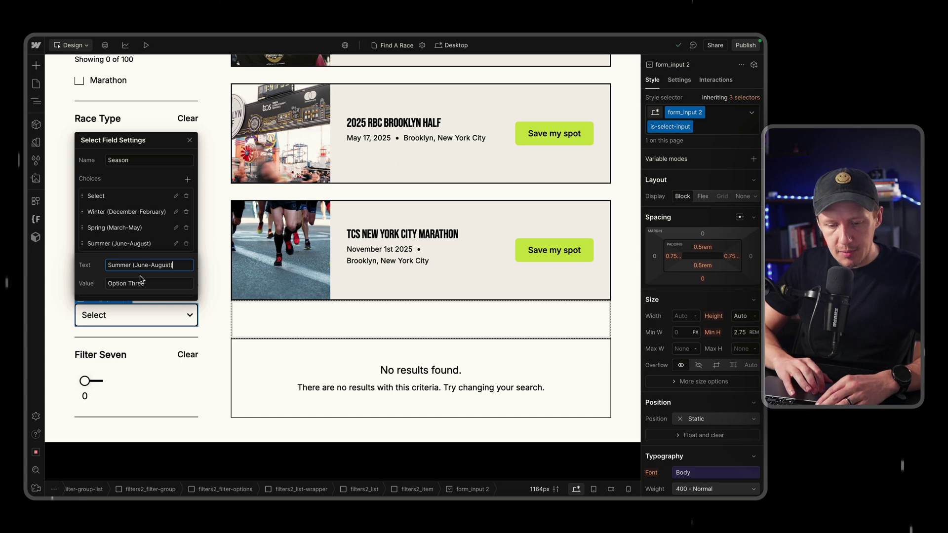
{"action": "triple_click", "coordinate": [140, 283]}
{"action": "type", "text": "Summer (June-August)"}
{"action": "key", "text": "Return"}
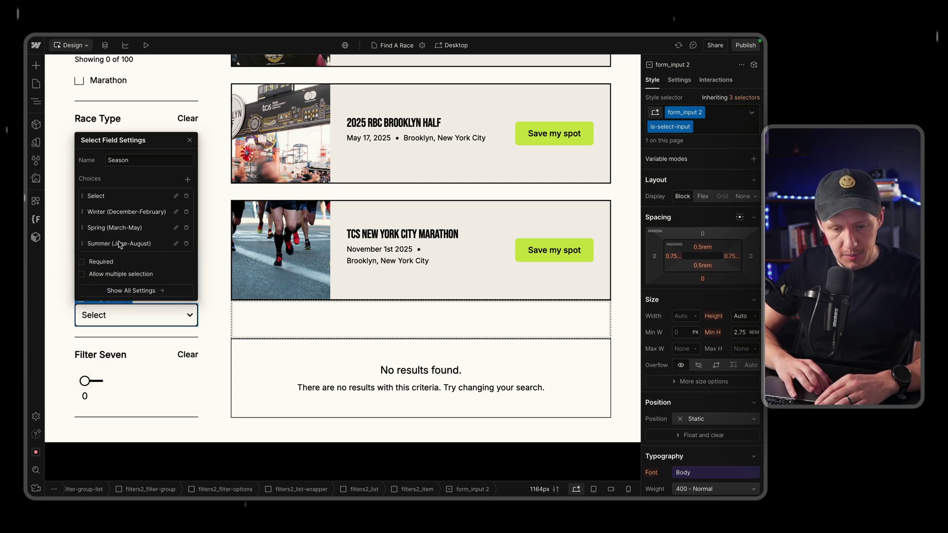
Add a fourth season choice to the Season select field with "Fall (September-November)" as both text and value
{"action": "left_click", "coordinate": [189, 182]}
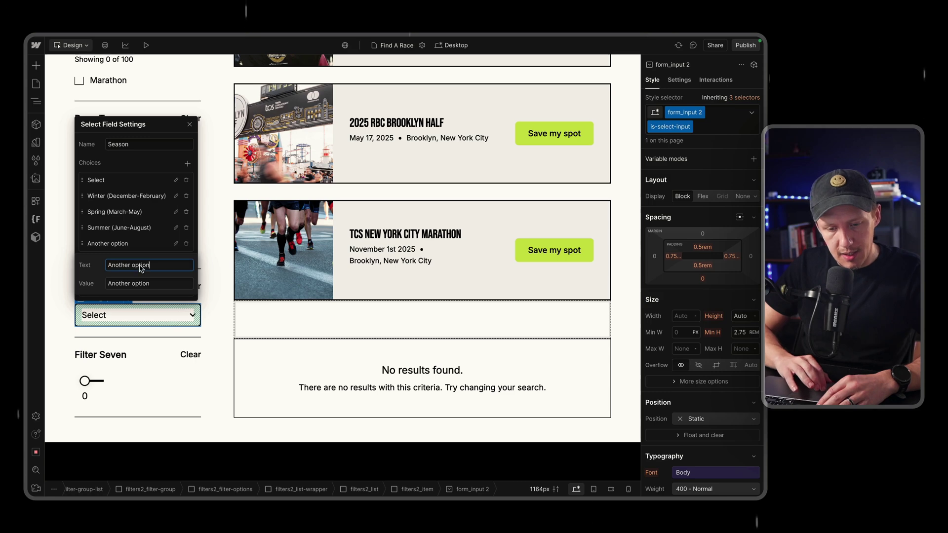
{"action": "key", "text": "ctrl+a"}
{"action": "type", "text": "Fall (September-November)"}
{"action": "triple_click", "coordinate": [139, 283]}
{"action": "type", "text": "Fall (September-November)"}
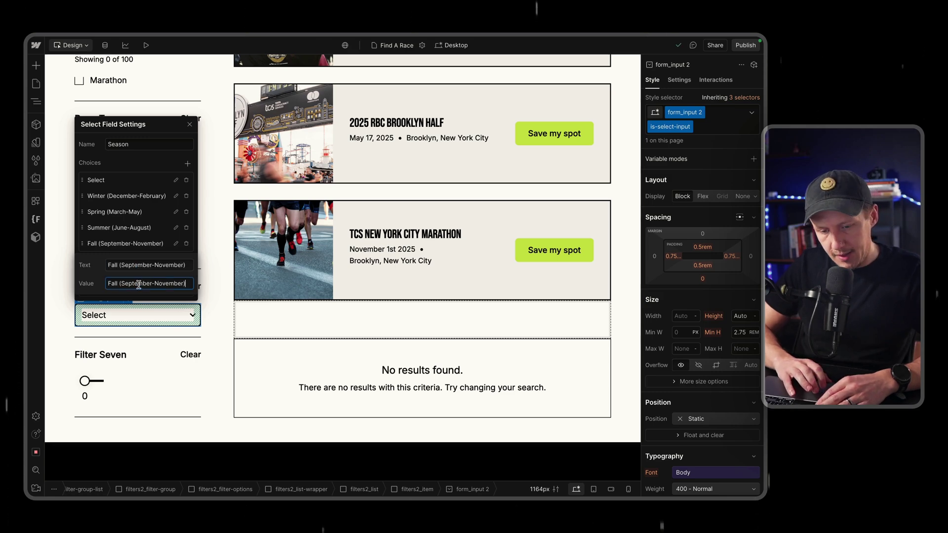
{"action": "left_click", "coordinate": [215, 303]}
Delete the Filter Seven and Filter Eight range slider groups from the filters sidebar
{"action": "scroll", "coordinate": [152, 346], "scroll_direction": "down", "scroll_amount": 1}
{"action": "scroll", "coordinate": [152, 347], "scroll_direction": "down", "scroll_amount": 1}
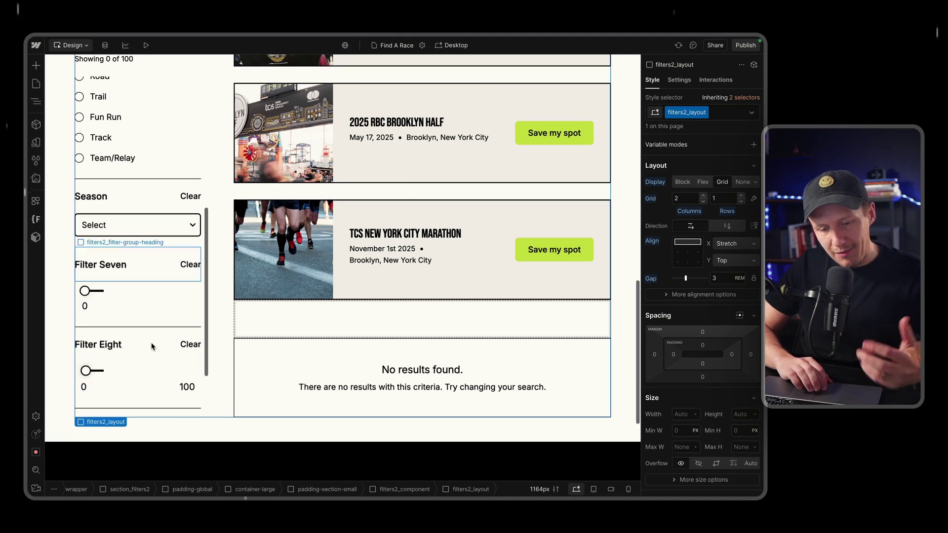
{"action": "left_click", "coordinate": [36, 103]}
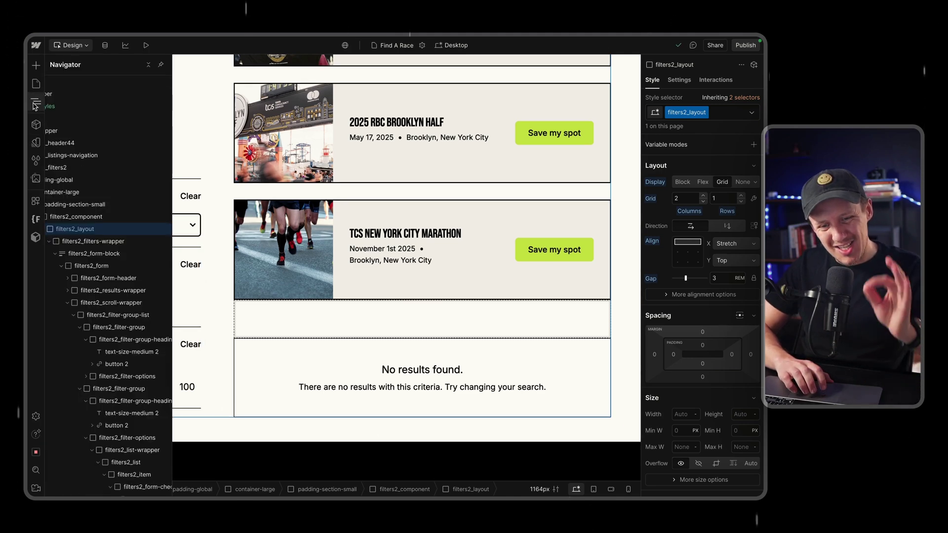
{"action": "left_click", "coordinate": [192, 292]}
{"action": "left_click", "coordinate": [38, 107]}
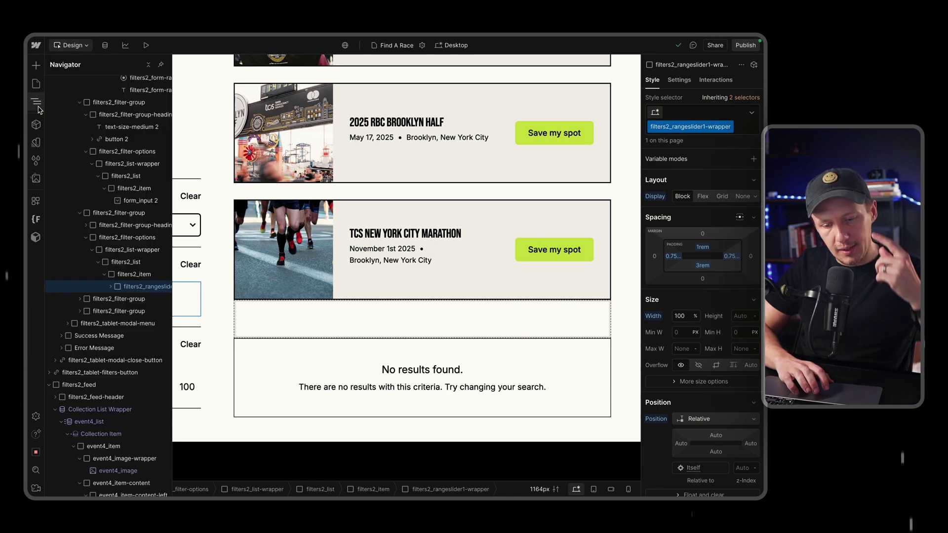
{"action": "left_click", "coordinate": [127, 265]}
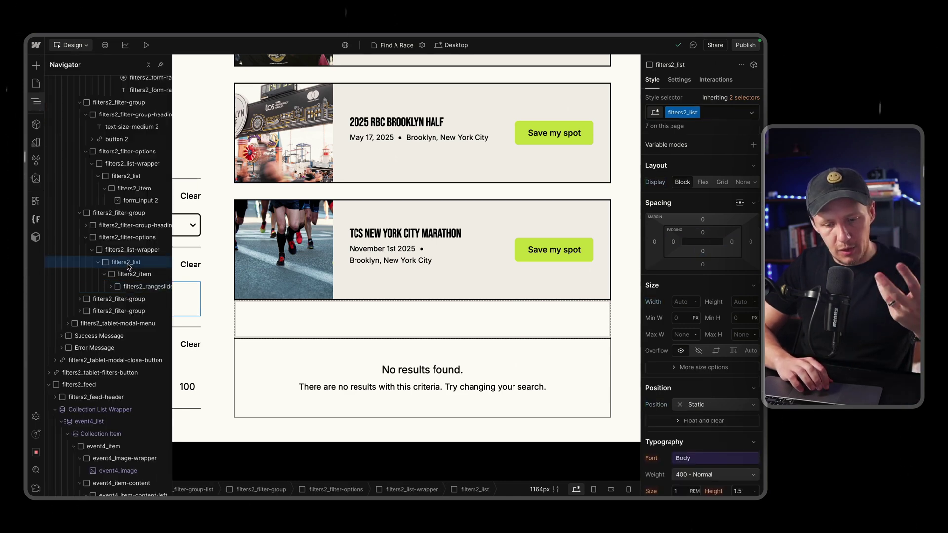
{"action": "left_click", "coordinate": [193, 255]}
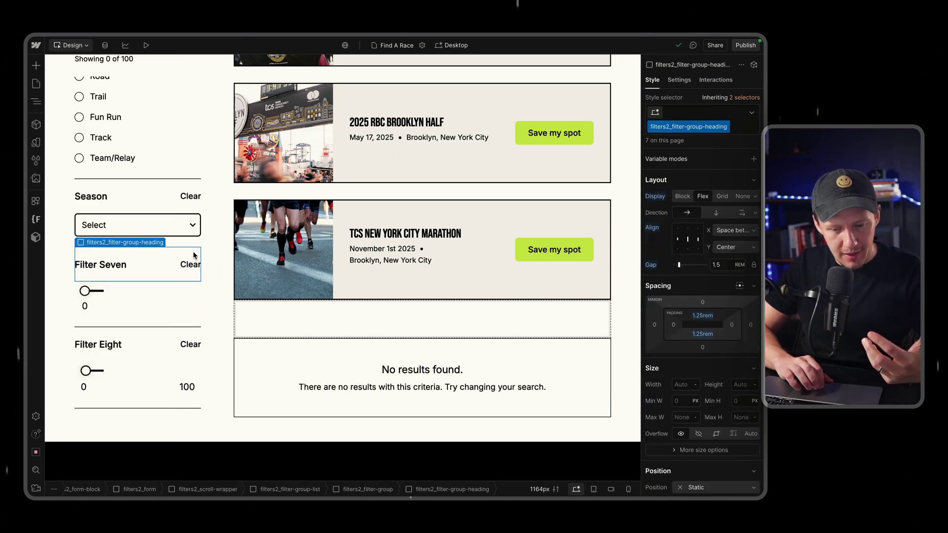
{"action": "left_click", "coordinate": [38, 104]}
{"action": "left_click", "coordinate": [122, 212]}
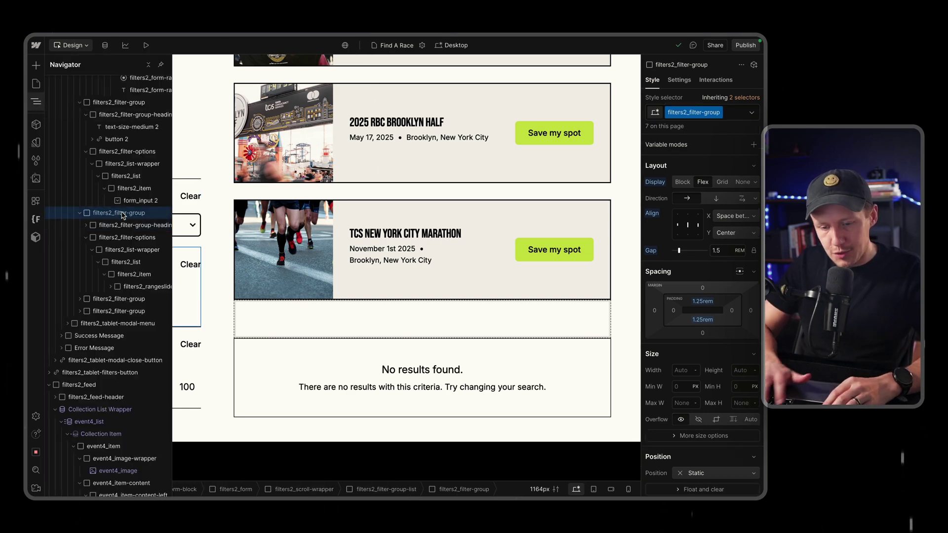
{"action": "key", "text": "Delete"}
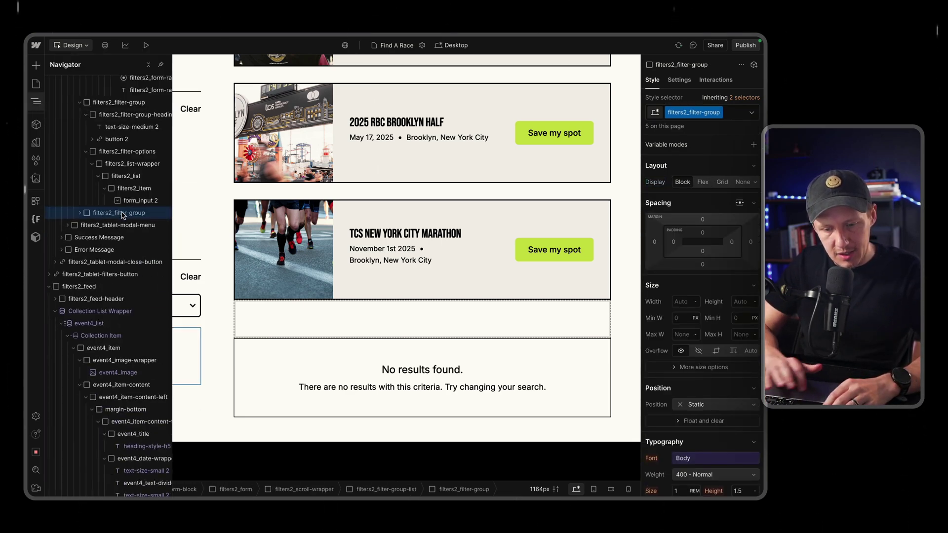
{"action": "left_click", "coordinate": [38, 106]}
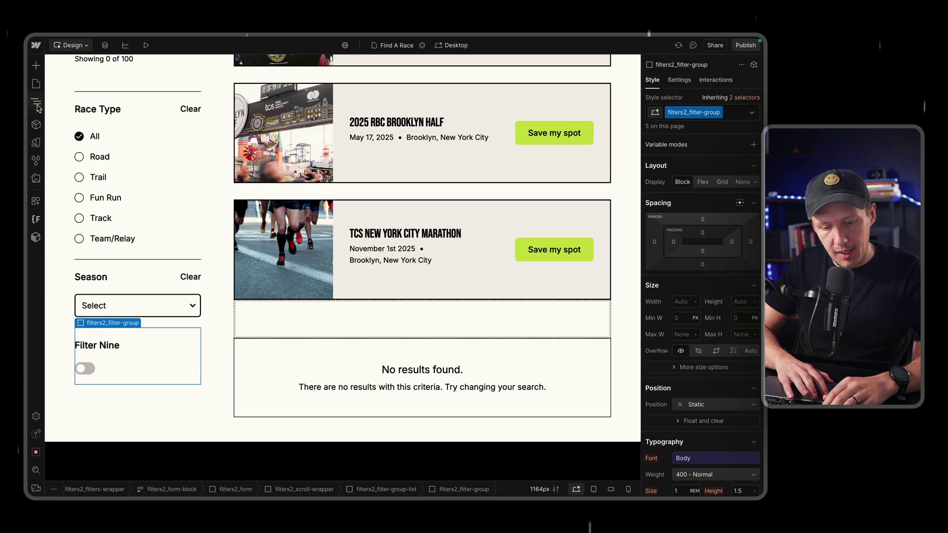
Change the Filter Nine heading above the toggle to "Boston Qualifier"
{"action": "left_click", "coordinate": [97, 346]}
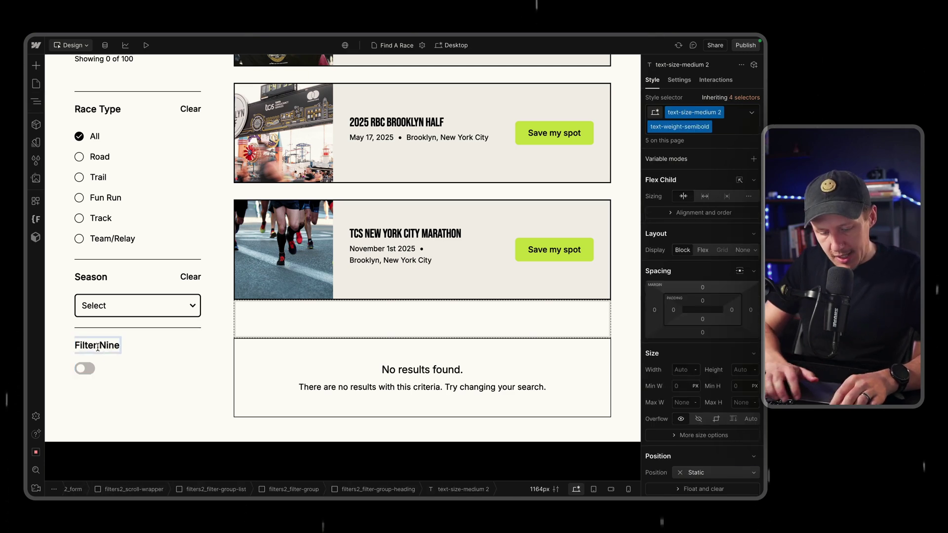
{"action": "double_click", "coordinate": [98, 347]}
{"action": "type", "text": "Boston Qualifier"}
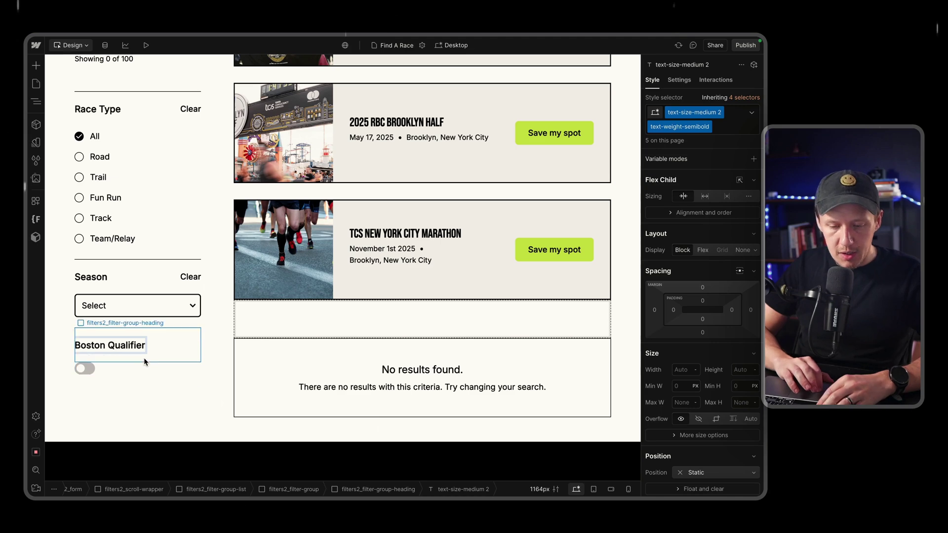
{"action": "left_click", "coordinate": [173, 350]}
Review the filters sidebar and the race listings on the Find A Race page
{"action": "scroll", "coordinate": [173, 348], "scroll_direction": "up", "scroll_amount": 4}
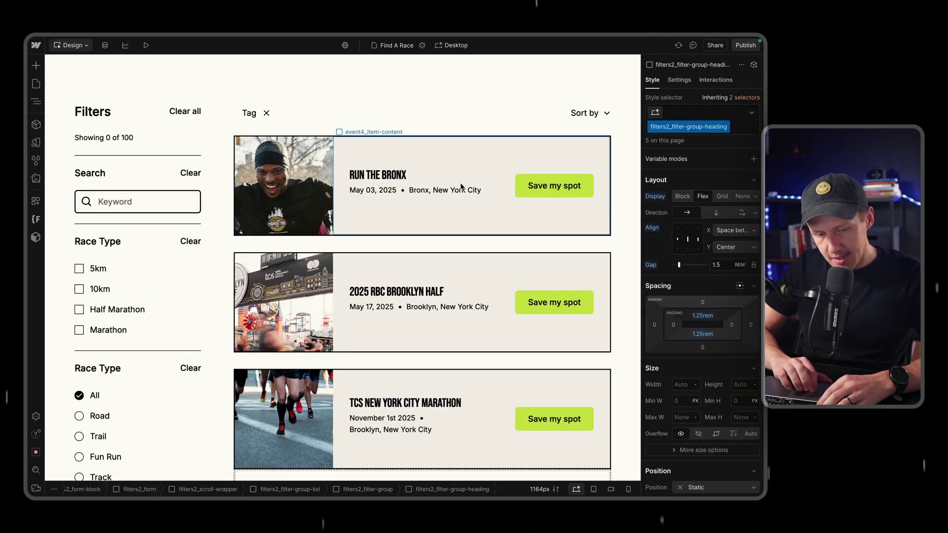
{"action": "scroll", "coordinate": [156, 241], "scroll_direction": "down", "scroll_amount": 2}
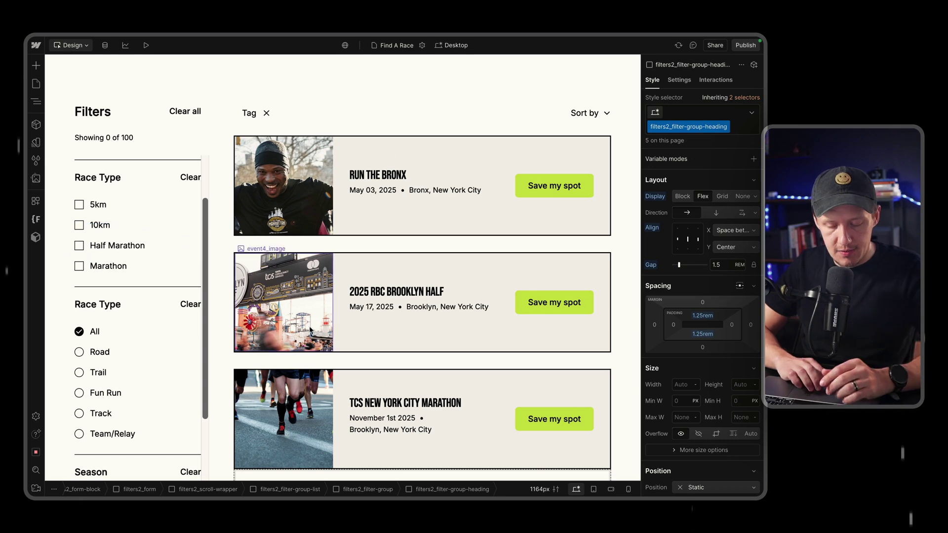
{"action": "left_click", "coordinate": [397, 241]}
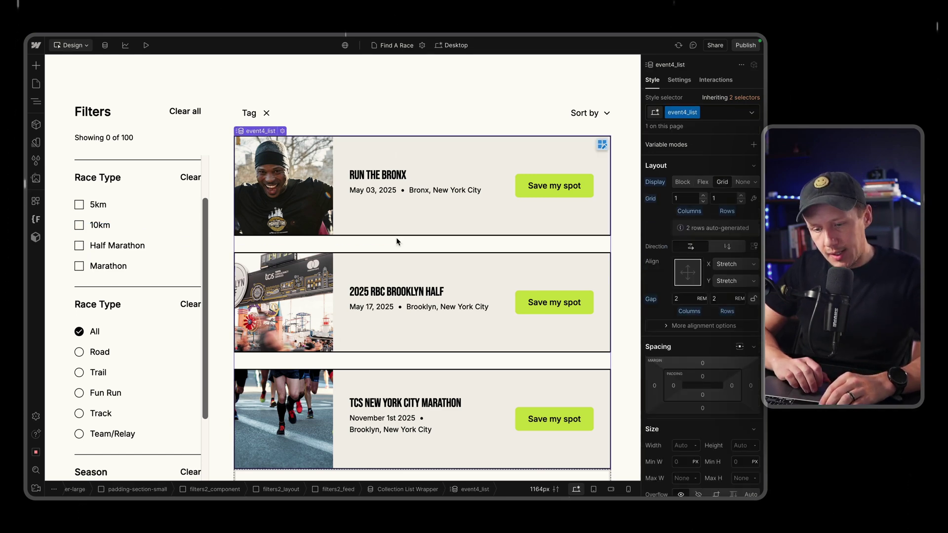
{"action": "scroll", "coordinate": [182, 216], "scroll_direction": "up", "scroll_amount": 5}
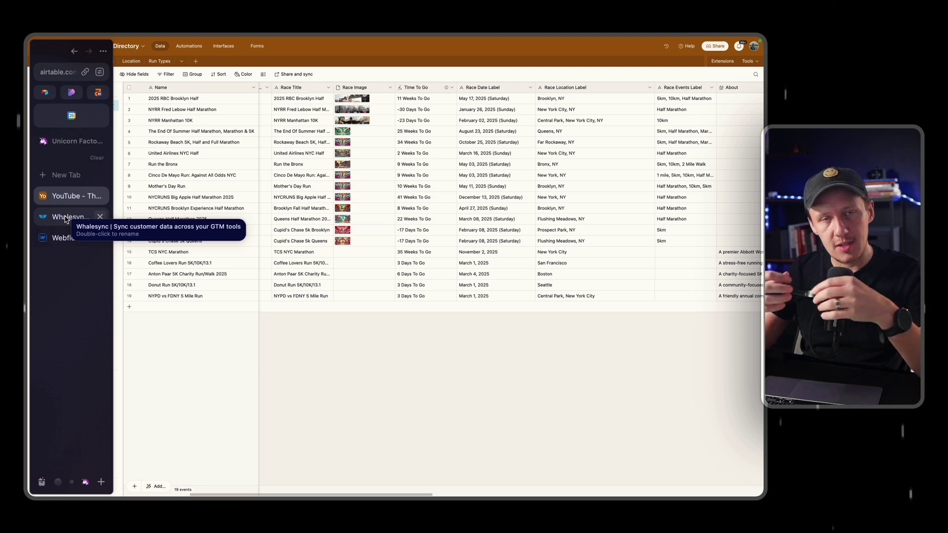
{"action": "left_click", "coordinate": [64, 238]}
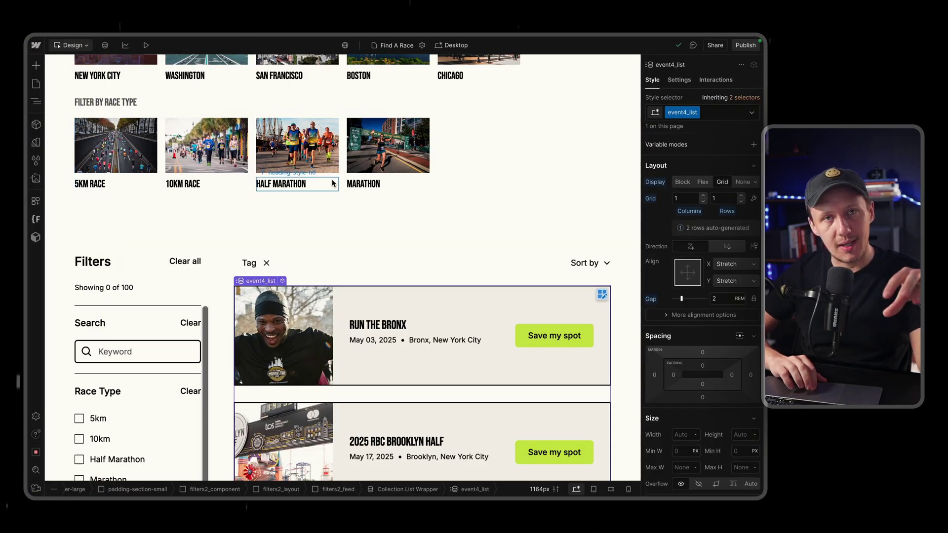
{"action": "mouse_move", "coordinate": [35, 218]}
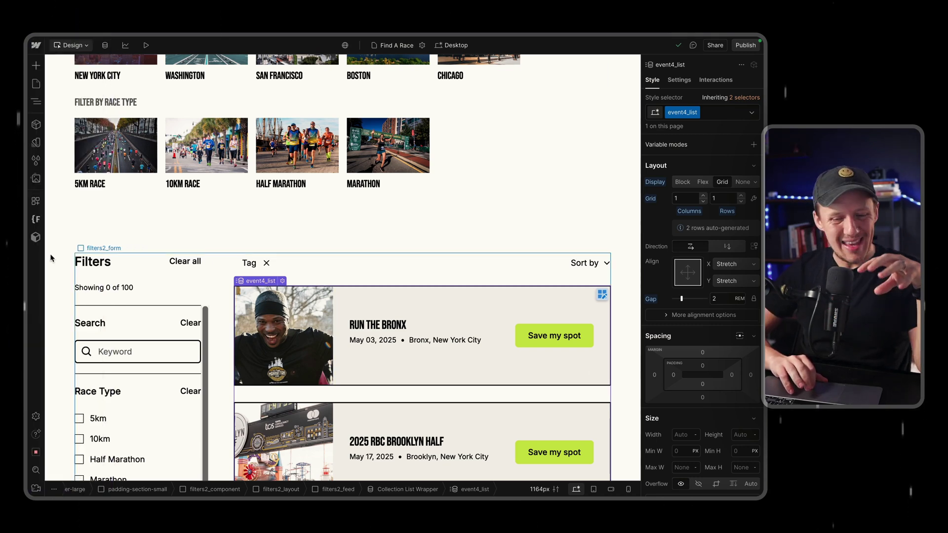
{"action": "mouse_move", "coordinate": [31, 247]}
Switch to the Airtable base and examine the Status values of the records in the Race Event table
{"action": "left_click", "coordinate": [63, 199]}
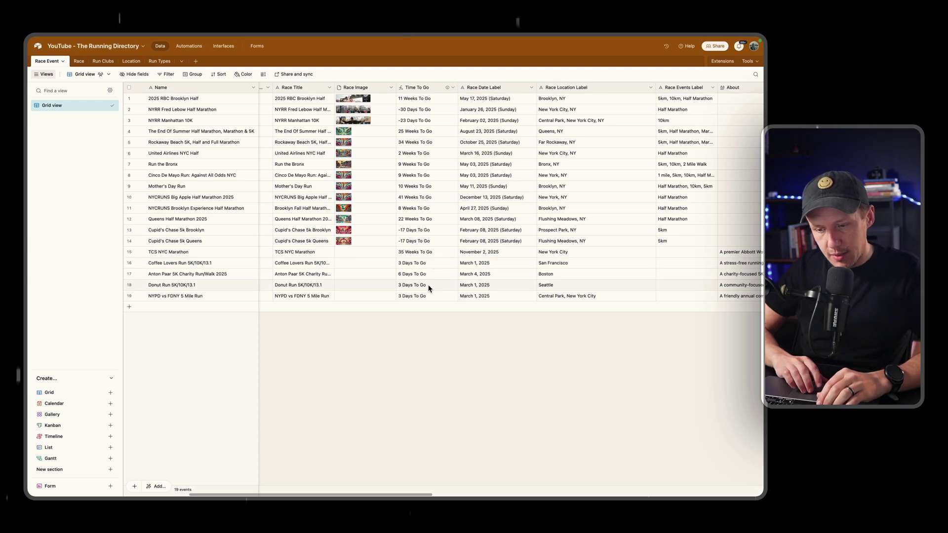
{"action": "scroll", "coordinate": [428, 289], "scroll_direction": "left", "scroll_amount": 2}
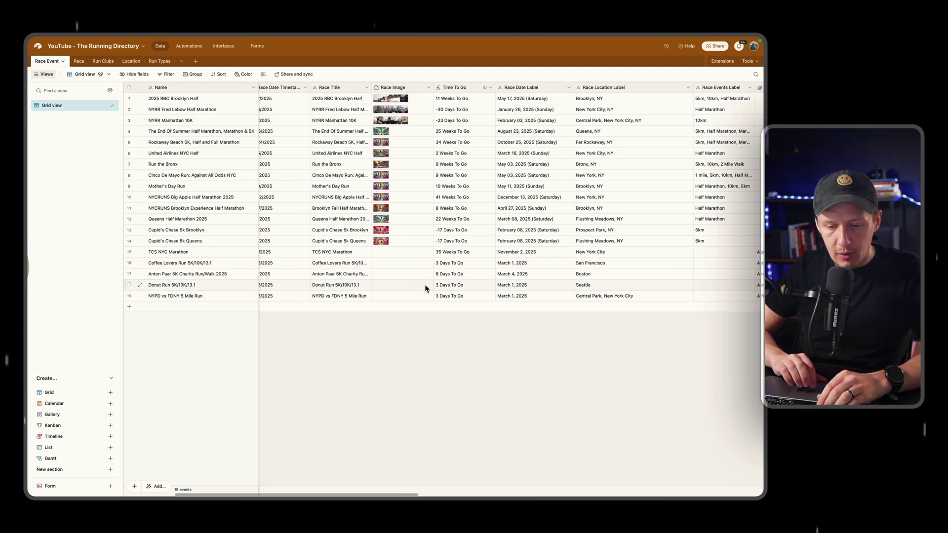
{"action": "left_click", "coordinate": [229, 258]}
{"action": "key", "text": "Right"}
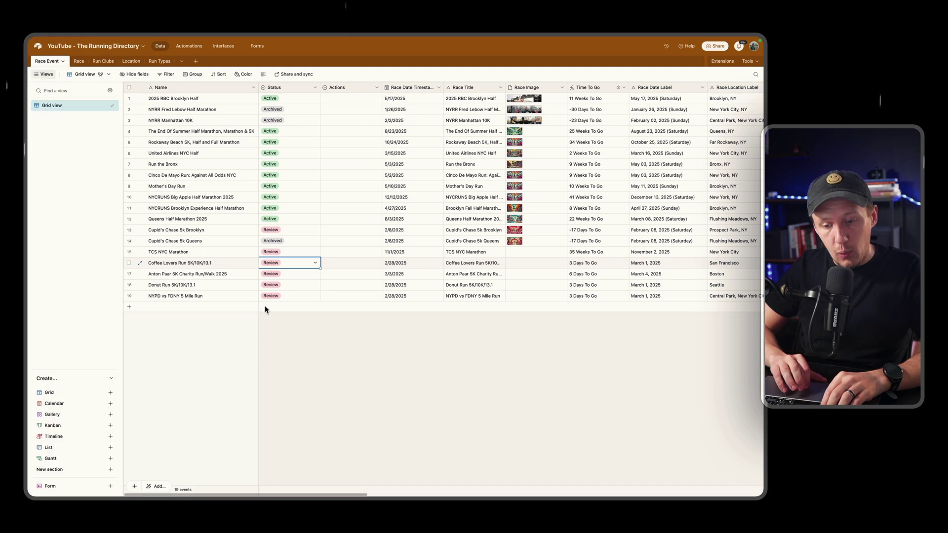
Switch to Whalesync, log in and start creating a new sync
{"action": "mouse_move", "coordinate": [28, 213]}
{"action": "left_click", "coordinate": [70, 223]}
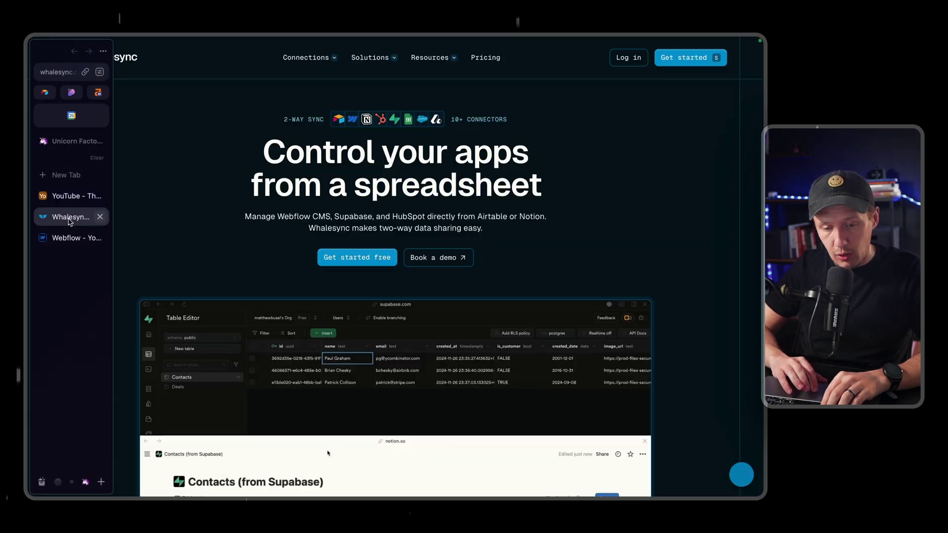
{"action": "left_click", "coordinate": [631, 62]}
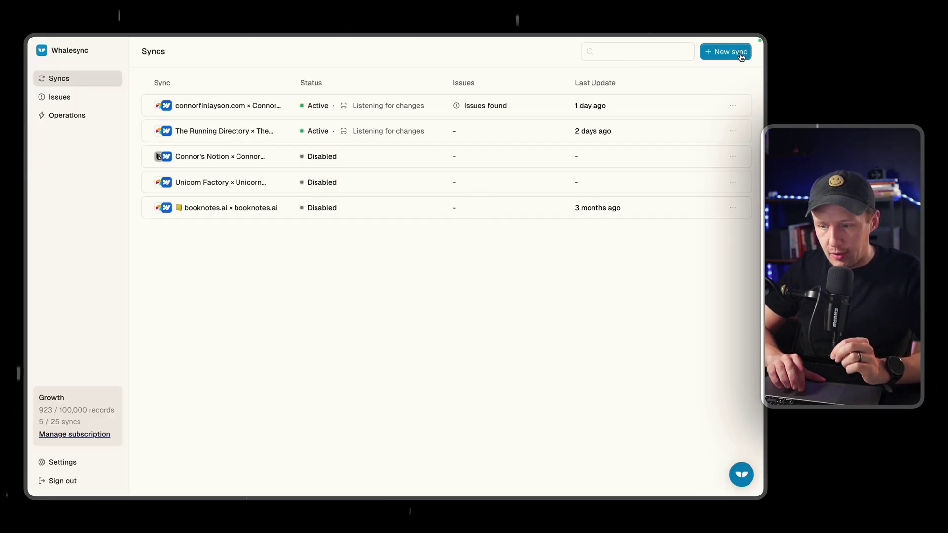
{"action": "left_click", "coordinate": [740, 53]}
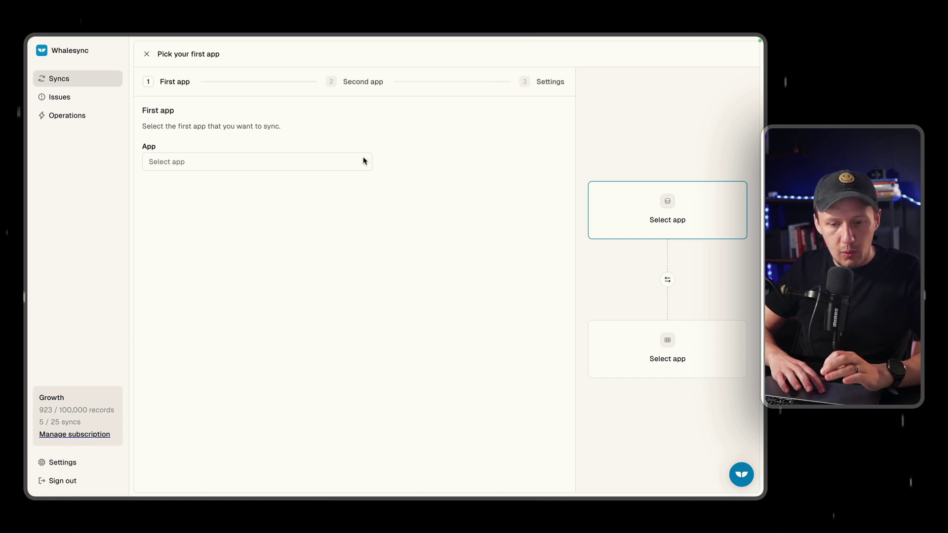
Choose Airtable as the sync's first app and start its authorization
{"action": "left_click", "coordinate": [325, 164]}
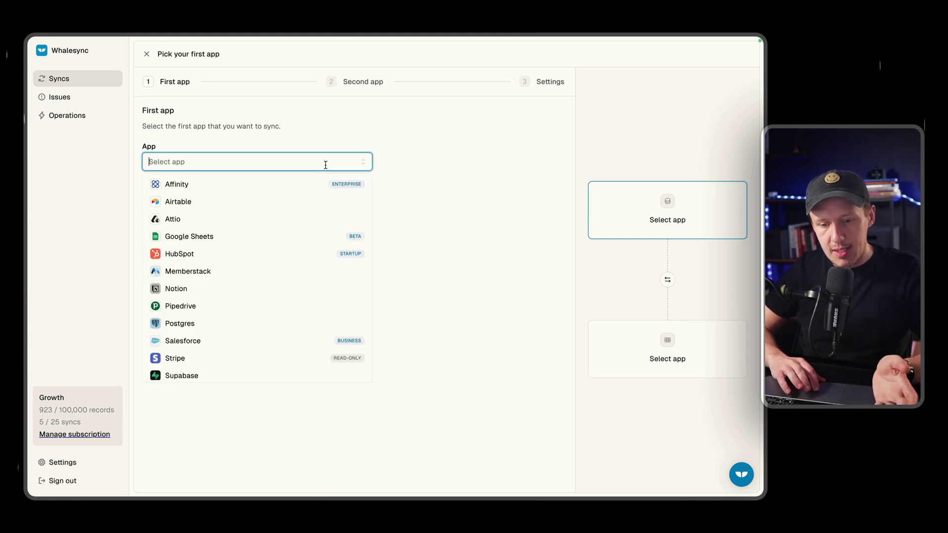
{"action": "left_click", "coordinate": [297, 201]}
{"action": "left_click", "coordinate": [174, 188]}
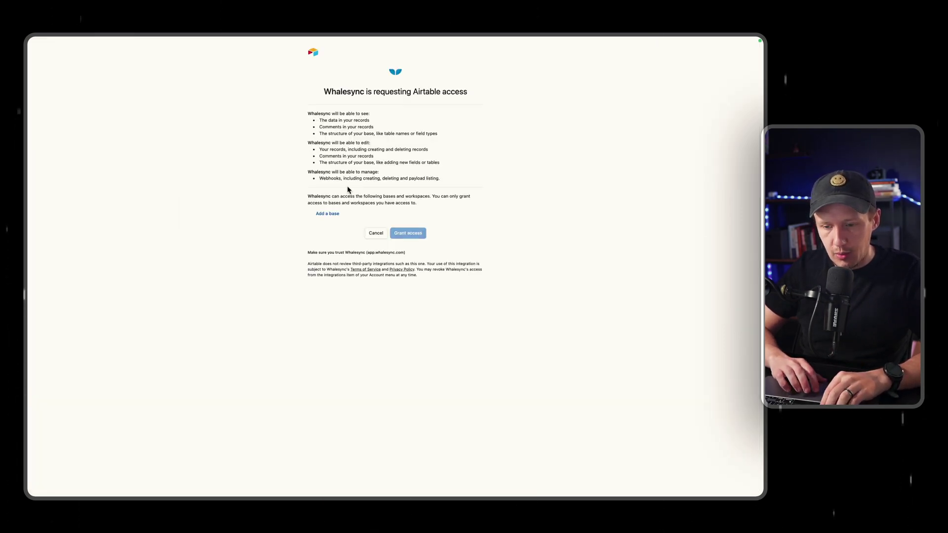
Grant Whalesync access to the "YouTube - The Running Directory" base and continue to the second app
{"action": "left_click", "coordinate": [320, 214]}
{"action": "type", "text": "the ru"}
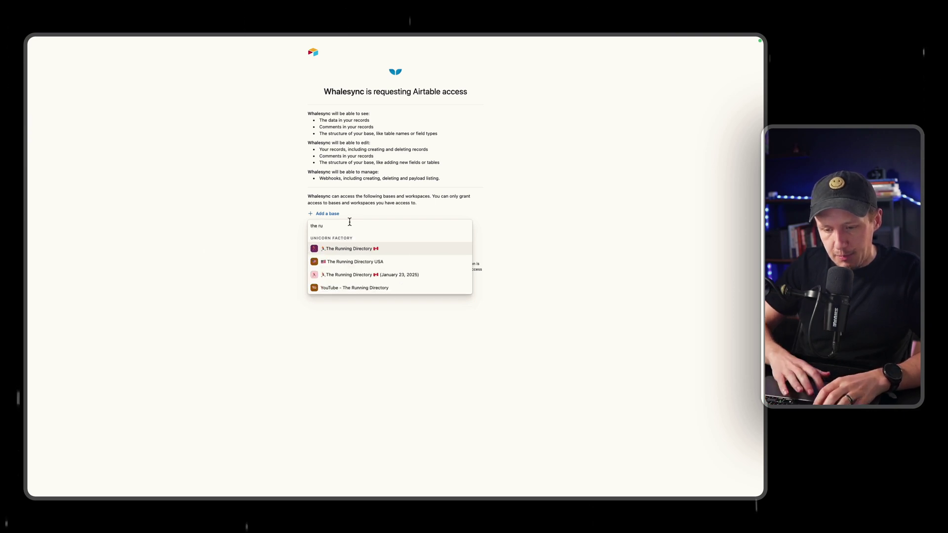
{"action": "left_click", "coordinate": [376, 288]}
{"action": "left_click", "coordinate": [410, 254]}
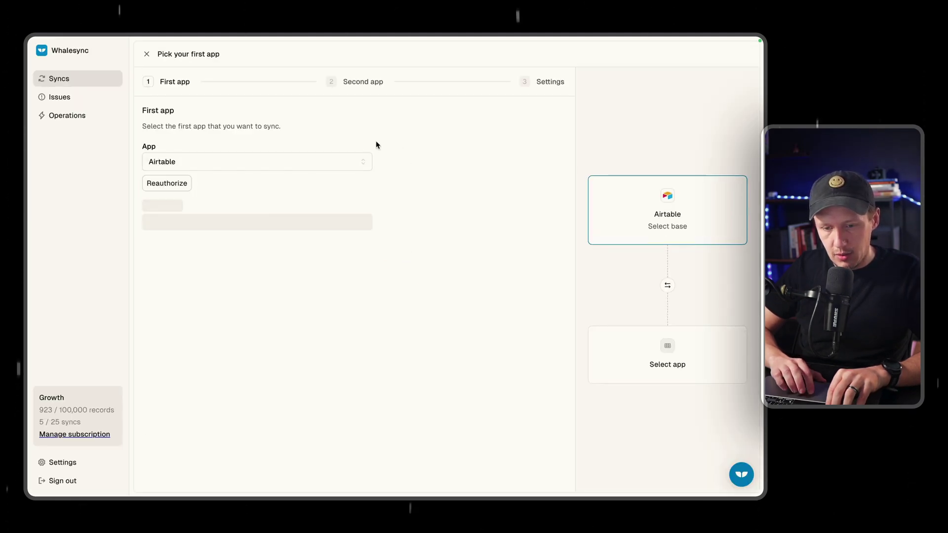
{"action": "left_click", "coordinate": [180, 248]}
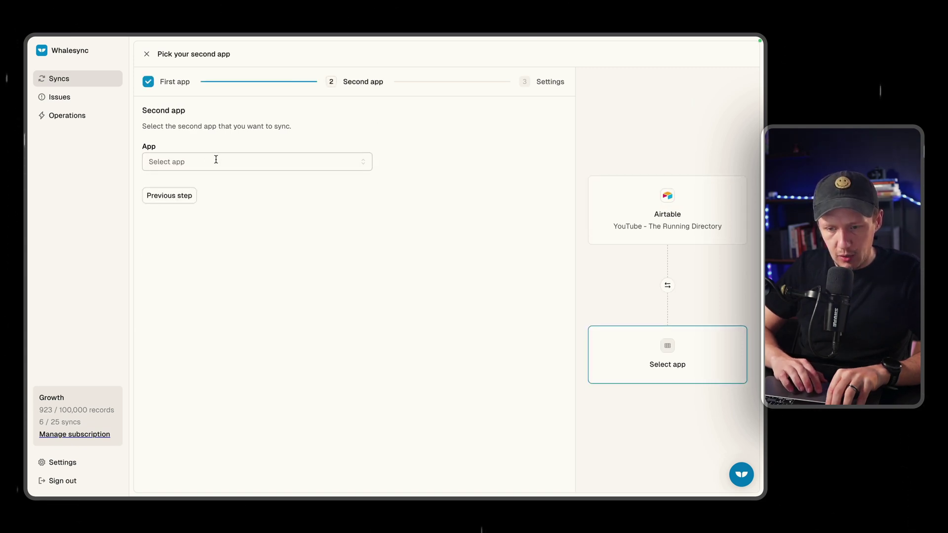
Choose Webflow as the sync's second app and start its authorization
{"action": "left_click", "coordinate": [216, 159]}
{"action": "type", "text": "webflow"}
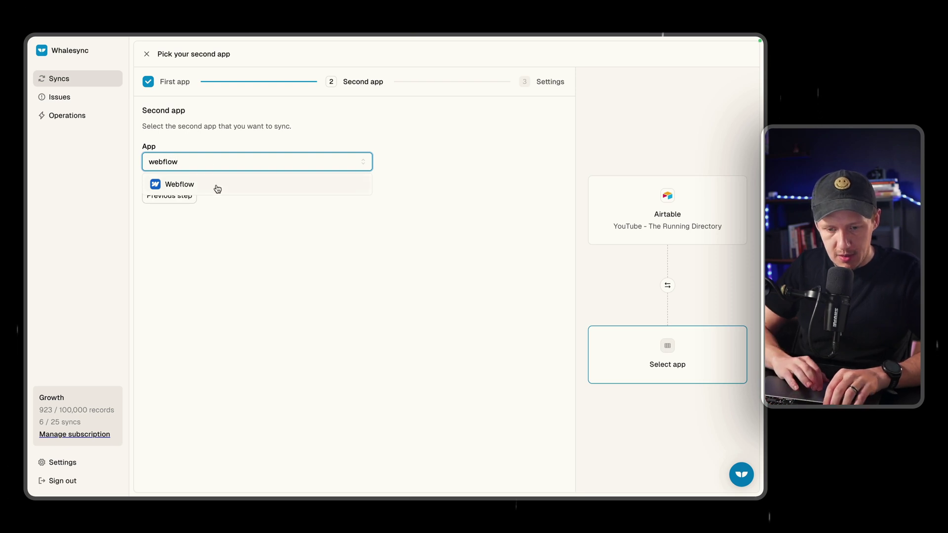
{"action": "left_click", "coordinate": [216, 187]}
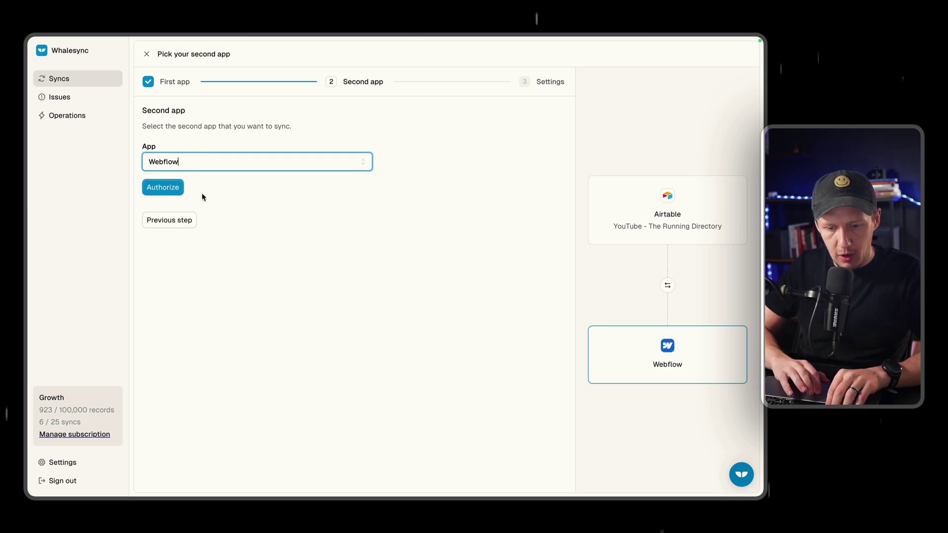
{"action": "left_click", "coordinate": [168, 187]}
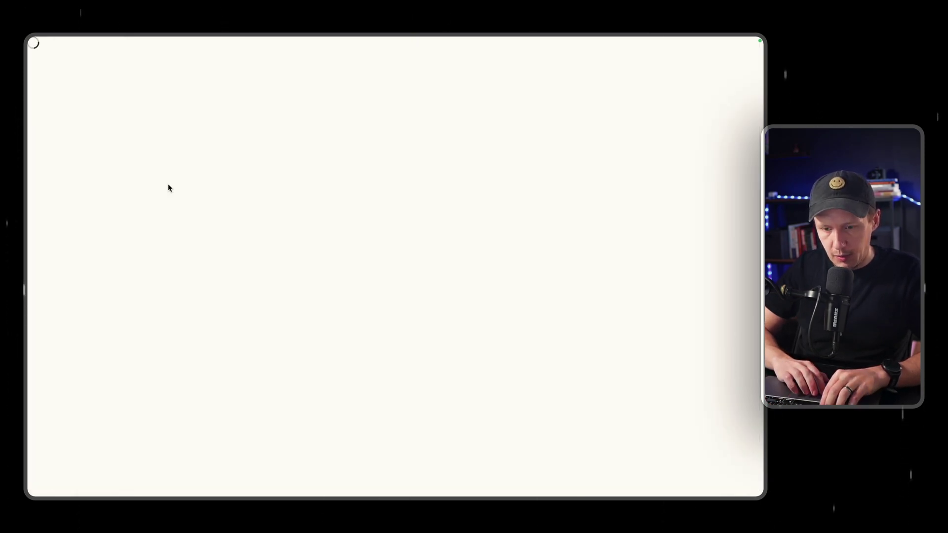
Search the Webflow sites for "youtube", check the project's name in its site settings, and authorize Whalesync for "YouTube Directory Demo"
{"action": "left_click", "coordinate": [452, 90]}
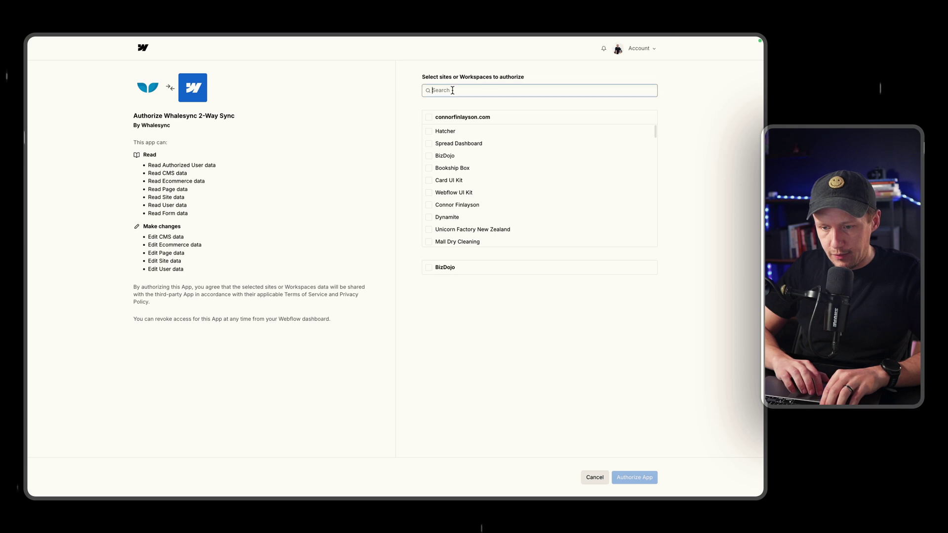
{"action": "type", "text": "youtube"}
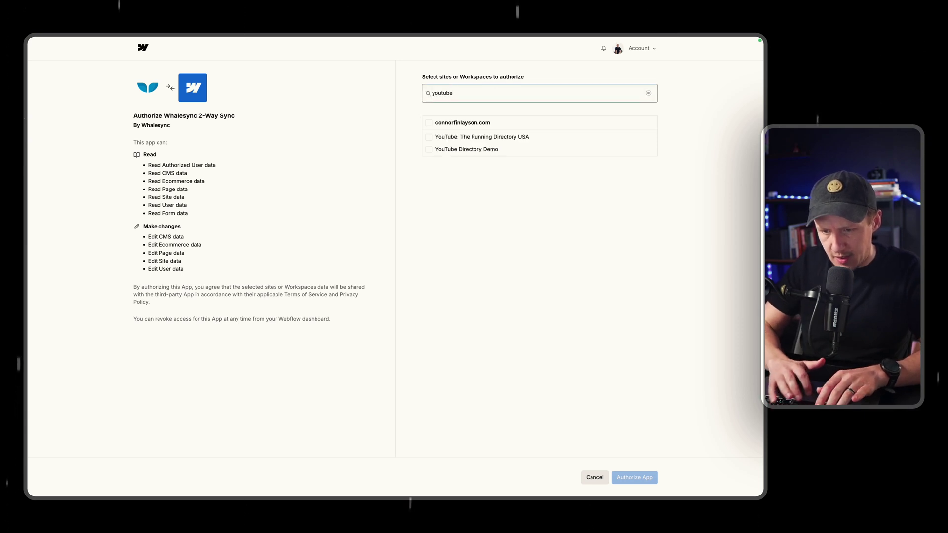
{"action": "mouse_move", "coordinate": [27, 150]}
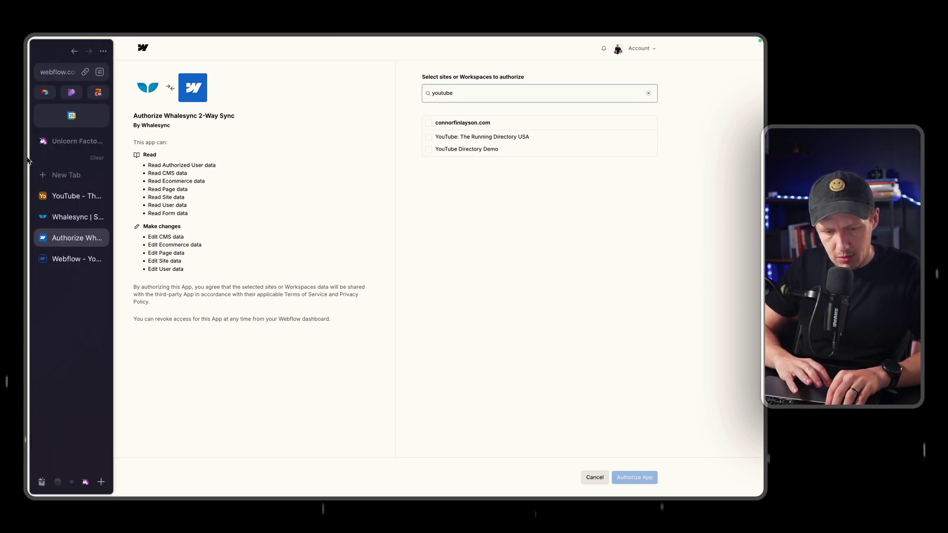
{"action": "left_click", "coordinate": [59, 258]}
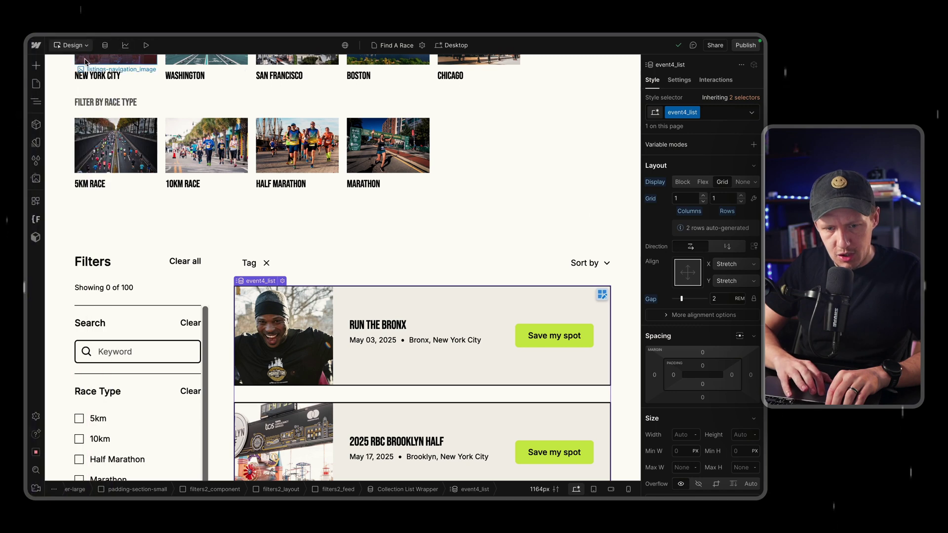
{"action": "left_click", "coordinate": [36, 45]}
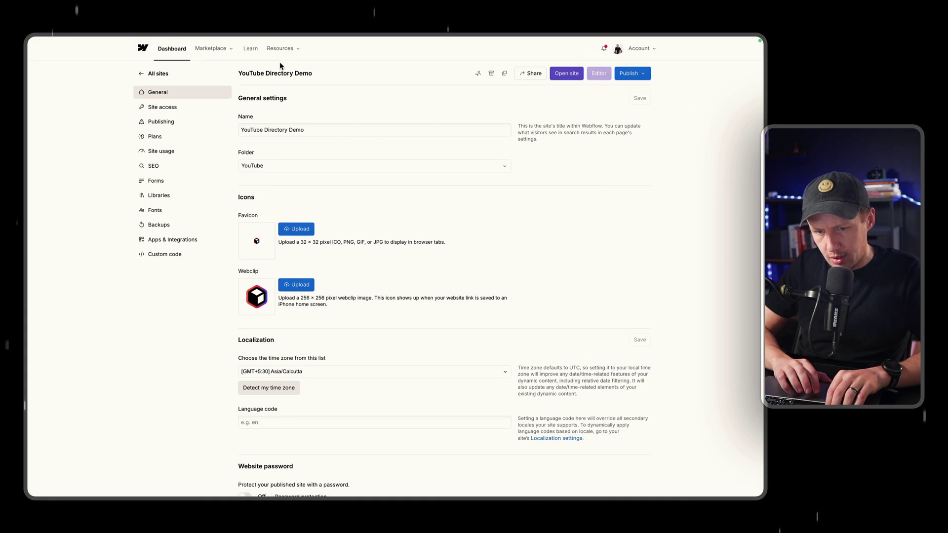
{"action": "mouse_move", "coordinate": [30, 123]}
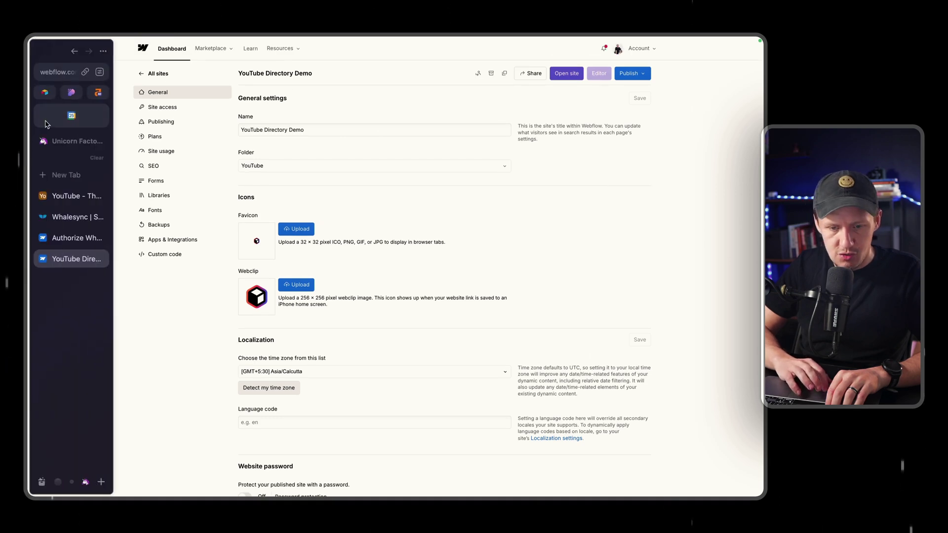
{"action": "left_click", "coordinate": [74, 51]}
{"action": "left_click", "coordinate": [74, 237]}
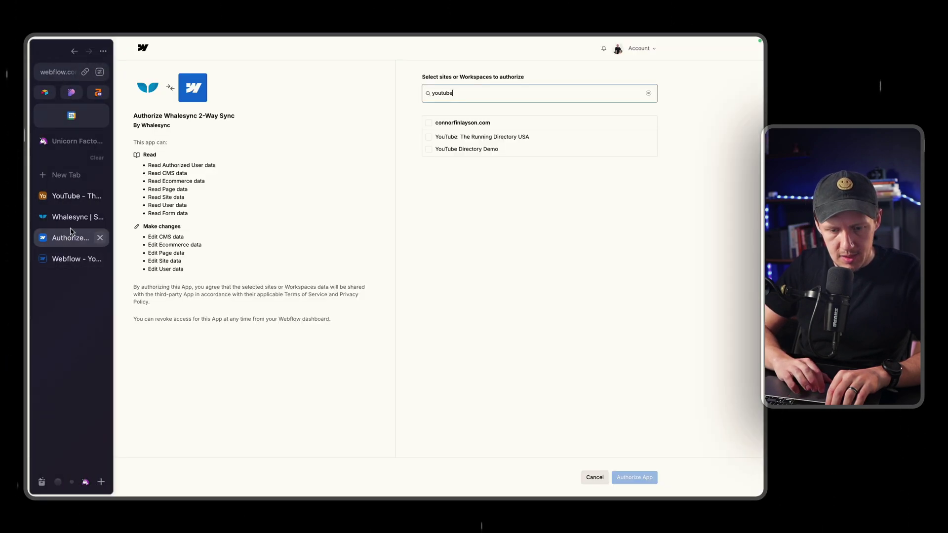
{"action": "left_click", "coordinate": [430, 151]}
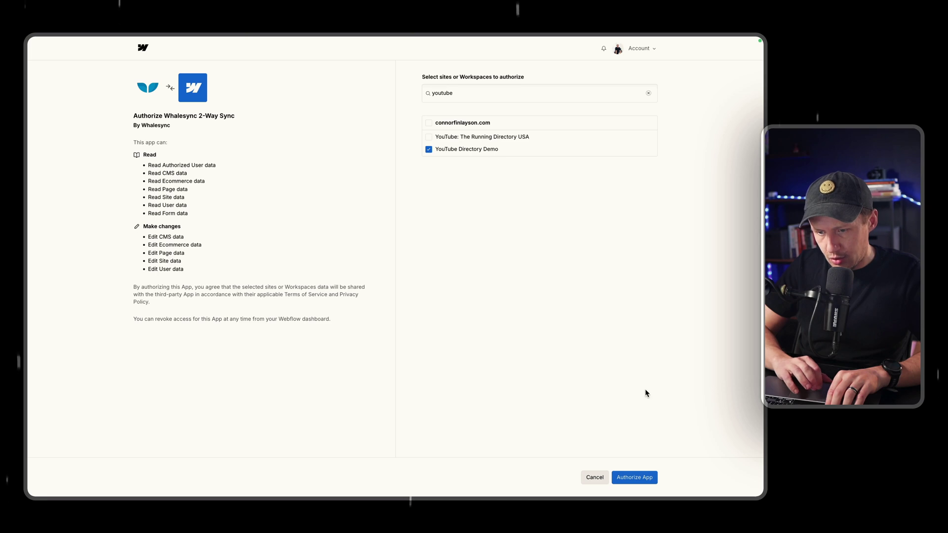
{"action": "left_click", "coordinate": [640, 476]}
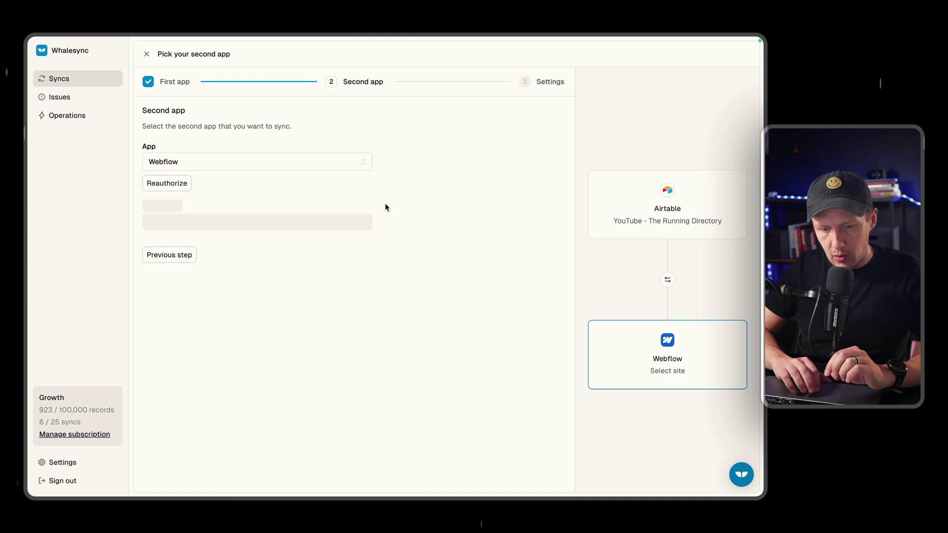
Confirm the second app, create the sync with its suggested name and start adding table mappings
{"action": "left_click", "coordinate": [195, 249]}
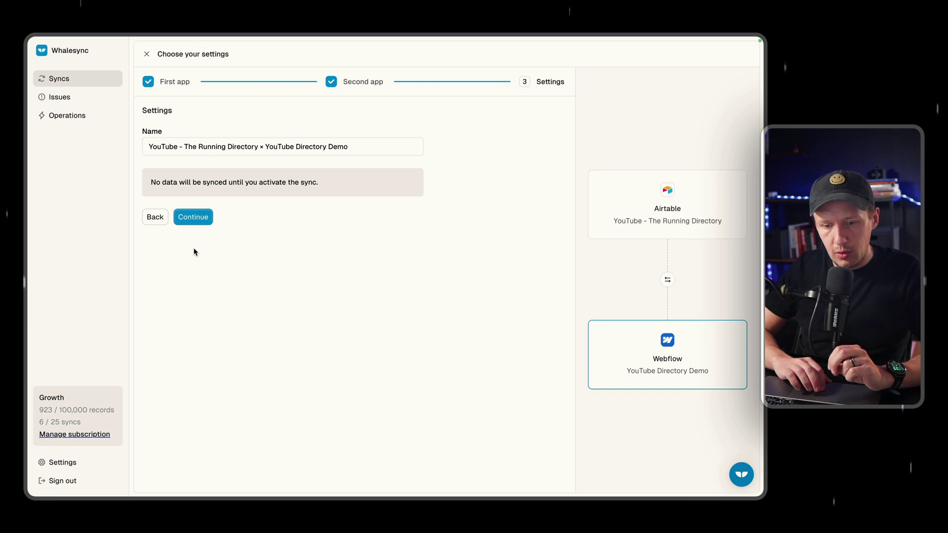
{"action": "left_click", "coordinate": [197, 218]}
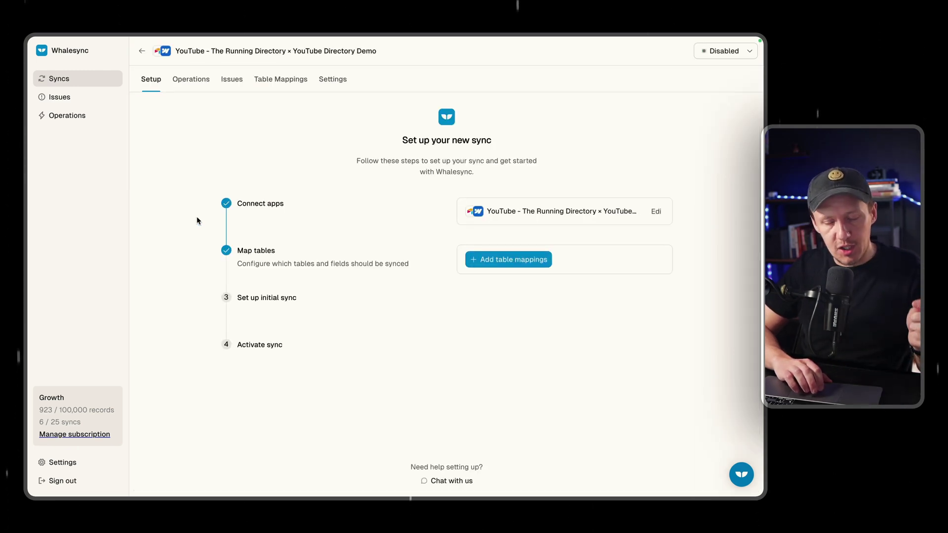
{"action": "left_click", "coordinate": [493, 263]}
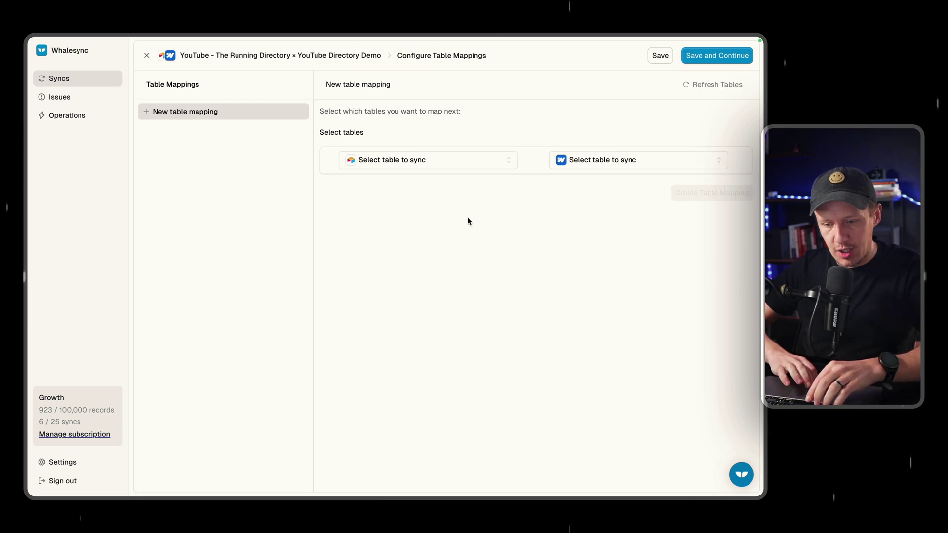
Map Airtable's full Race Event table to Webflow's Race Details collection, checking both in their own apps, and create the table mapping
{"action": "left_click", "coordinate": [428, 167]}
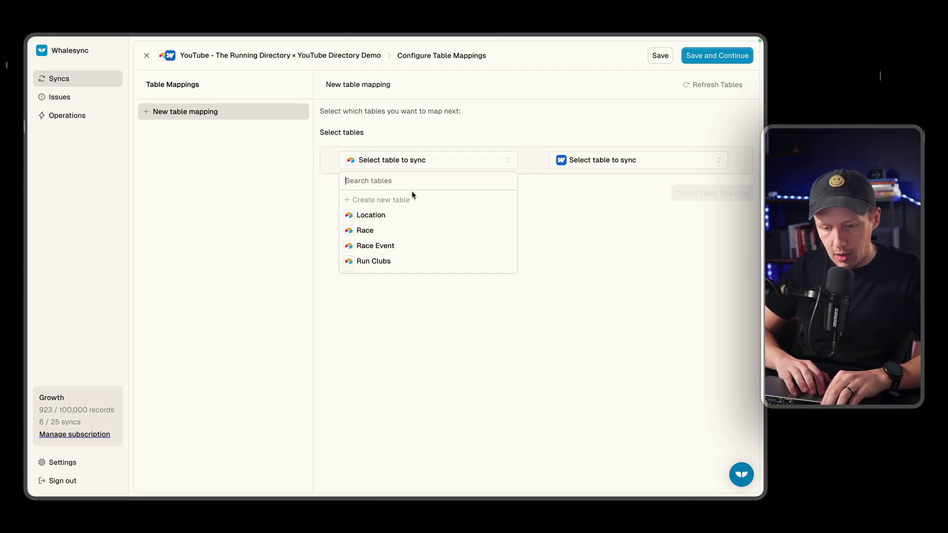
{"action": "left_click", "coordinate": [436, 245]}
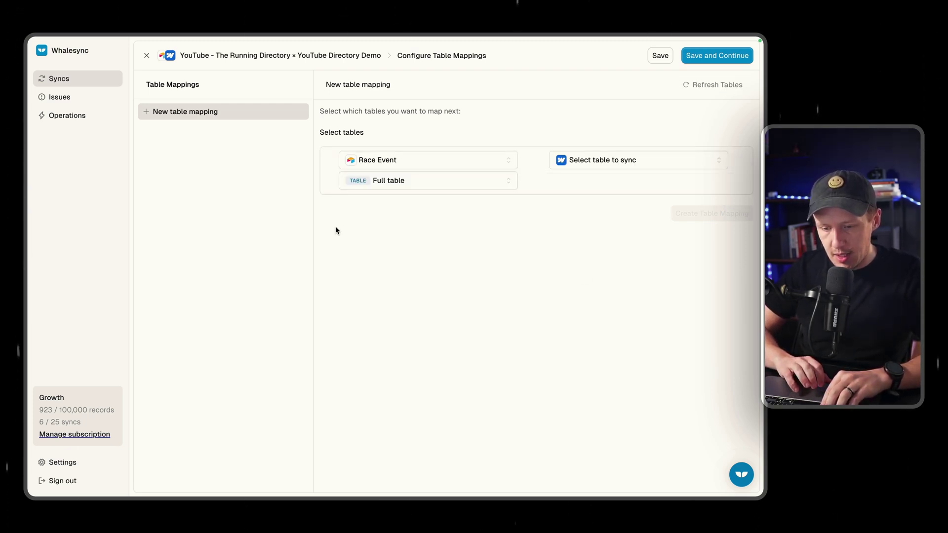
{"action": "mouse_move", "coordinate": [68, 266]}
{"action": "left_click", "coordinate": [69, 195]}
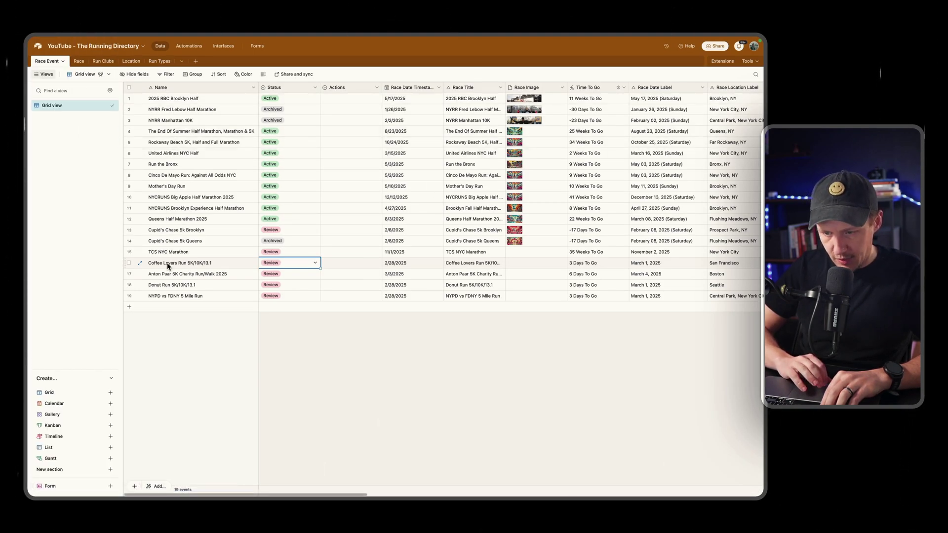
{"action": "mouse_move", "coordinate": [29, 231]}
{"action": "left_click", "coordinate": [73, 259]}
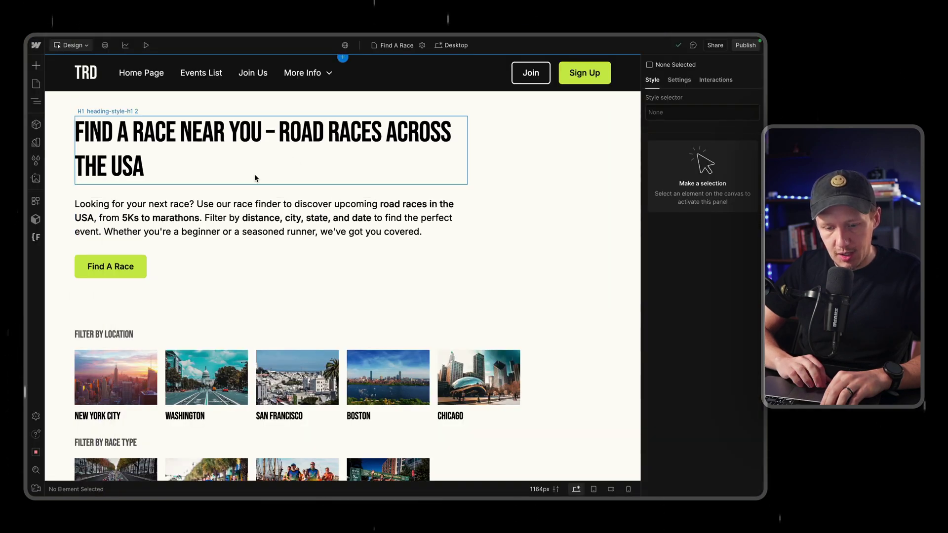
{"action": "left_click", "coordinate": [105, 45]}
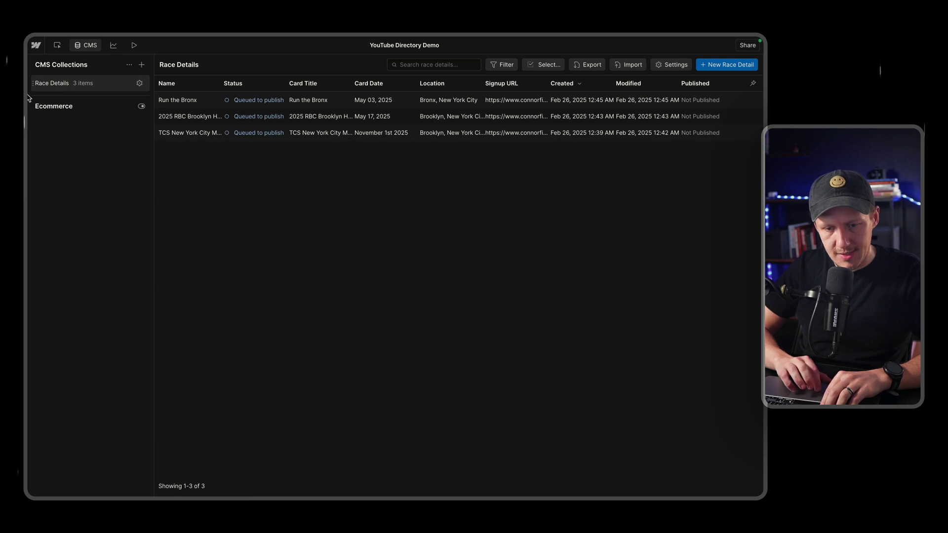
{"action": "mouse_move", "coordinate": [28, 99]}
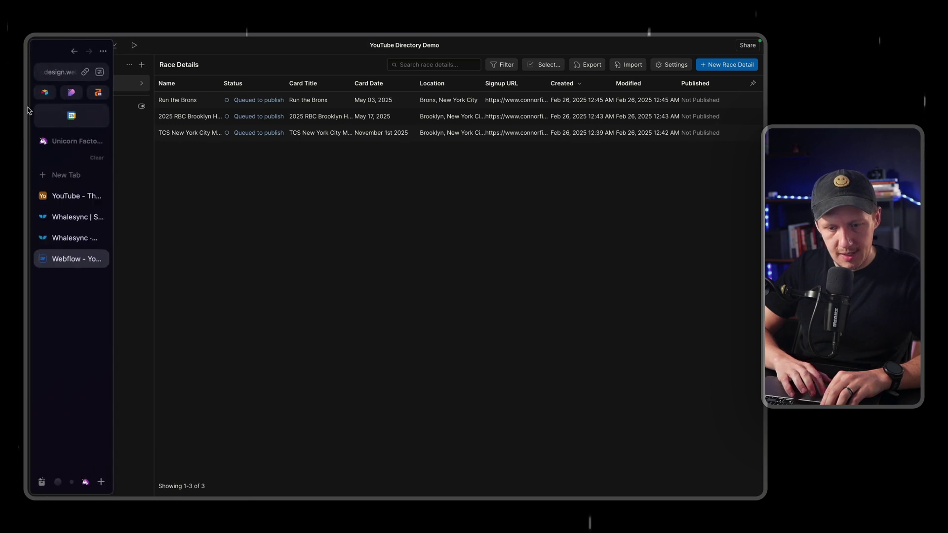
{"action": "left_click", "coordinate": [70, 243]}
{"action": "left_click", "coordinate": [642, 159]}
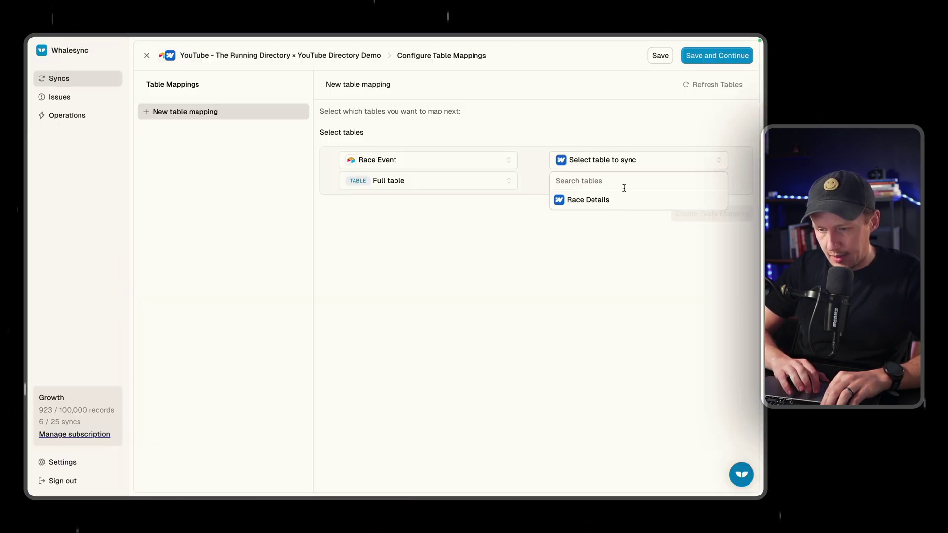
{"action": "left_click", "coordinate": [621, 203]}
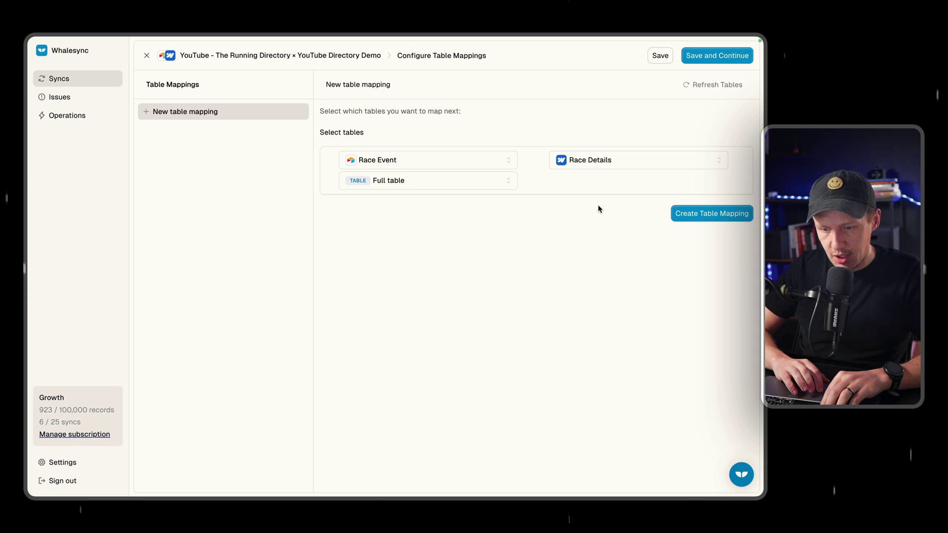
{"action": "left_click", "coordinate": [705, 214]}
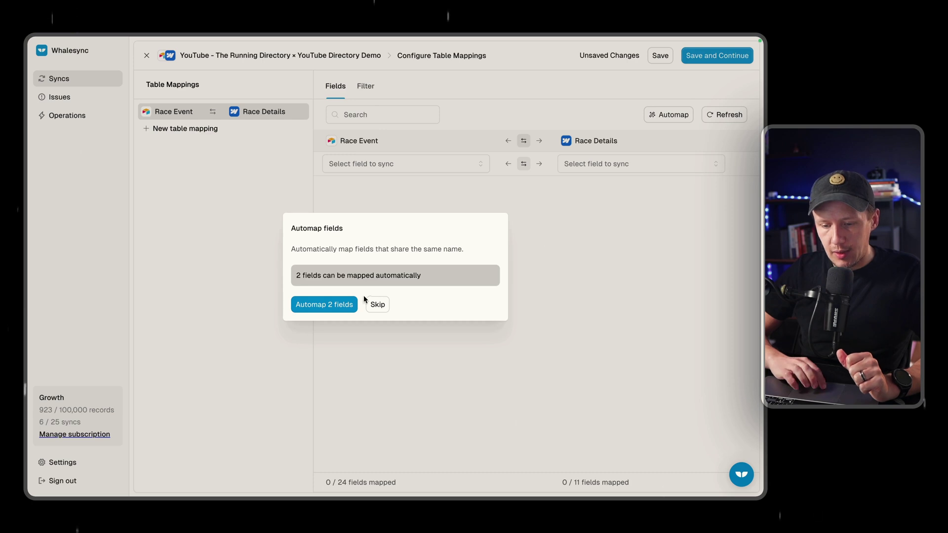
Compare the Race Details collection fields in Webflow's CMS with the Race Event columns in Airtable
{"action": "mouse_move", "coordinate": [29, 241]}
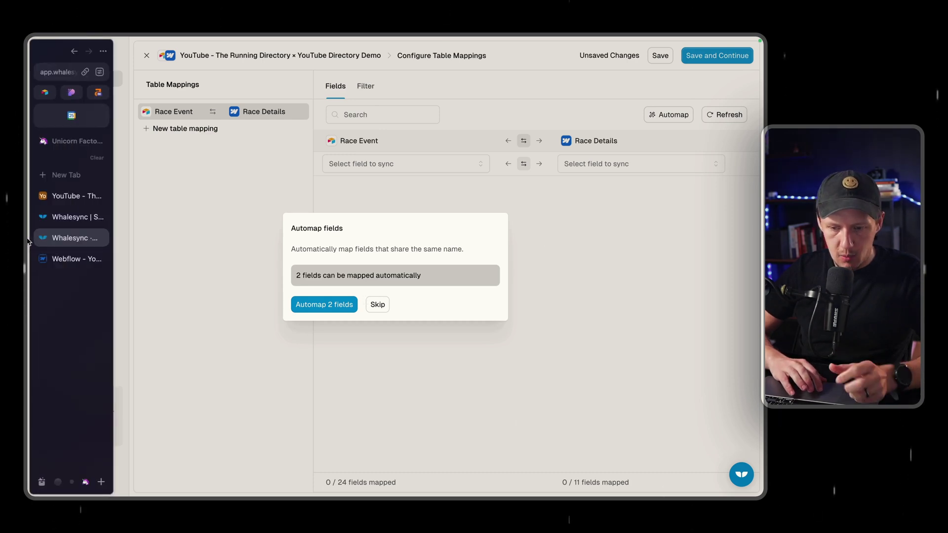
{"action": "left_click", "coordinate": [60, 258]}
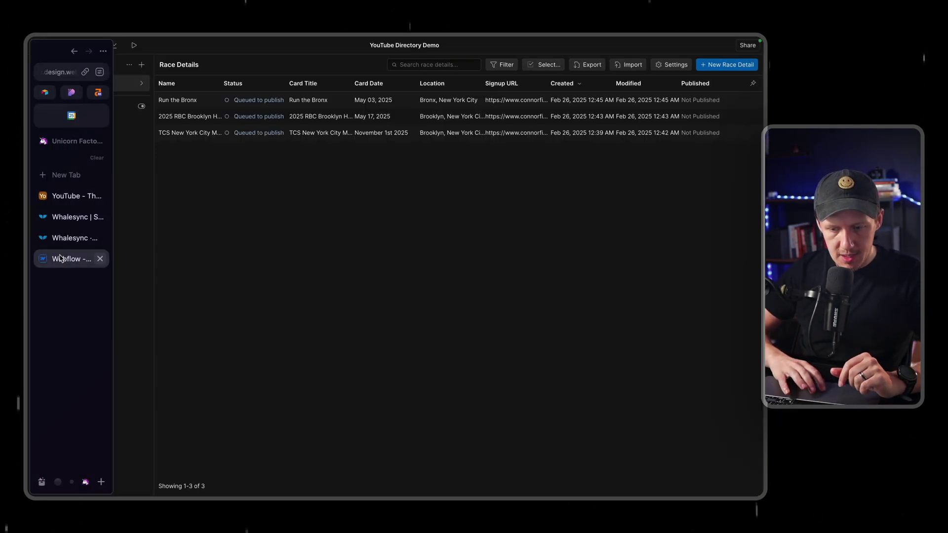
{"action": "left_click", "coordinate": [139, 84]}
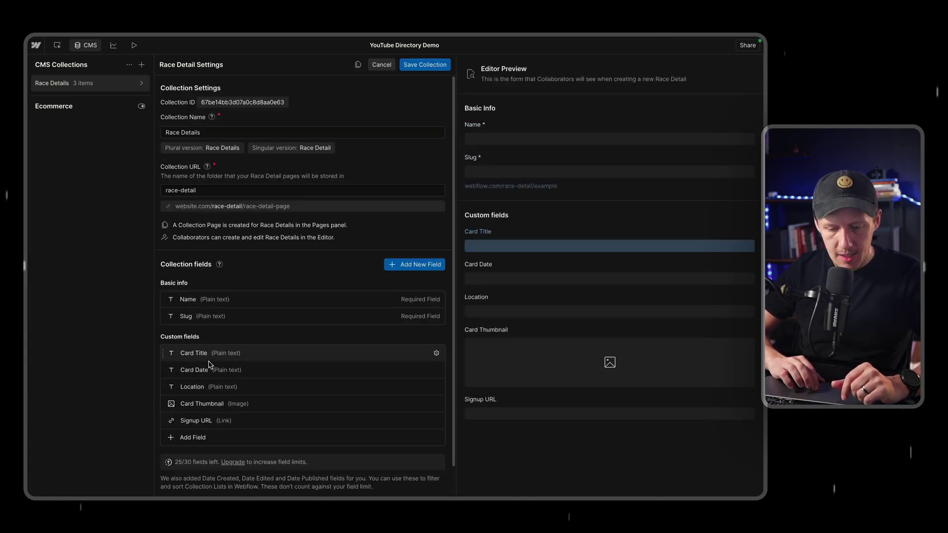
{"action": "mouse_move", "coordinate": [26, 160]}
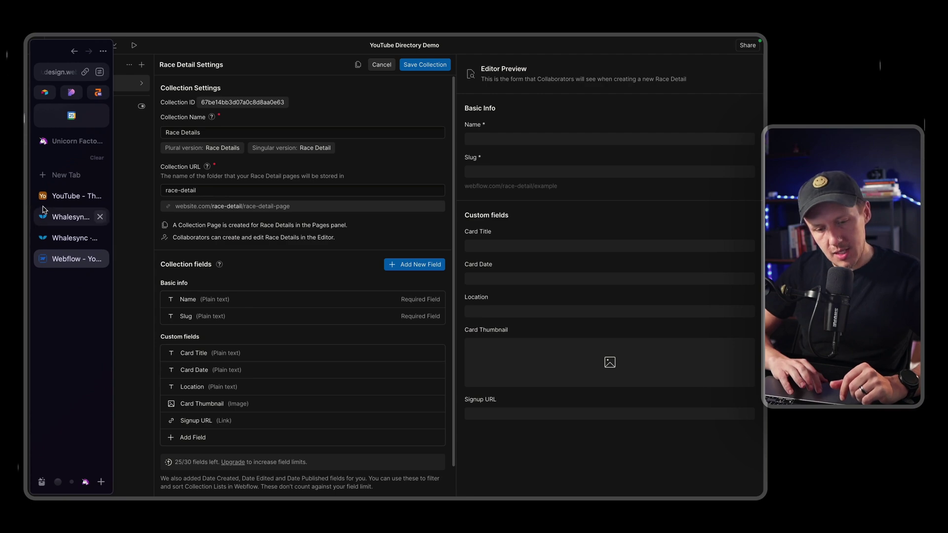
{"action": "left_click", "coordinate": [58, 202]}
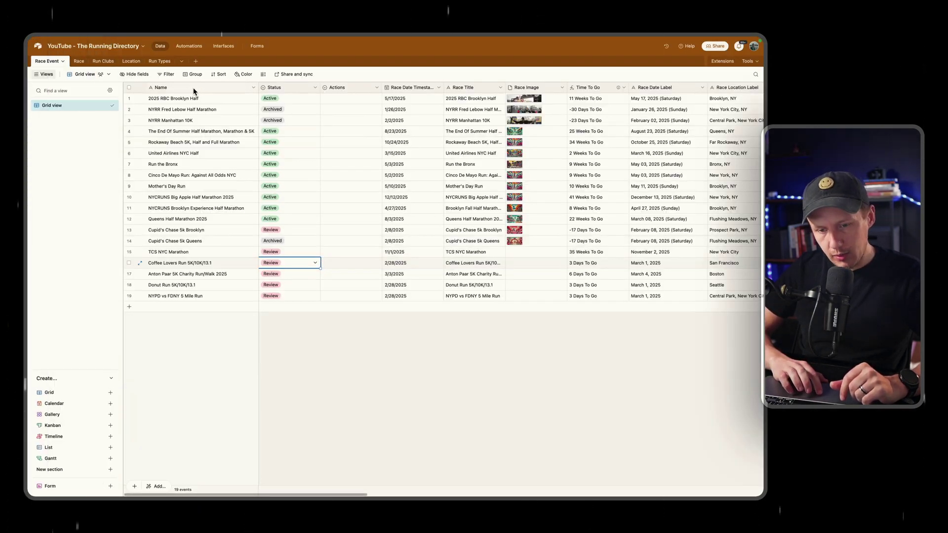
{"action": "scroll", "coordinate": [288, 195], "scroll_direction": "right", "scroll_amount": 10}
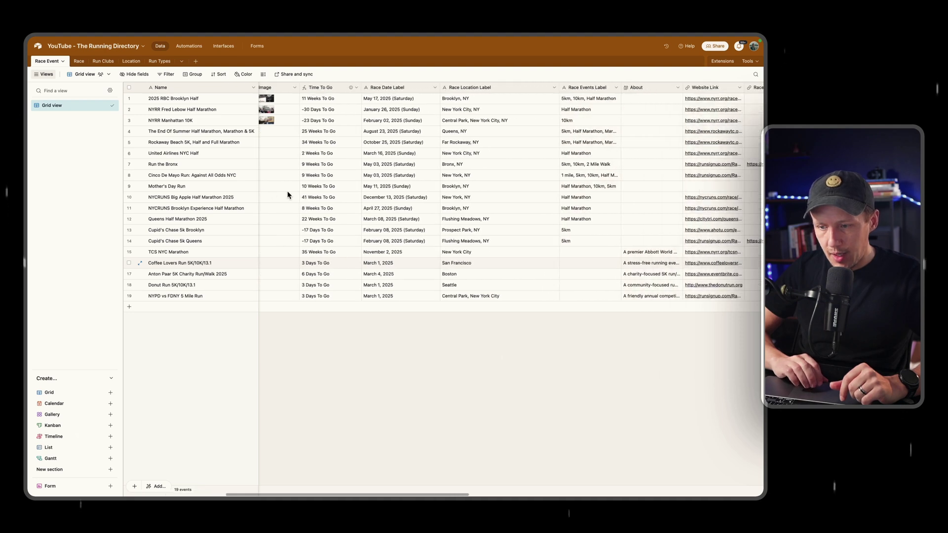
{"action": "scroll", "coordinate": [288, 194], "scroll_direction": "right", "scroll_amount": 10}
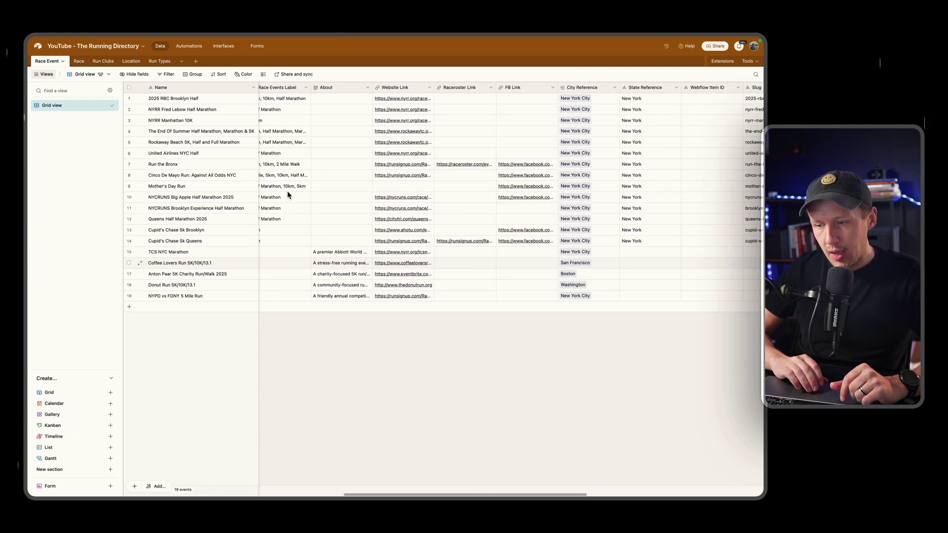
{"action": "key", "text": "super+bracketleft"}
{"action": "key", "text": "super+bracketright"}
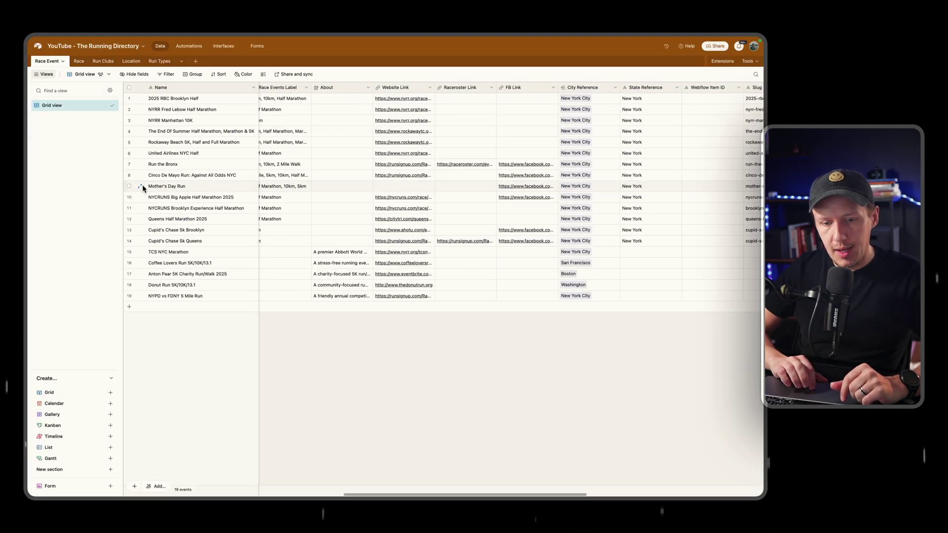
Return to Whalesync and automap the two fields that share the same name in both tables
{"action": "mouse_move", "coordinate": [27, 207]}
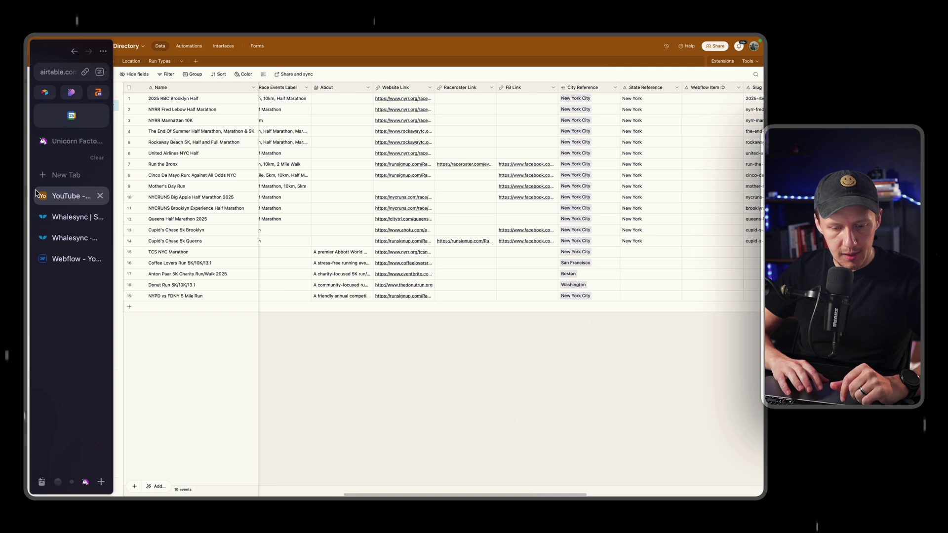
{"action": "left_click", "coordinate": [69, 238]}
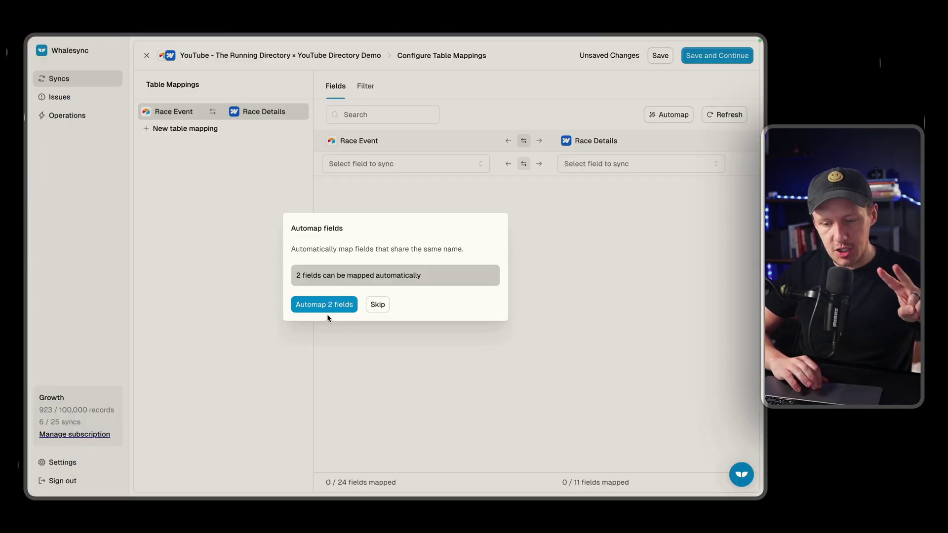
{"action": "left_click", "coordinate": [331, 311]}
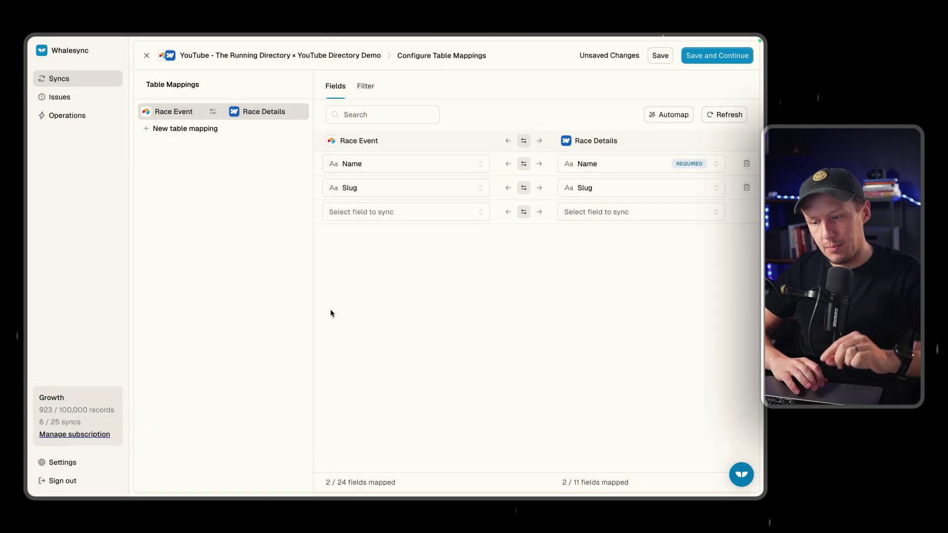
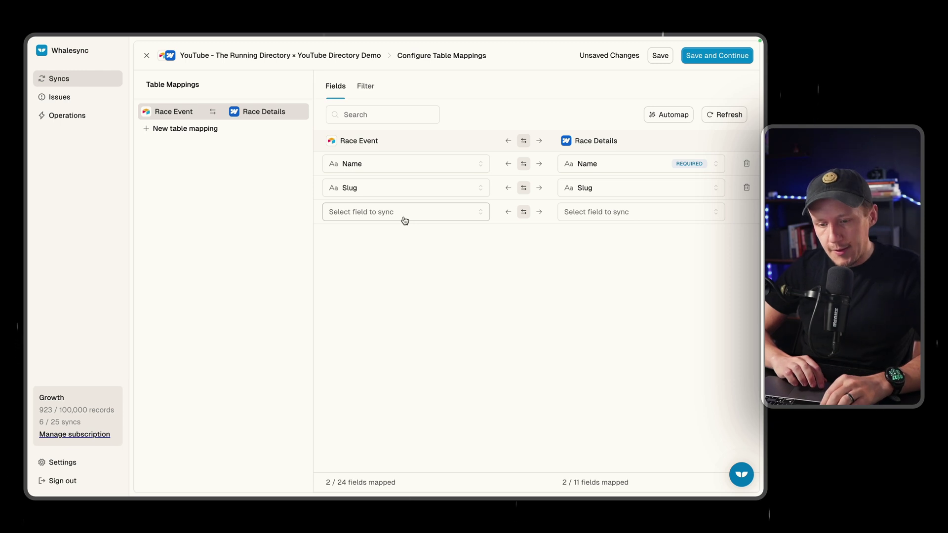
Choose Card Title as the Webflow field in a new mapping row and look up the matching race title column in Airtable
{"action": "left_click", "coordinate": [613, 216]}
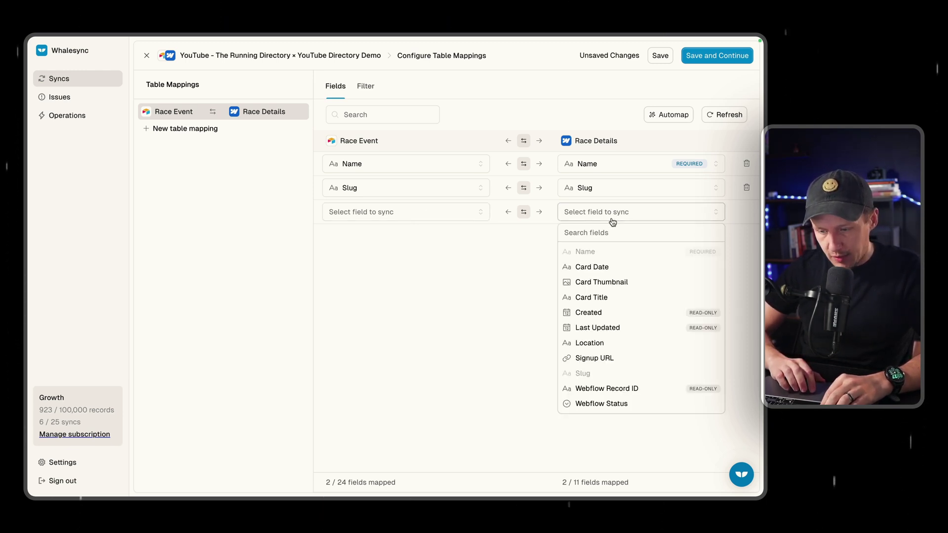
{"action": "left_click", "coordinate": [612, 299]}
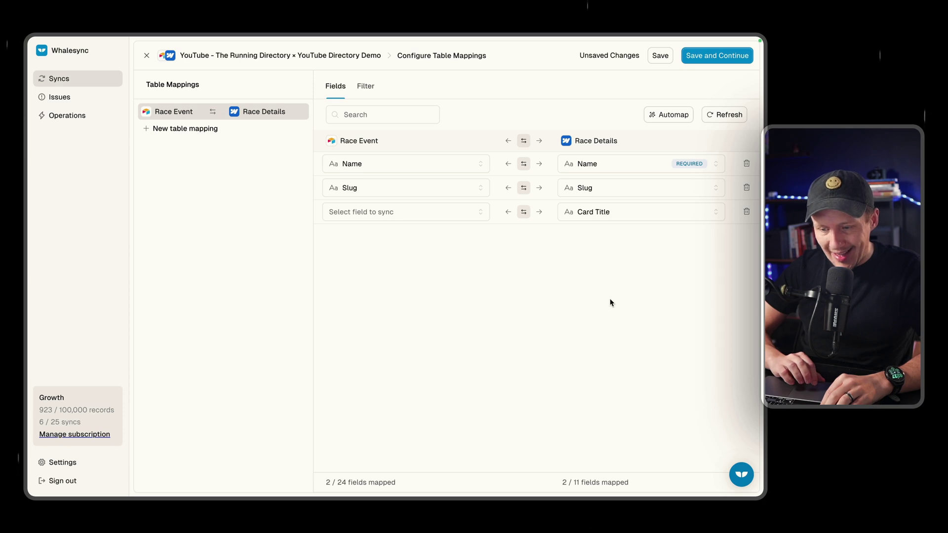
{"action": "left_click", "coordinate": [405, 217]}
{"action": "mouse_move", "coordinate": [30, 232]}
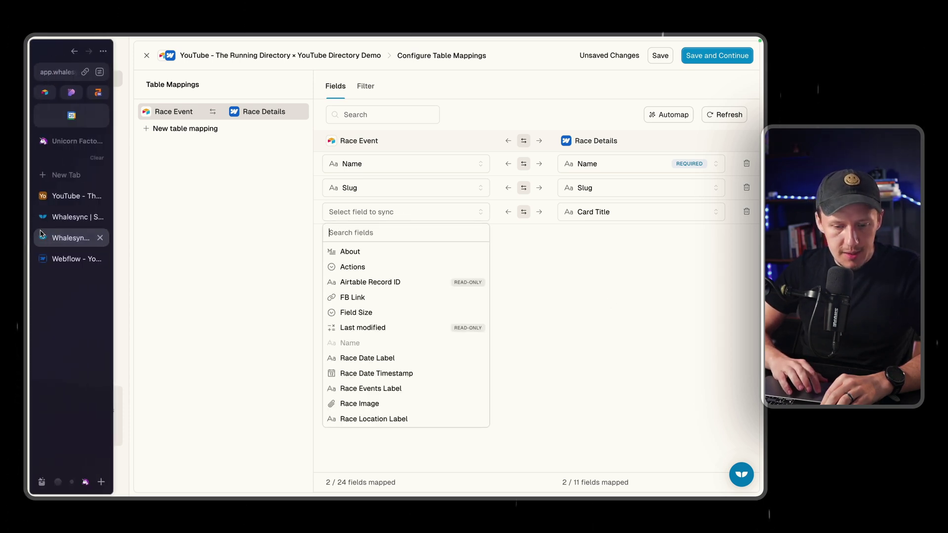
{"action": "left_click", "coordinate": [71, 196]}
{"action": "scroll", "coordinate": [409, 224], "scroll_direction": "left", "scroll_amount": 3}
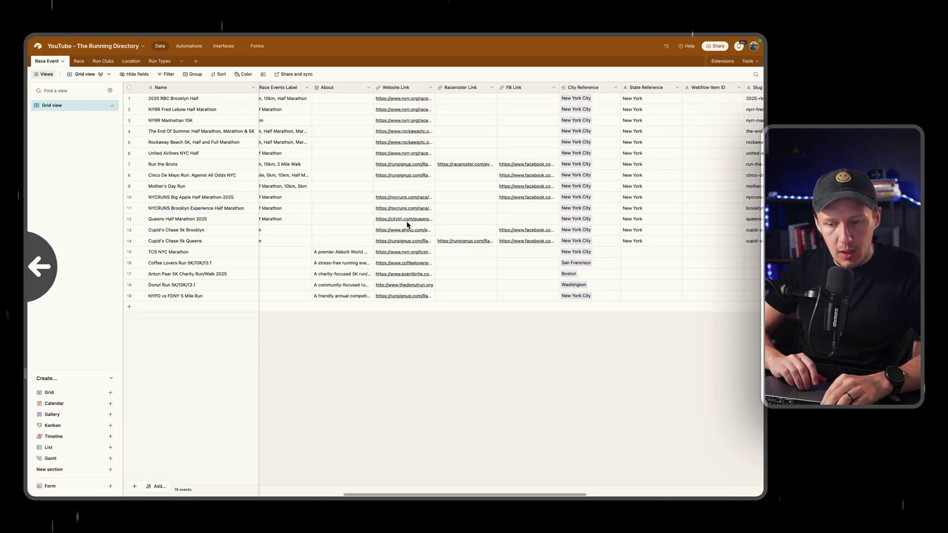
{"action": "left_click", "coordinate": [177, 197]}
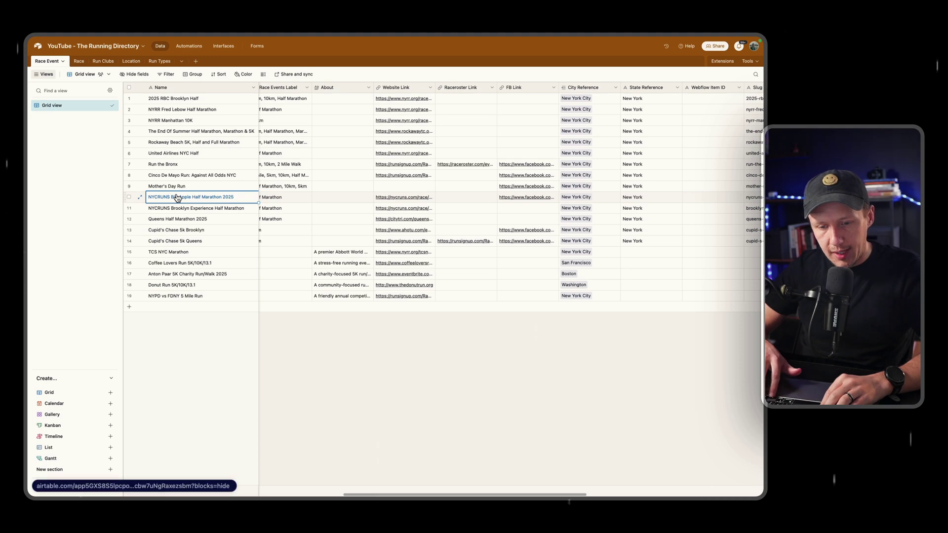
{"action": "key", "text": "Right"}
{"action": "key", "text": "Right"}
{"action": "key", "text": "Right"}
{"action": "key", "text": "Right"}
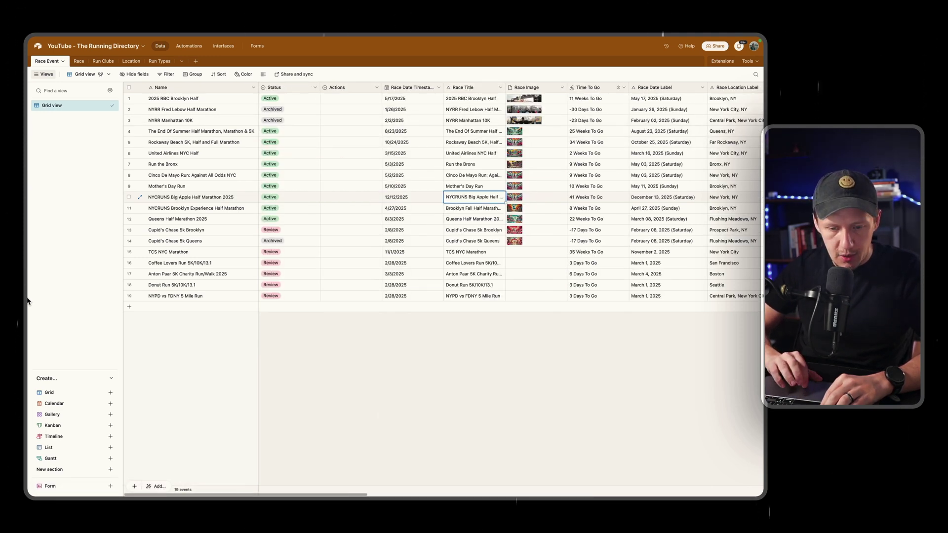
Return to Whalesync and pair Airtable's Race Title field with Card Title
{"action": "mouse_move", "coordinate": [27, 301]}
{"action": "left_click", "coordinate": [69, 237]}
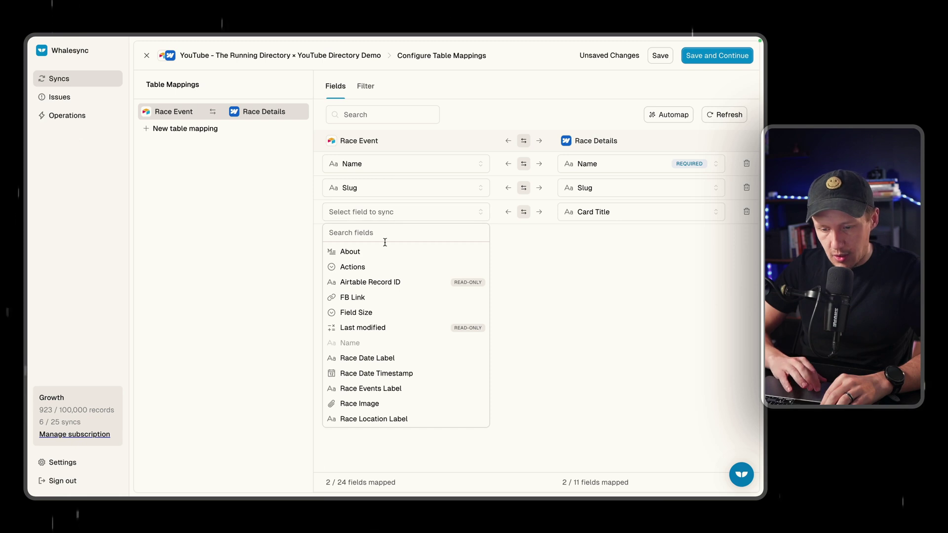
{"action": "scroll", "coordinate": [381, 371], "scroll_direction": "down", "scroll_amount": 1}
{"action": "left_click", "coordinate": [380, 390]}
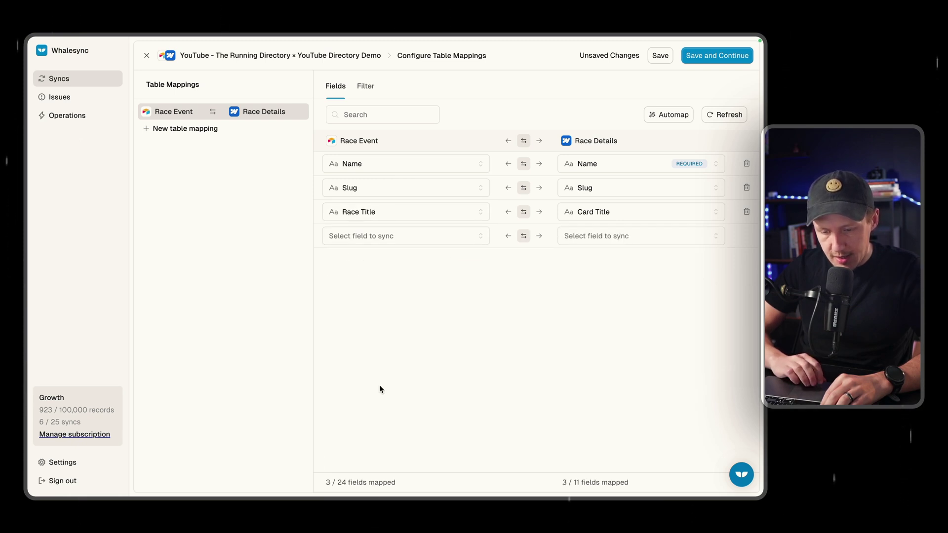
Map Airtable's Race Date Label field to the Card Date field in Webflow
{"action": "left_click", "coordinate": [622, 242]}
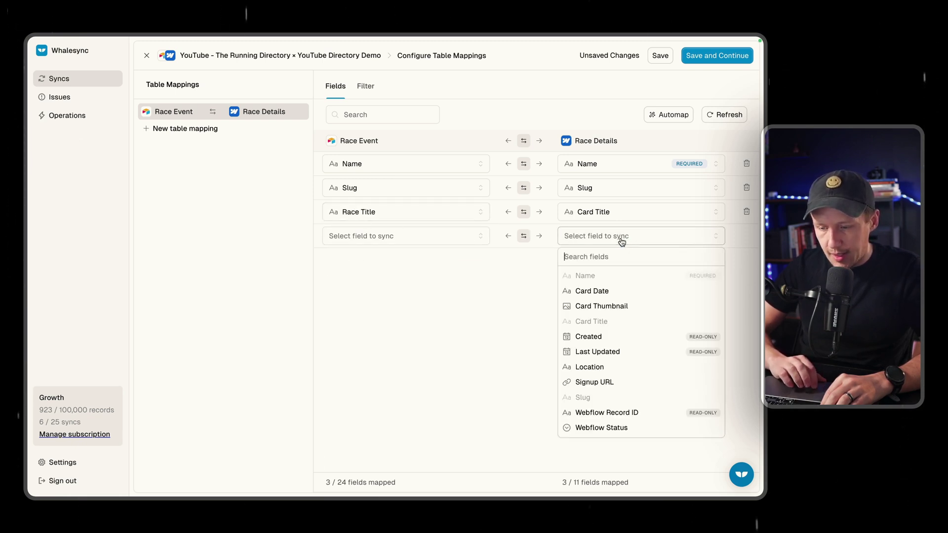
{"action": "left_click", "coordinate": [615, 297]}
{"action": "left_click", "coordinate": [402, 237]}
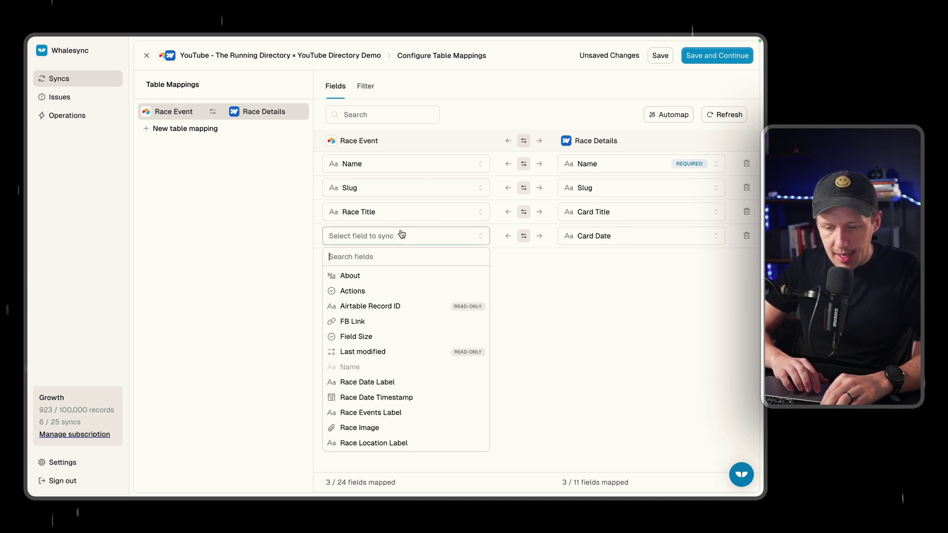
{"action": "scroll", "coordinate": [385, 377], "scroll_direction": "down", "scroll_amount": 3}
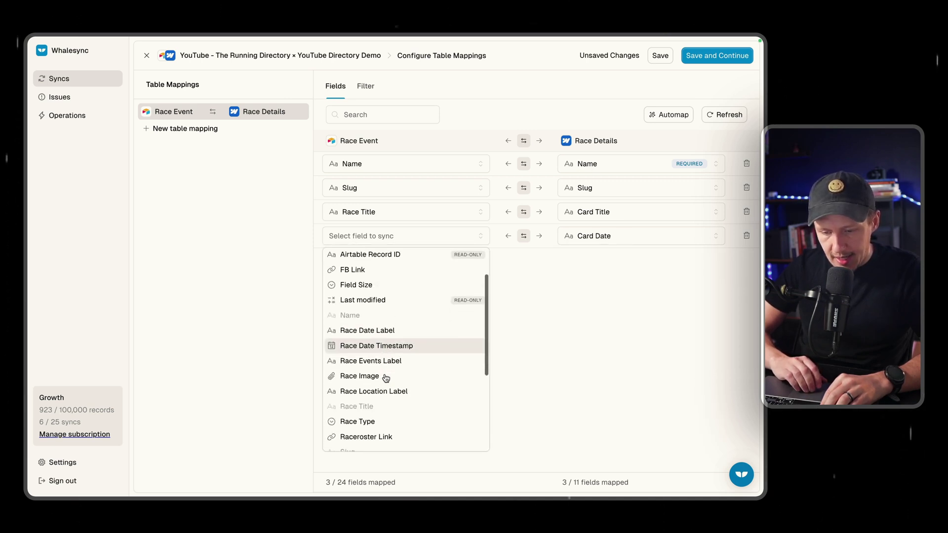
{"action": "scroll", "coordinate": [386, 378], "scroll_direction": "up", "scroll_amount": 1}
{"action": "left_click", "coordinate": [377, 347]}
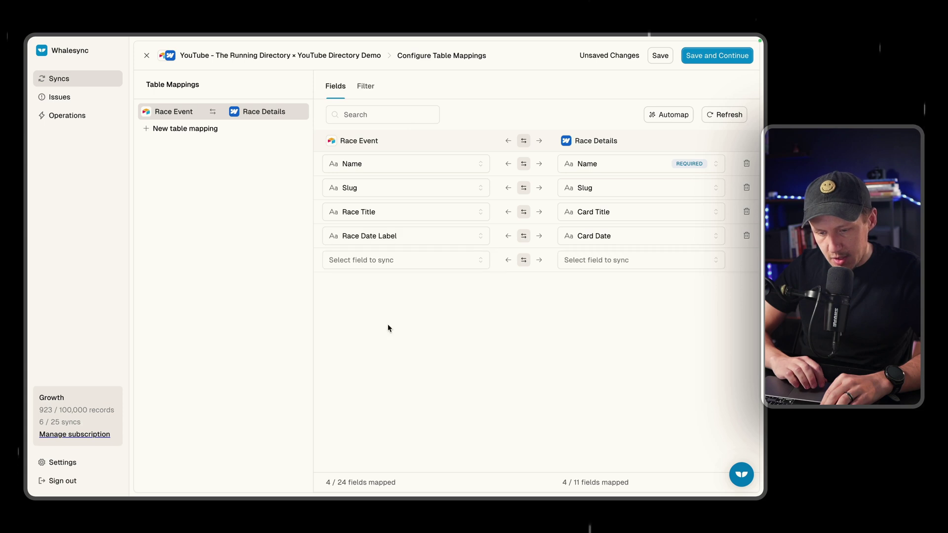
Map Airtable's Race Image attachment field to Webflow's Card Thumbnail image field
{"action": "left_click", "coordinate": [576, 261]}
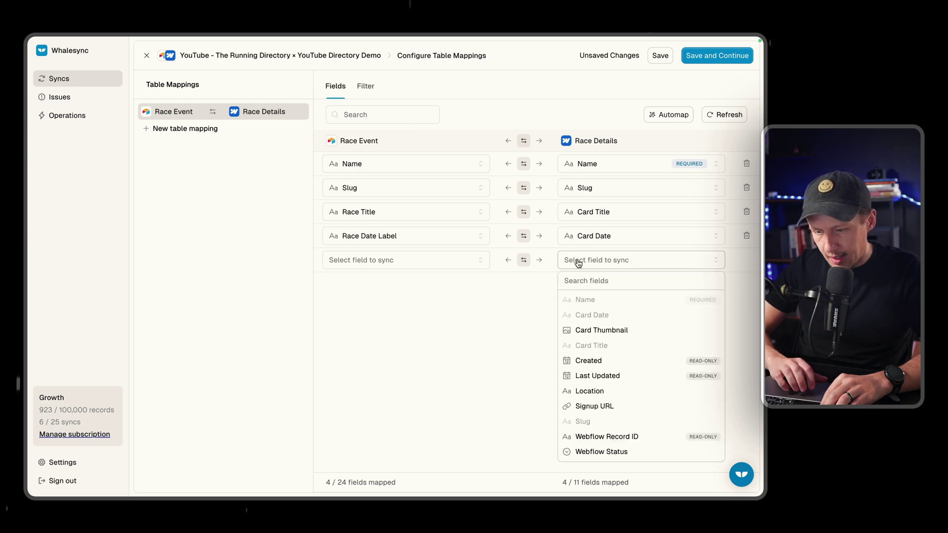
{"action": "left_click", "coordinate": [612, 330]}
{"action": "left_click", "coordinate": [361, 258]}
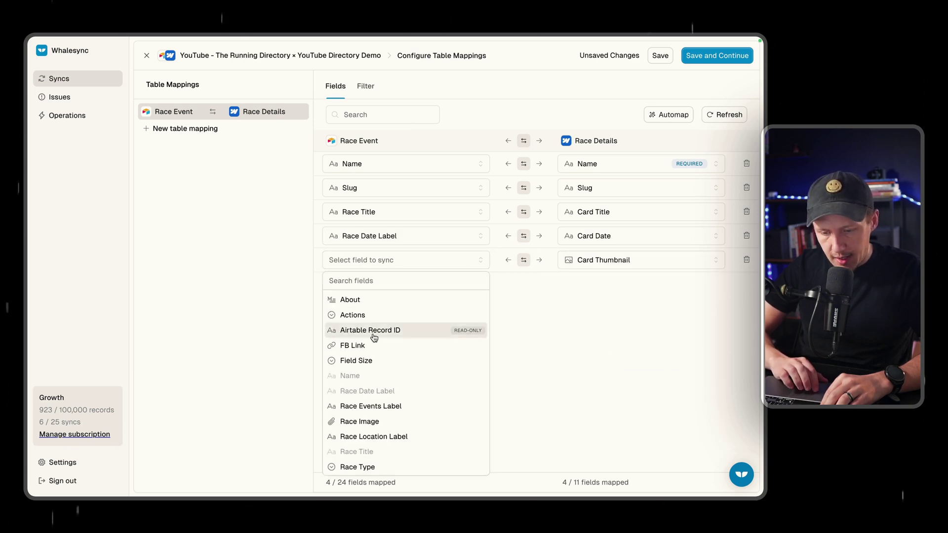
{"action": "scroll", "coordinate": [377, 404], "scroll_direction": "down", "scroll_amount": 2}
{"action": "left_click", "coordinate": [365, 358]}
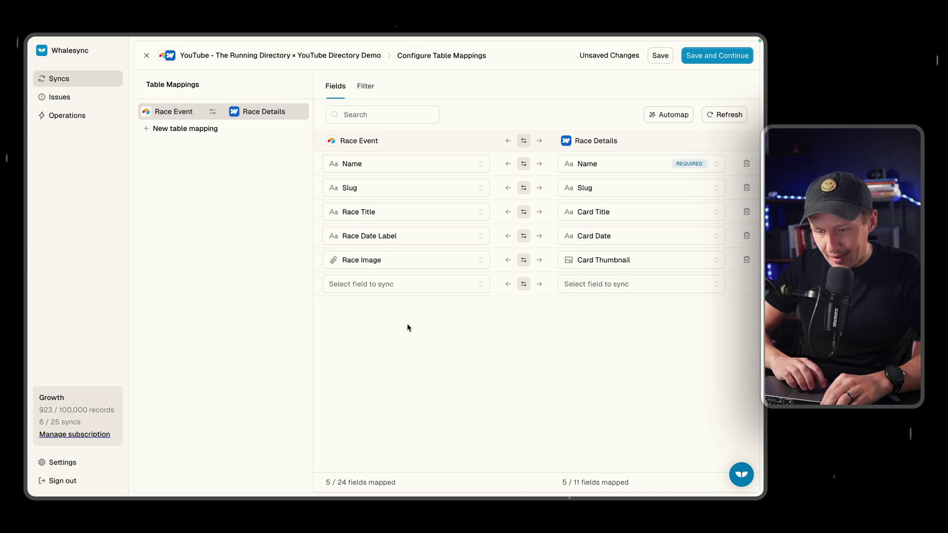
Map Airtable's Race Location Label field to Webflow's Location field
{"action": "left_click", "coordinate": [625, 288]}
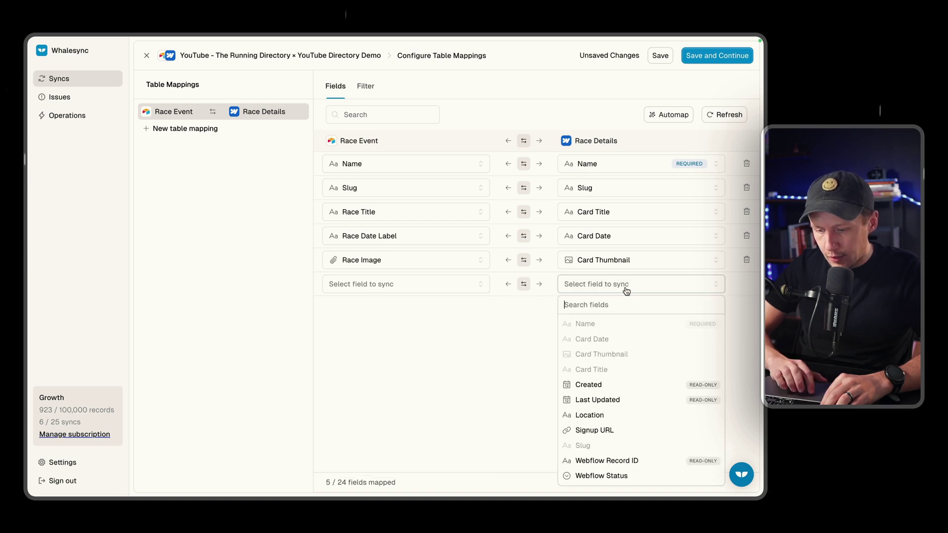
{"action": "left_click", "coordinate": [615, 420]}
{"action": "left_click", "coordinate": [402, 286]}
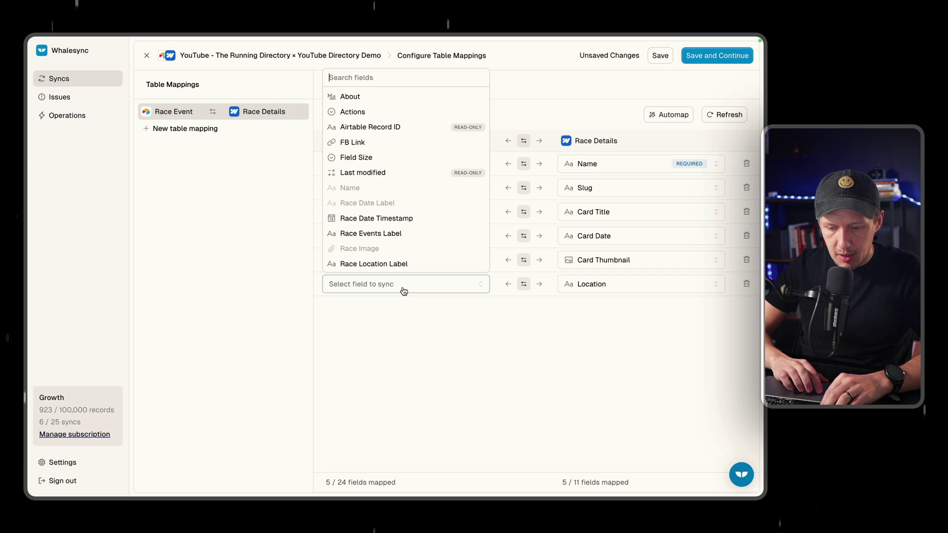
{"action": "scroll", "coordinate": [397, 216], "scroll_direction": "down", "scroll_amount": 2}
{"action": "left_click", "coordinate": [396, 211]}
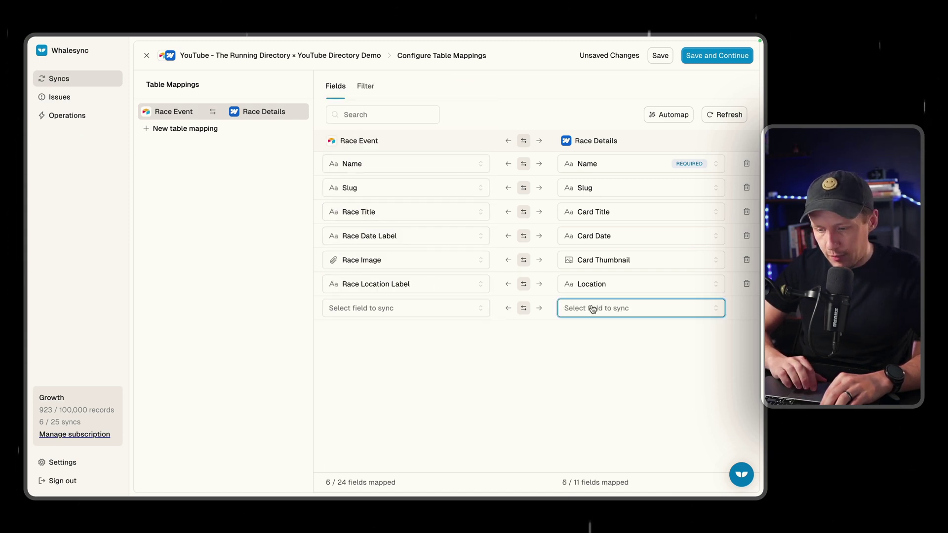
Map Airtable's Raceroster Link field to Webflow's Signup URL field
{"action": "left_click", "coordinate": [614, 307]}
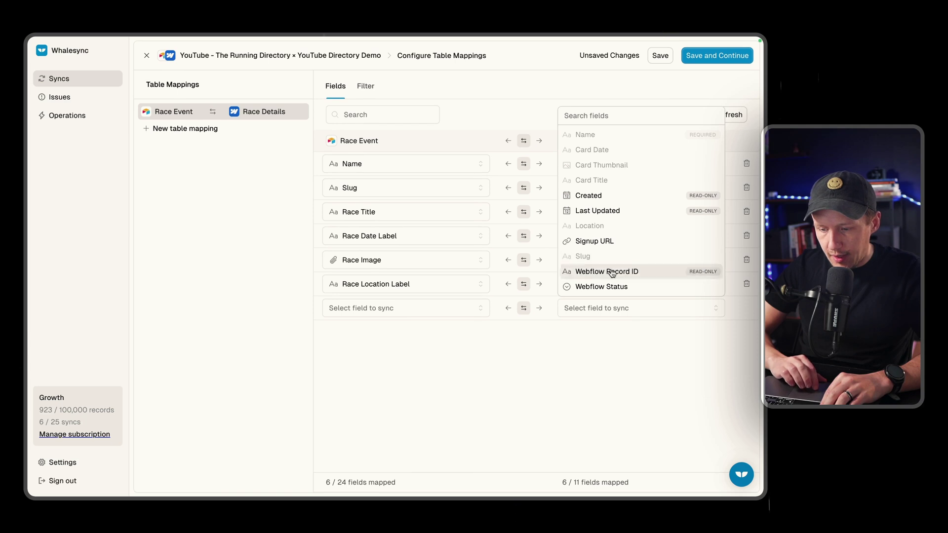
{"action": "left_click", "coordinate": [600, 241]}
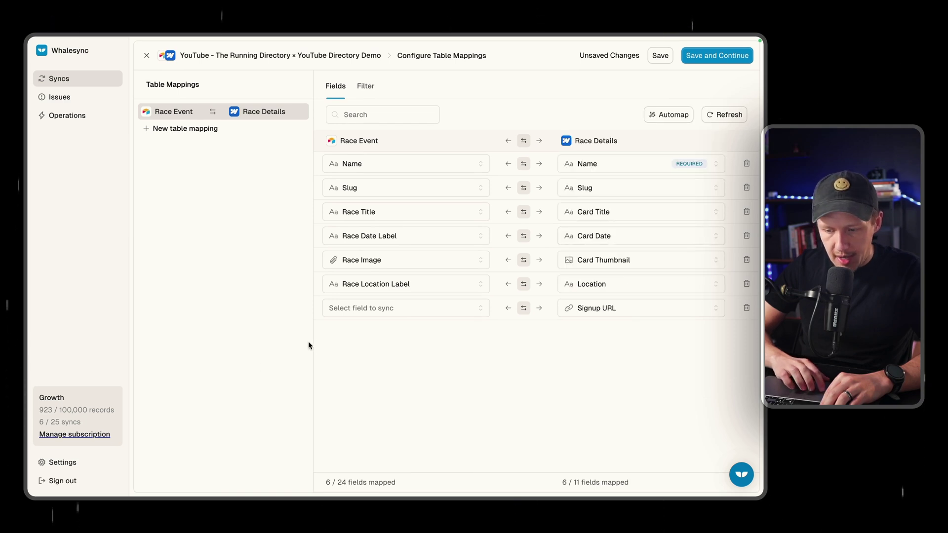
{"action": "left_click", "coordinate": [371, 311]}
{"action": "scroll", "coordinate": [390, 242], "scroll_direction": "down", "scroll_amount": 4}
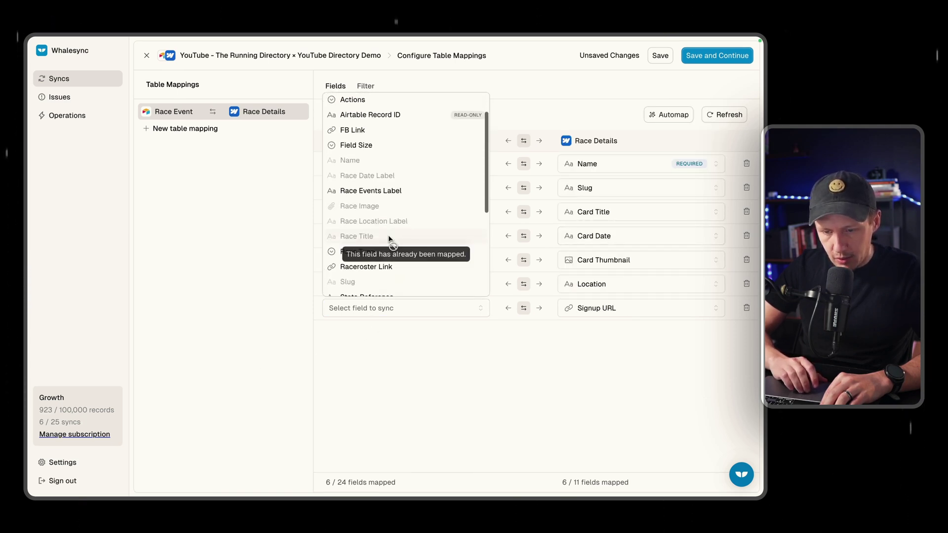
{"action": "left_click", "coordinate": [387, 226]}
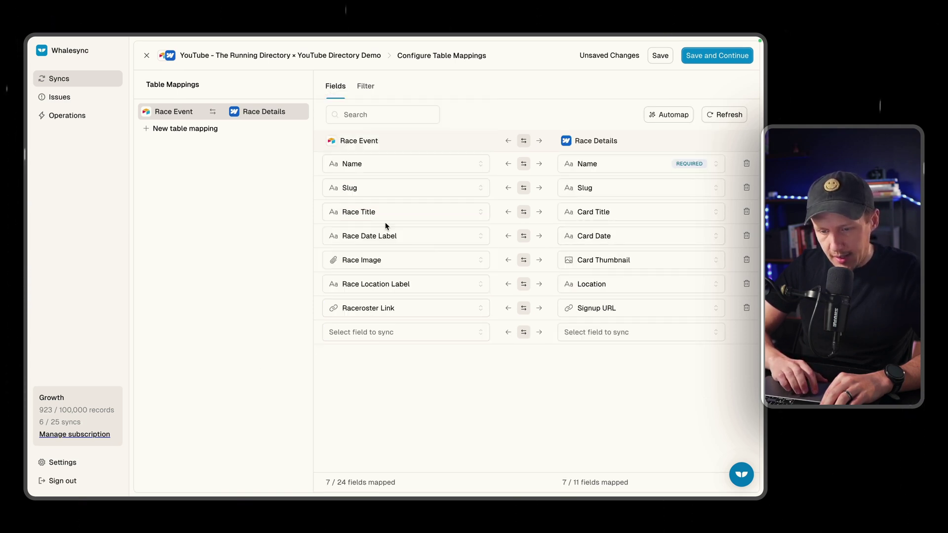
Map Airtable's Status field to Webflow Status, checking the Airtable columns and the Webflow collection fields before choosing it
{"action": "left_click", "coordinate": [607, 332]}
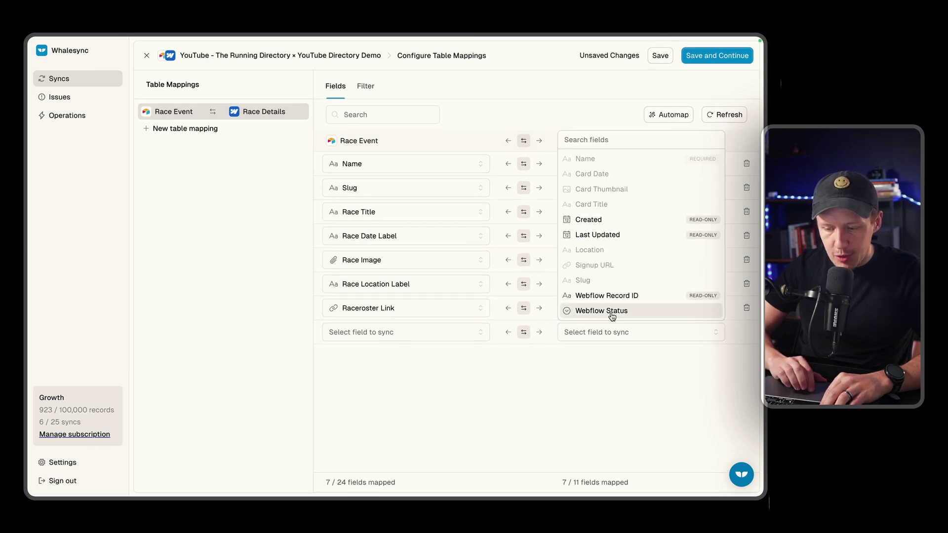
{"action": "left_click", "coordinate": [612, 311]}
{"action": "mouse_move", "coordinate": [29, 398]}
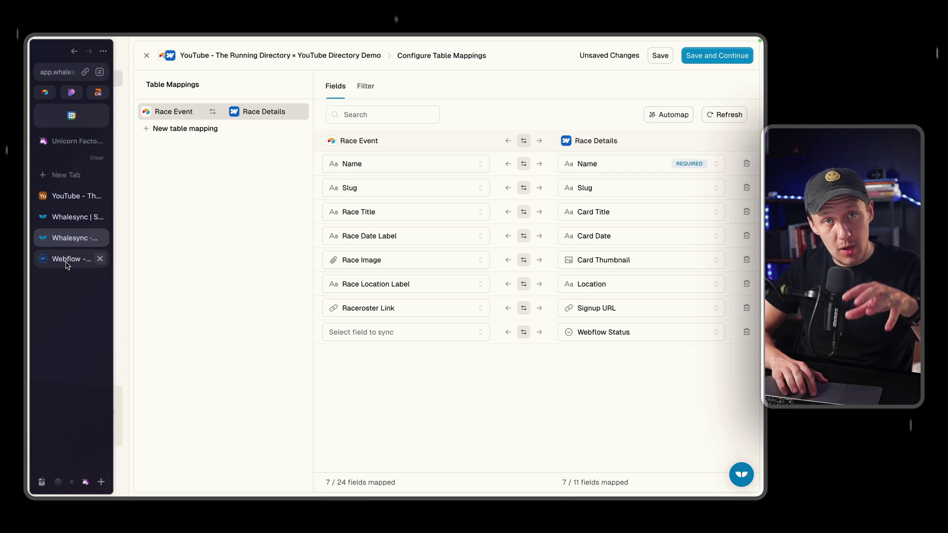
{"action": "left_click", "coordinate": [390, 331]}
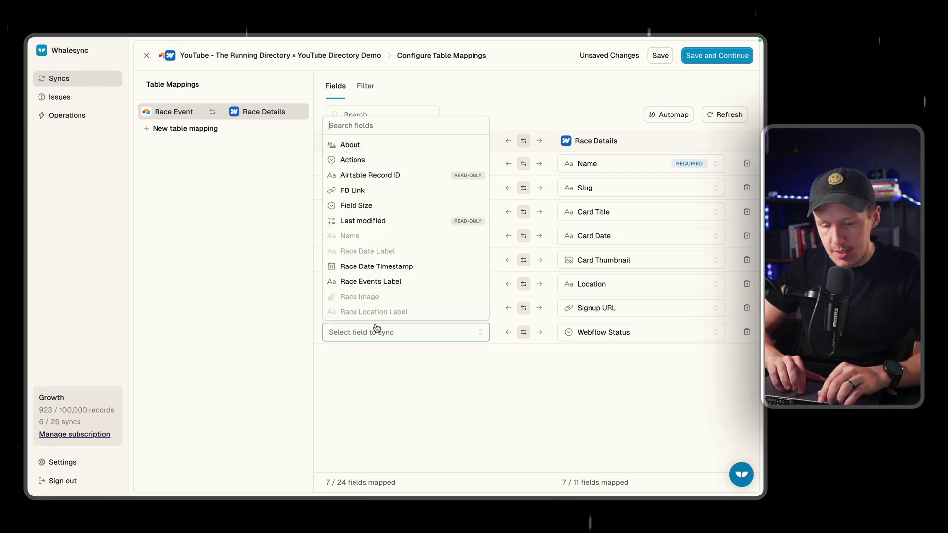
{"action": "mouse_move", "coordinate": [28, 223]}
{"action": "left_click", "coordinate": [64, 195]}
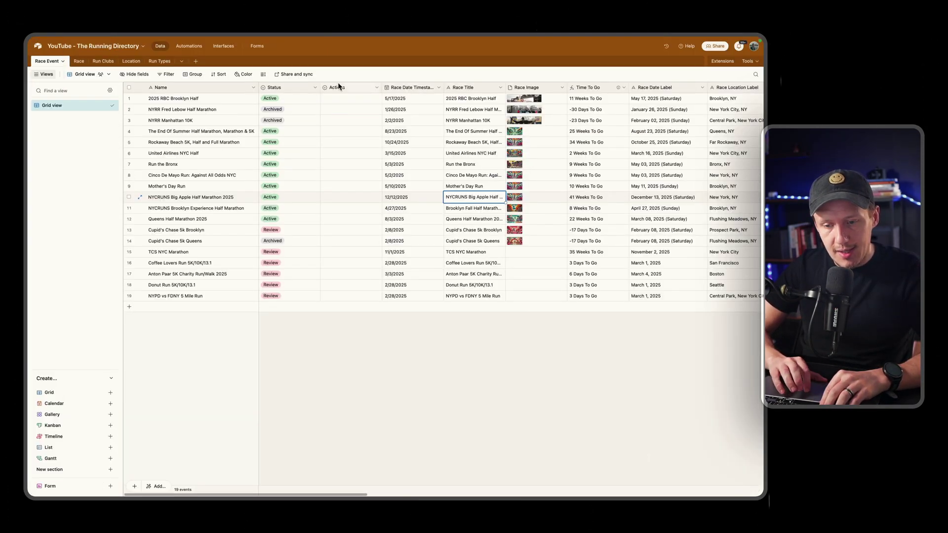
{"action": "mouse_move", "coordinate": [28, 247]}
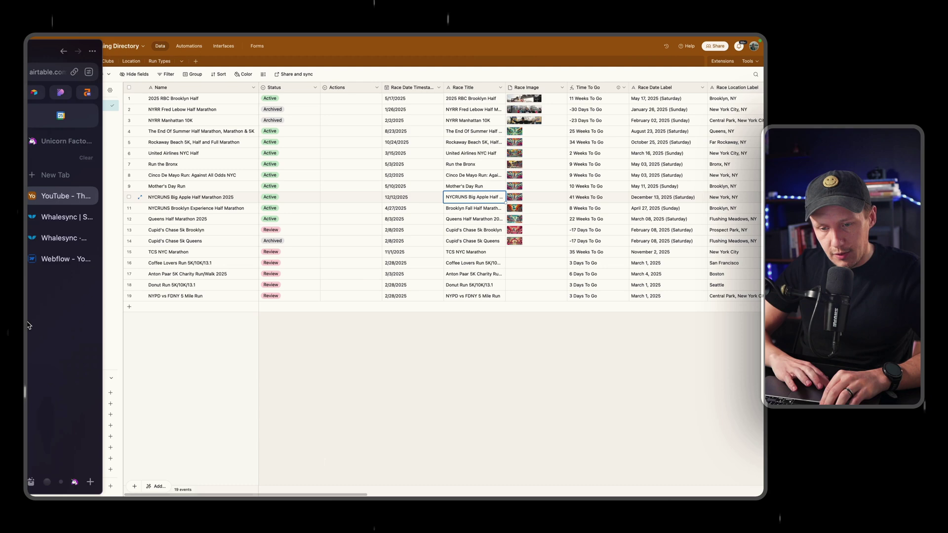
{"action": "left_click", "coordinate": [64, 257]}
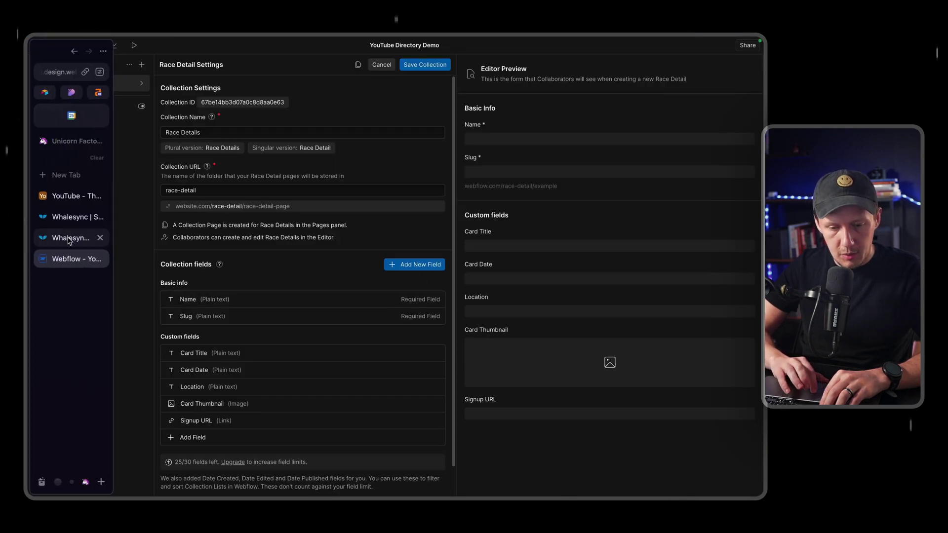
{"action": "left_click", "coordinate": [65, 237]}
{"action": "scroll", "coordinate": [376, 242], "scroll_direction": "down", "scroll_amount": 5}
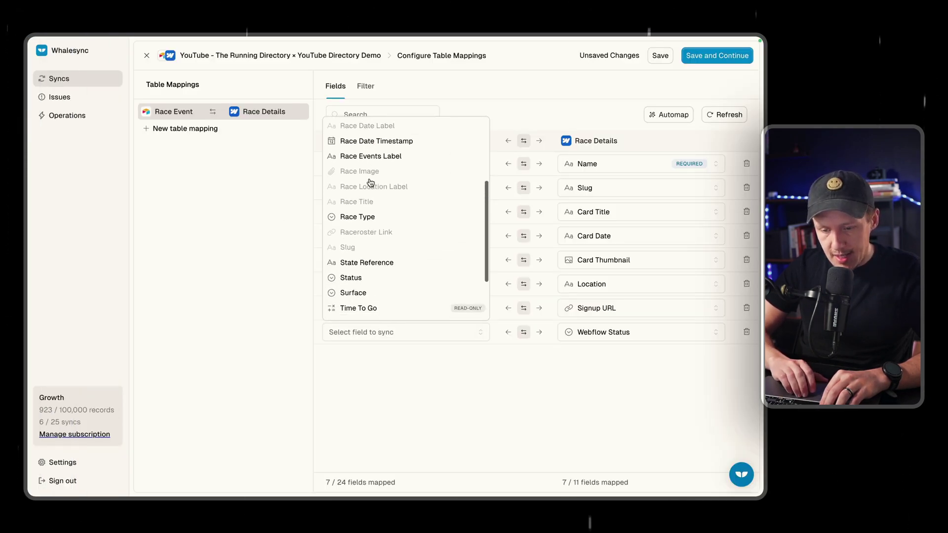
{"action": "left_click", "coordinate": [375, 244]}
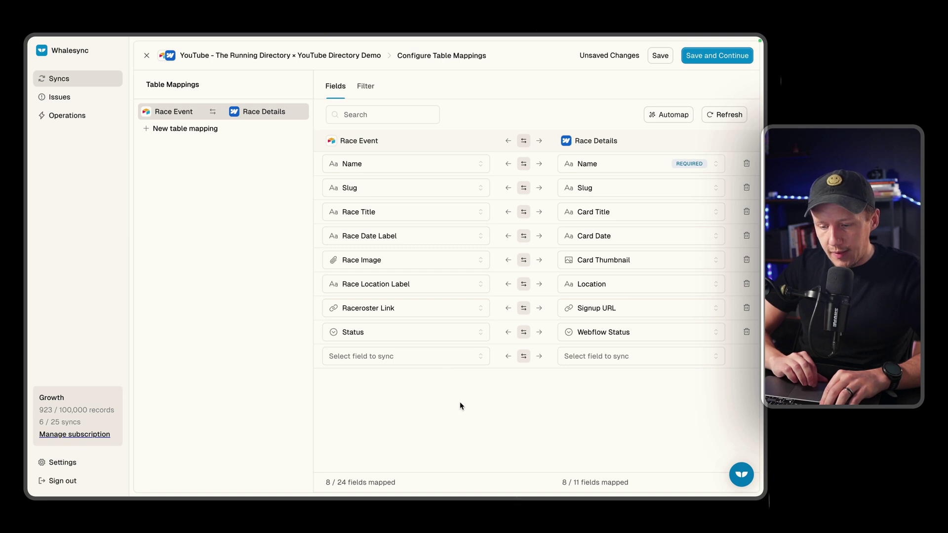
Review the Status column in Airtable and the Race Details collection settings in Webflow, and return to the Whalesync field mappings
{"action": "mouse_move", "coordinate": [27, 226]}
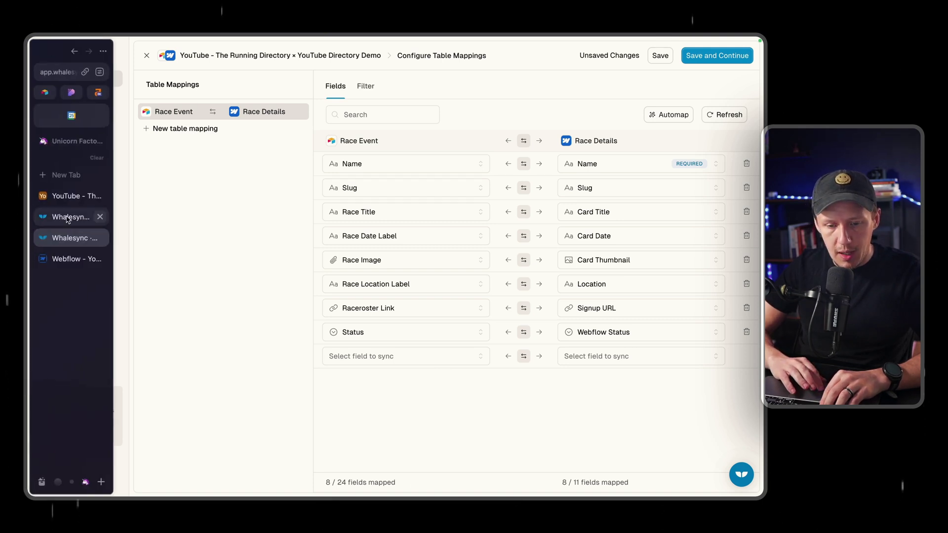
{"action": "left_click", "coordinate": [72, 200]}
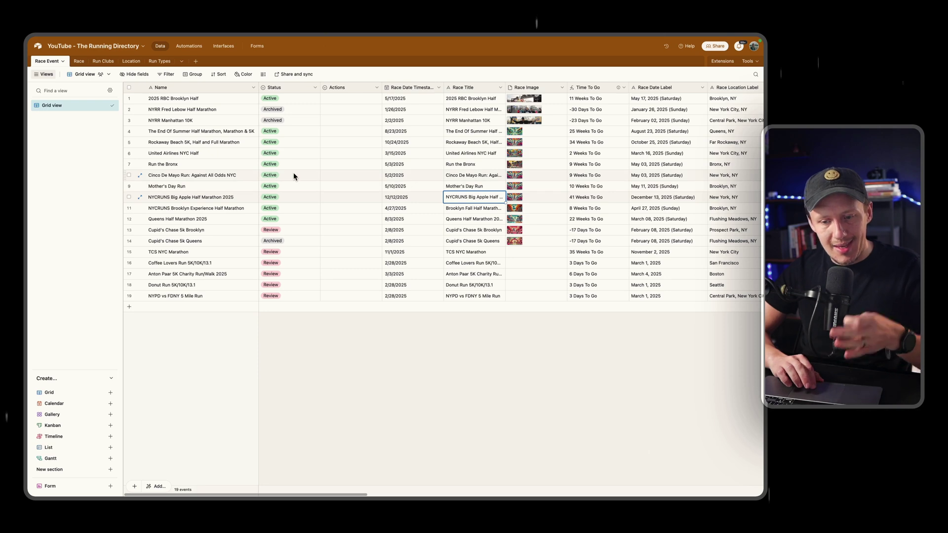
{"action": "mouse_move", "coordinate": [27, 181]}
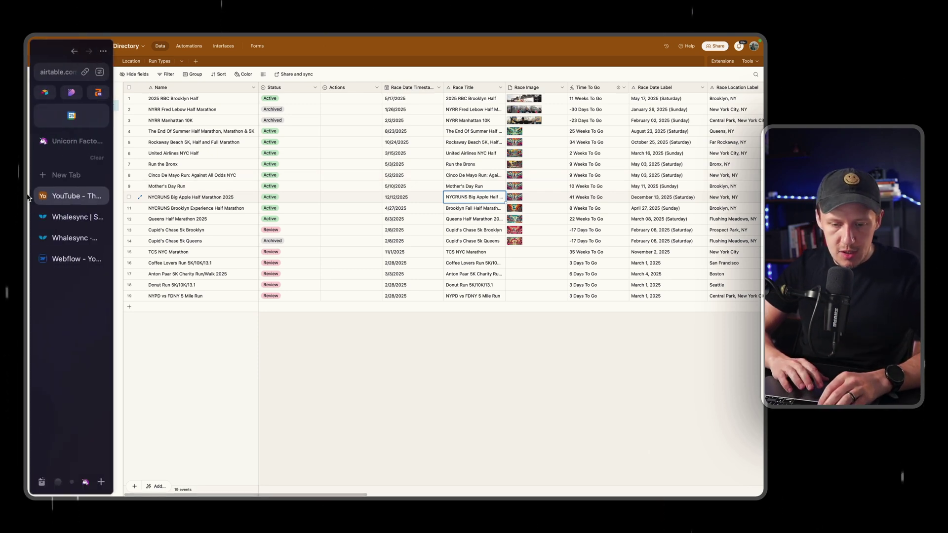
{"action": "left_click", "coordinate": [74, 260]}
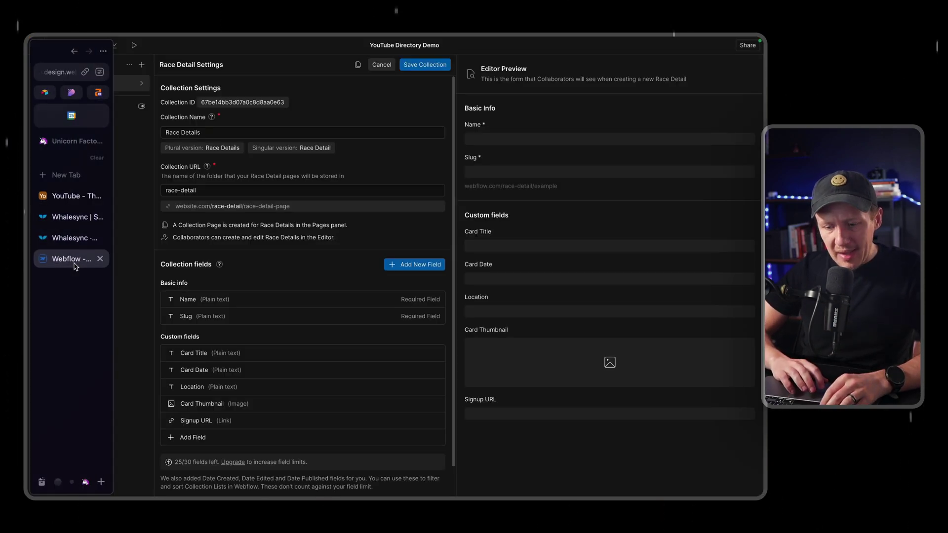
{"action": "left_click", "coordinate": [70, 238]}
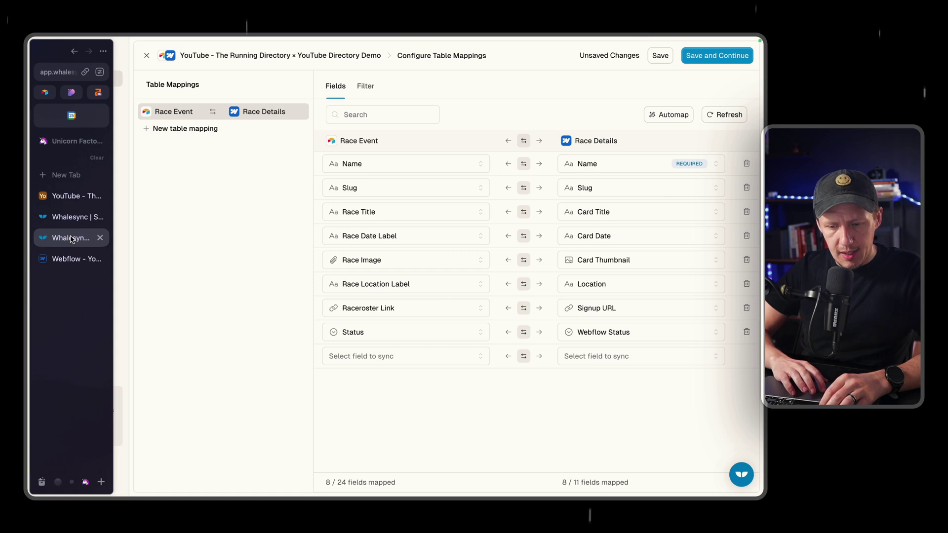
Add a sync filter where the Status–Webflow Status mapping is Active, and save the table mappings
{"action": "left_click", "coordinate": [363, 95]}
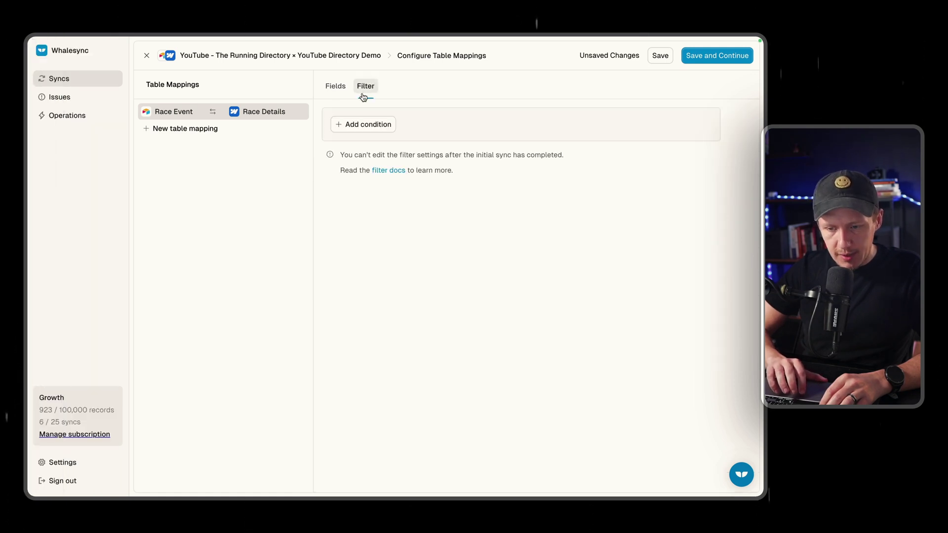
{"action": "left_click", "coordinate": [359, 125]}
{"action": "left_click", "coordinate": [415, 144]}
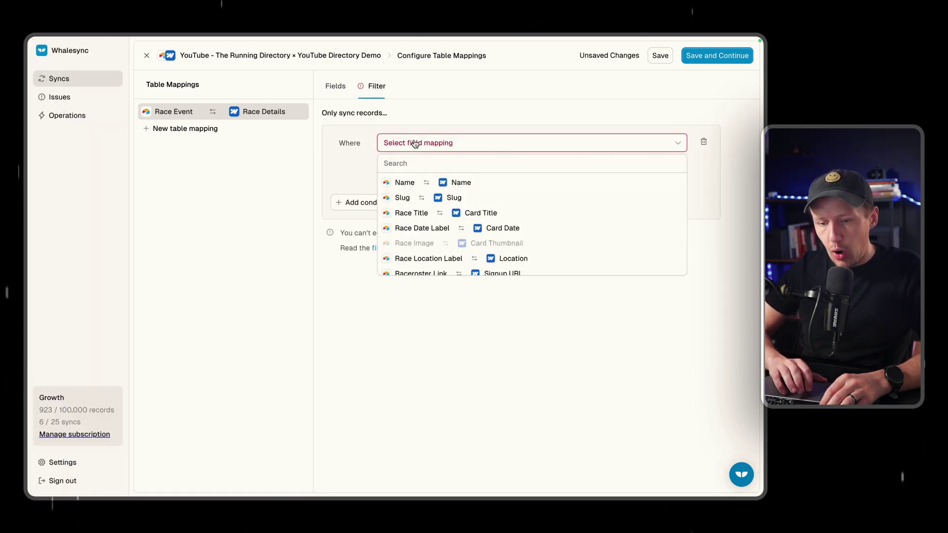
{"action": "scroll", "coordinate": [423, 235], "scroll_direction": "down", "scroll_amount": 2}
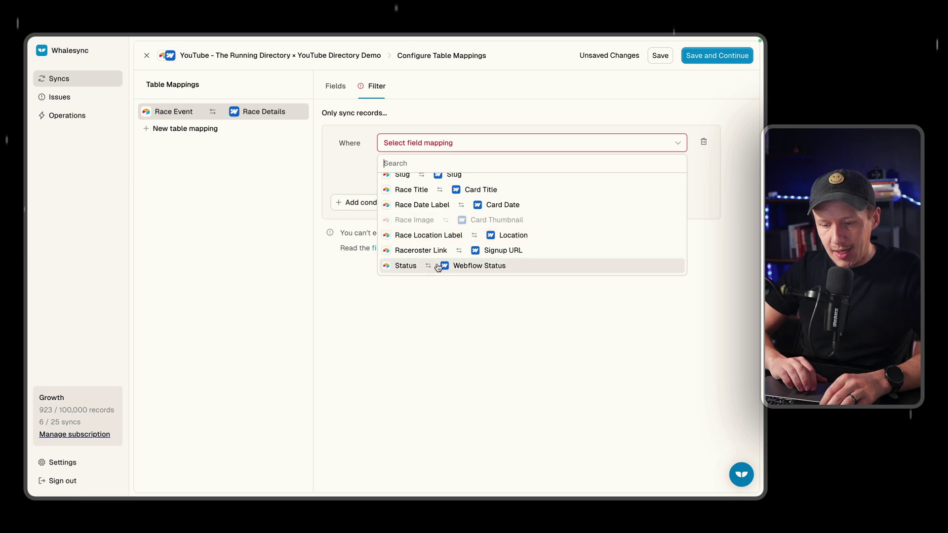
{"action": "left_click", "coordinate": [430, 264]}
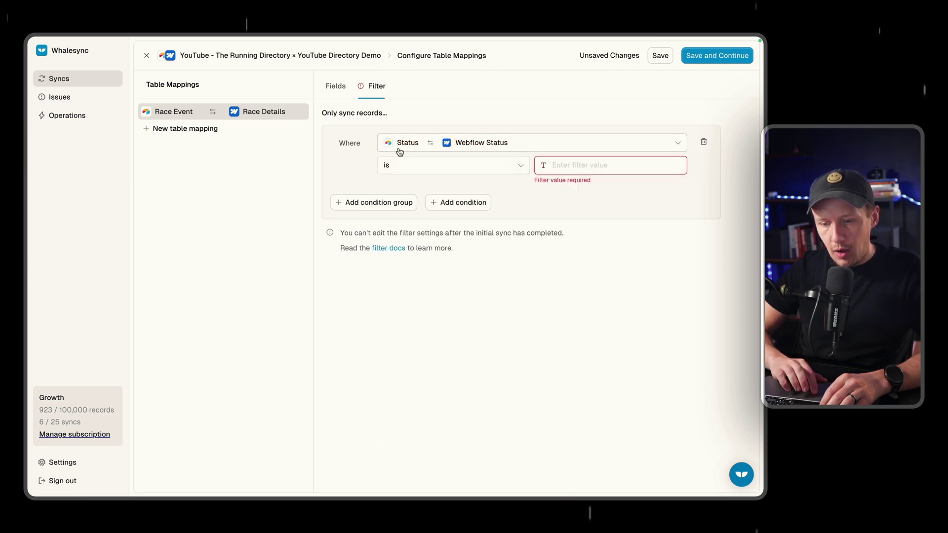
{"action": "left_click", "coordinate": [577, 165]}
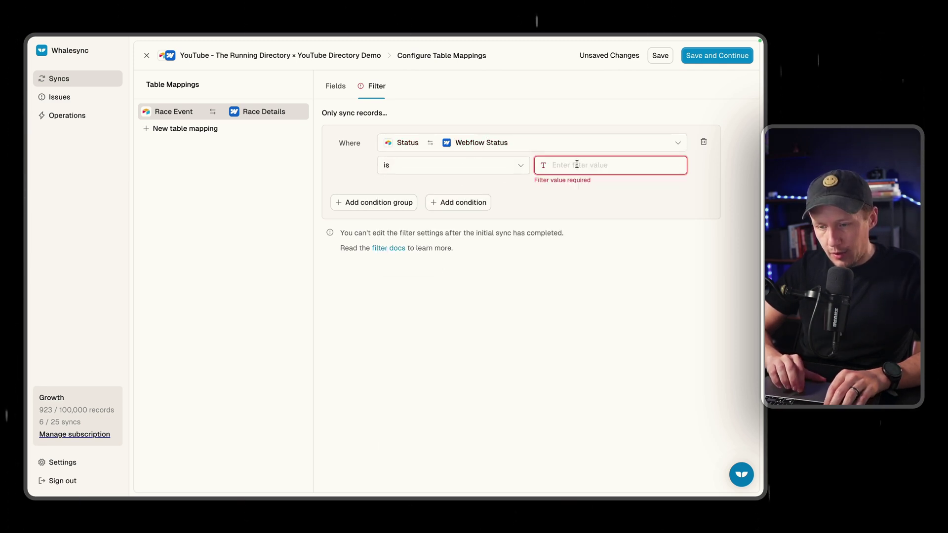
{"action": "type", "text": "Active"}
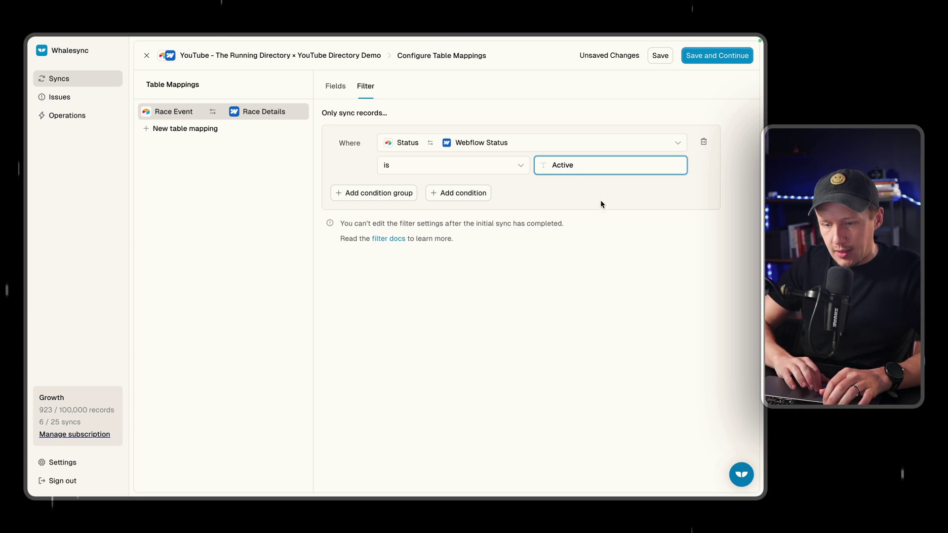
{"action": "left_click", "coordinate": [596, 195]}
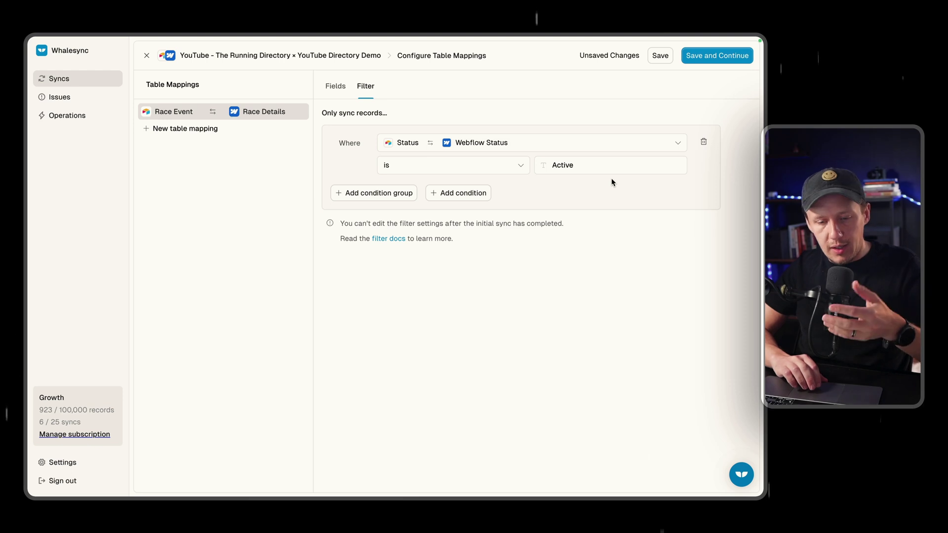
{"action": "left_click", "coordinate": [710, 62]}
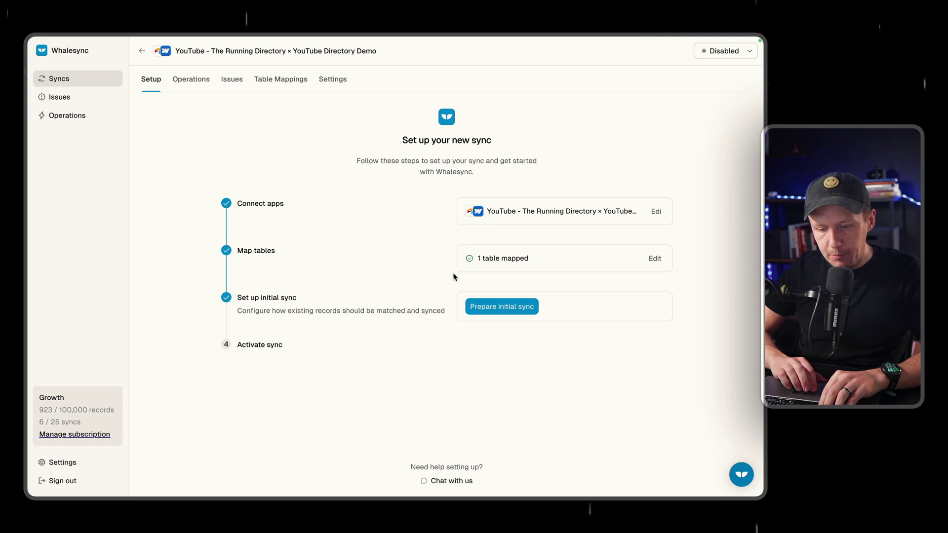
Prepare the initial sync by scanning the existing records and accepting the record matching and sync preview
{"action": "left_click", "coordinate": [503, 308]}
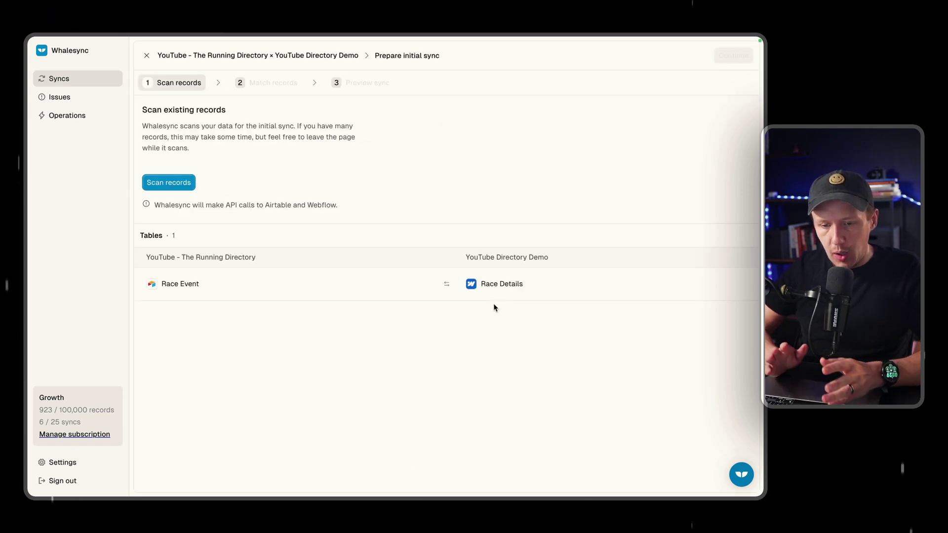
{"action": "left_click", "coordinate": [175, 183]}
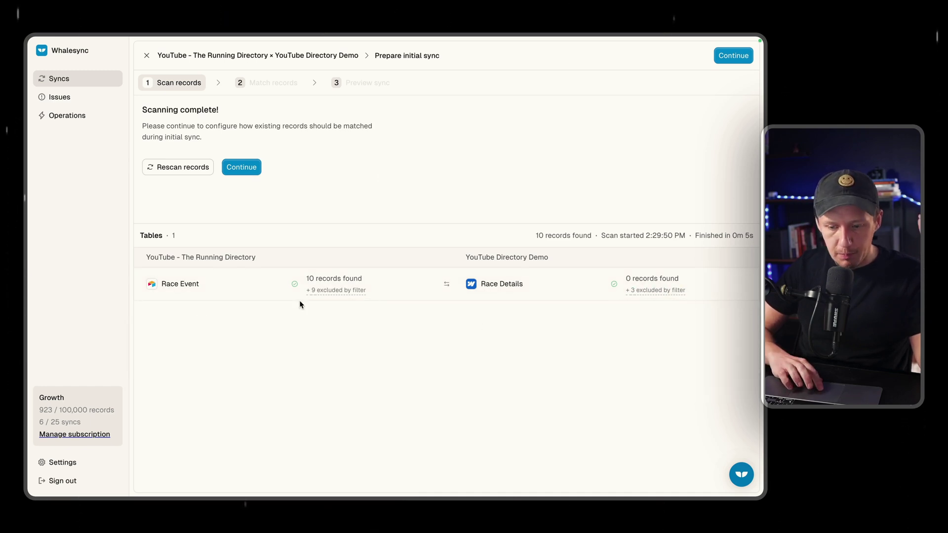
{"action": "mouse_move", "coordinate": [347, 286]}
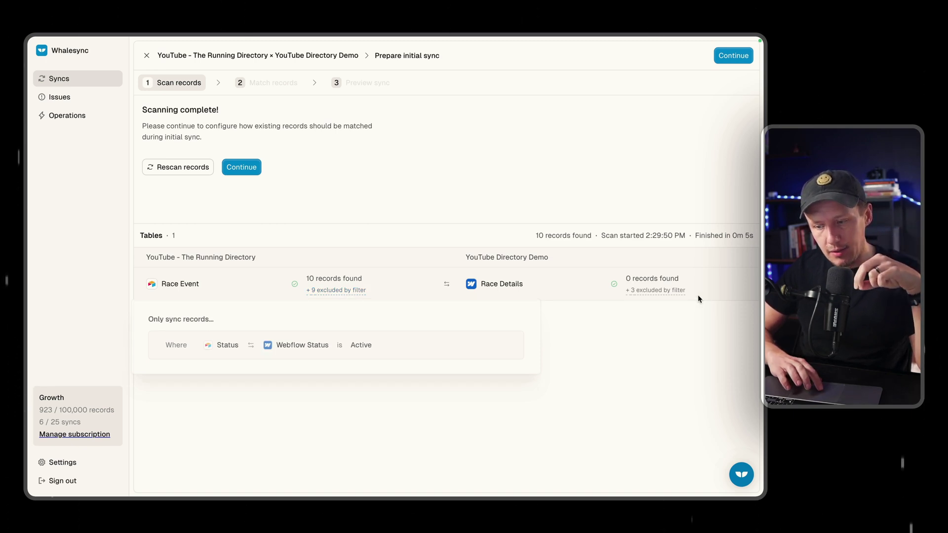
{"action": "mouse_move", "coordinate": [674, 296]}
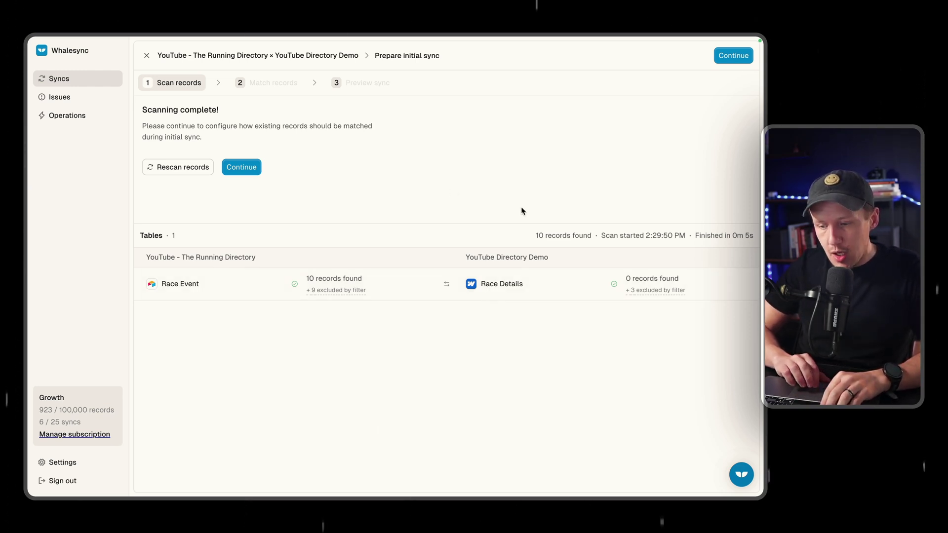
{"action": "left_click", "coordinate": [726, 58]}
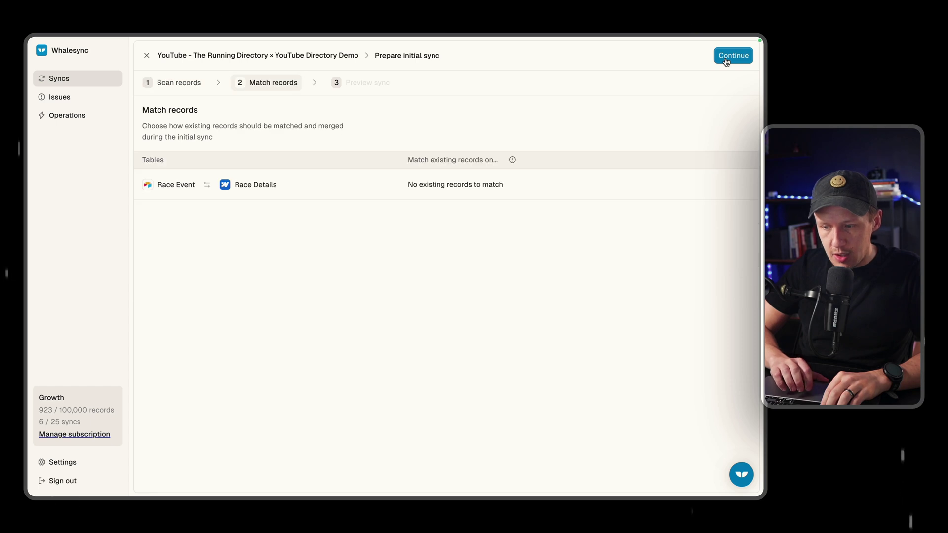
{"action": "left_click", "coordinate": [726, 58]}
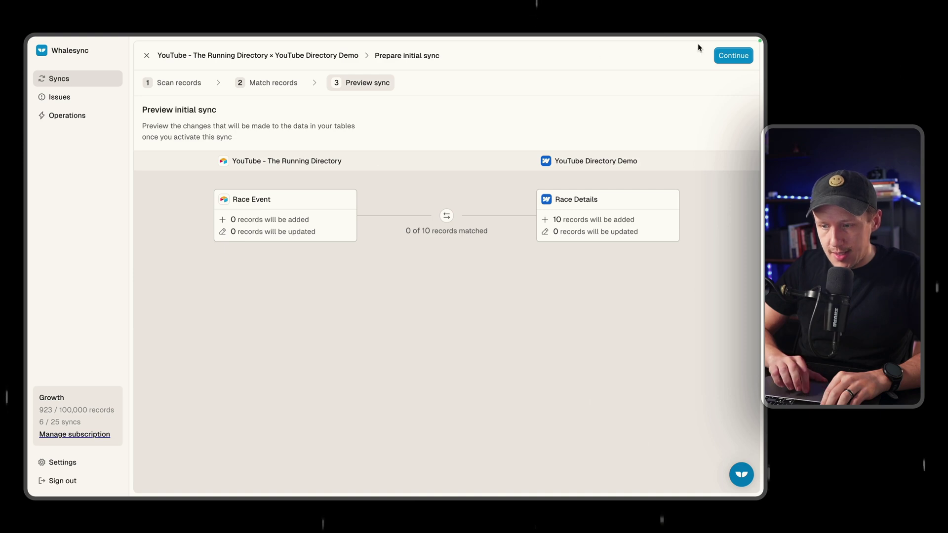
{"action": "left_click", "coordinate": [730, 55]}
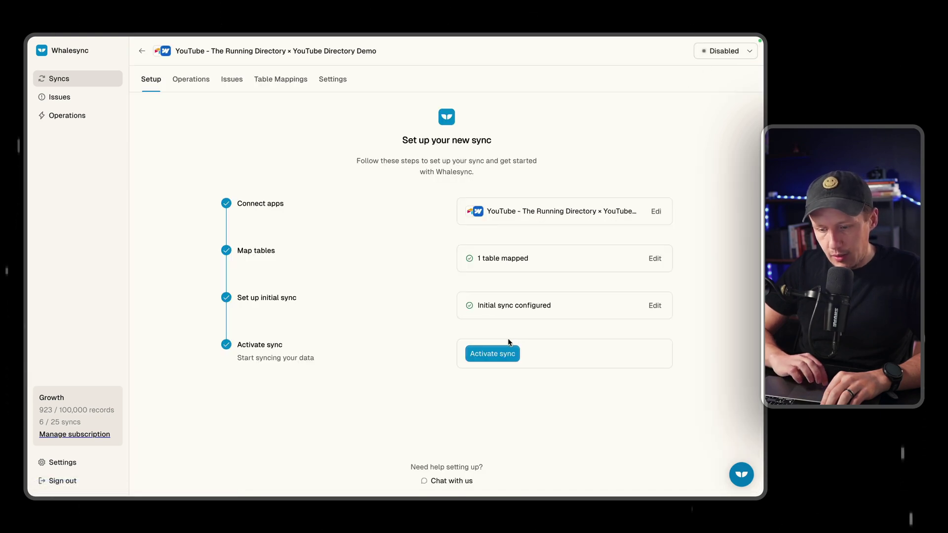
Activate the sync between the Running Directory base and YouTube Directory Demo, and check the issues list after the initial sync
{"action": "left_click", "coordinate": [488, 361]}
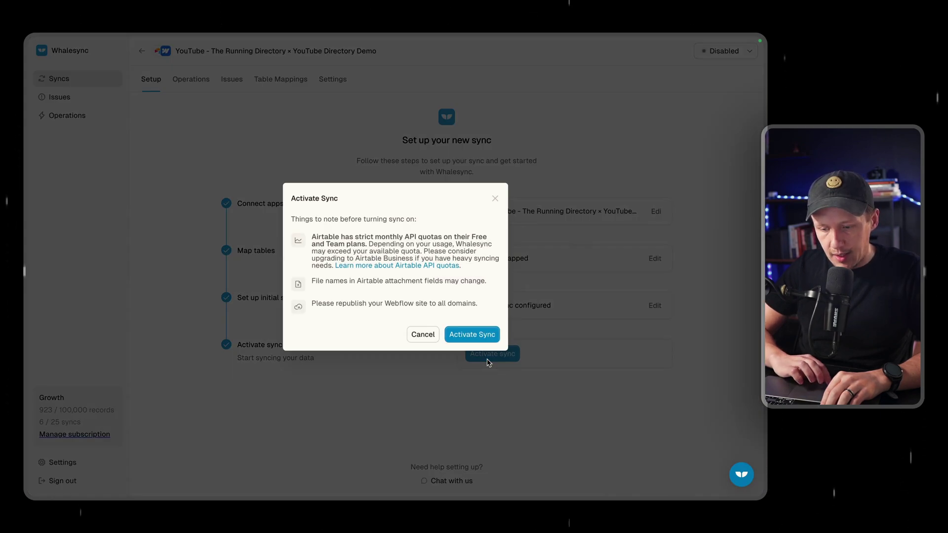
{"action": "left_click", "coordinate": [478, 336]}
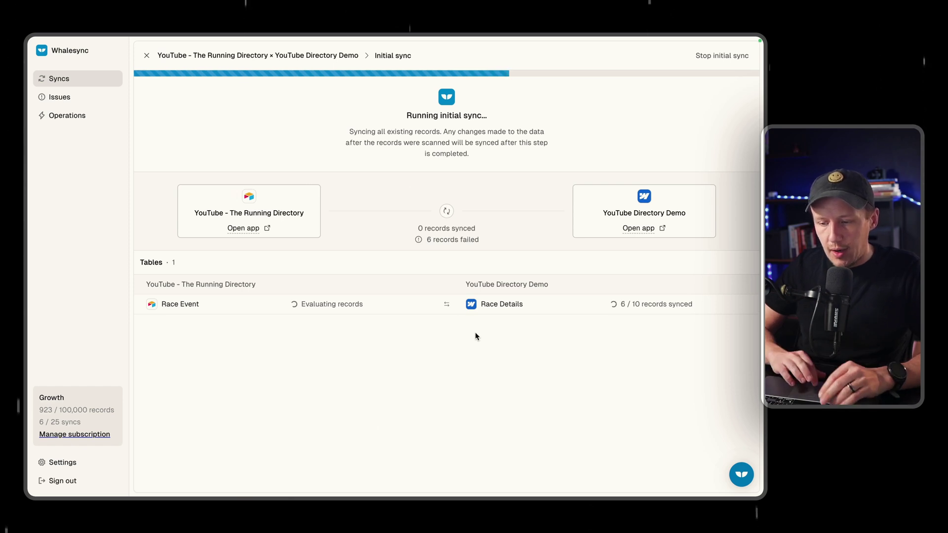
{"action": "mouse_move", "coordinate": [436, 240]}
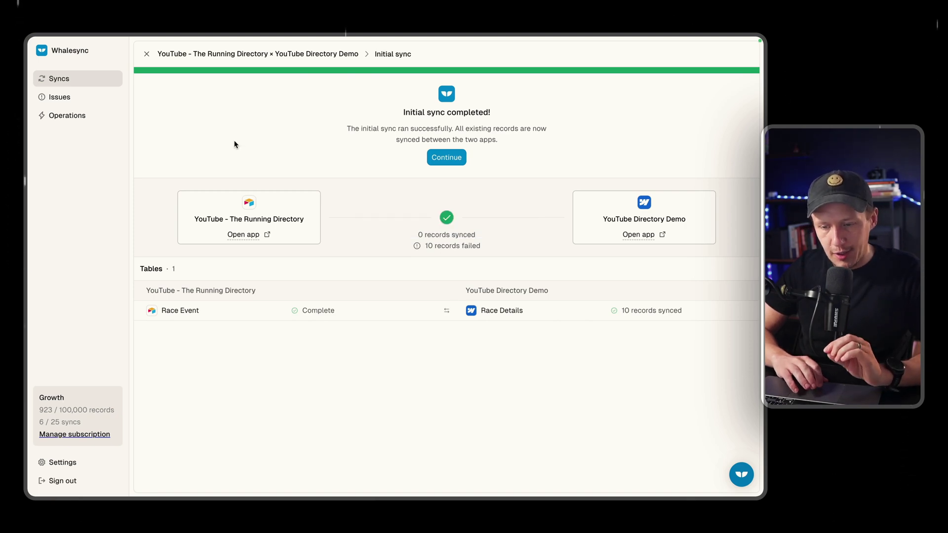
{"action": "left_click", "coordinate": [69, 98]}
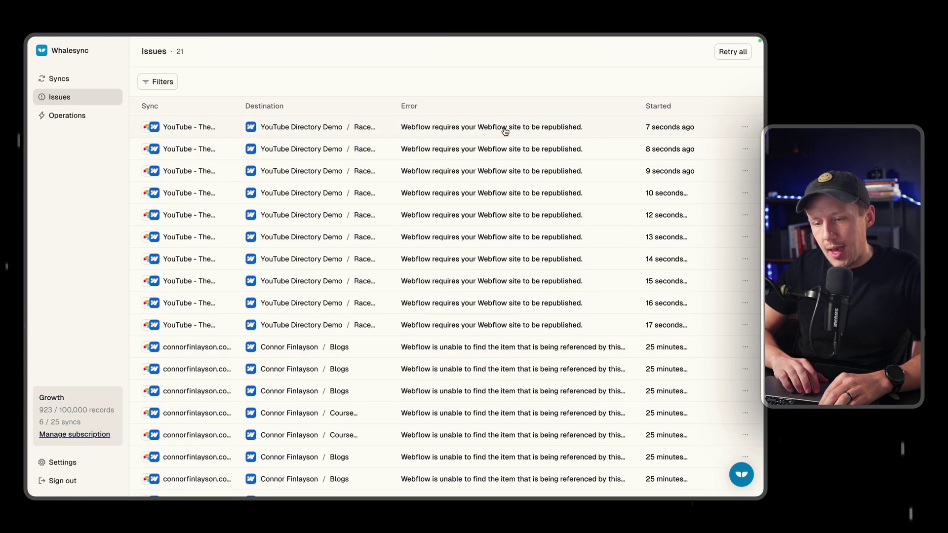
Switch to Webflow, save the Race Details collection settings, and publish the site to its staging domain
{"action": "mouse_move", "coordinate": [29, 172]}
{"action": "left_click", "coordinate": [61, 262]}
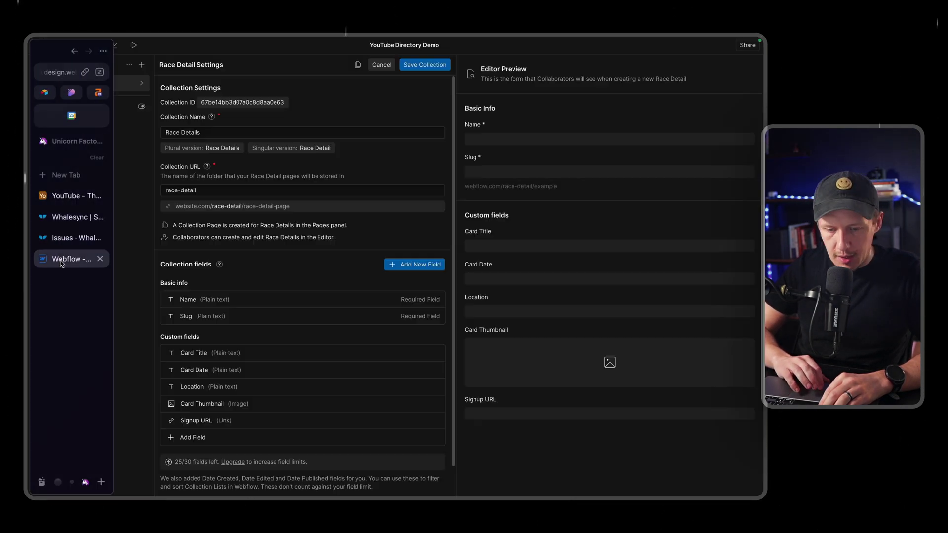
{"action": "left_click", "coordinate": [426, 65]}
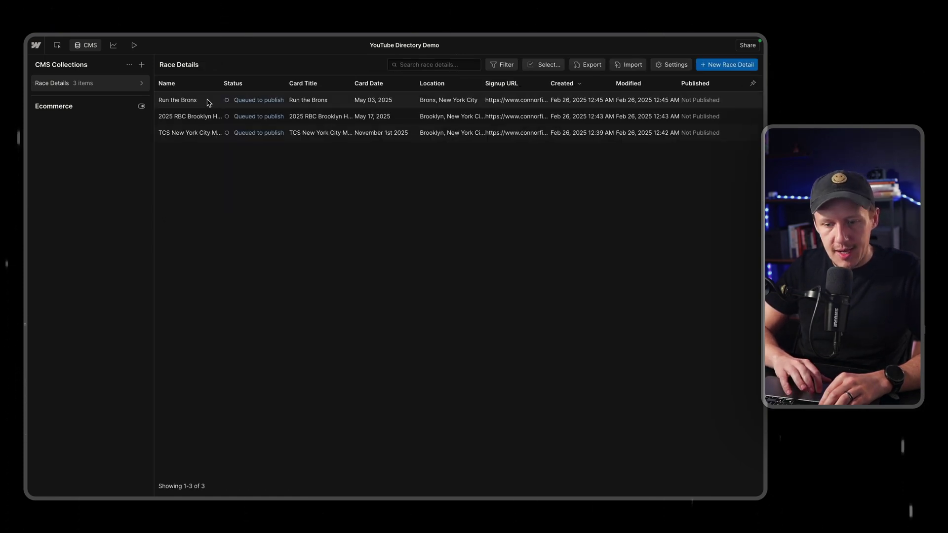
{"action": "left_click", "coordinate": [80, 47]}
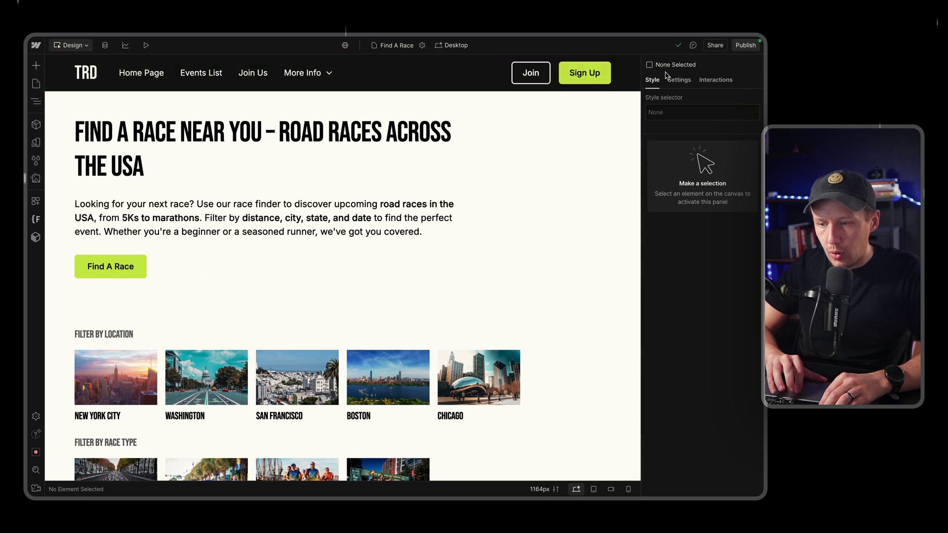
{"action": "left_click", "coordinate": [737, 45]}
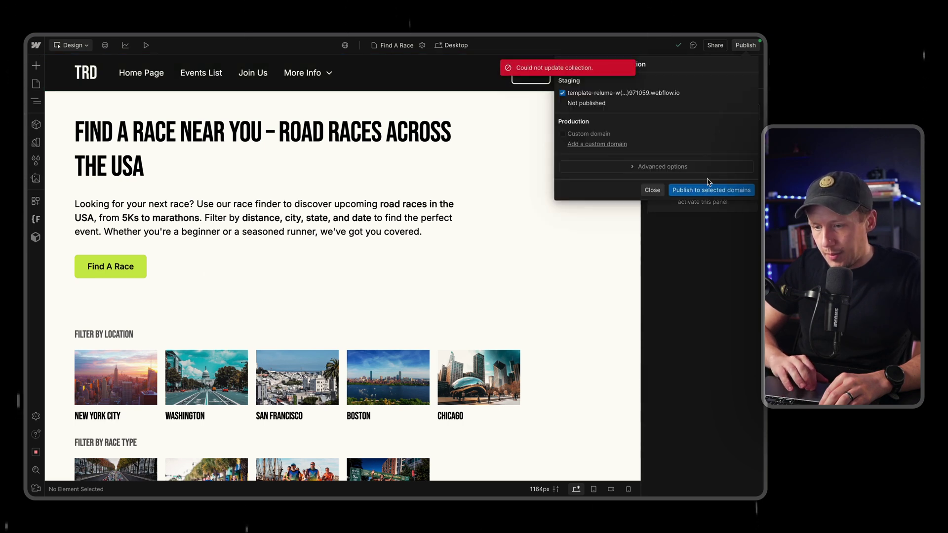
{"action": "left_click", "coordinate": [696, 191]}
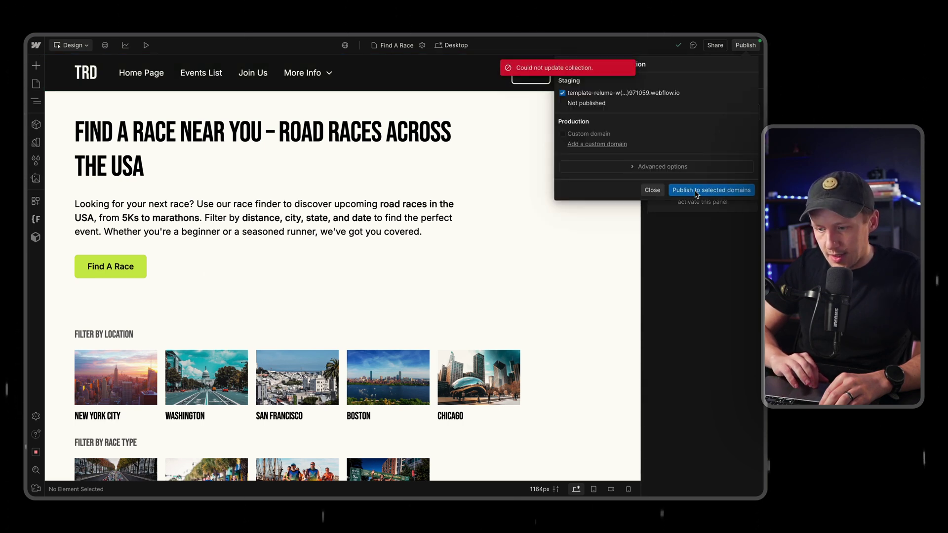
Switch back to Whalesync, retry all sync issues, and open the operations of the YouTube - The Running Directory sync
{"action": "mouse_move", "coordinate": [28, 214]}
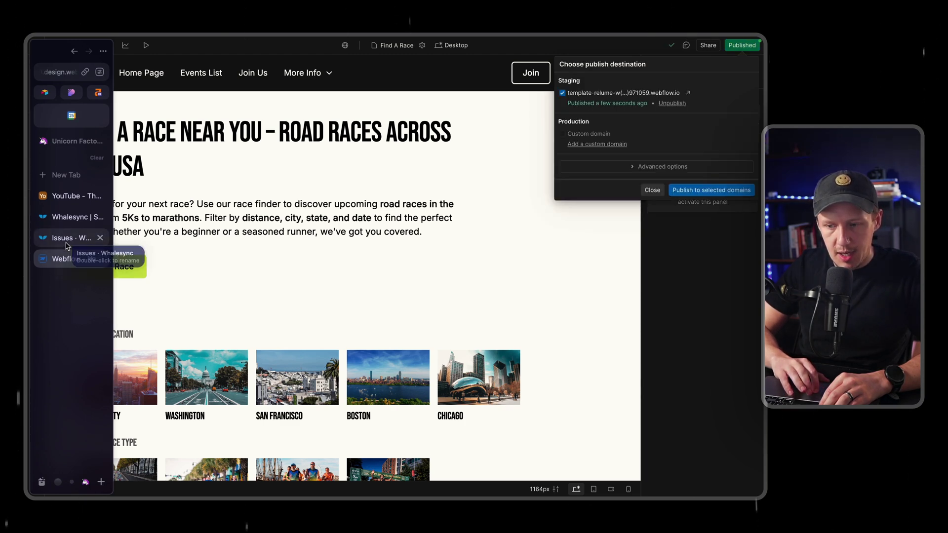
{"action": "left_click", "coordinate": [68, 239]}
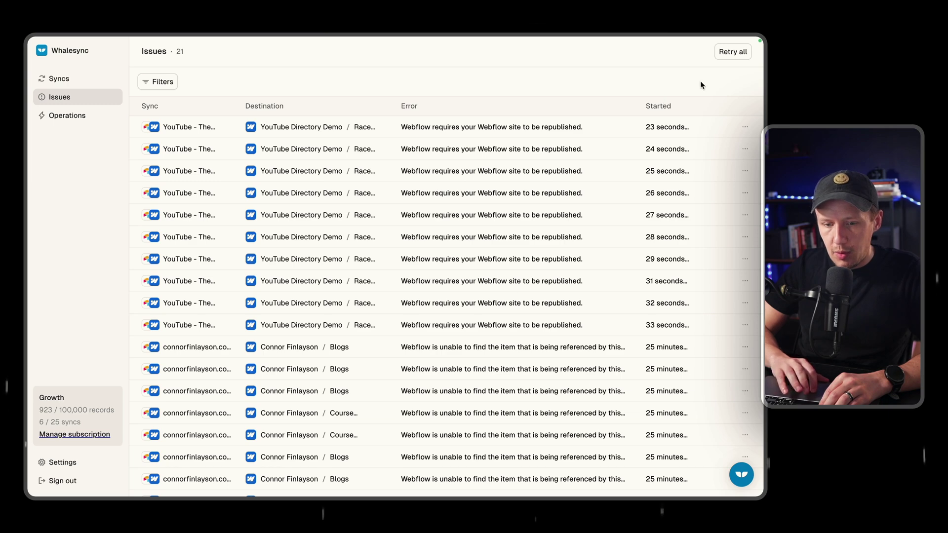
{"action": "left_click", "coordinate": [725, 51]}
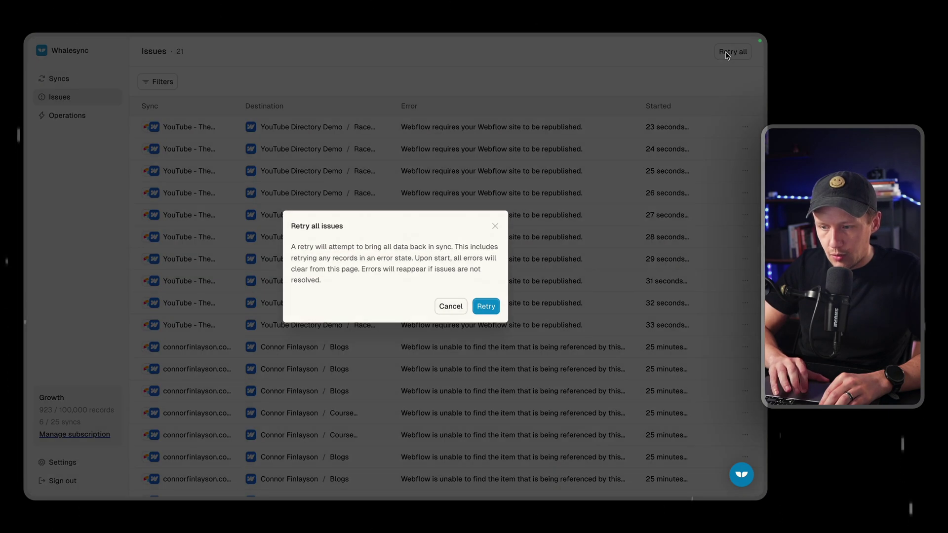
{"action": "left_click", "coordinate": [485, 310]}
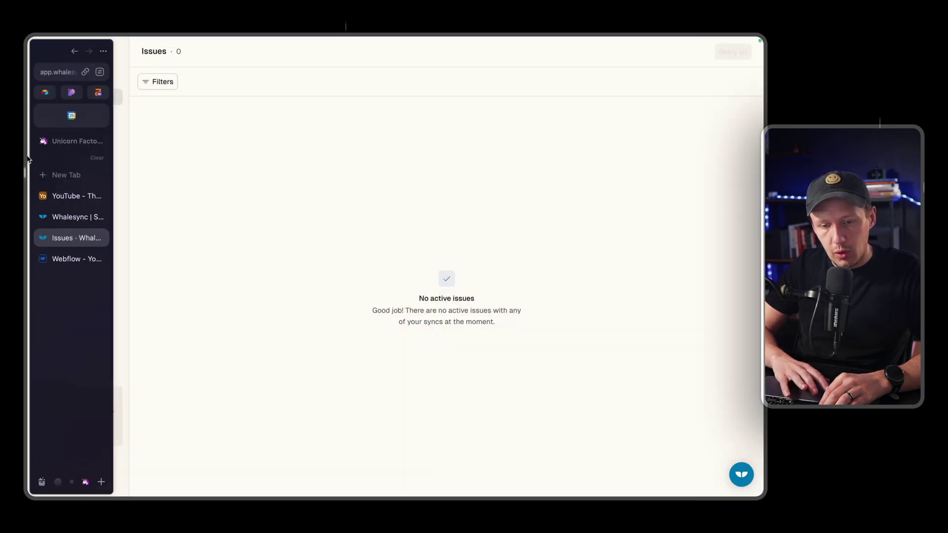
{"action": "left_click", "coordinate": [75, 82]}
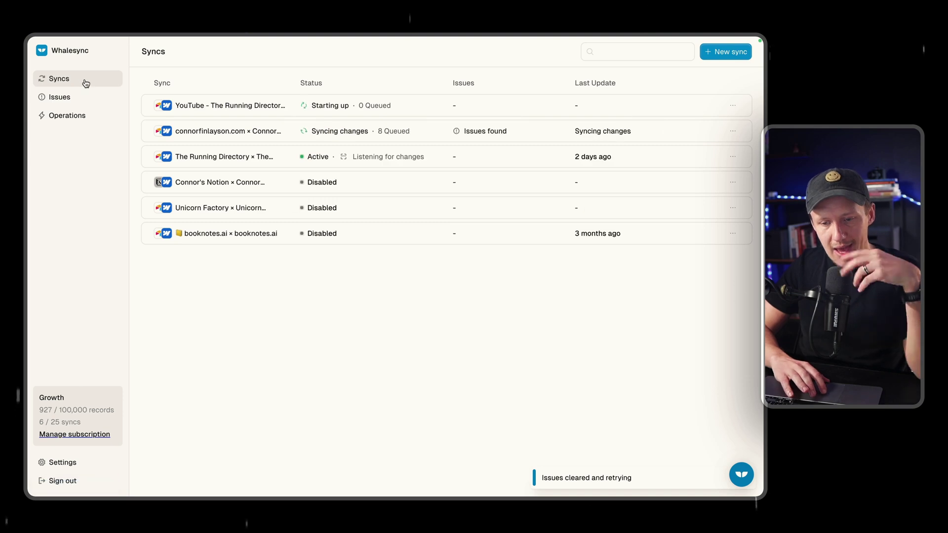
{"action": "left_click", "coordinate": [355, 113]}
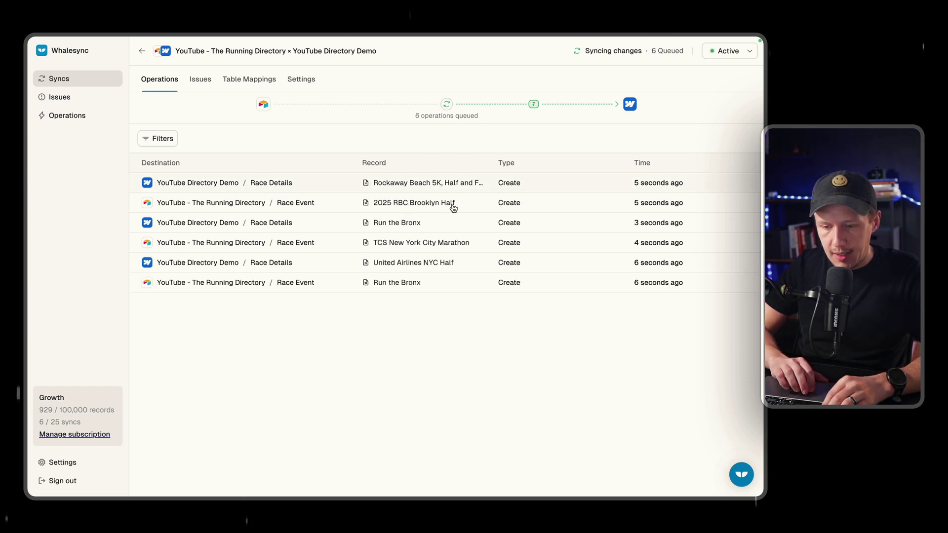
Switch to Webflow, review the synced items in the Race Details collection, and open the Find A Race page in preview
{"action": "mouse_move", "coordinate": [28, 282]}
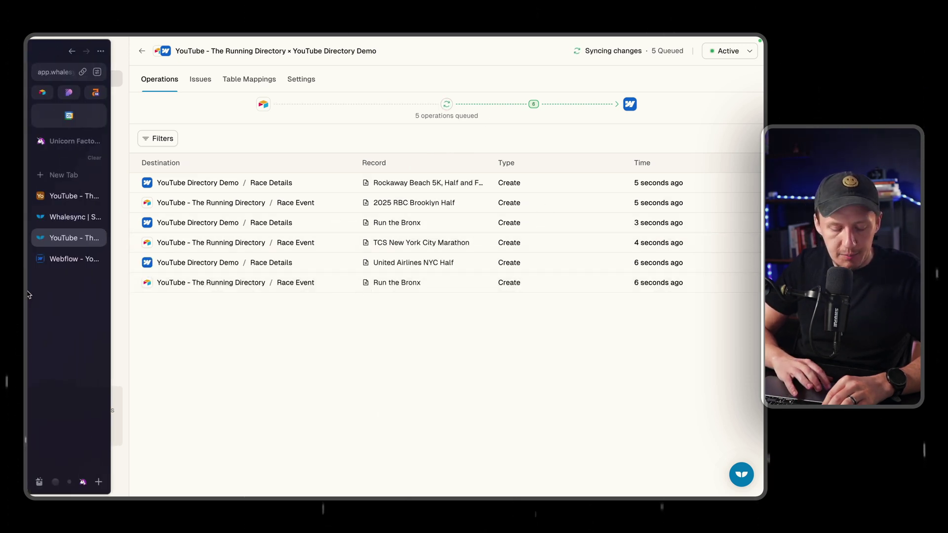
{"action": "left_click", "coordinate": [74, 259]}
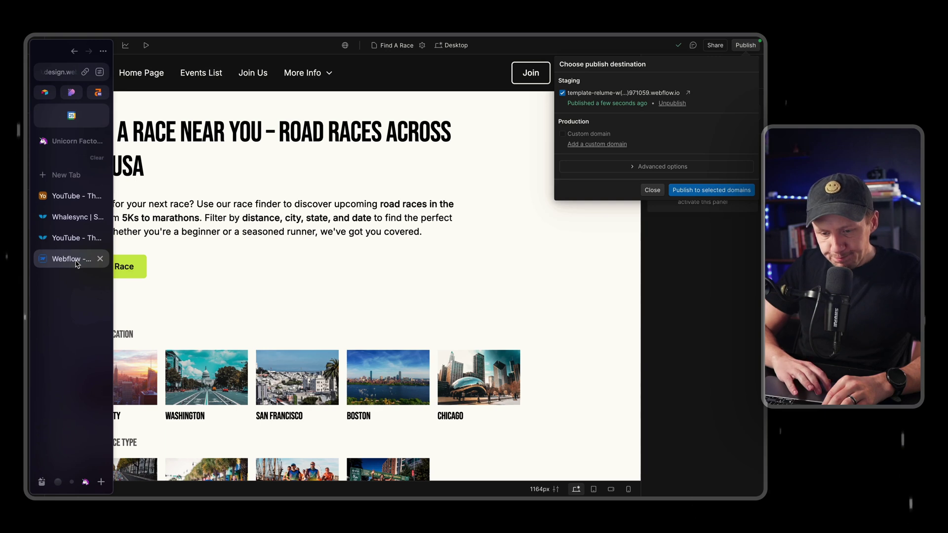
{"action": "left_click", "coordinate": [360, 241]}
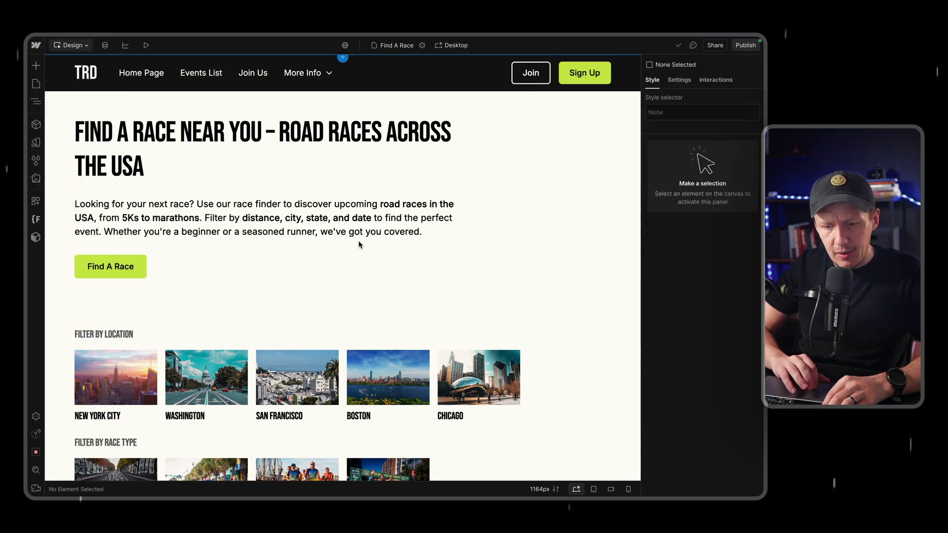
{"action": "left_click", "coordinate": [105, 45]}
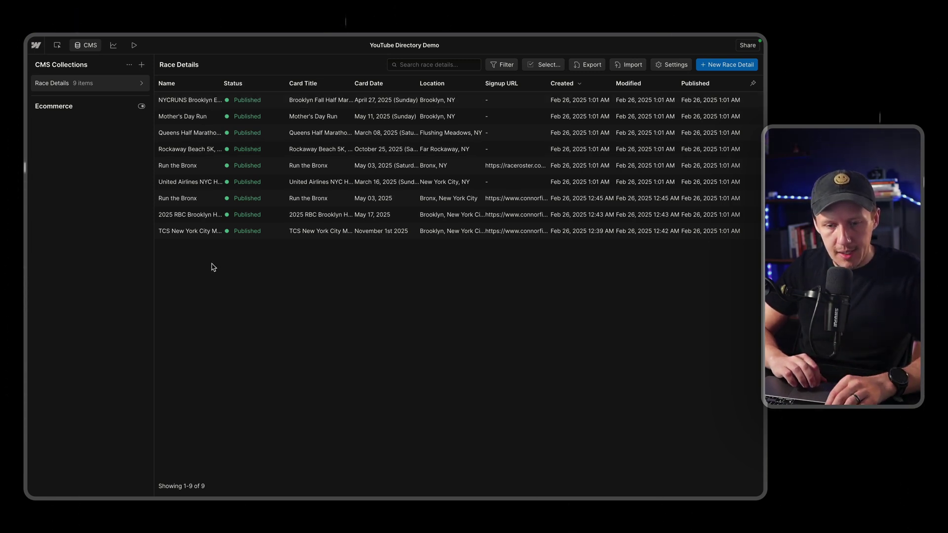
{"action": "left_click", "coordinate": [134, 46]}
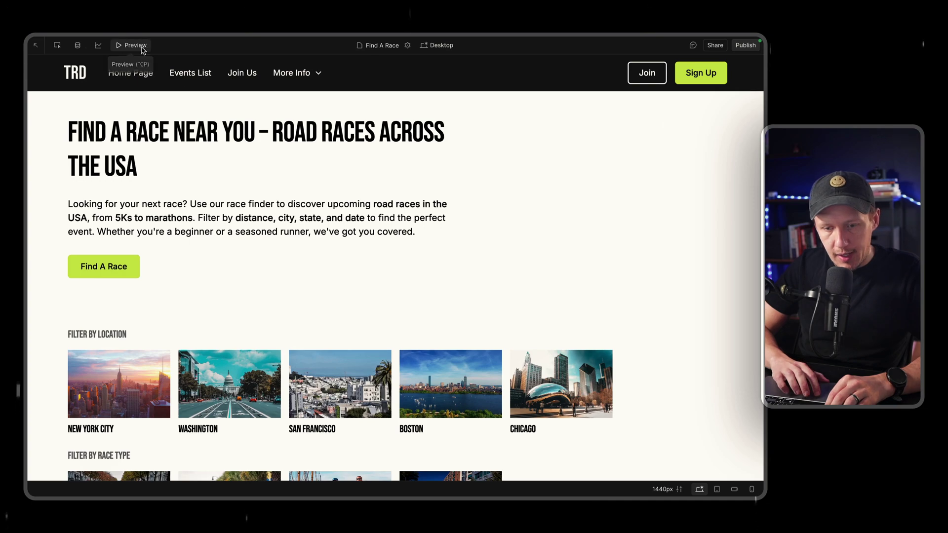
Check the race list on the Find A Race page in preview, then return to design view and inspect the event4_list collection list
{"action": "scroll", "coordinate": [265, 302], "scroll_direction": "down", "scroll_amount": 3}
{"action": "scroll", "coordinate": [265, 305], "scroll_direction": "down", "scroll_amount": 10}
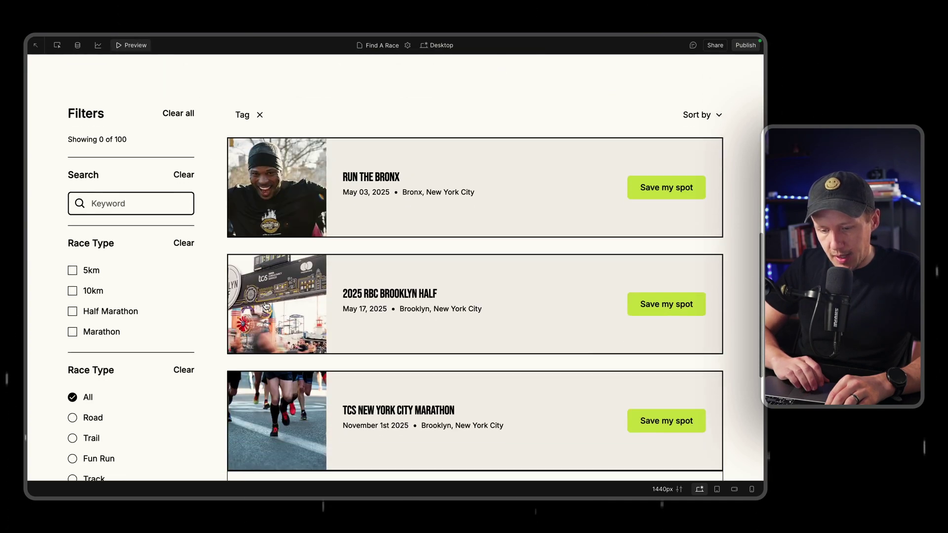
{"action": "scroll", "coordinate": [266, 305], "scroll_direction": "up", "scroll_amount": 4}
{"action": "key", "text": "super+shift+p"}
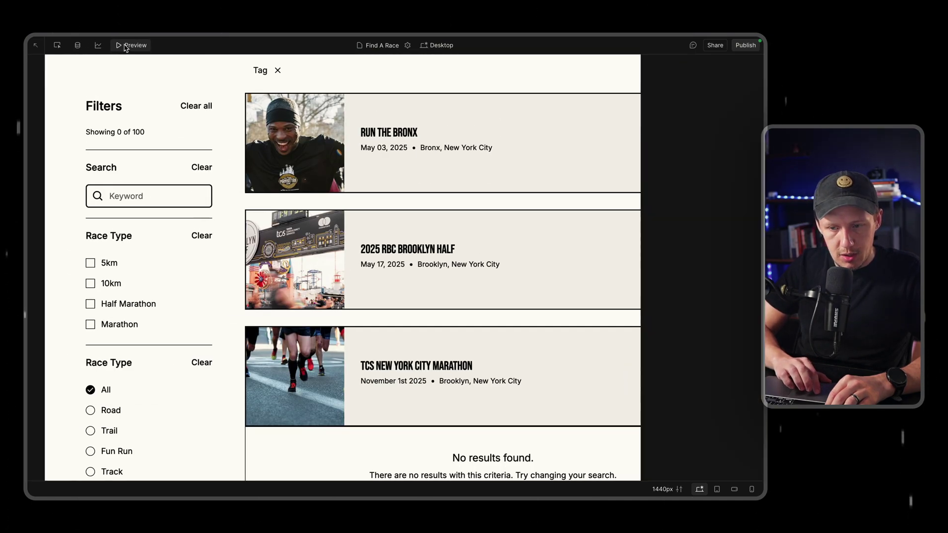
{"action": "left_click", "coordinate": [483, 409]}
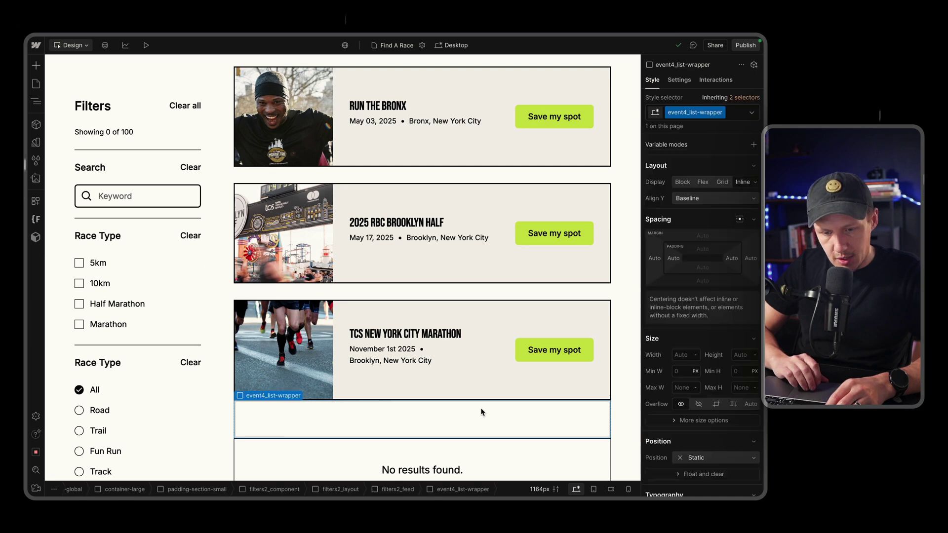
{"action": "scroll", "coordinate": [482, 410], "scroll_direction": "up", "scroll_amount": 6}
{"action": "scroll", "coordinate": [479, 393], "scroll_direction": "down", "scroll_amount": 1}
{"action": "scroll", "coordinate": [479, 394], "scroll_direction": "down", "scroll_amount": 2}
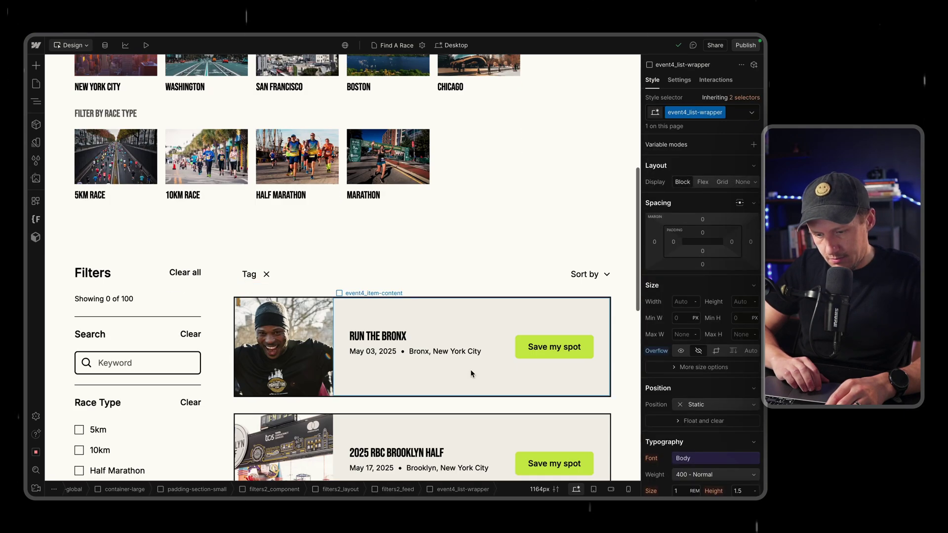
{"action": "left_click", "coordinate": [473, 409]}
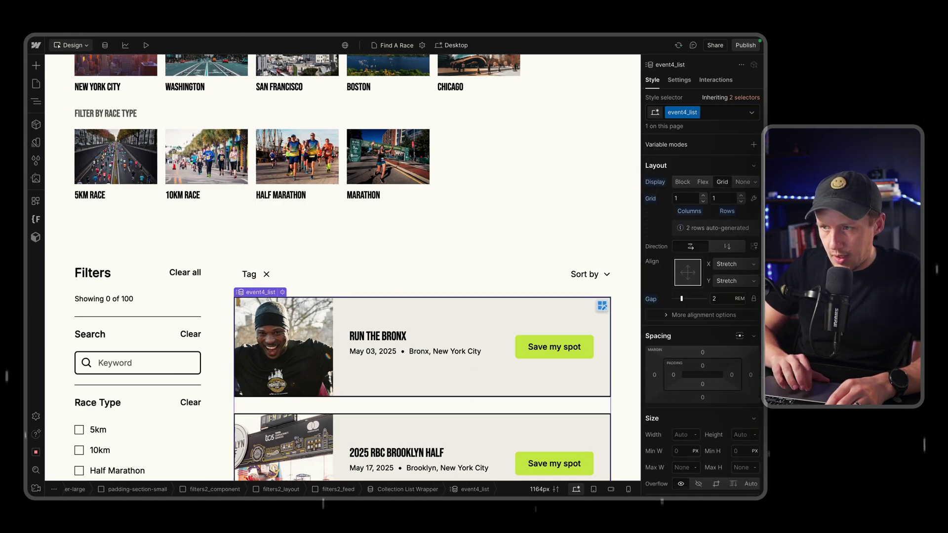
Deselect the list and look through all synced race entries on the Find A Race canvas
{"action": "key", "text": "Escape"}
{"action": "scroll", "coordinate": [339, 265], "scroll_direction": "down", "scroll_amount": 4}
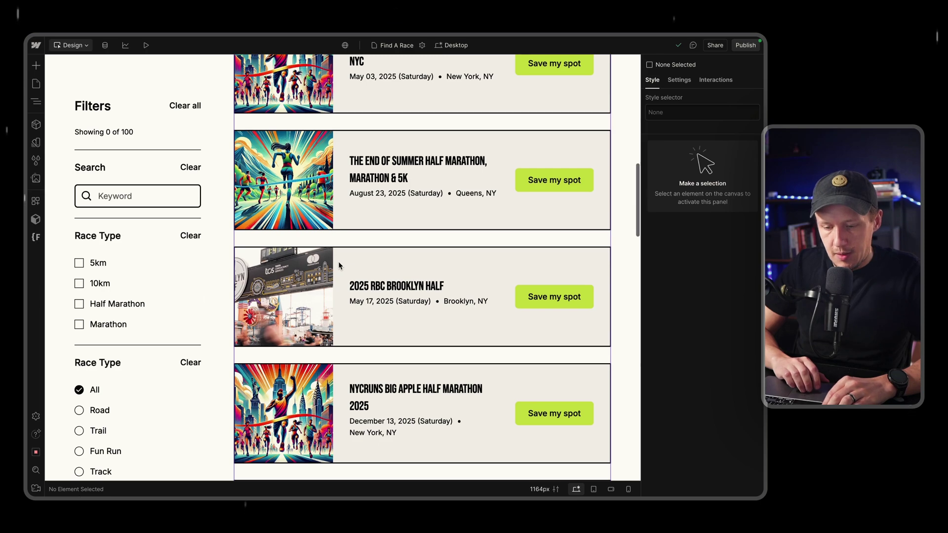
{"action": "scroll", "coordinate": [339, 264], "scroll_direction": "down", "scroll_amount": 2}
{"action": "scroll", "coordinate": [339, 265], "scroll_direction": "down", "scroll_amount": 8}
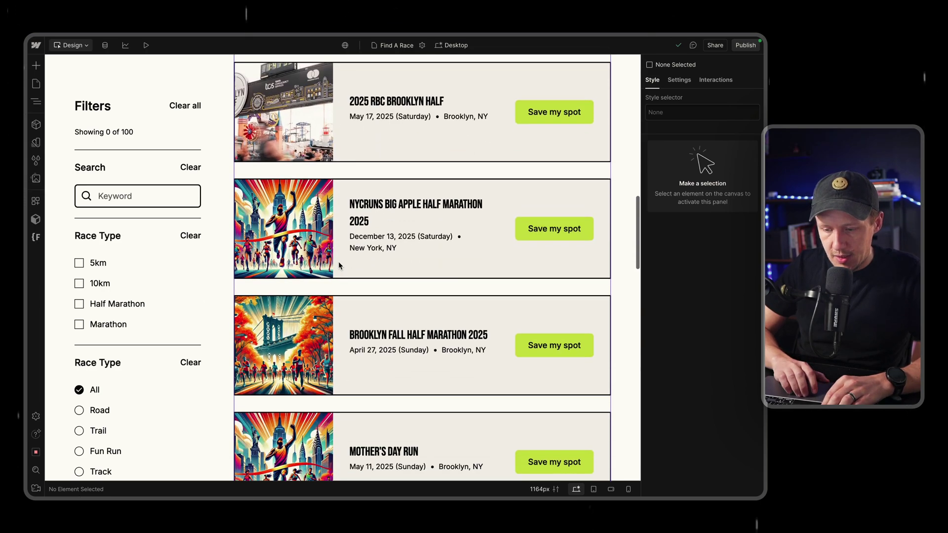
{"action": "scroll", "coordinate": [339, 266], "scroll_direction": "down", "scroll_amount": 2}
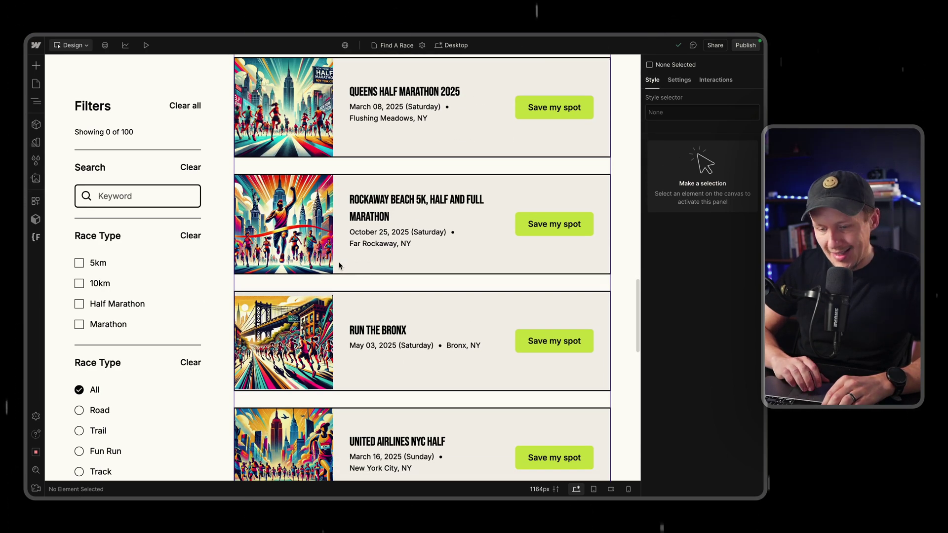
{"action": "scroll", "coordinate": [339, 266], "scroll_direction": "down", "scroll_amount": 6}
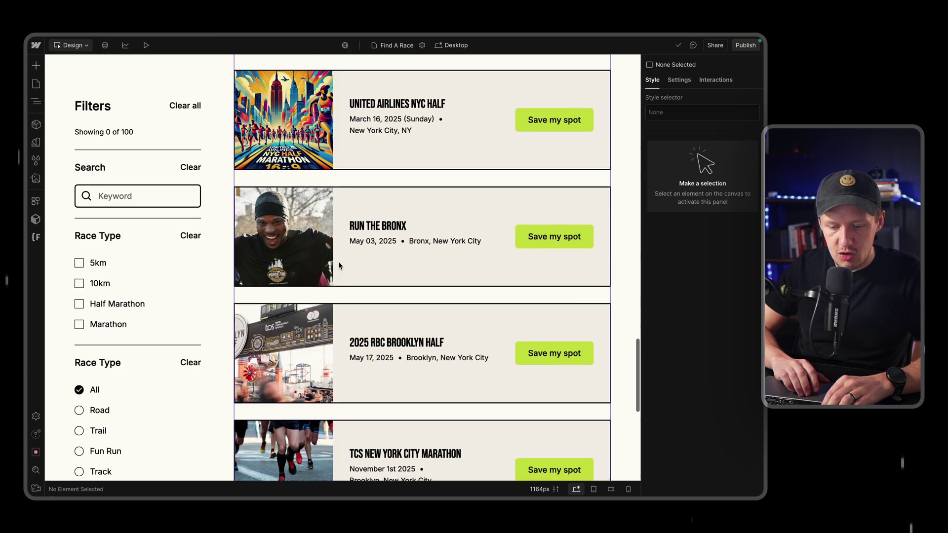
{"action": "scroll", "coordinate": [339, 266], "scroll_direction": "up", "scroll_amount": 15}
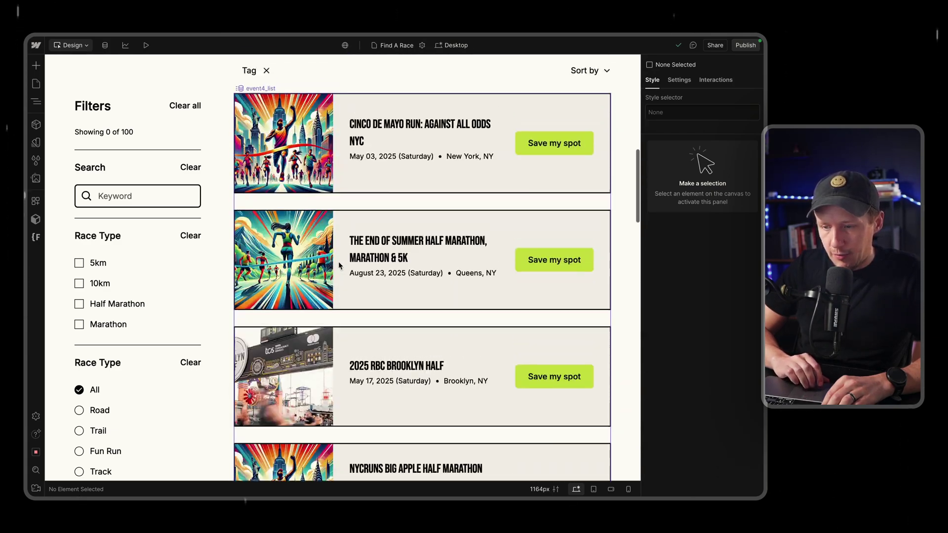
{"action": "scroll", "coordinate": [338, 264], "scroll_direction": "up", "scroll_amount": 12}
{"action": "scroll", "coordinate": [339, 217], "scroll_direction": "down", "scroll_amount": 10}
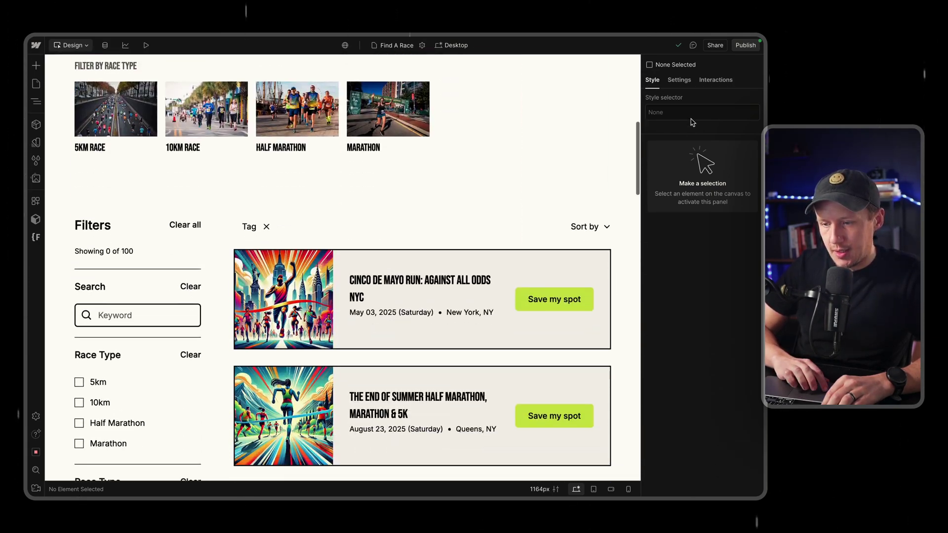
Publish the site to its staging domain and open the published Find A Race page at the race list
{"action": "left_click", "coordinate": [746, 44]}
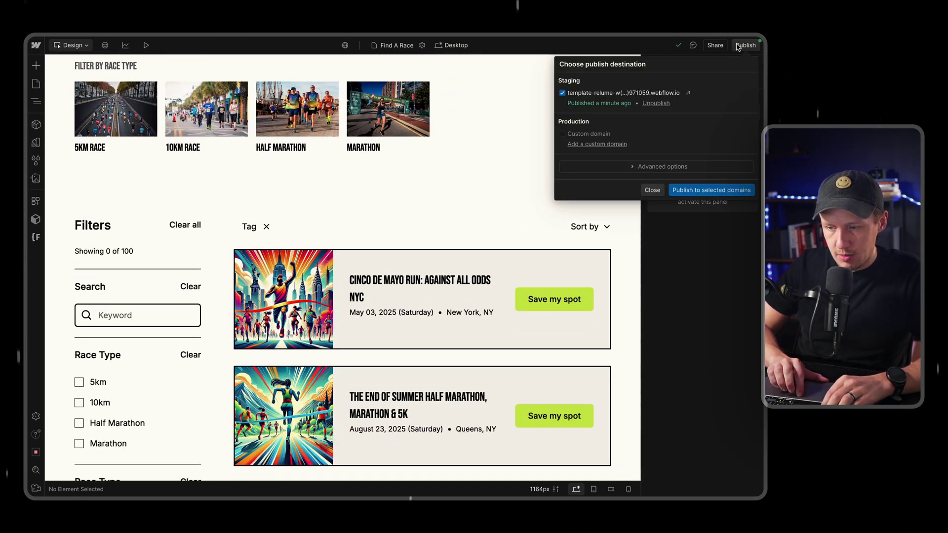
{"action": "left_click", "coordinate": [702, 191]}
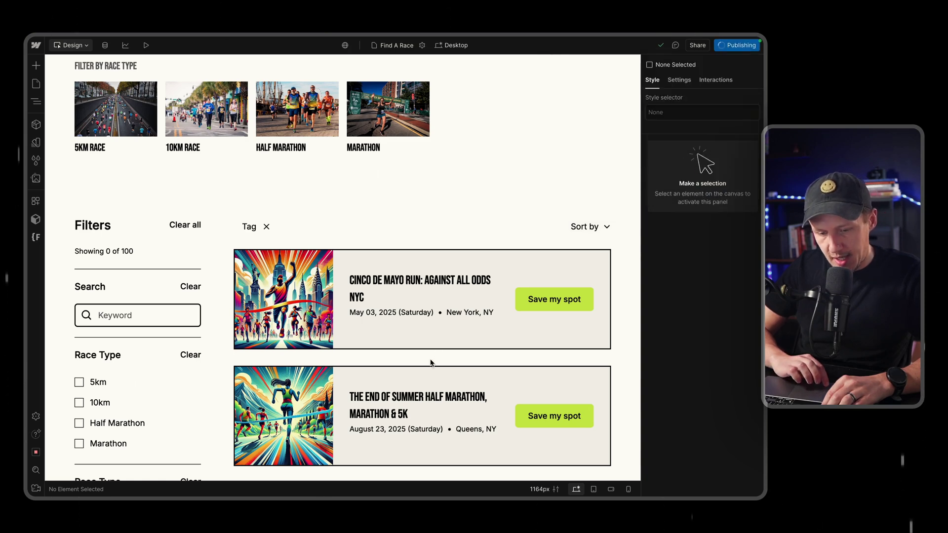
{"action": "left_click", "coordinate": [730, 49]}
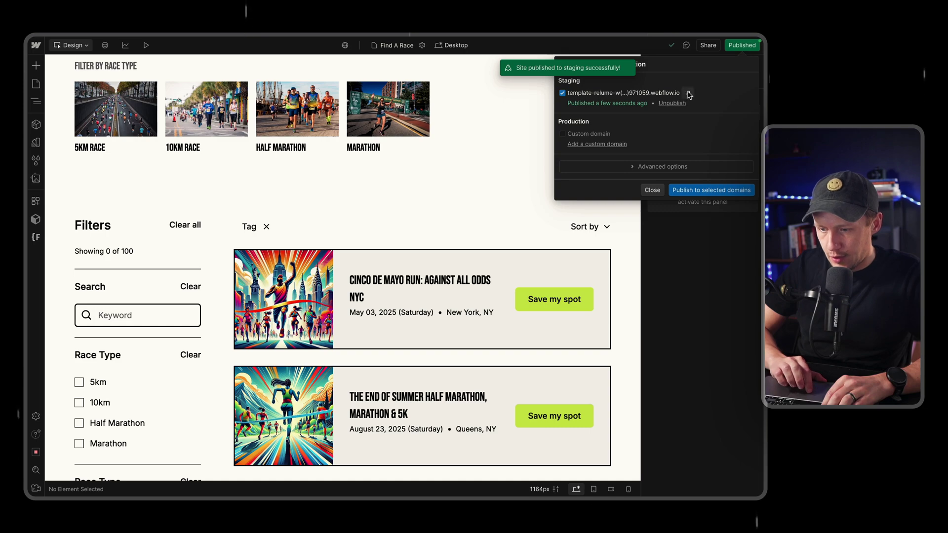
{"action": "left_click", "coordinate": [688, 93]}
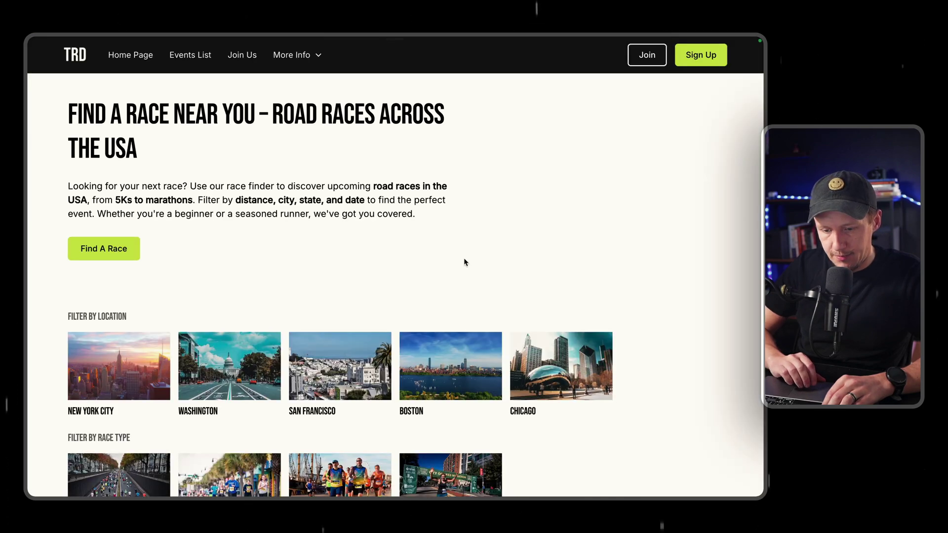
{"action": "scroll", "coordinate": [464, 258], "scroll_direction": "down", "scroll_amount": 10}
{"action": "scroll", "coordinate": [463, 258], "scroll_direction": "down", "scroll_amount": 3}
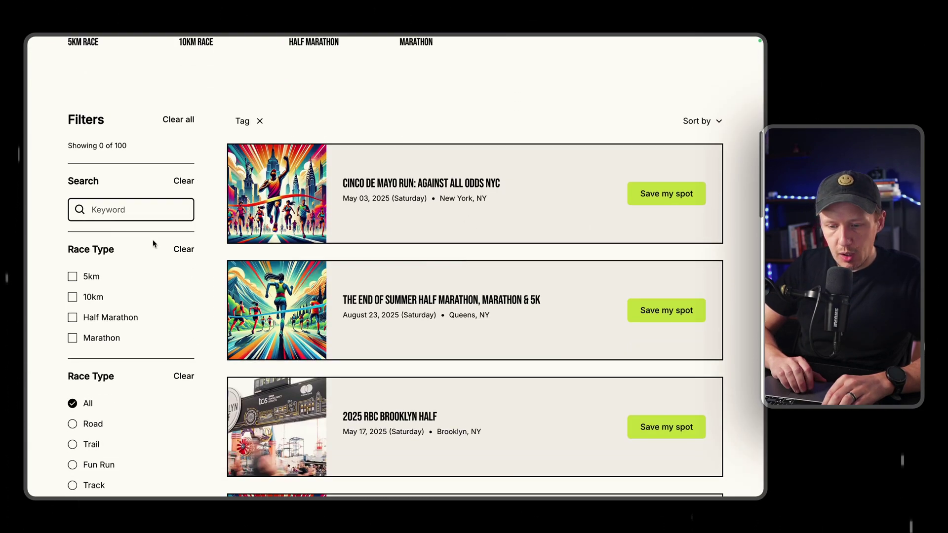
Switch to Airtable and rename The End Of Summer race record to "The End Of Winter Half Marathon, Marathon & 5K"
{"action": "mouse_move", "coordinate": [30, 257]}
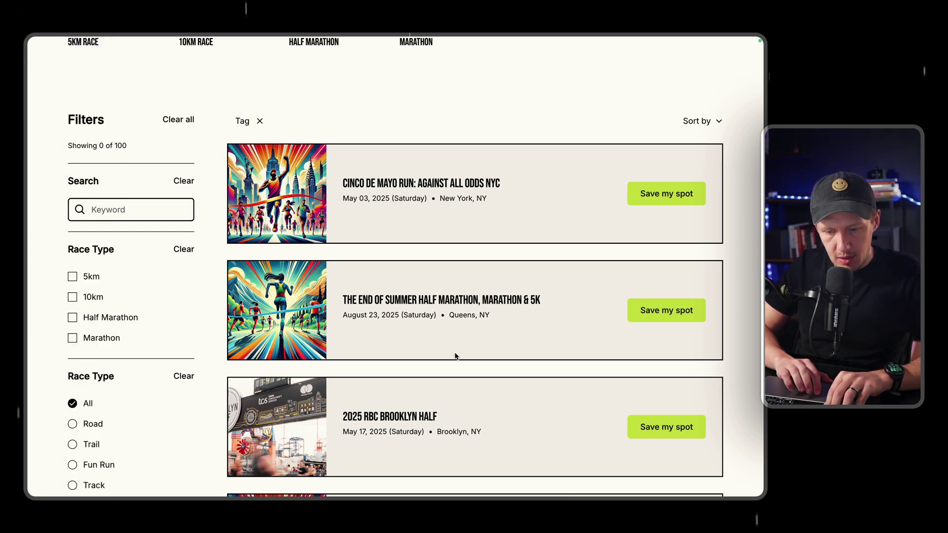
{"action": "mouse_move", "coordinate": [27, 295]}
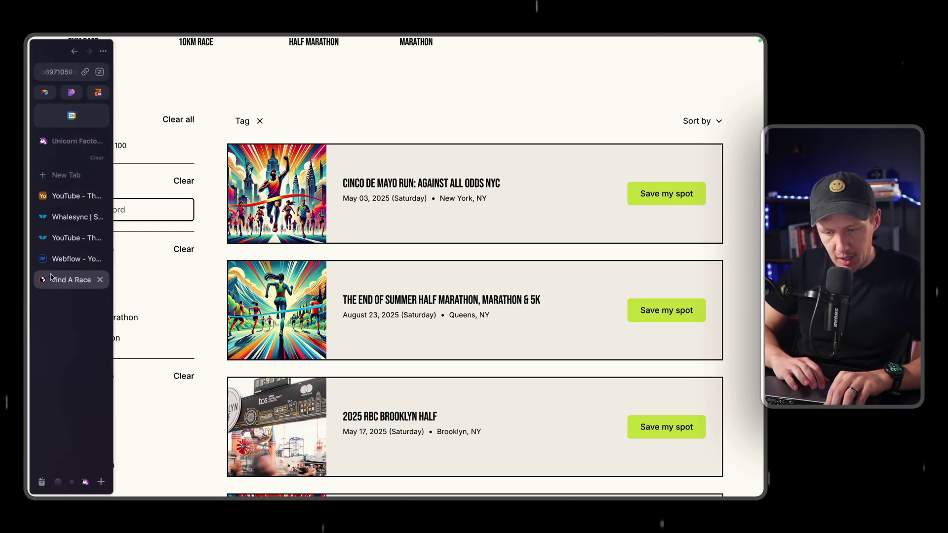
{"action": "left_click", "coordinate": [73, 201]}
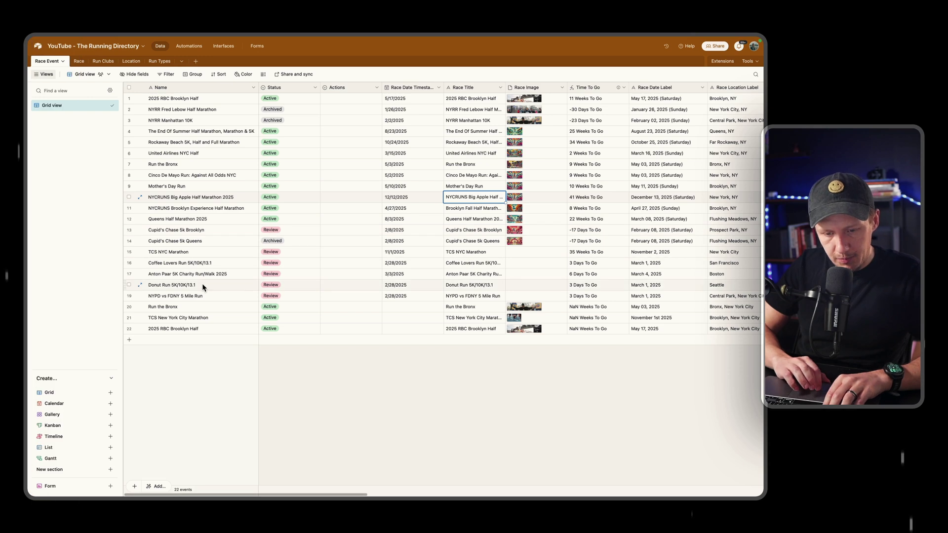
{"action": "left_click", "coordinate": [188, 131]}
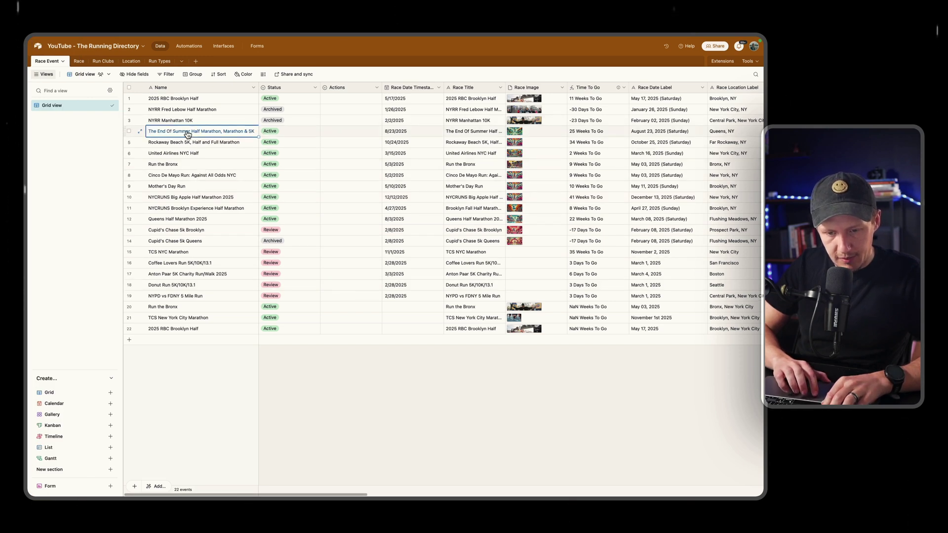
{"action": "key", "text": "space"}
{"action": "double_click", "coordinate": [285, 113]}
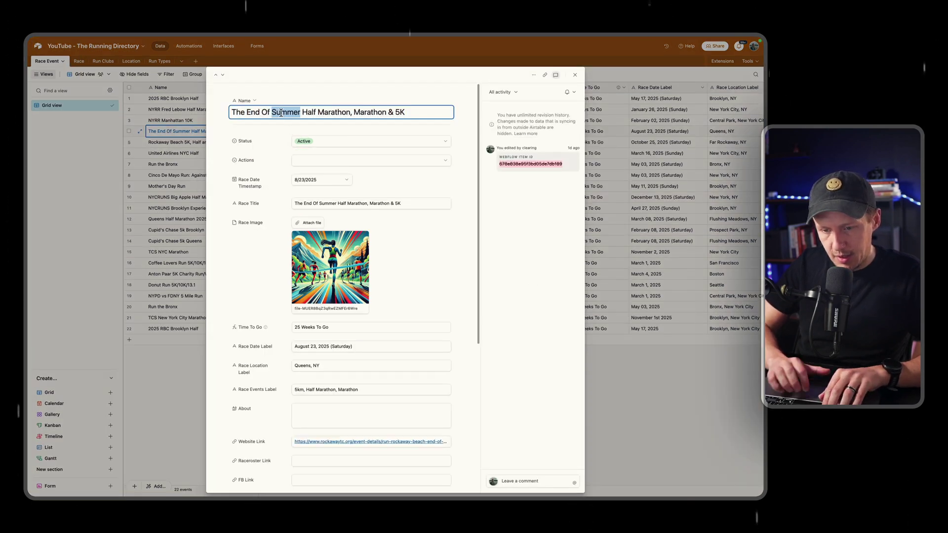
{"action": "type", "text": "Winter"}
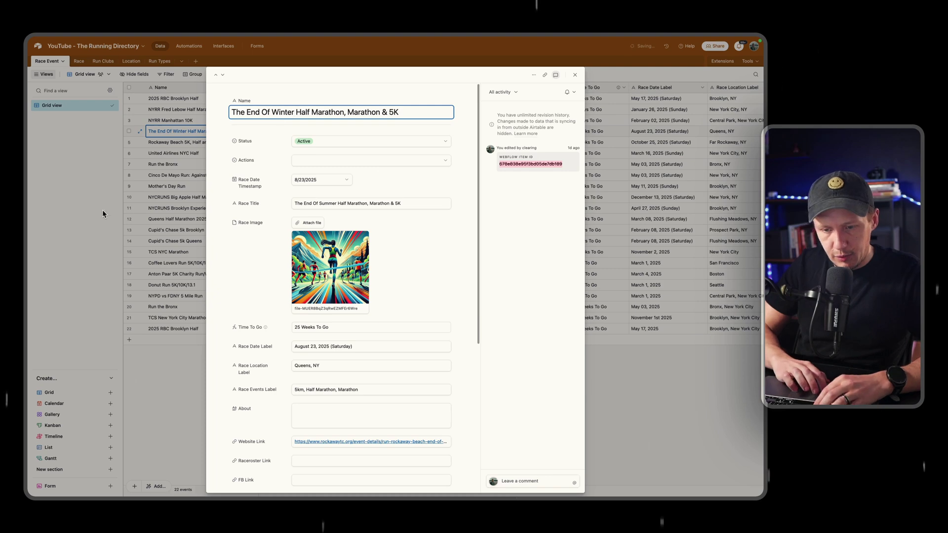
{"action": "key", "text": "Escape"}
Switch to Whalesync and check the sync's operations for the renamed race's update
{"action": "mouse_move", "coordinate": [38, 219]}
{"action": "left_click", "coordinate": [73, 239]}
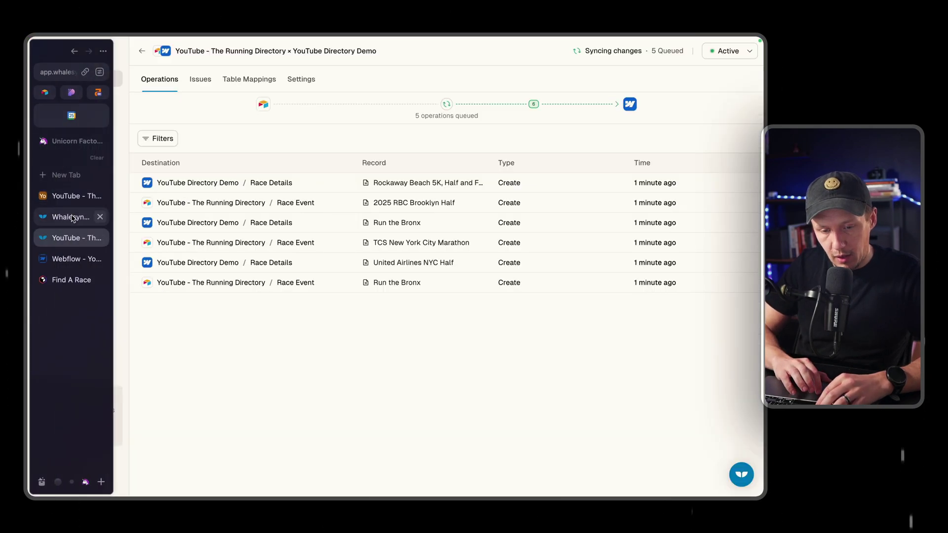
{"action": "left_click", "coordinate": [72, 217]}
{"action": "left_click", "coordinate": [73, 238]}
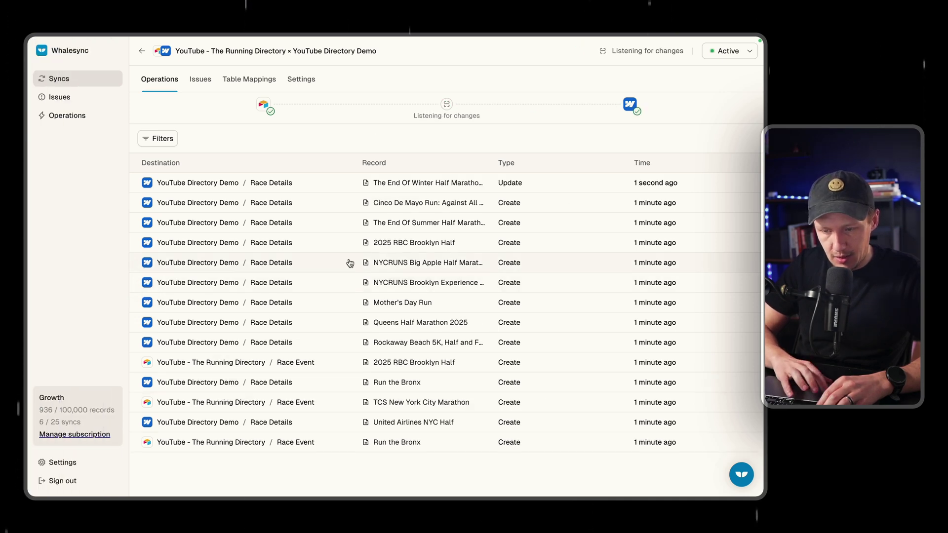
Switch to the published Find A Race page and check the renamed race's title in the list
{"action": "left_click", "coordinate": [77, 284]}
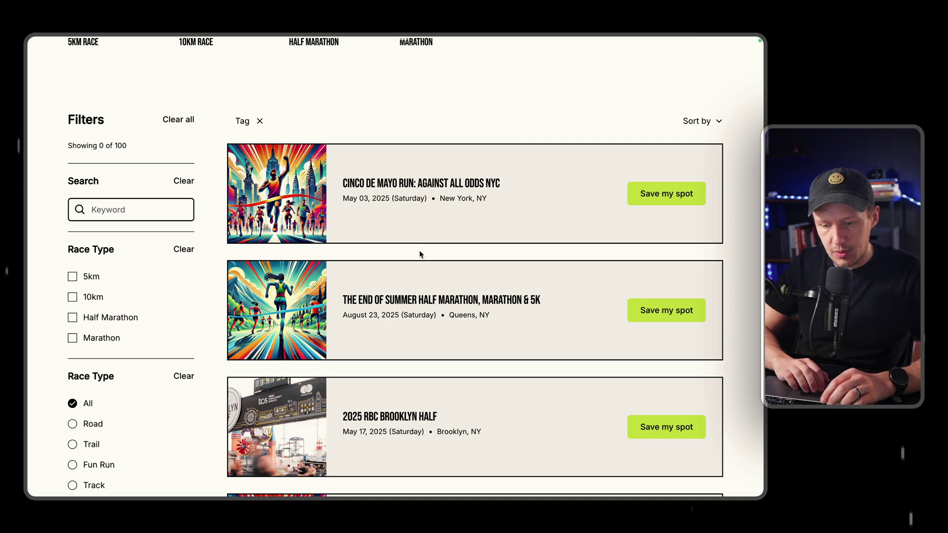
{"action": "scroll", "coordinate": [419, 251], "scroll_direction": "up", "scroll_amount": 1}
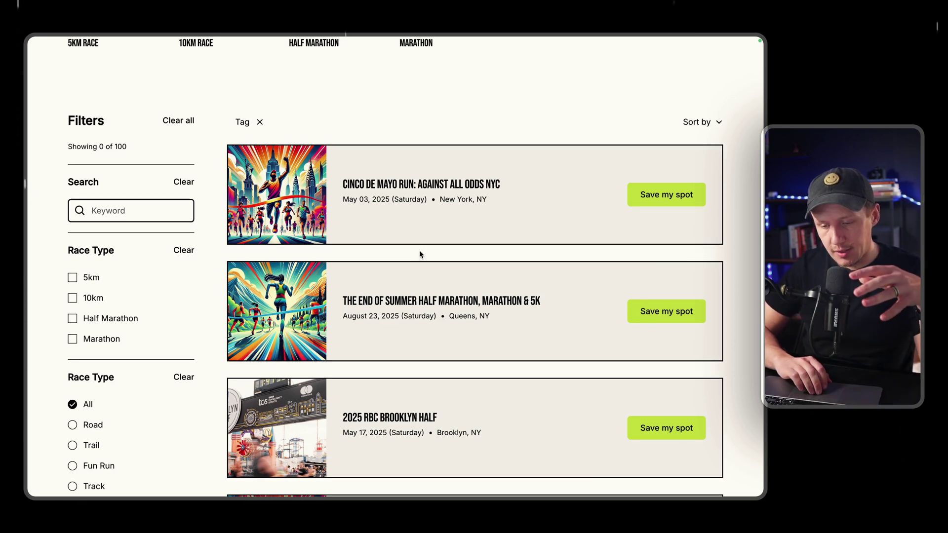
{"action": "scroll", "coordinate": [420, 250], "scroll_direction": "down", "scroll_amount": 2}
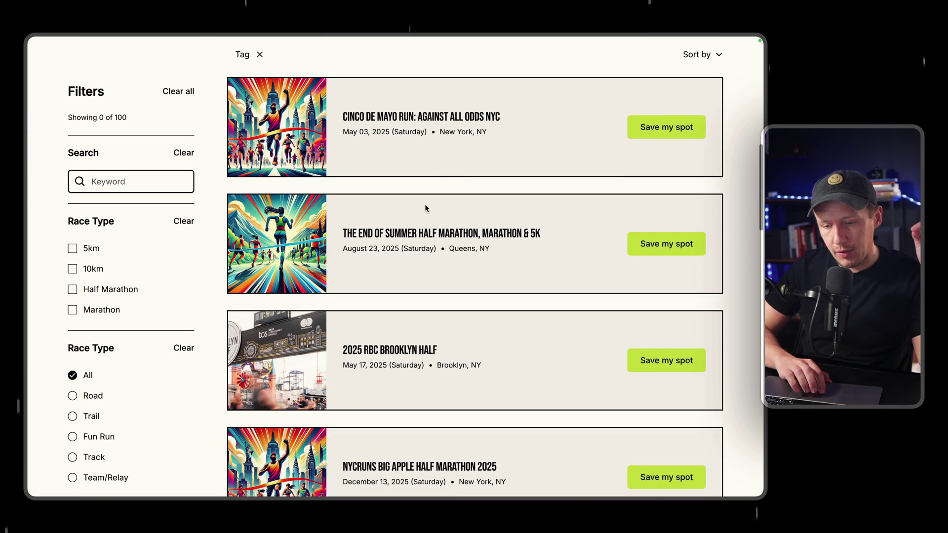
{"action": "scroll", "coordinate": [424, 204], "scroll_direction": "up", "scroll_amount": 3}
{"action": "scroll", "coordinate": [420, 208], "scroll_direction": "down", "scroll_amount": 2}
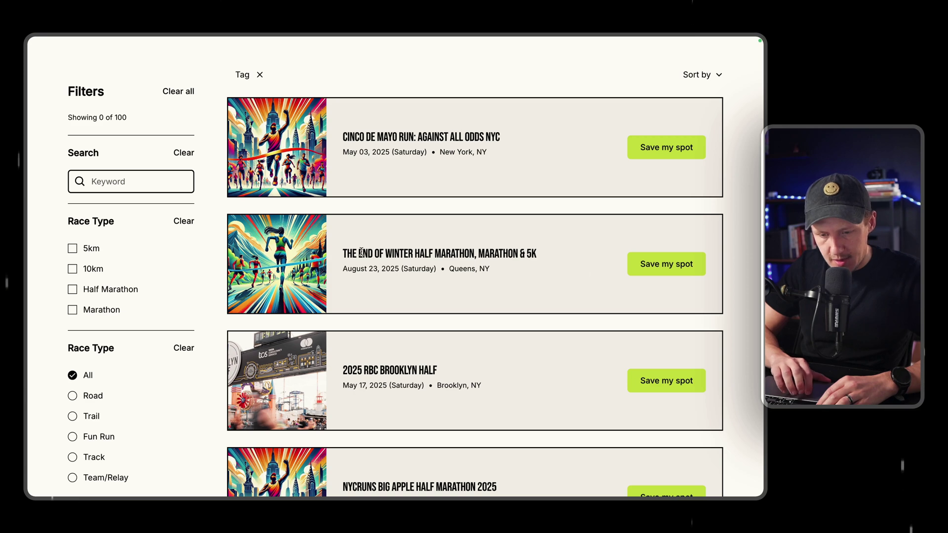
Revisit the Airtable race records, then open the Whalesync homepage and look through its two-way sync overview
{"action": "left_click", "coordinate": [61, 195]}
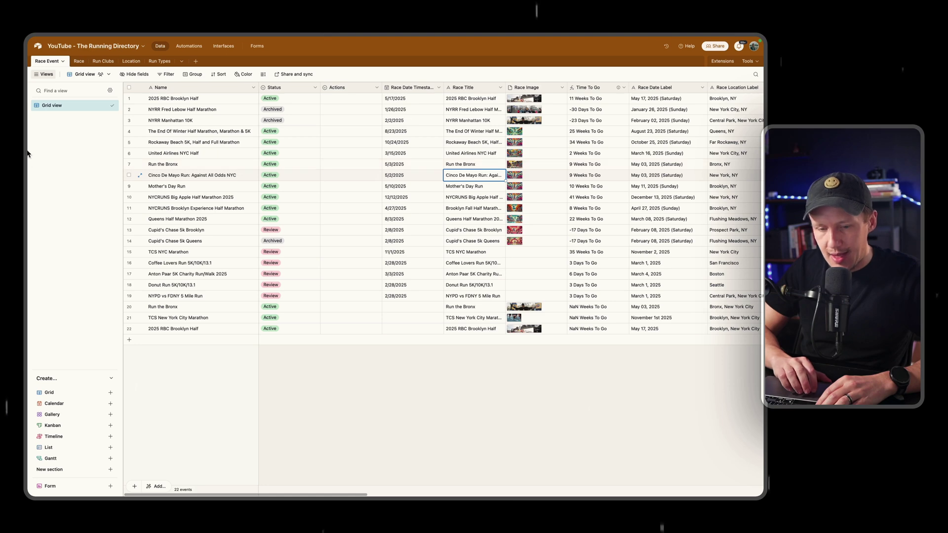
{"action": "mouse_move", "coordinate": [27, 154]}
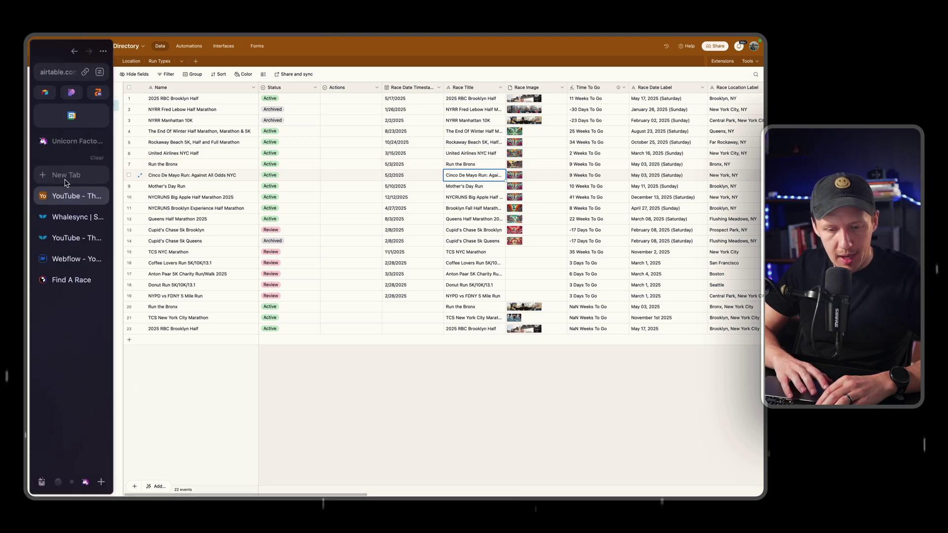
{"action": "left_click", "coordinate": [70, 233]}
{"action": "left_click", "coordinate": [71, 225]}
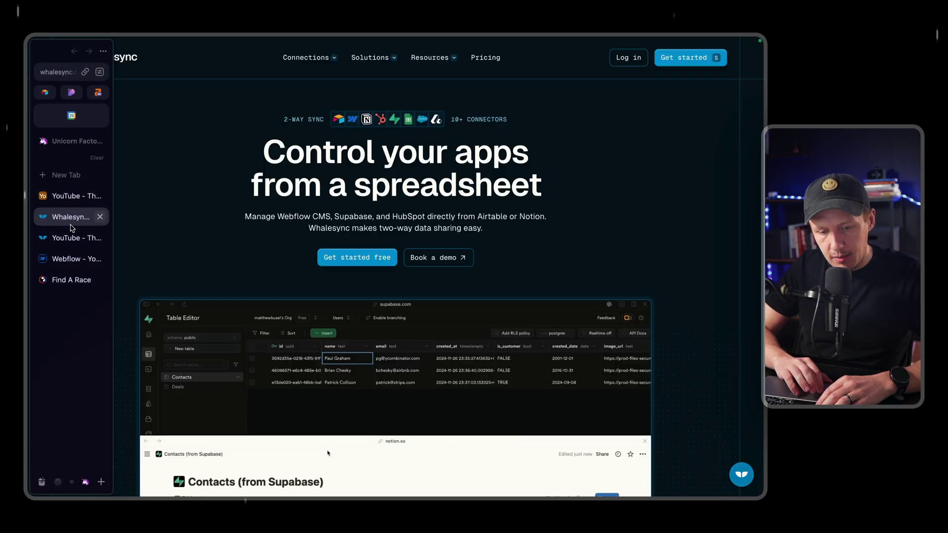
{"action": "scroll", "coordinate": [402, 262], "scroll_direction": "down", "scroll_amount": 2}
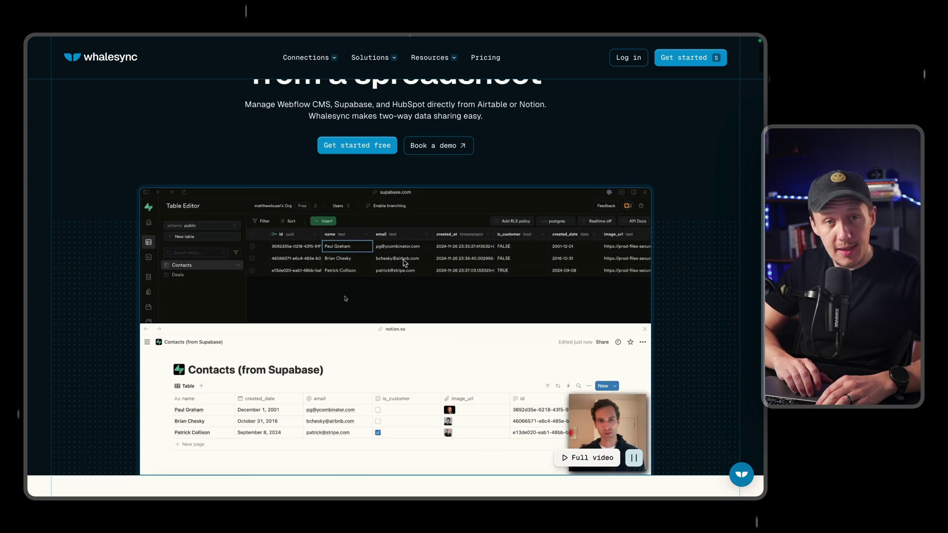
{"action": "scroll", "coordinate": [403, 262], "scroll_direction": "down", "scroll_amount": 4}
{"action": "scroll", "coordinate": [403, 263], "scroll_direction": "down", "scroll_amount": 5}
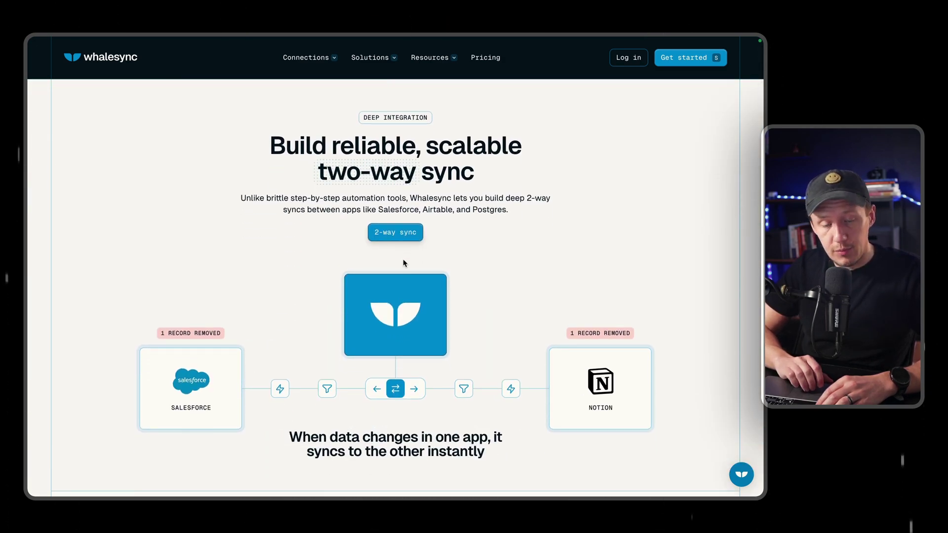
Switch to the Webflow Designer and examine the Find A Race page's location and race type filters, sidebar filters and race list
{"action": "mouse_move", "coordinate": [29, 237]}
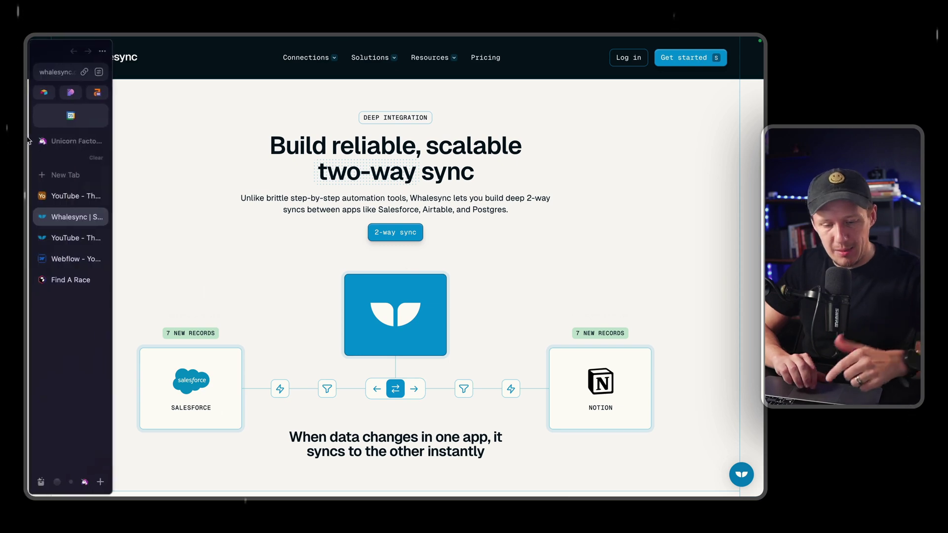
{"action": "left_click", "coordinate": [70, 258]}
{"action": "left_click", "coordinate": [392, 220]}
{"action": "scroll", "coordinate": [392, 220], "scroll_direction": "up", "scroll_amount": 10}
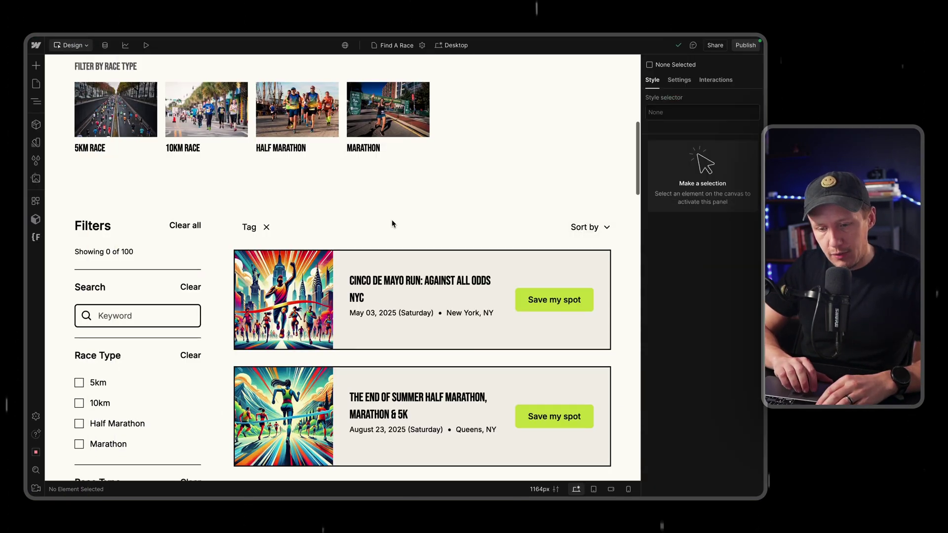
{"action": "scroll", "coordinate": [392, 225], "scroll_direction": "down", "scroll_amount": 10}
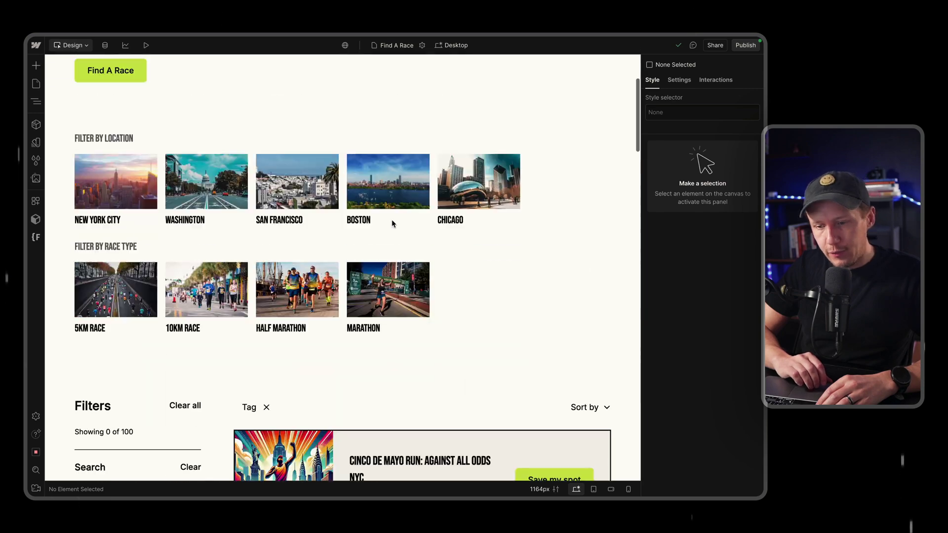
{"action": "scroll", "coordinate": [392, 221], "scroll_direction": "down", "scroll_amount": 2}
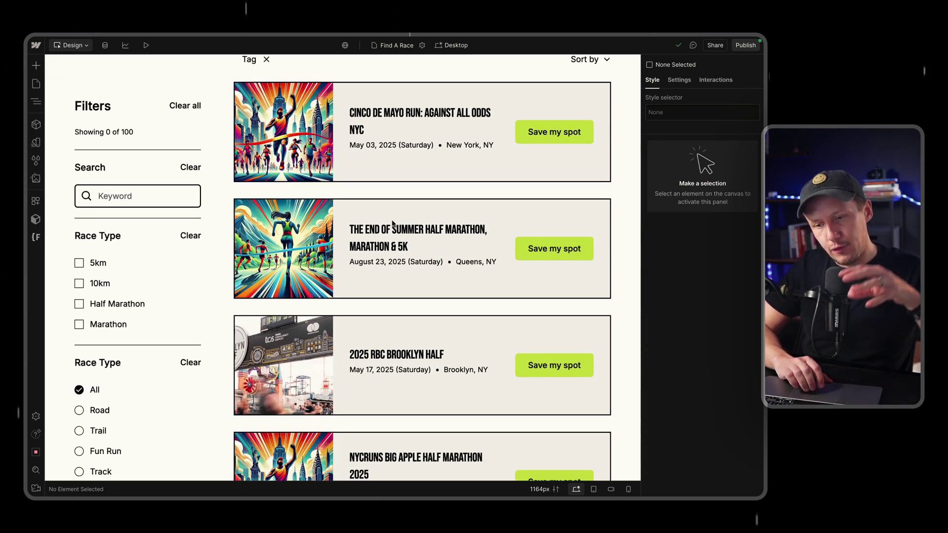
{"action": "scroll", "coordinate": [394, 224], "scroll_direction": "down", "scroll_amount": 1}
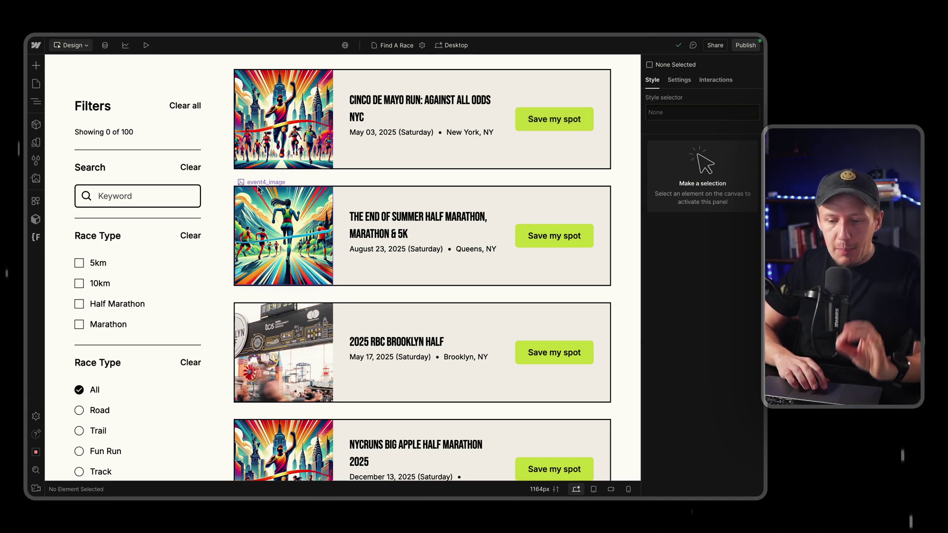
{"action": "scroll", "coordinate": [258, 189], "scroll_direction": "up", "scroll_amount": 3}
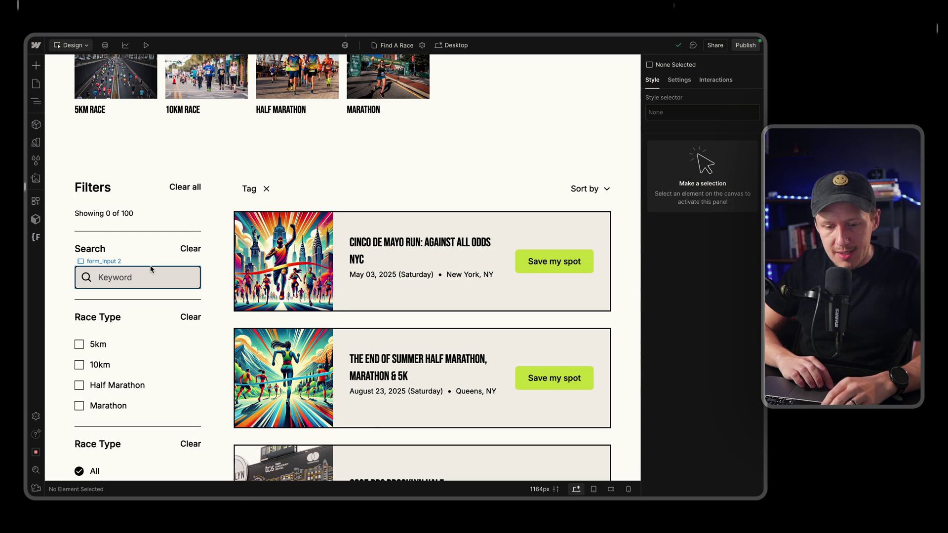
{"action": "scroll", "coordinate": [151, 269], "scroll_direction": "down", "scroll_amount": 3}
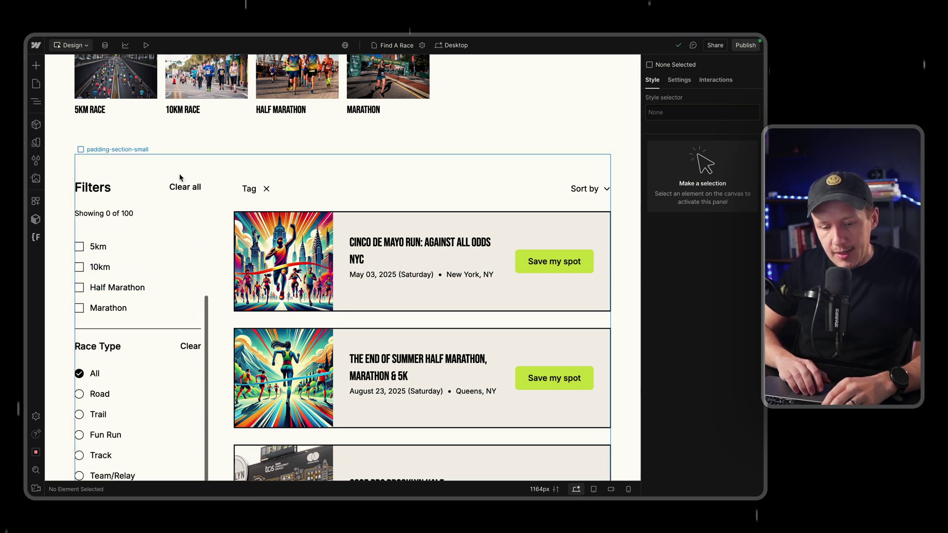
{"action": "scroll", "coordinate": [180, 178], "scroll_direction": "down", "scroll_amount": 2}
{"action": "scroll", "coordinate": [202, 325], "scroll_direction": "up", "scroll_amount": 5}
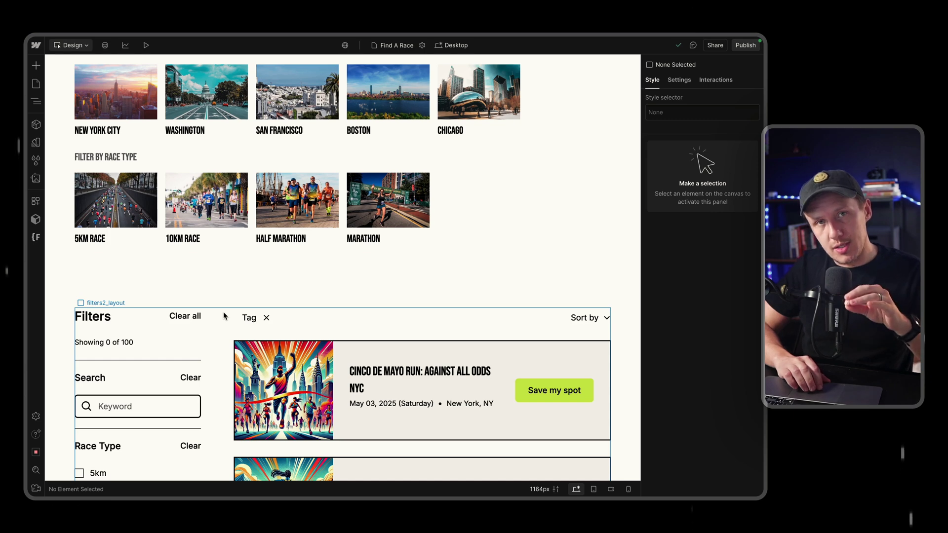
{"action": "scroll", "coordinate": [223, 312], "scroll_direction": "down", "scroll_amount": 2}
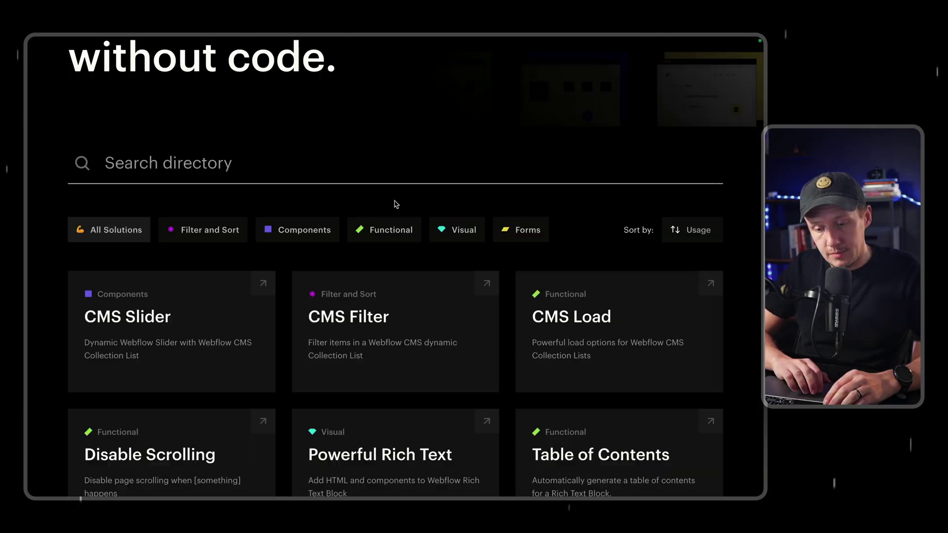
Open the CMS Filter solution from the Finsweet Attributes directory
{"action": "scroll", "coordinate": [396, 204], "scroll_direction": "up", "scroll_amount": 4}
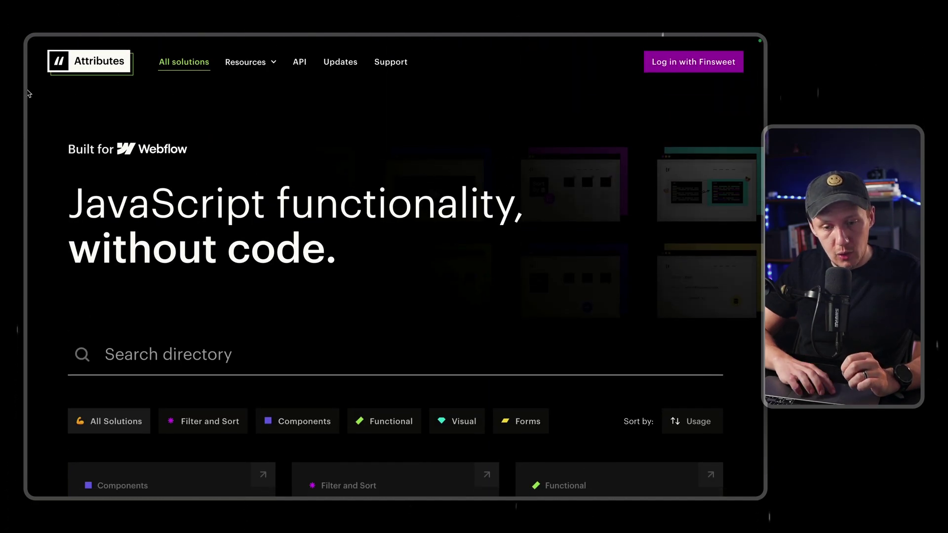
{"action": "scroll", "coordinate": [420, 391], "scroll_direction": "down", "scroll_amount": 3}
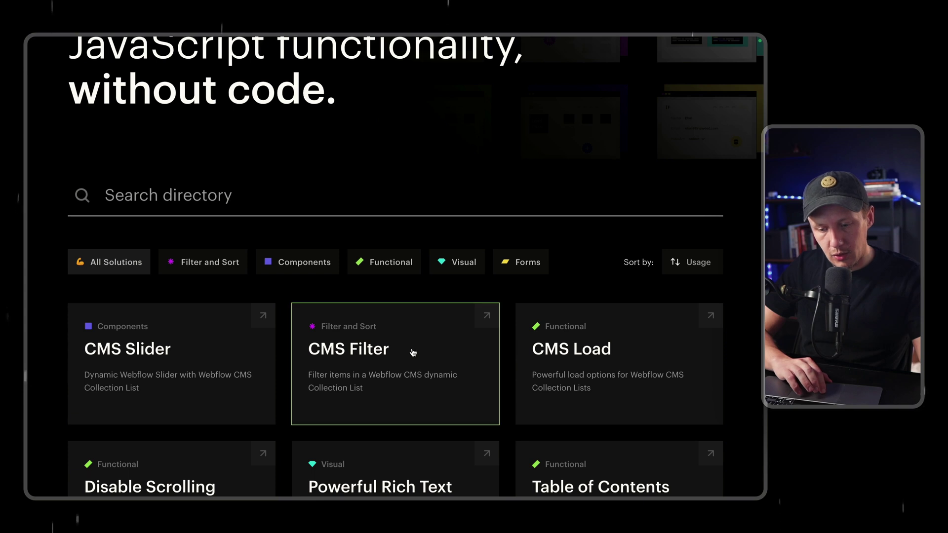
{"action": "left_click", "coordinate": [339, 364]}
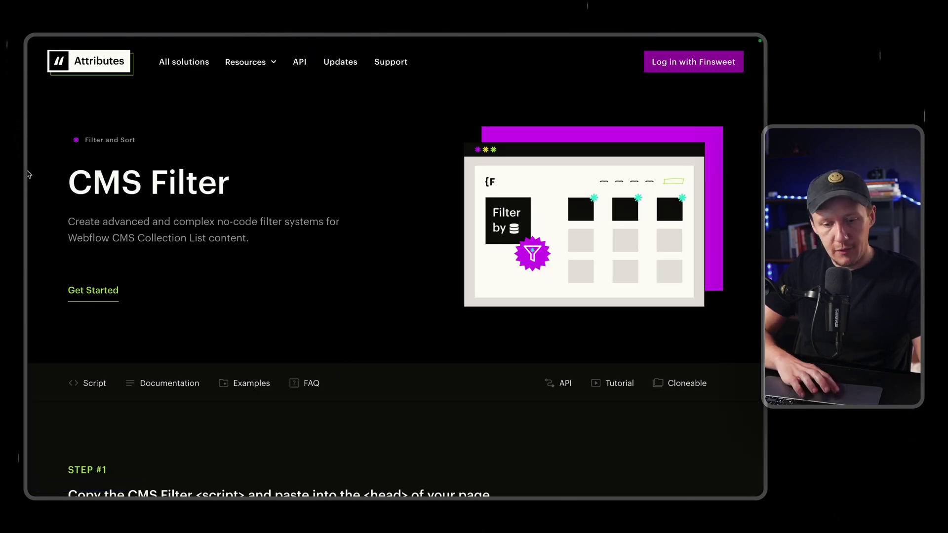
Switch to the Webflow Designer and open the directory project's site settings
{"action": "mouse_move", "coordinate": [28, 222]}
{"action": "left_click", "coordinate": [67, 218]}
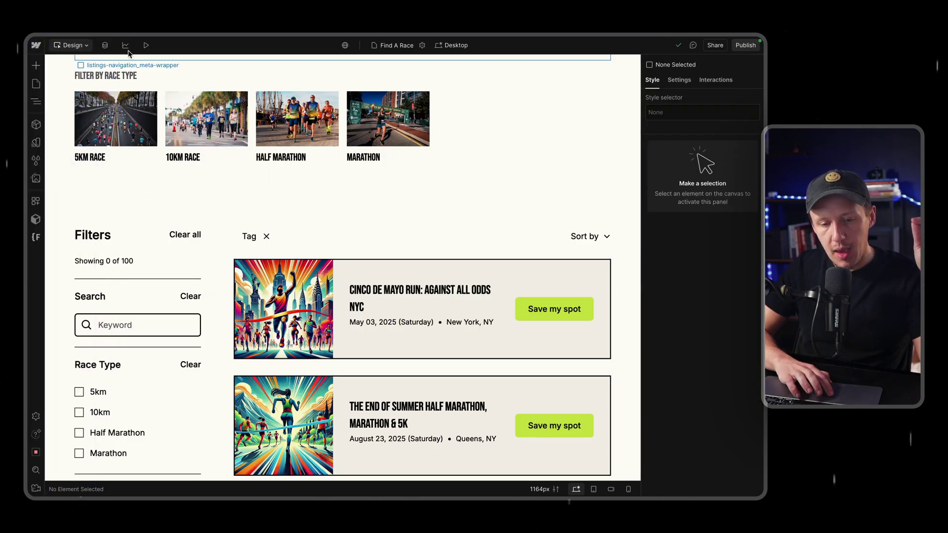
{"action": "left_click", "coordinate": [36, 44]}
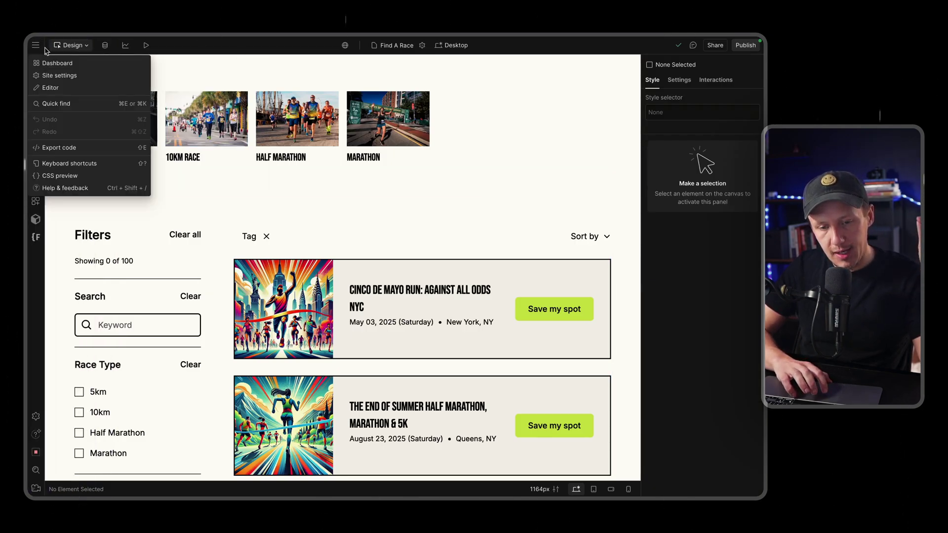
{"action": "left_click", "coordinate": [96, 79]}
Switch to the Finsweet CMS Filter page and copy the CMS Filter script from Step #1
{"action": "mouse_move", "coordinate": [29, 153]}
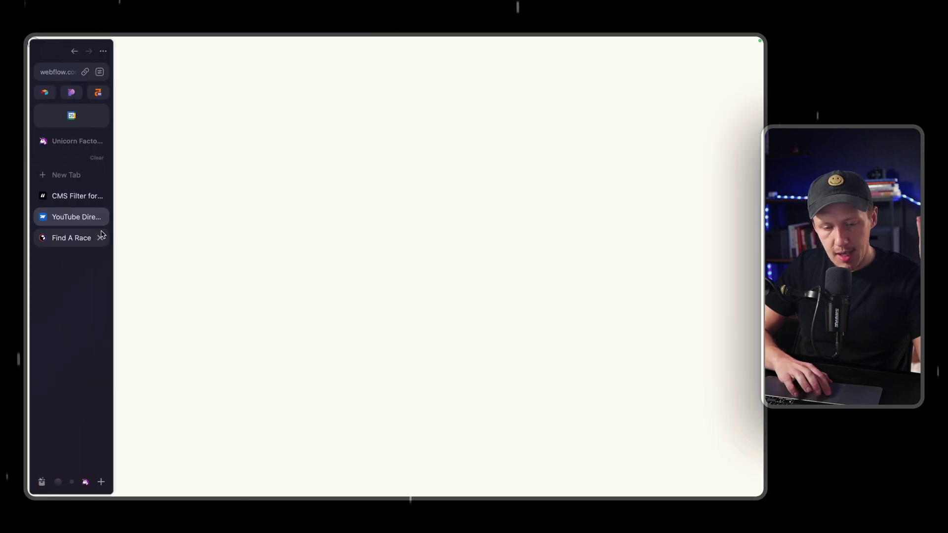
{"action": "left_click", "coordinate": [74, 195]}
{"action": "scroll", "coordinate": [354, 326], "scroll_direction": "down", "scroll_amount": 5}
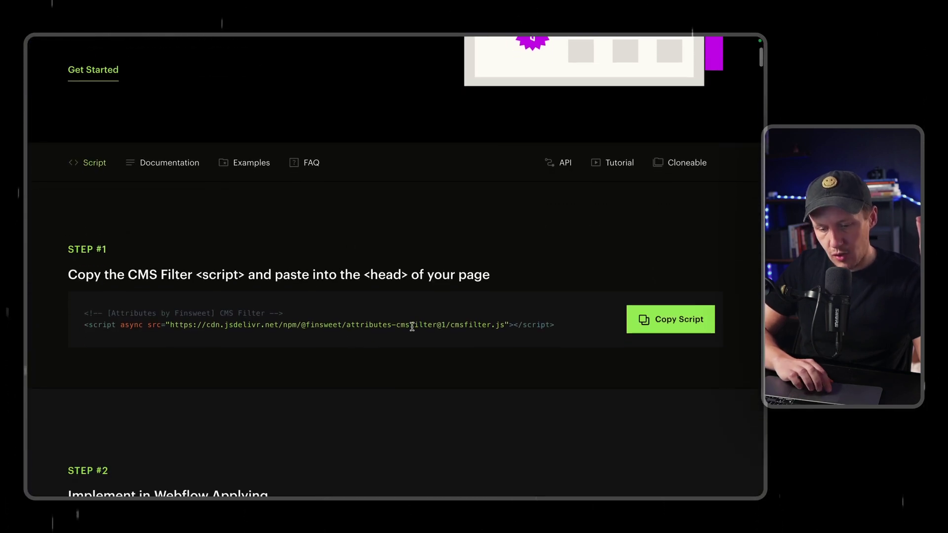
{"action": "left_click", "coordinate": [635, 326]}
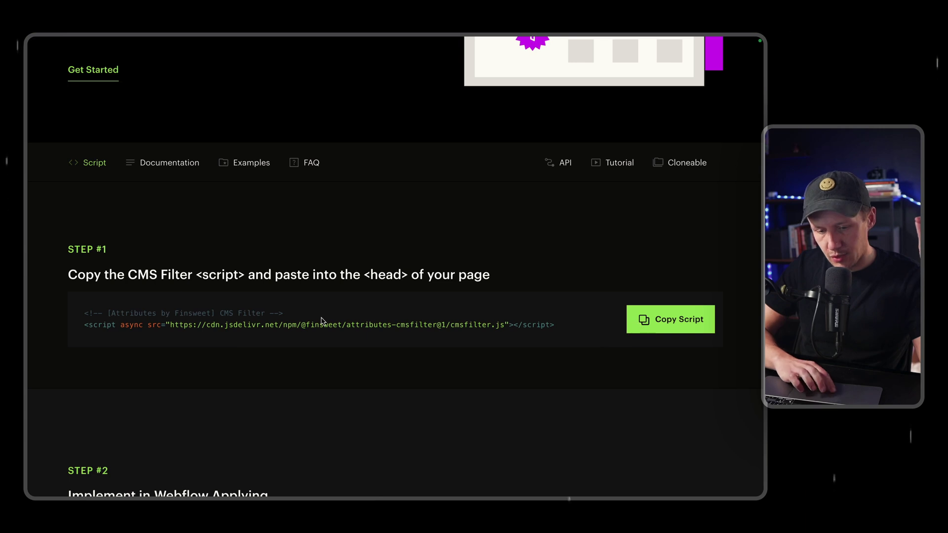
{"action": "left_click", "coordinate": [692, 326]}
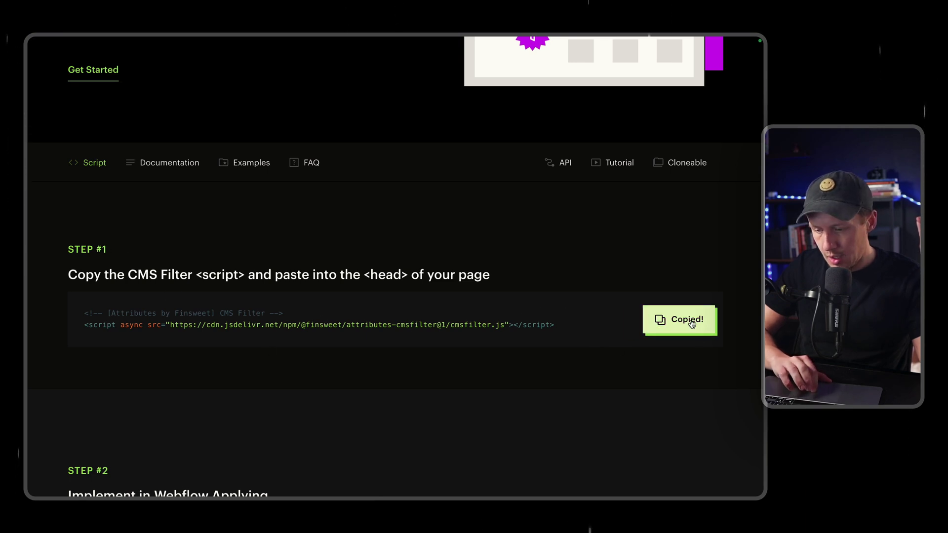
Switch to Webflow's site settings, paste the CMS Filter script into the site's custom footer code and save it
{"action": "left_click", "coordinate": [64, 218]}
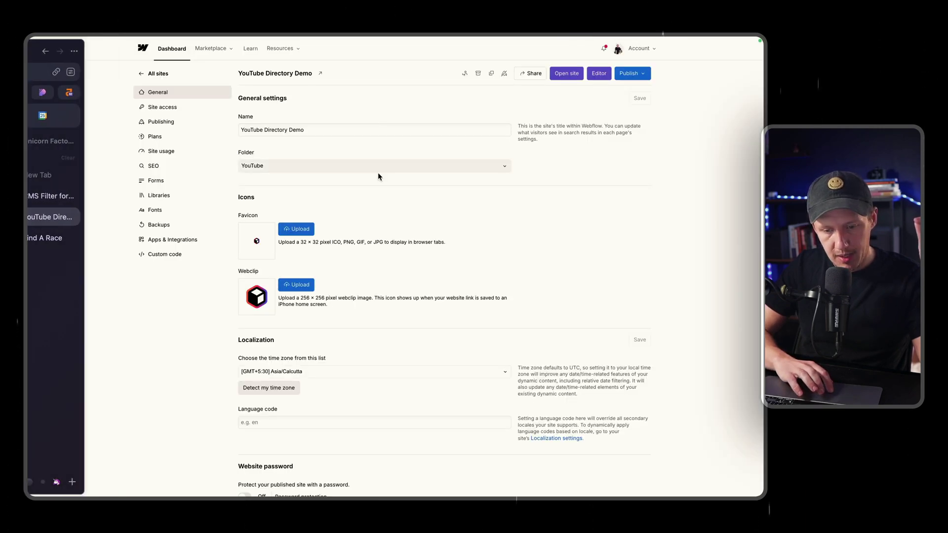
{"action": "left_click", "coordinate": [173, 253]}
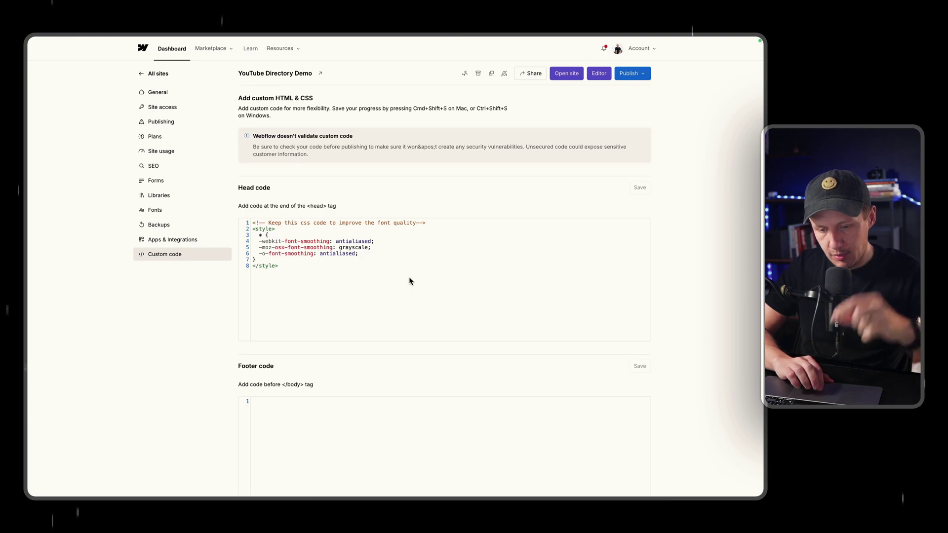
{"action": "scroll", "coordinate": [409, 276], "scroll_direction": "down", "scroll_amount": 3}
{"action": "left_click", "coordinate": [336, 295]}
{"action": "key", "text": "super+v"}
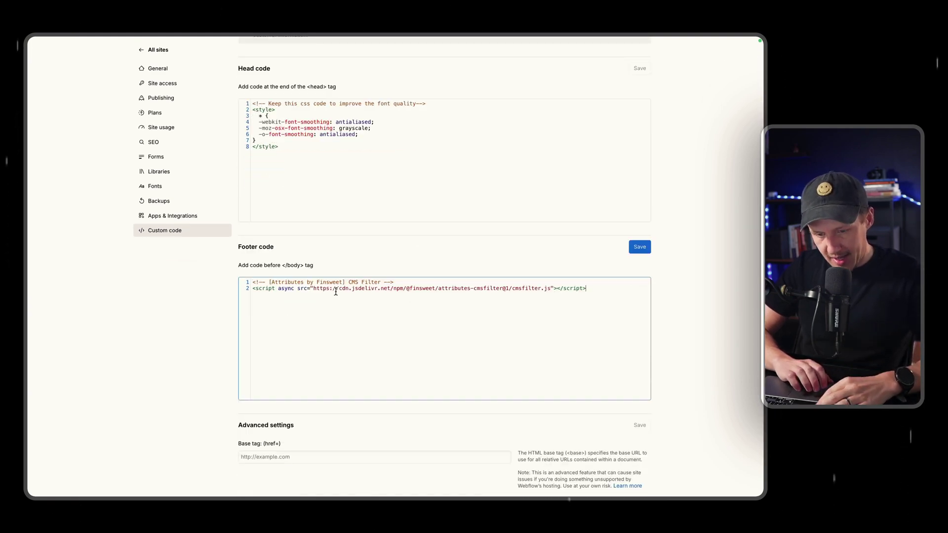
{"action": "left_click", "coordinate": [640, 247]}
Dismiss the save notification and publish the YouTube Directory Demo site to its staging domain
{"action": "scroll", "coordinate": [506, 244], "scroll_direction": "up", "scroll_amount": 5}
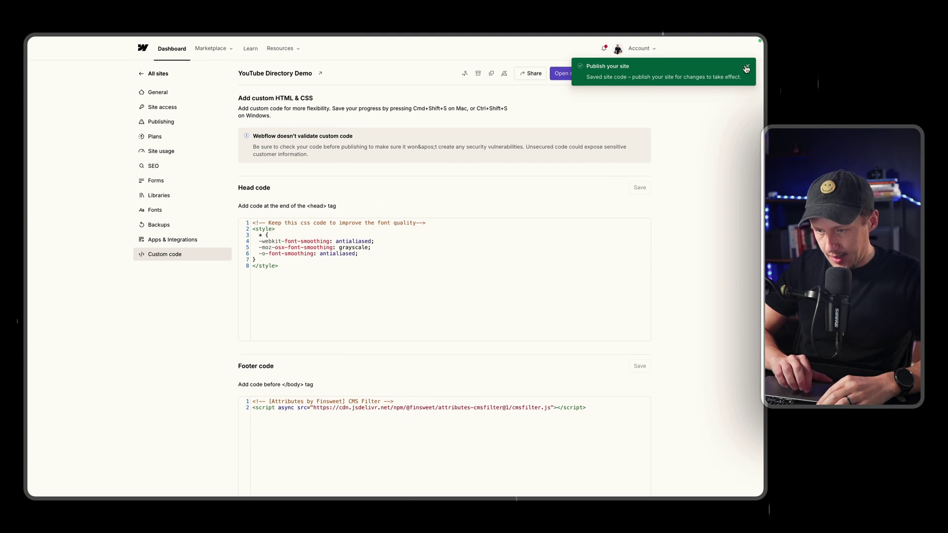
{"action": "left_click", "coordinate": [746, 67]}
{"action": "left_click", "coordinate": [631, 73]}
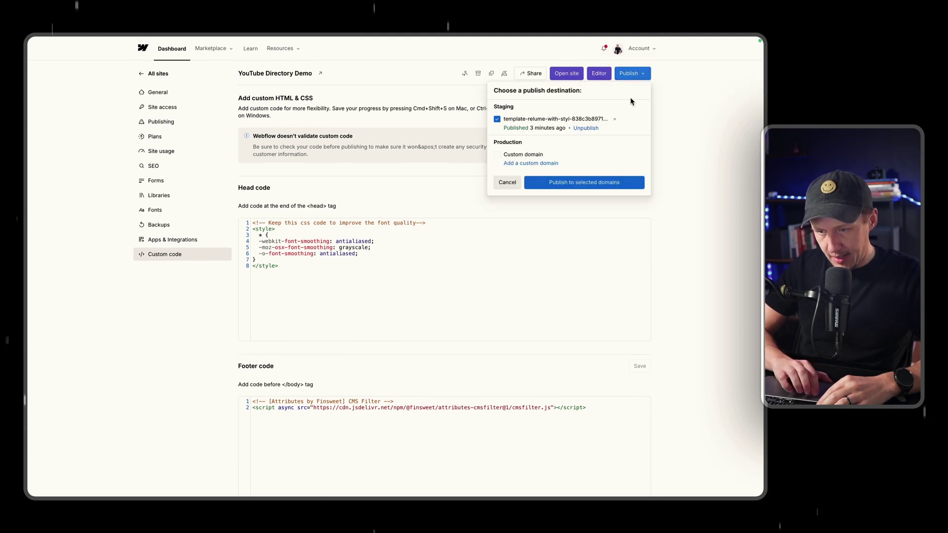
{"action": "left_click", "coordinate": [598, 183]}
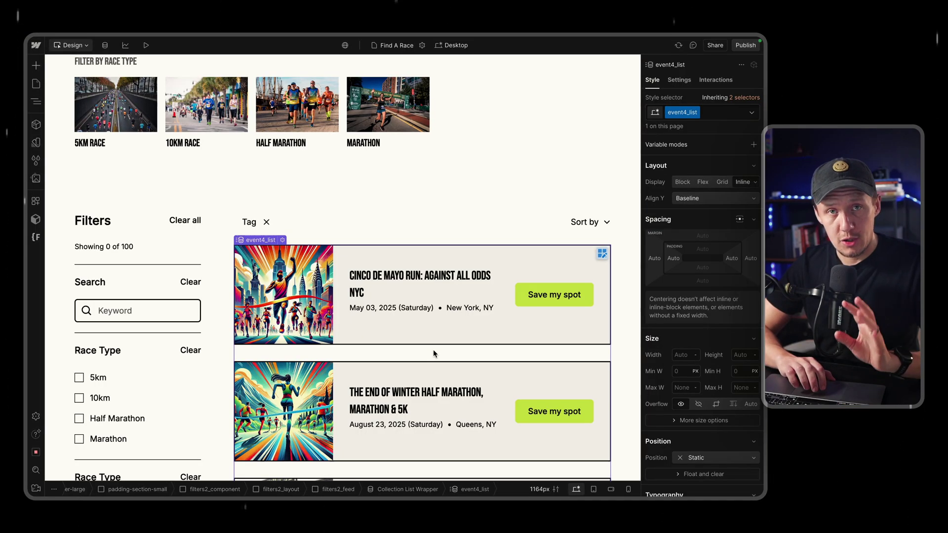
Switch to the Finsweet CMS Filter documentation, expand the LIST attribute and copy its name fs-cmsfilter-element
{"action": "scroll", "coordinate": [434, 353], "scroll_direction": "down", "scroll_amount": 1}
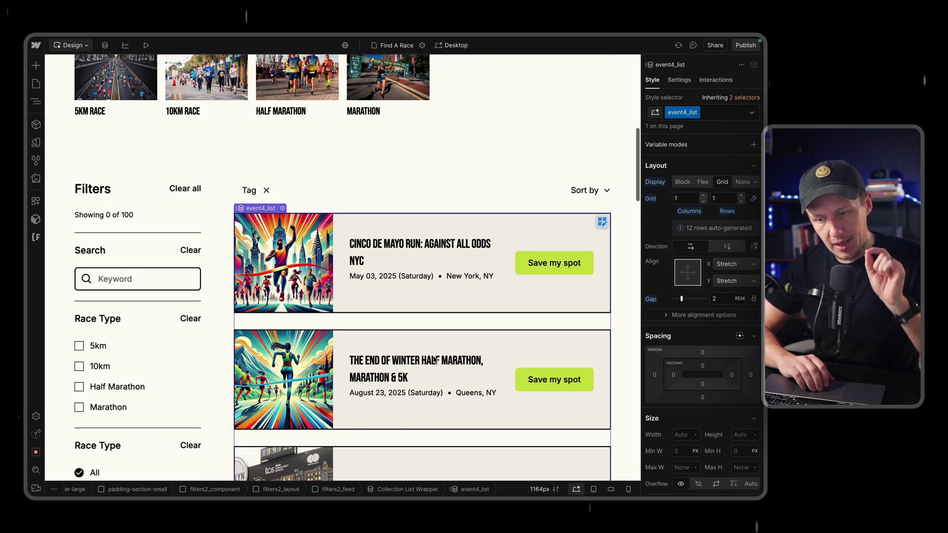
{"action": "scroll", "coordinate": [434, 361], "scroll_direction": "down", "scroll_amount": 1}
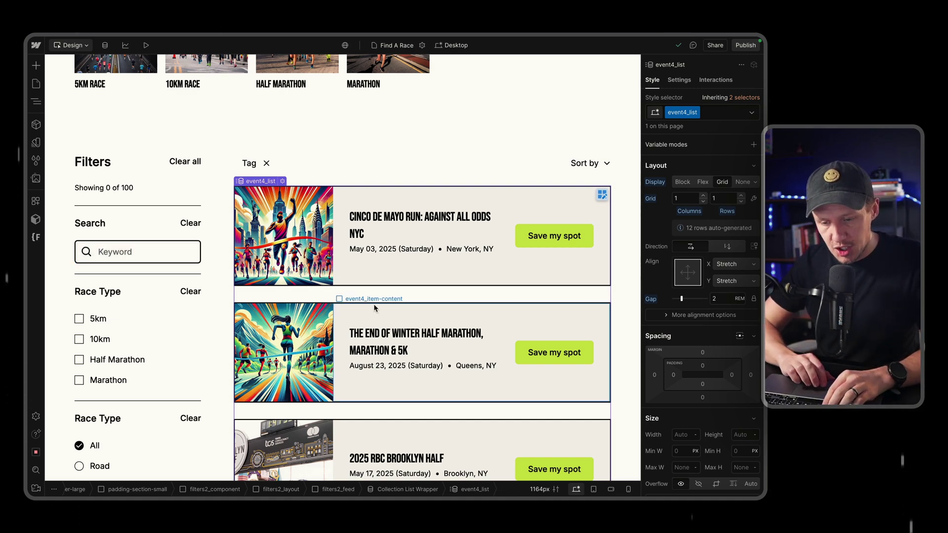
{"action": "mouse_move", "coordinate": [30, 197]}
{"action": "left_click", "coordinate": [74, 196]}
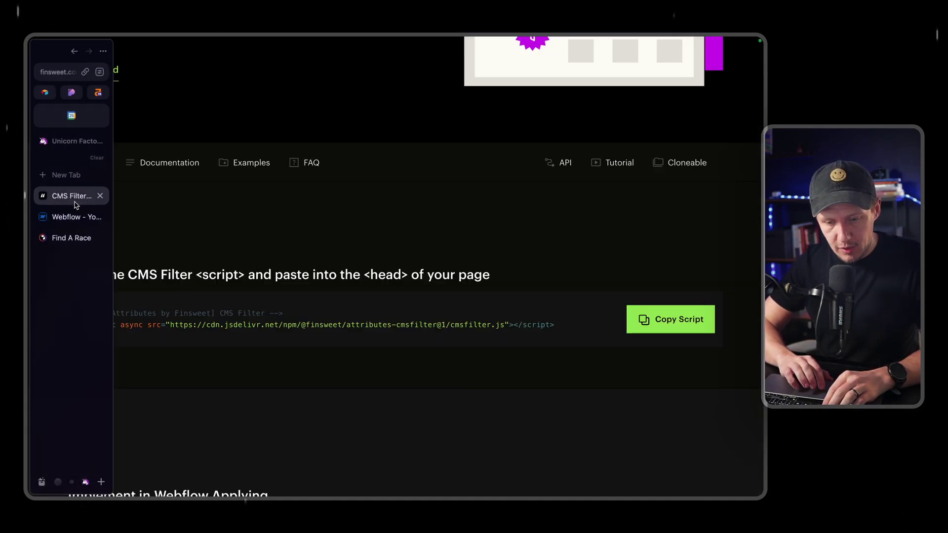
{"action": "scroll", "coordinate": [390, 343], "scroll_direction": "down", "scroll_amount": 8}
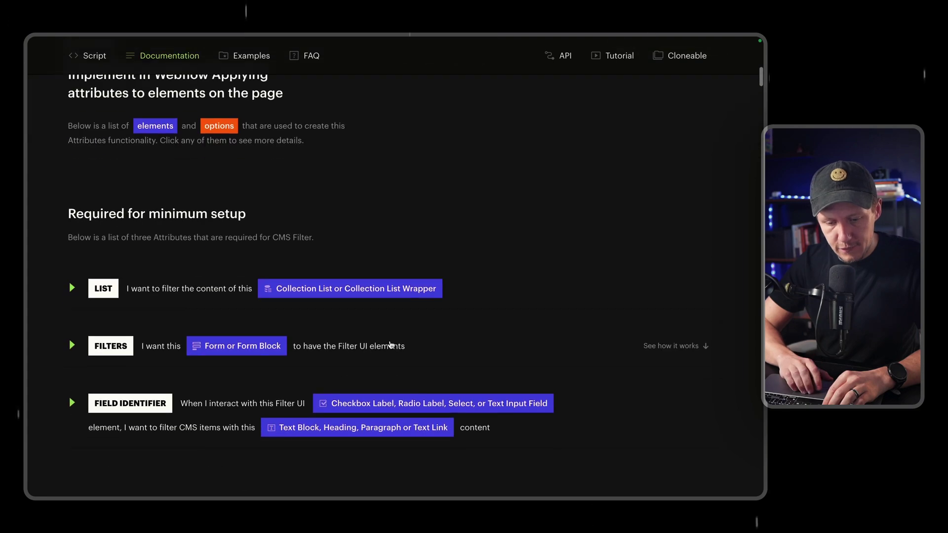
{"action": "left_click", "coordinate": [109, 283]}
{"action": "scroll", "coordinate": [344, 254], "scroll_direction": "down", "scroll_amount": 2}
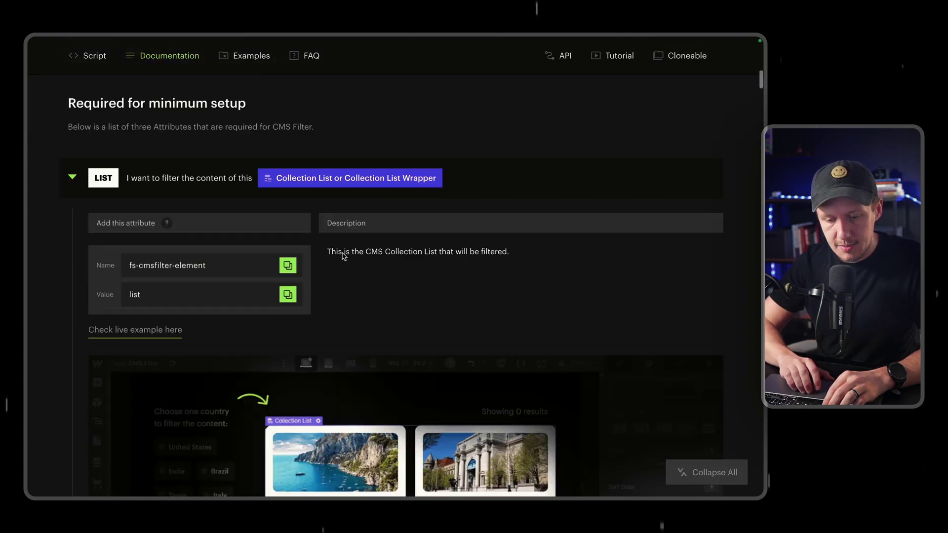
{"action": "scroll", "coordinate": [345, 254], "scroll_direction": "down", "scroll_amount": 1}
{"action": "scroll", "coordinate": [415, 402], "scroll_direction": "down", "scroll_amount": 3}
{"action": "scroll", "coordinate": [90, 240], "scroll_direction": "up", "scroll_amount": 3}
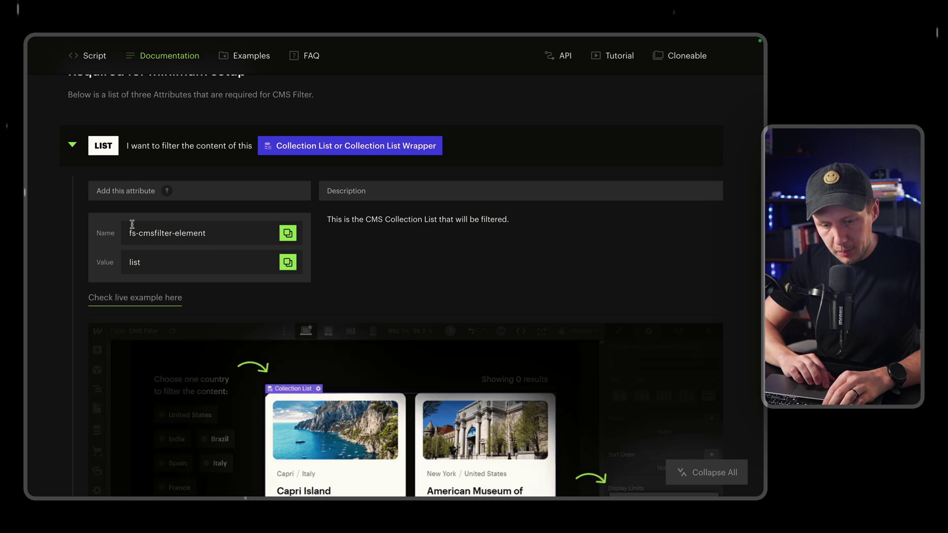
{"action": "left_click", "coordinate": [288, 233]}
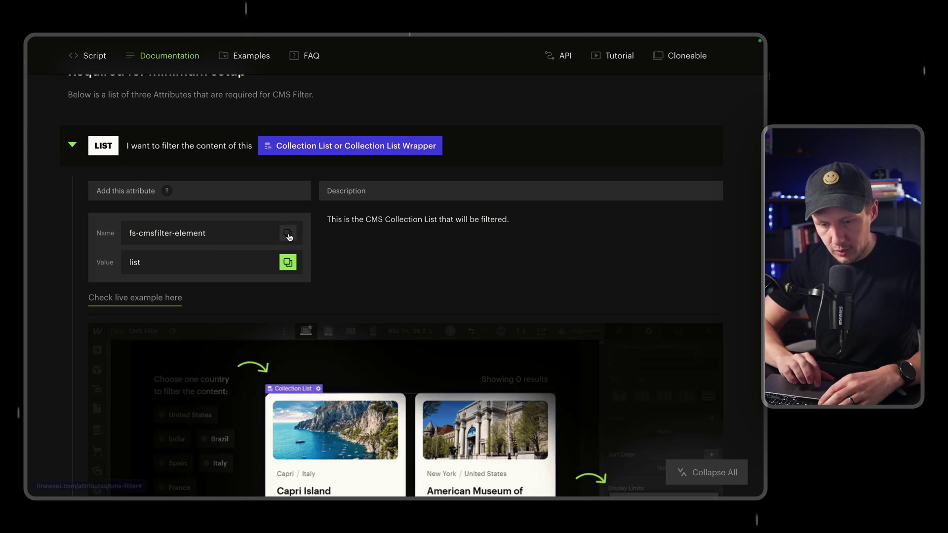
Switch to the Webflow Designer and give the event4_list collection list the custom attribute fs-cmsfilter-element with value list
{"action": "mouse_move", "coordinate": [29, 178]}
{"action": "left_click", "coordinate": [74, 216]}
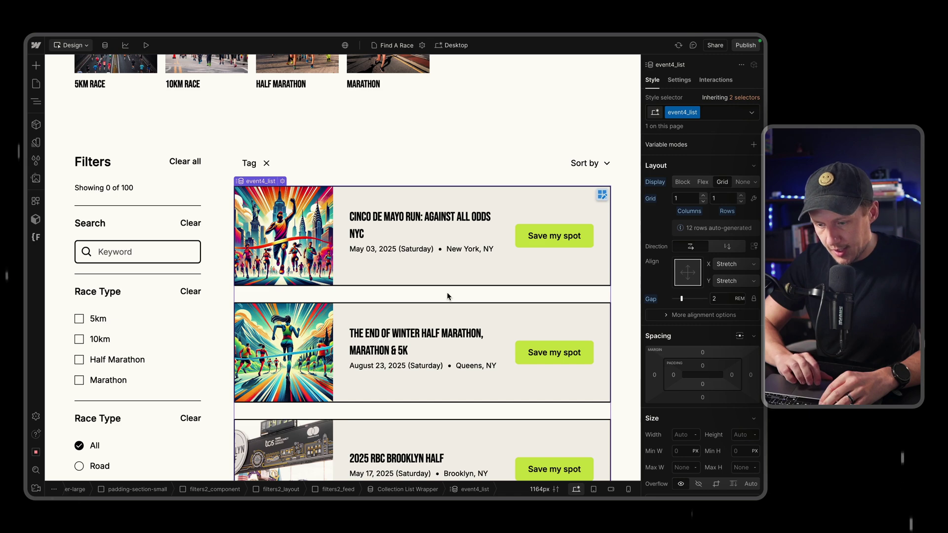
{"action": "left_click", "coordinate": [679, 80]}
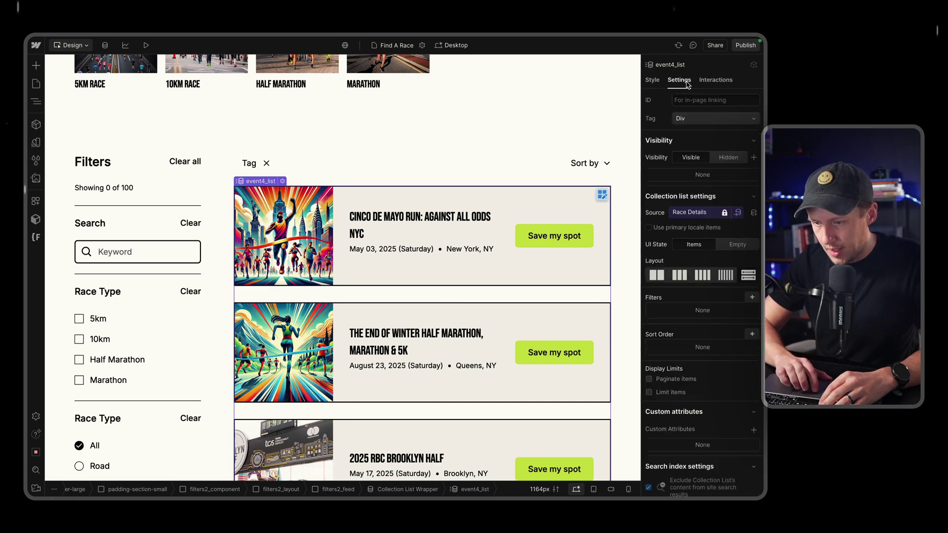
{"action": "left_click", "coordinate": [753, 426]}
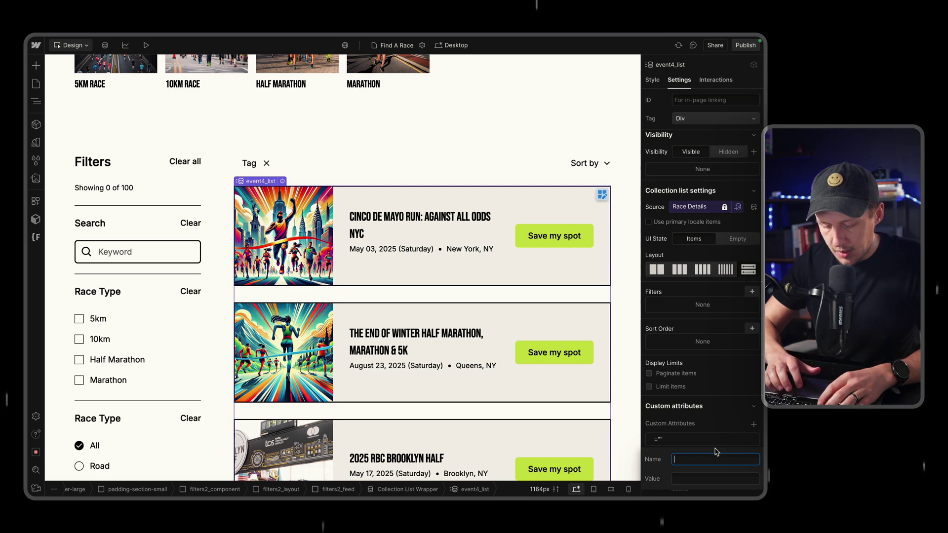
{"action": "key", "text": "super+v"}
{"action": "left_click", "coordinate": [683, 479]}
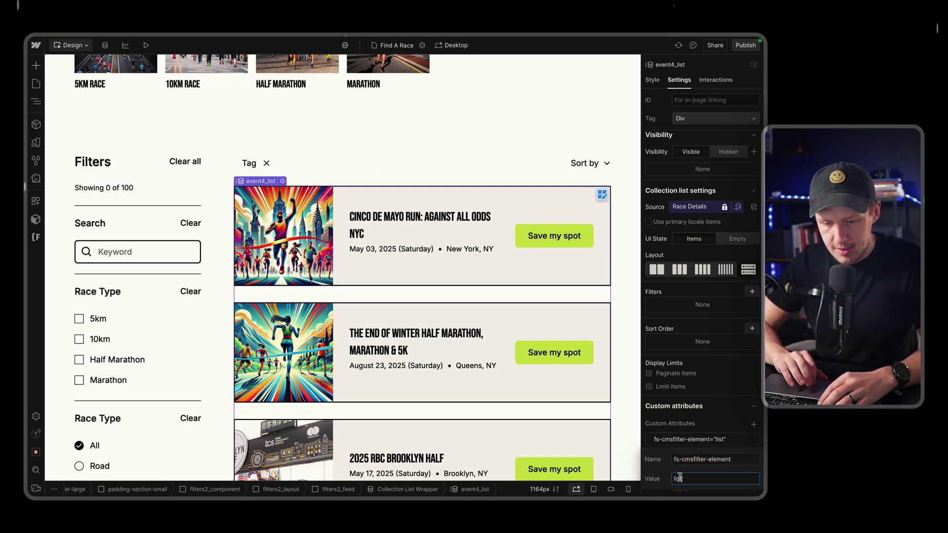
Set the collection list attribute's value to list and examine the custom attributes of the filters2_form form
{"action": "type", "text": "list"}
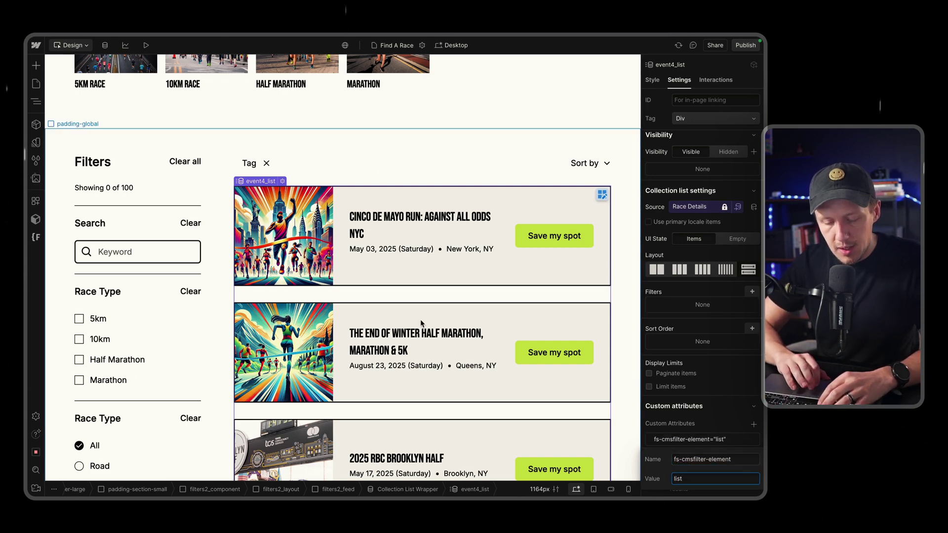
{"action": "left_click", "coordinate": [179, 206]}
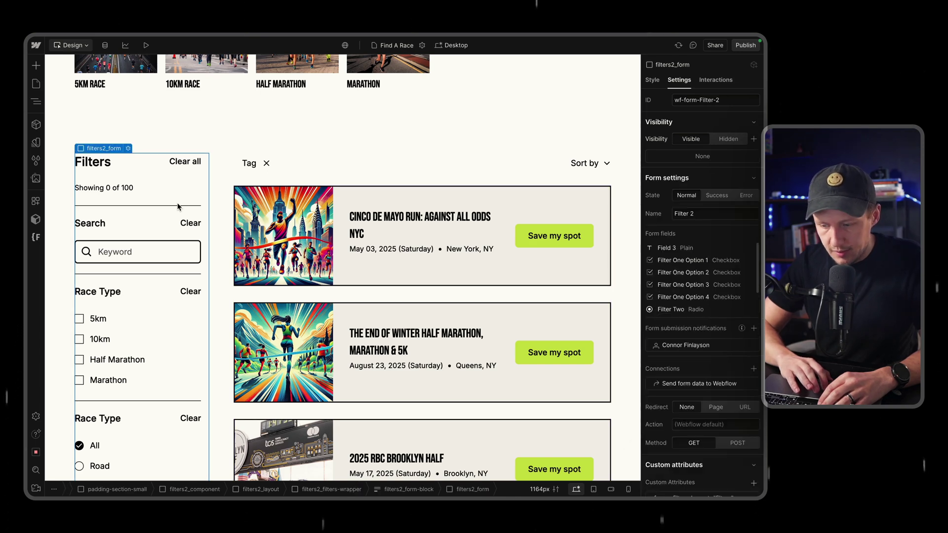
{"action": "scroll", "coordinate": [702, 281], "scroll_direction": "down", "scroll_amount": 2}
{"action": "scroll", "coordinate": [717, 467], "scroll_direction": "down", "scroll_amount": 1}
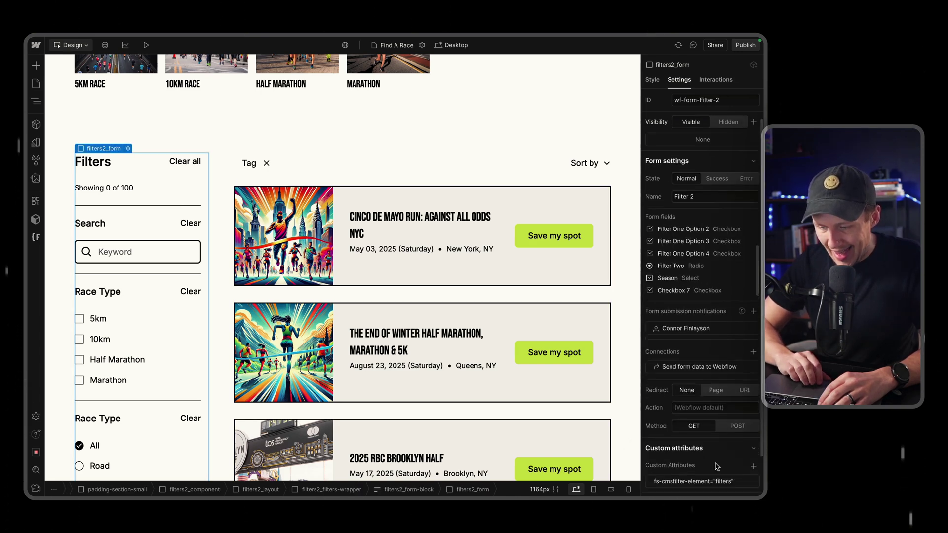
{"action": "scroll", "coordinate": [717, 467], "scroll_direction": "down", "scroll_amount": 2}
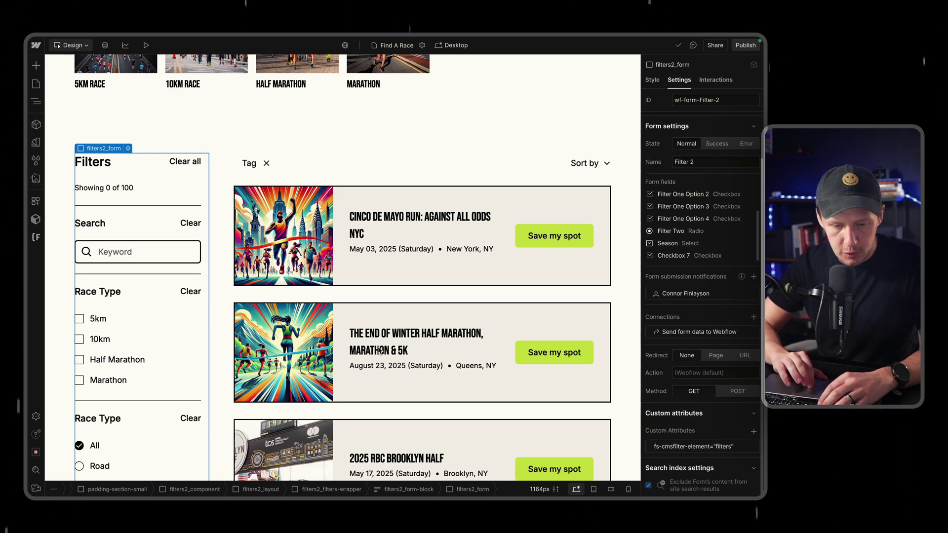
Switch to the Finsweet CMS Filter documentation, collapse the LIST attribute and review the FILTERS attribute's setup example
{"action": "mouse_move", "coordinate": [28, 317]}
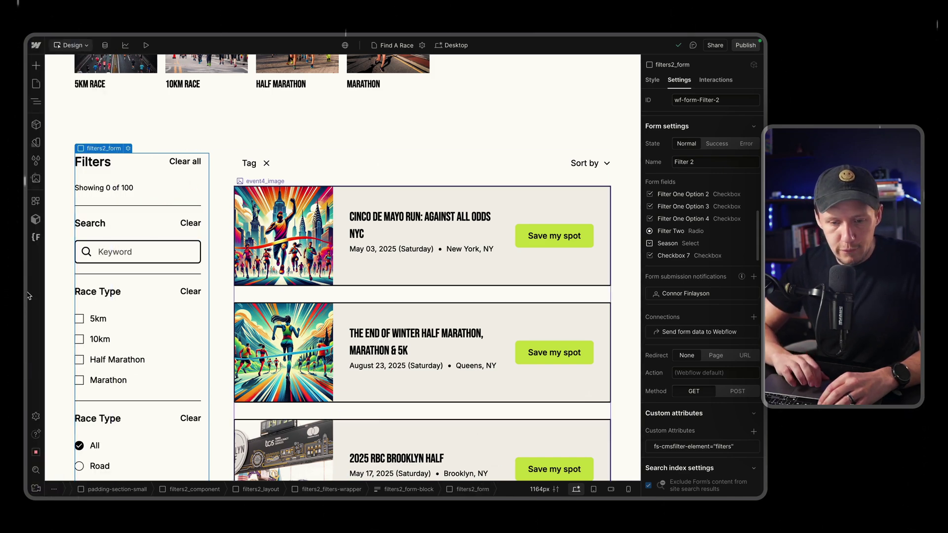
{"action": "mouse_move", "coordinate": [33, 292]}
{"action": "left_click", "coordinate": [69, 195]}
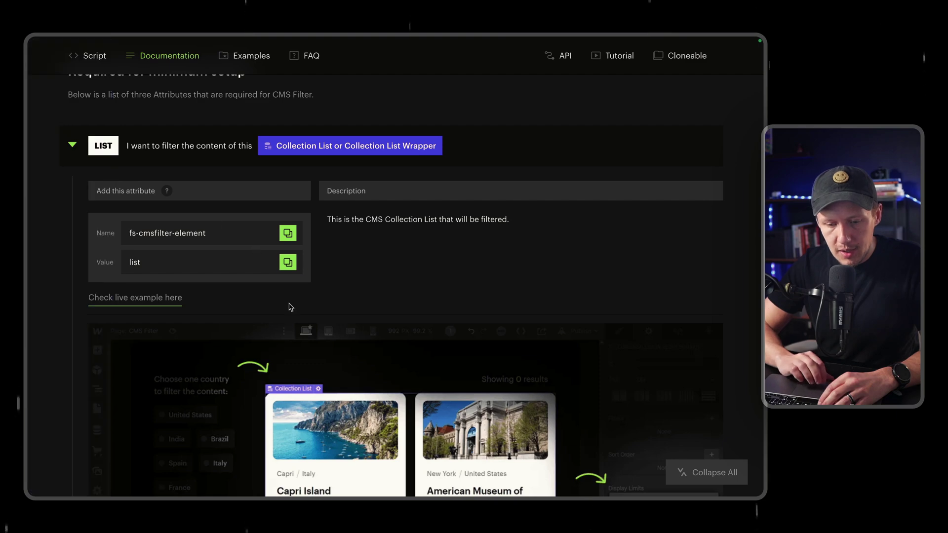
{"action": "left_click", "coordinate": [72, 145]}
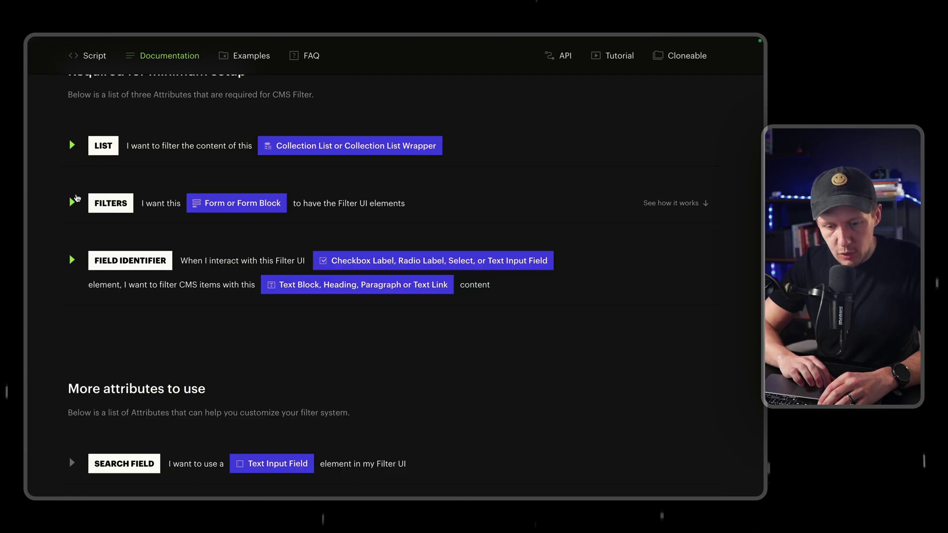
{"action": "left_click", "coordinate": [70, 201]}
{"action": "scroll", "coordinate": [225, 298], "scroll_direction": "down", "scroll_amount": 6}
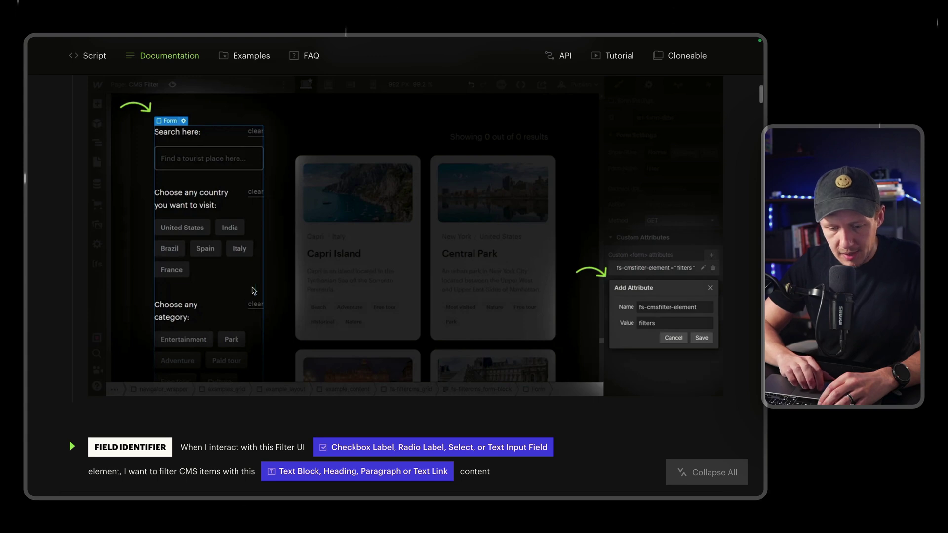
{"action": "scroll", "coordinate": [271, 283], "scroll_direction": "down", "scroll_amount": 3}
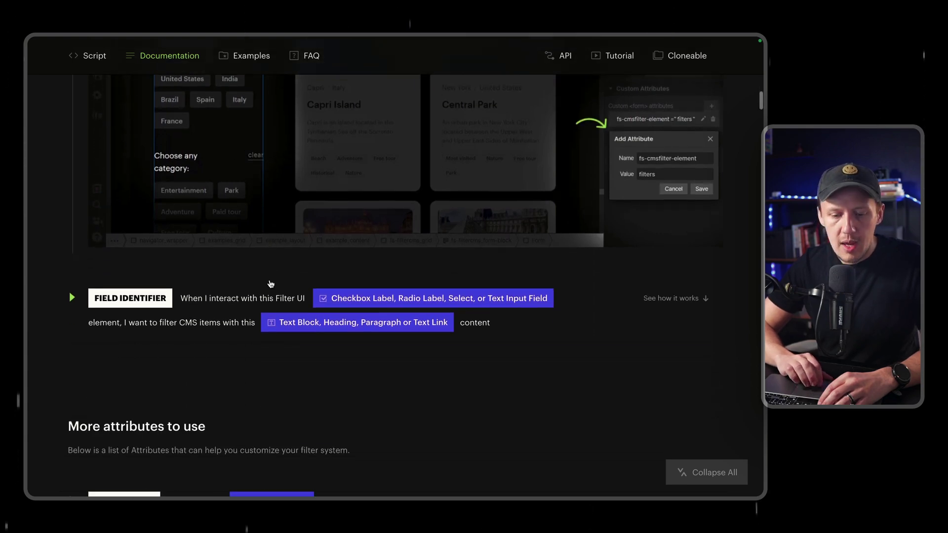
Expand the FIELD IDENTIFIER attribute, review its instructions and copy its name fs-cmsfilter-field
{"action": "left_click", "coordinate": [71, 298]}
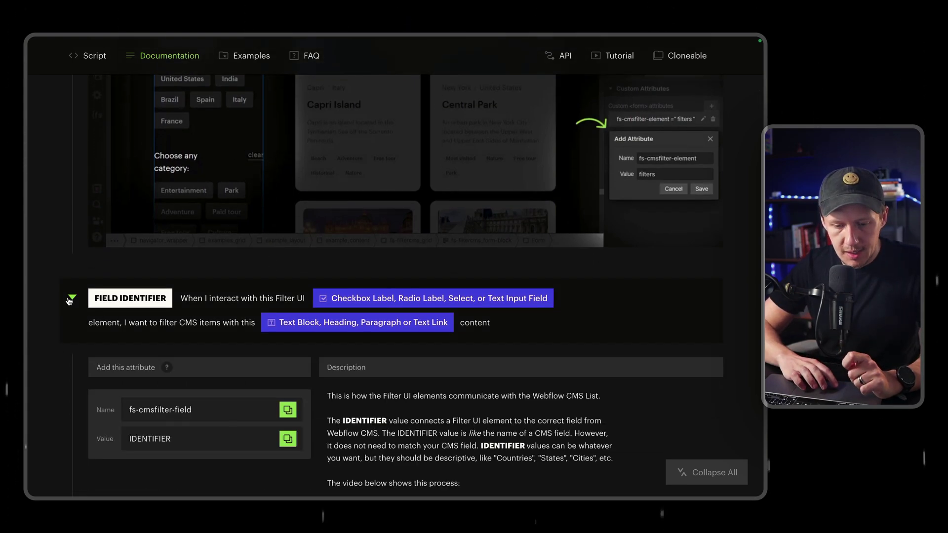
{"action": "scroll", "coordinate": [267, 367], "scroll_direction": "down", "scroll_amount": 8}
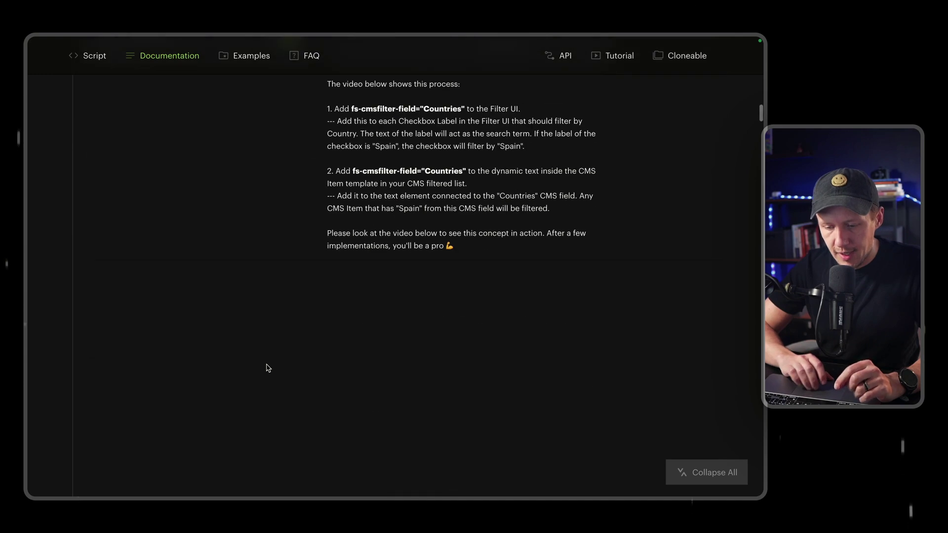
{"action": "scroll", "coordinate": [267, 368], "scroll_direction": "down", "scroll_amount": 3}
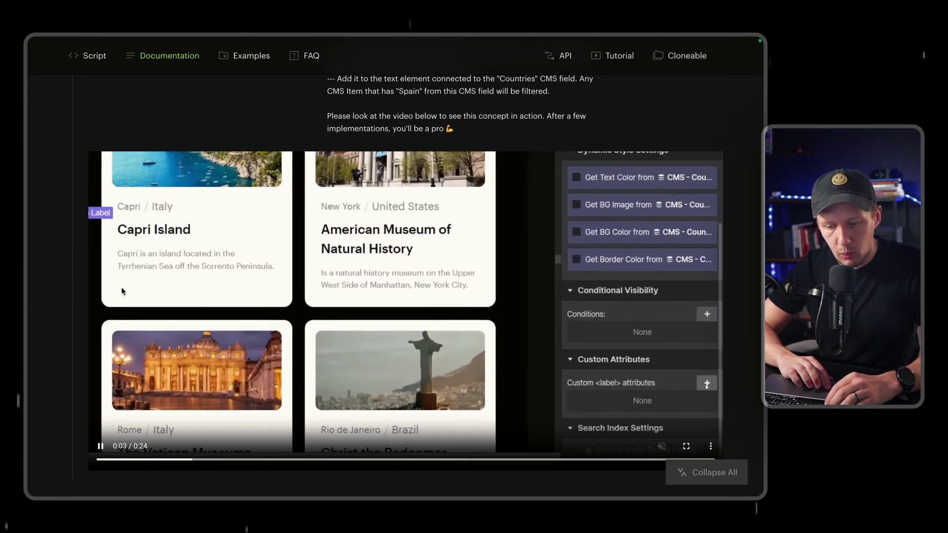
{"action": "scroll", "coordinate": [122, 292], "scroll_direction": "up", "scroll_amount": 2}
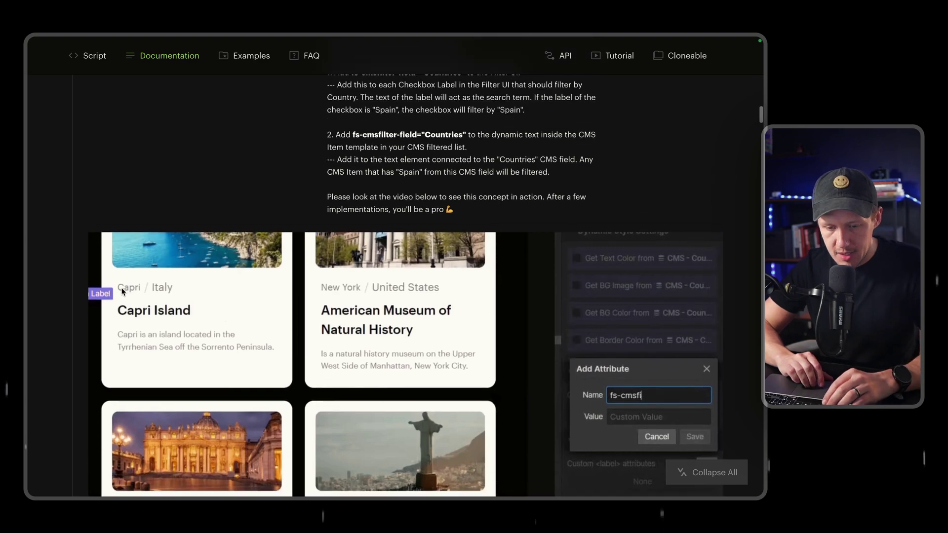
{"action": "scroll", "coordinate": [122, 292], "scroll_direction": "up", "scroll_amount": 5}
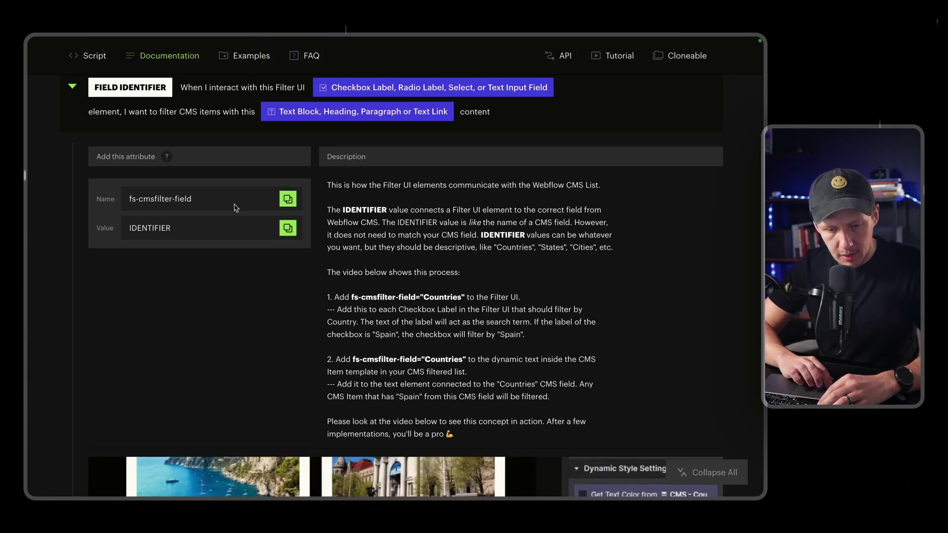
{"action": "left_click", "coordinate": [287, 199]}
Switch to the Webflow Designer and give the race card's title text the custom attribute fs-cmsfilter-field with value title
{"action": "mouse_move", "coordinate": [70, 238]}
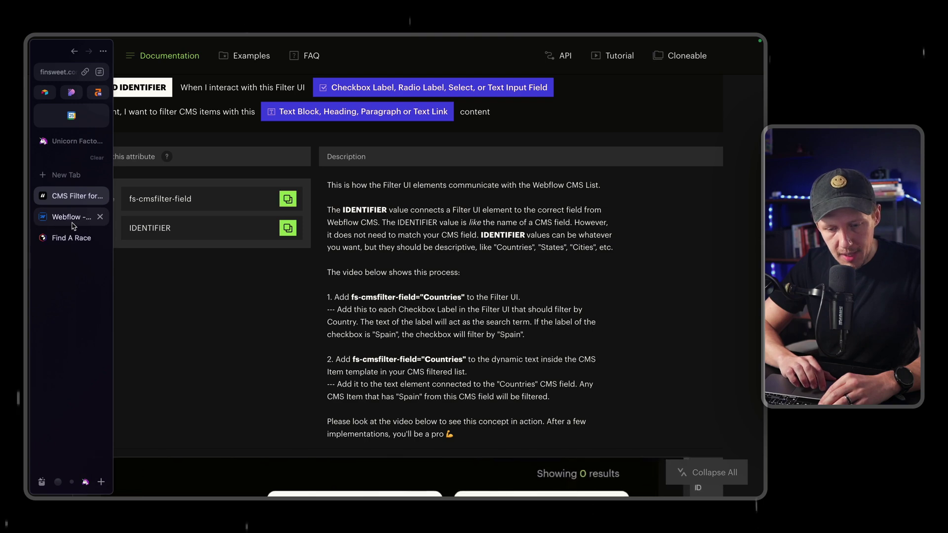
{"action": "left_click", "coordinate": [71, 217]}
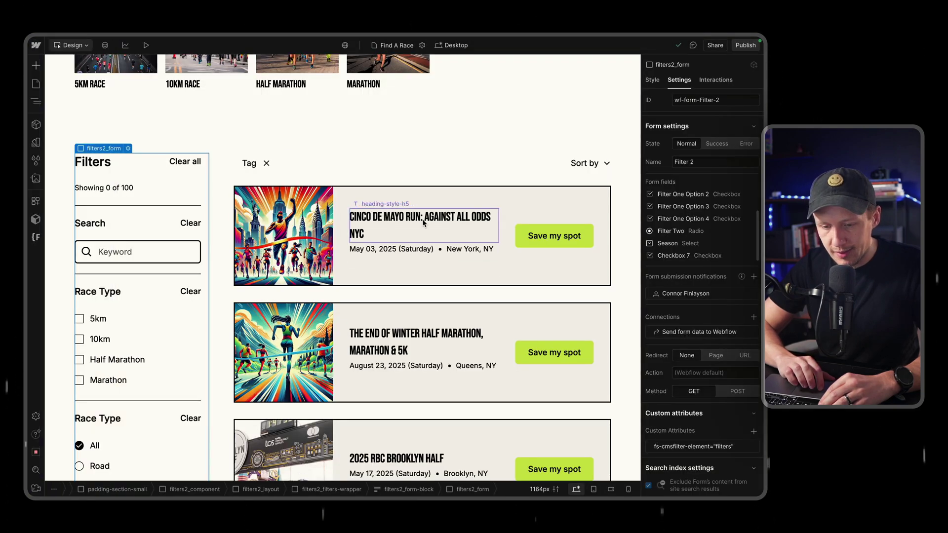
{"action": "left_click", "coordinate": [374, 220]}
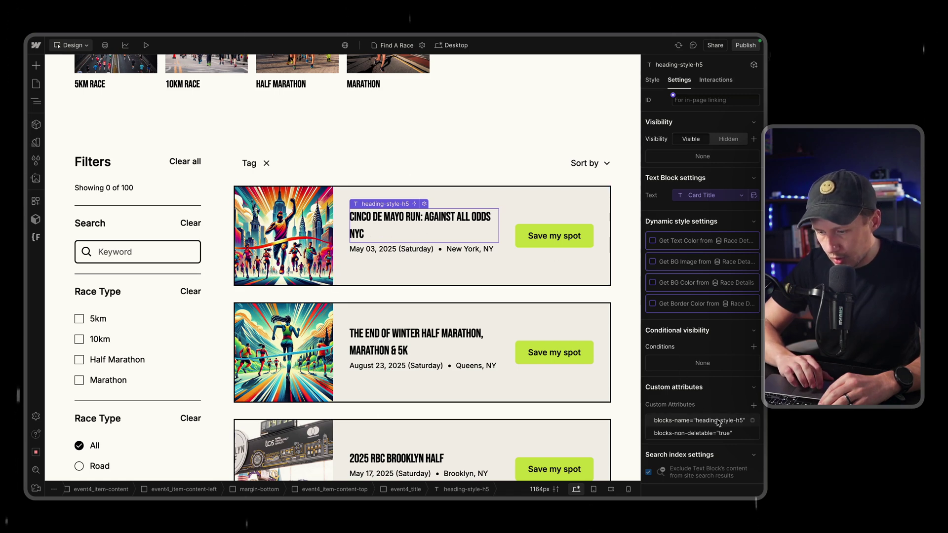
{"action": "left_click", "coordinate": [753, 405]}
{"action": "key", "text": "super+v"}
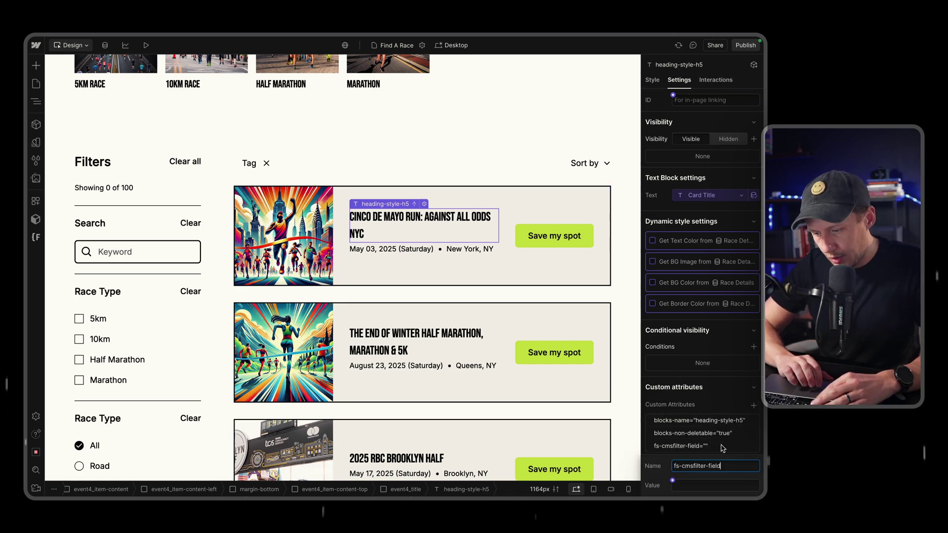
{"action": "left_click", "coordinate": [691, 482]}
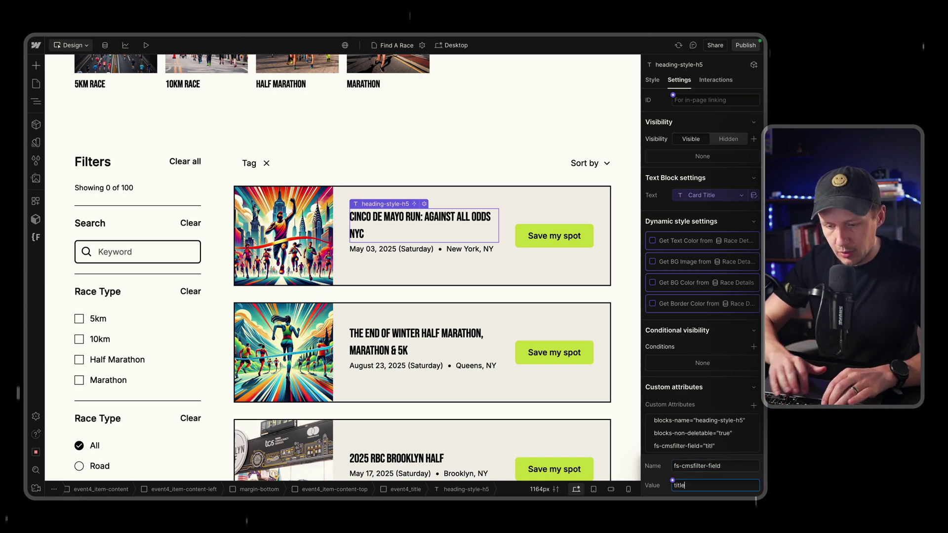
{"action": "key", "text": "Return"}
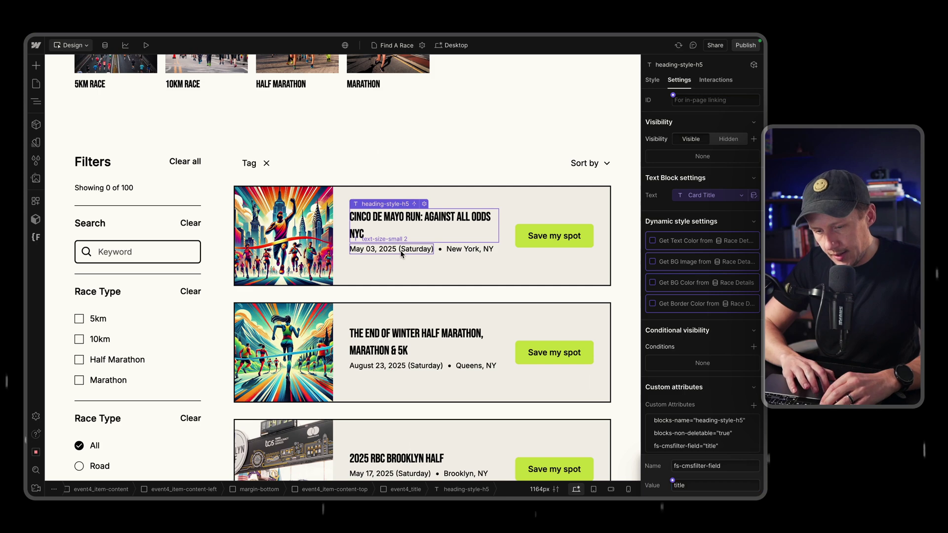
Give the race card's date text the custom attribute fs-cmsfilter-field with value date
{"action": "left_click", "coordinate": [401, 254]}
{"action": "left_click", "coordinate": [752, 407]}
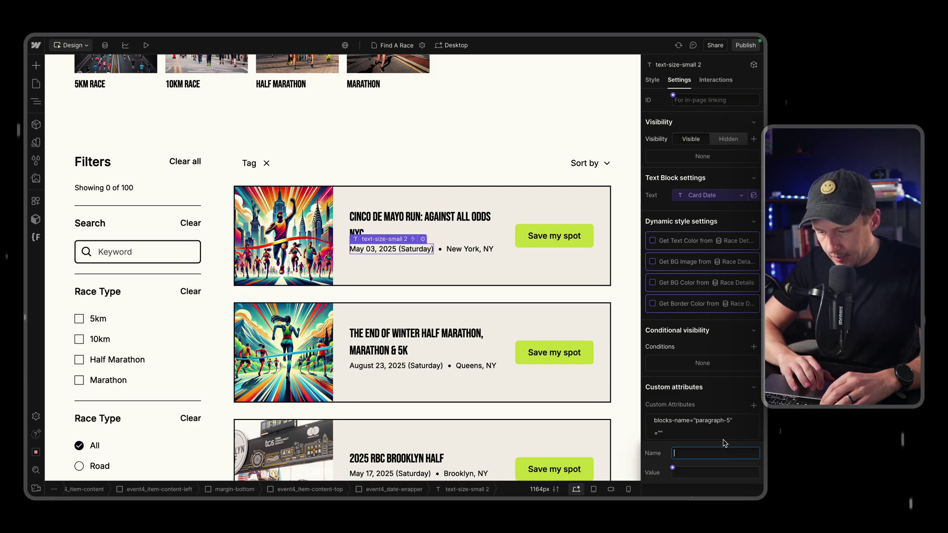
{"action": "key", "text": "ctrl+v"}
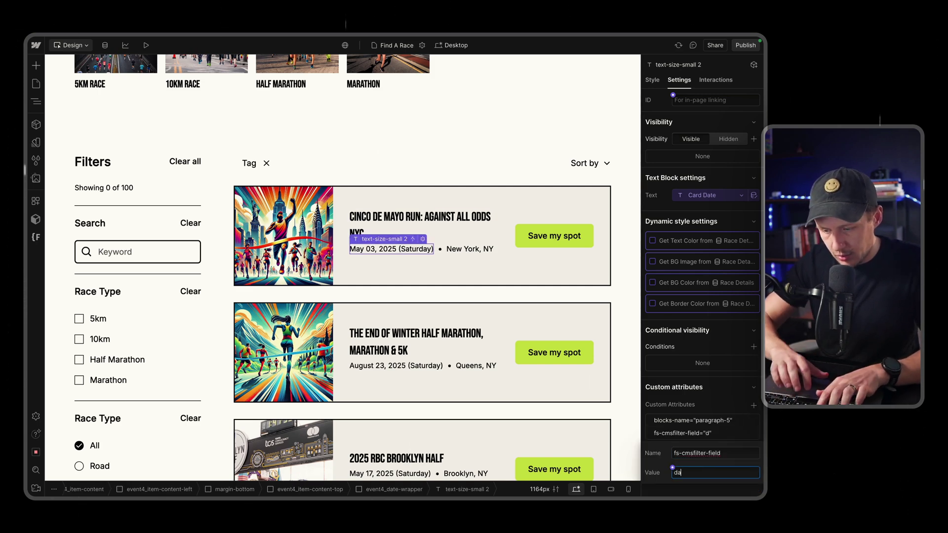
{"action": "type", "text": "date"}
{"action": "key", "text": "Return"}
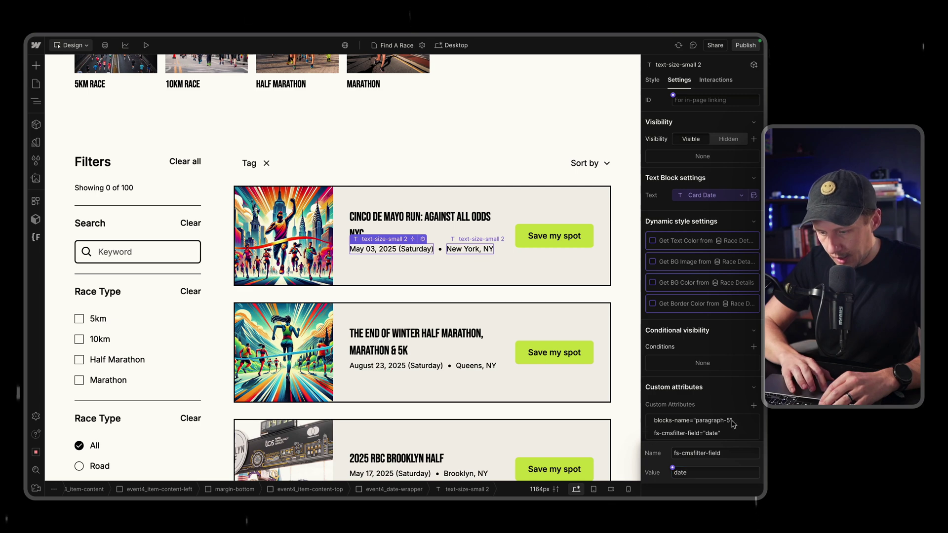
Give the race card's location text the custom attribute fs-cmsfilter-field with value location
{"action": "left_click", "coordinate": [463, 249]}
{"action": "left_click", "coordinate": [753, 405]}
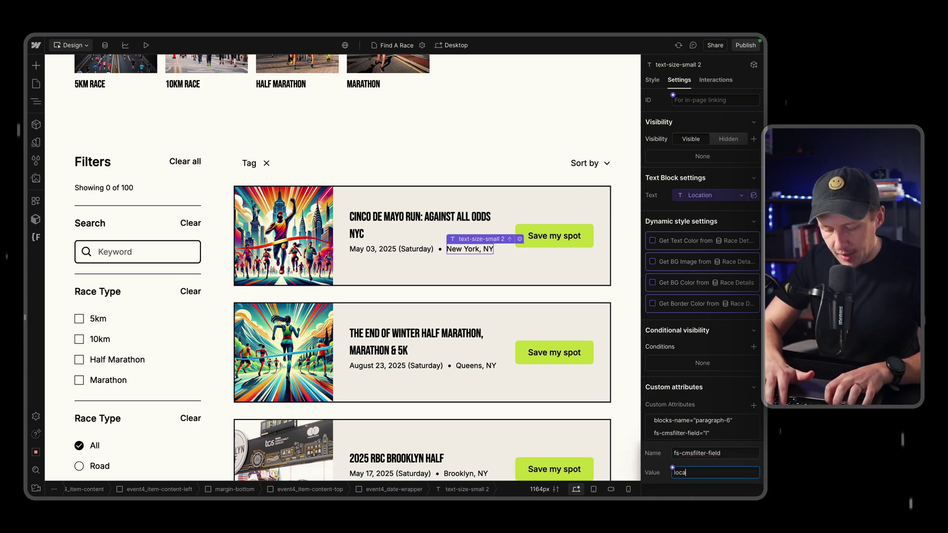
{"action": "type", "text": "location"}
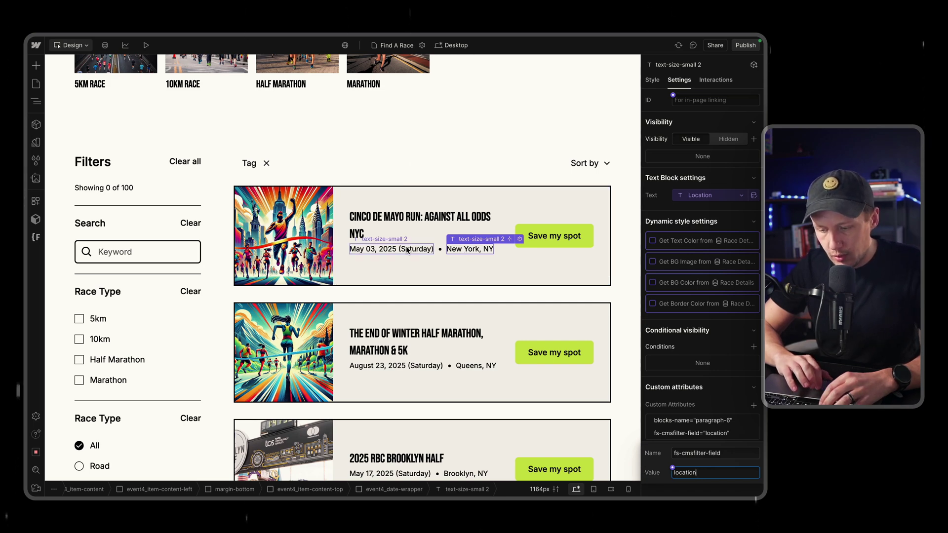
{"action": "key", "text": "Return"}
Set the keyword search input's fs-cmsfilter-field attribute value to title, checking it against the race card title's attribute
{"action": "left_click", "coordinate": [102, 244]}
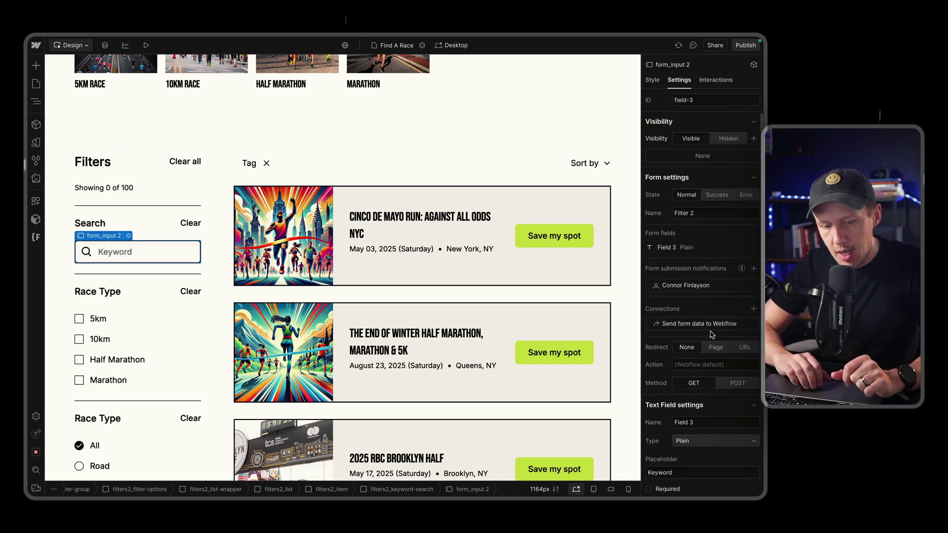
{"action": "scroll", "coordinate": [712, 334], "scroll_direction": "down", "scroll_amount": 3}
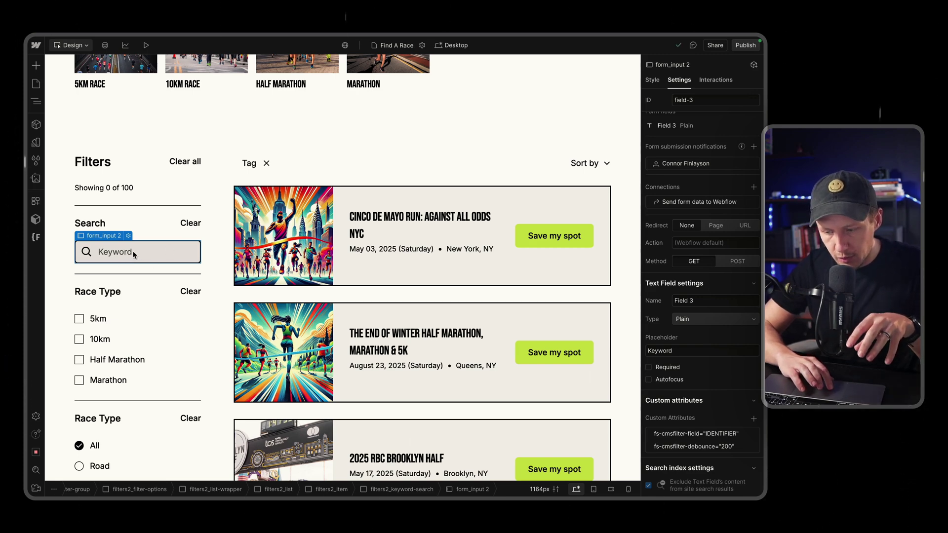
{"action": "left_click", "coordinate": [724, 436]}
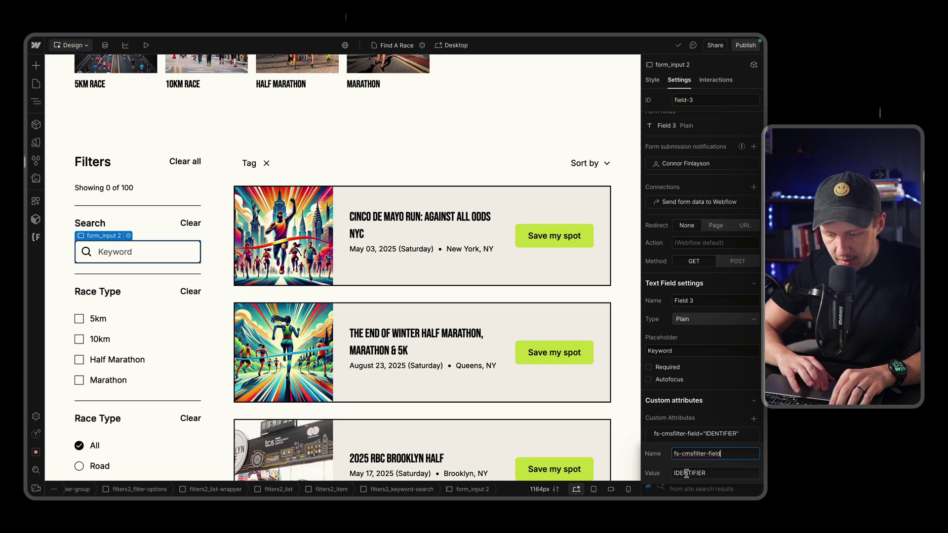
{"action": "left_click", "coordinate": [375, 219]}
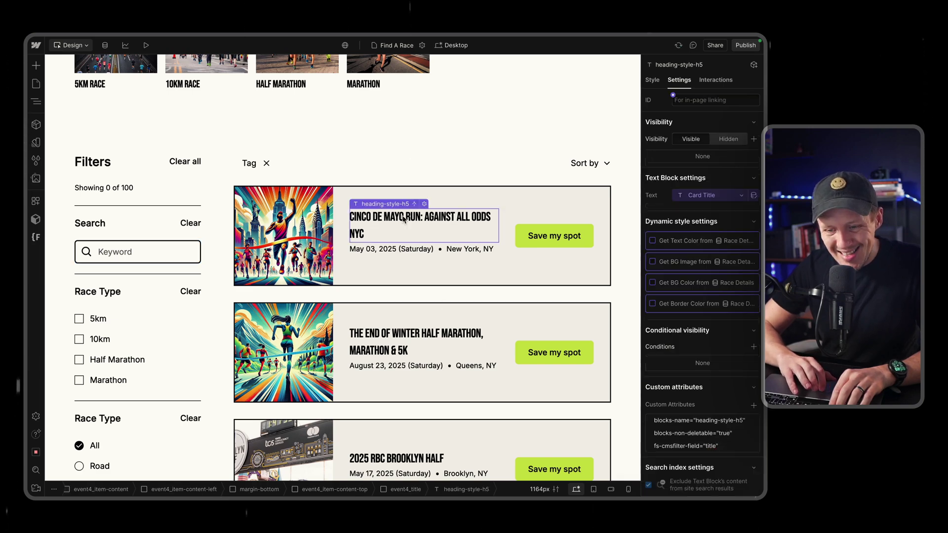
{"action": "left_click", "coordinate": [161, 252]}
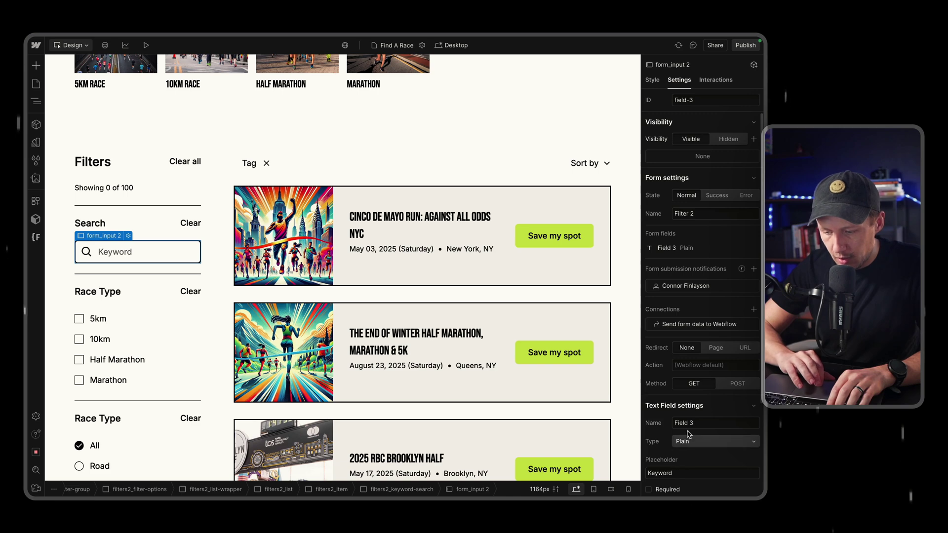
{"action": "left_click", "coordinate": [697, 449]}
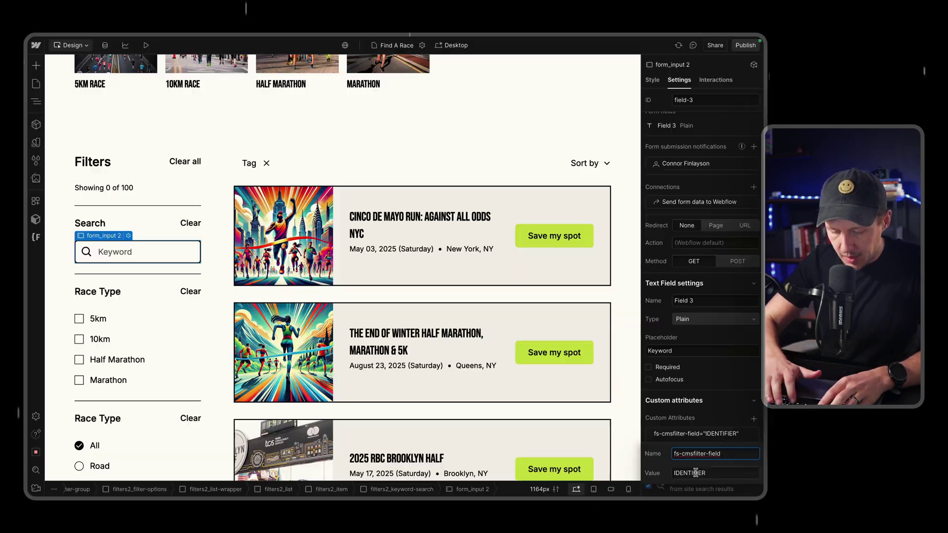
{"action": "key", "text": "Tab"}
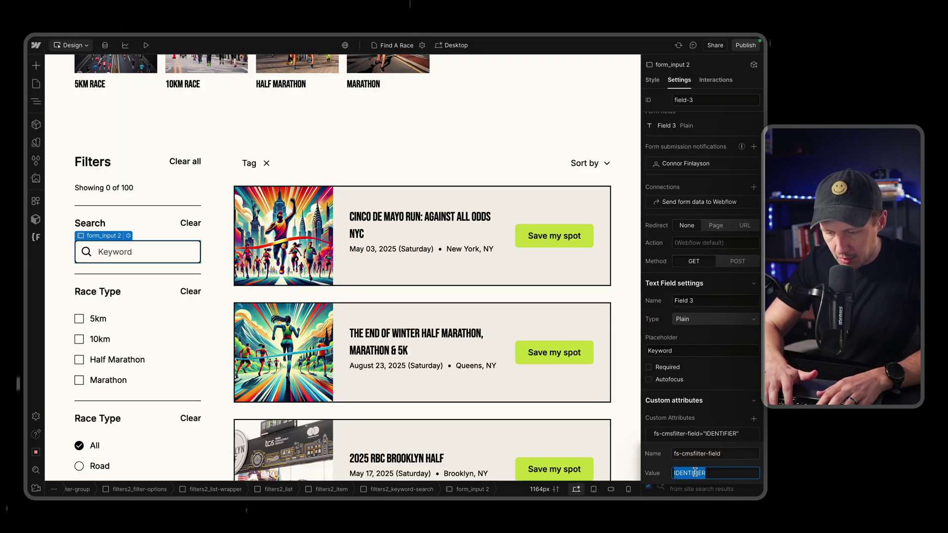
{"action": "type", "text": "title"}
Publish the site and test the keyword search on the live Find A Race page with Cinco
{"action": "left_click", "coordinate": [746, 45]}
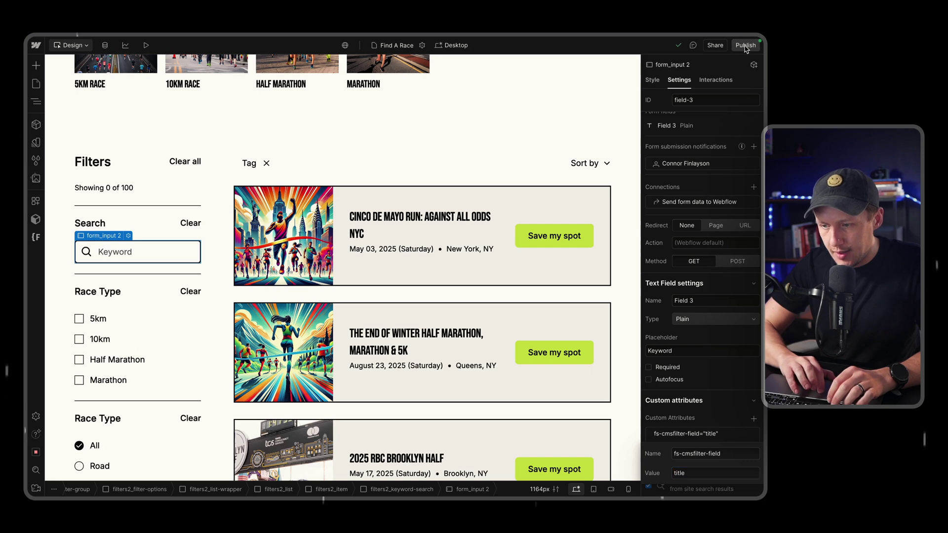
{"action": "left_click", "coordinate": [715, 190]}
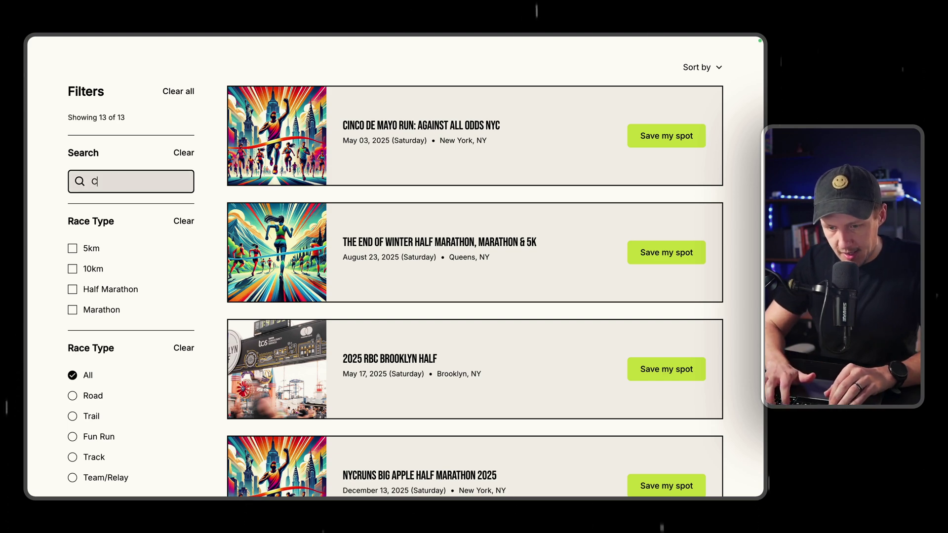
{"action": "type", "text": "inco"}
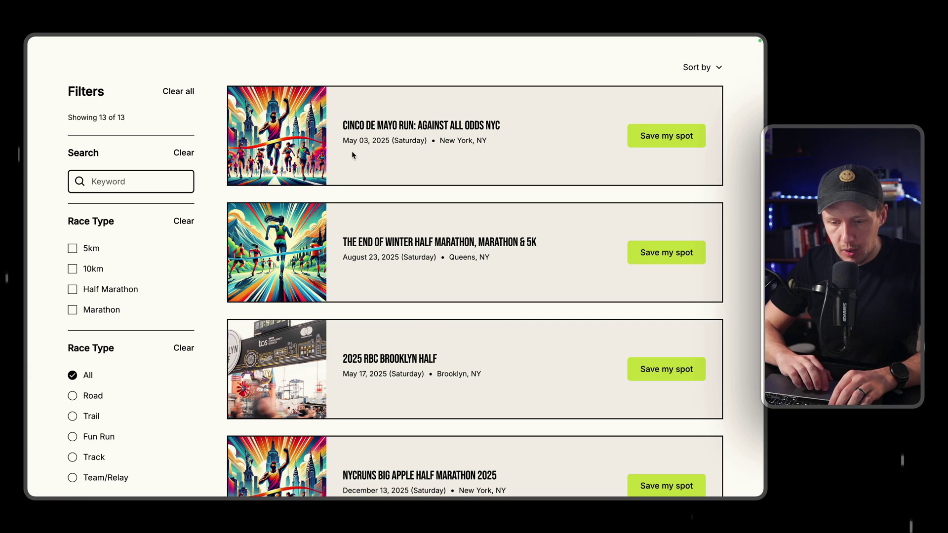
Test the live Find A Race keyword search with May, comparing the match against the race card's title, date and location text
{"action": "left_click_drag", "start_coordinate": [354, 144], "coordinate": [477, 142]}
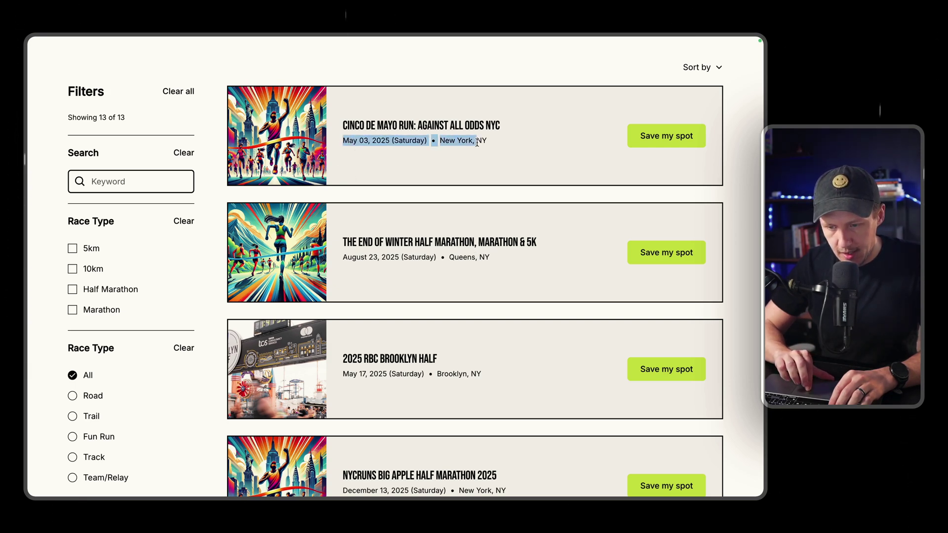
{"action": "double_click", "coordinate": [350, 143]}
{"action": "left_click", "coordinate": [350, 144]}
{"action": "left_click", "coordinate": [191, 180]}
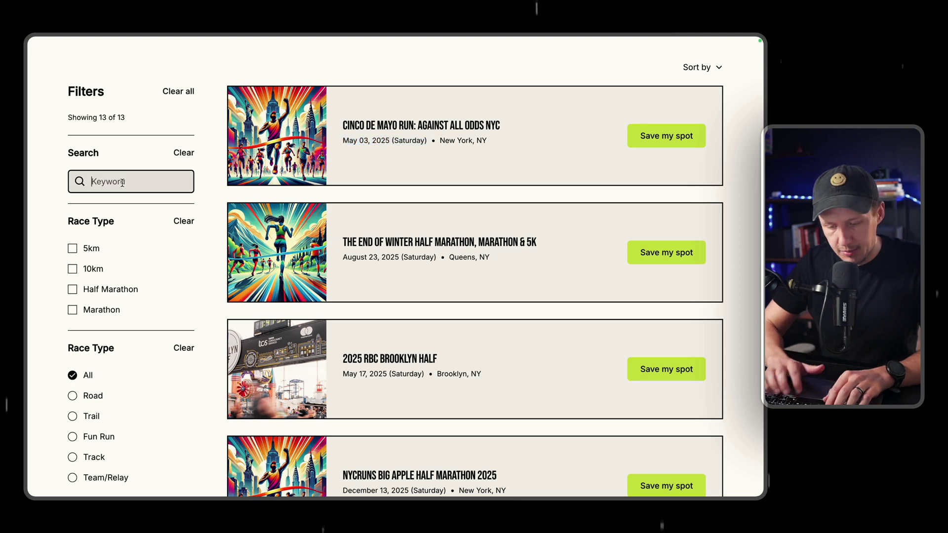
{"action": "type", "text": "May"}
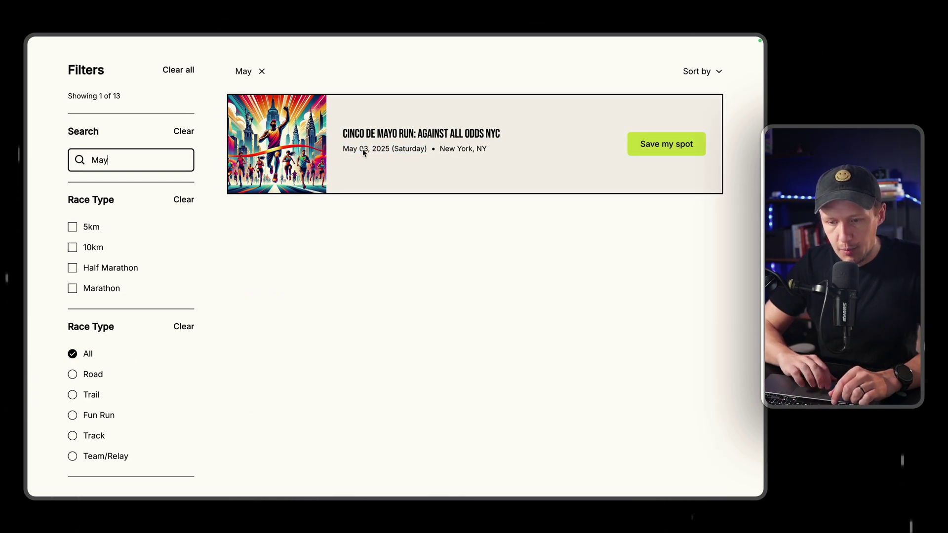
{"action": "left_click_drag", "start_coordinate": [383, 133], "coordinate": [393, 133]}
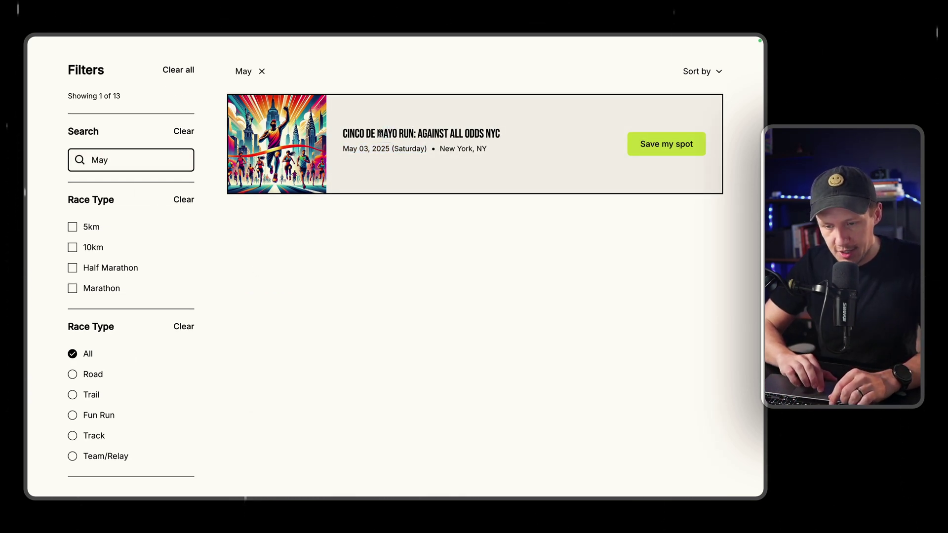
{"action": "double_click", "coordinate": [138, 162]}
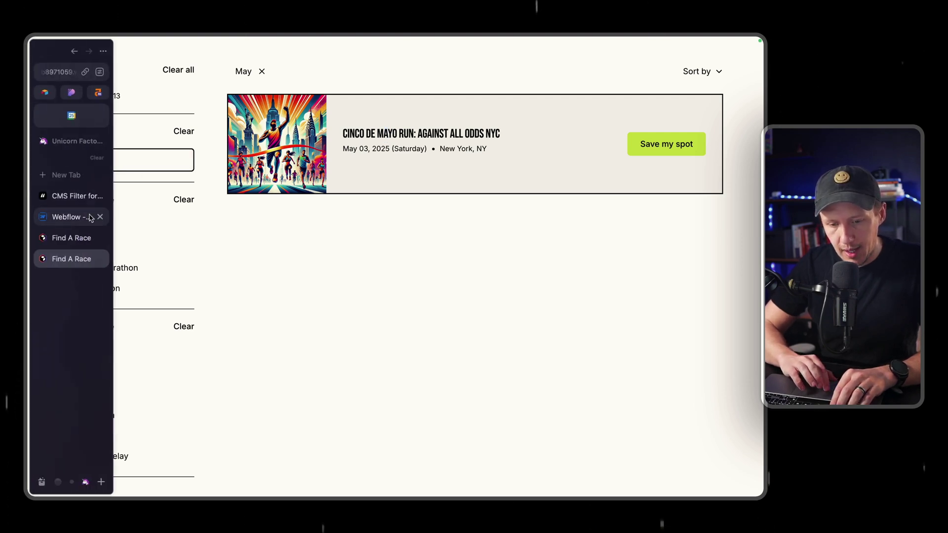
Switch back to the Webflow Designer, set the keyword search input's fs-cmsfilter-field value to *, and publish the site
{"action": "left_click", "coordinate": [113, 157]}
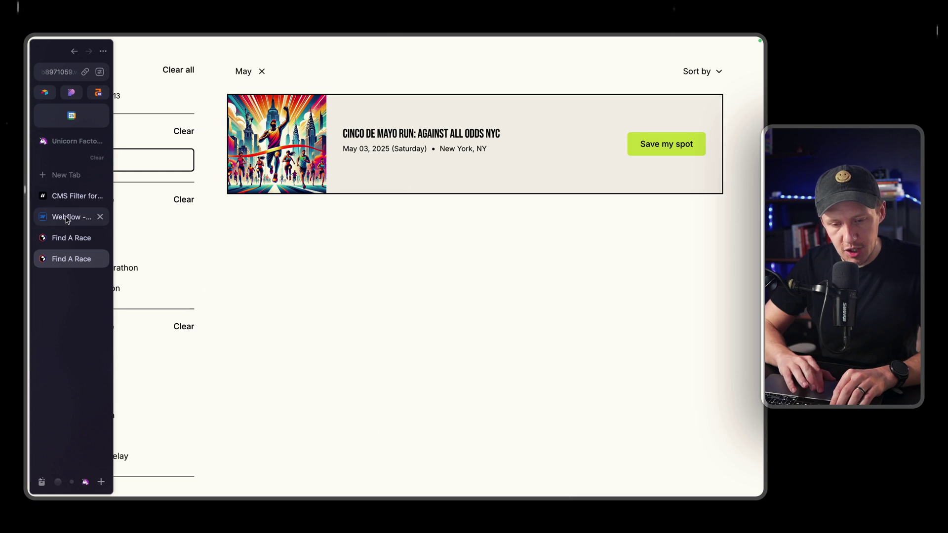
{"action": "left_click", "coordinate": [69, 216]}
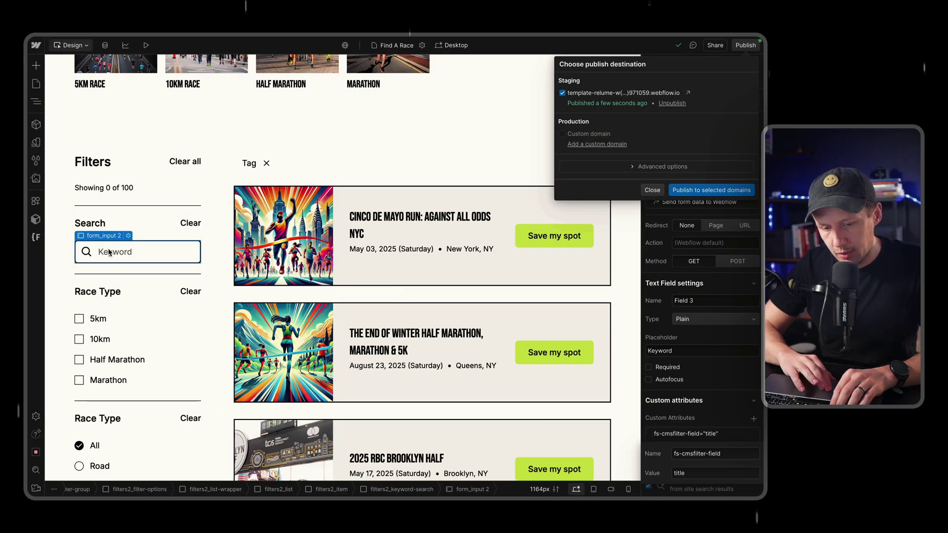
{"action": "left_click", "coordinate": [109, 253]}
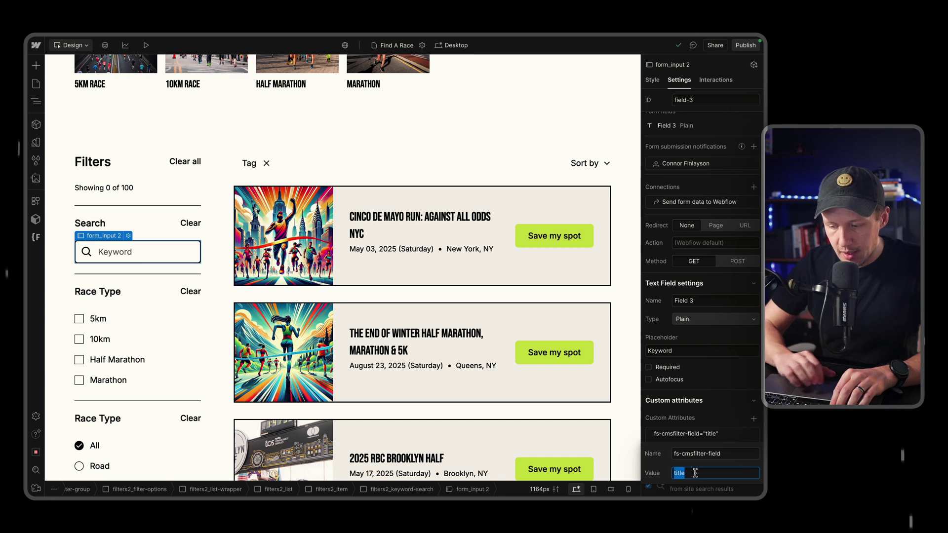
{"action": "type", "text": "*"}
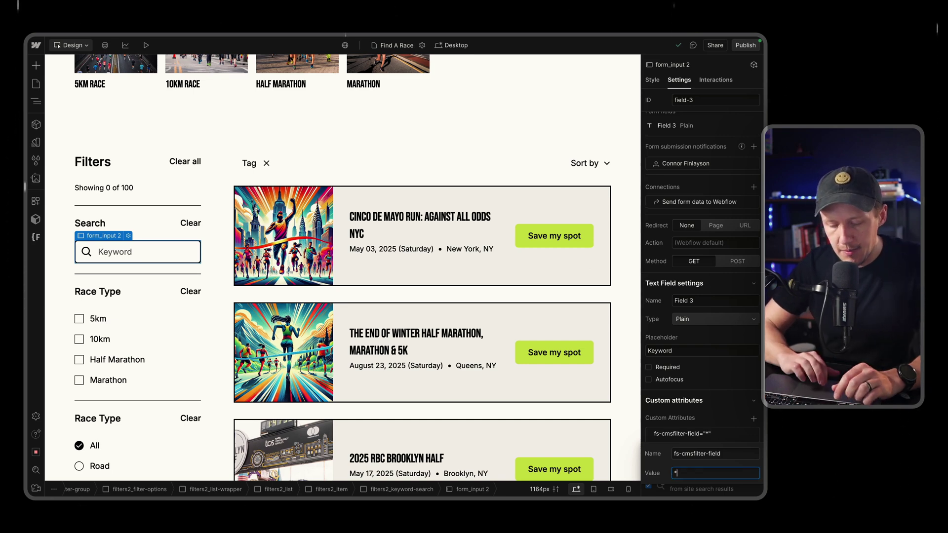
{"action": "left_click", "coordinate": [737, 47]}
{"action": "left_click", "coordinate": [709, 207]}
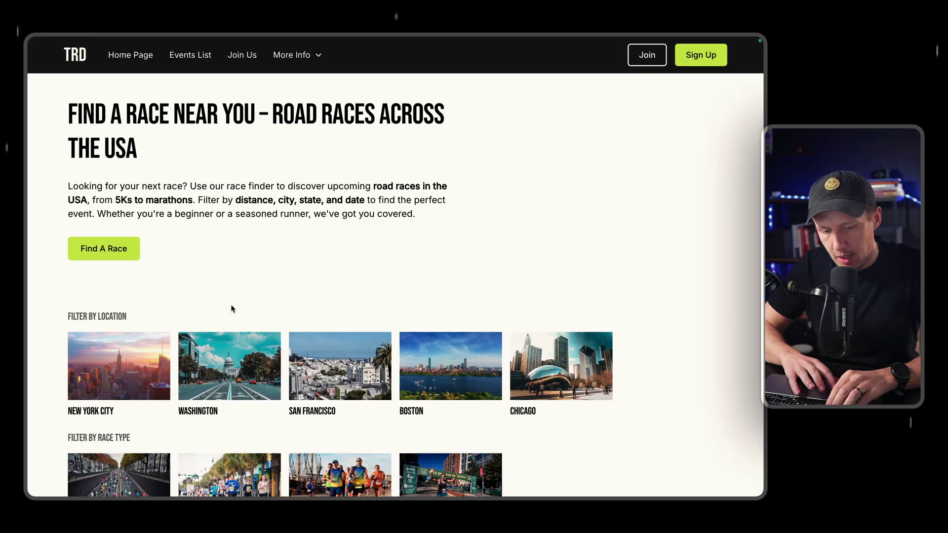
Search the live race list for the keyword May, look through the matching race cards, and clear the keyword
{"action": "scroll", "coordinate": [232, 309], "scroll_direction": "down", "scroll_amount": 10}
{"action": "left_click", "coordinate": [122, 246]}
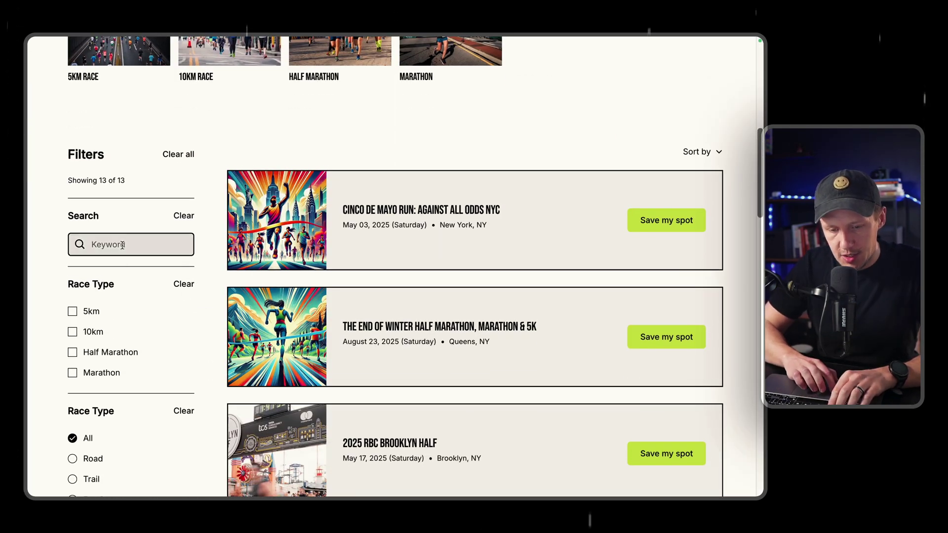
{"action": "type", "text": "May"}
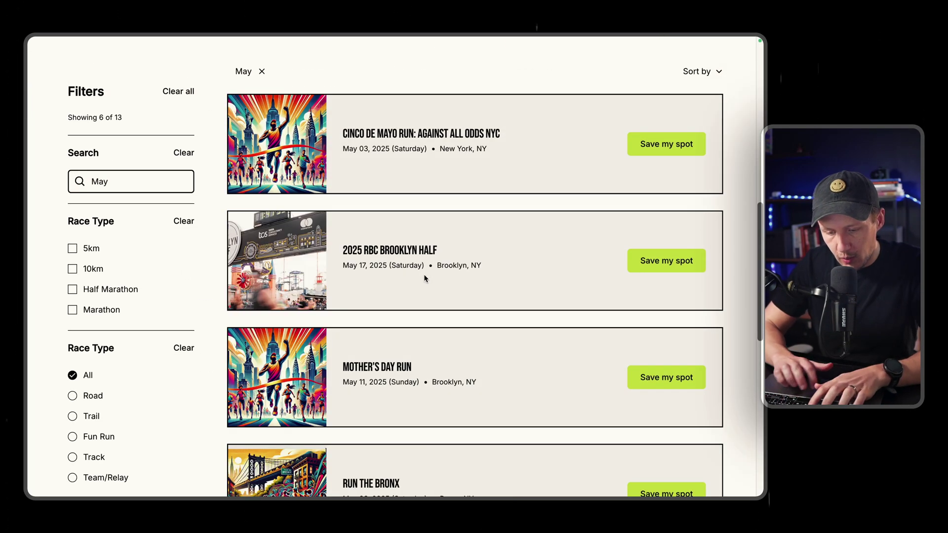
{"action": "scroll", "coordinate": [400, 250], "scroll_direction": "down", "scroll_amount": 2}
{"action": "scroll", "coordinate": [391, 245], "scroll_direction": "down", "scroll_amount": 8}
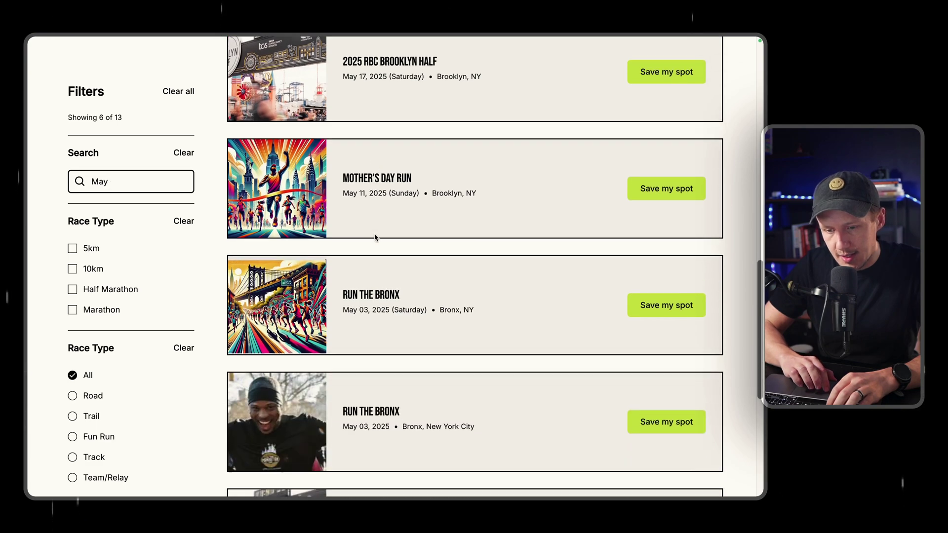
{"action": "scroll", "coordinate": [375, 238], "scroll_direction": "up", "scroll_amount": 15}
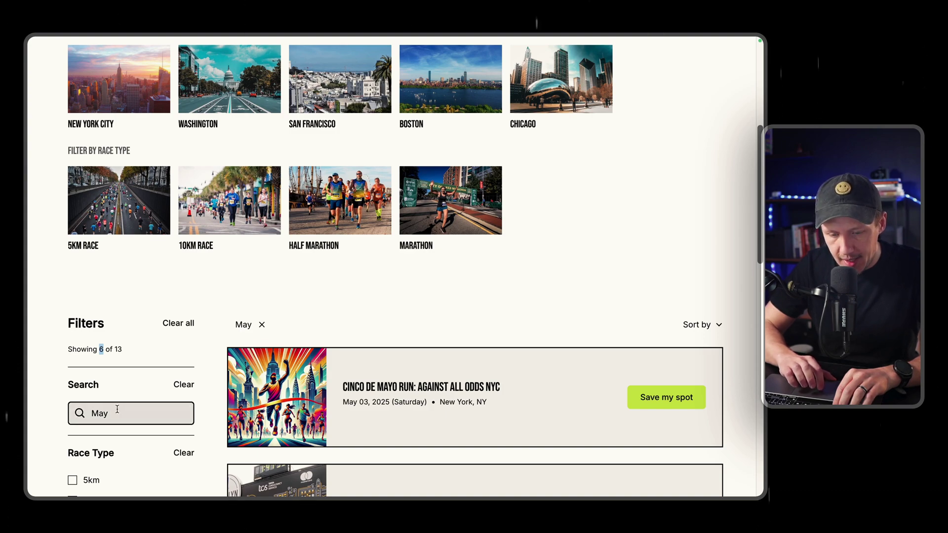
{"action": "key", "text": "BackSpace"}
{"action": "scroll", "coordinate": [324, 227], "scroll_direction": "down", "scroll_amount": 5}
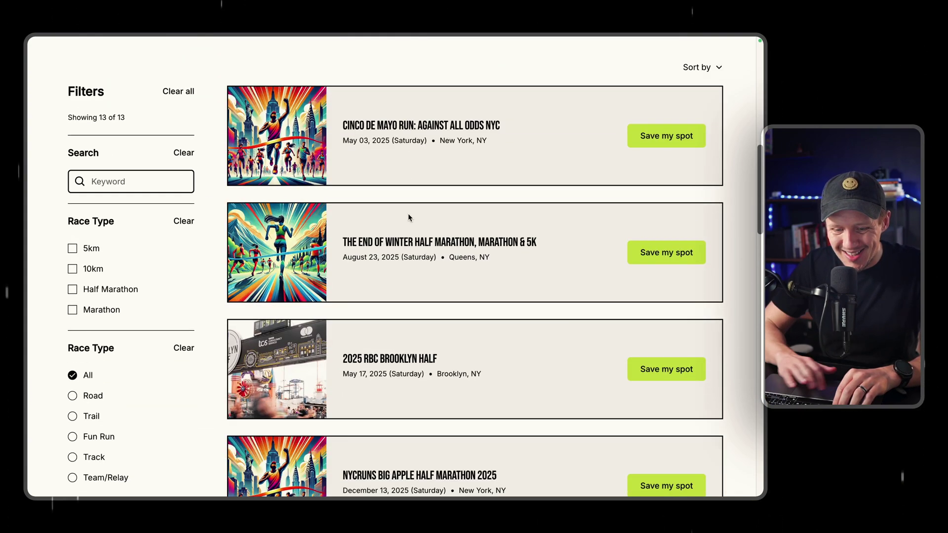
Return to the Webflow Designer and review the Find A Race page from its hero and filter image sections down to the race list
{"action": "scroll", "coordinate": [407, 213], "scroll_direction": "up", "scroll_amount": 10}
{"action": "scroll", "coordinate": [407, 214], "scroll_direction": "down", "scroll_amount": 3}
{"action": "scroll", "coordinate": [408, 214], "scroll_direction": "down", "scroll_amount": 8}
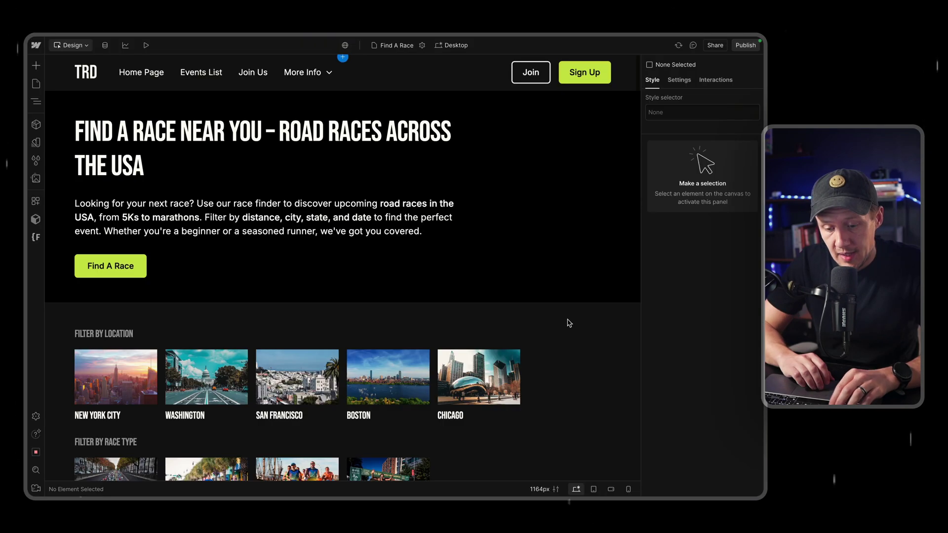
{"action": "scroll", "coordinate": [567, 322], "scroll_direction": "down", "scroll_amount": 1}
{"action": "scroll", "coordinate": [569, 323], "scroll_direction": "down", "scroll_amount": 3}
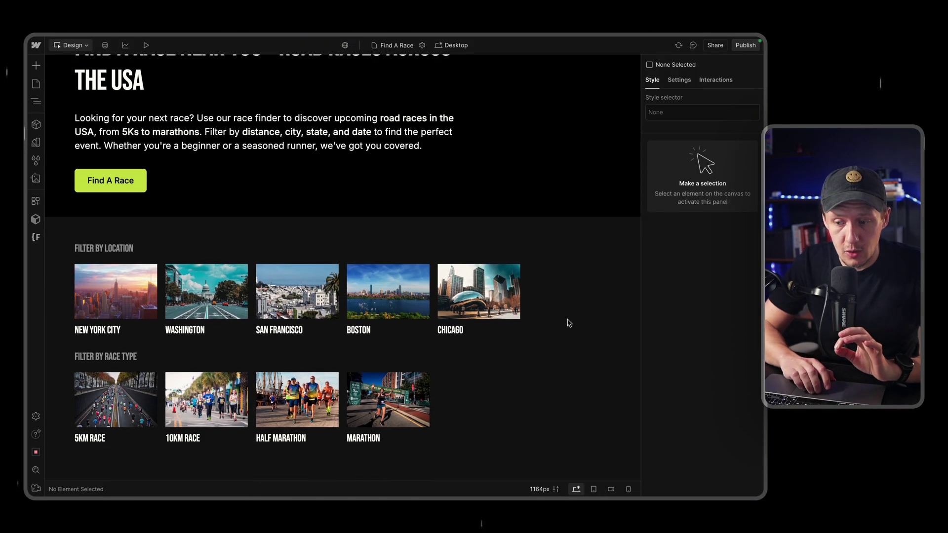
{"action": "scroll", "coordinate": [569, 323], "scroll_direction": "down", "scroll_amount": 5}
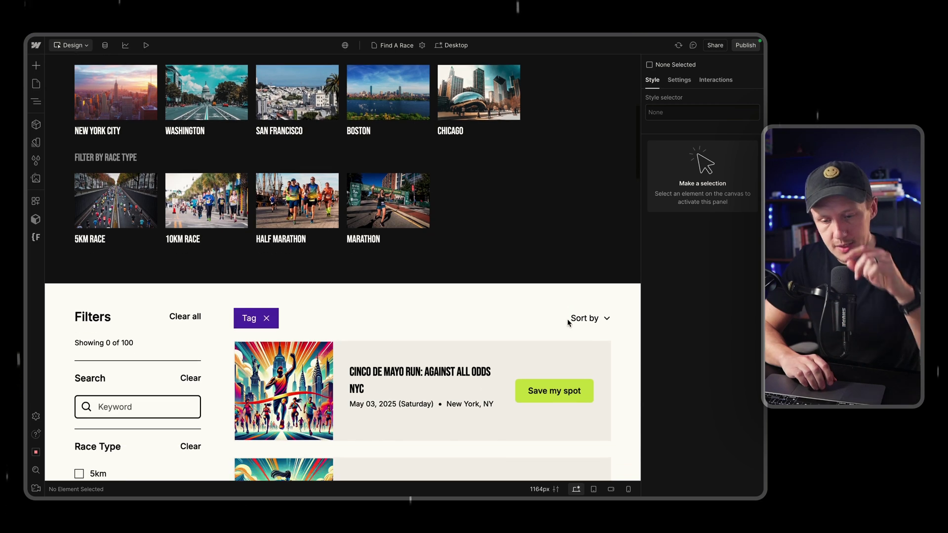
{"action": "scroll", "coordinate": [568, 322], "scroll_direction": "up", "scroll_amount": 6}
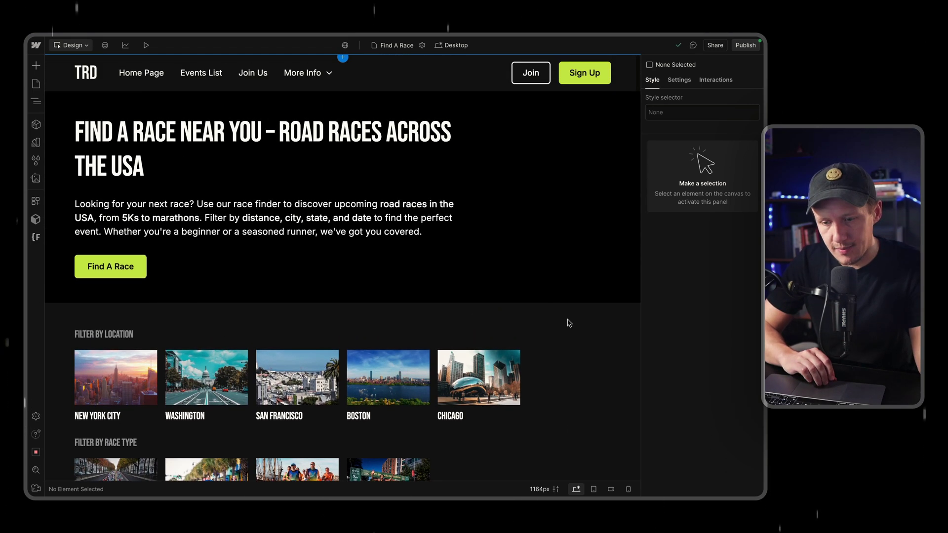
{"action": "scroll", "coordinate": [497, 302], "scroll_direction": "down", "scroll_amount": 1}
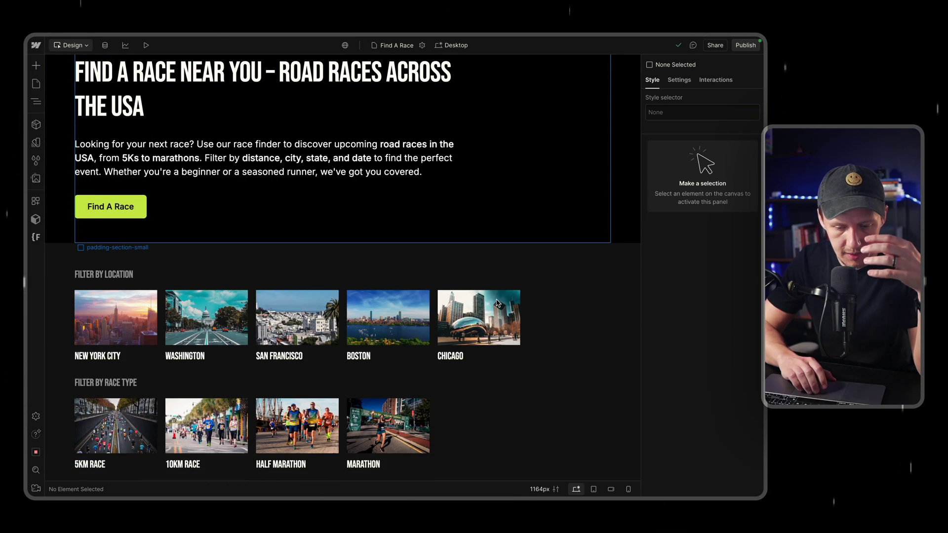
{"action": "scroll", "coordinate": [498, 303], "scroll_direction": "down", "scroll_amount": 2}
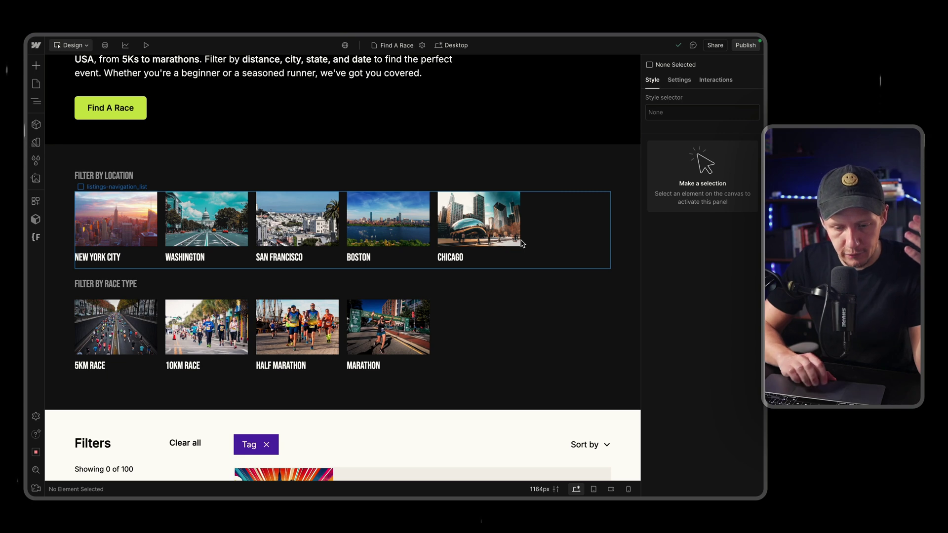
{"action": "scroll", "coordinate": [522, 243], "scroll_direction": "down", "scroll_amount": 7}
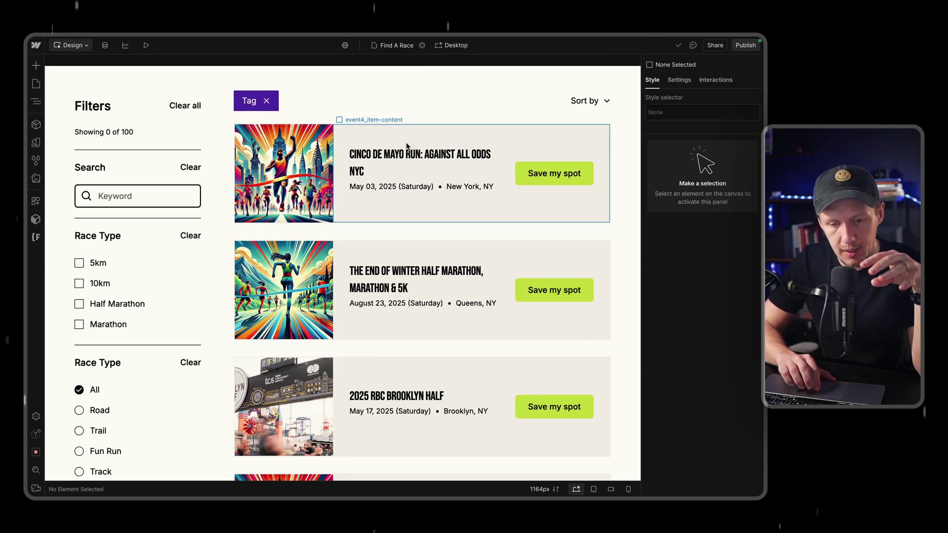
Look over the Find A Race page's settings down to its SEO section, and close them without changes
{"action": "left_click", "coordinate": [39, 86]}
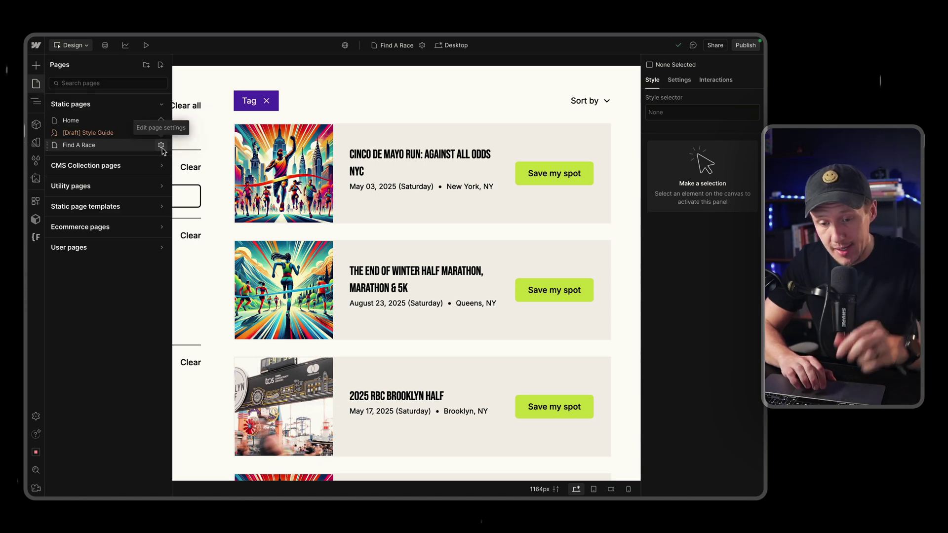
{"action": "left_click", "coordinate": [162, 147]}
{"action": "scroll", "coordinate": [280, 221], "scroll_direction": "down", "scroll_amount": 4}
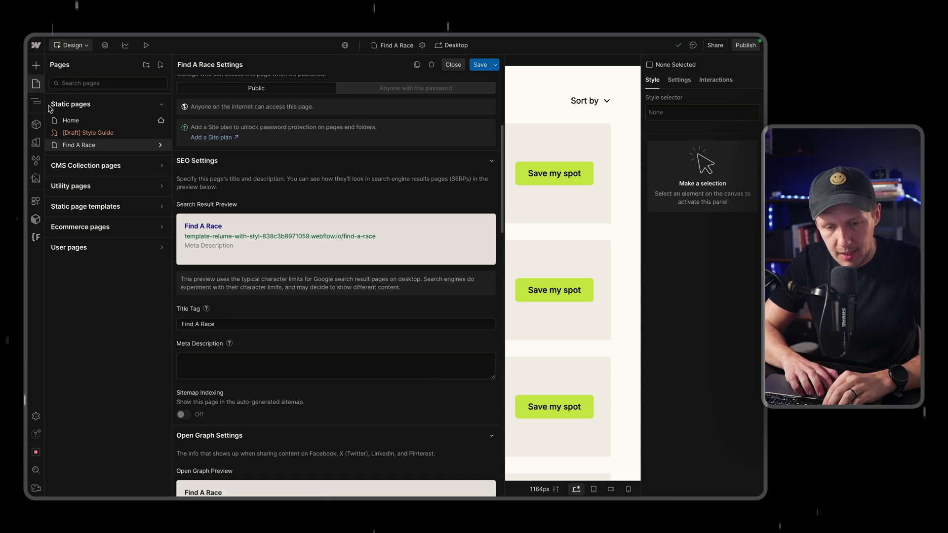
{"action": "left_click", "coordinate": [36, 87]}
{"action": "scroll", "coordinate": [424, 257], "scroll_direction": "up", "scroll_amount": 10}
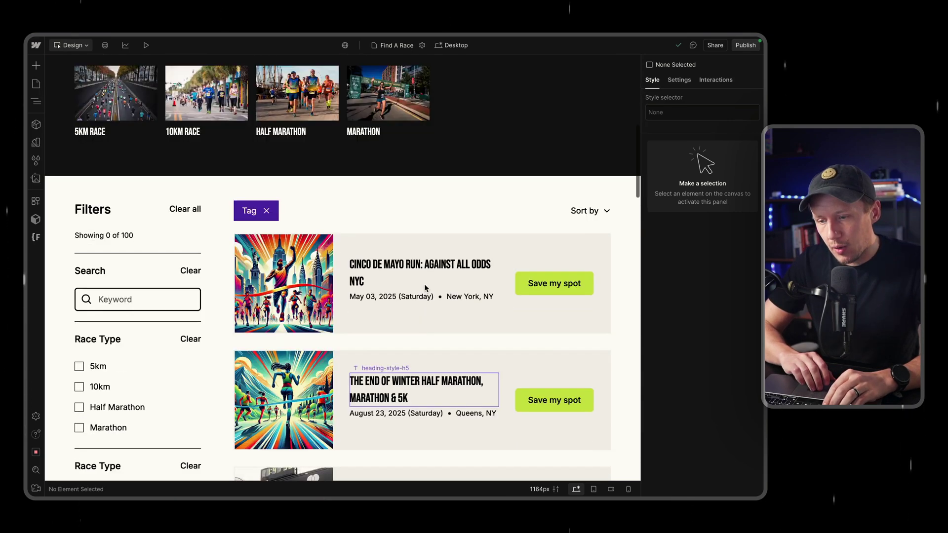
Inspect the page-wrapper and event4_list elements, and look over the location and race type sections and the race list
{"action": "scroll", "coordinate": [426, 288], "scroll_direction": "down", "scroll_amount": 5}
{"action": "scroll", "coordinate": [426, 289], "scroll_direction": "up", "scroll_amount": 5}
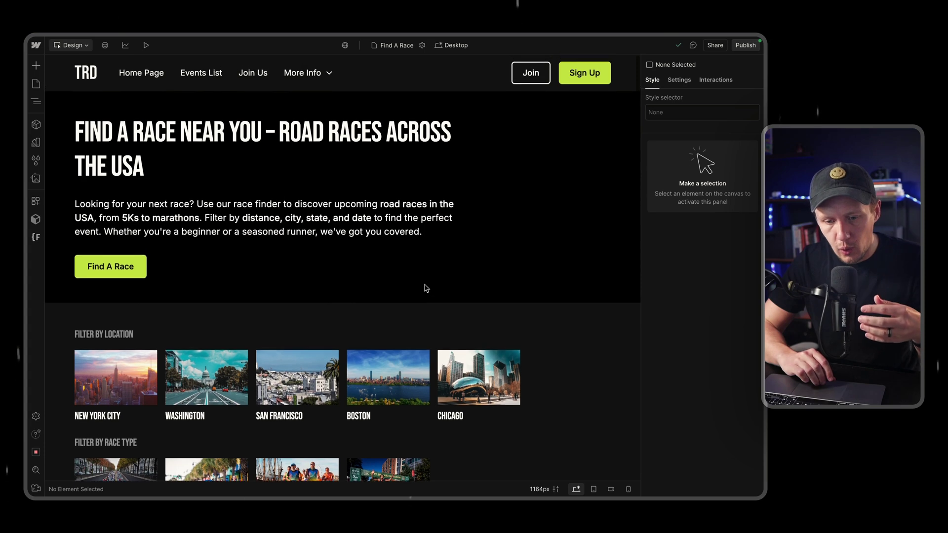
{"action": "scroll", "coordinate": [427, 289], "scroll_direction": "down", "scroll_amount": 3}
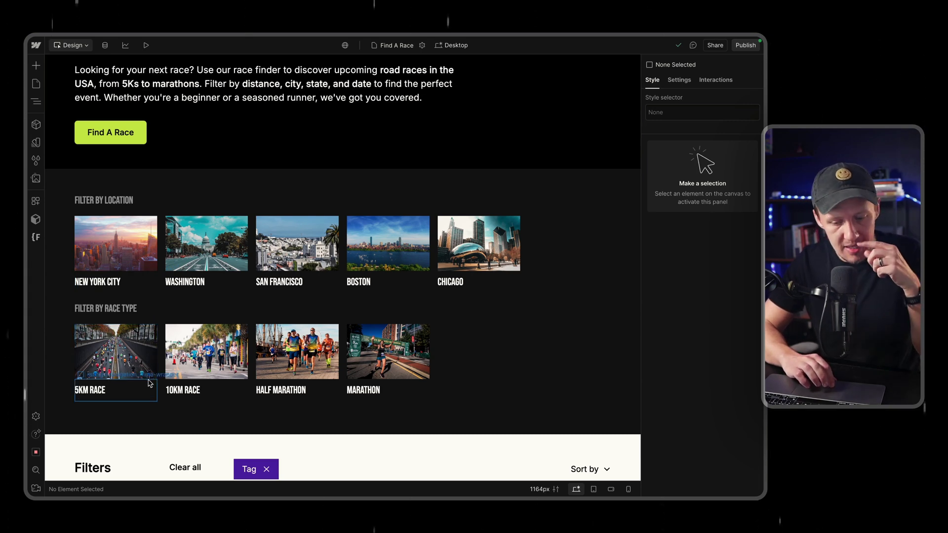
{"action": "scroll", "coordinate": [150, 383], "scroll_direction": "down", "scroll_amount": 3}
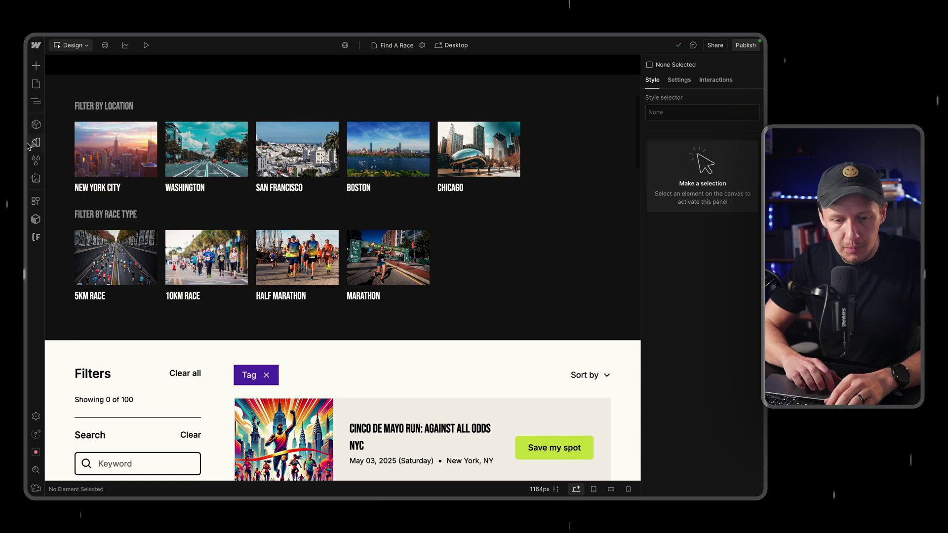
{"action": "left_click", "coordinate": [36, 103]}
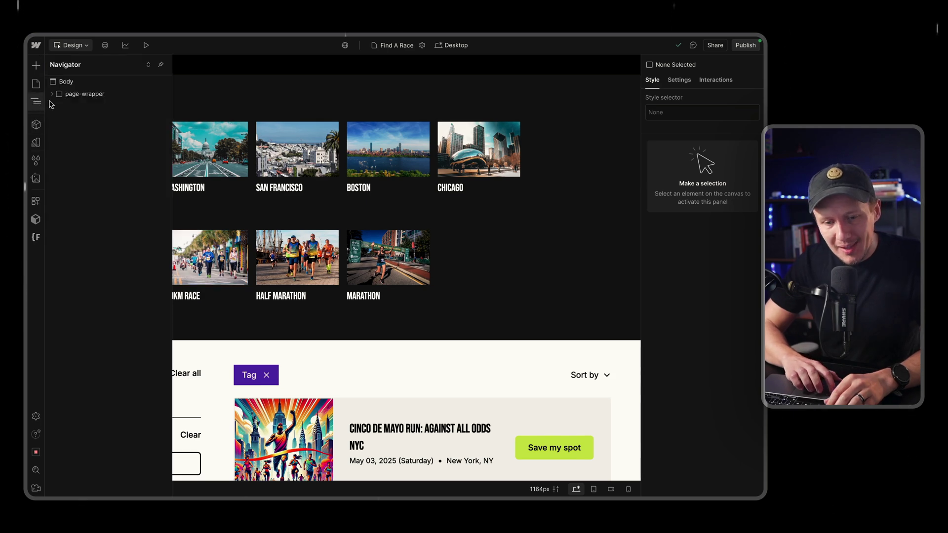
{"action": "left_click", "coordinate": [99, 98]}
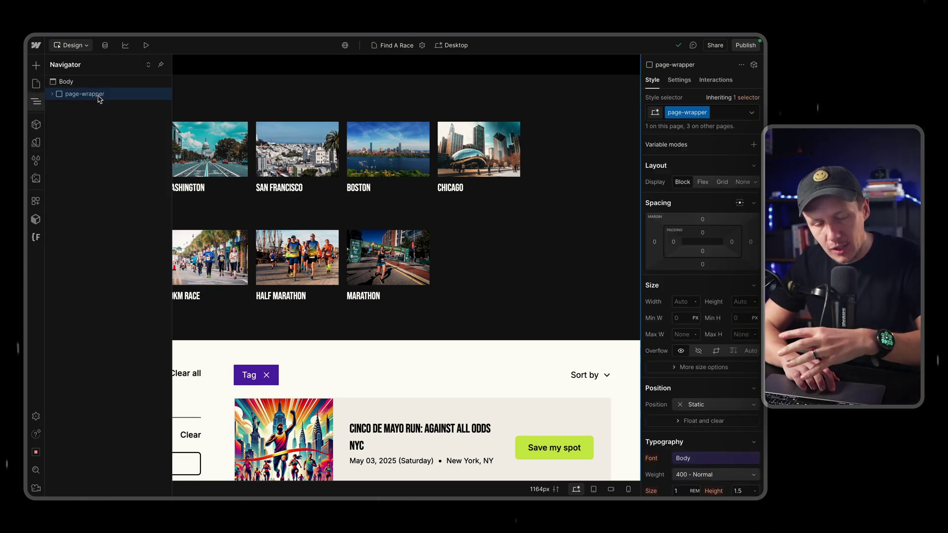
{"action": "scroll", "coordinate": [324, 249], "scroll_direction": "down", "scroll_amount": 5}
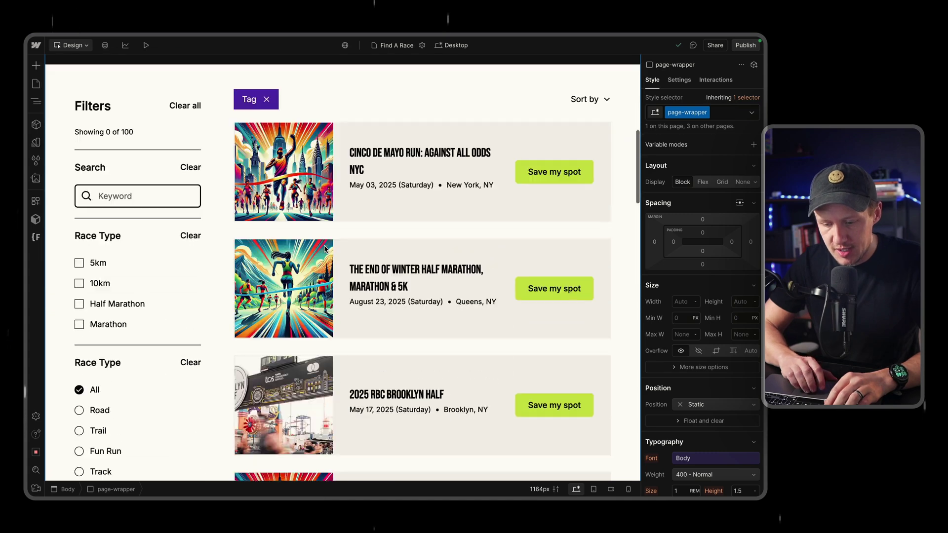
{"action": "left_click", "coordinate": [367, 204]}
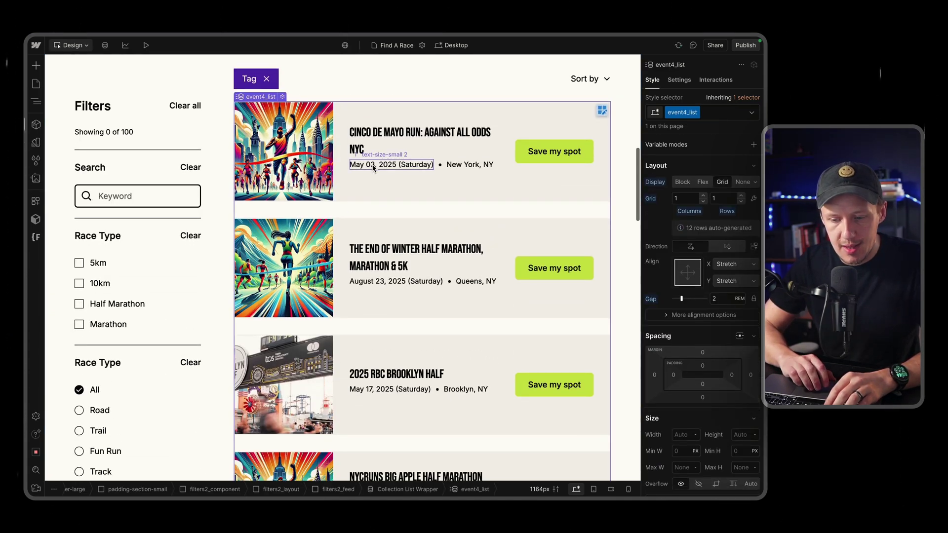
{"action": "scroll", "coordinate": [373, 168], "scroll_direction": "down", "scroll_amount": 4}
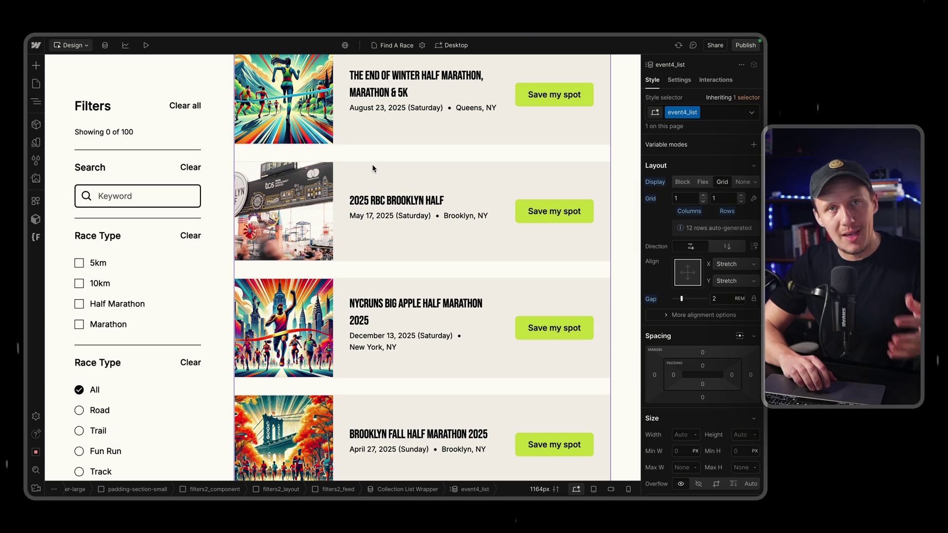
{"action": "scroll", "coordinate": [373, 168], "scroll_direction": "up", "scroll_amount": 8}
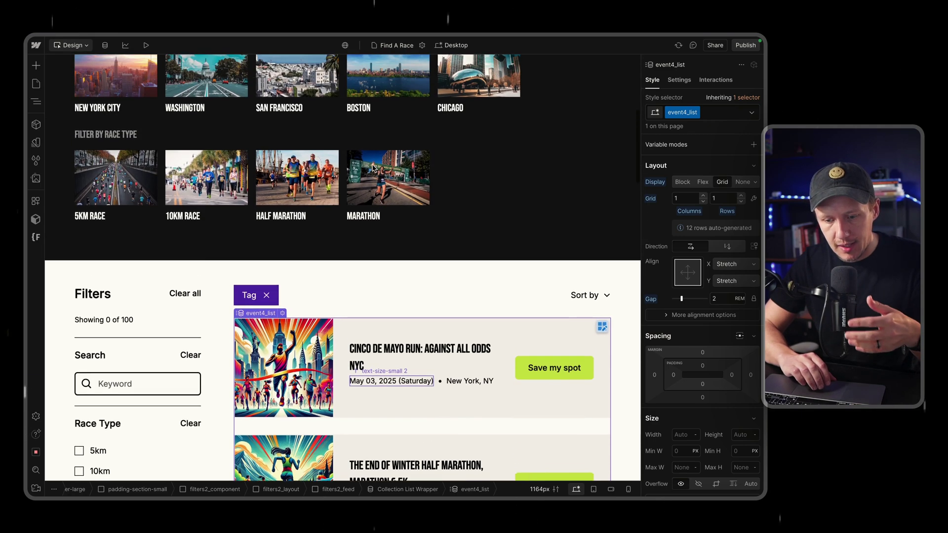
{"action": "scroll", "coordinate": [373, 168], "scroll_direction": "up", "scroll_amount": 5}
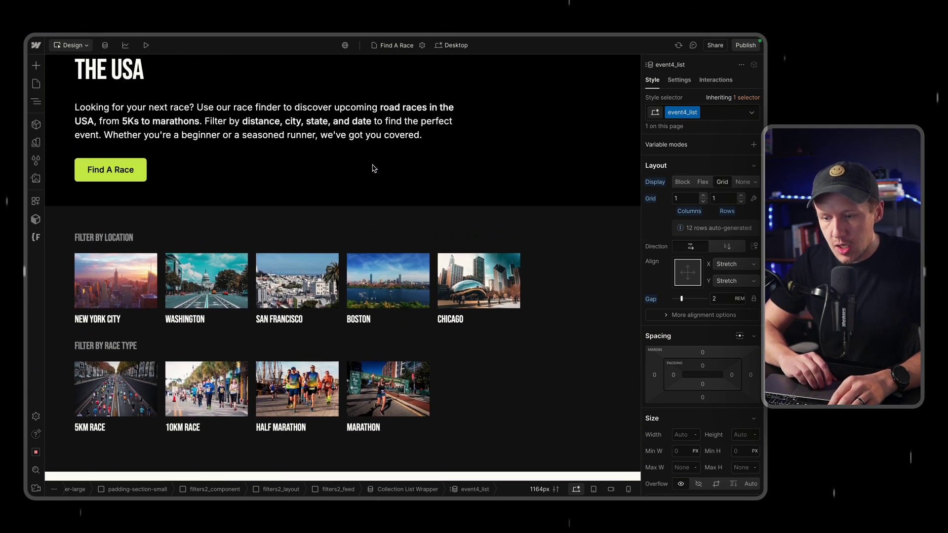
{"action": "scroll", "coordinate": [373, 168], "scroll_direction": "up", "scroll_amount": 2}
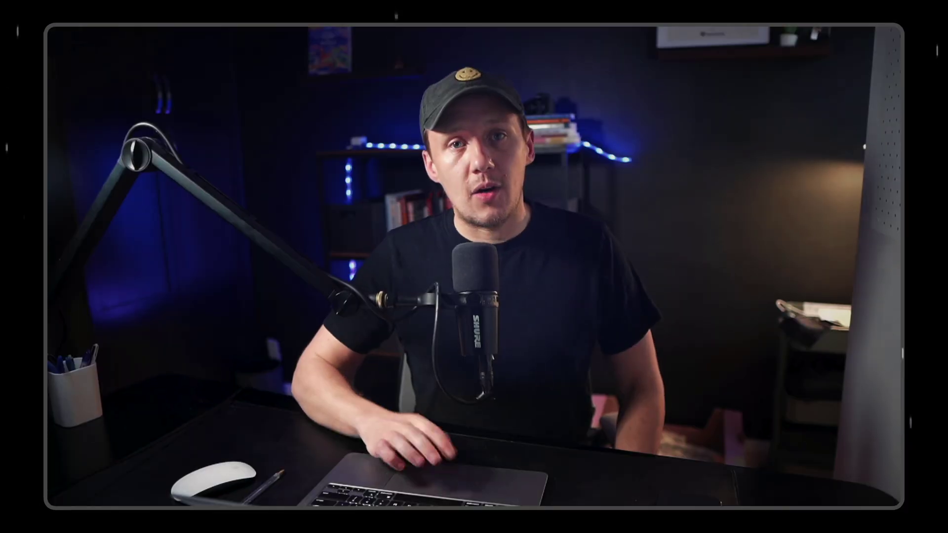